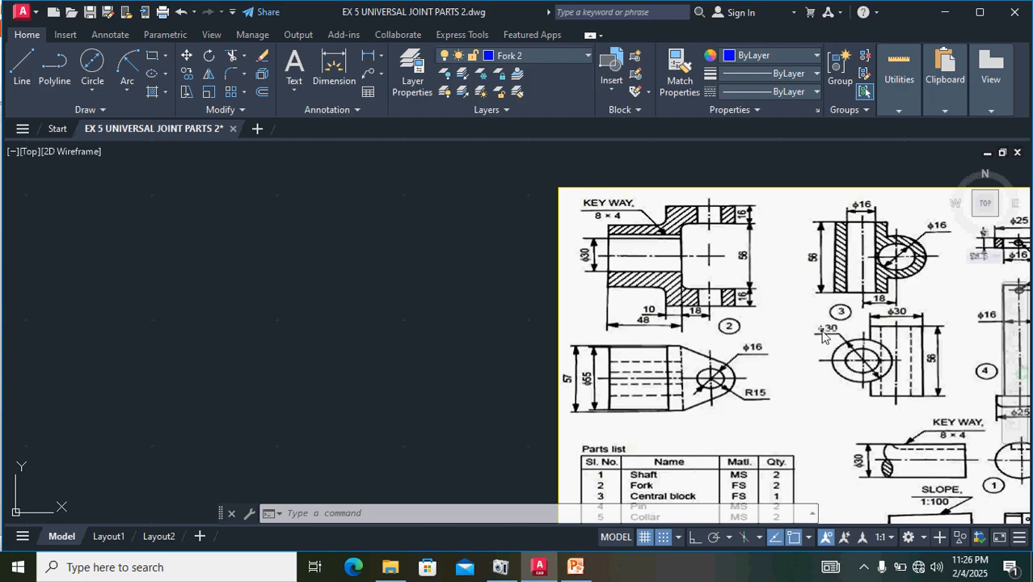
# - Look over the universal joint part views and the parts list in the reference image, and zoom to the whole drawing
pyautogui.moveTo(856, 329)
pyautogui.mouseDown(button='middle')
pyautogui.moveTo(763, 336)
pyautogui.moveTo(707, 313)
pyautogui.mouseUp(button='middle')
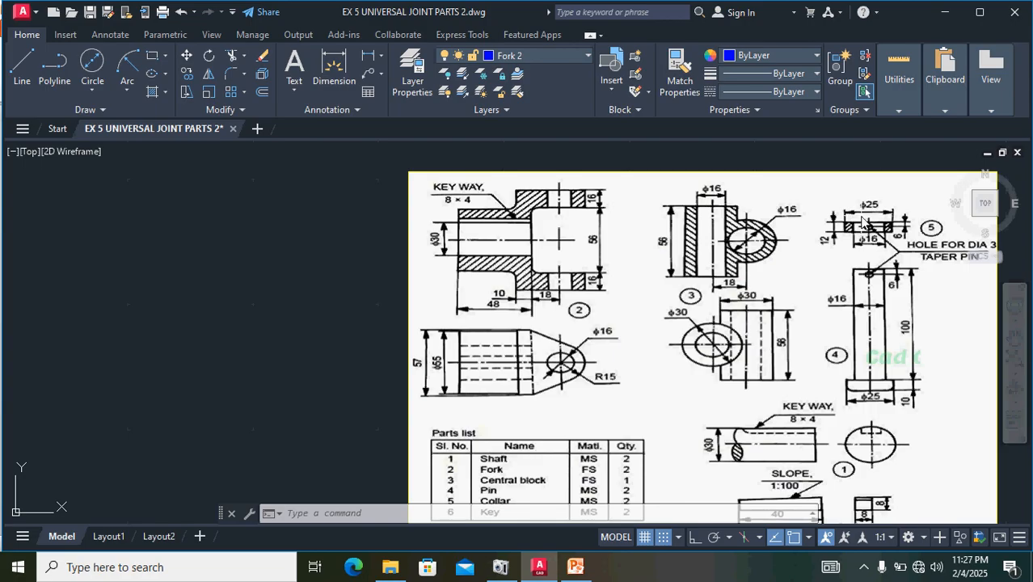
pyautogui.moveTo(836, 408); pyautogui.dragTo(814, 310, button='middle')
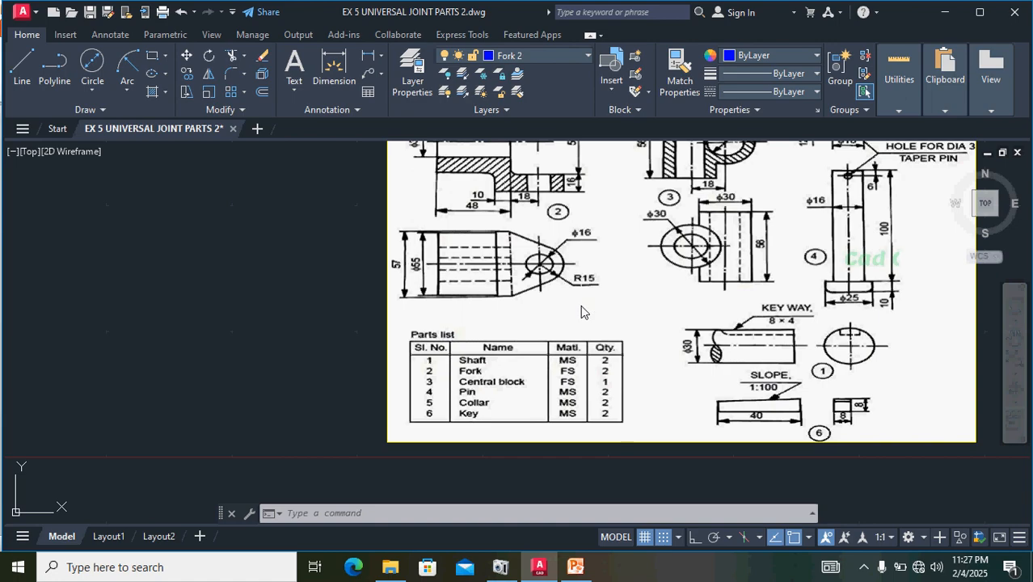
pyautogui.moveTo(631, 317)
pyautogui.mouseDown(button='middle')
pyautogui.moveTo(705, 339)
pyautogui.moveTo(699, 362)
pyautogui.moveTo(666, 381)
pyautogui.moveTo(676, 375)
pyautogui.mouseUp(button='middle')
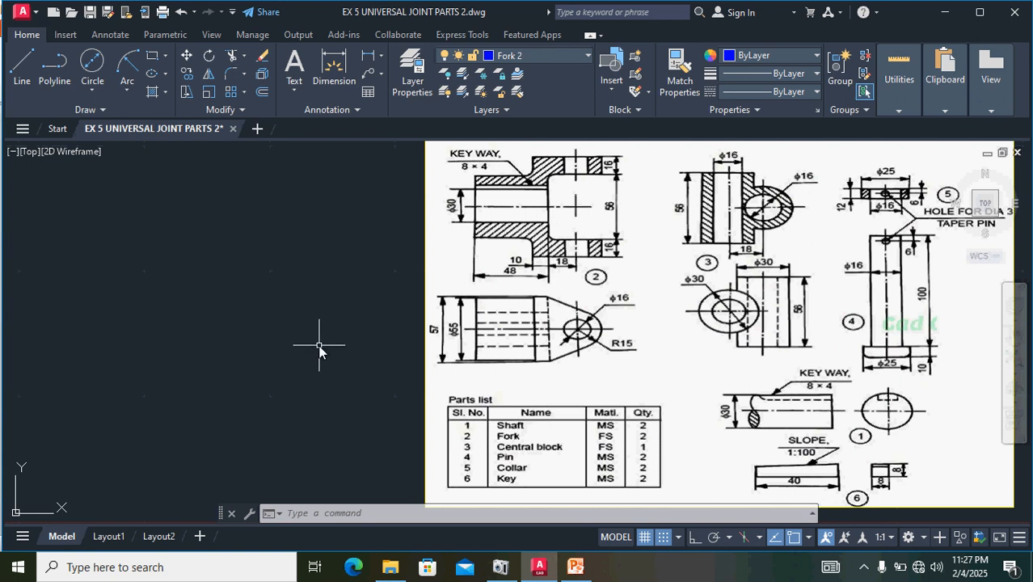
pyautogui.press('Return')
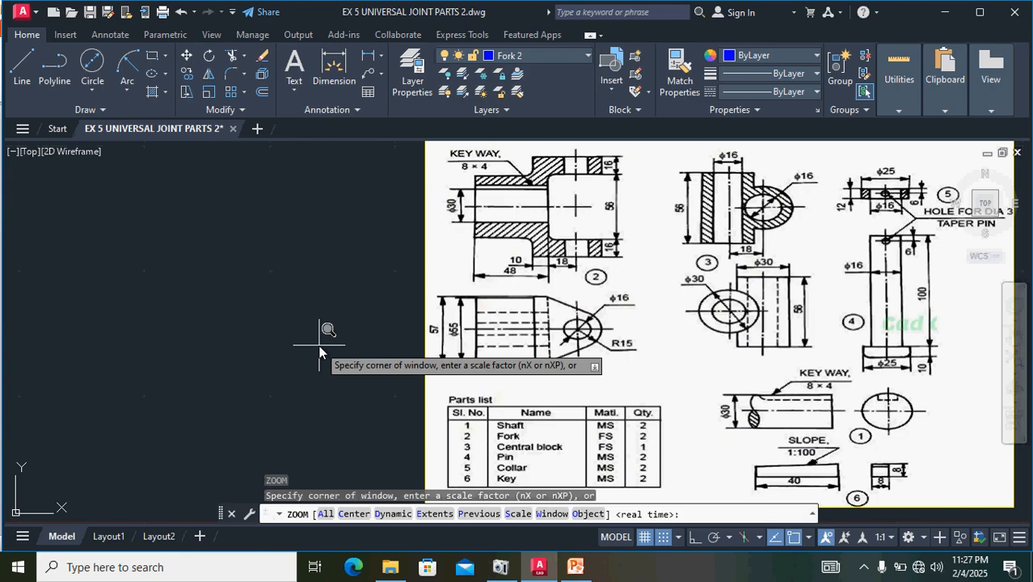
pyautogui.write('a')
pyautogui.press('Return')
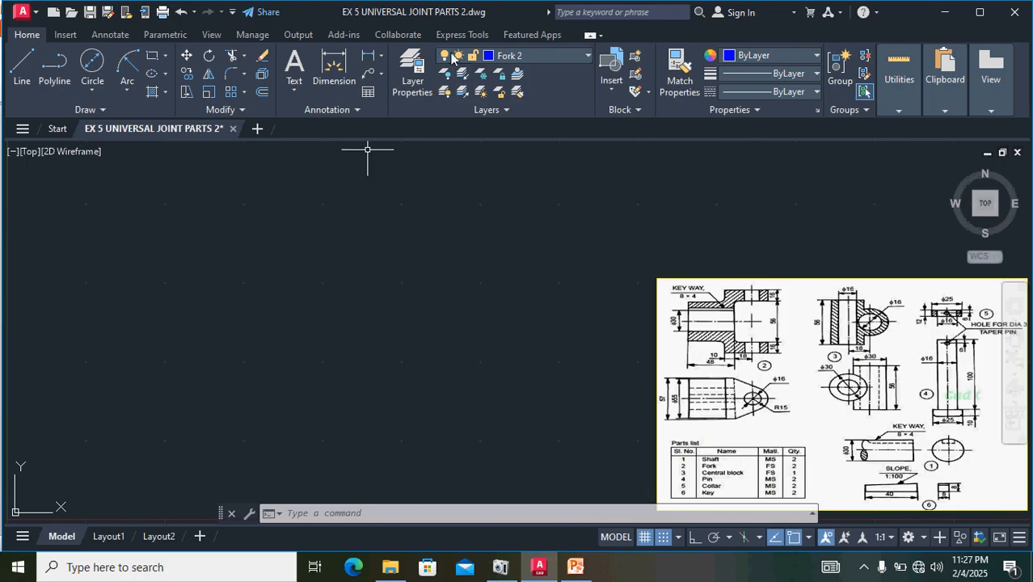
# - Make the Shaft layer current and set the object linetype to CENTER
pyautogui.click(576, 54)
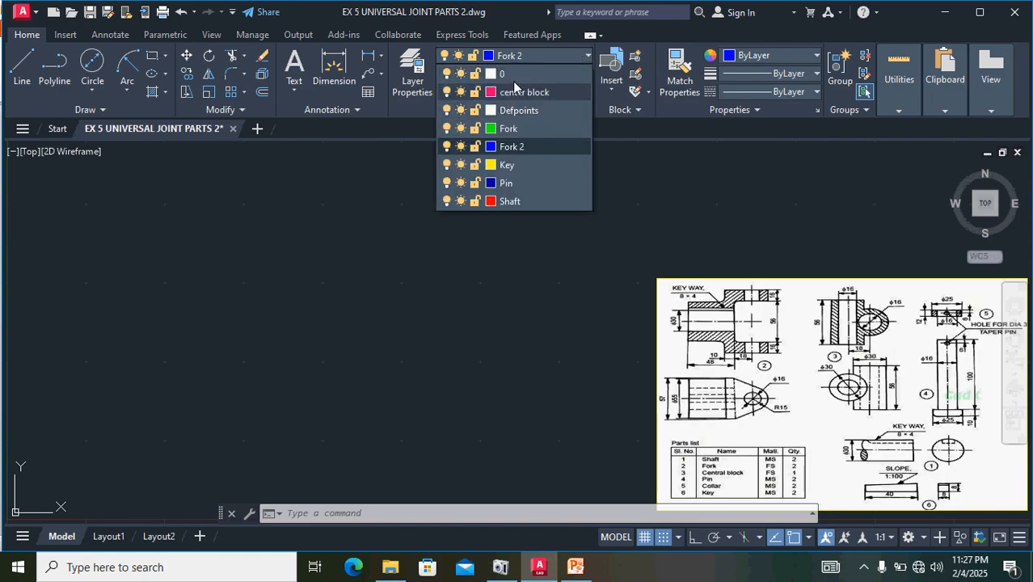
pyautogui.click(509, 202)
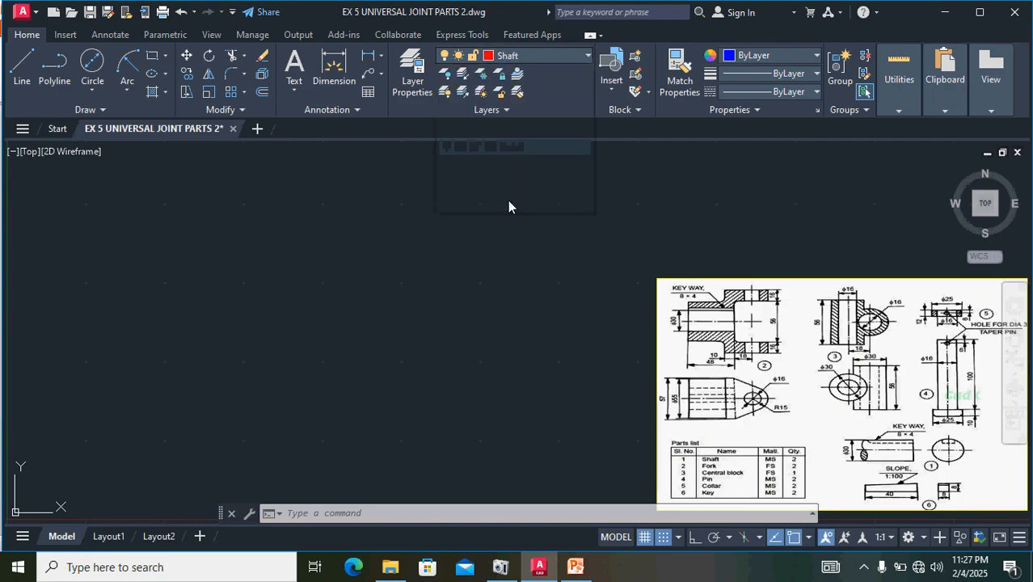
pyautogui.click(806, 92)
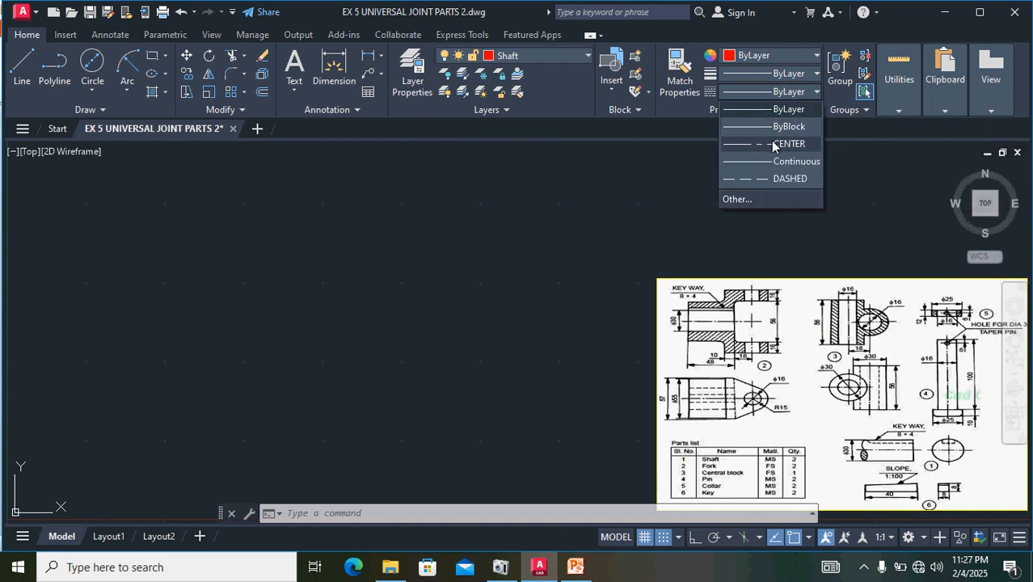
pyautogui.click(772, 142)
# - Draw a horizontal centre line in the empty area beside the reference image, with Ortho on and the object colour set to ByBlock
pyautogui.click(22, 68)
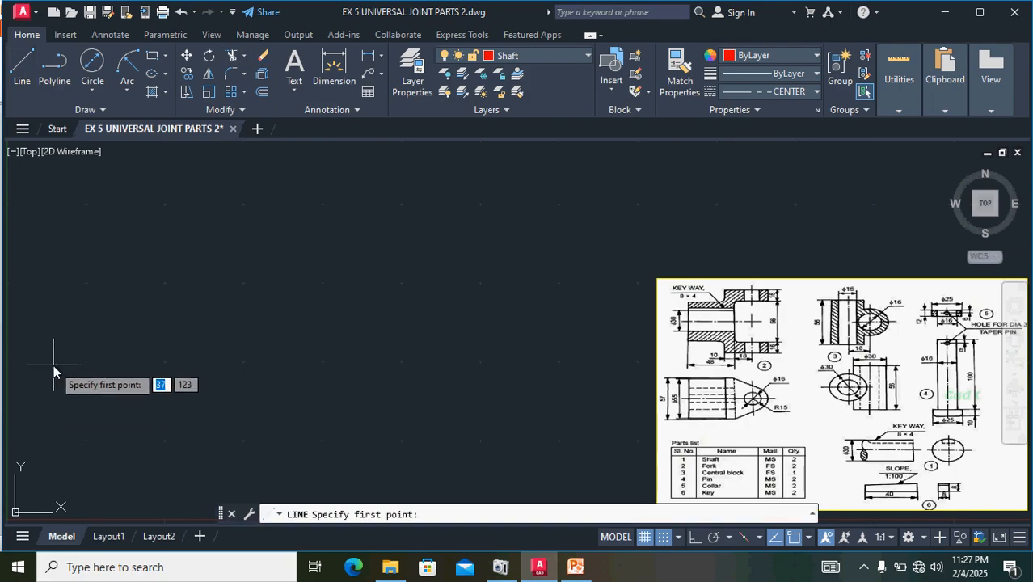
pyautogui.click(50, 363)
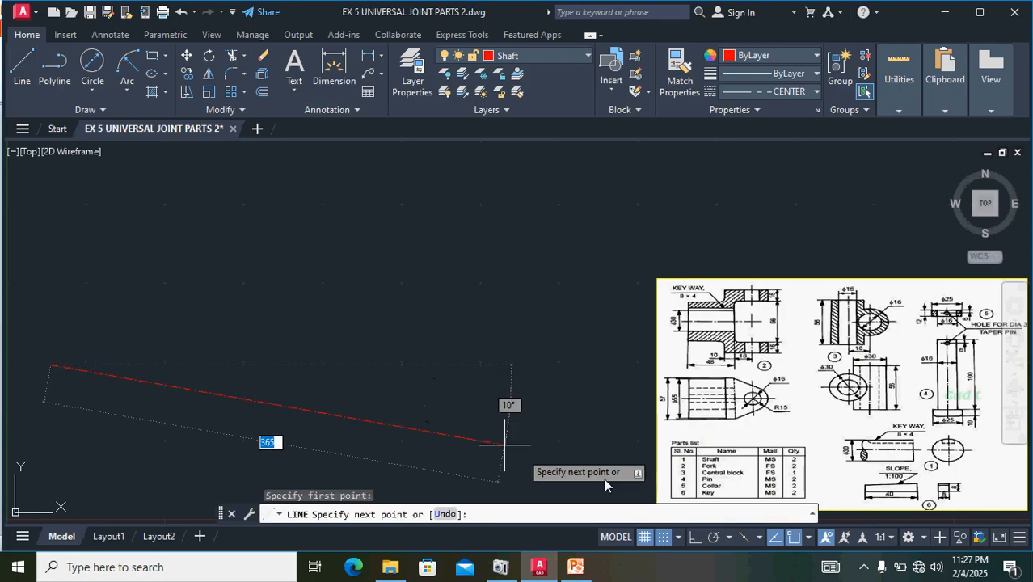
pyautogui.click(699, 539)
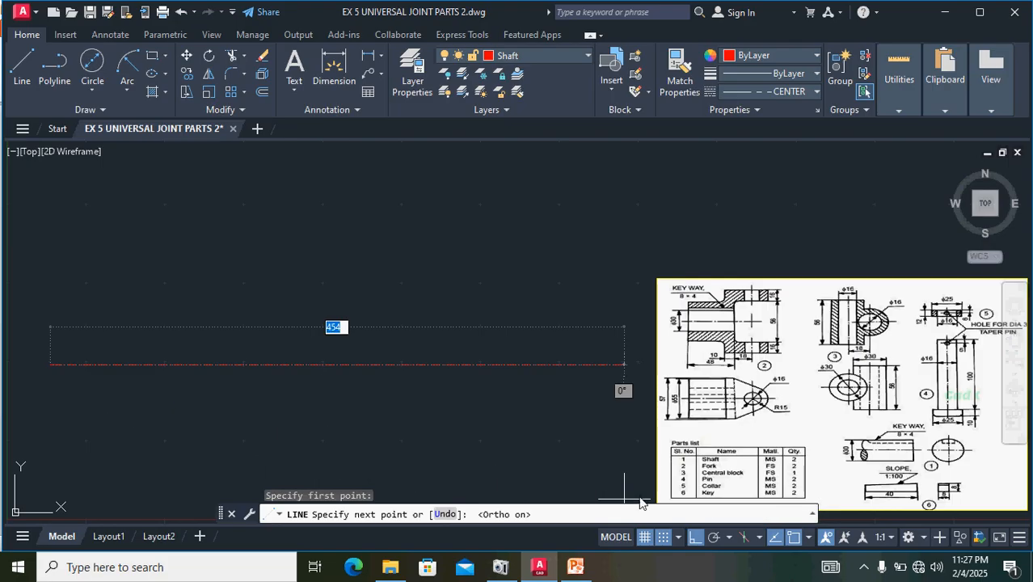
pyautogui.click(775, 55)
pyautogui.click(756, 80)
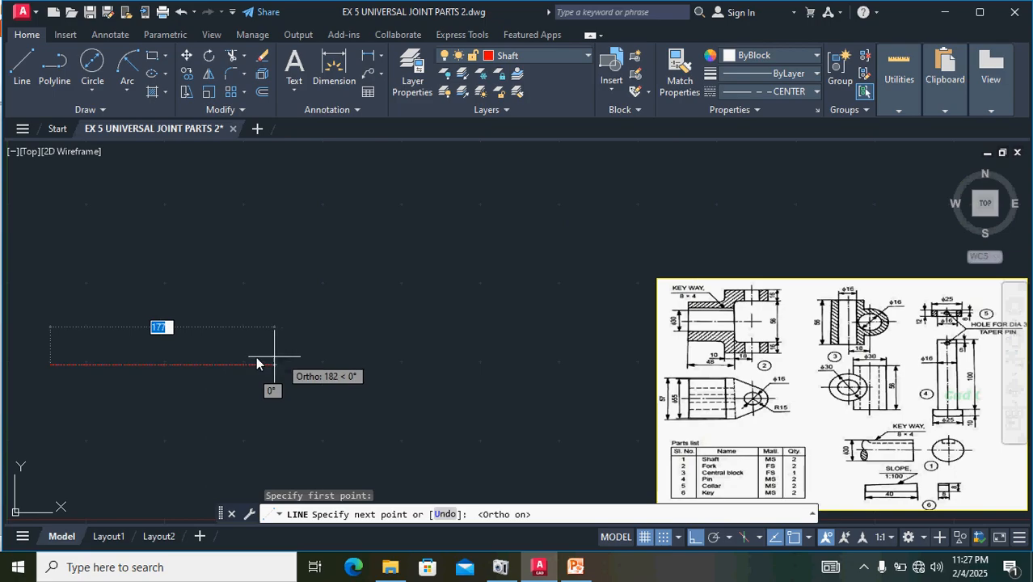
pyautogui.click(321, 360)
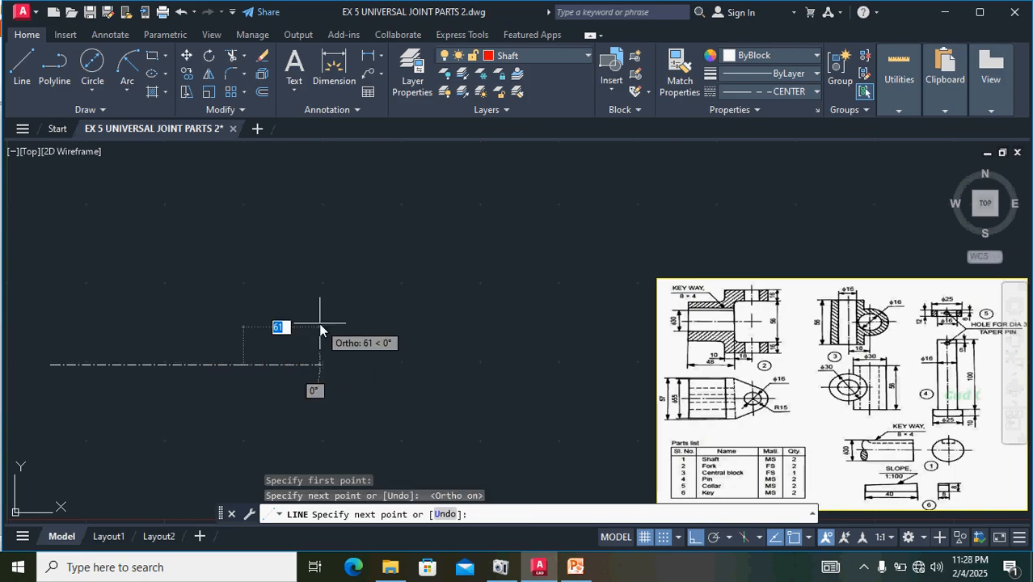
pyautogui.press('Return')
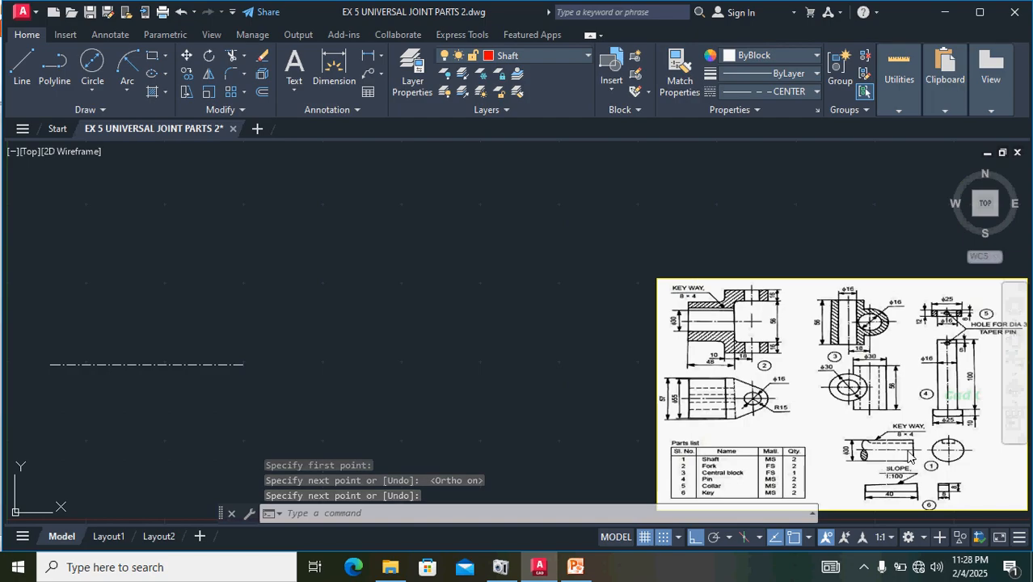
# - Set the current object colour to ByLayer
pyautogui.scroll(2, 878, 461)
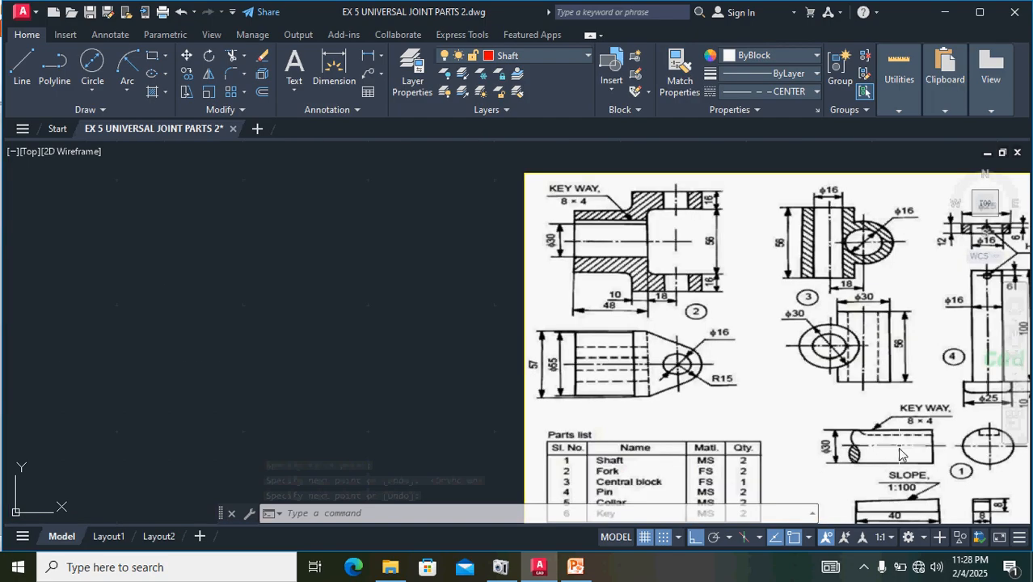
pyautogui.scroll(-2, 454, 401)
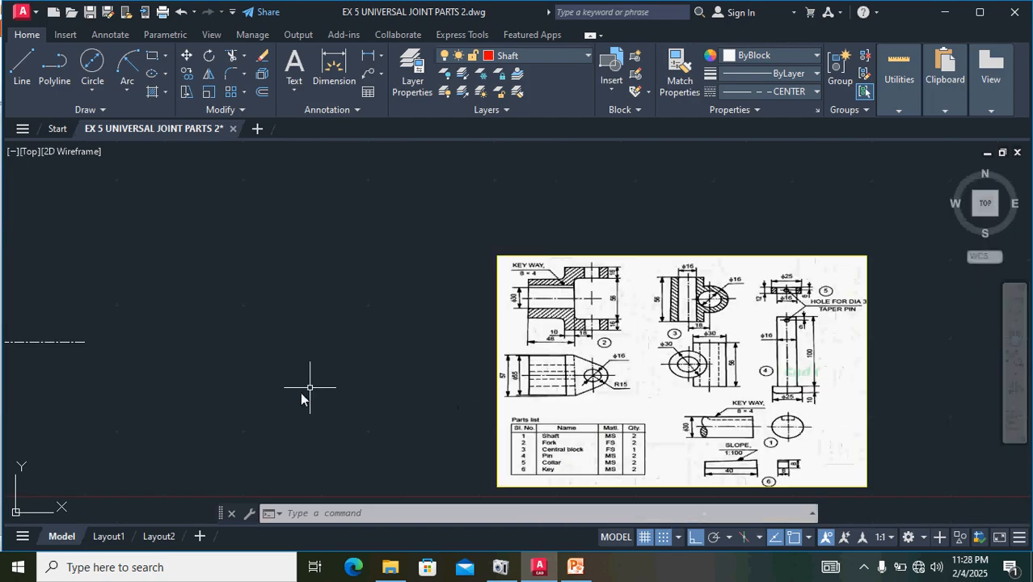
pyautogui.moveTo(216, 399); pyautogui.dragTo(522, 418, button='middle')
pyautogui.scroll(2, 316, 356)
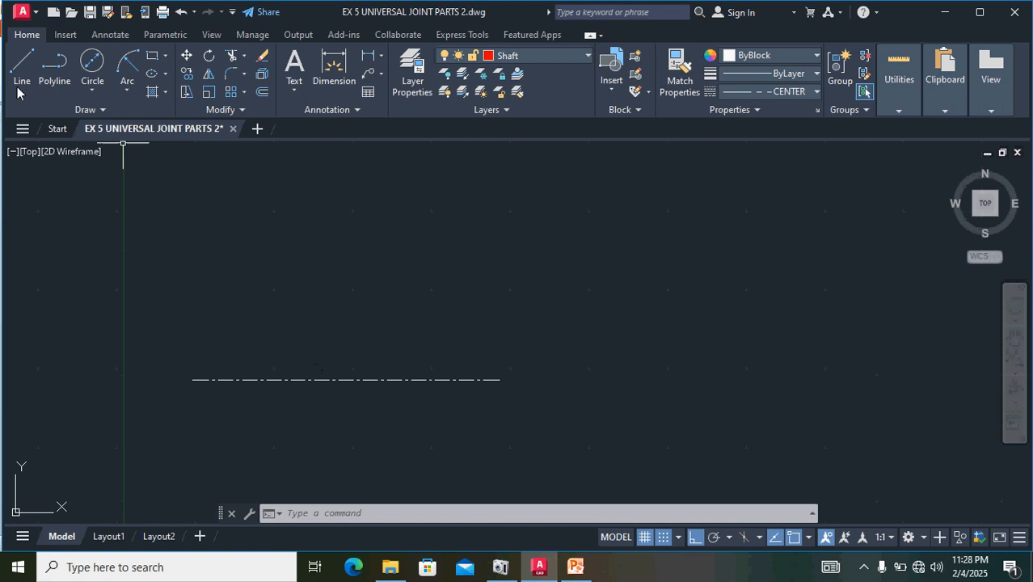
pyautogui.click(754, 56)
pyautogui.click(754, 73)
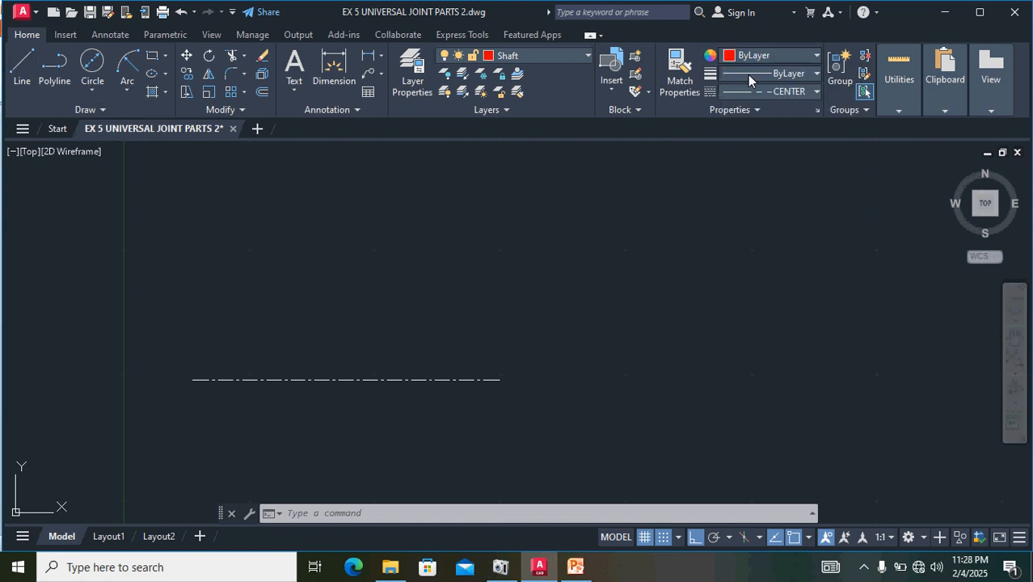
# - Set the current linetype to ByLayer and abandon the line started on the centre line
pyautogui.click(24, 68)
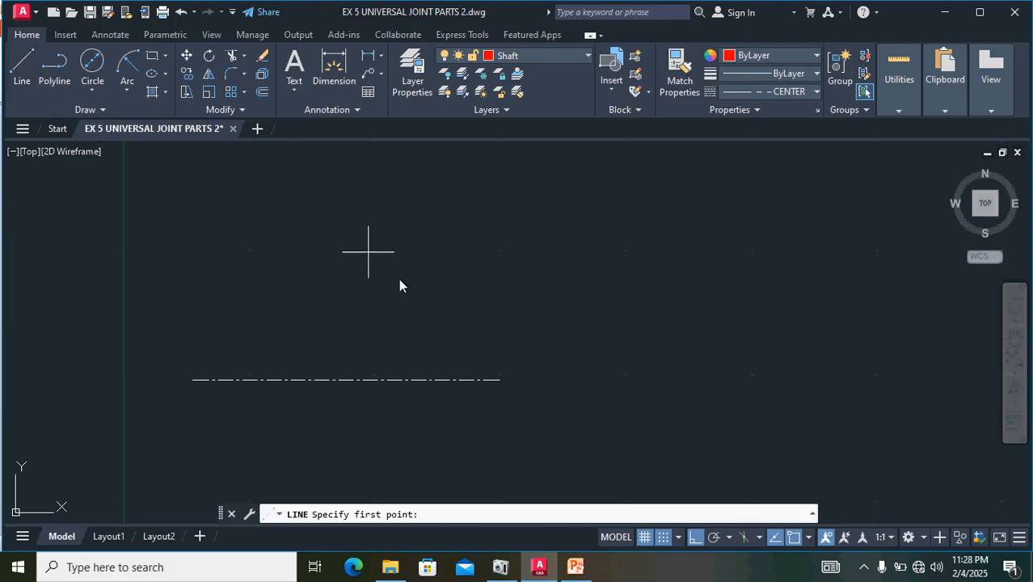
pyautogui.click(439, 378)
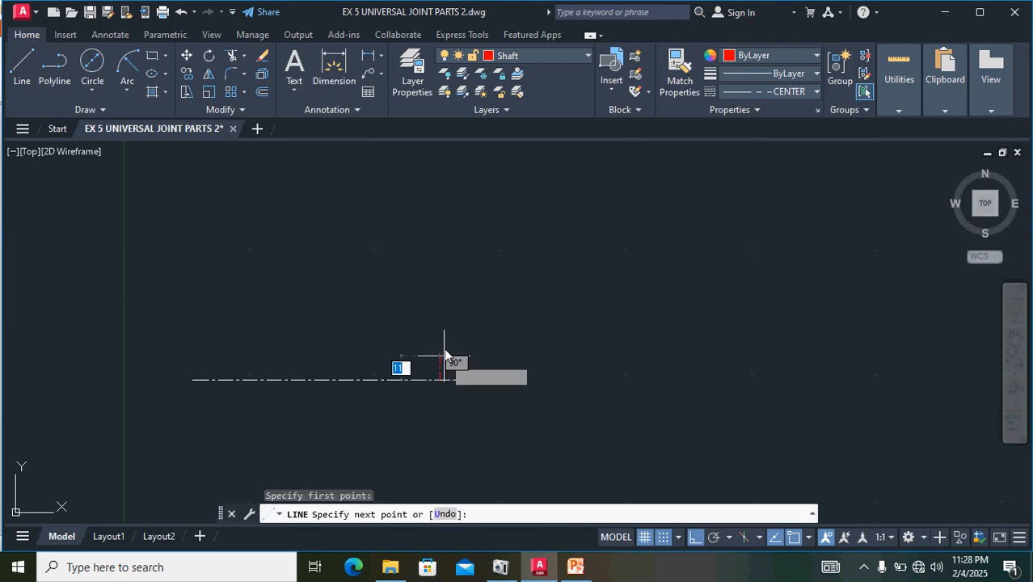
pyautogui.click(775, 91)
pyautogui.click(774, 111)
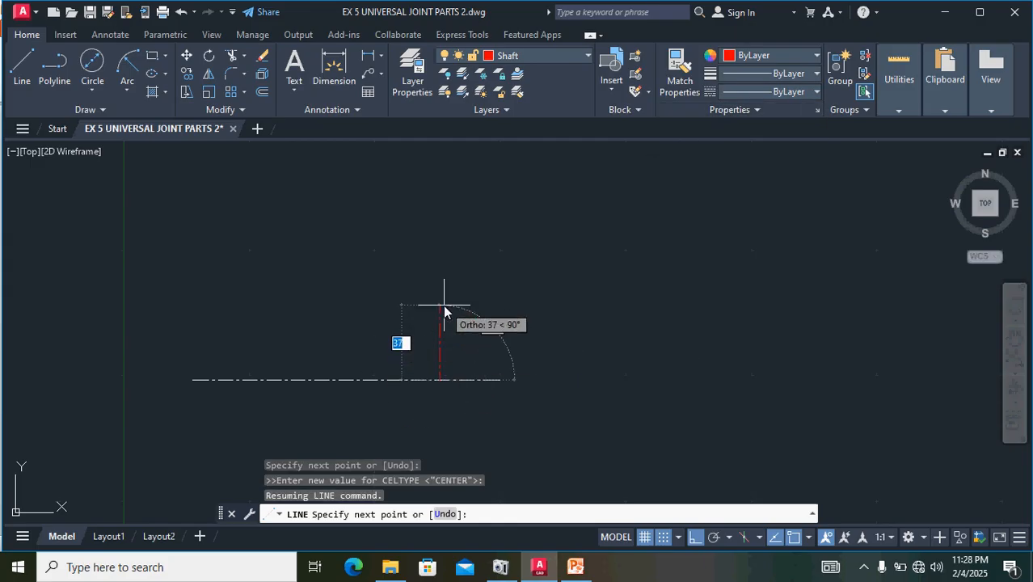
pyautogui.press('Escape')
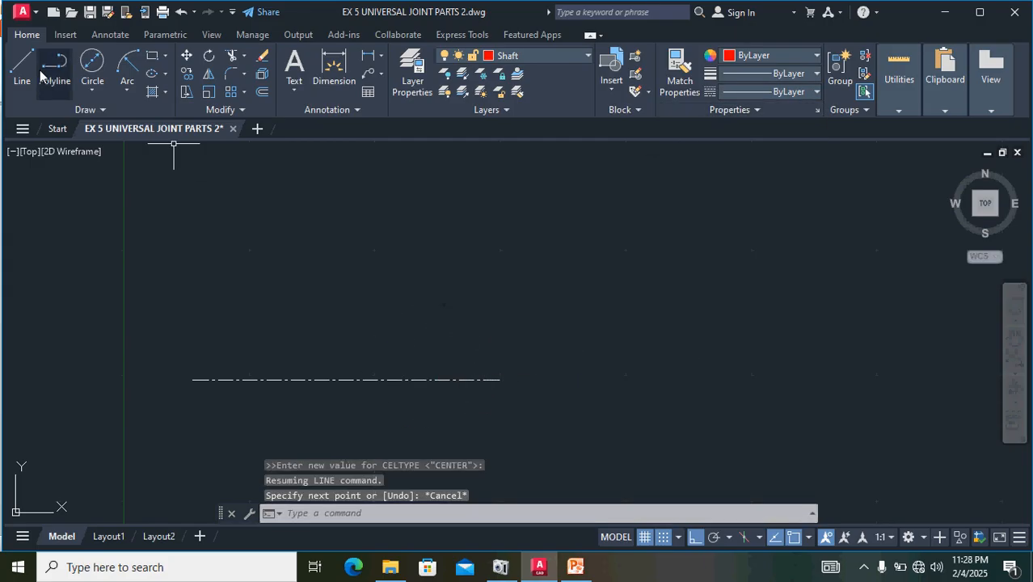
# - Start the shaft outline with lines from the centre line, 15 units upward and 100 units to the left
pyautogui.click(23, 55)
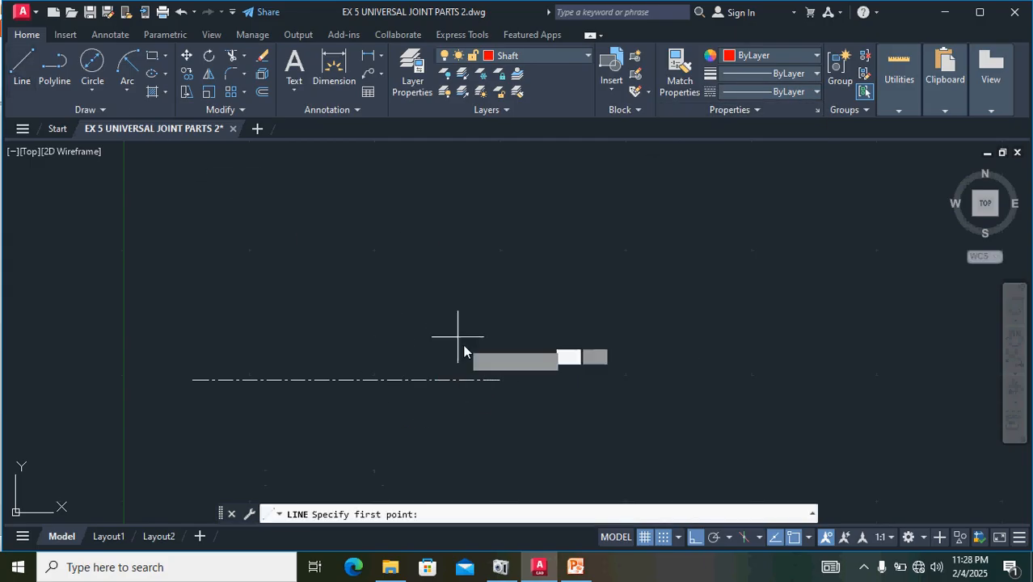
pyautogui.click(418, 379)
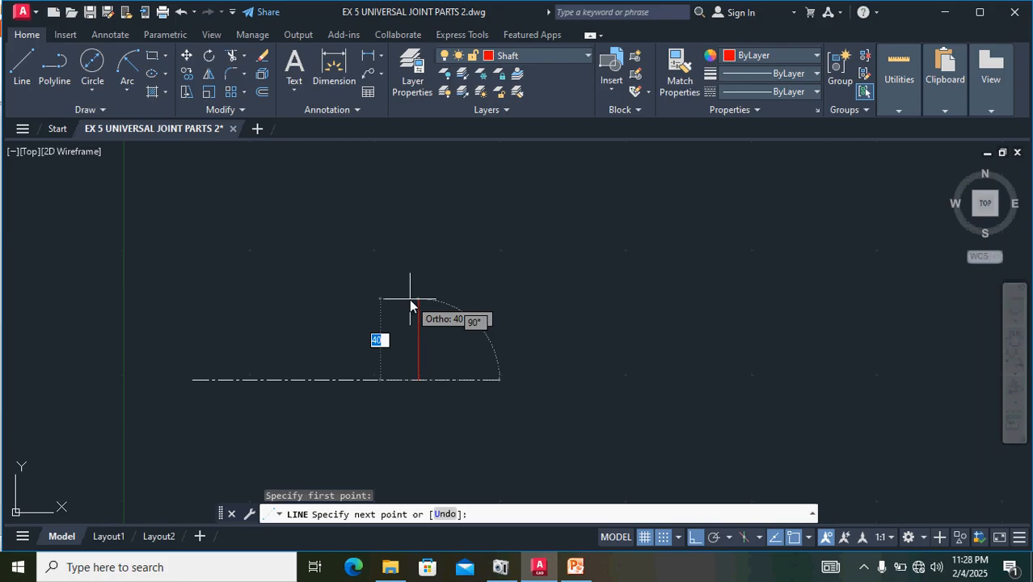
pyautogui.write('1')
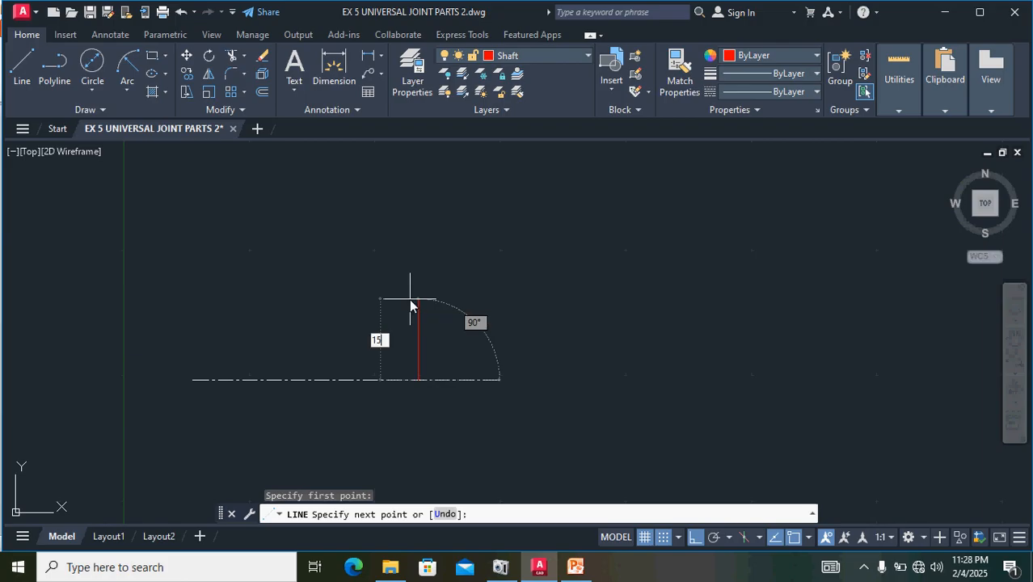
pyautogui.write('5')
pyautogui.press('Return')
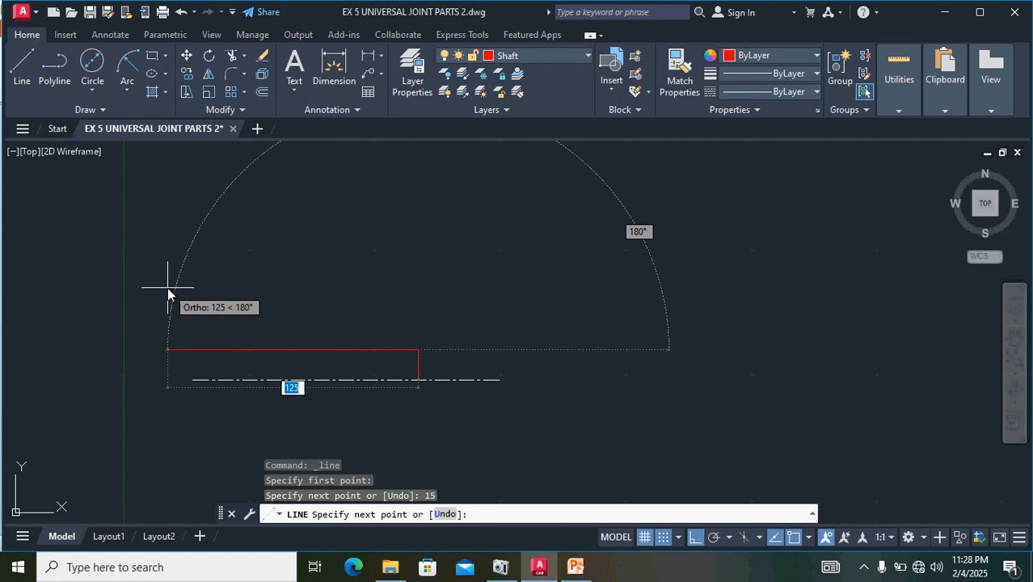
pyautogui.write('100')
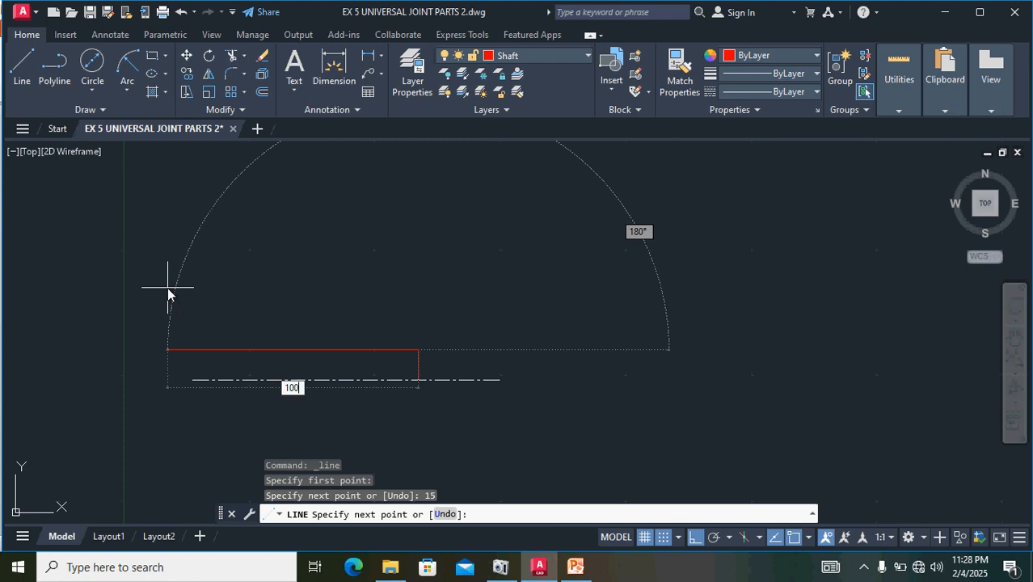
pyautogui.press('Return')
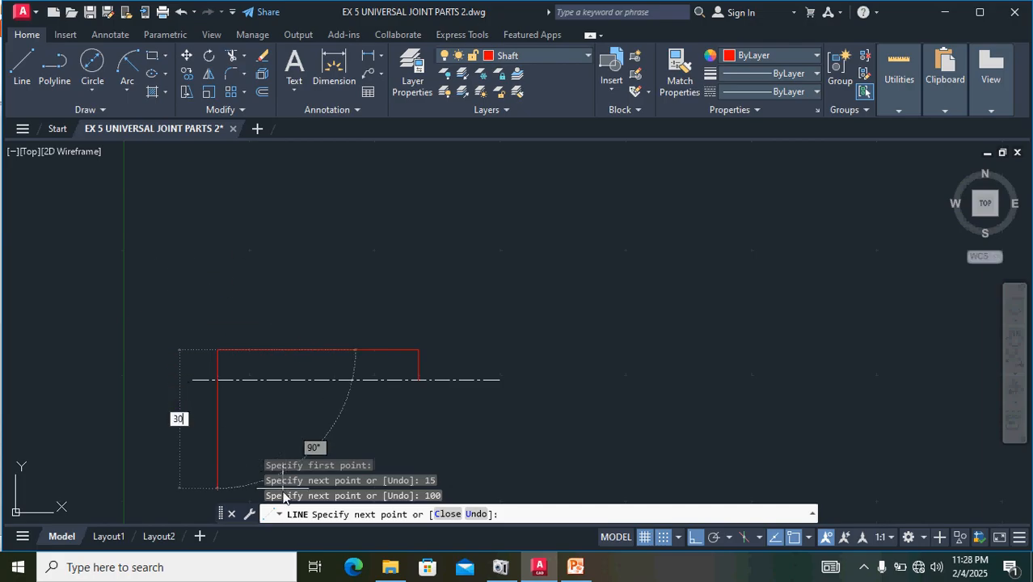
# - Finish the rectangular shaft outline with lines 30 units down, 100 units right and 15 units up to the centre line
pyautogui.press('Return')
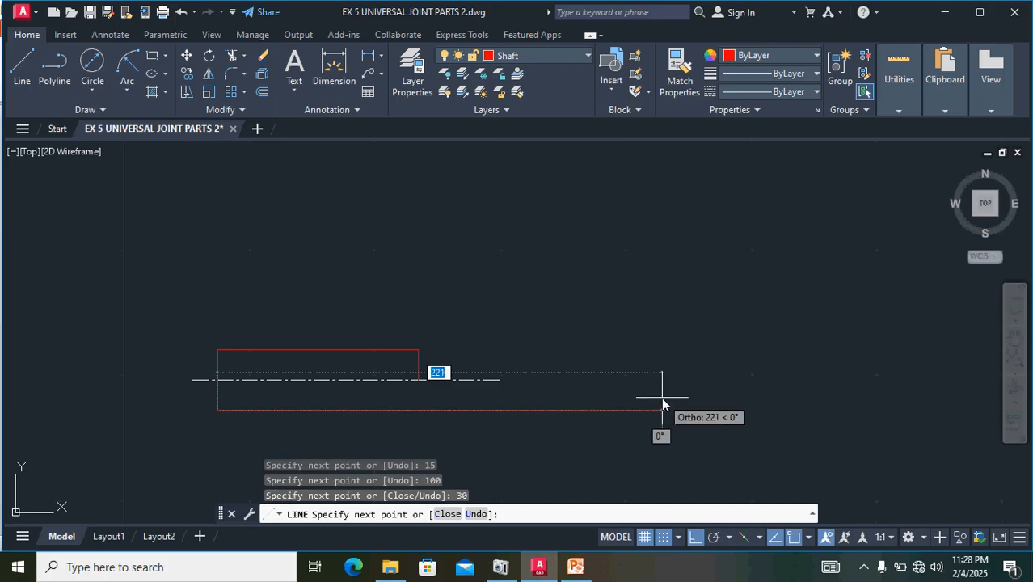
pyautogui.write('100')
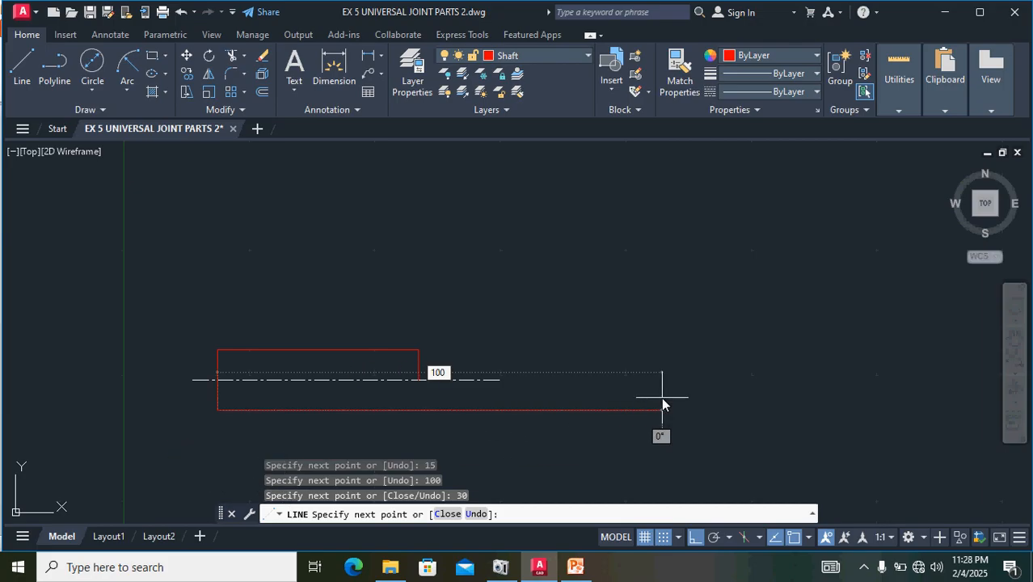
pyautogui.press('Return')
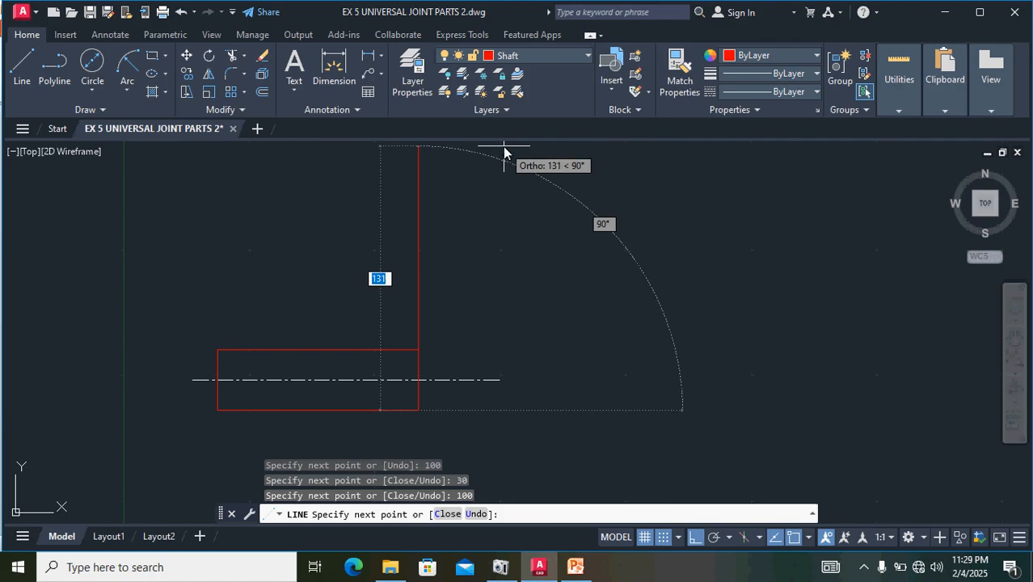
pyautogui.write('1')
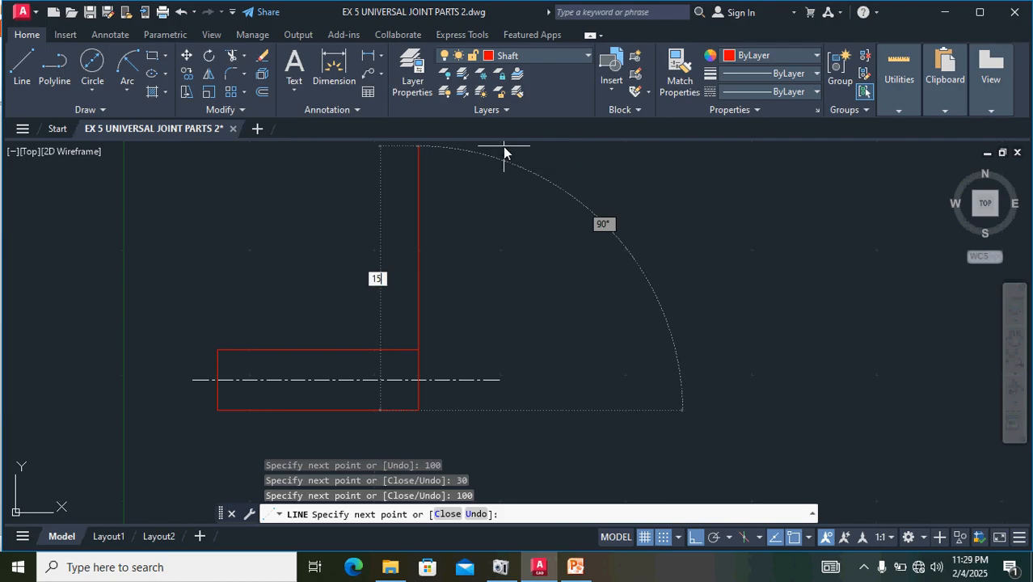
pyautogui.write('5')
pyautogui.press('Return')
pyautogui.press('Return')
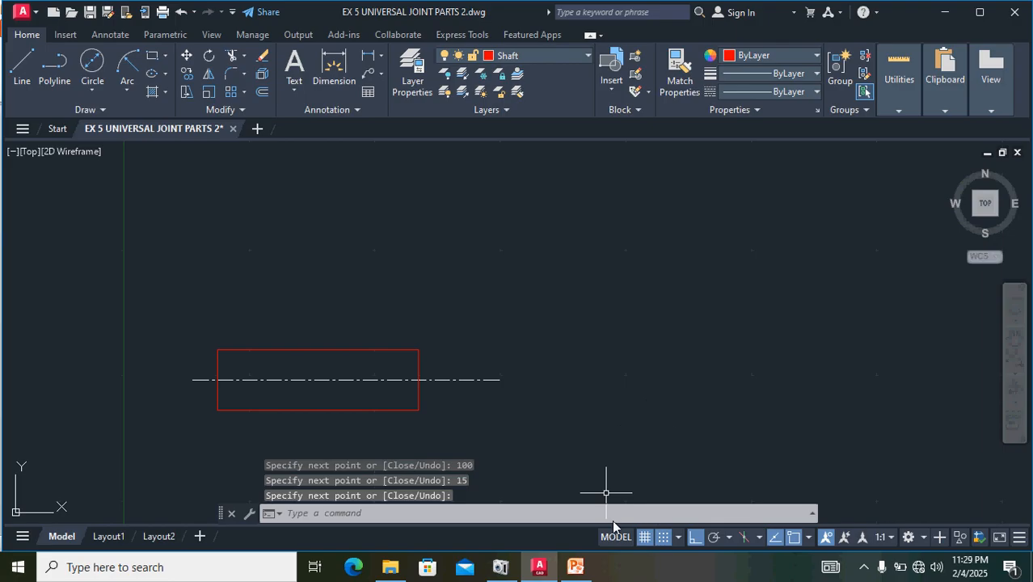
# - Draw a Start, End, Radius arc of radius 25 from the shaft's upper-left corner to the centre line on its left edge
pyautogui.scroll(-2, 650, 424)
pyautogui.moveTo(854, 434); pyautogui.dragTo(643, 403, button='middle')
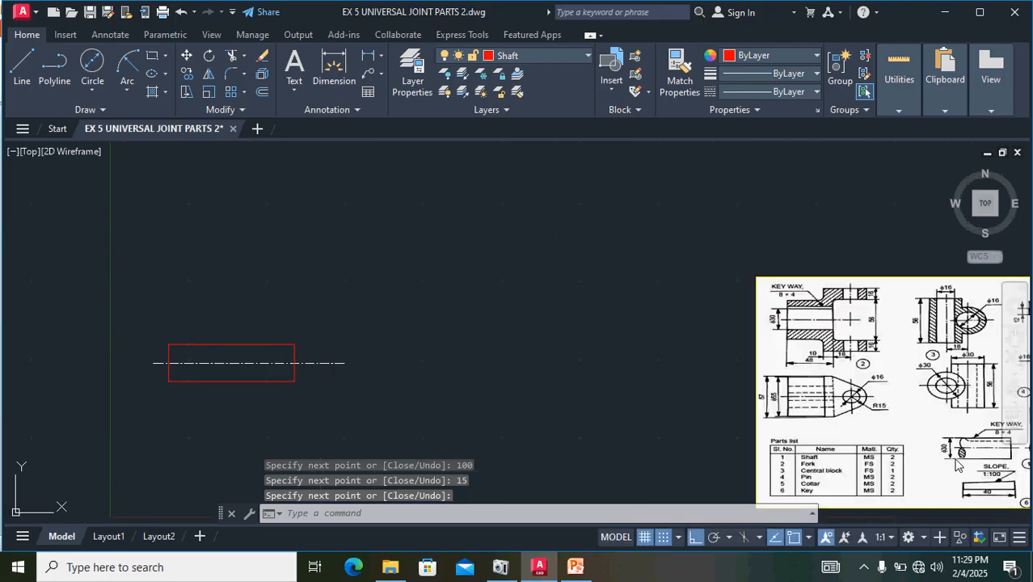
pyautogui.scroll(5, 960, 464)
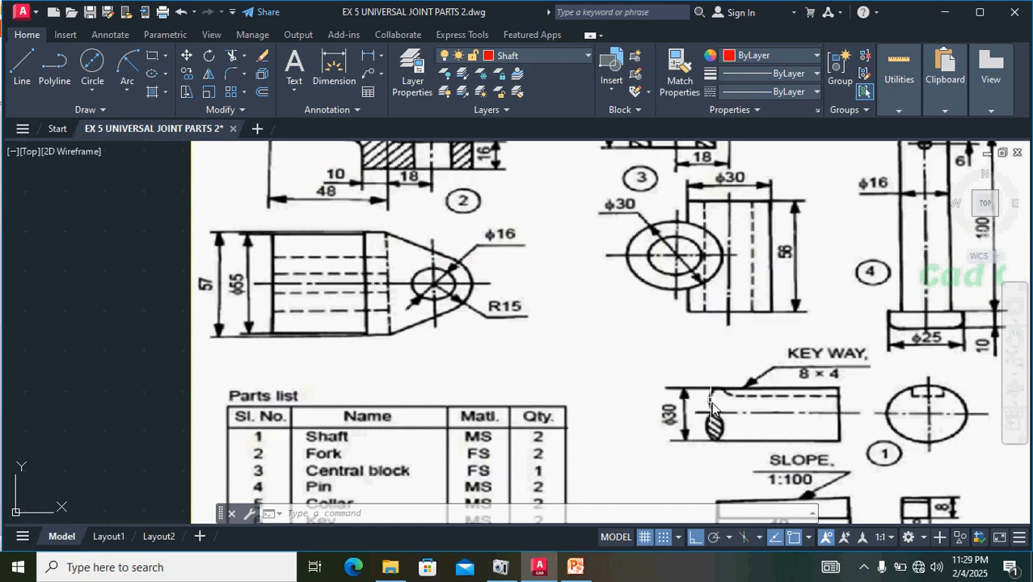
pyautogui.scroll(-4, 479, 367)
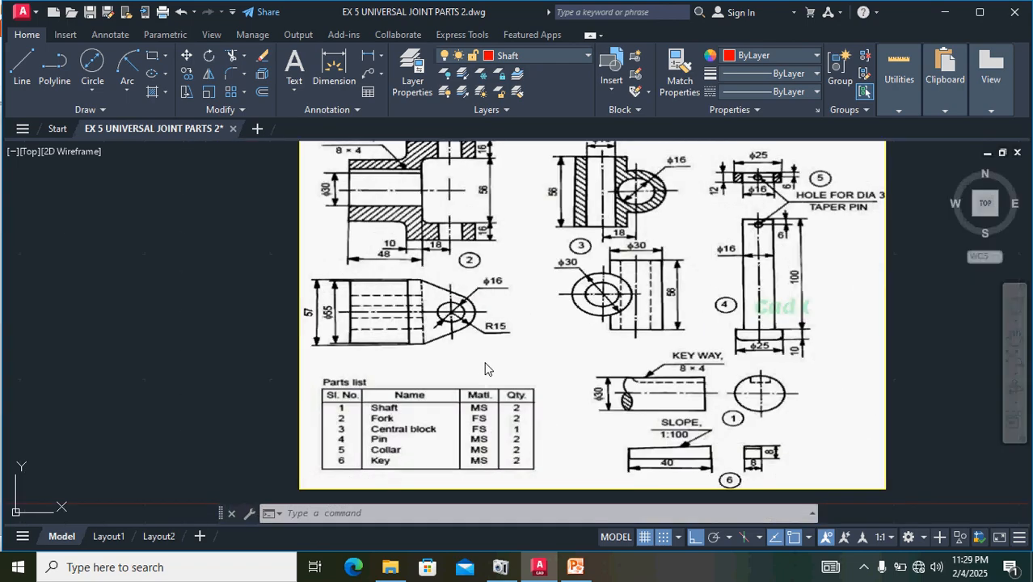
pyautogui.moveTo(166, 340); pyautogui.dragTo(571, 414, button='middle')
pyautogui.scroll(6, 364, 385)
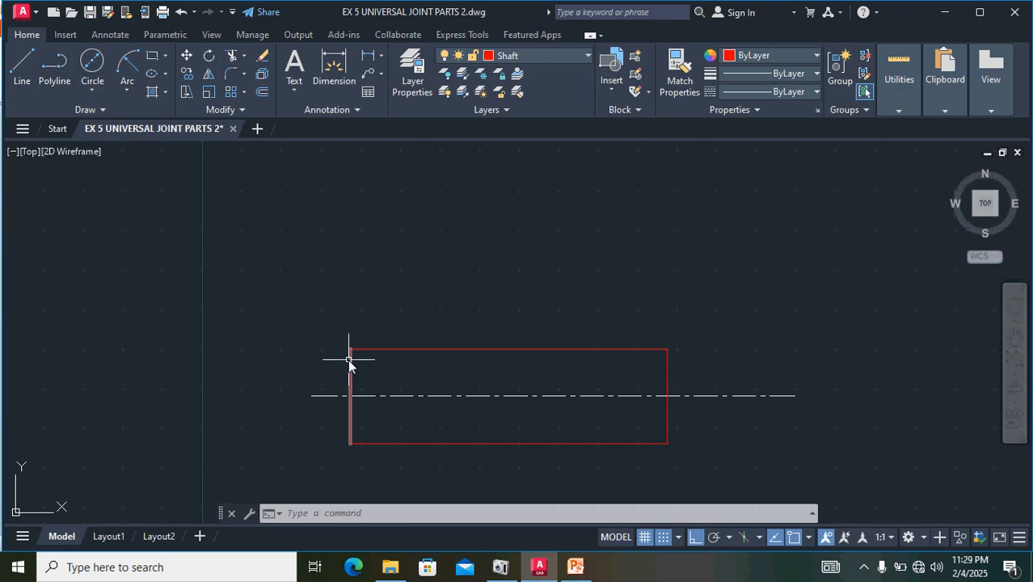
pyautogui.click(126, 91)
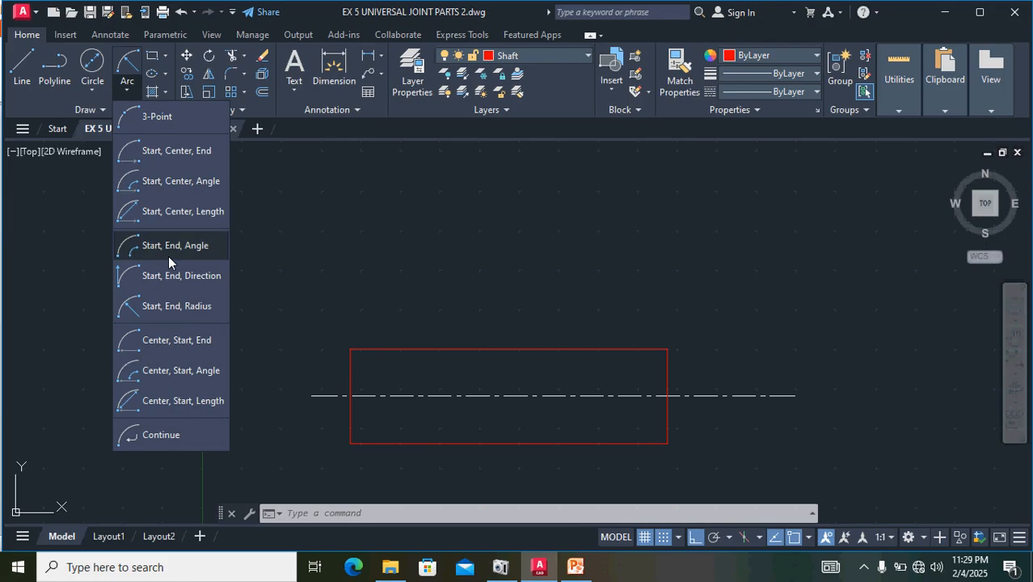
pyautogui.click(171, 306)
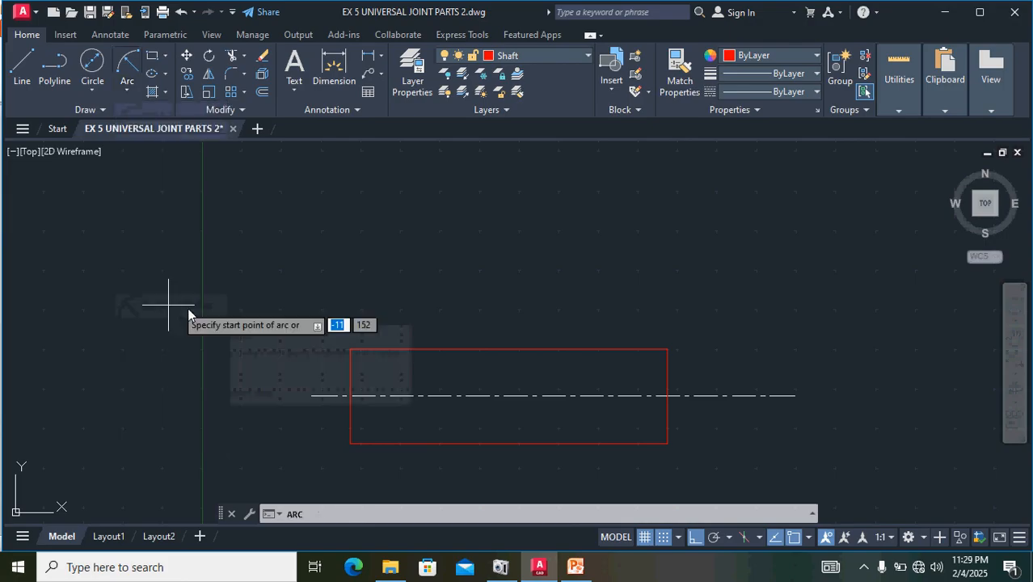
pyautogui.scroll(4, 363, 356)
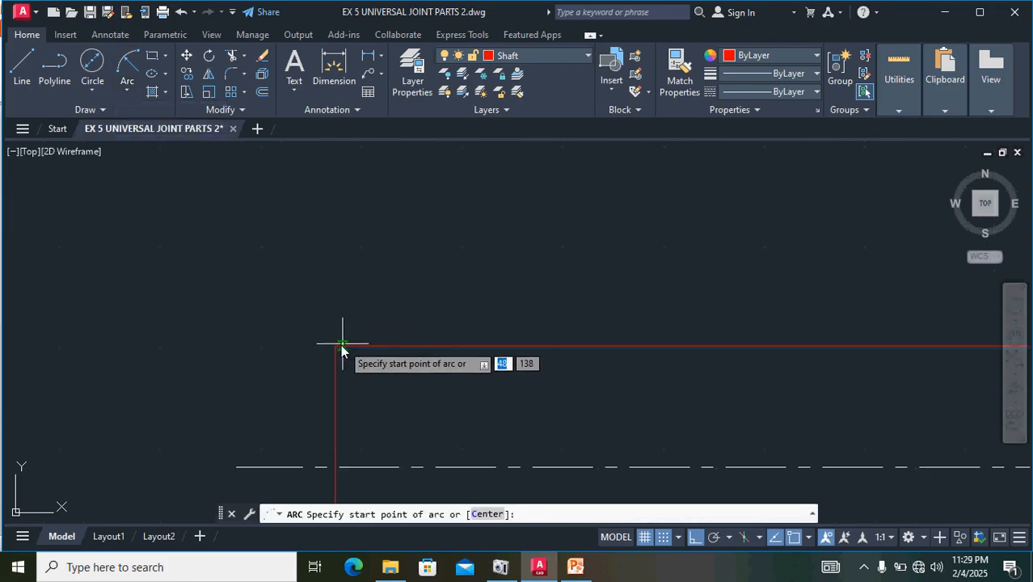
pyautogui.click(336, 346)
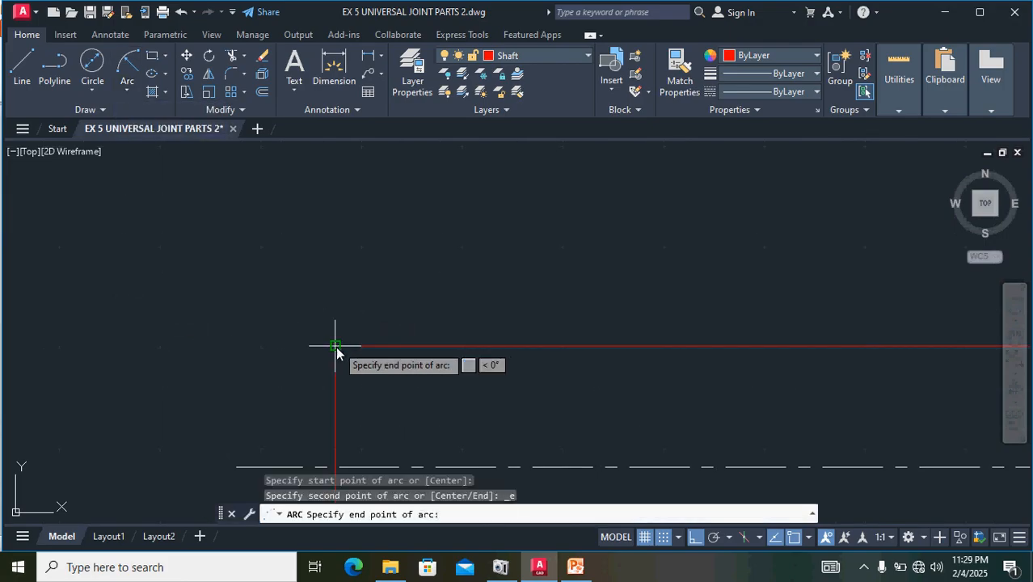
pyautogui.click(335, 469)
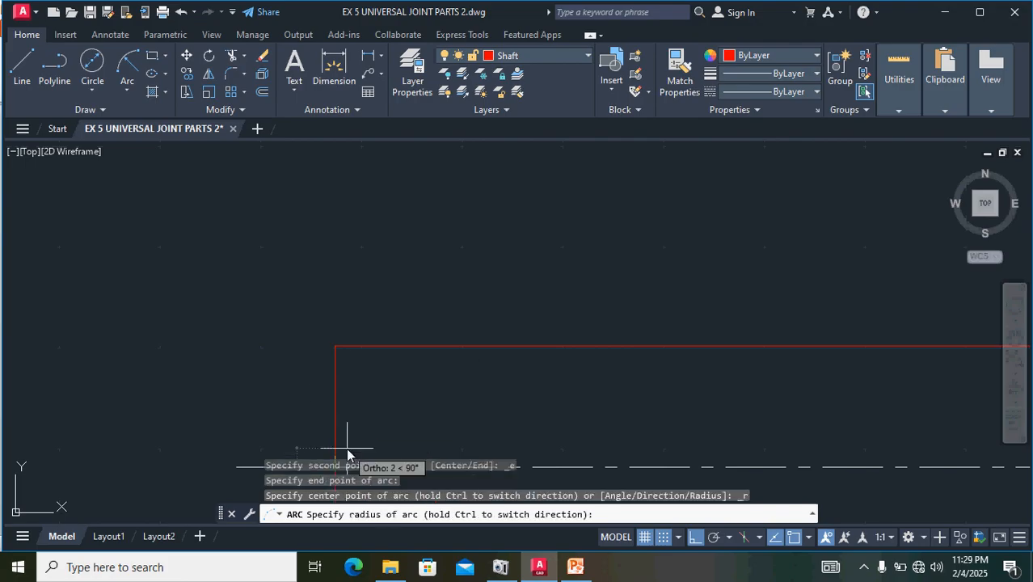
pyautogui.write('25')
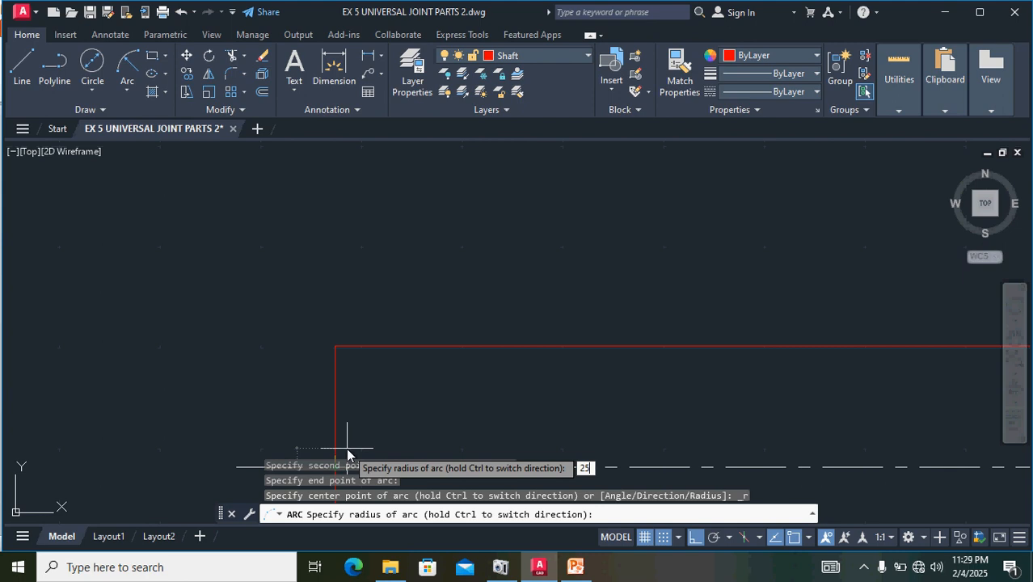
pyautogui.press('Return')
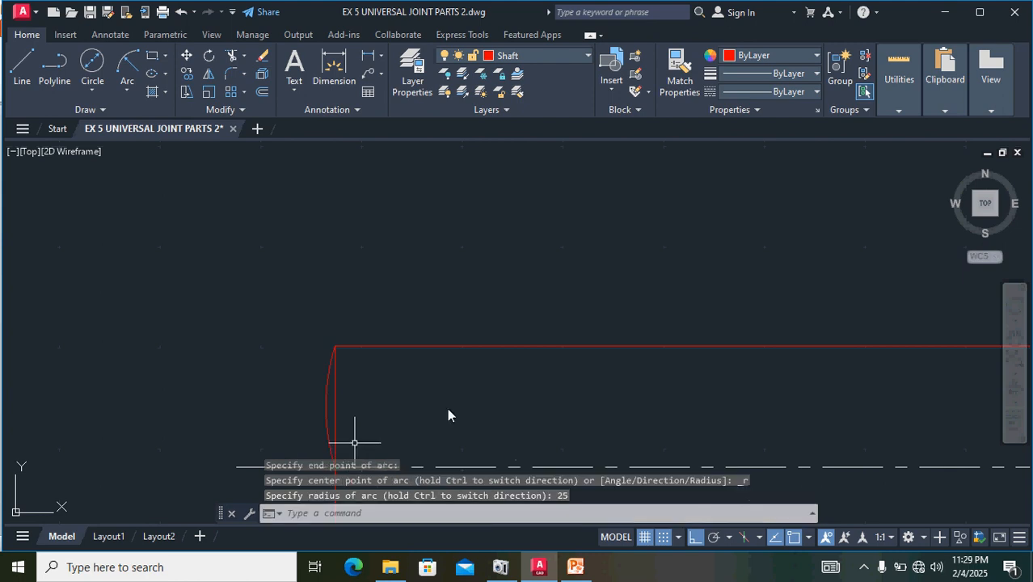
# - Mirror the arc about the shaft's vertical left edge, keeping the original arc
pyautogui.scroll(-2, 516, 378)
pyautogui.scroll(2, 424, 402)
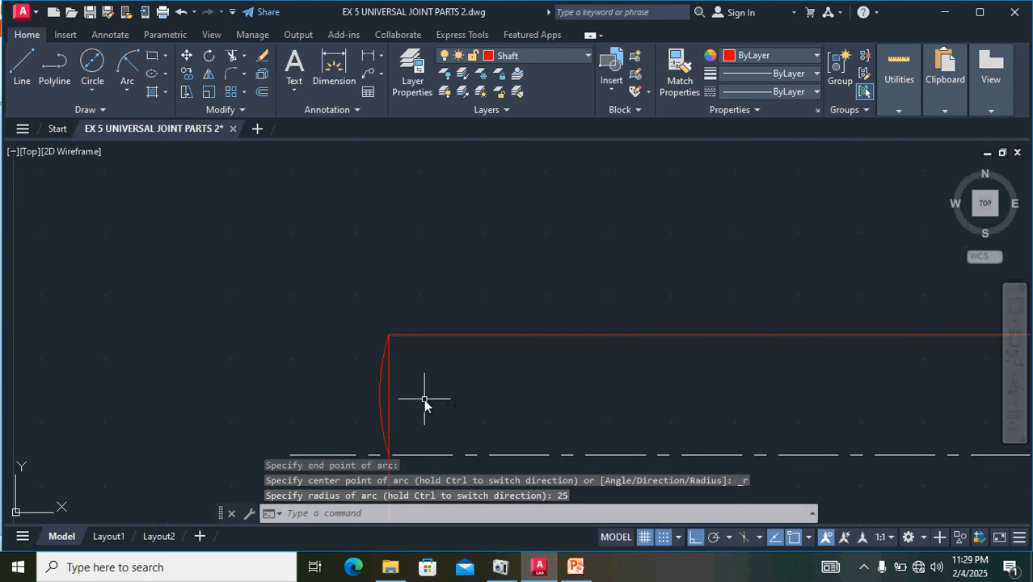
pyautogui.click(380, 381)
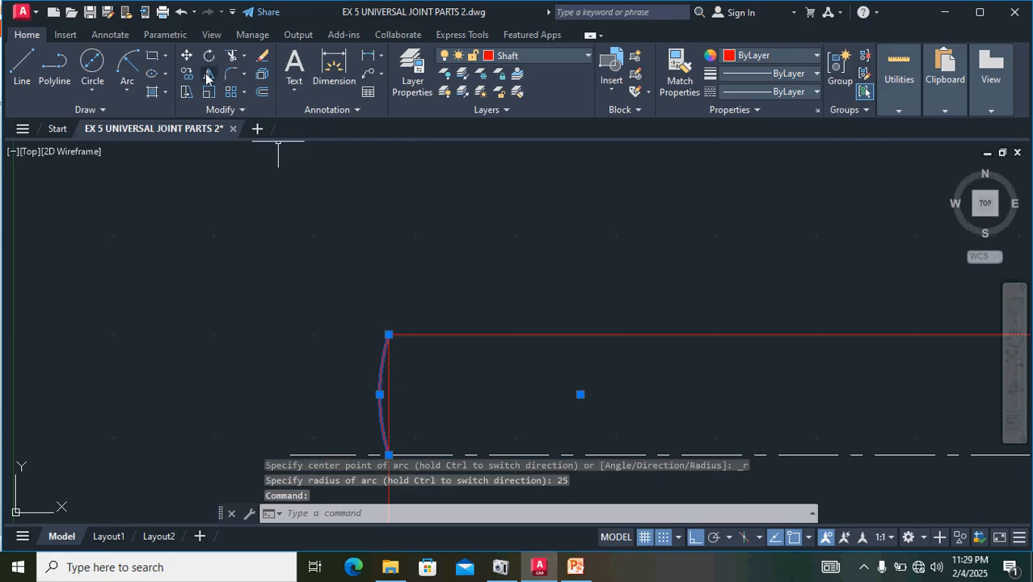
pyautogui.click(209, 75)
pyautogui.click(389, 335)
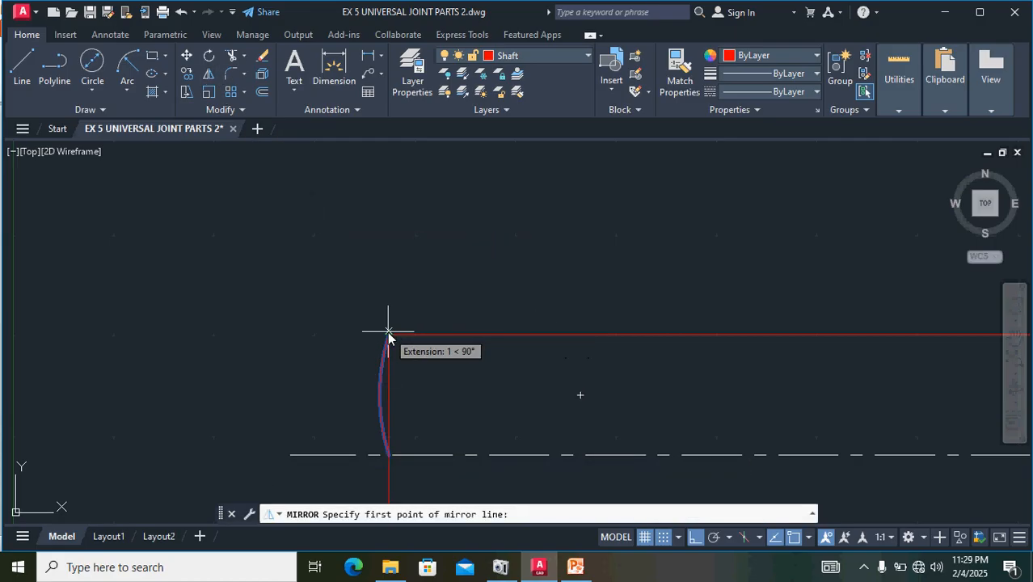
pyautogui.click(390, 457)
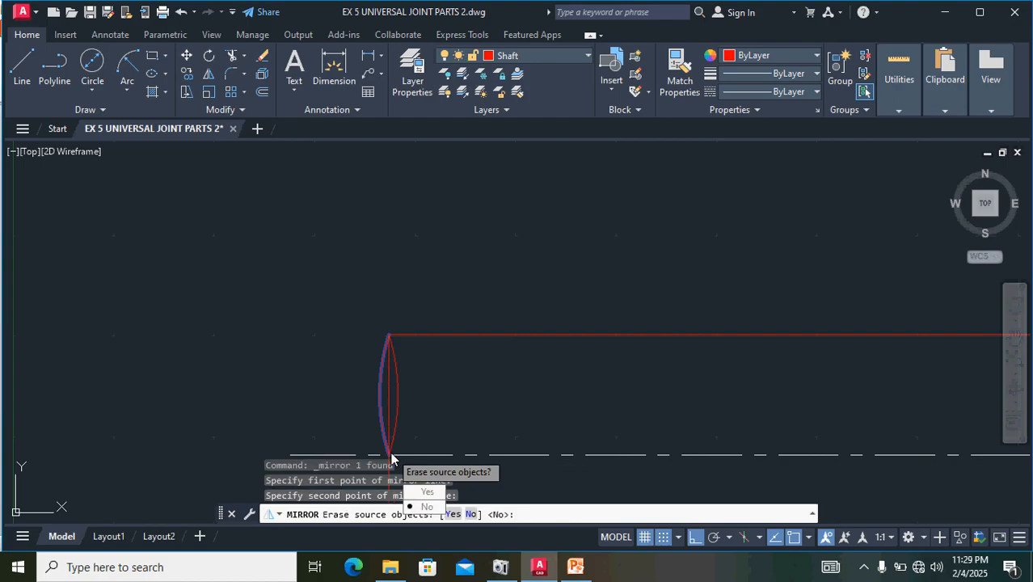
pyautogui.press('Return')
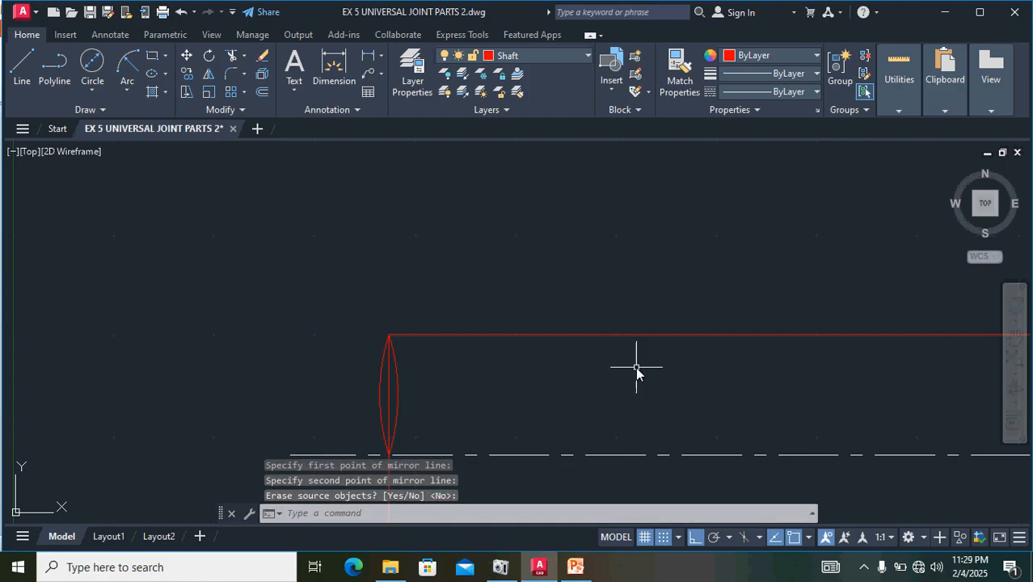
# - Mirror both end arcs about the horizontal centre line to the lower half of the shaft, keeping the originals
pyautogui.moveTo(489, 400); pyautogui.dragTo(565, 259, button='middle')
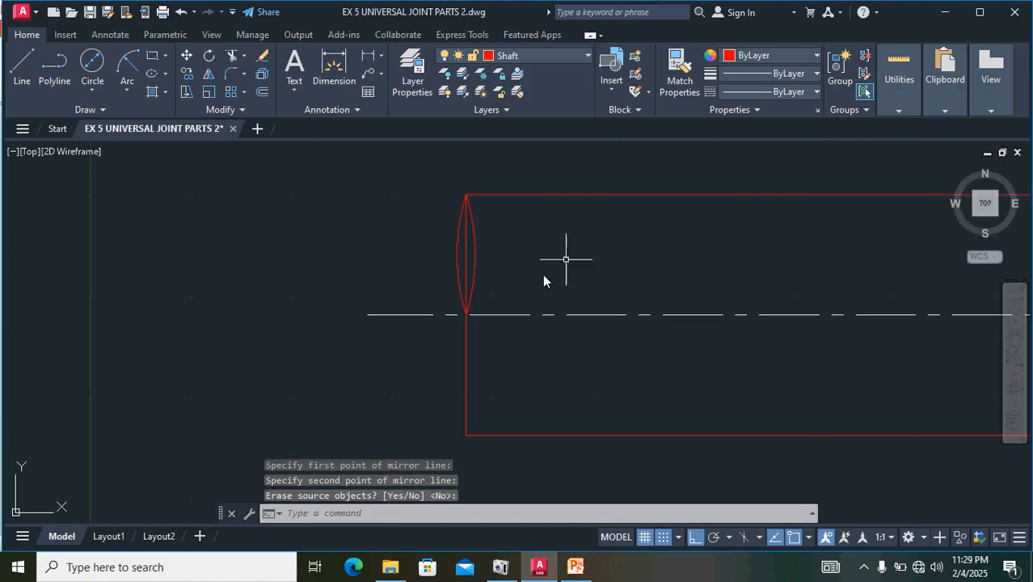
pyautogui.click(454, 253)
pyautogui.click(461, 253)
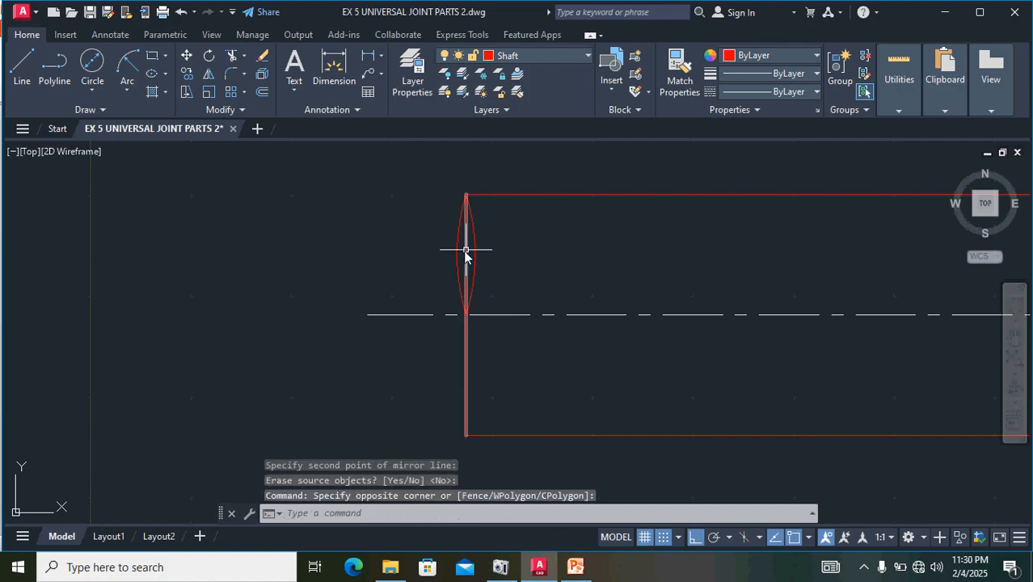
pyautogui.click(459, 256)
pyautogui.click(473, 246)
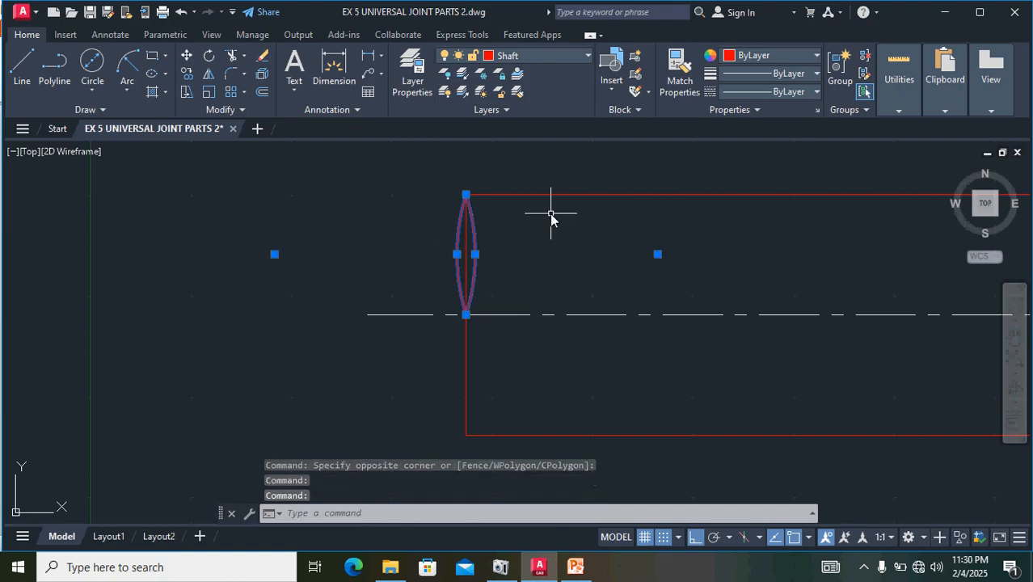
pyautogui.click(209, 76)
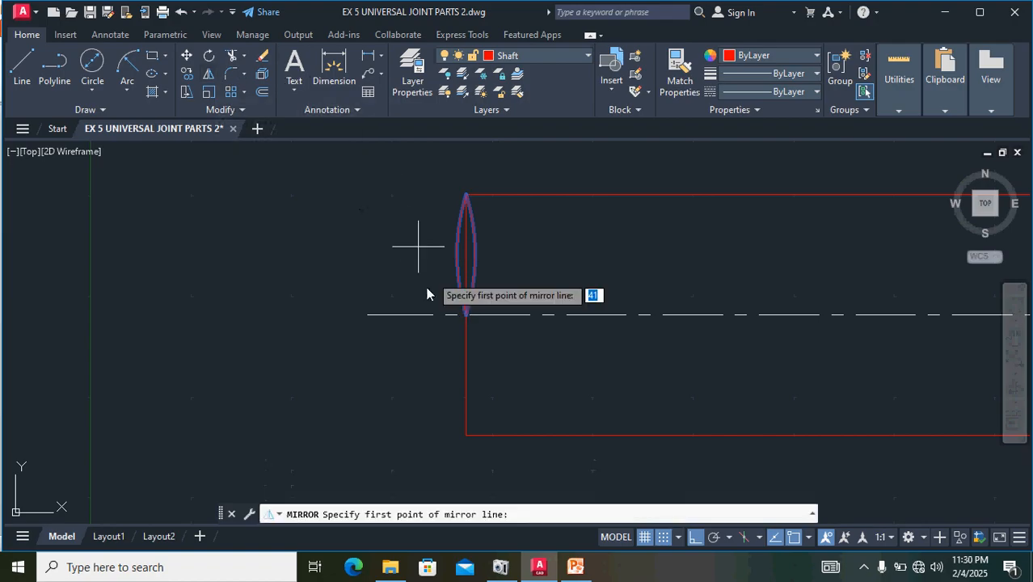
pyautogui.click(368, 315)
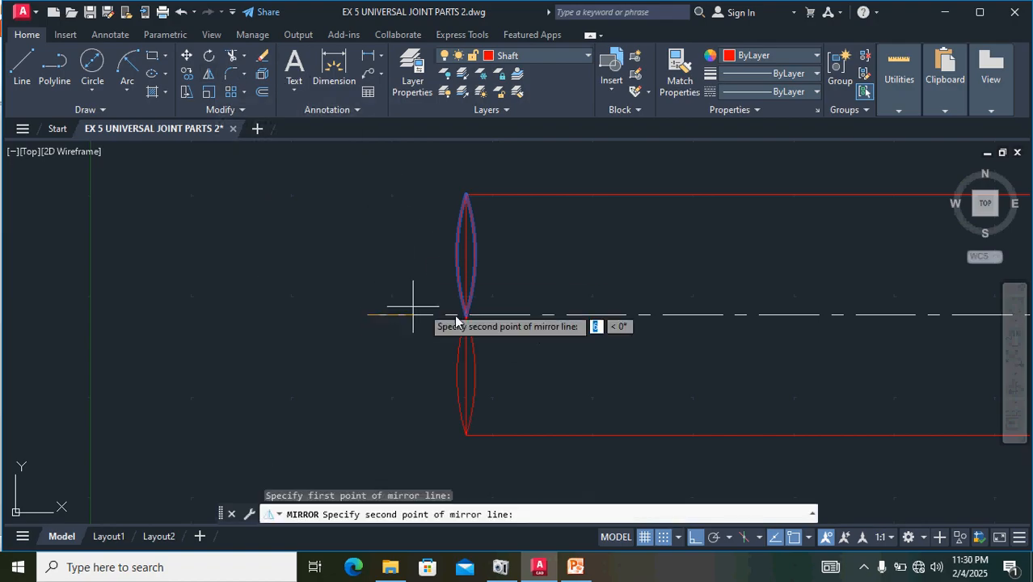
pyautogui.click(595, 314)
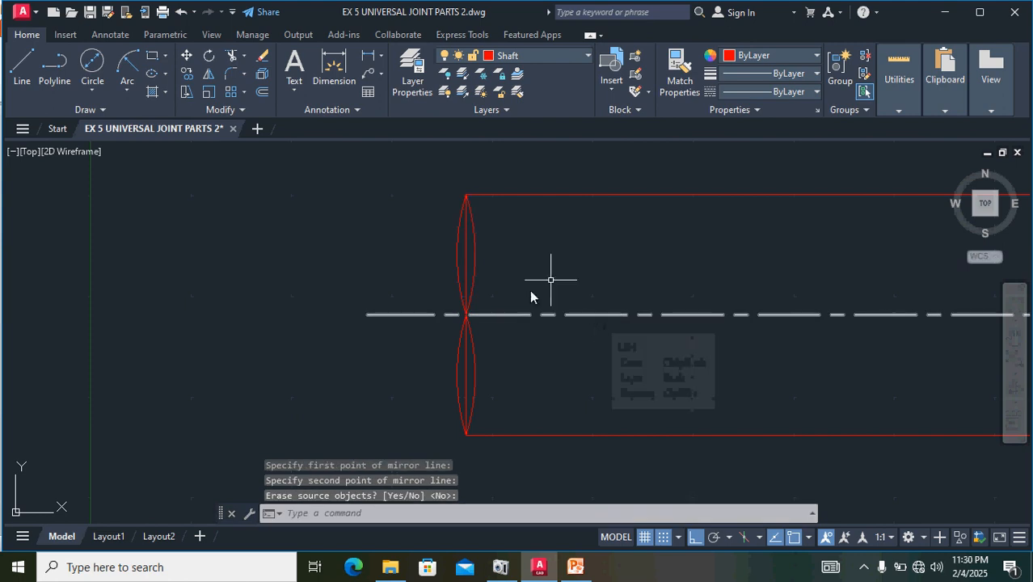
# - Erase the shaft's straight left edge and the inner arc above the centre line
pyautogui.scroll(5, 464, 316)
pyautogui.scroll(-5, 466, 314)
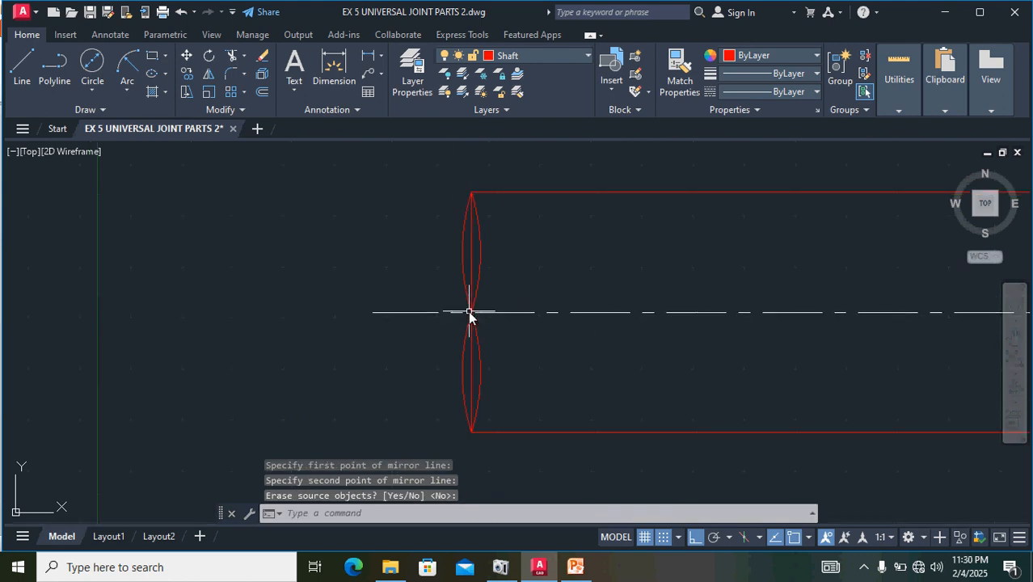
pyautogui.click(473, 265)
pyautogui.press('Return')
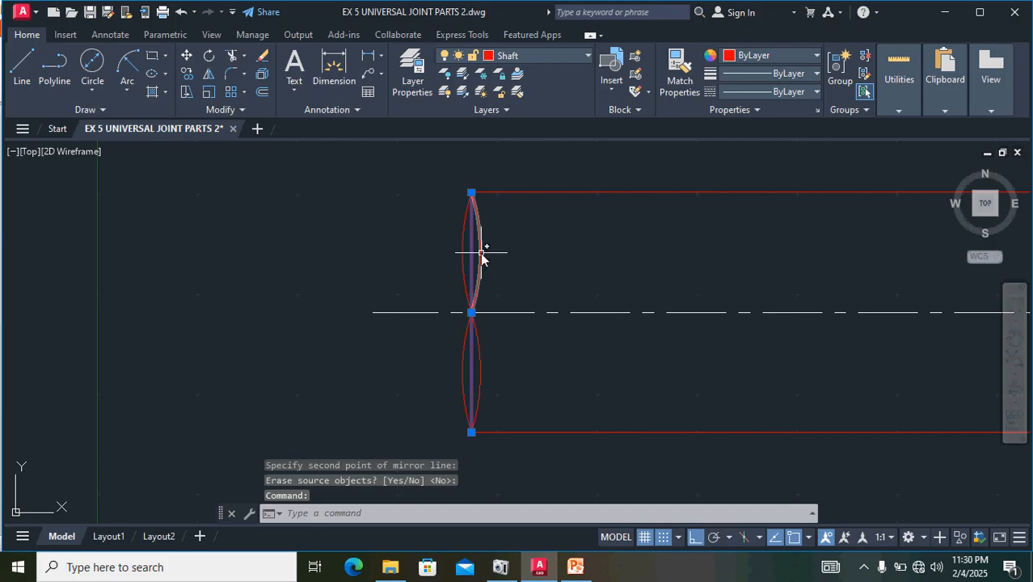
pyautogui.click(481, 253)
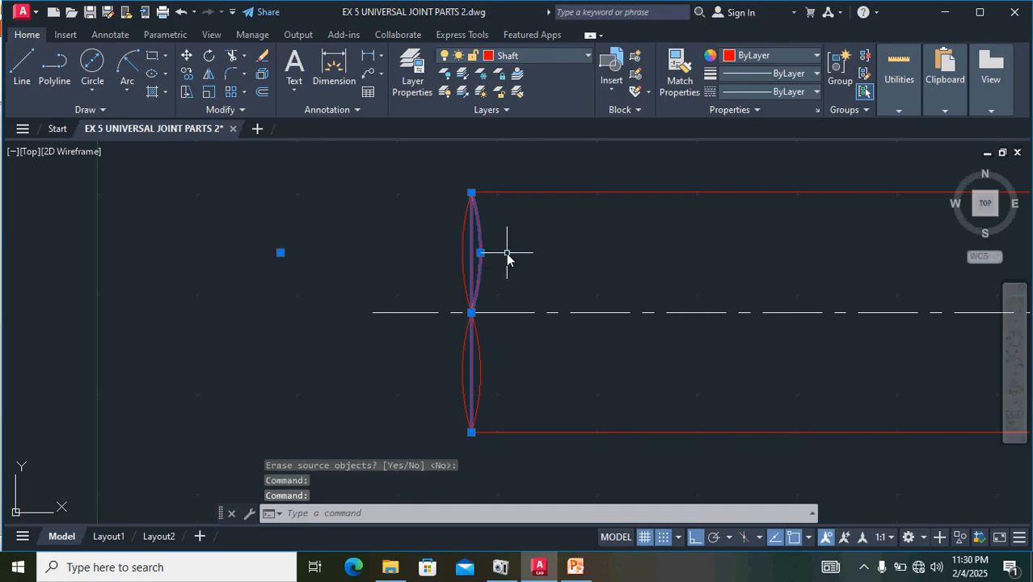
pyautogui.press('Delete')
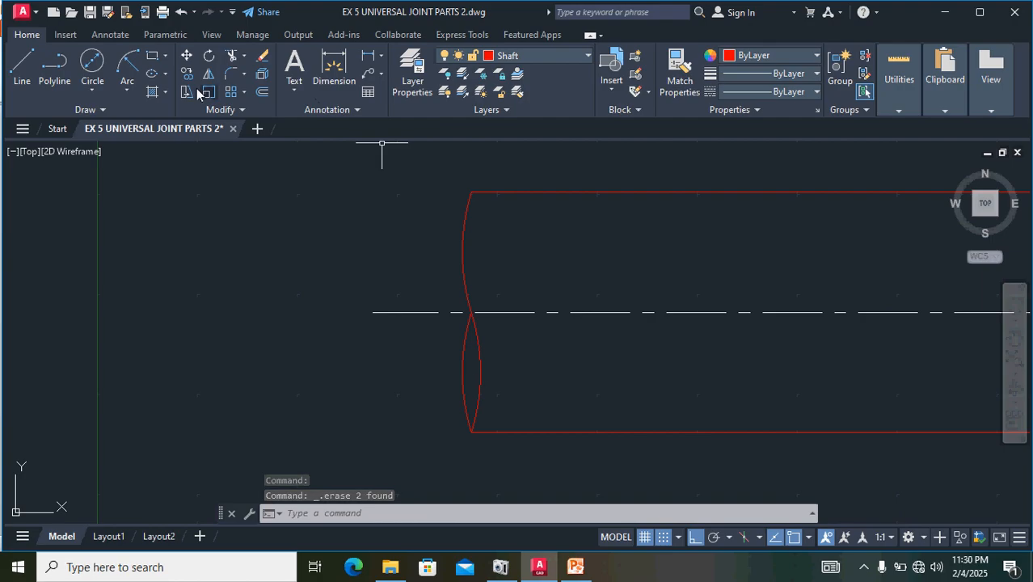
# - Hatch the lens-shaped region between the two lower arcs at the shaft's broken end with yellow diagonal lines
pyautogui.click(152, 91)
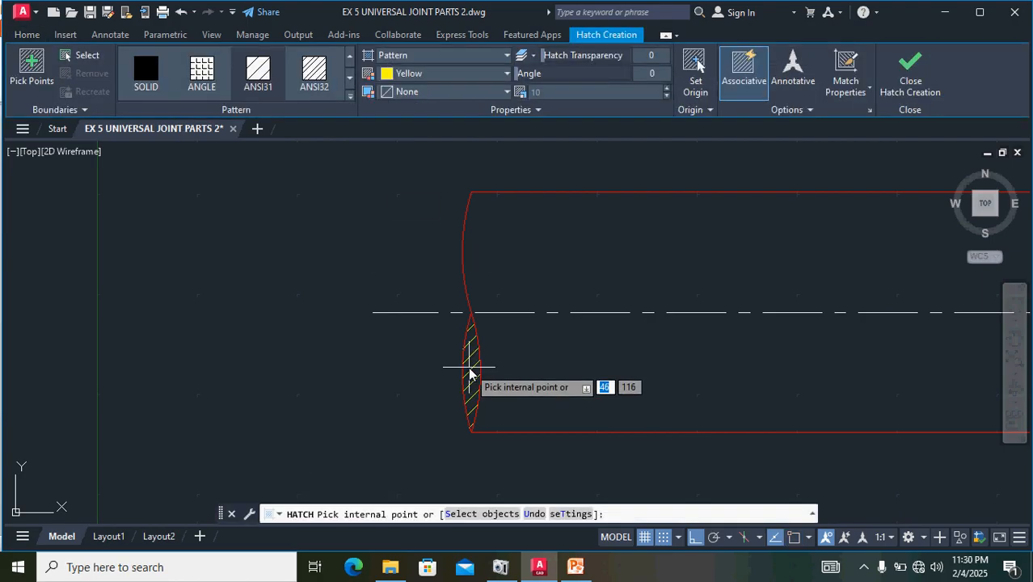
pyautogui.click(469, 367)
pyautogui.scroll(-2, 538, 343)
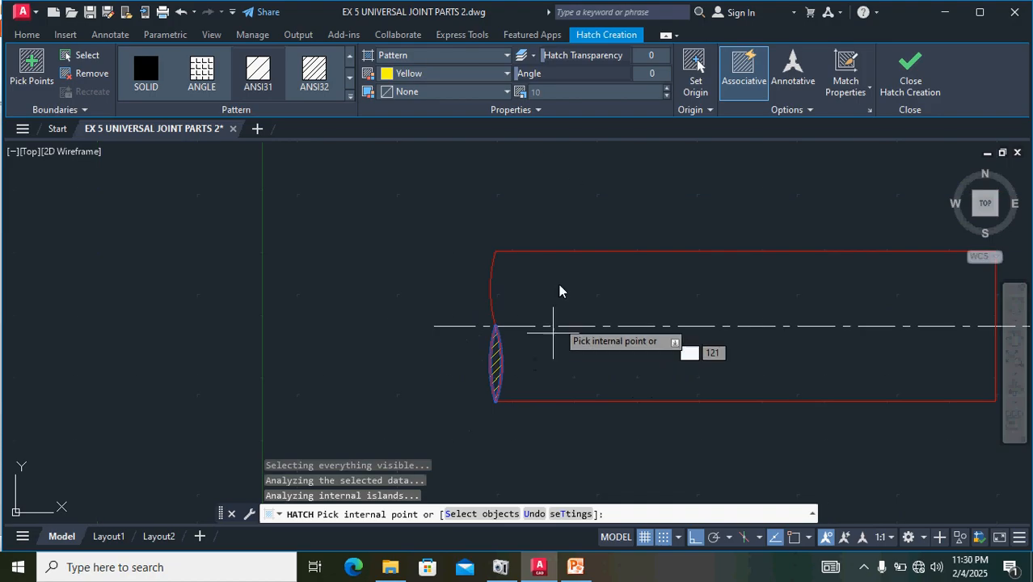
pyautogui.click(911, 71)
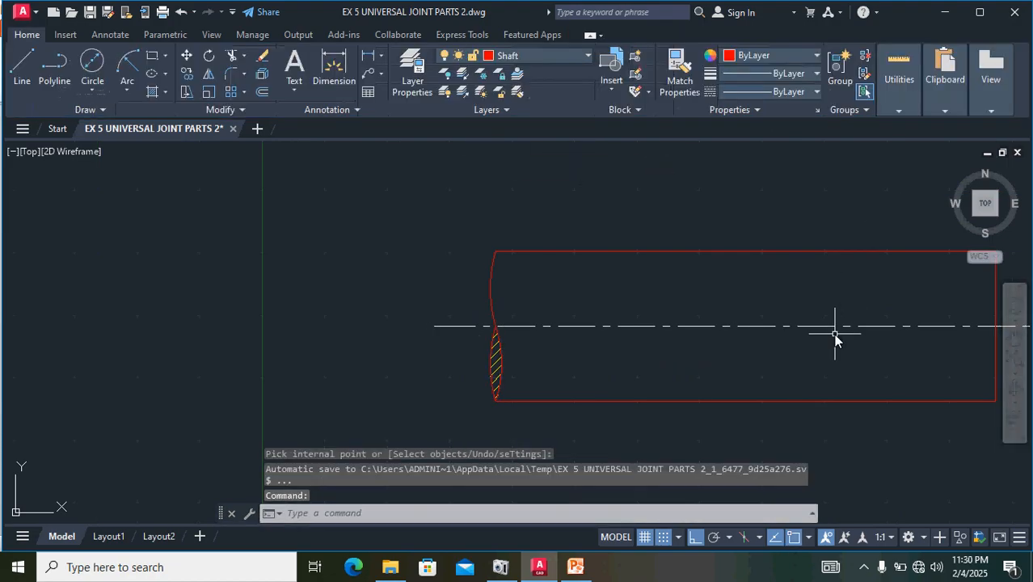
# - Examine the shaft's keyway size and shape in the dimensioned reference image
pyautogui.moveTo(835, 336)
pyautogui.mouseDown(button='middle')
pyautogui.moveTo(661, 314)
pyautogui.moveTo(492, 310)
pyautogui.mouseUp(button='middle')
pyautogui.scroll(-5, 493, 310)
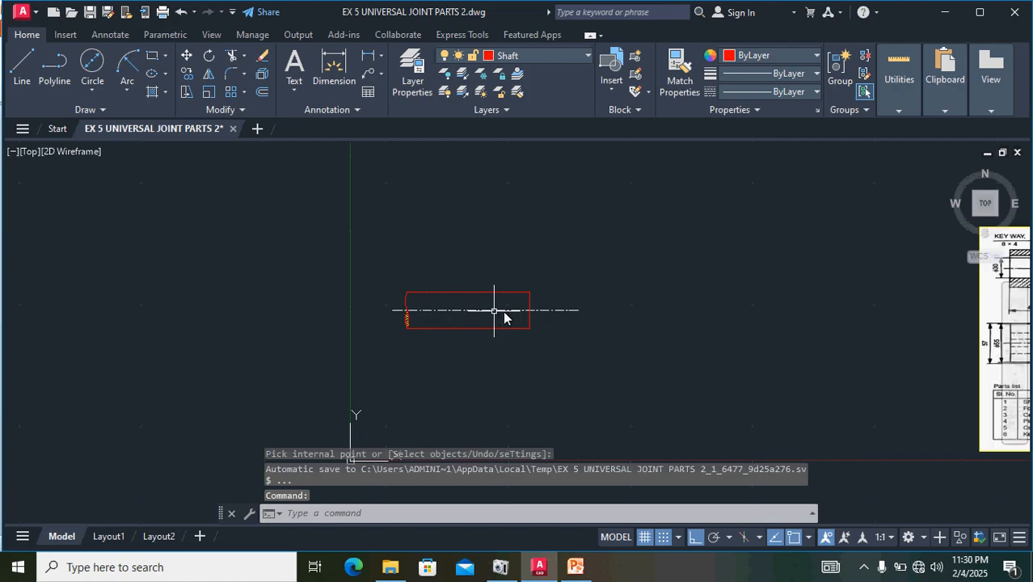
pyautogui.moveTo(836, 368); pyautogui.dragTo(589, 372, button='middle')
pyautogui.scroll(4, 862, 360)
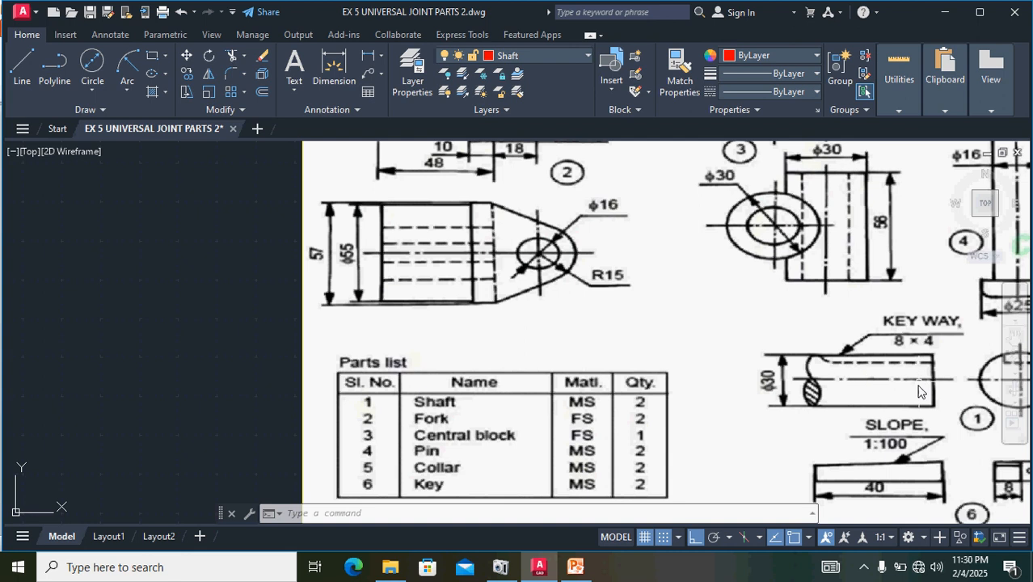
pyautogui.scroll(-2, 146, 351)
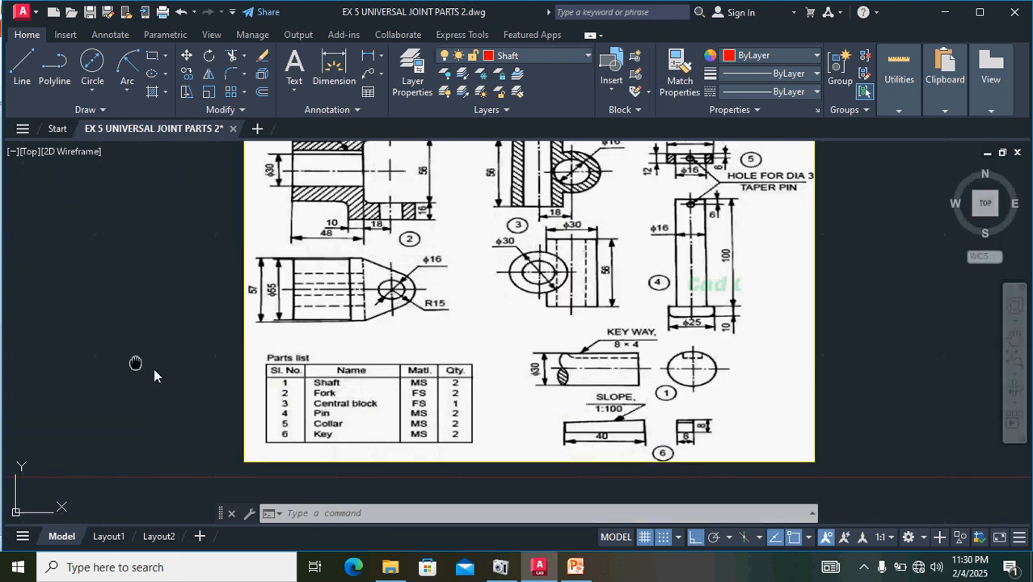
pyautogui.moveTo(133, 362); pyautogui.dragTo(603, 440, button='middle')
pyautogui.moveTo(115, 384); pyautogui.dragTo(491, 387, button='middle')
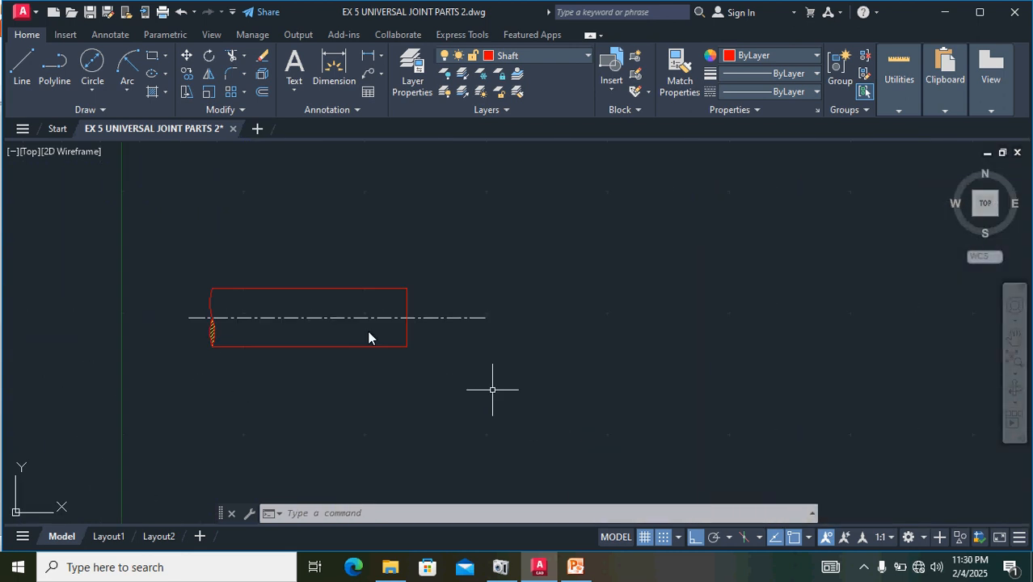
# - Offset the shaft's top edge inward by 4 to mark the keyway depth
pyautogui.scroll(2, 288, 273)
pyautogui.scroll(2, 289, 273)
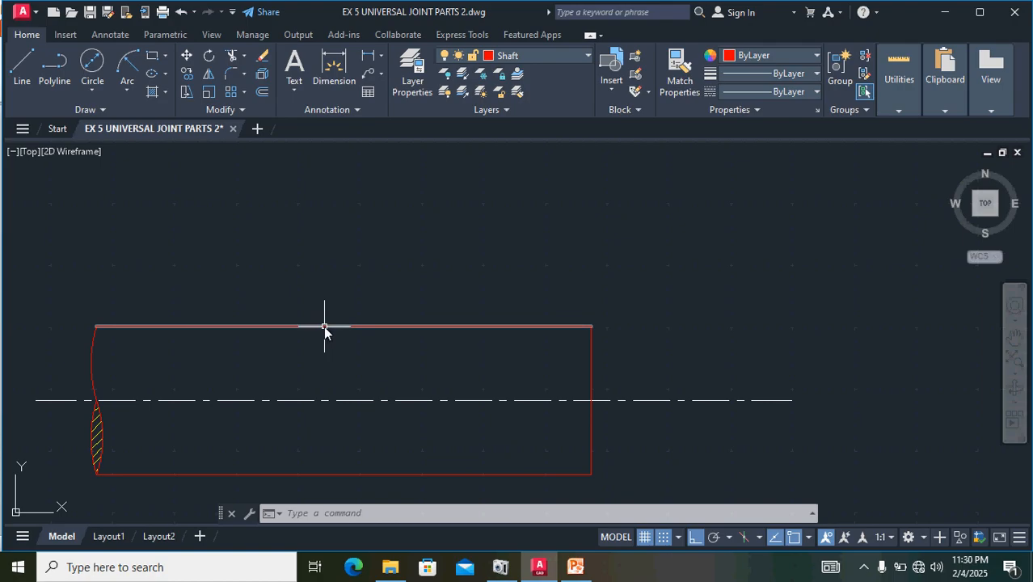
pyautogui.click(323, 326)
pyautogui.click(262, 93)
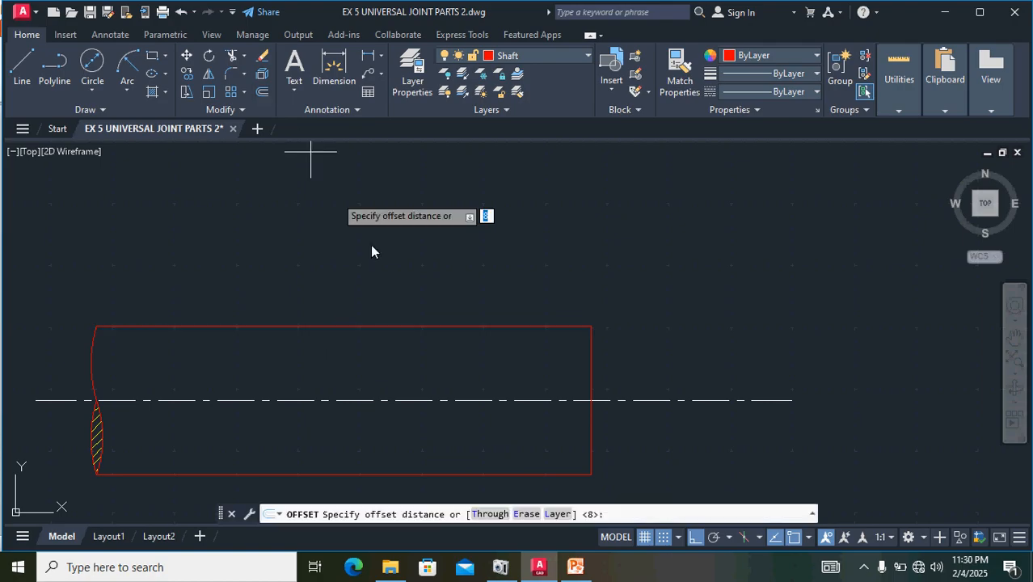
pyautogui.write('4')
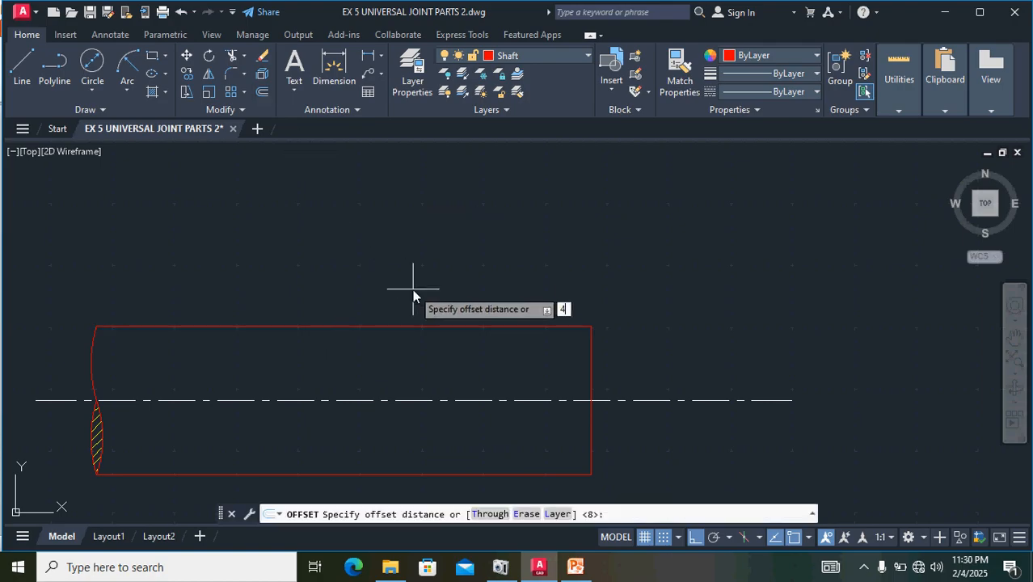
pyautogui.press('Return')
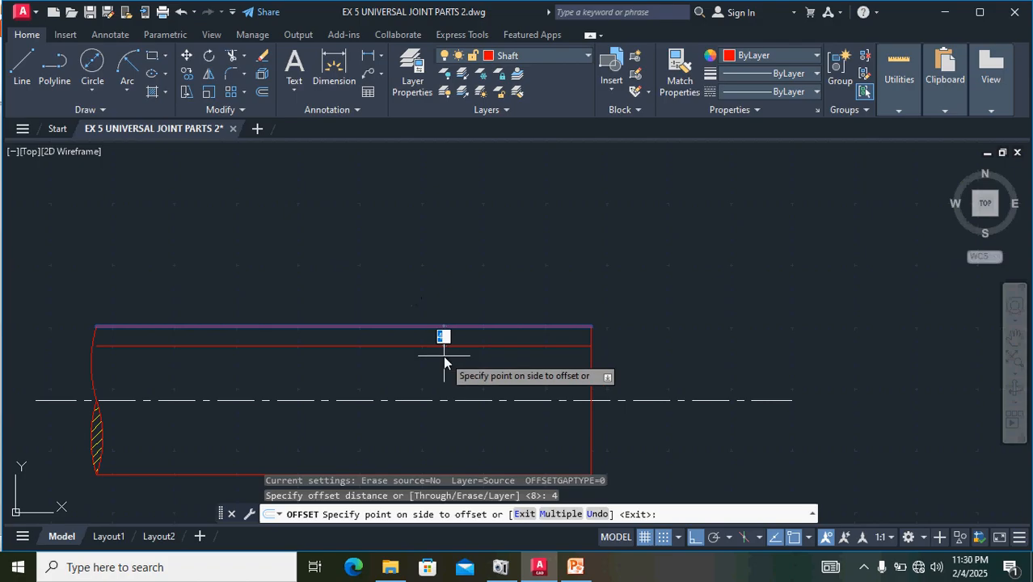
pyautogui.click(444, 363)
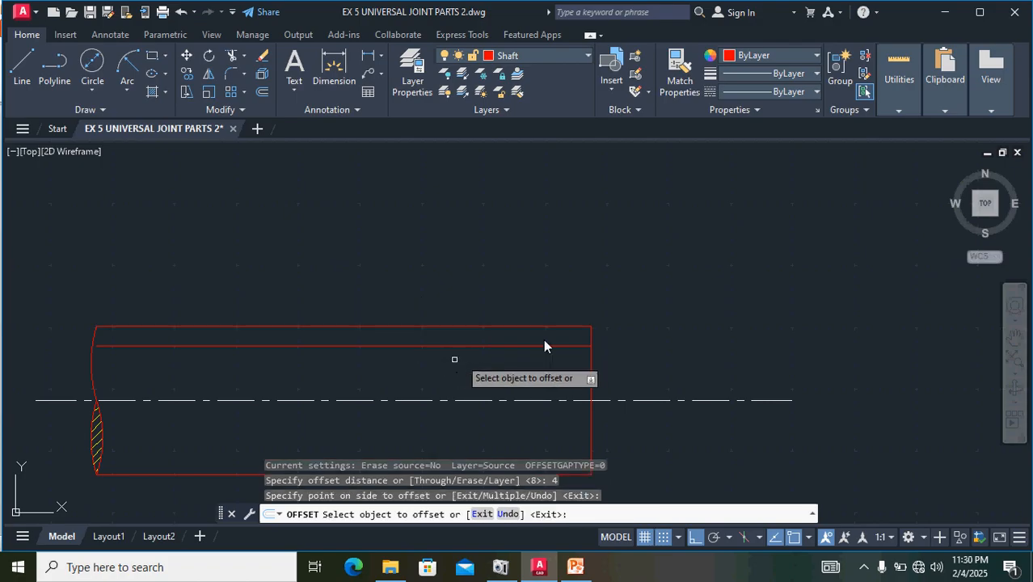
# - Offset the upper half of the shaft's right edge 80 to the left to mark the keyway's end
pyautogui.click(591, 344)
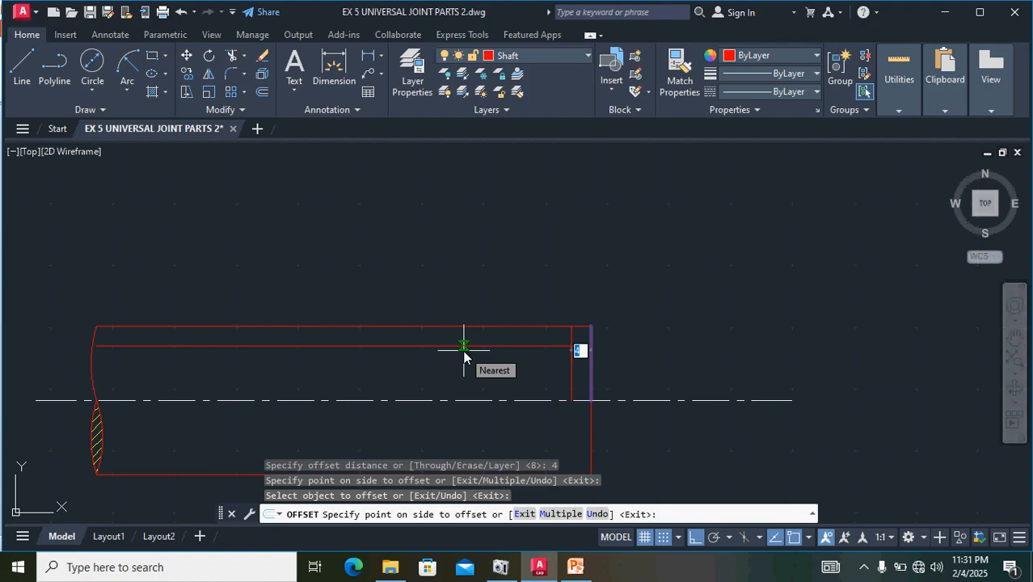
pyautogui.write('80')
pyautogui.press('Return')
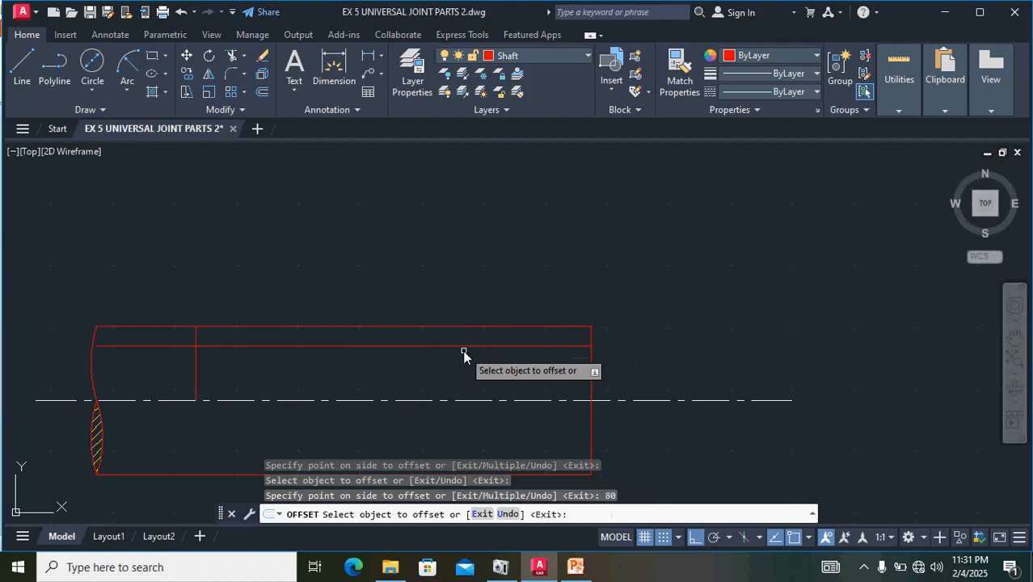
pyautogui.click(279, 376)
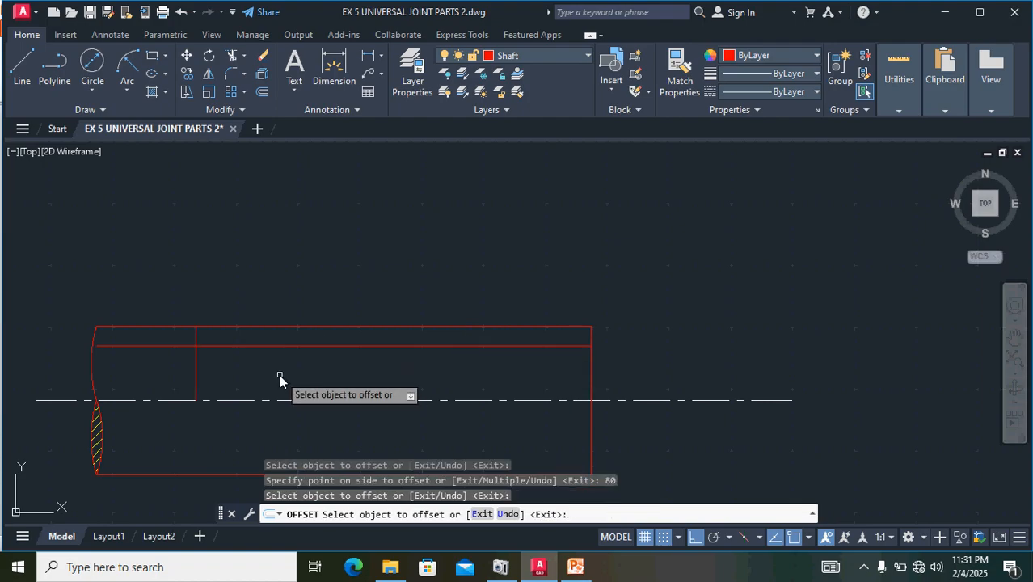
pyautogui.press('Escape')
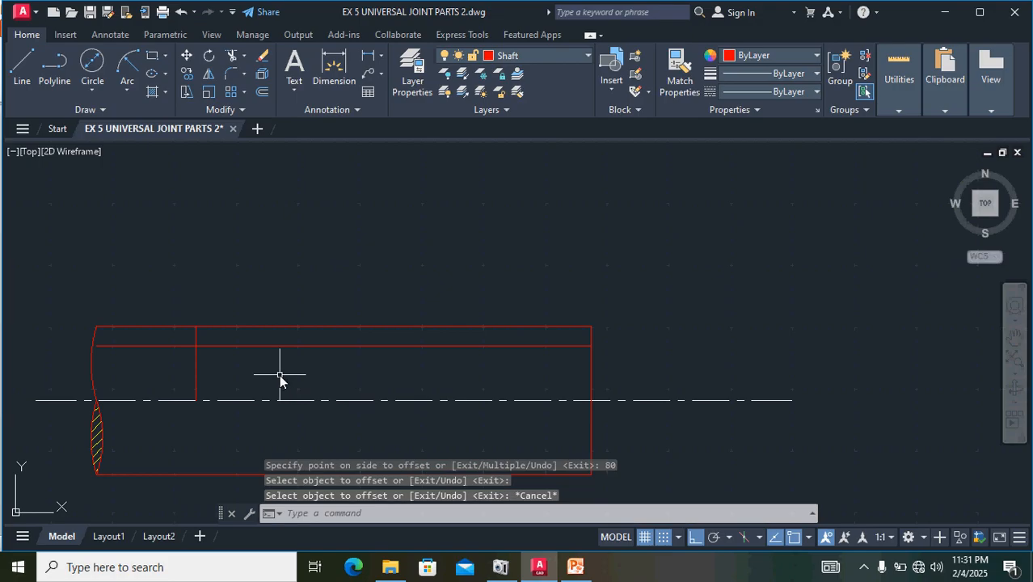
# - Trim the keyway's vertical end line below the depth line and the depth line's portion left of it
pyautogui.write('tr')
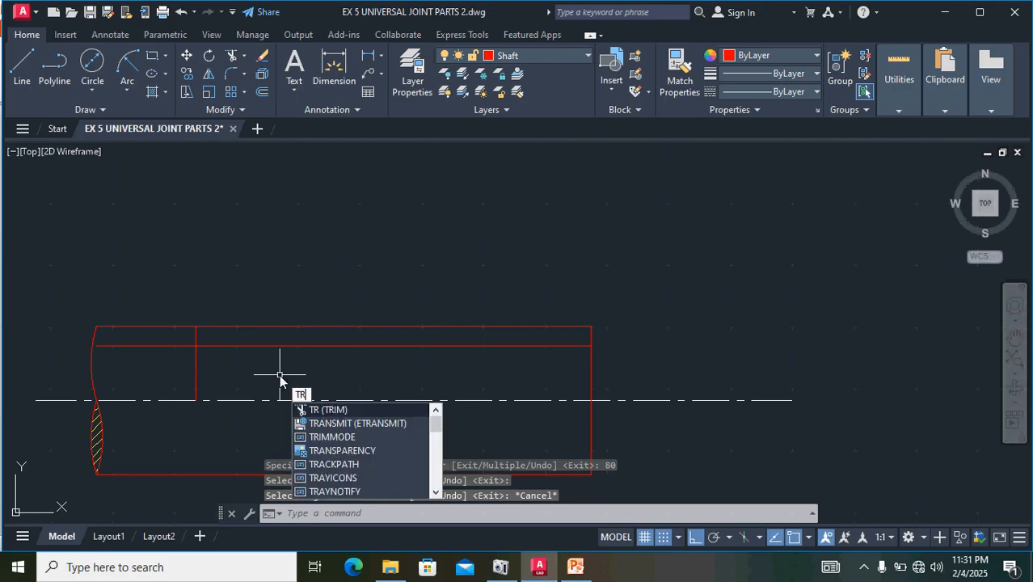
pyautogui.press('Return')
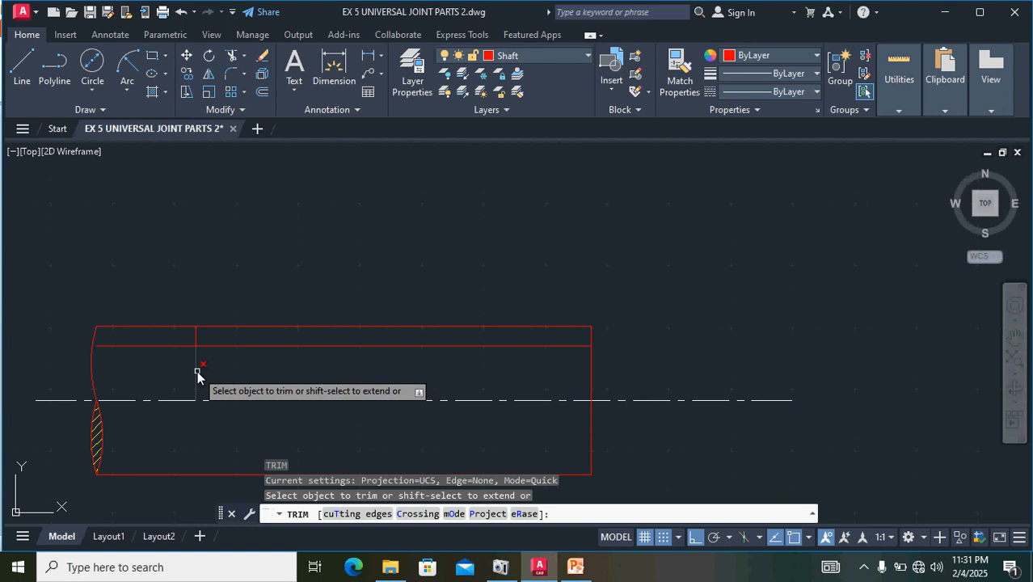
pyautogui.click(196, 372)
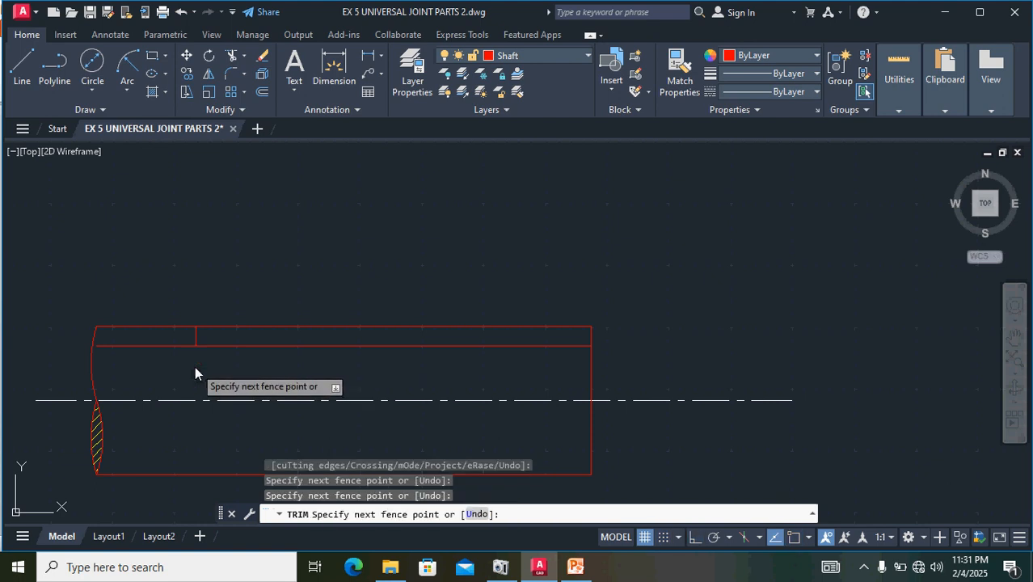
pyautogui.press('Return')
pyautogui.click(155, 346)
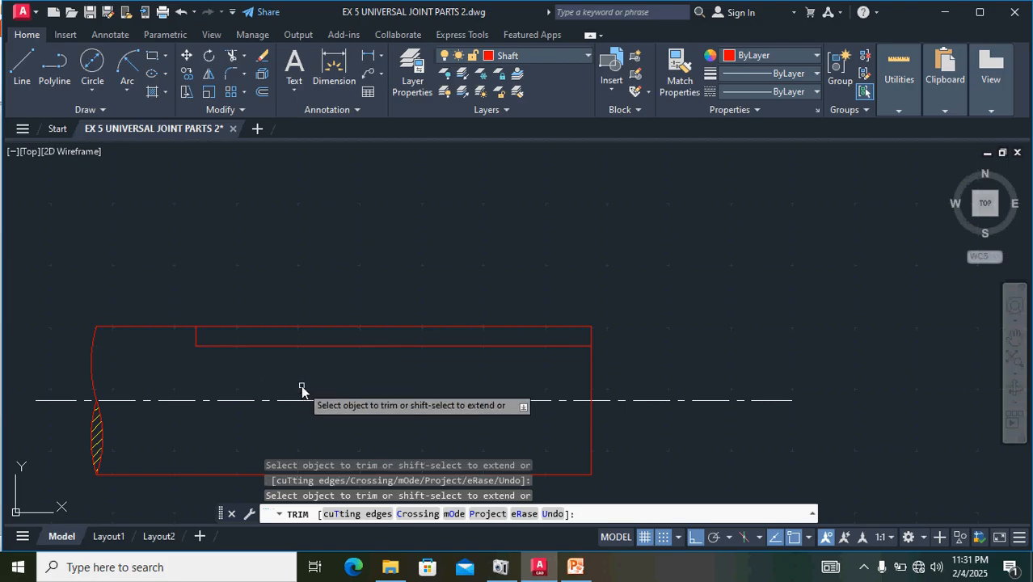
pyautogui.press('Escape')
pyautogui.scroll(3, 184, 356)
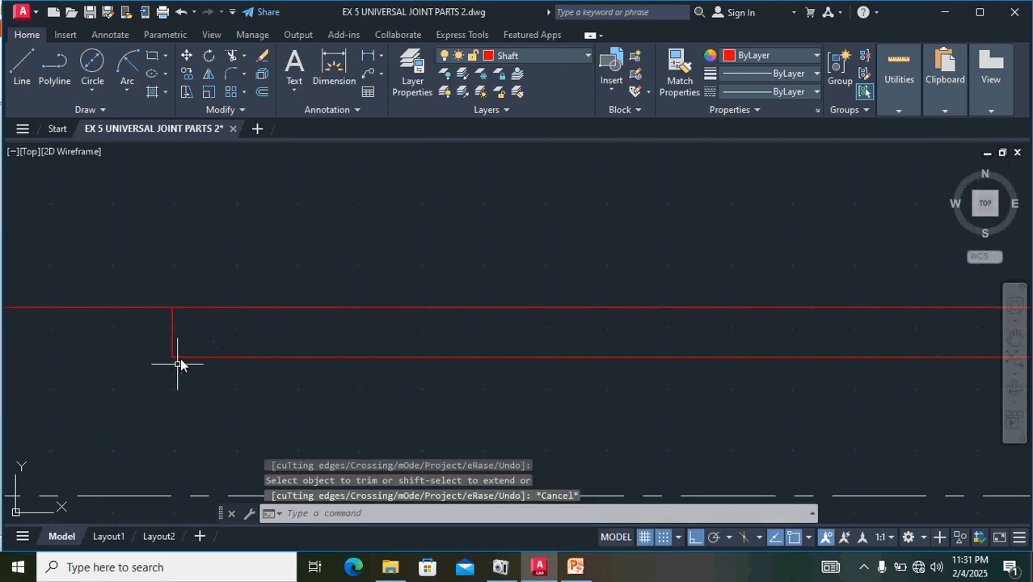
pyautogui.click(231, 74)
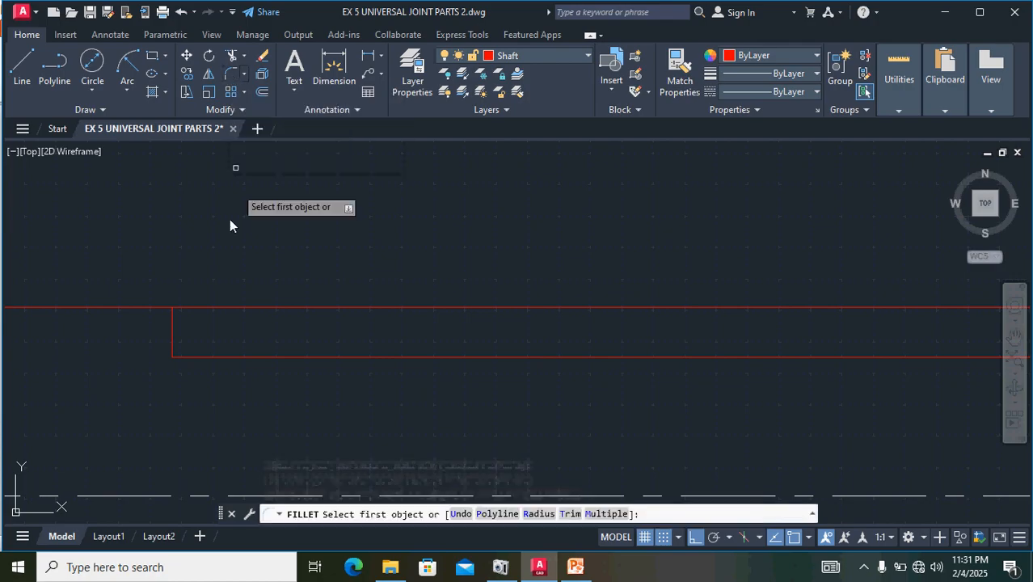
pyautogui.click(172, 342)
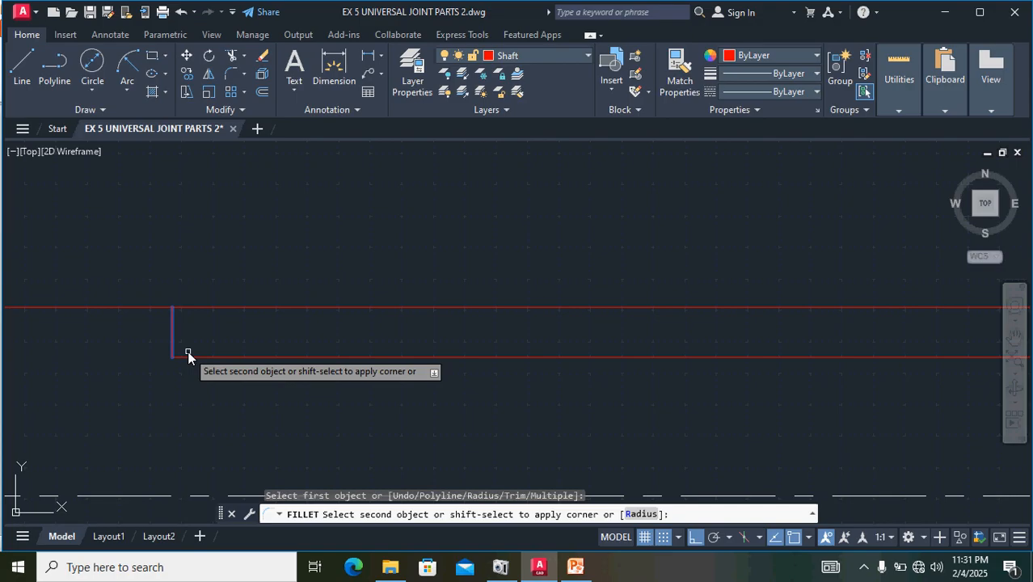
pyautogui.press('Escape')
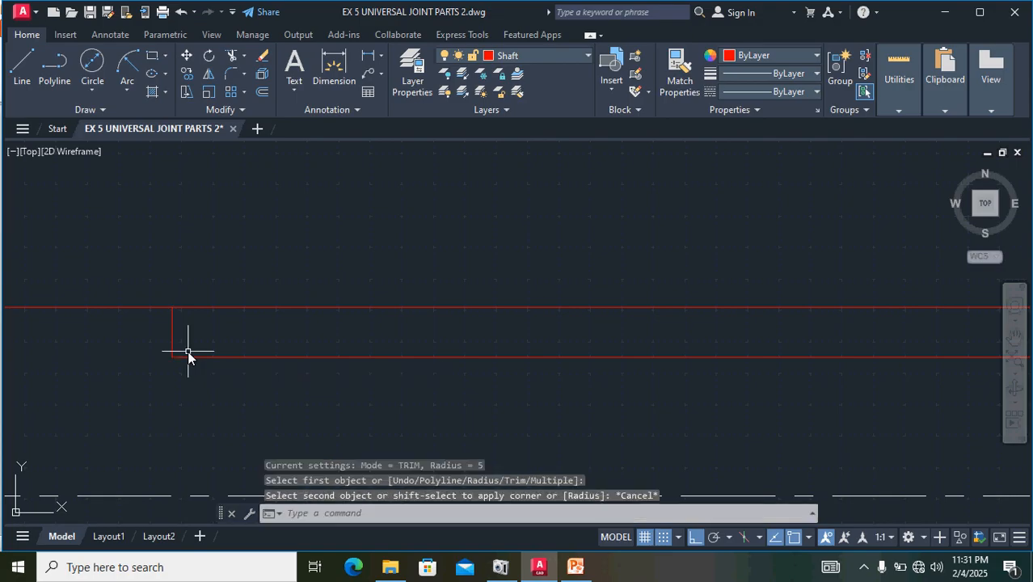
# - Fillet the keyway's lower left corner with a radius of 4
pyautogui.click(232, 73)
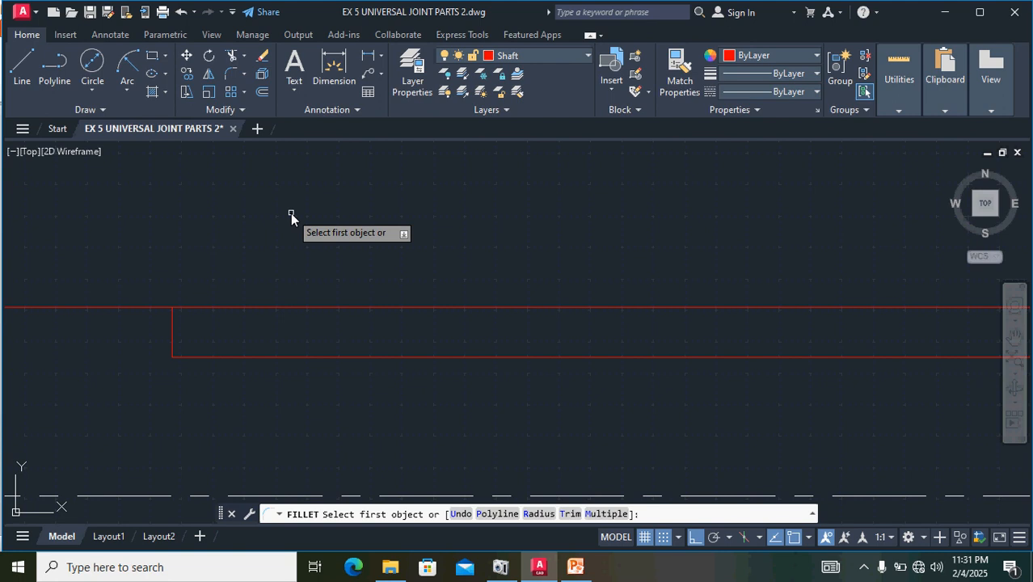
pyautogui.write('r')
pyautogui.press('Return')
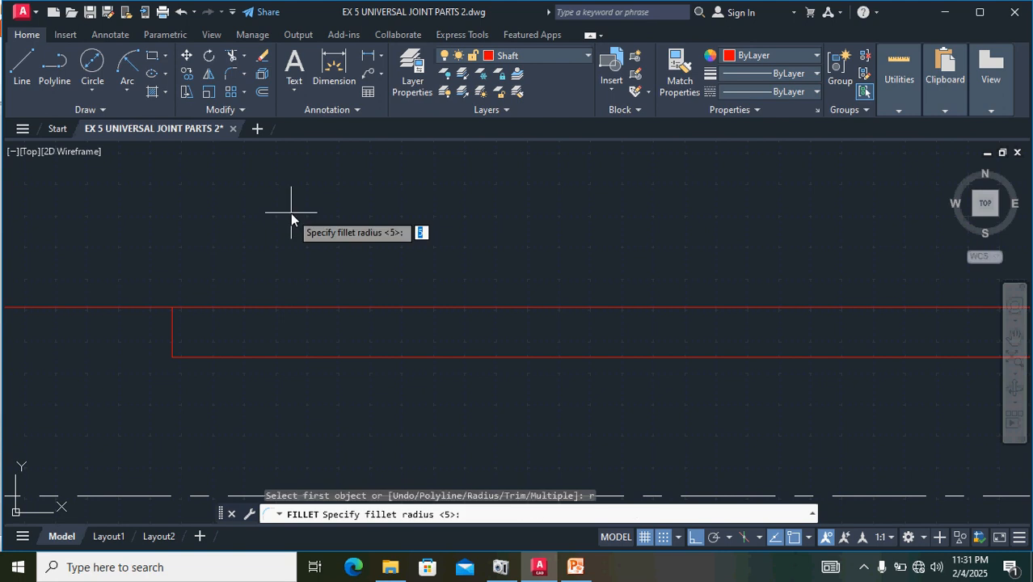
pyautogui.write('4')
pyautogui.press('Return')
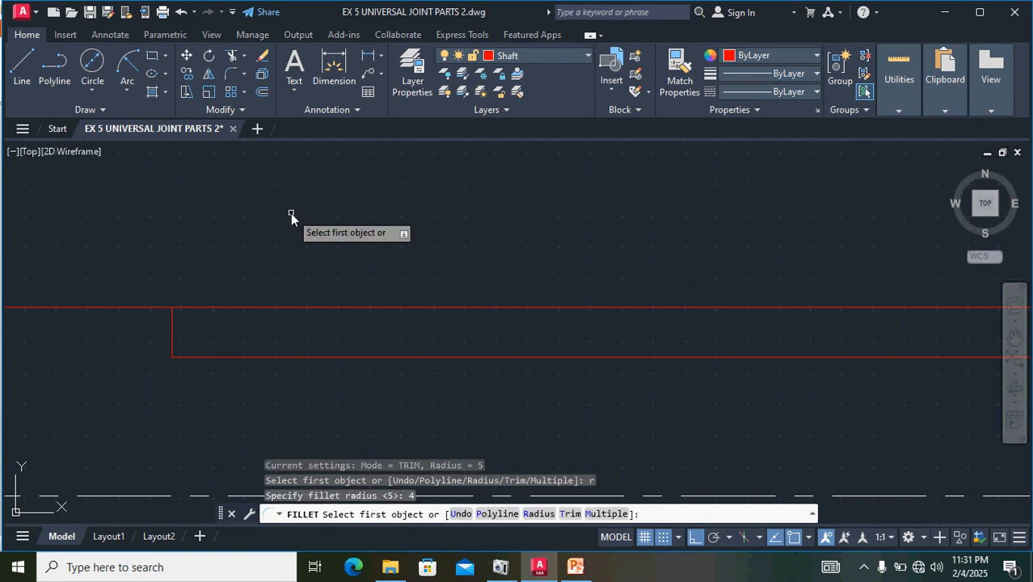
pyautogui.click(172, 338)
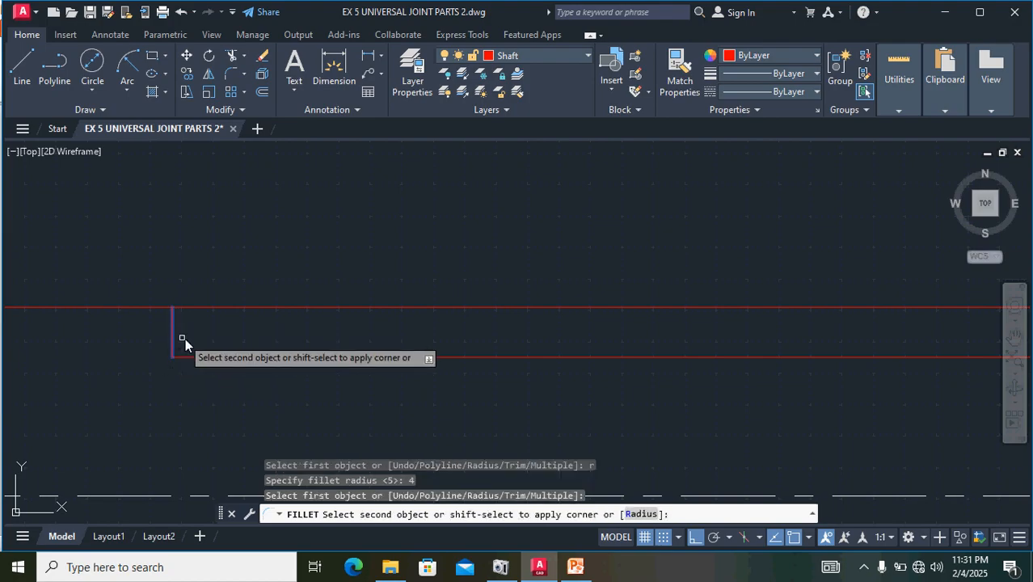
pyautogui.click(211, 357)
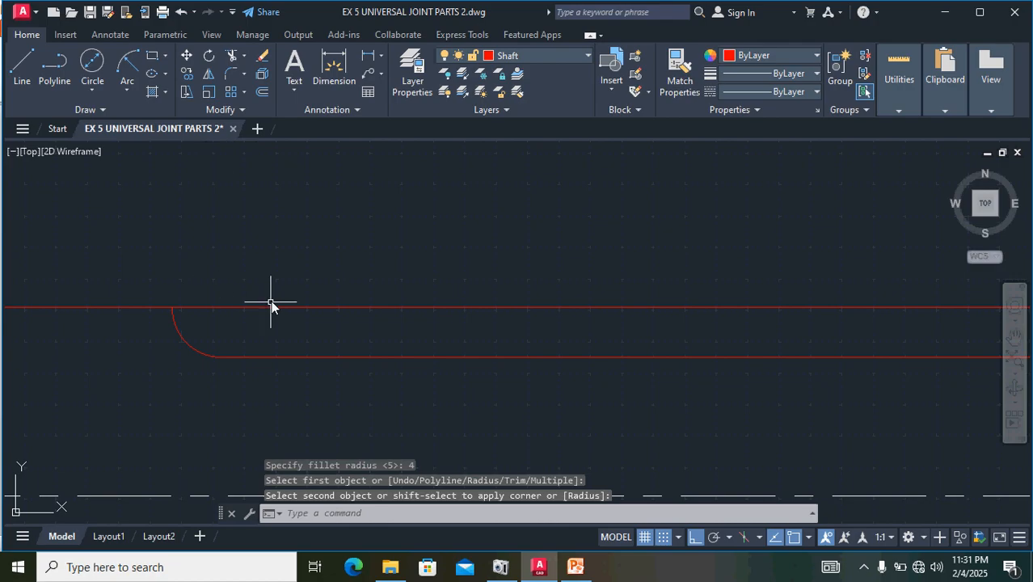
# - Change the linetype of the keyway's end arc and depth line to DASHED
pyautogui.scroll(-3, 268, 298)
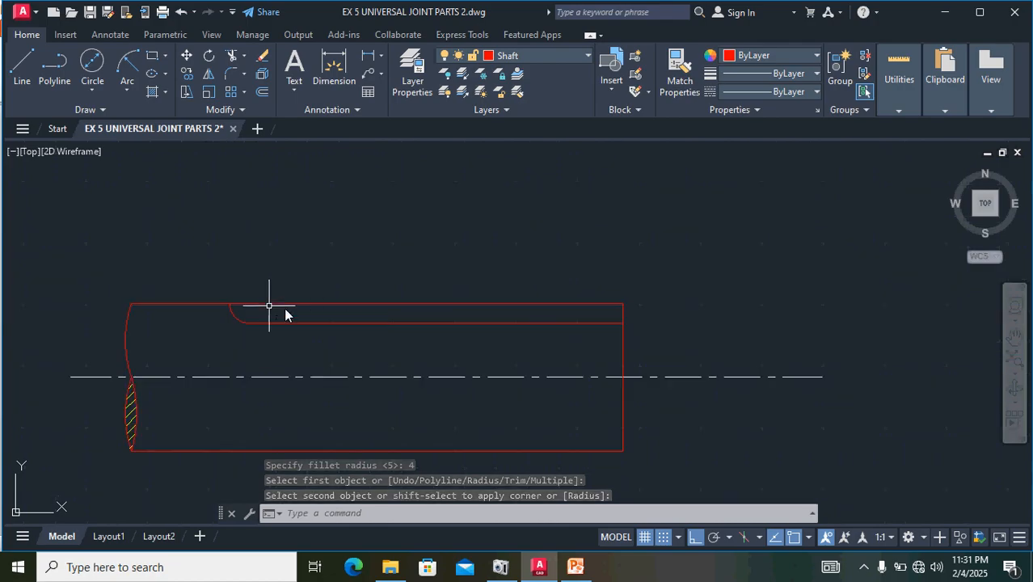
pyautogui.scroll(4, 237, 310)
pyautogui.click(226, 324)
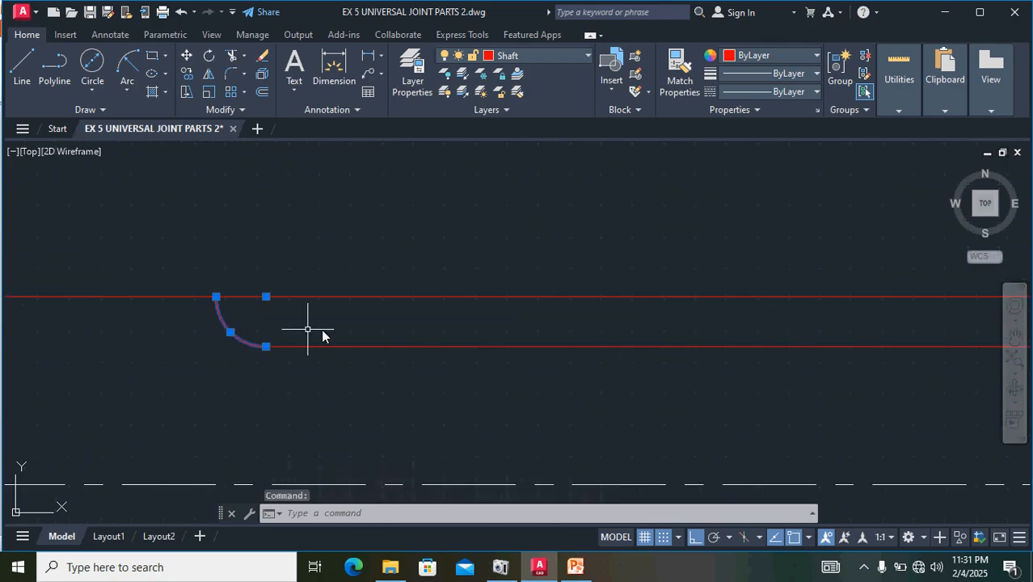
pyautogui.click(419, 348)
pyautogui.scroll(-2, 550, 257)
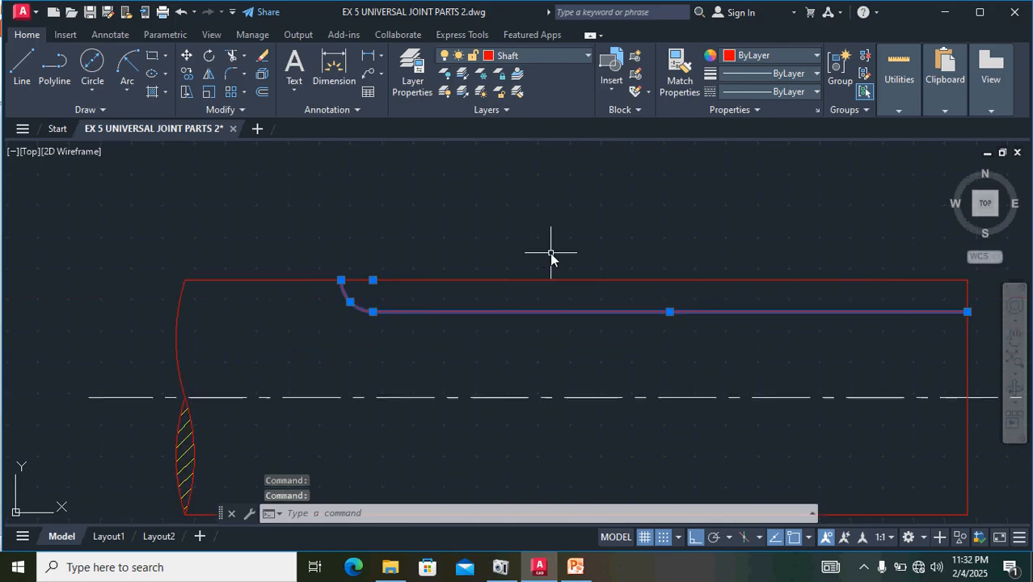
pyautogui.click(815, 93)
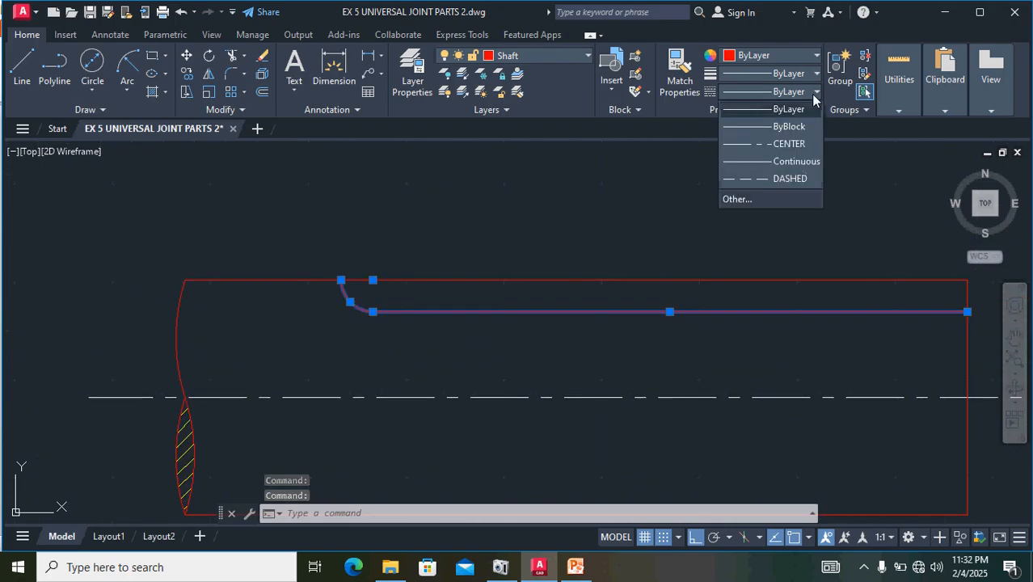
pyautogui.click(785, 178)
# - Shorten the shaft's centre line at both ends to about 118 long, leaving it projecting slightly beyond the shaft outline
pyautogui.scroll(-2, 672, 318)
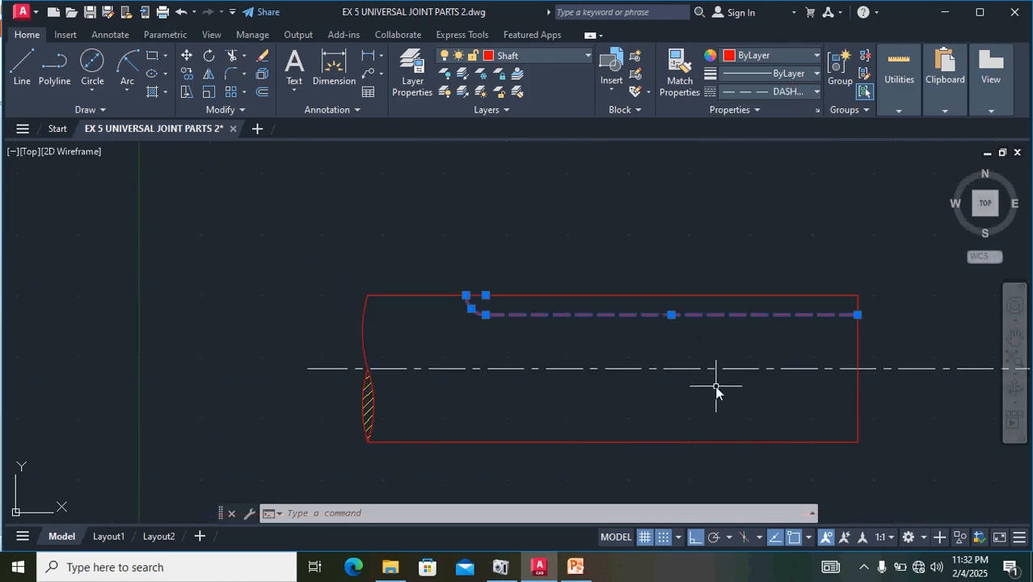
pyautogui.scroll(-2, 715, 390)
pyautogui.moveTo(699, 390); pyautogui.dragTo(542, 397, button='middle')
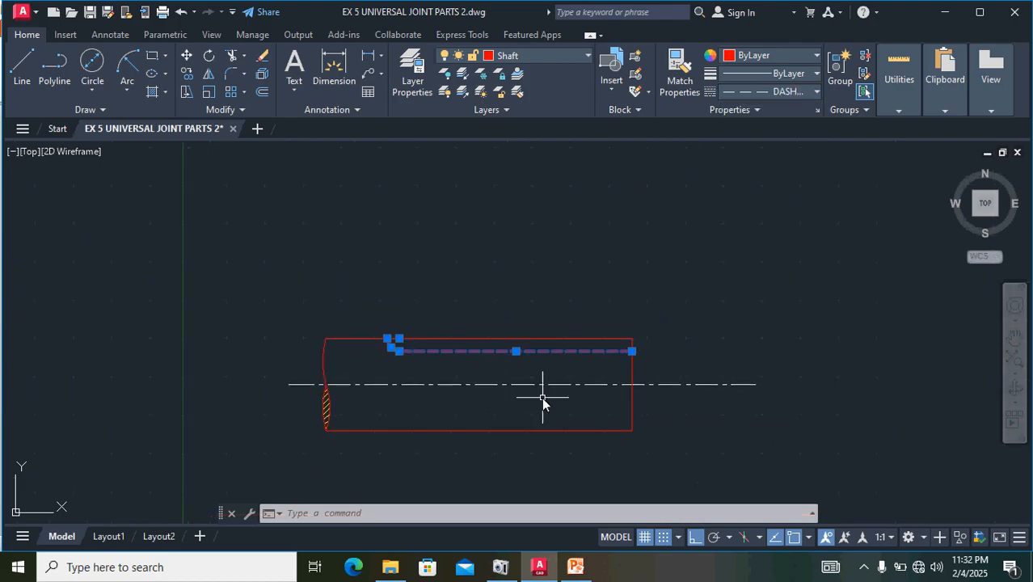
pyautogui.scroll(2, 545, 394)
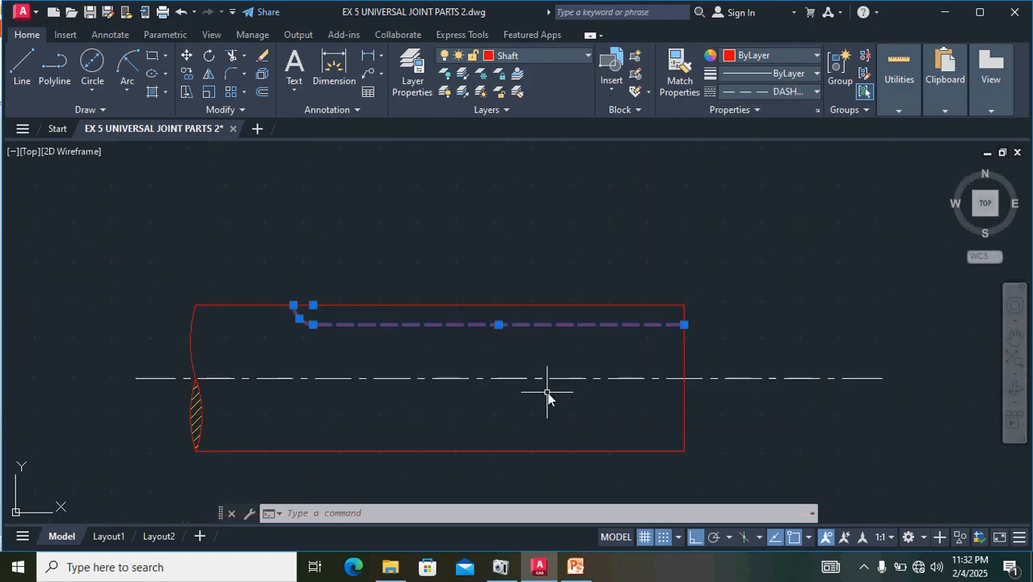
pyautogui.click(738, 380)
pyautogui.click(729, 374)
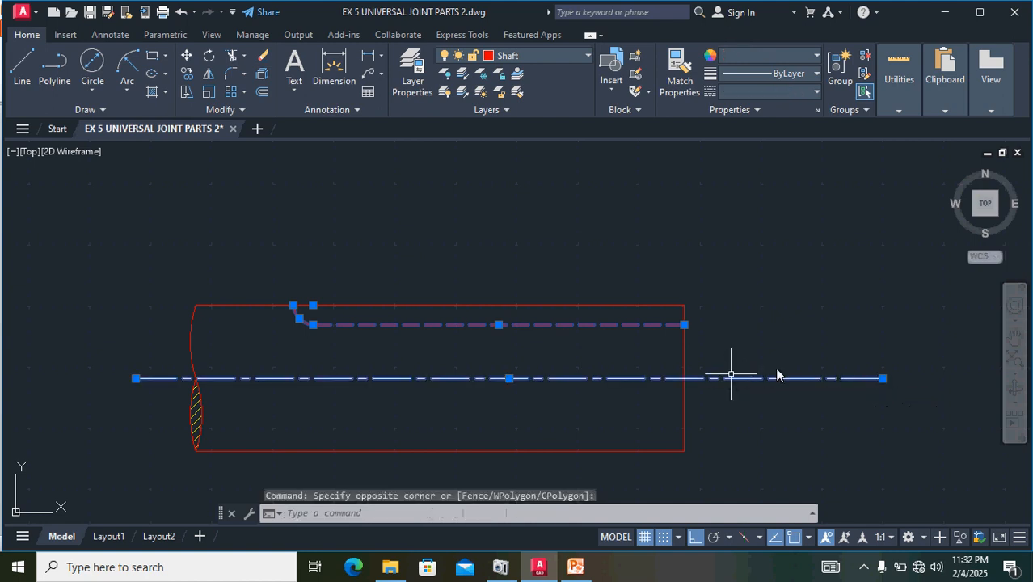
pyautogui.click(883, 378)
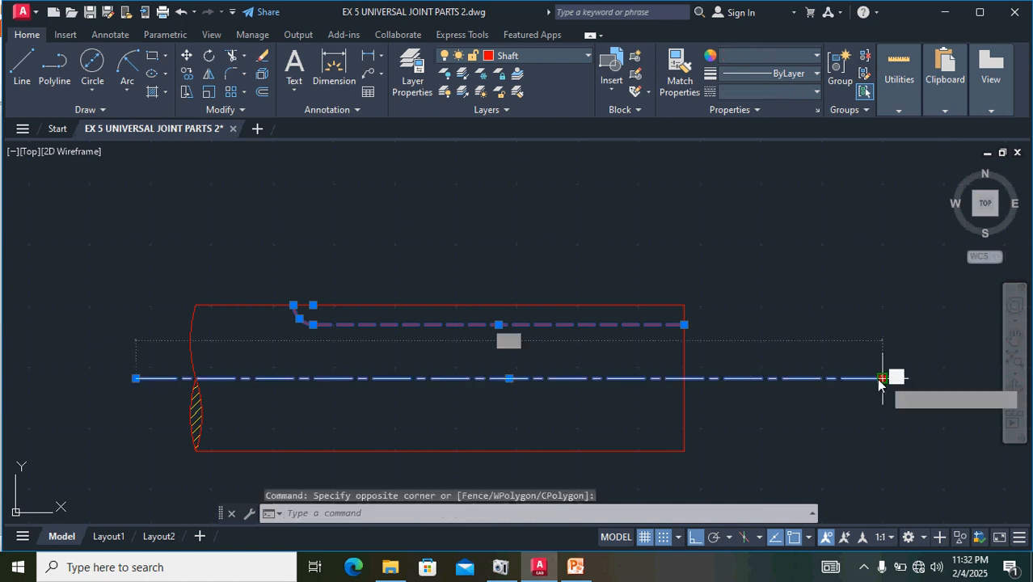
pyautogui.click(725, 378)
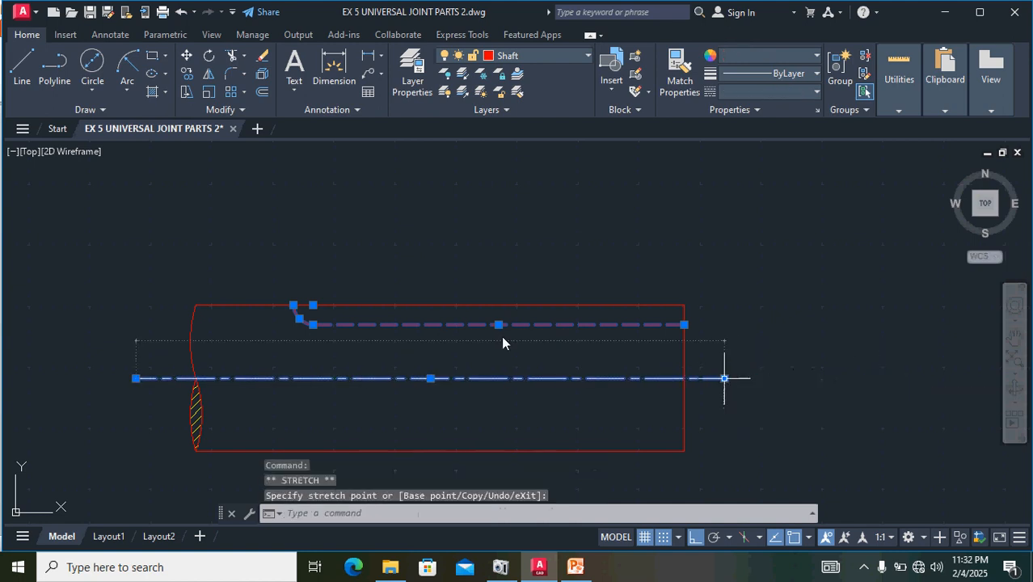
pyautogui.click(136, 377)
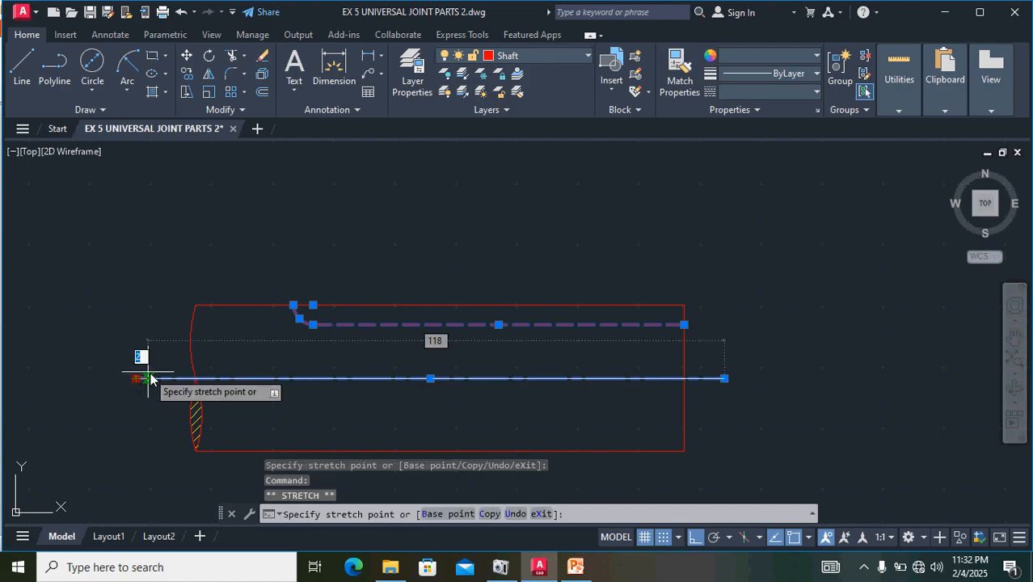
pyautogui.click(153, 378)
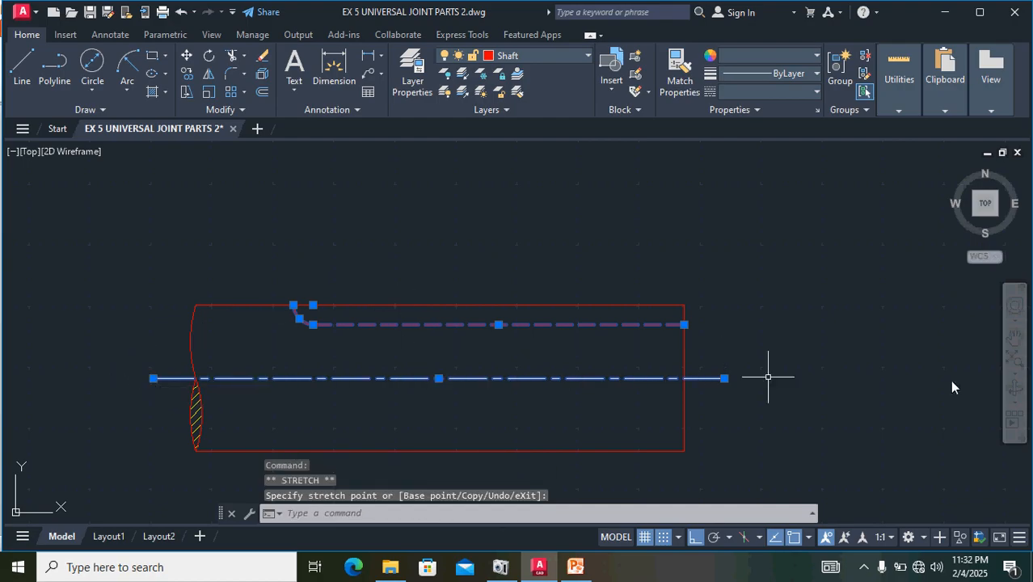
pyautogui.press('Escape')
pyautogui.press('Escape')
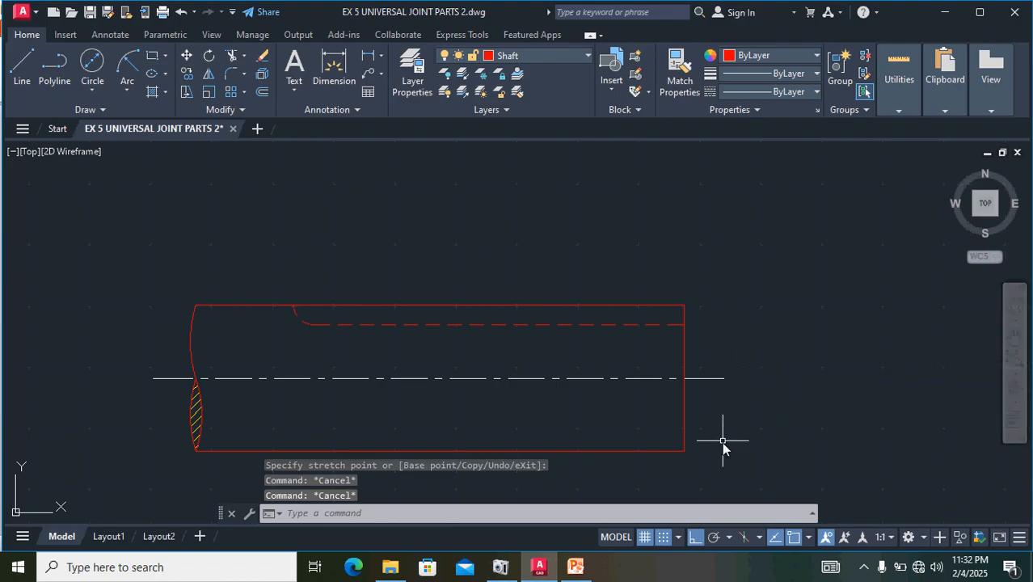
# - Mirror the complete shaft with its centre line and hatch about a vertical line beyond its right end, keeping the source objects
pyautogui.moveTo(741, 485)
pyautogui.mouseDown()
pyautogui.moveTo(698, 408)
pyautogui.moveTo(611, 307)
pyautogui.moveTo(669, 276)
pyautogui.moveTo(611, 285)
pyautogui.mouseUp()
pyautogui.press('Escape')
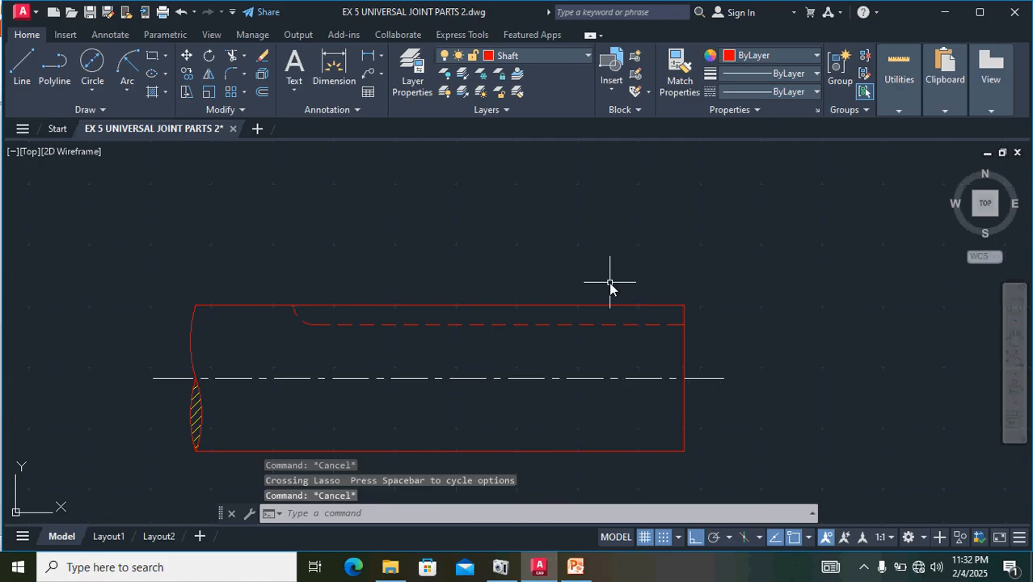
pyautogui.moveTo(762, 477)
pyautogui.mouseDown()
pyautogui.moveTo(623, 240)
pyautogui.moveTo(259, 235)
pyautogui.moveTo(94, 380)
pyautogui.moveTo(161, 464)
pyautogui.mouseUp()
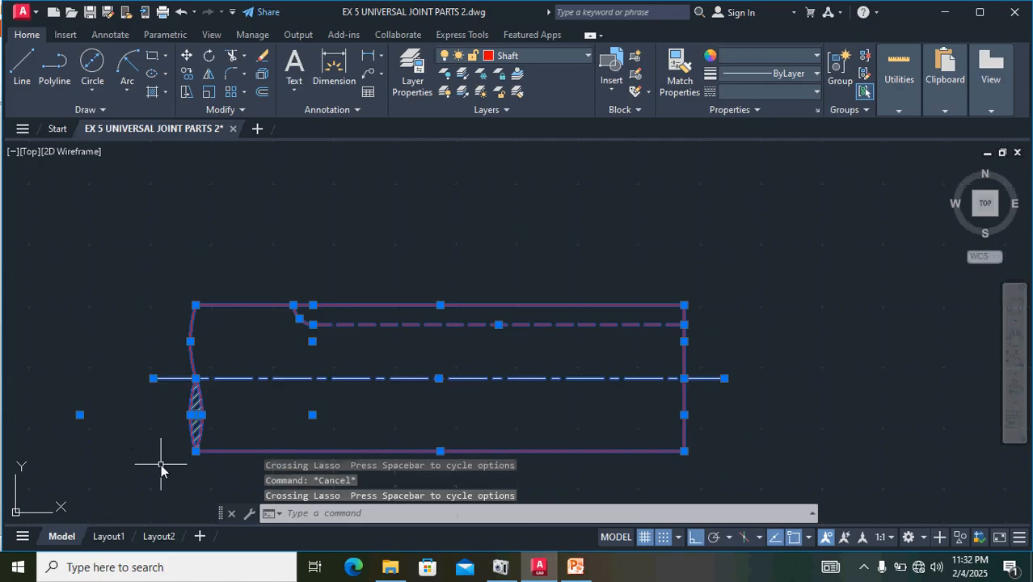
pyautogui.click(209, 75)
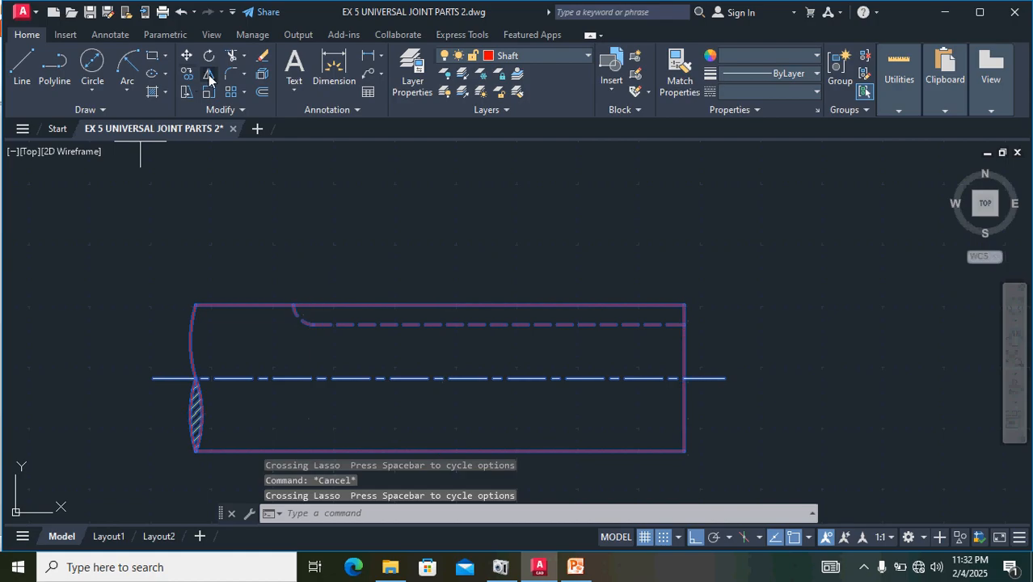
pyautogui.click(755, 248)
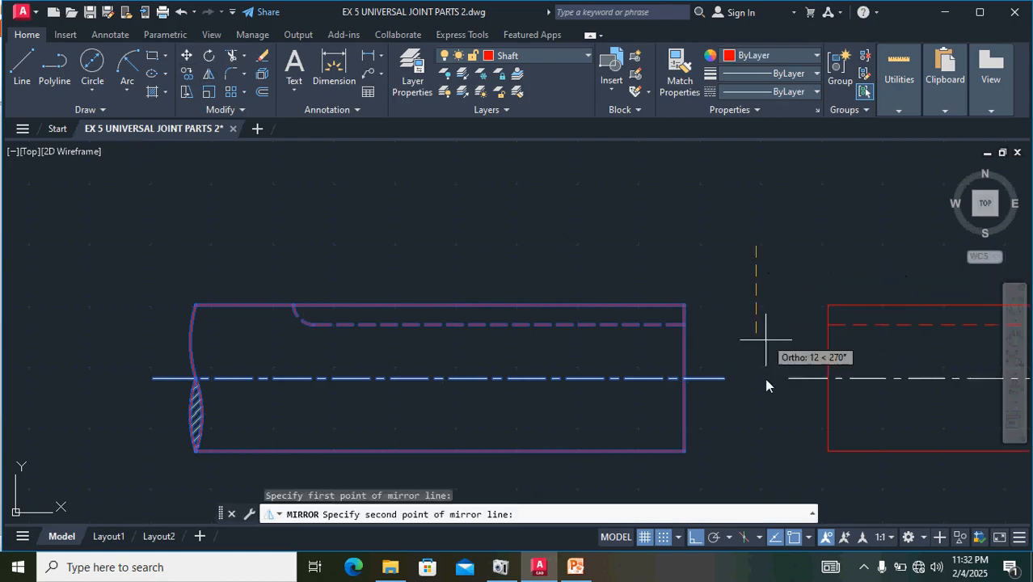
pyautogui.click(769, 494)
pyautogui.scroll(-2, 771, 498)
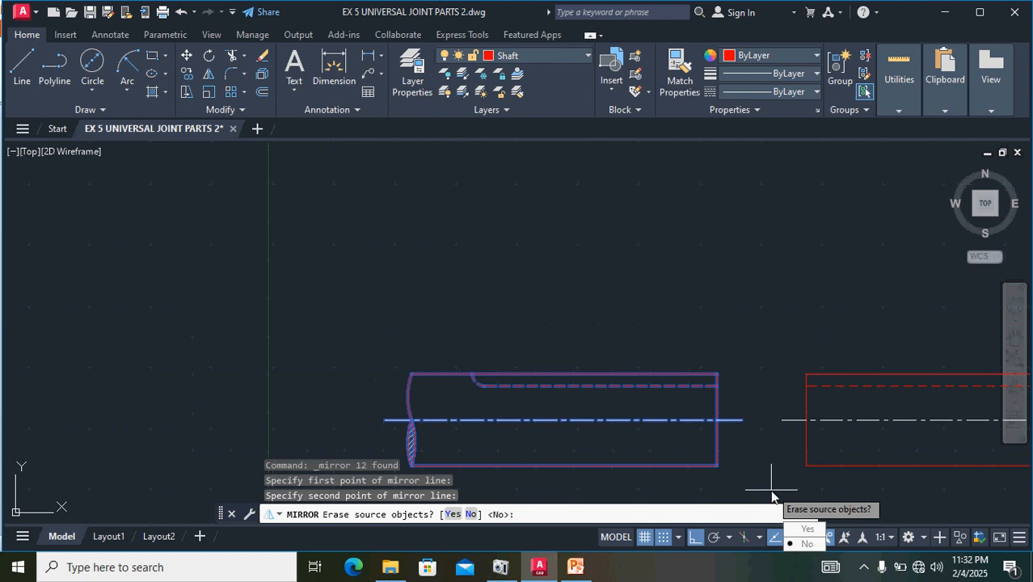
pyautogui.moveTo(731, 322); pyautogui.dragTo(588, 249, button='middle')
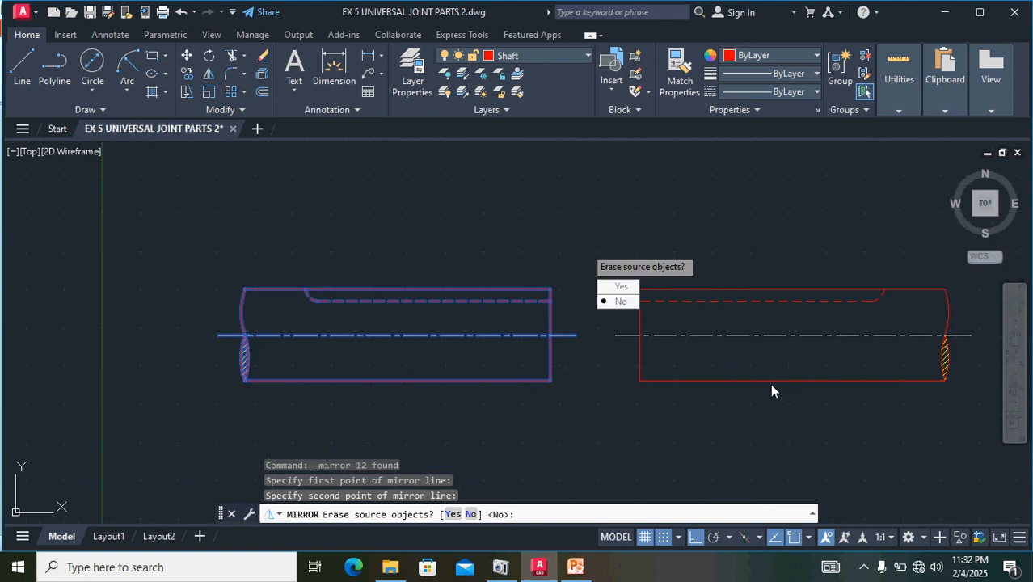
pyautogui.press('Return')
pyautogui.scroll(-2, 791, 351)
pyautogui.scroll(2, 790, 351)
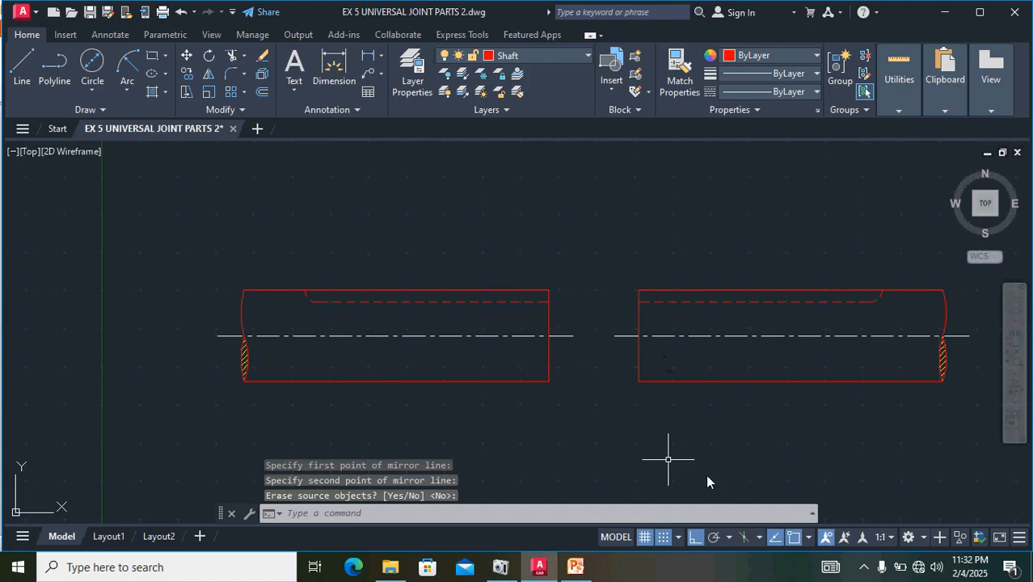
# - Examine the fork's dimensioned views, part 2, in the reference image
pyautogui.moveTo(789, 458); pyautogui.dragTo(535, 431, button='middle')
pyautogui.scroll(-2, 538, 429)
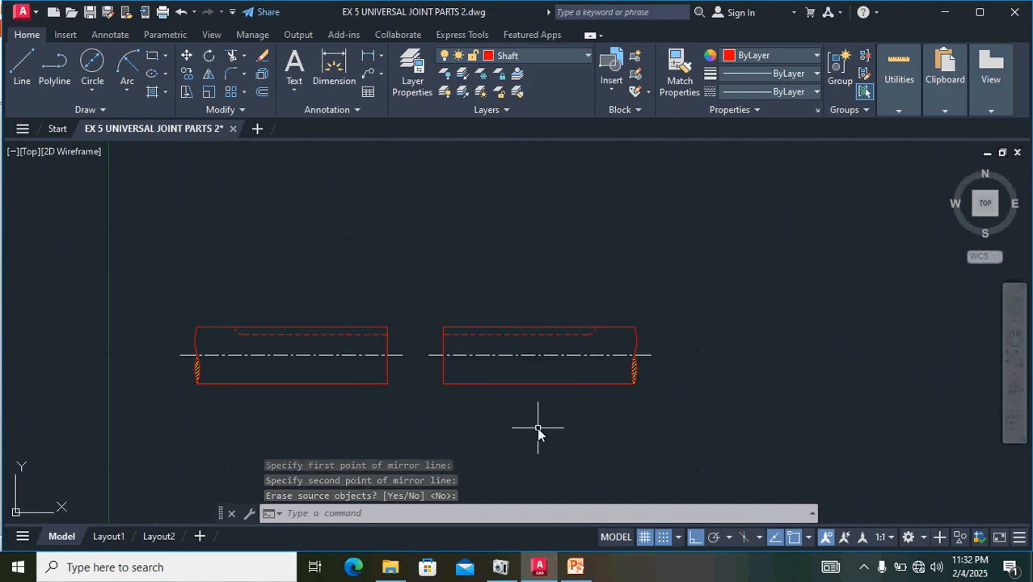
pyautogui.scroll(2, 756, 435)
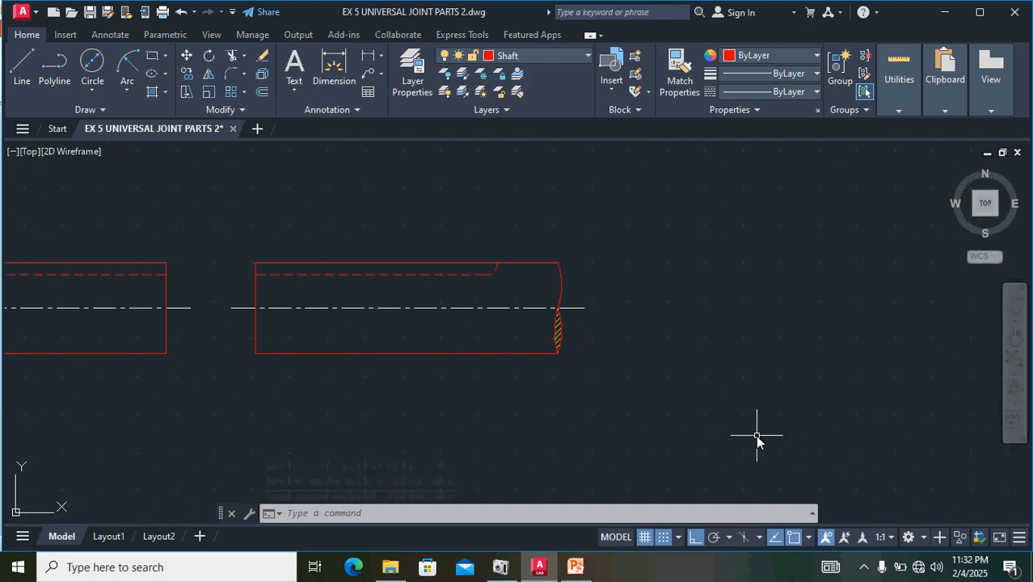
pyautogui.scroll(-2, 756, 435)
pyautogui.moveTo(825, 438); pyautogui.dragTo(491, 455, button='middle')
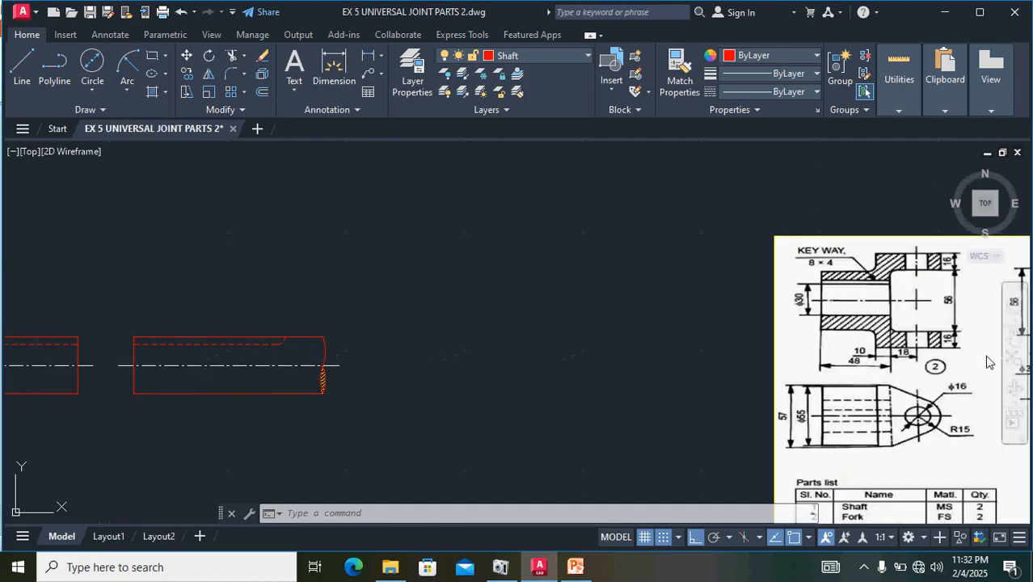
pyautogui.moveTo(943, 356)
pyautogui.mouseDown(button='middle')
pyautogui.moveTo(807, 342)
pyautogui.moveTo(683, 229)
pyautogui.moveTo(682, 287)
pyautogui.mouseUp(button='middle')
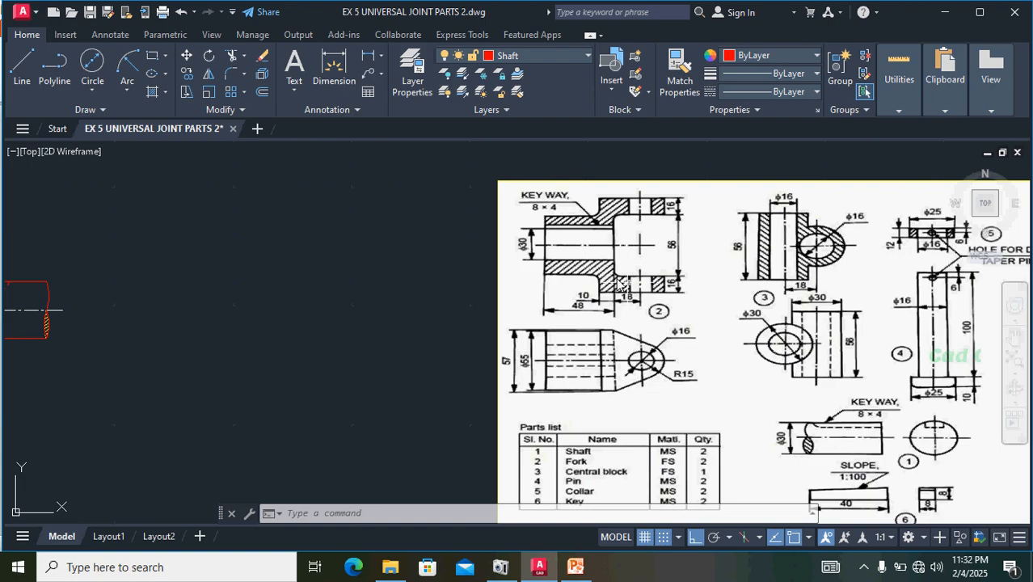
pyautogui.moveTo(260, 346)
pyautogui.mouseDown(button='middle')
pyautogui.moveTo(357, 362)
pyautogui.moveTo(230, 343)
pyautogui.moveTo(385, 363)
pyautogui.mouseUp(button='middle')
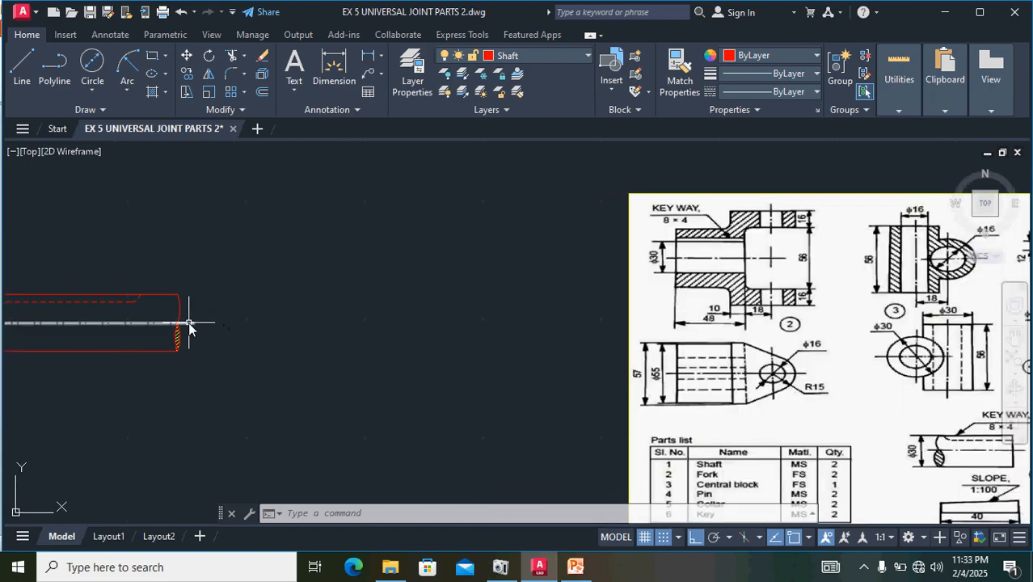
# - Copy the mirrored shaft's centre line into the empty space above it, beside the reference image
pyautogui.click(189, 324)
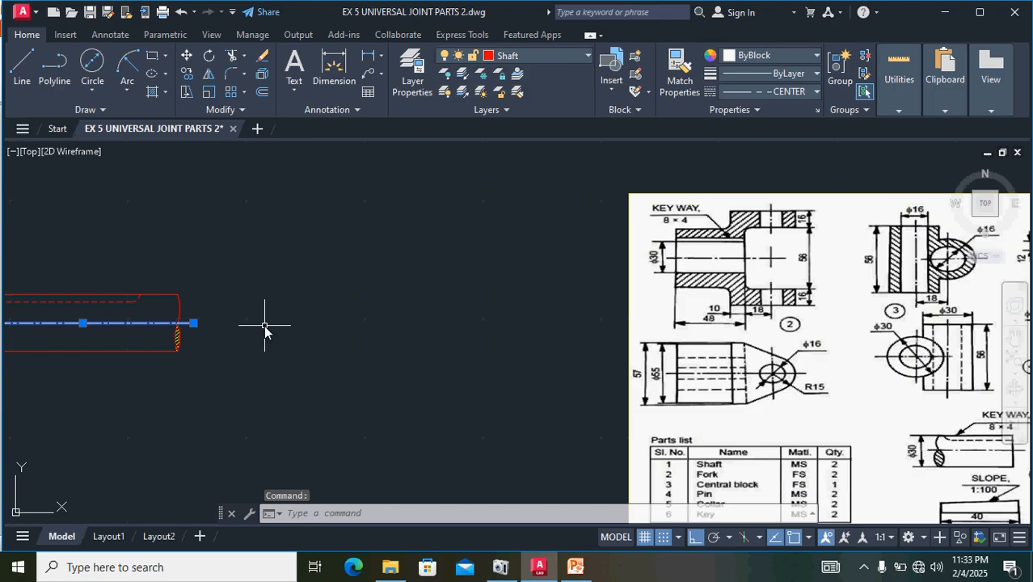
pyautogui.hotkey('ctrl', 'c')
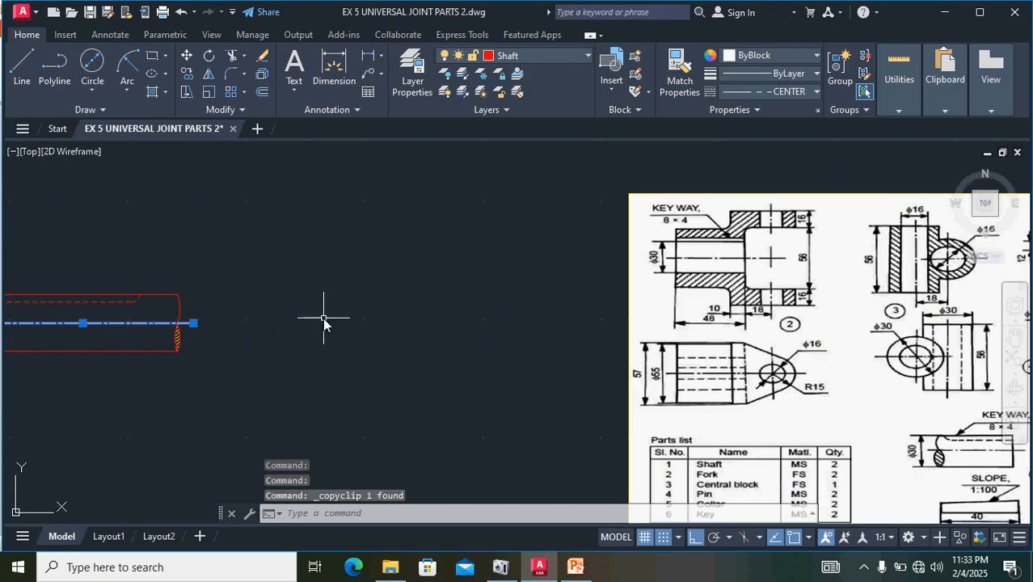
pyautogui.moveTo(308, 330); pyautogui.dragTo(305, 482, button='middle')
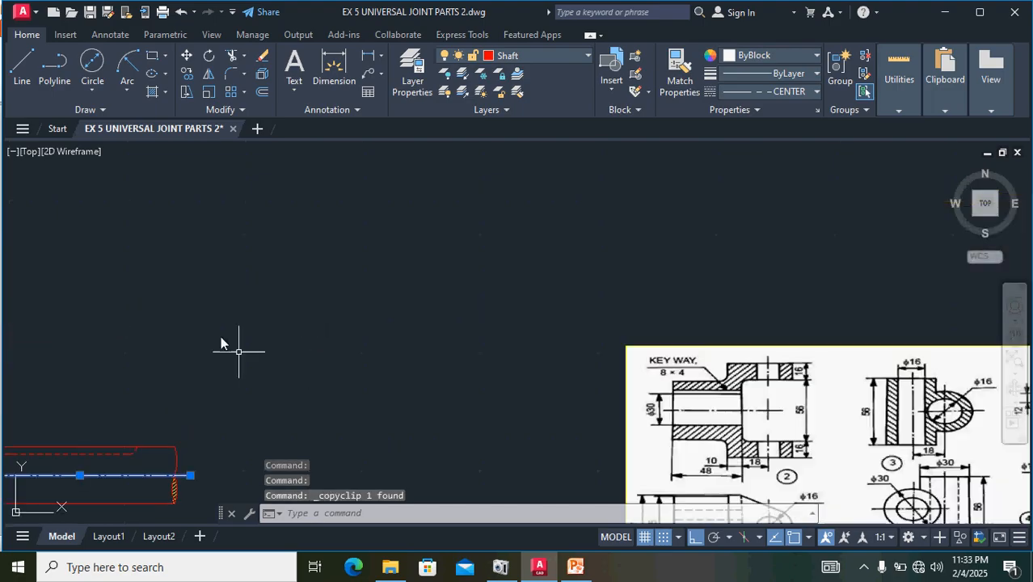
pyautogui.click(78, 343)
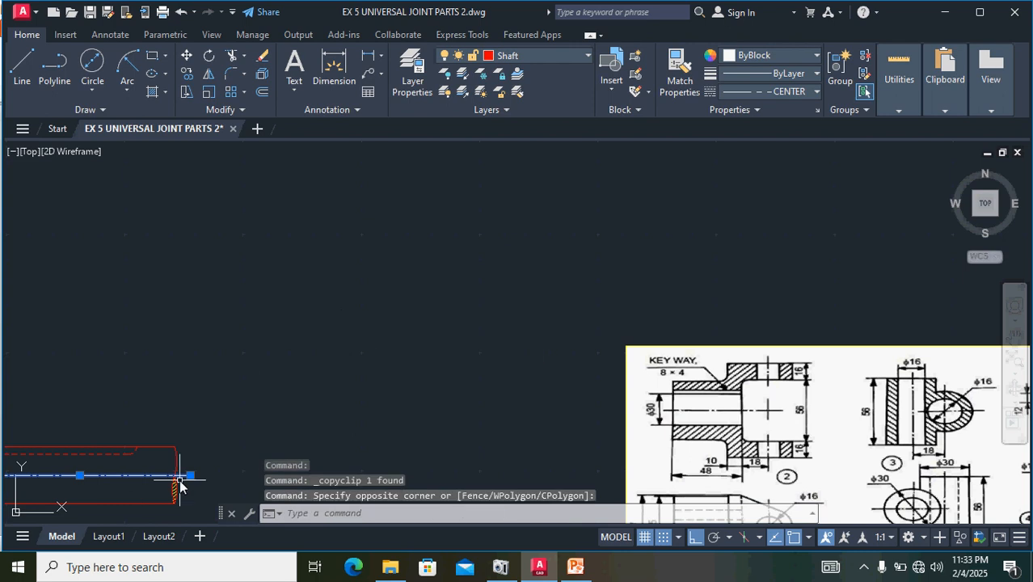
pyautogui.hotkey('ctrl', 'v')
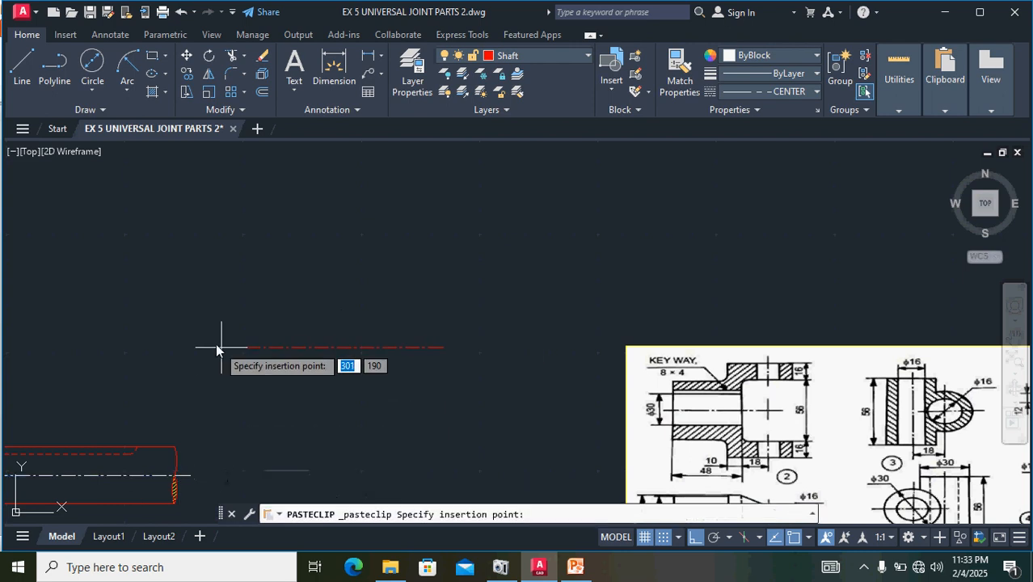
pyautogui.click(186, 346)
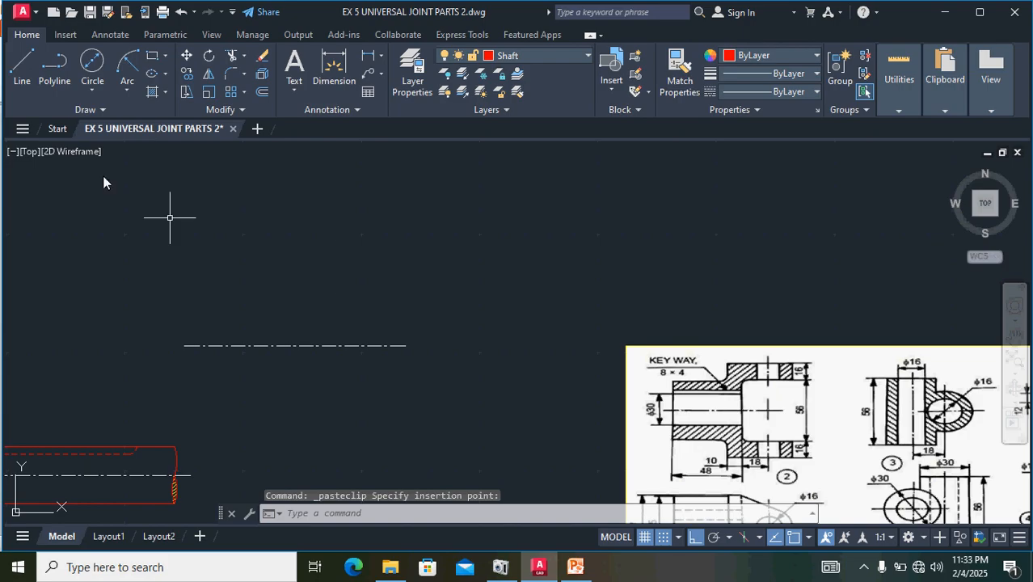
# - Draw a vertical line about 77 long across the copied centre line, right of its midpoint
pyautogui.click(22, 65)
pyautogui.click(338, 281)
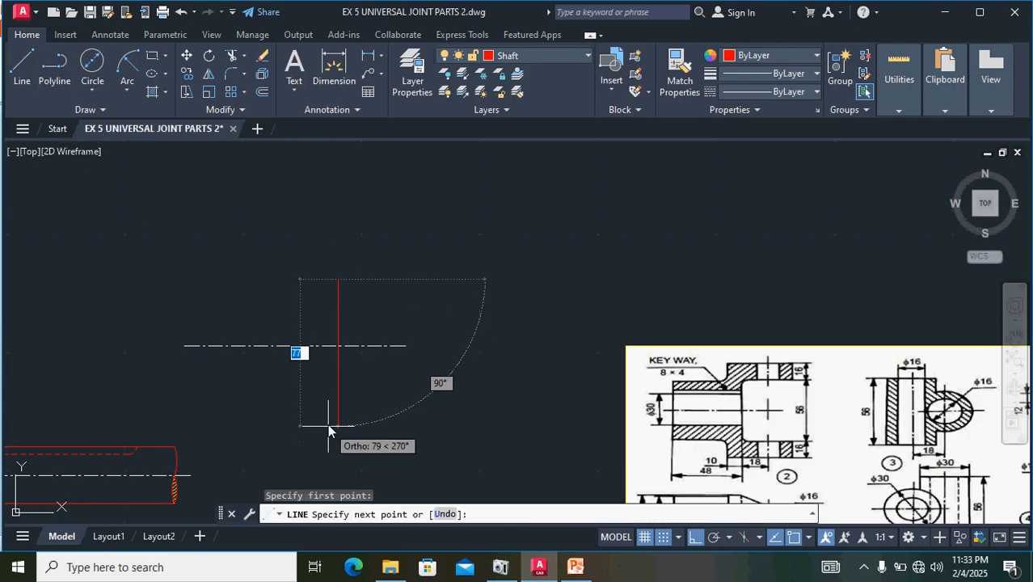
pyautogui.click(338, 420)
pyautogui.press('Escape')
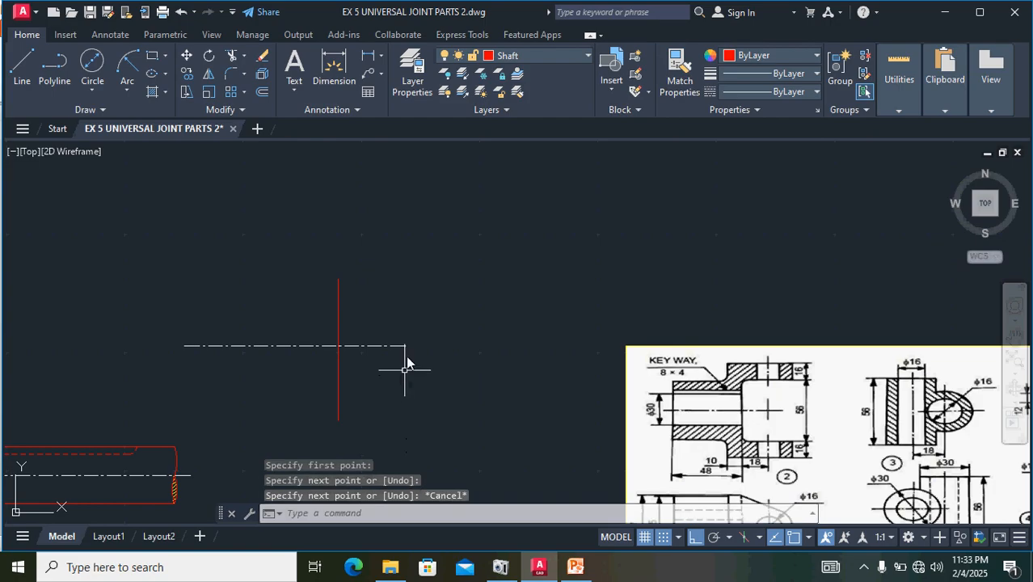
# - Change the vertical line's linetype to CENTER and its colour to ByBlock
pyautogui.click(338, 307)
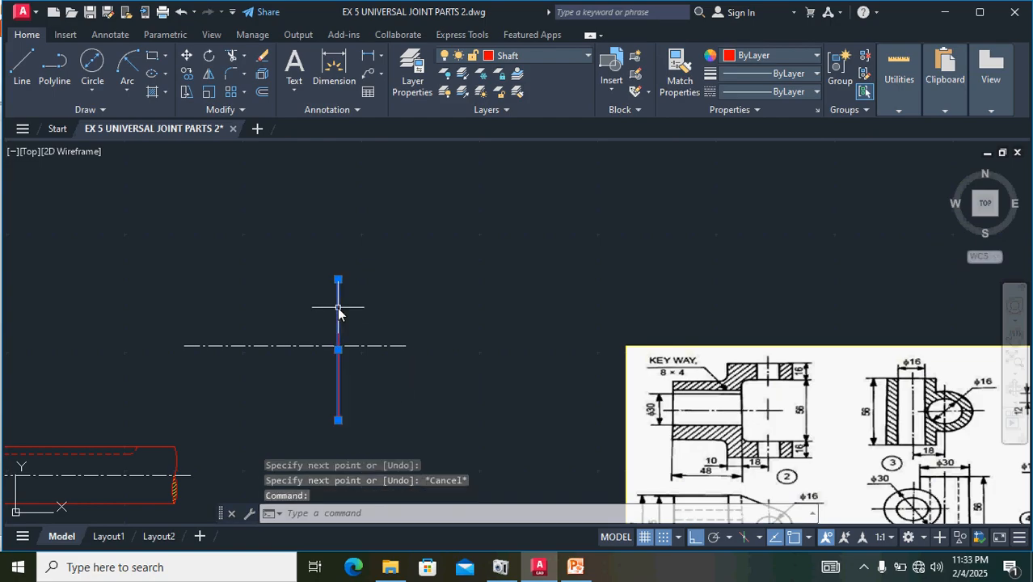
pyautogui.click(768, 93)
pyautogui.click(757, 136)
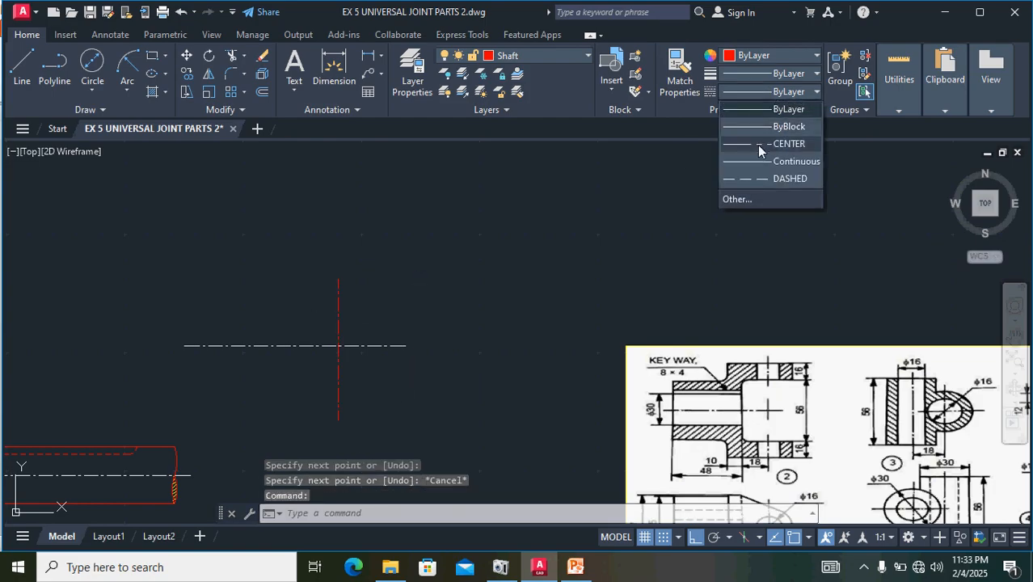
pyautogui.click(755, 54)
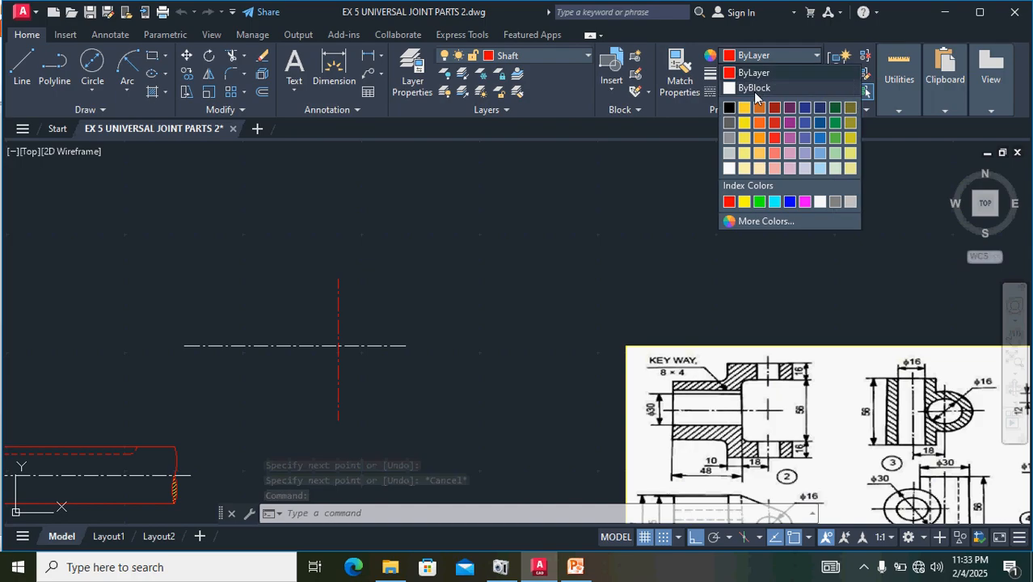
pyautogui.click(755, 89)
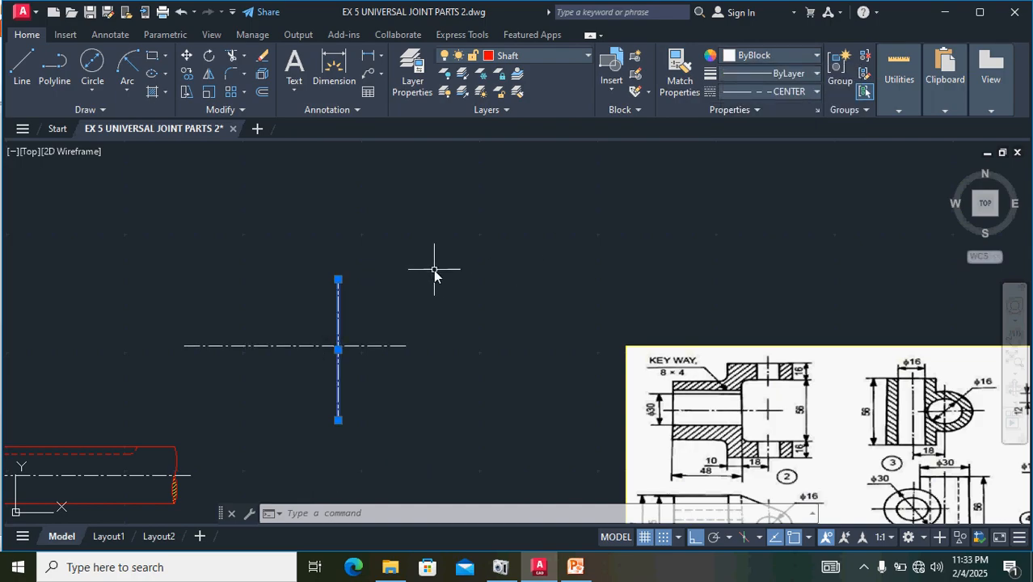
pyautogui.press('Escape')
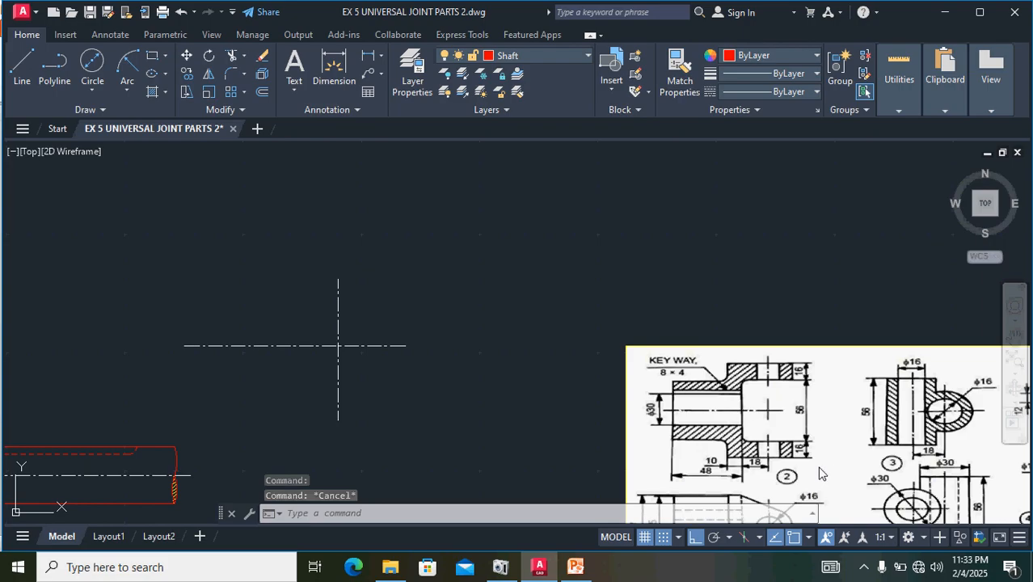
# - Make Fork the current layer and draw a vertical line 28 long upward from the intersection of the two centre lines
pyautogui.click(505, 57)
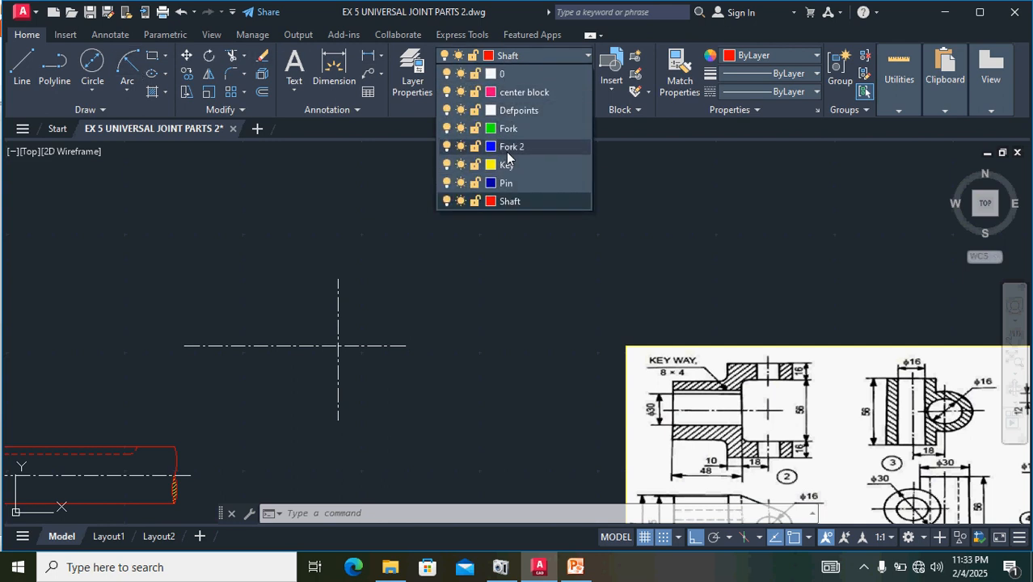
pyautogui.click(511, 130)
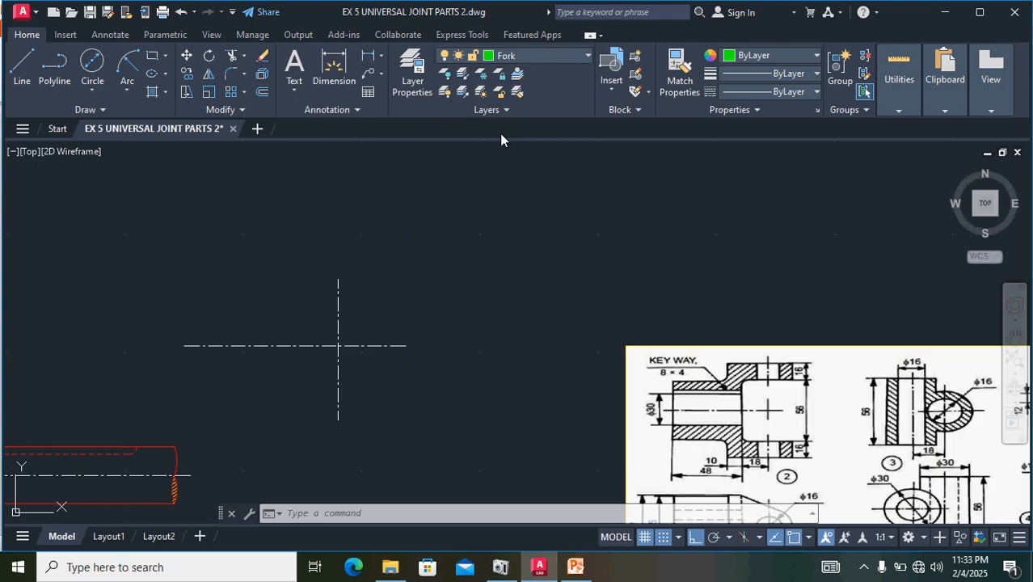
pyautogui.click(24, 68)
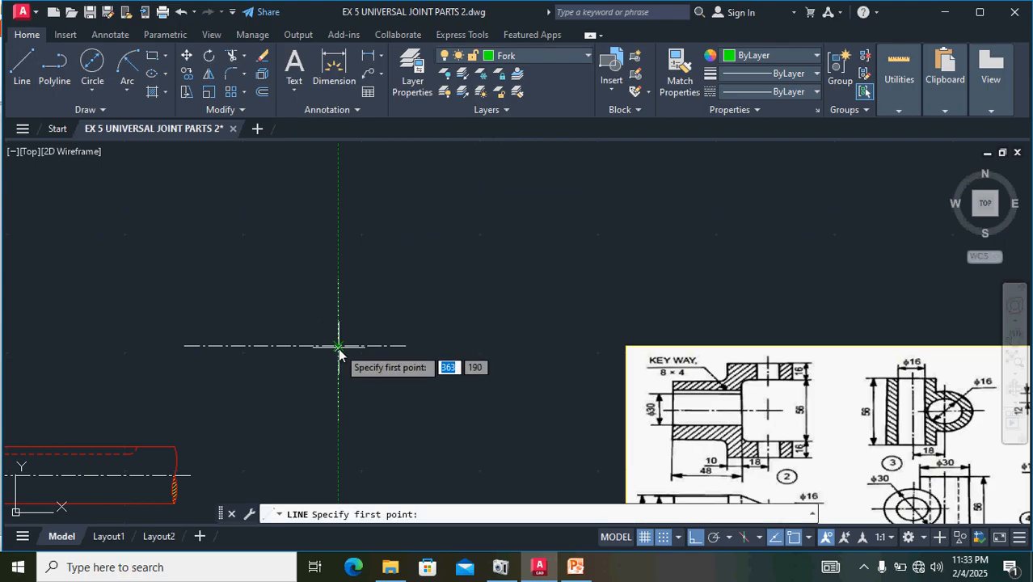
pyautogui.click(338, 346)
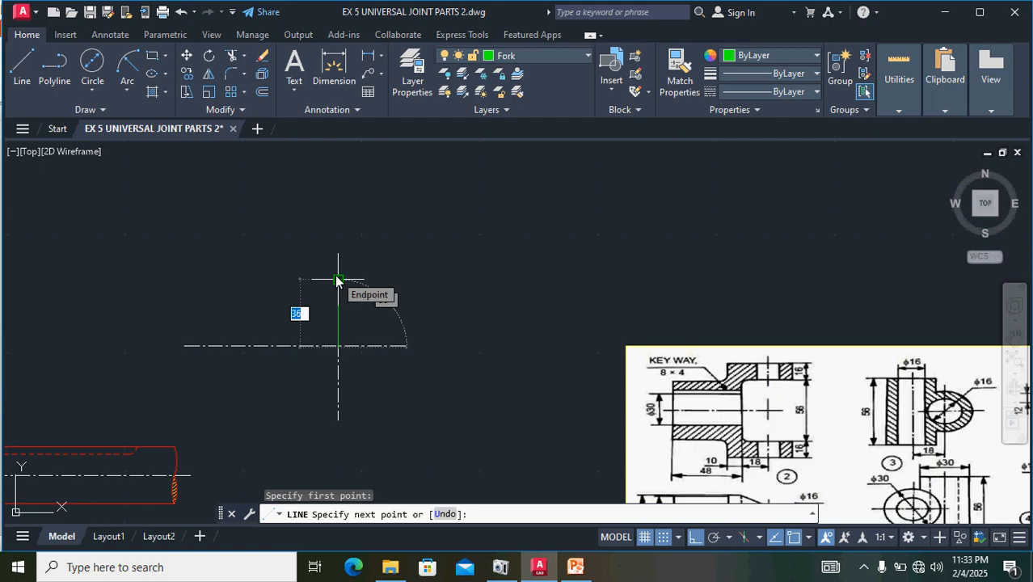
pyautogui.press('BackSpace')
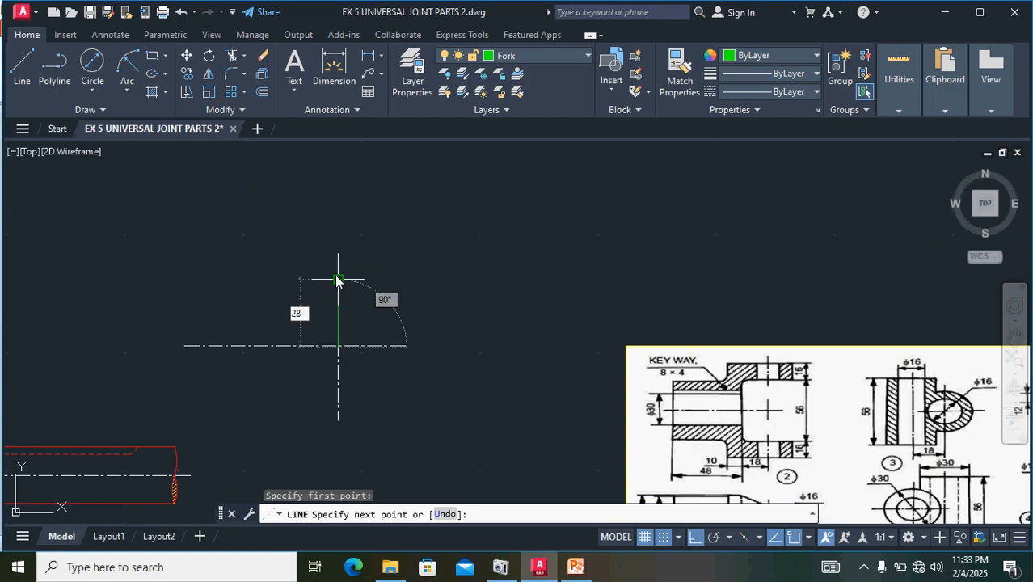
pyautogui.press('Return')
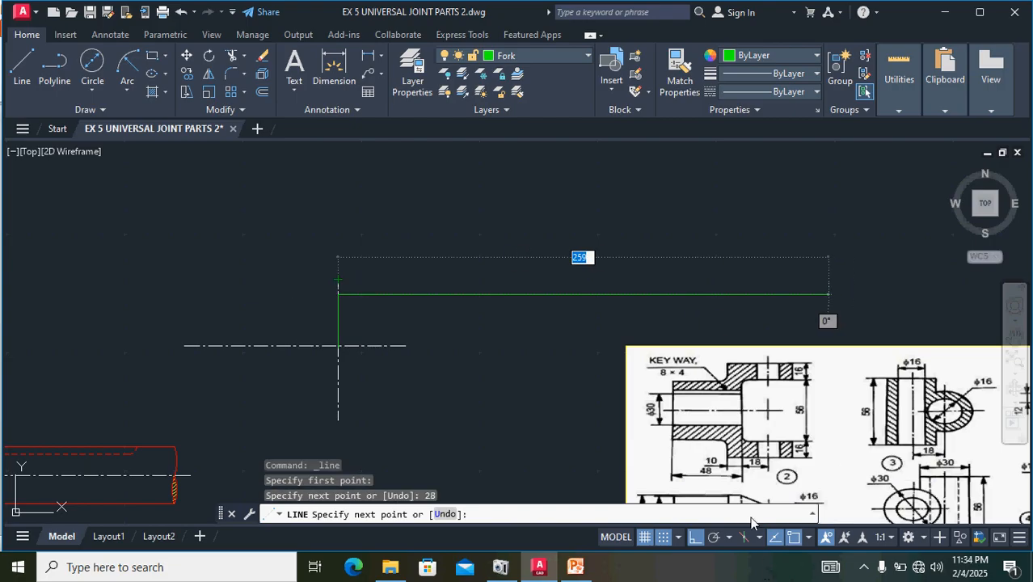
pyautogui.press('Return')
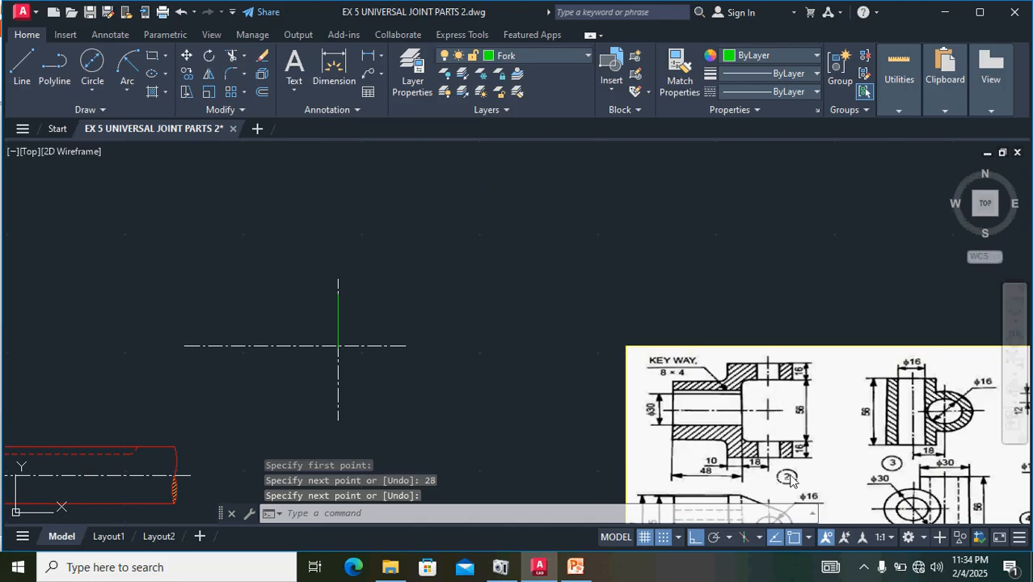
# - Start the fork arm's outline with a line 15 long to the right from the upper end of the vertical 28 line
pyautogui.moveTo(814, 441); pyautogui.dragTo(812, 373, button='middle')
pyautogui.scroll(2, 767, 454)
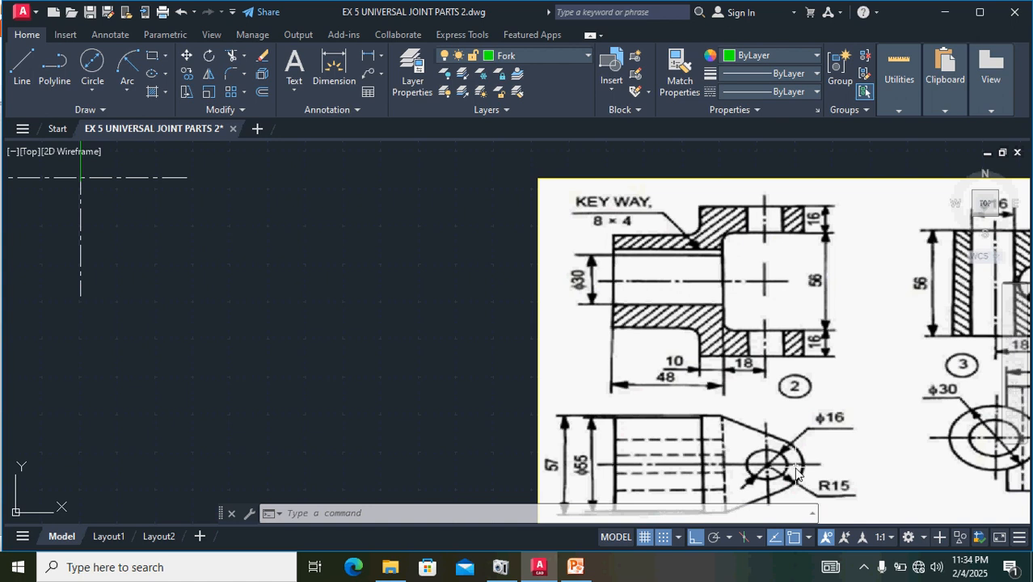
pyautogui.moveTo(294, 262); pyautogui.dragTo(355, 446, button='middle')
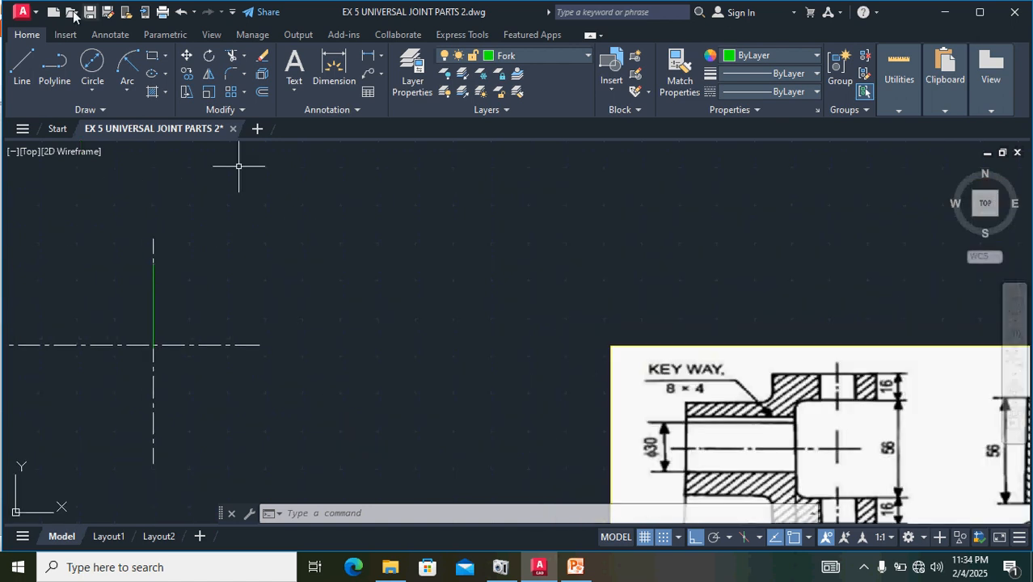
pyautogui.click(24, 67)
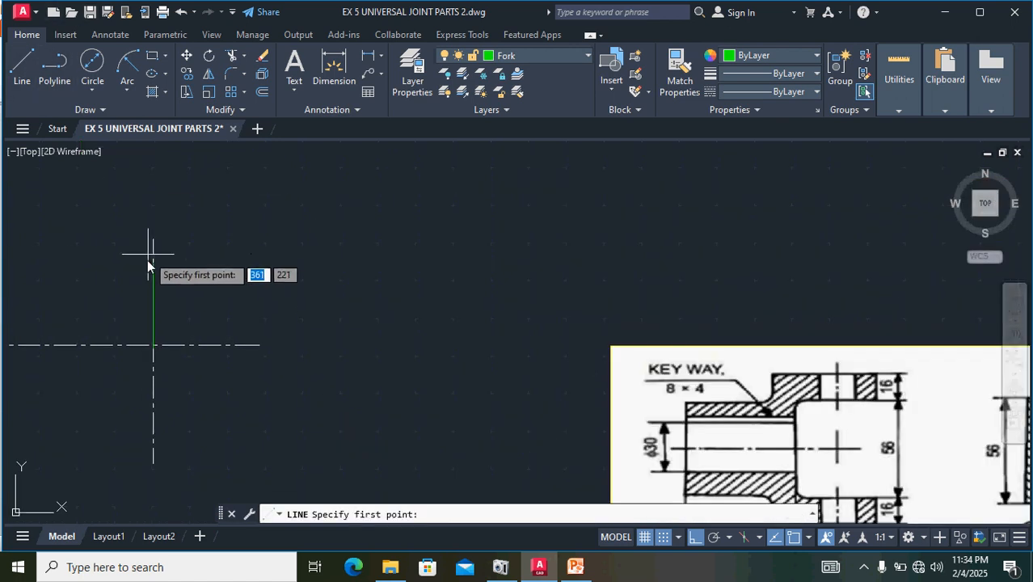
pyautogui.scroll(5, 151, 270)
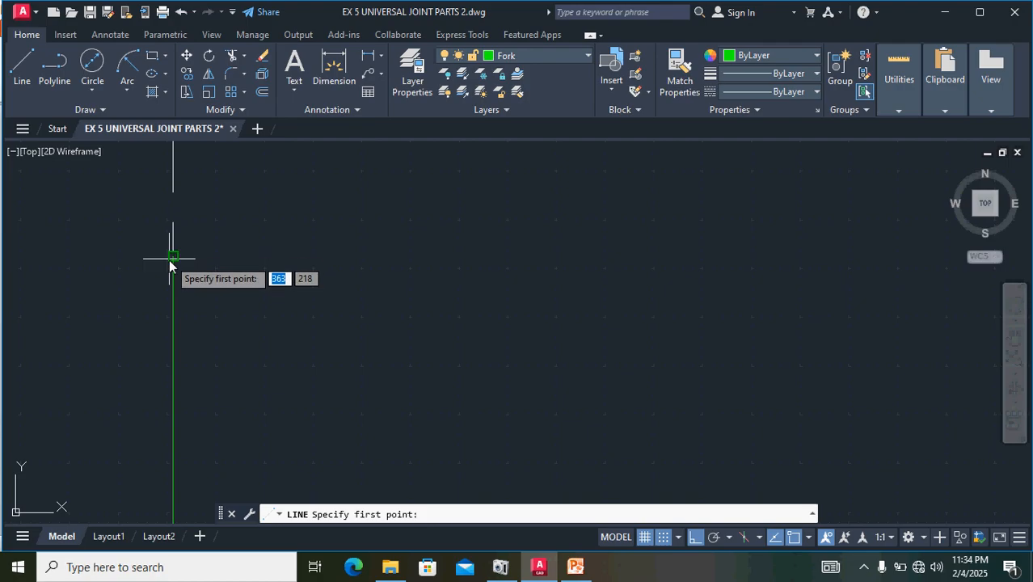
pyautogui.scroll(3, 180, 271)
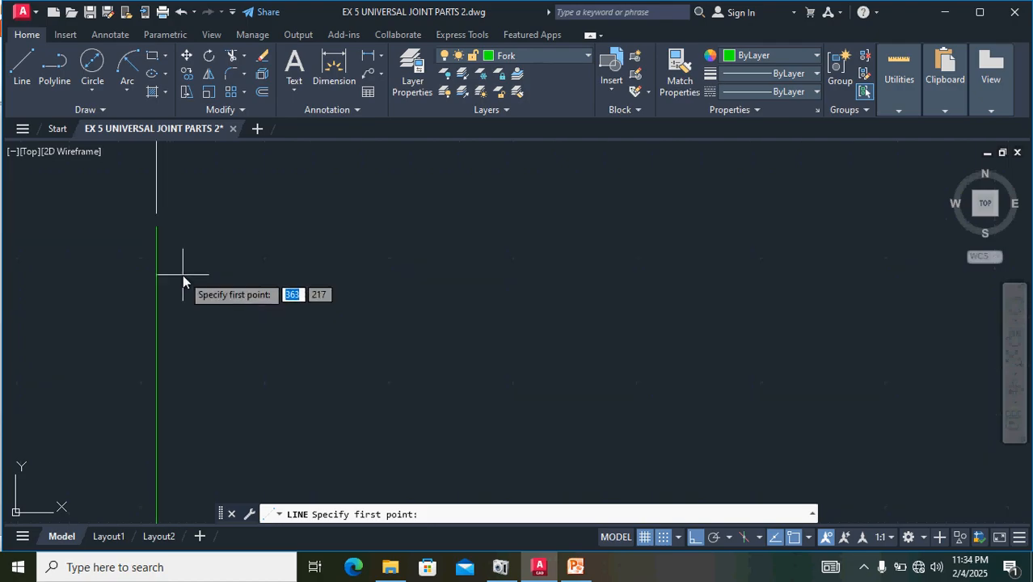
pyautogui.click(157, 227)
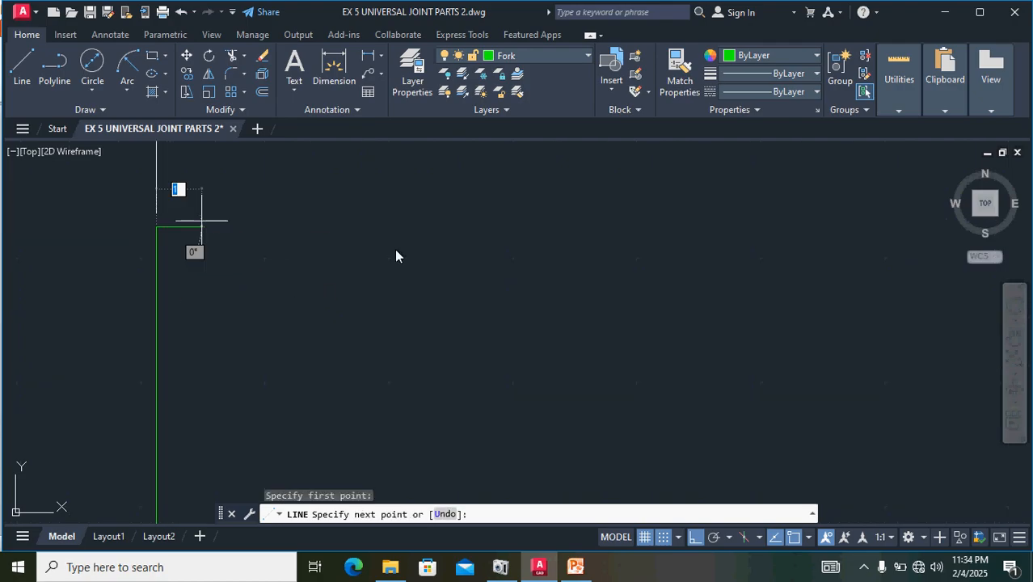
pyautogui.press('BackSpace')
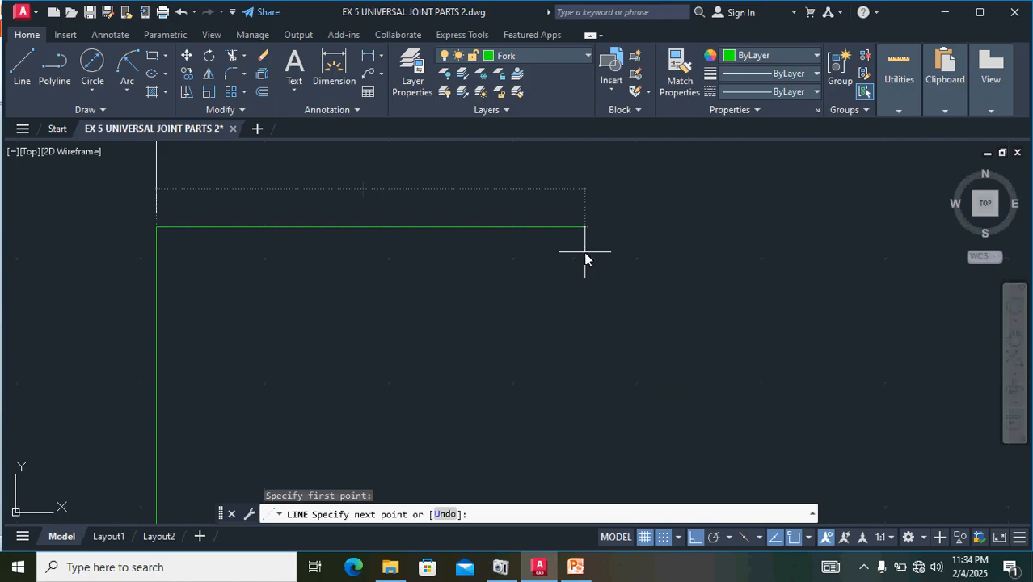
pyautogui.write('15')
pyautogui.press('Return')
# - Continue the fork arm's outline 16 vertically upward from the right end of the horizontal 15 segment
pyautogui.scroll(-5, 765, 323)
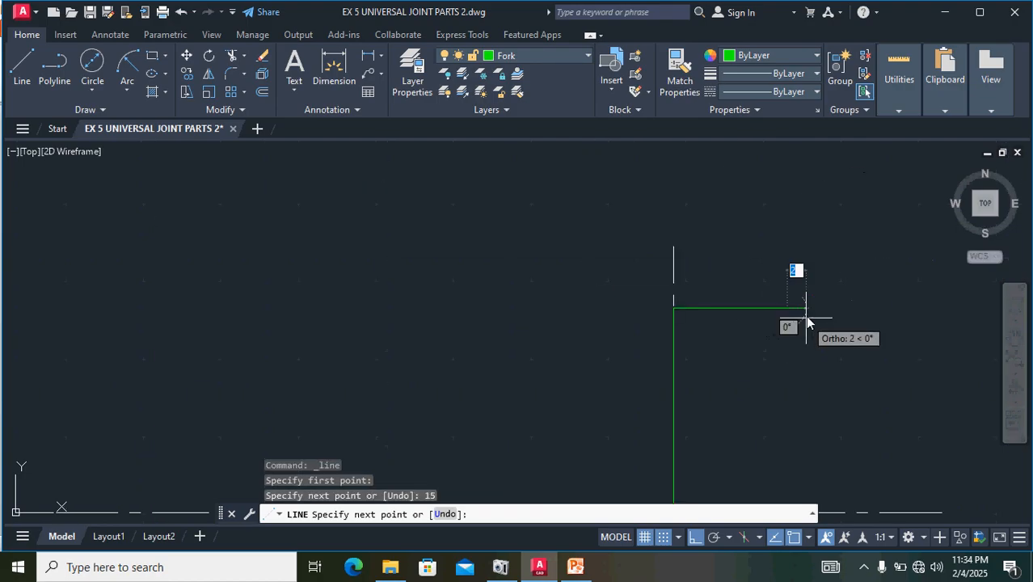
pyautogui.scroll(-2, 796, 303)
pyautogui.scroll(-1, 872, 379)
pyautogui.moveTo(873, 379); pyautogui.dragTo(516, 323, button='middle')
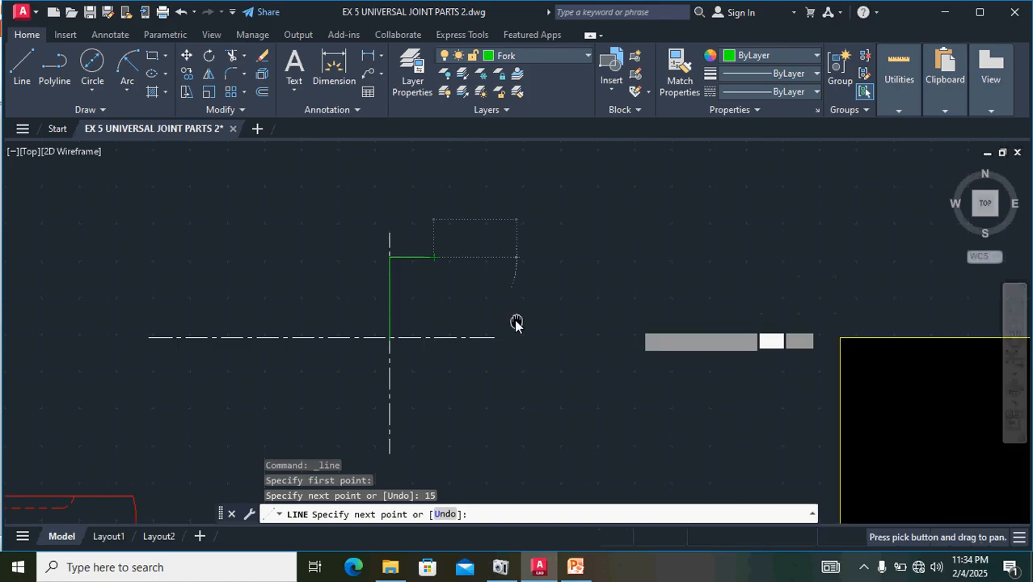
pyautogui.scroll(-2, 538, 330)
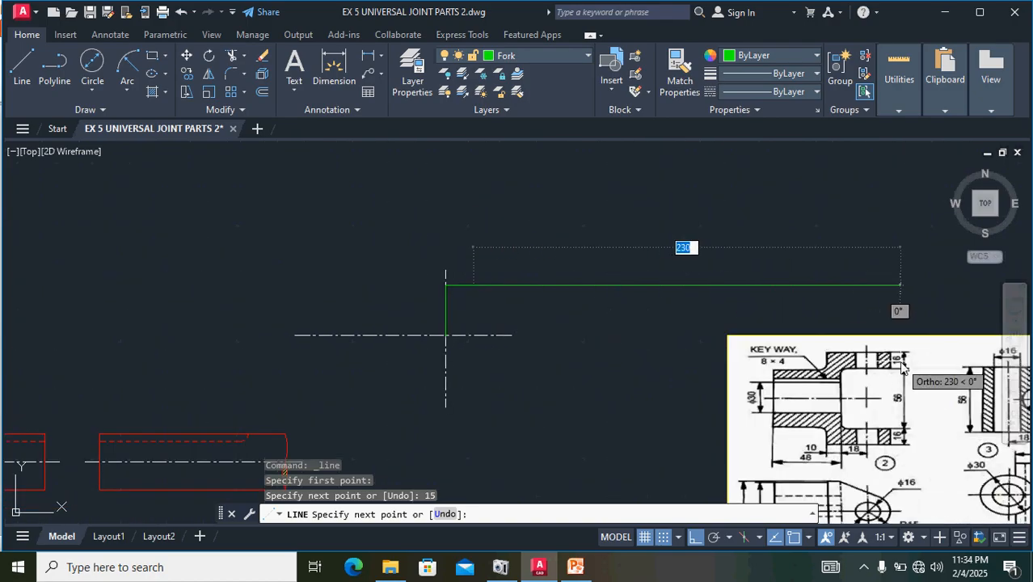
pyautogui.scroll(3, 476, 239)
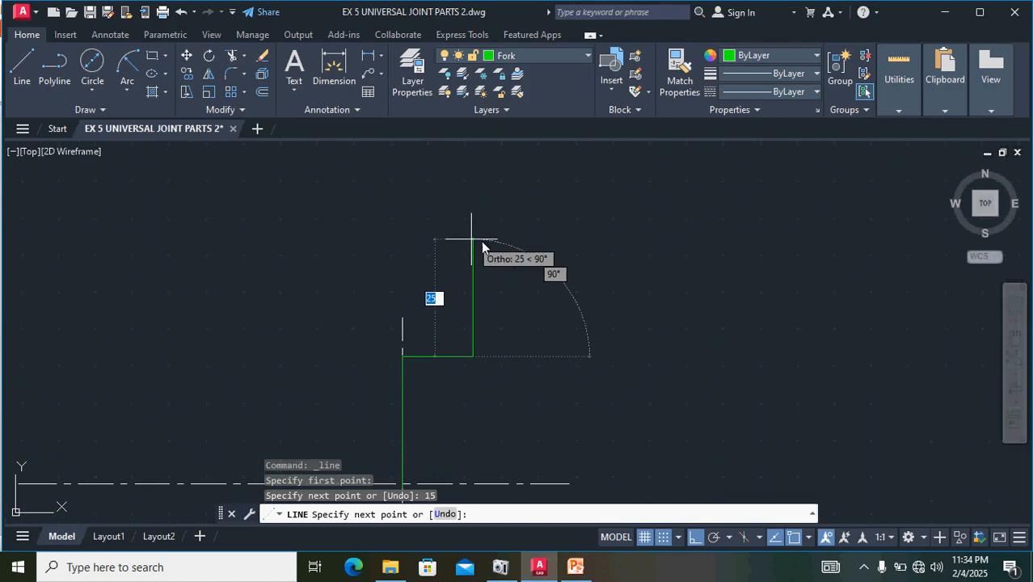
pyautogui.write('16')
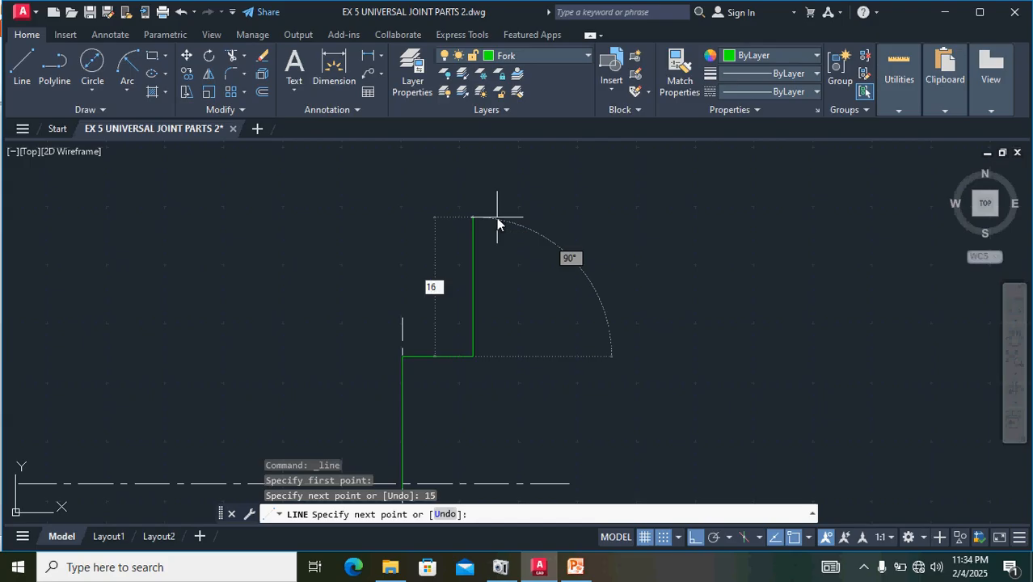
pyautogui.press('Return')
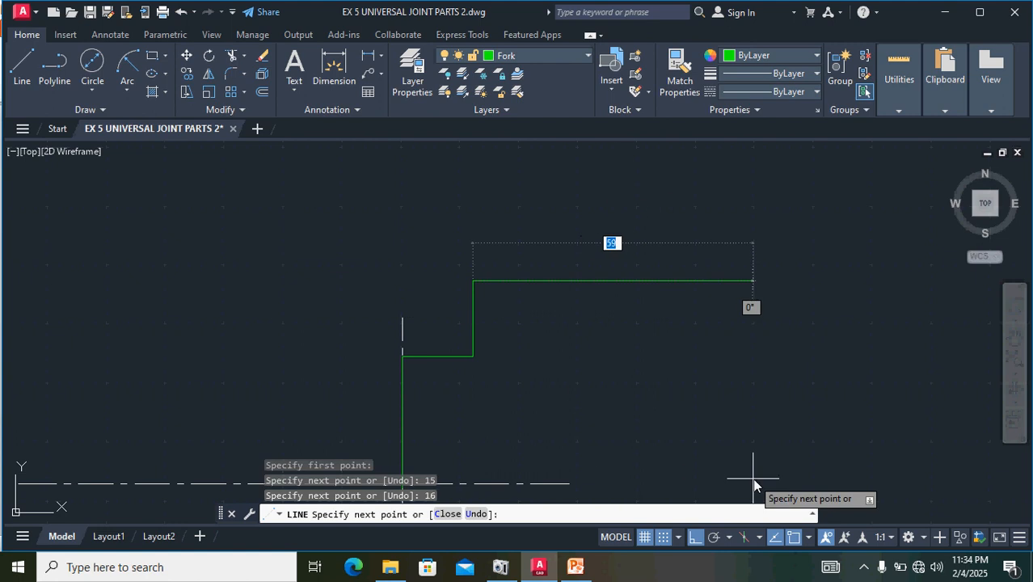
# - Continue the outline 15 to the left along the arm's upper edge, back to above the vertical centre line
pyautogui.moveTo(770, 438); pyautogui.dragTo(360, 192, button='middle')
pyautogui.scroll(-2, 372, 202)
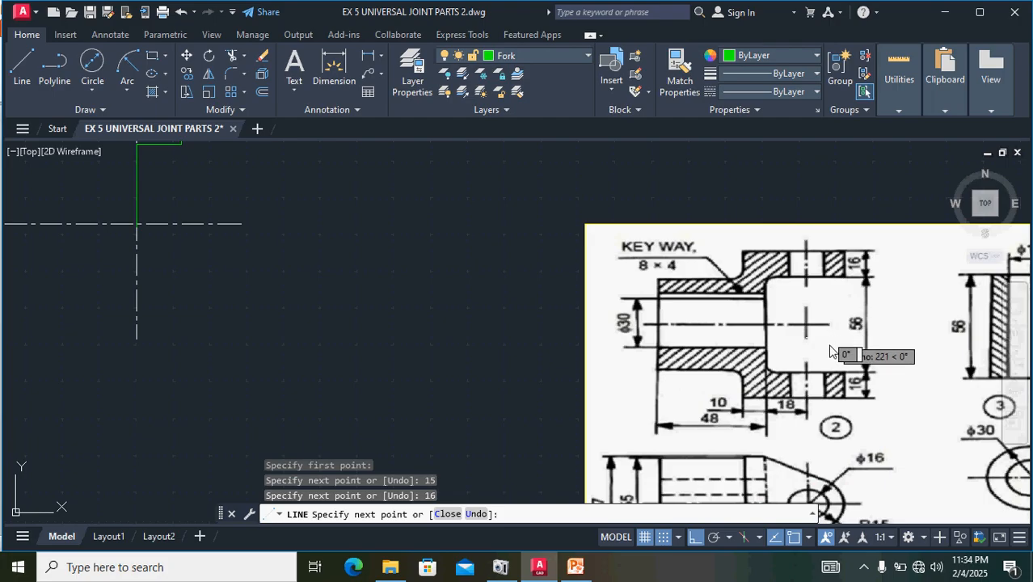
pyautogui.moveTo(812, 312); pyautogui.dragTo(808, 218, button='middle')
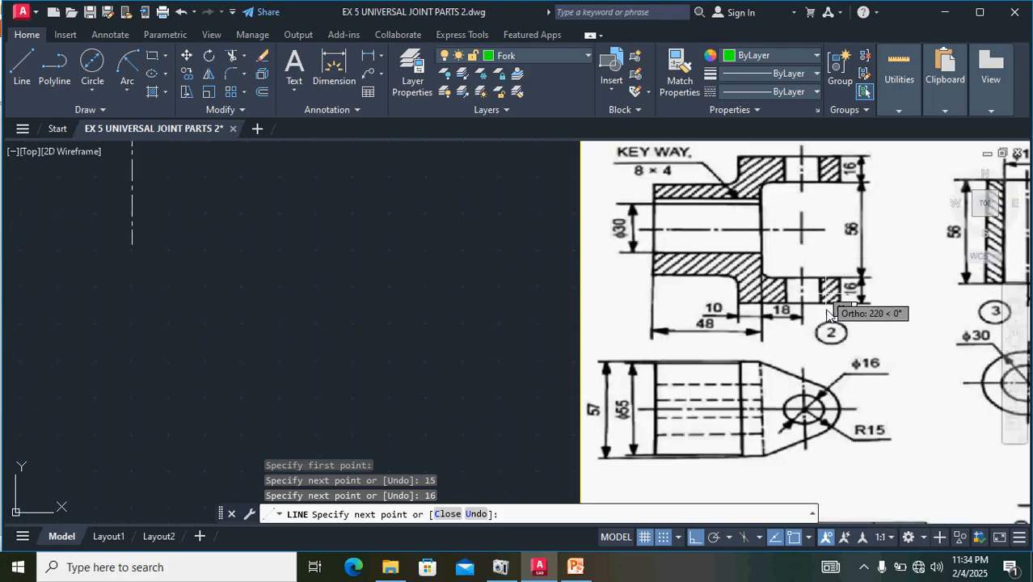
pyautogui.moveTo(381, 206); pyautogui.dragTo(593, 570, button='middle')
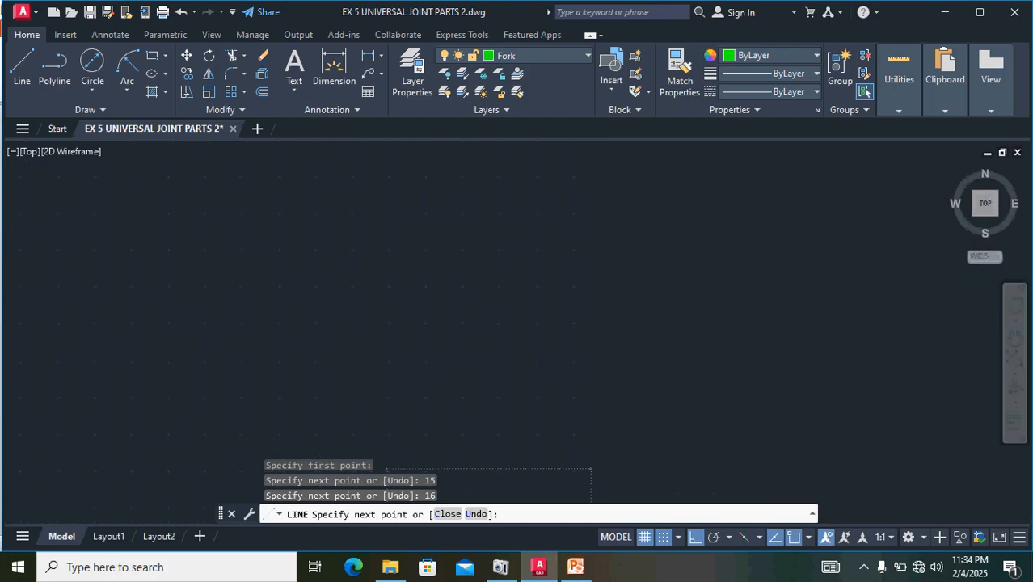
pyautogui.moveTo(358, 376); pyautogui.dragTo(406, 184, button='middle')
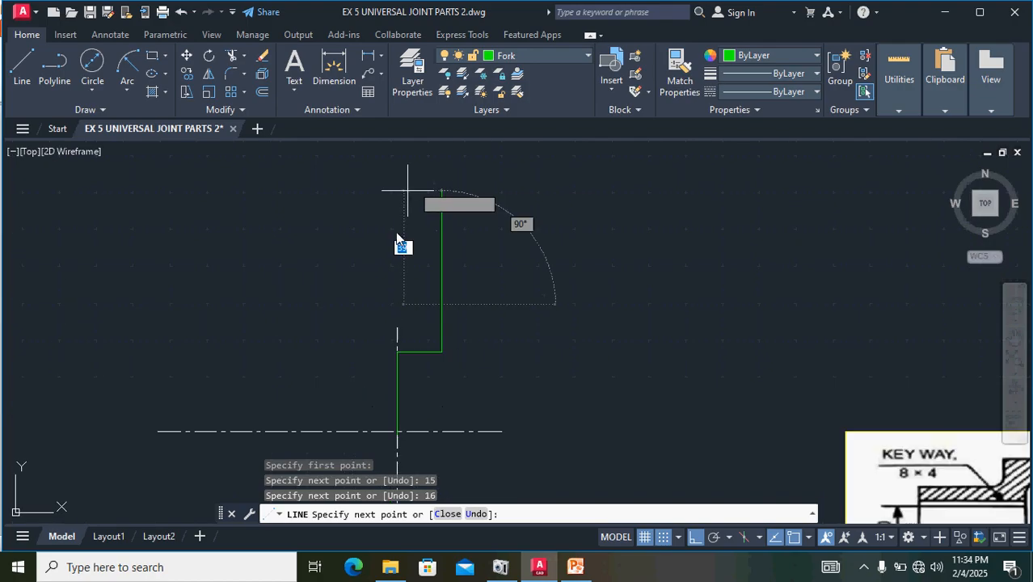
pyautogui.write('1')
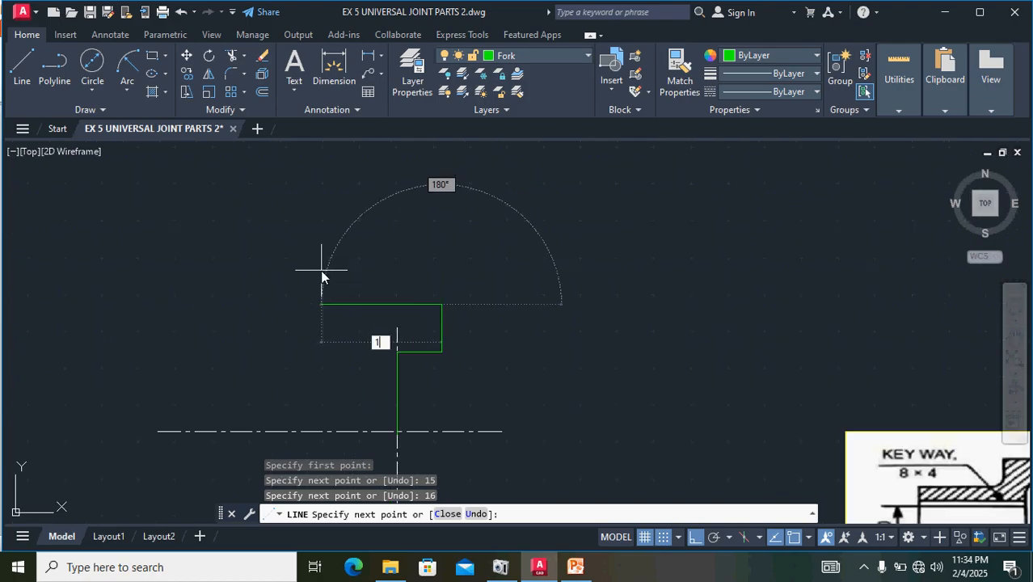
pyautogui.write('5')
pyautogui.press('Return')
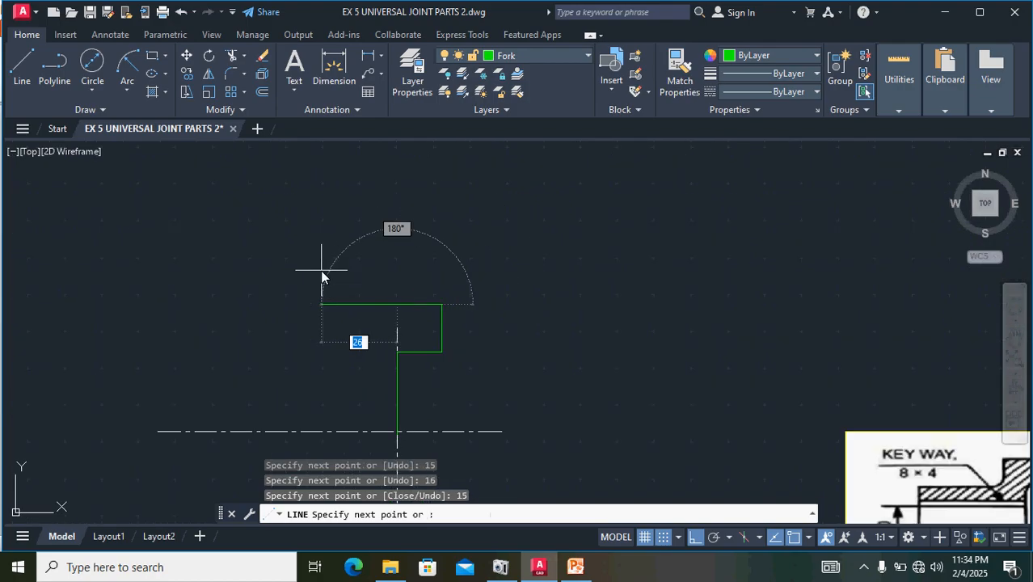
# - Extend the arm's upper edge another 28 to the left past the vertical centre line
pyautogui.scroll(-3, 351, 266)
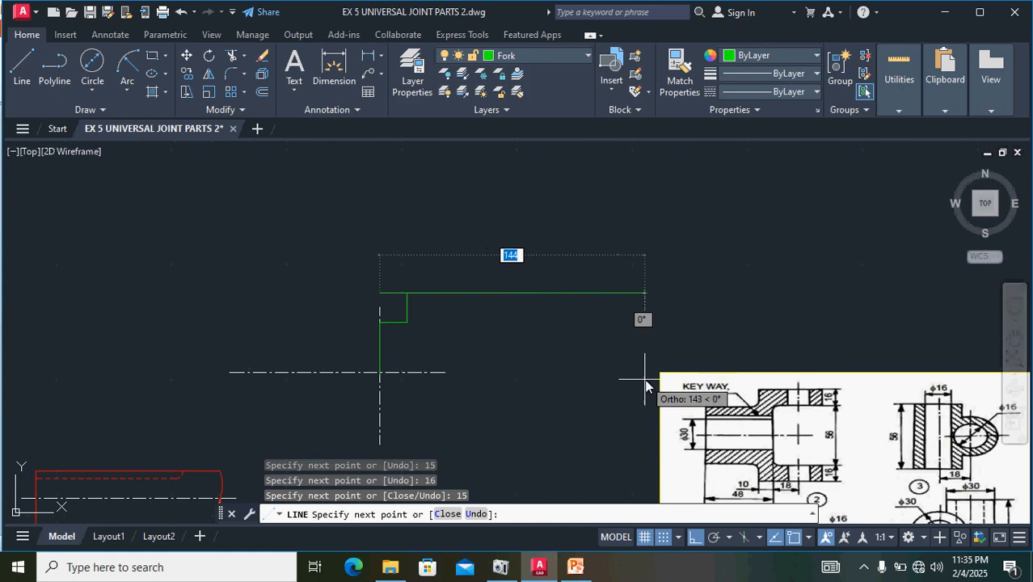
pyautogui.scroll(4, 796, 407)
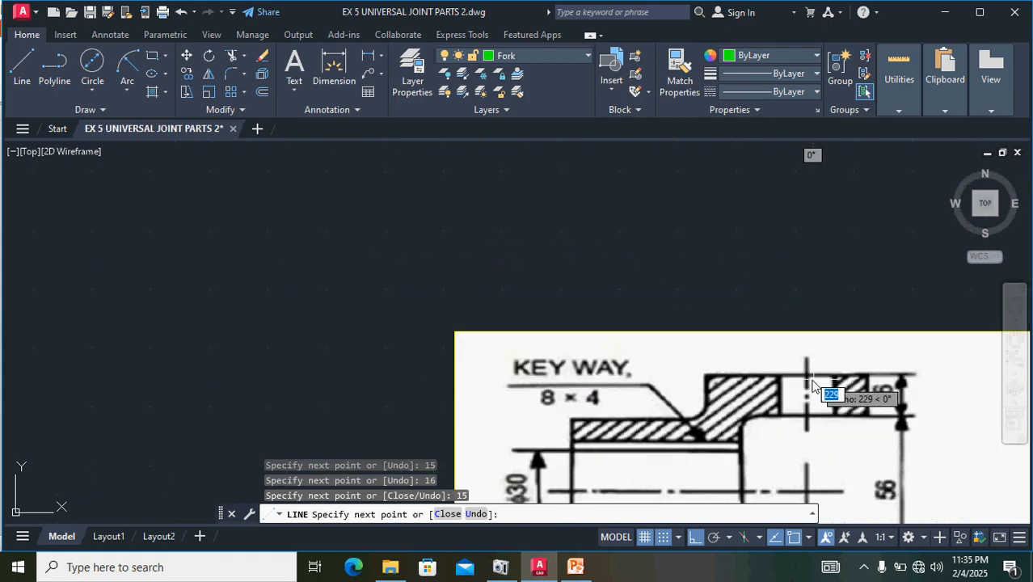
pyautogui.moveTo(697, 368); pyautogui.dragTo(641, 111, button='middle')
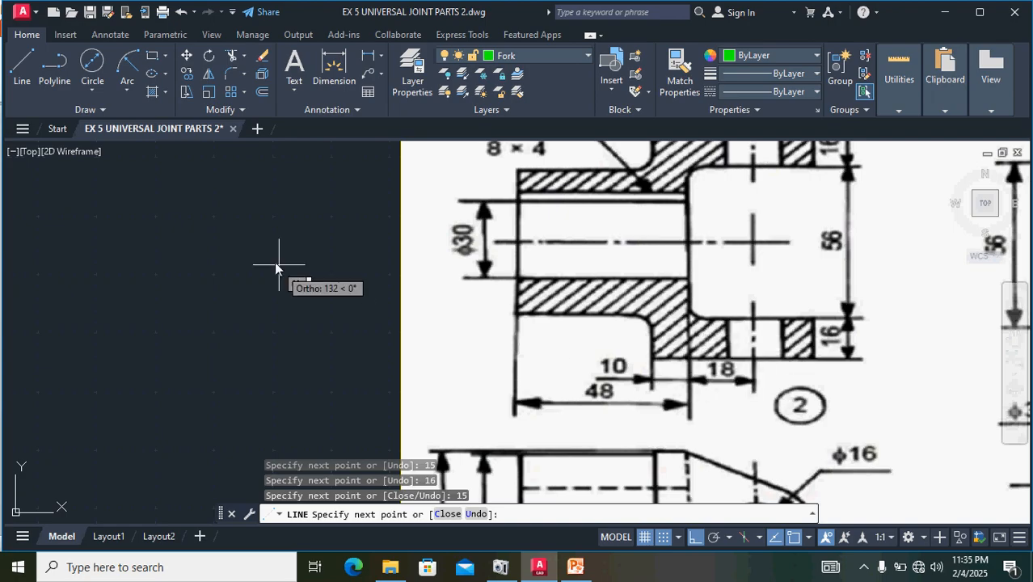
pyautogui.moveTo(277, 259); pyautogui.dragTo(413, 441, button='middle')
pyautogui.scroll(-2, 414, 439)
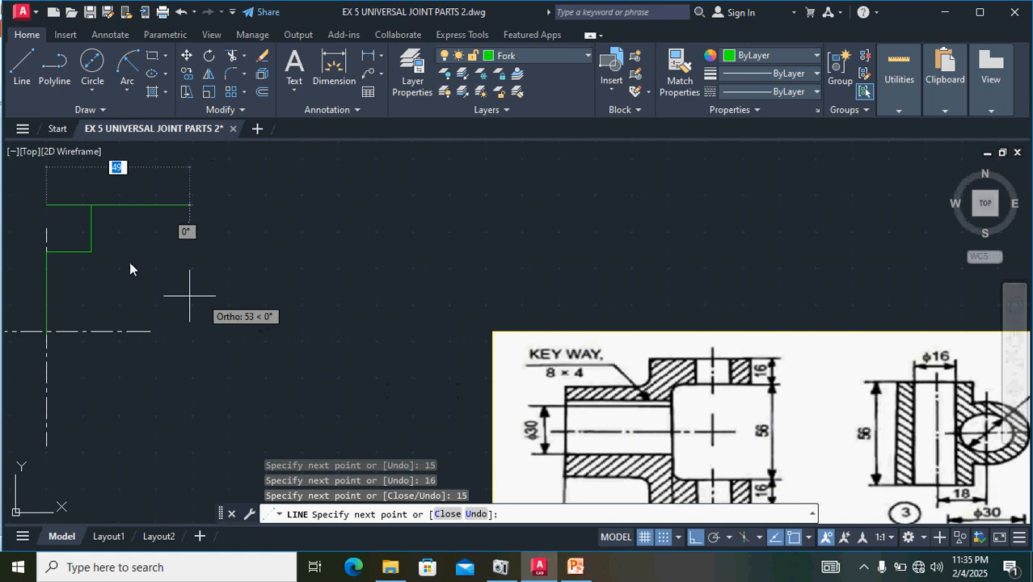
pyautogui.moveTo(129, 261)
pyautogui.mouseDown(button='middle')
pyautogui.moveTo(127, 243)
pyautogui.moveTo(502, 369)
pyautogui.mouseUp(button='middle')
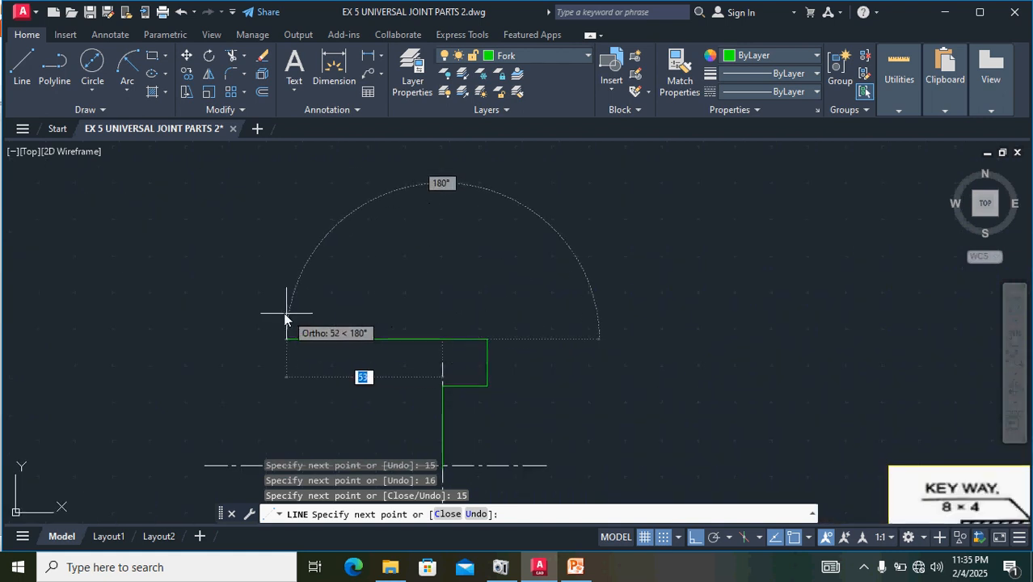
pyautogui.write('2')
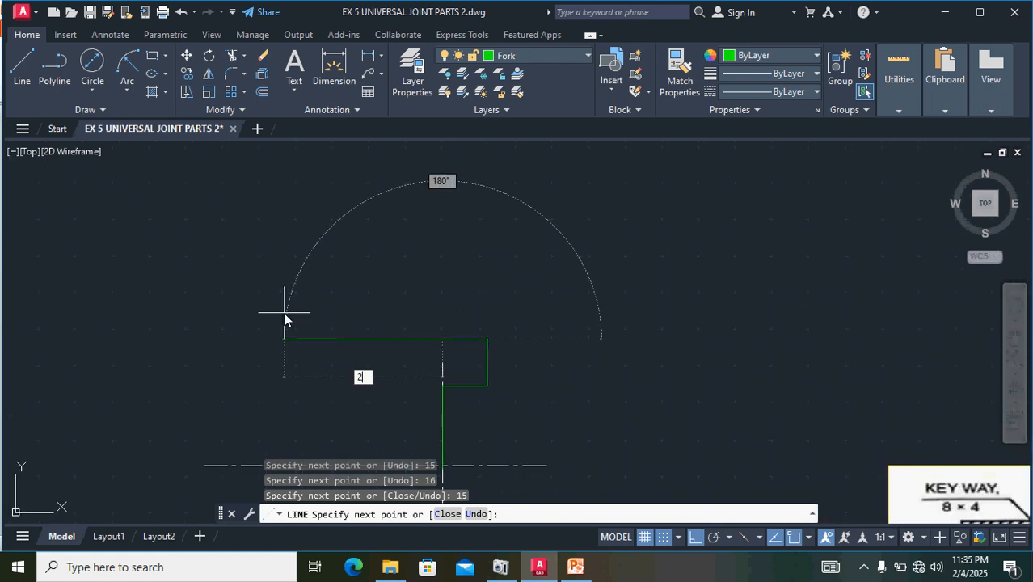
pyautogui.write('8')
pyautogui.press('Return')
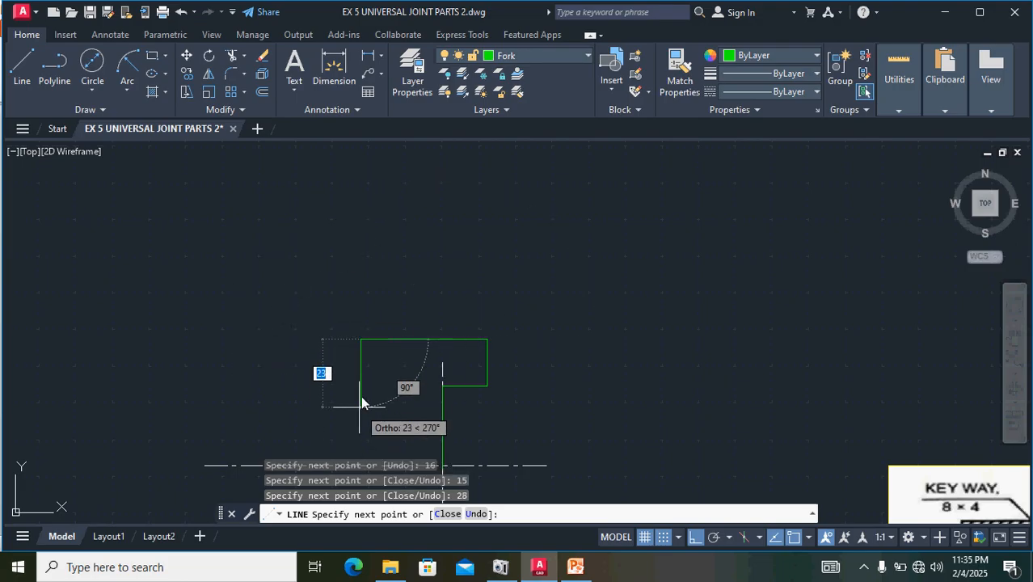
# - Continue the arm's outline 16 downward, then close its lower edge at the upper end of the vertical 28 line
pyautogui.moveTo(355, 395); pyautogui.dragTo(286, 246, button='middle')
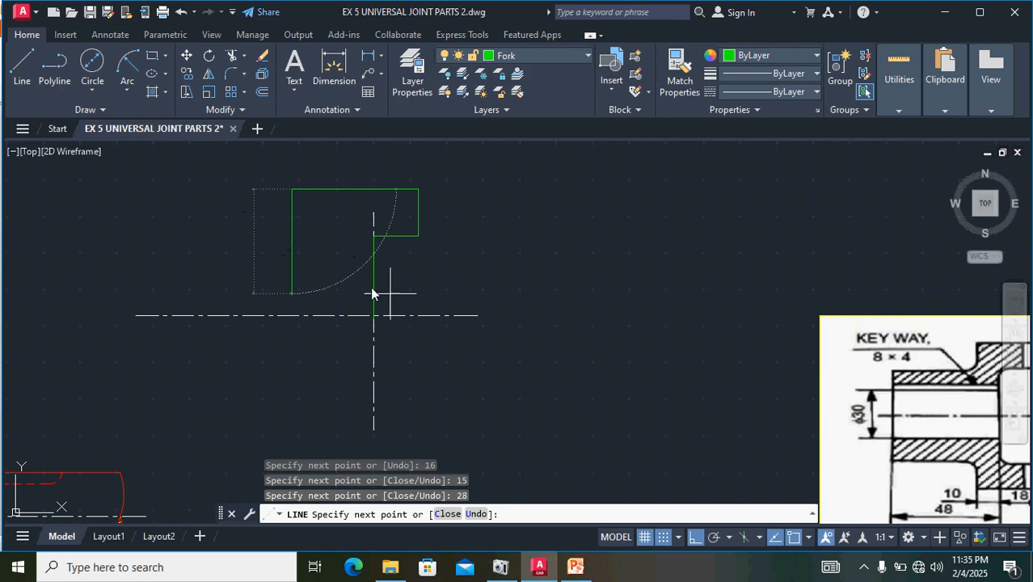
pyautogui.moveTo(376, 289); pyautogui.dragTo(178, 266, button='middle')
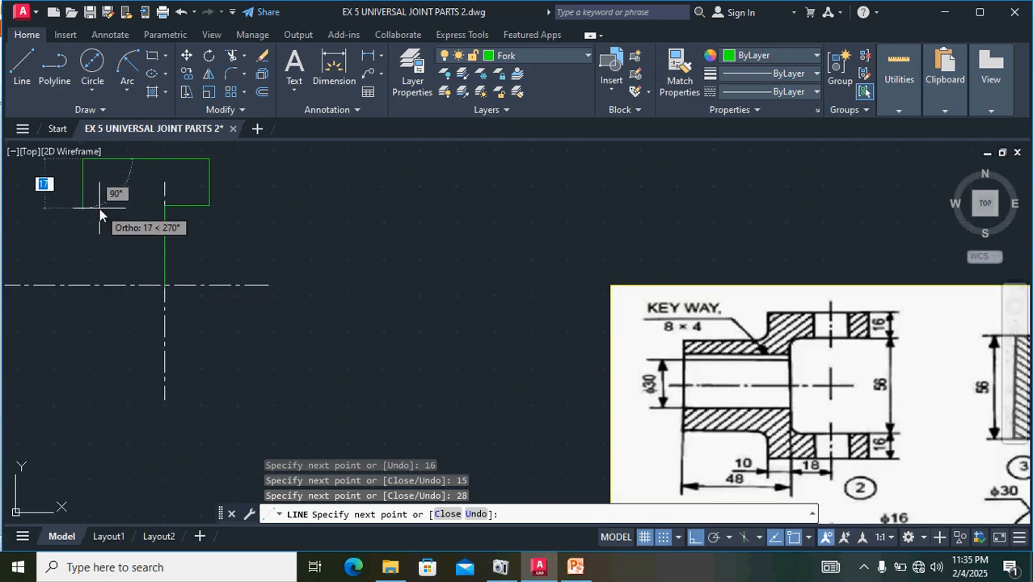
pyautogui.write('16')
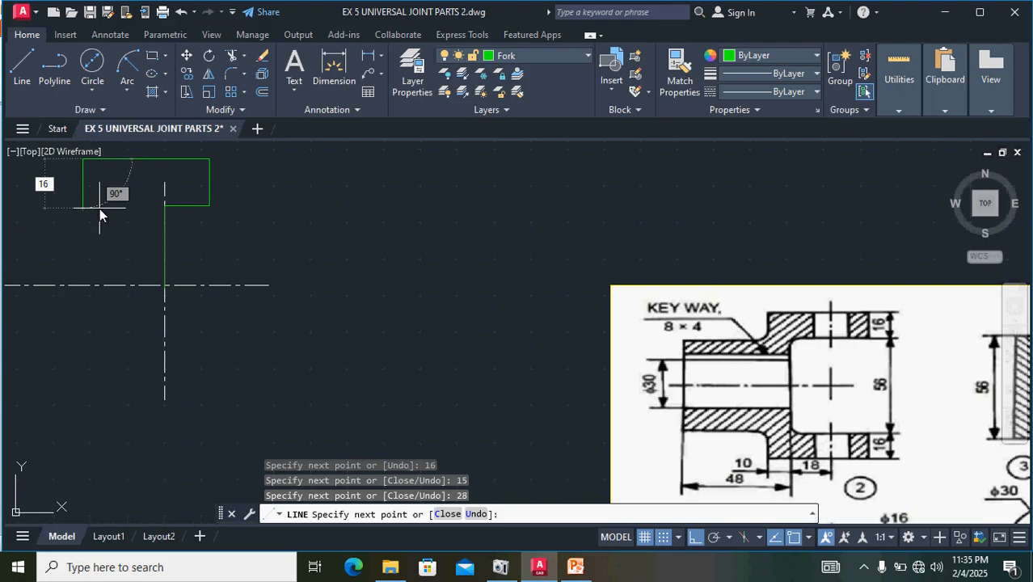
pyautogui.press('Return')
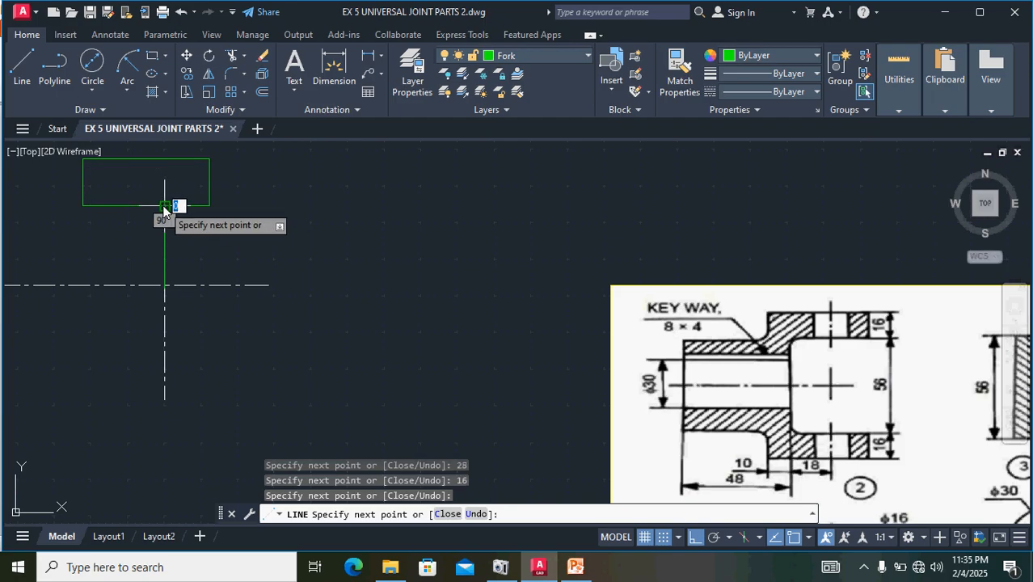
pyautogui.press('Return')
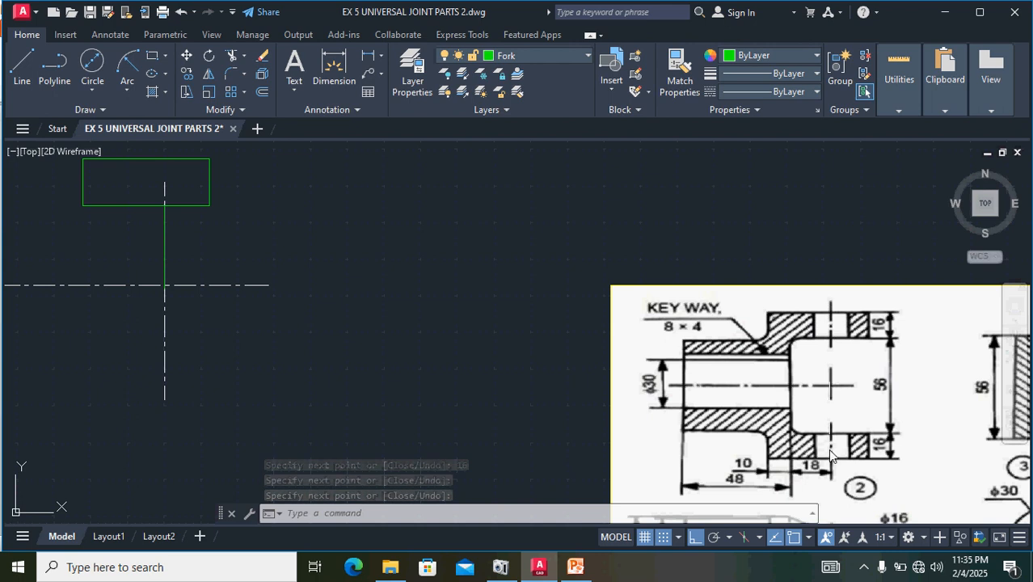
# - Stretch the upper end of the fork's vertical centre line upward so that it extends beyond the arm's upper edge
pyautogui.moveTo(830, 456); pyautogui.dragTo(798, 319, button='middle')
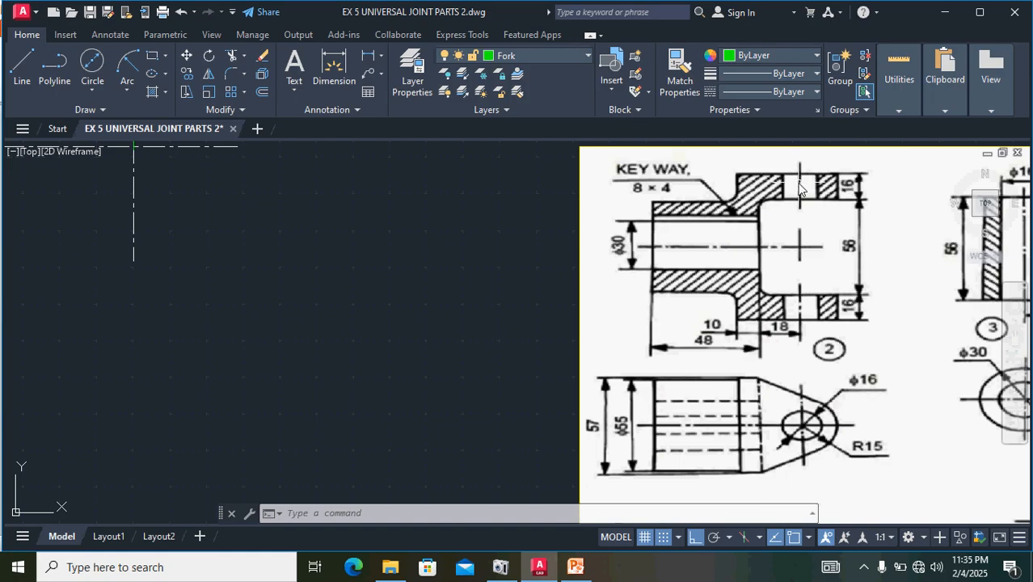
pyautogui.scroll(-2, 309, 311)
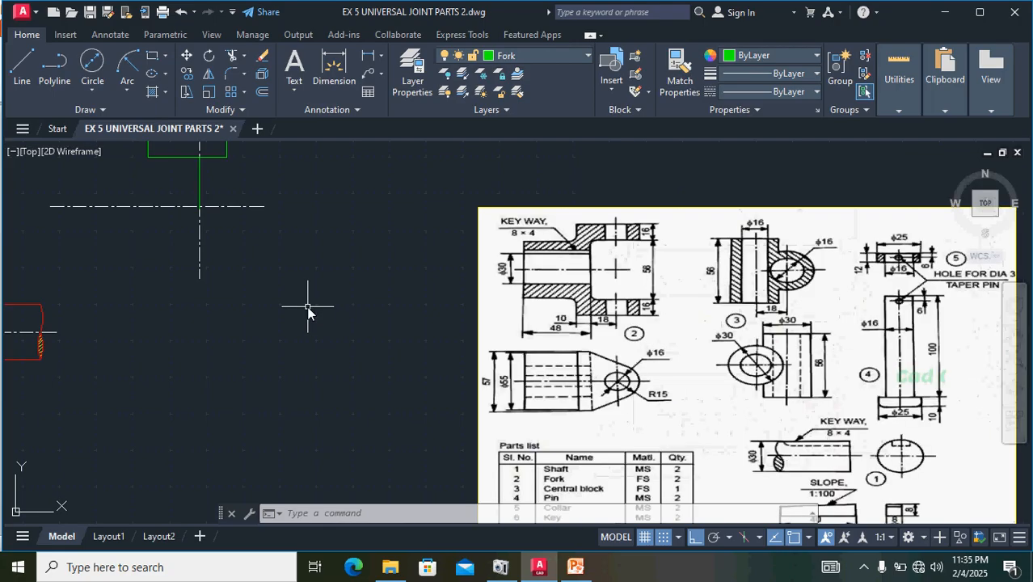
pyautogui.moveTo(282, 292); pyautogui.dragTo(434, 457, button='middle')
pyautogui.scroll(4, 351, 317)
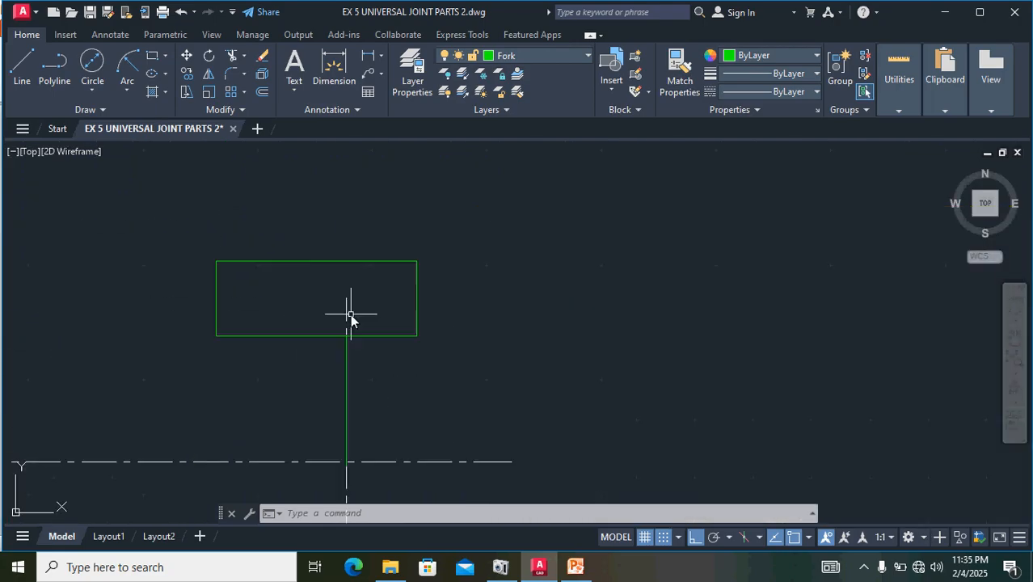
pyautogui.click(347, 302)
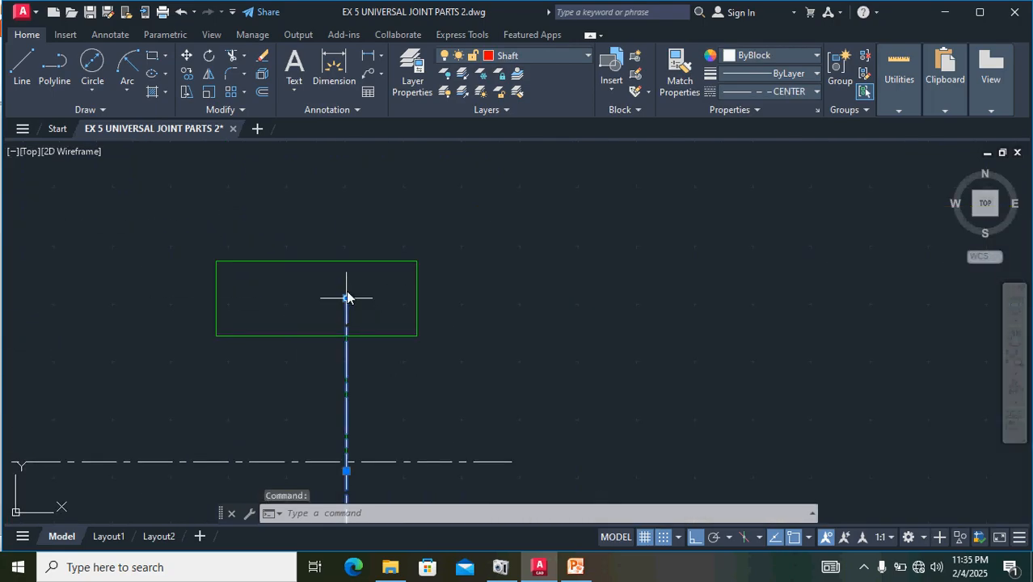
pyautogui.click(347, 298)
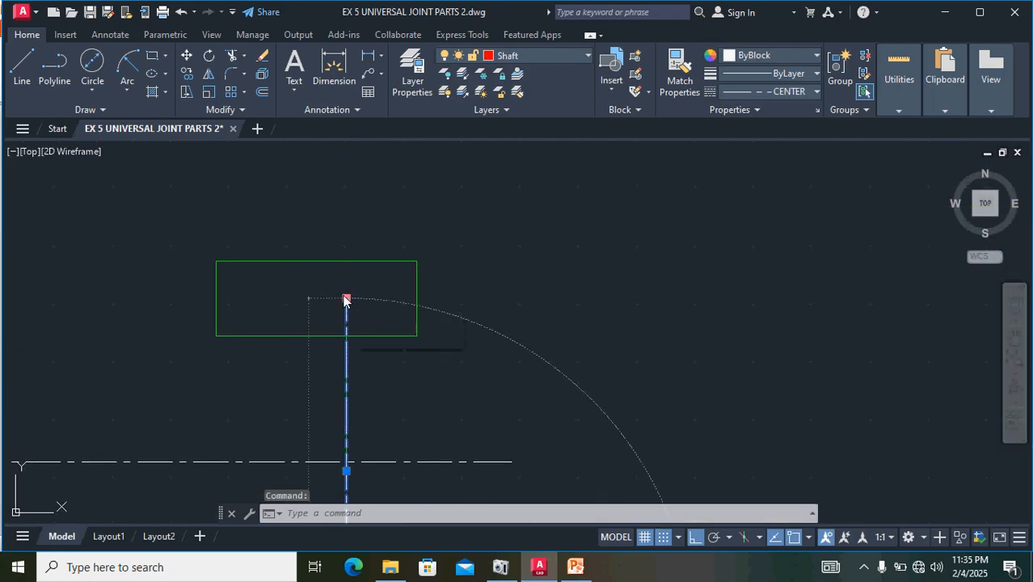
pyautogui.click(328, 173)
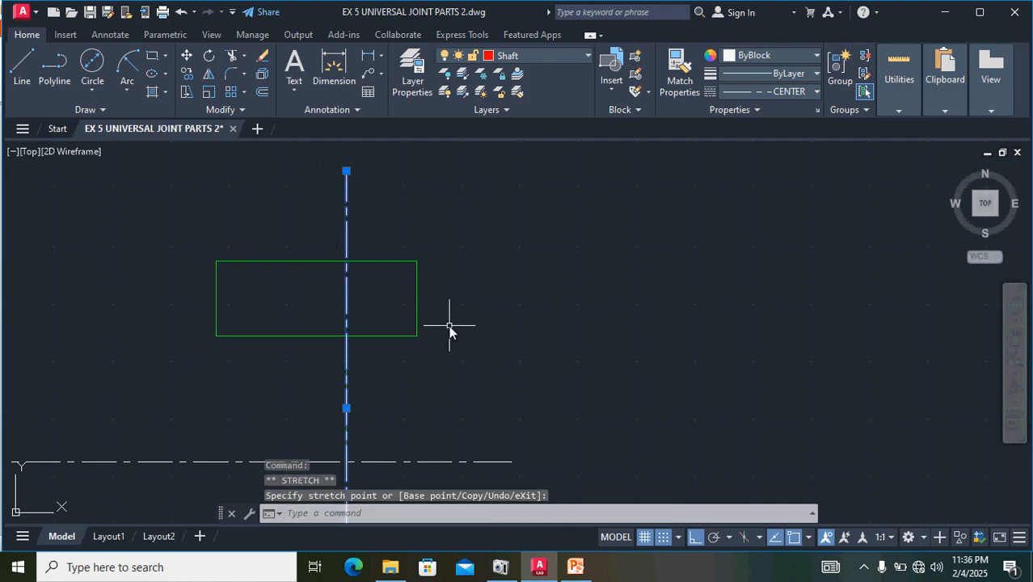
pyautogui.press('Escape')
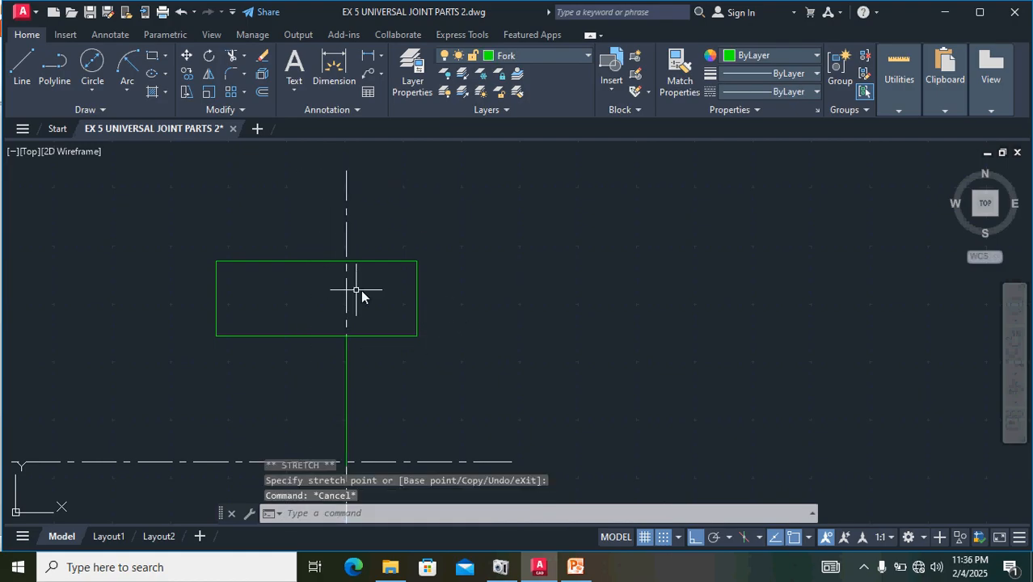
# - Draw a vertical line on the centre line from the arm's lower edge to its upper edge
pyautogui.scroll(-2, 370, 289)
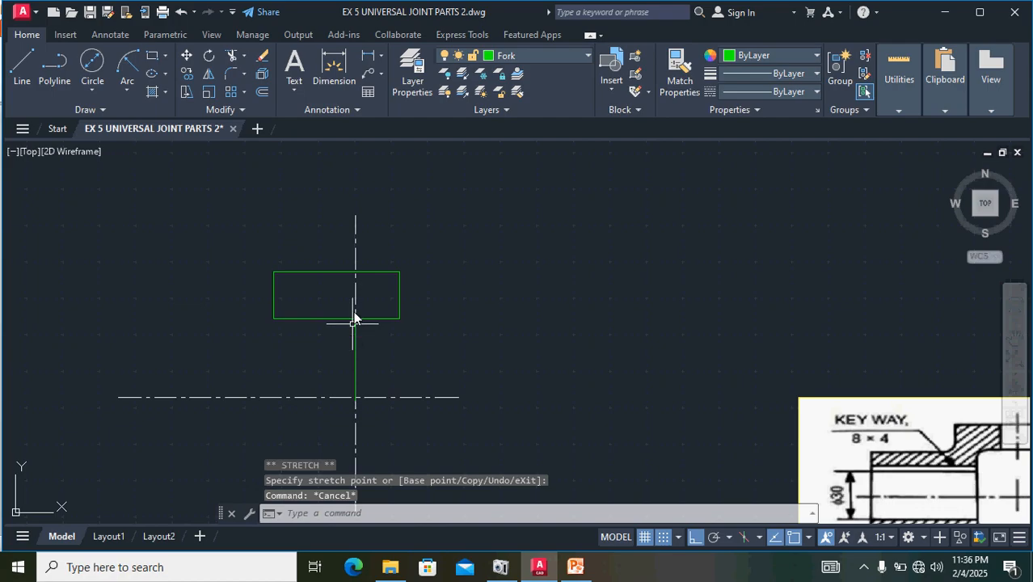
pyautogui.click(25, 73)
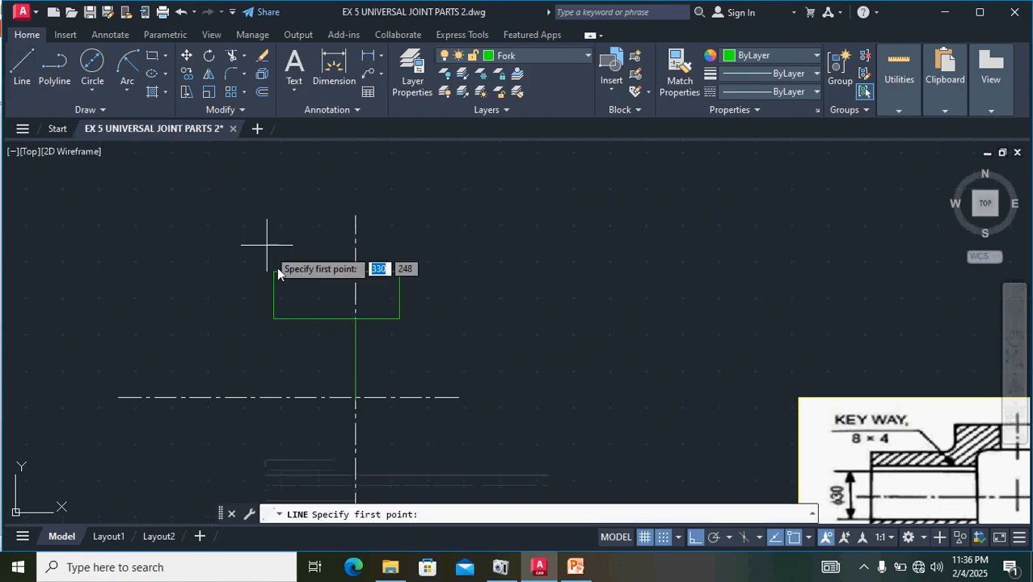
pyautogui.click(355, 319)
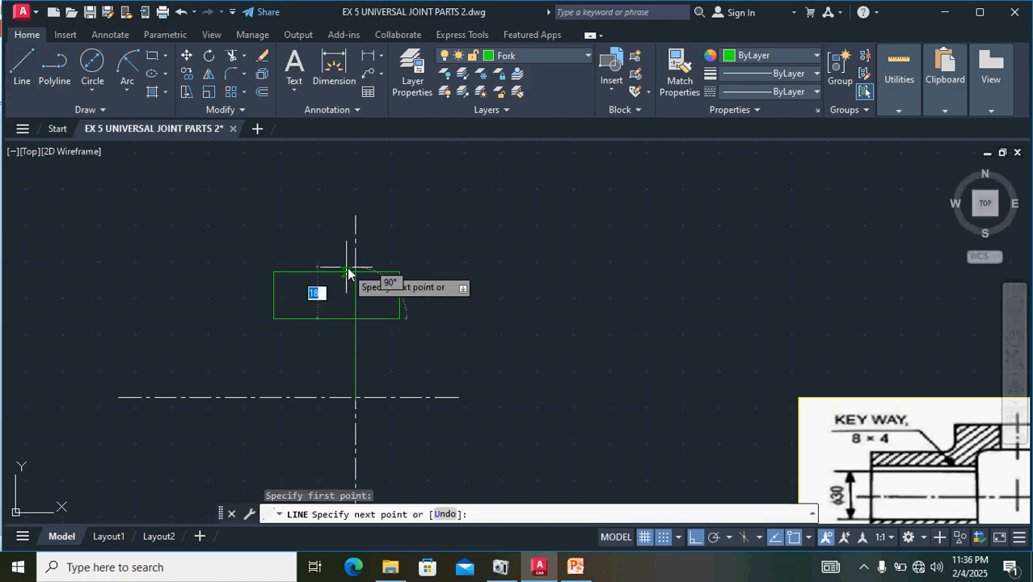
pyautogui.scroll(2, 355, 273)
pyautogui.scroll(2, 355, 273)
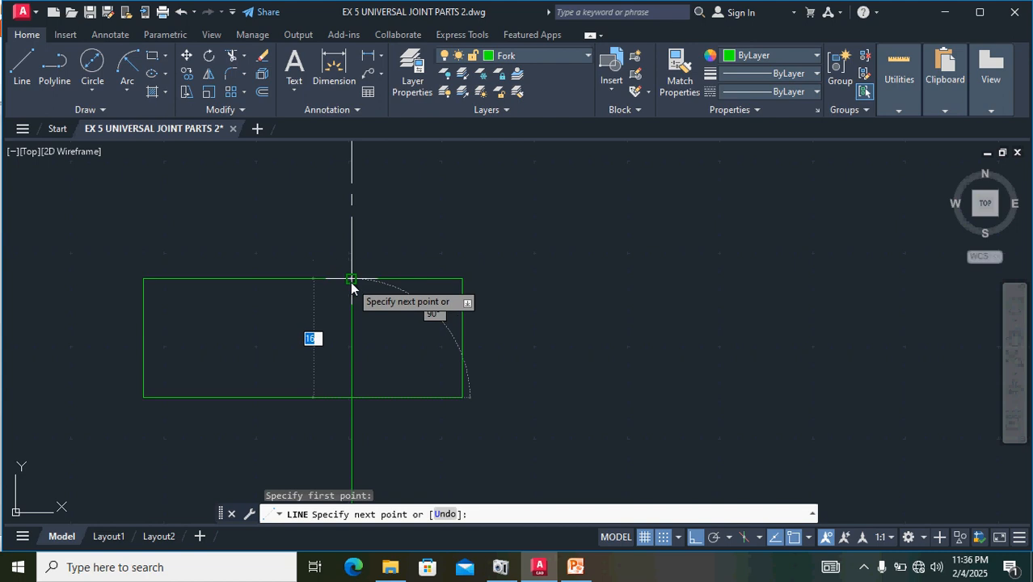
pyautogui.click(352, 279)
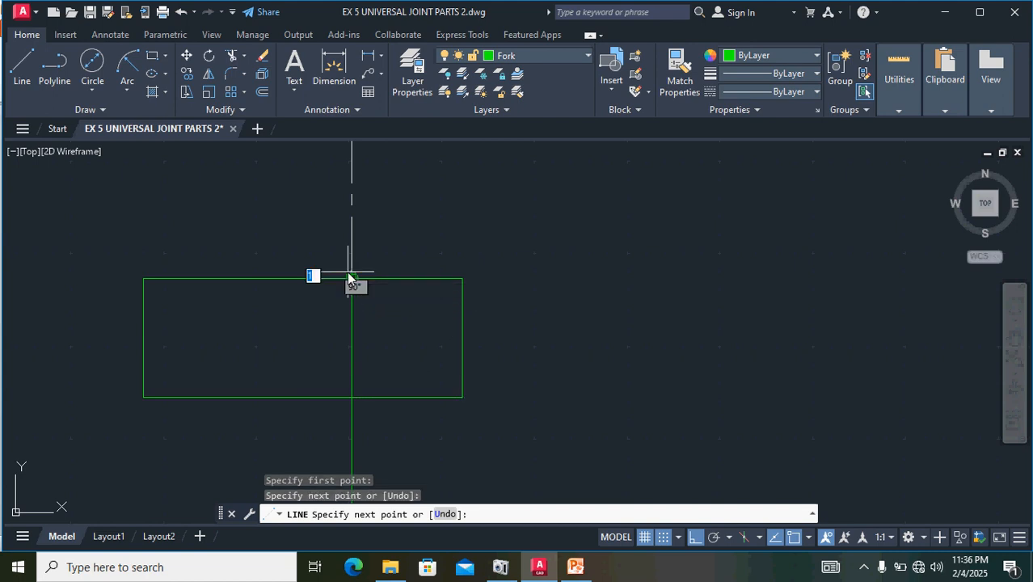
pyautogui.press('Return')
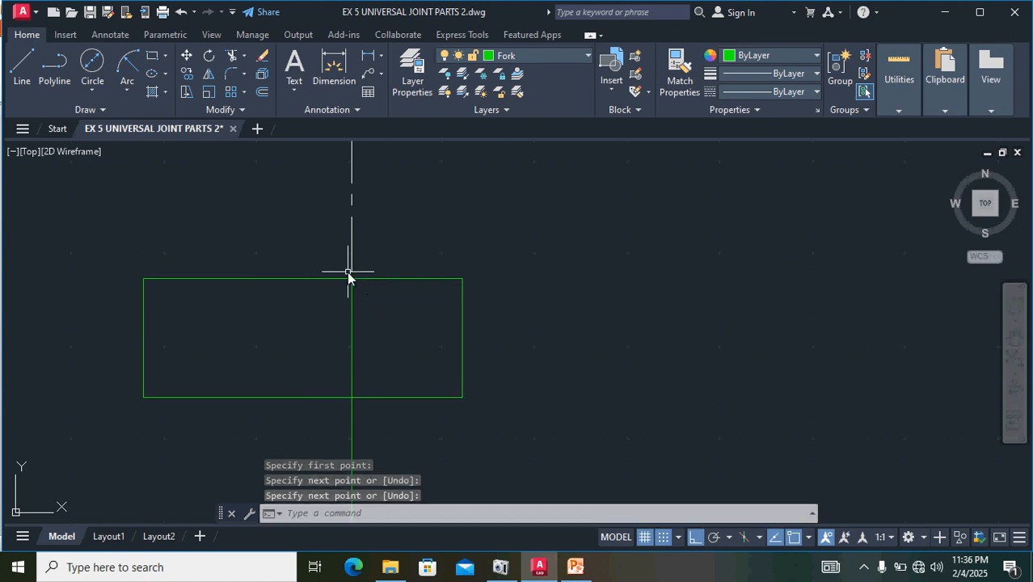
# - Offset the vertical line inside the arm by 8 to both sides for the pin hole's edges
pyautogui.click(352, 316)
pyautogui.click(261, 91)
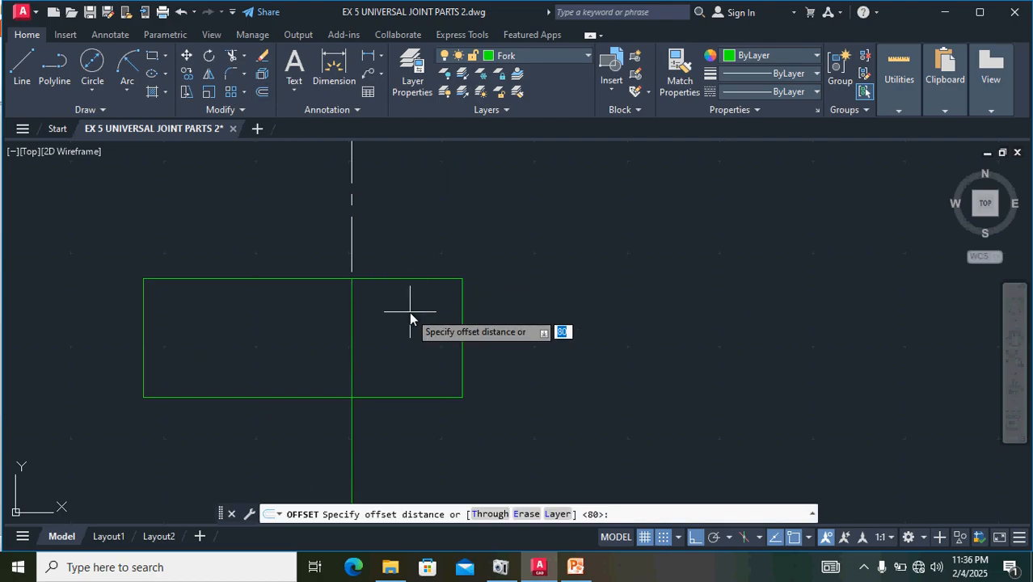
pyautogui.write('8')
pyautogui.press('Return')
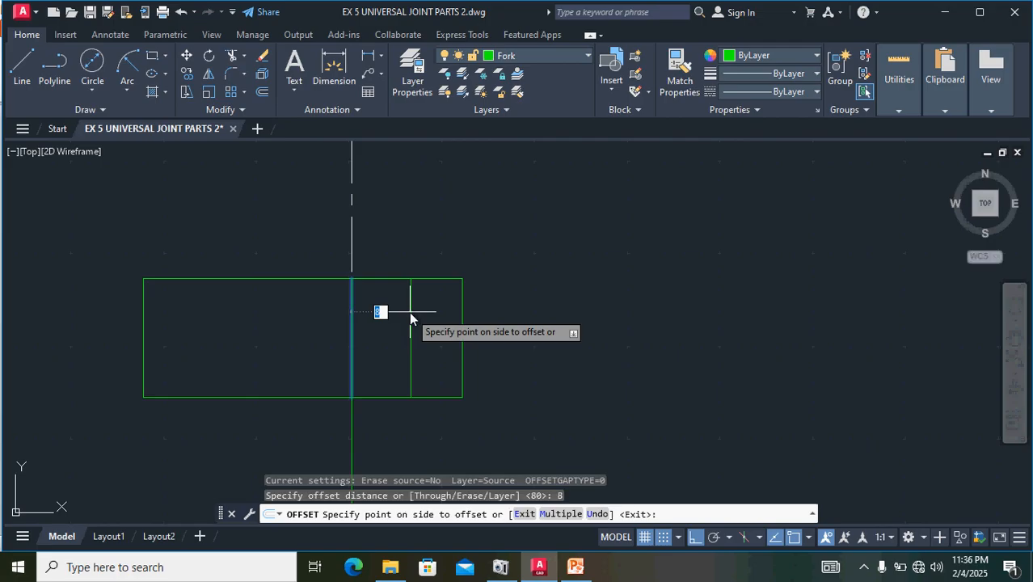
pyautogui.click(410, 312)
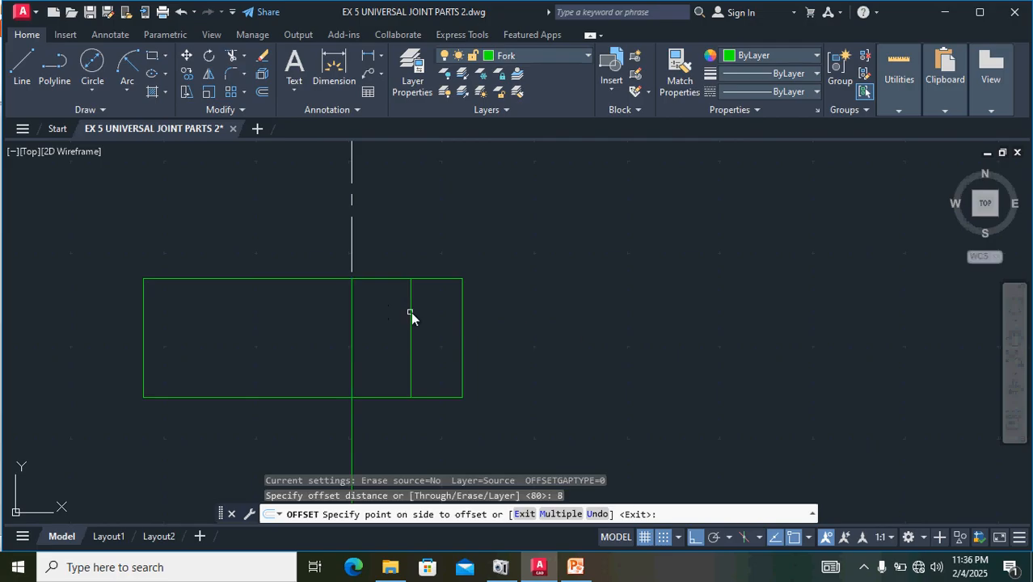
pyautogui.click(351, 321)
pyautogui.click(302, 317)
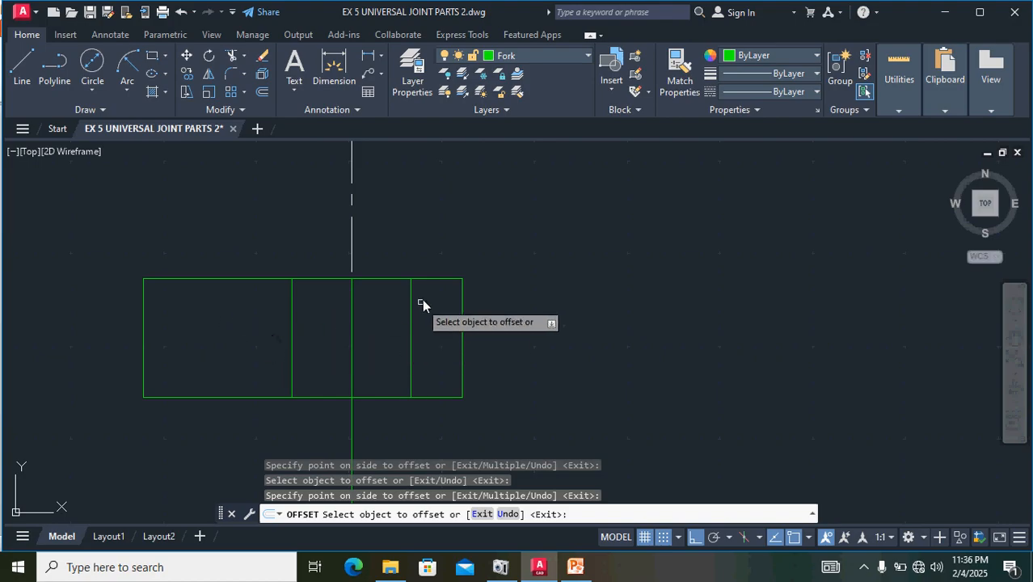
# - End the offset and erase the solid line on the centre line between the pin hole's edges
pyautogui.scroll(-2, 353, 321)
pyautogui.click(353, 323)
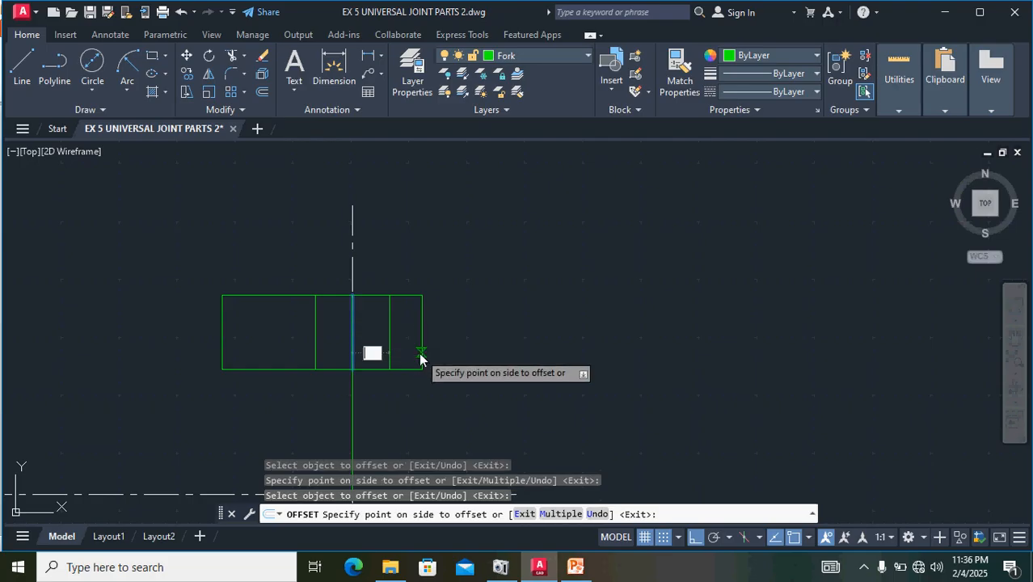
pyautogui.press('Escape')
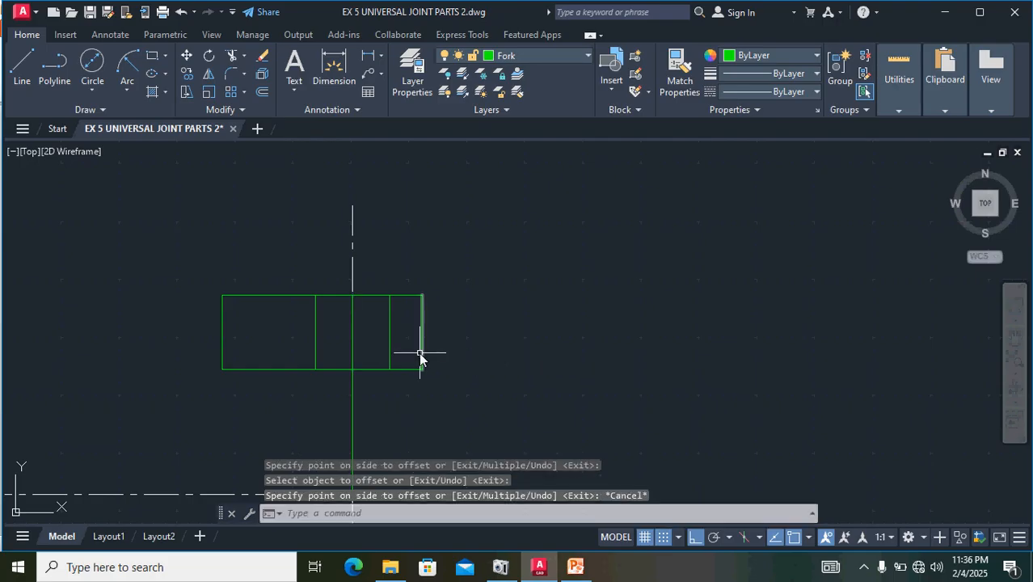
pyautogui.click(352, 318)
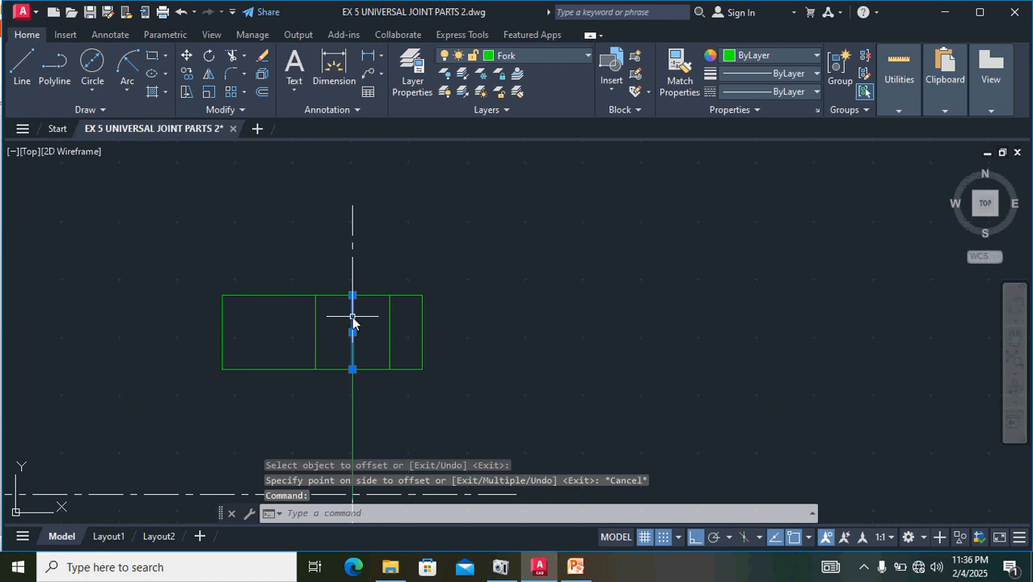
pyautogui.press('Delete')
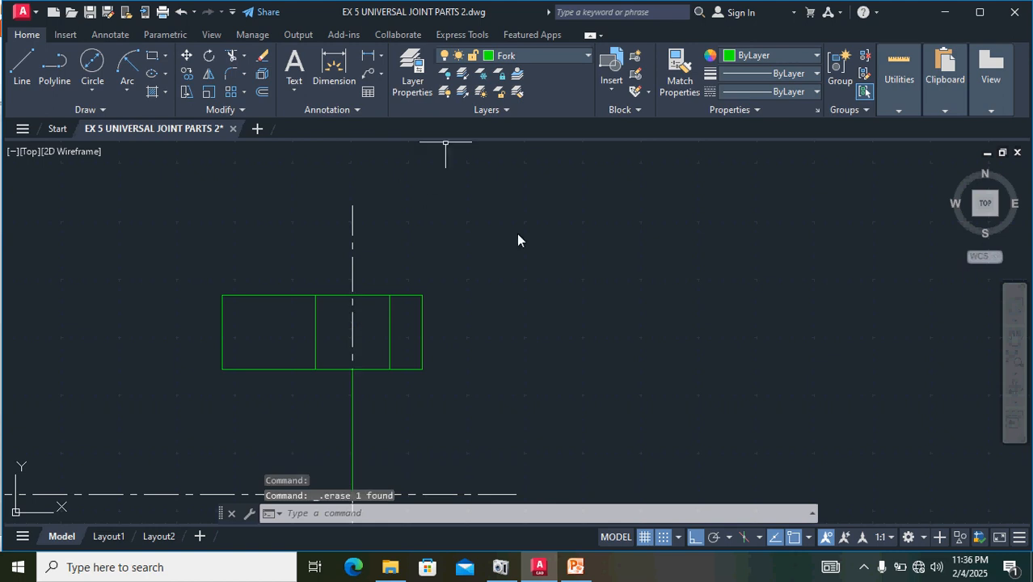
# - Offset the vertical 28 line below the arm by 18 to the left for the fork's inner face
pyautogui.scroll(-2, 477, 314)
pyautogui.moveTo(540, 407); pyautogui.dragTo(553, 296, button='middle')
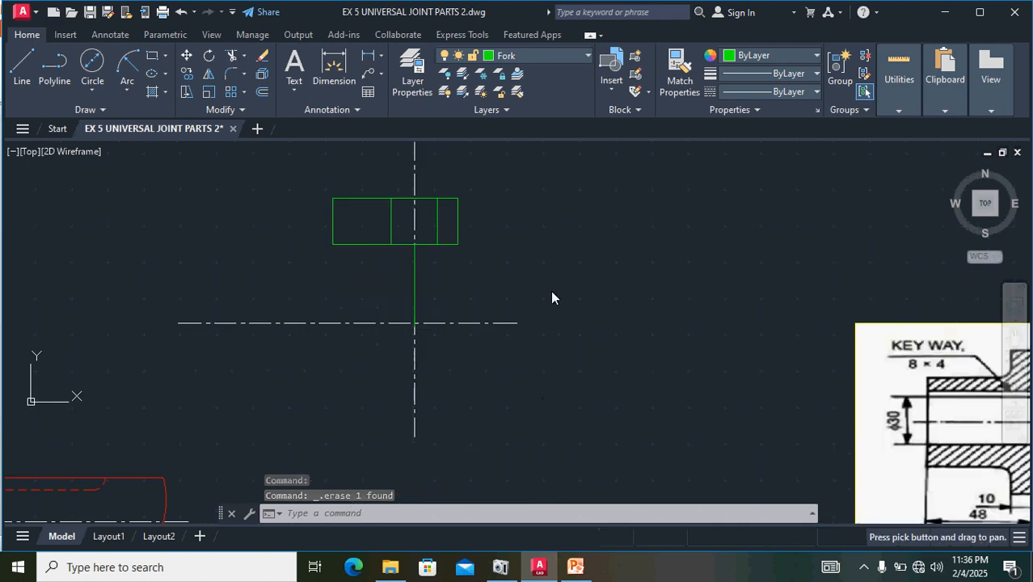
pyautogui.moveTo(742, 387); pyautogui.dragTo(559, 335, button='middle')
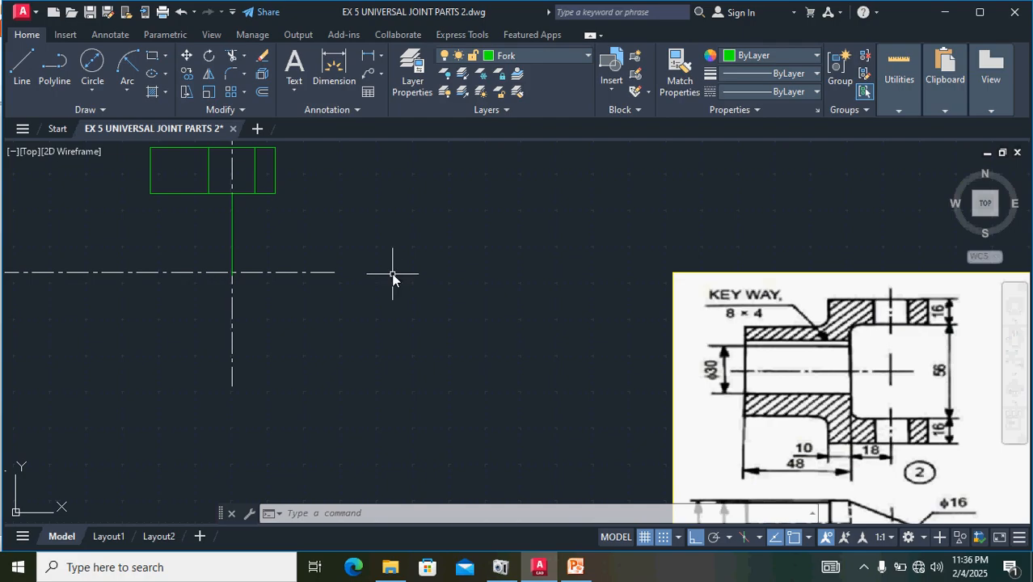
pyautogui.moveTo(397, 277); pyautogui.dragTo(608, 355, button='middle')
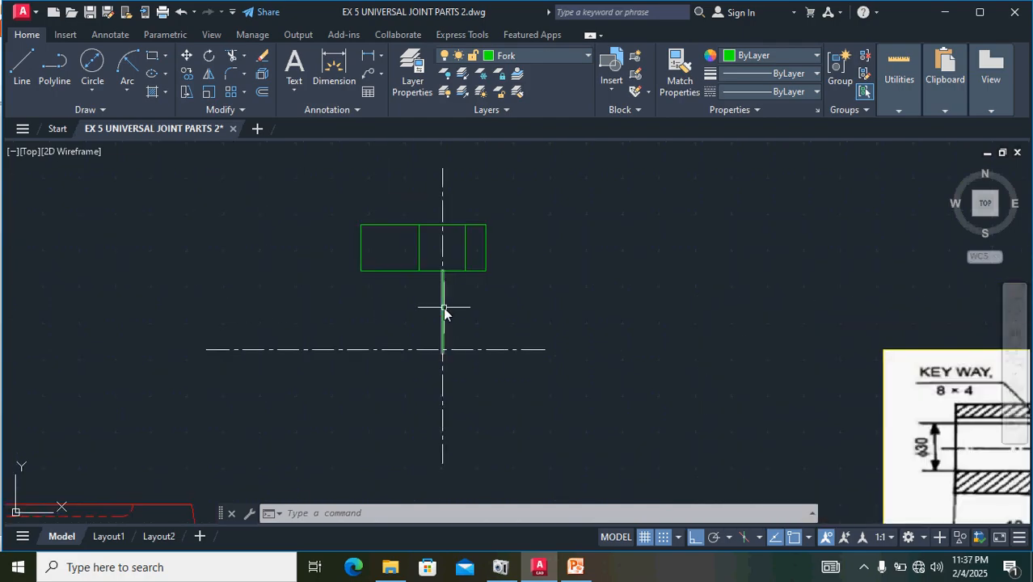
pyautogui.click(443, 303)
pyautogui.click(262, 92)
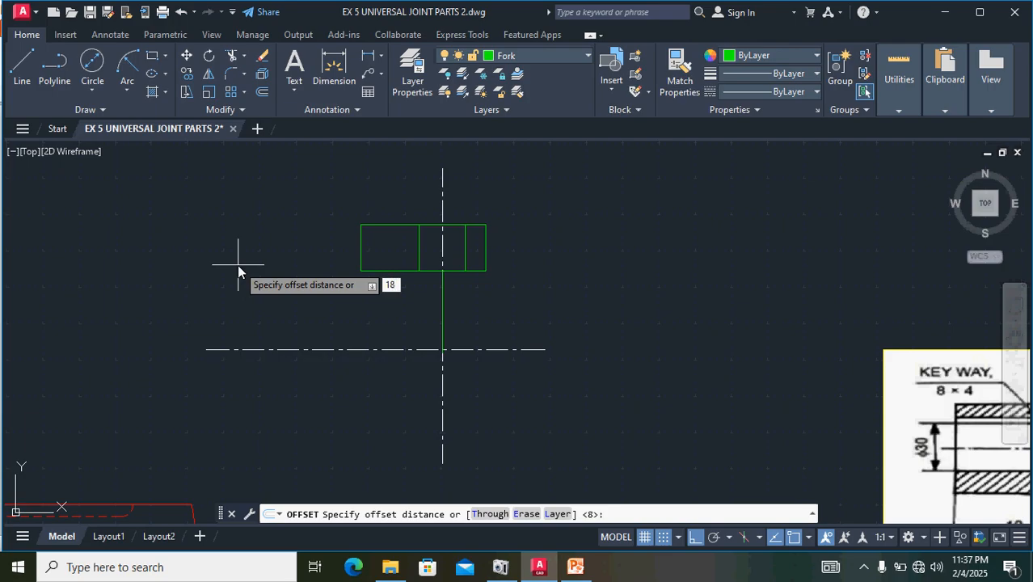
pyautogui.write('18')
pyautogui.press('Return')
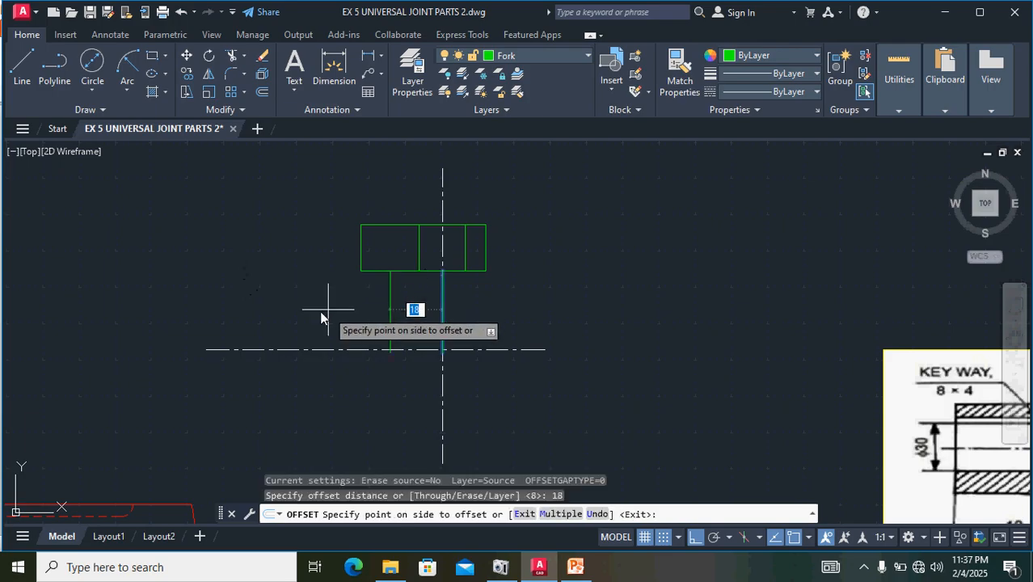
pyautogui.click(274, 311)
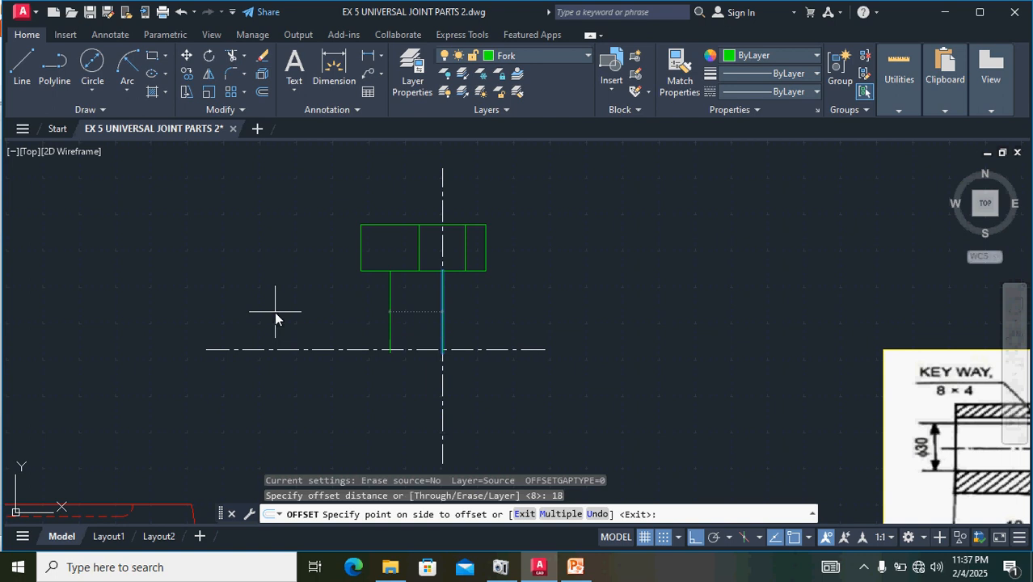
# - Offset the fork's inner face line by 48 to the left for the hub's outer end
pyautogui.moveTo(686, 424); pyautogui.dragTo(431, 352, button='middle')
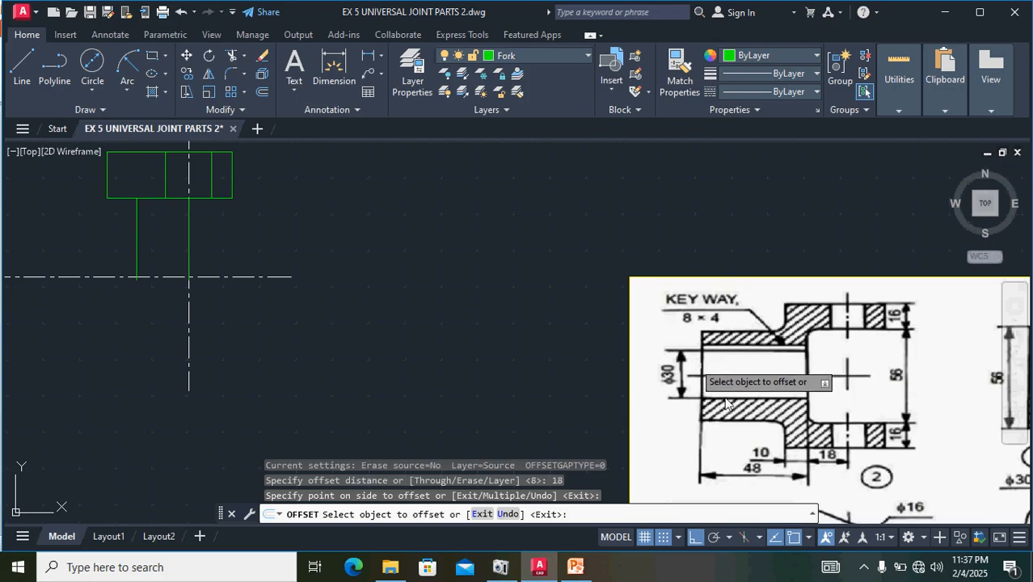
pyautogui.click(136, 241)
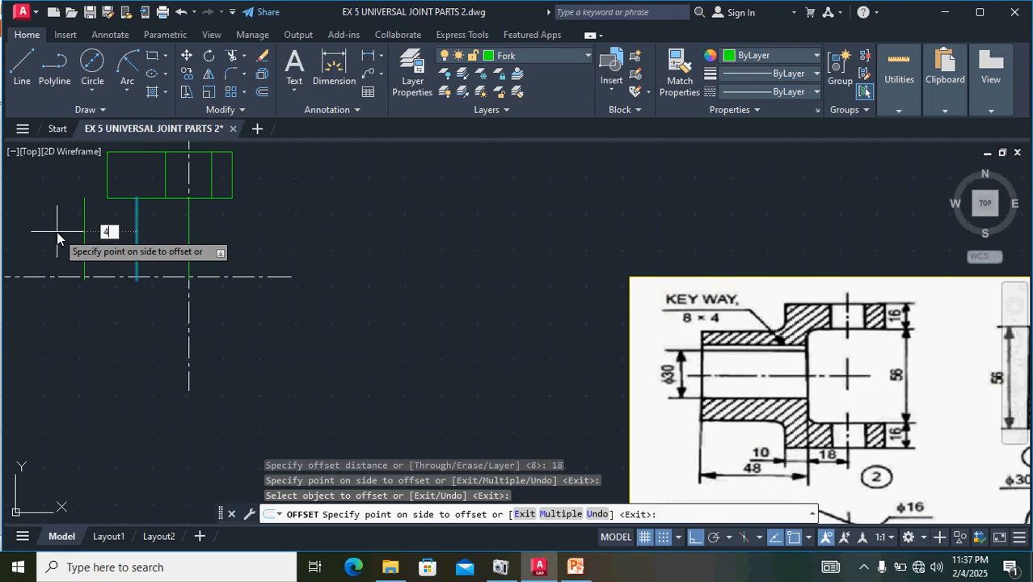
pyautogui.write('48')
pyautogui.press('Return')
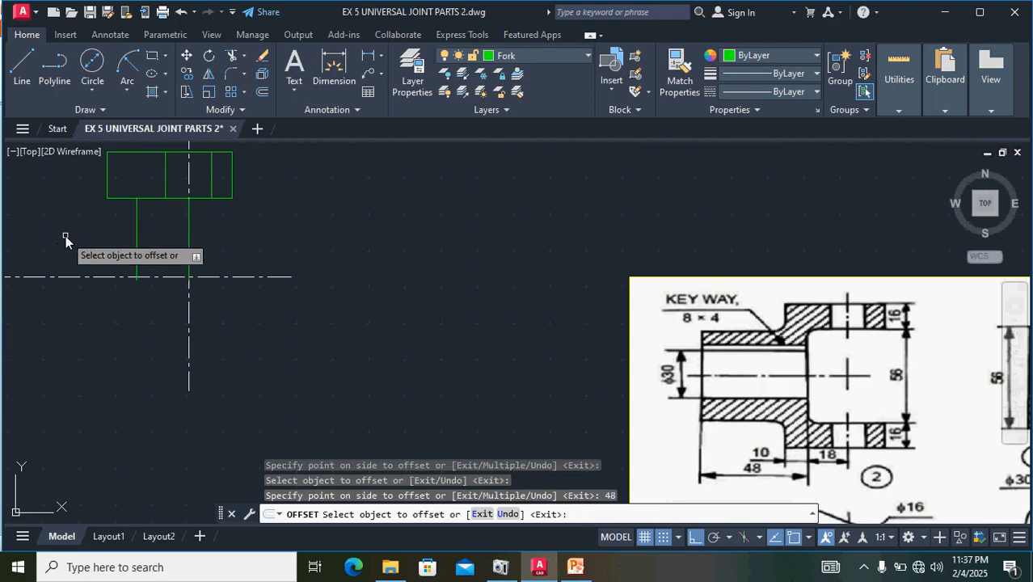
# - End the offset and draw the hub's 38-long upper edge from the top of its outer end line to the arm's lower-left corner
pyautogui.moveTo(66, 237); pyautogui.dragTo(331, 307, button='middle')
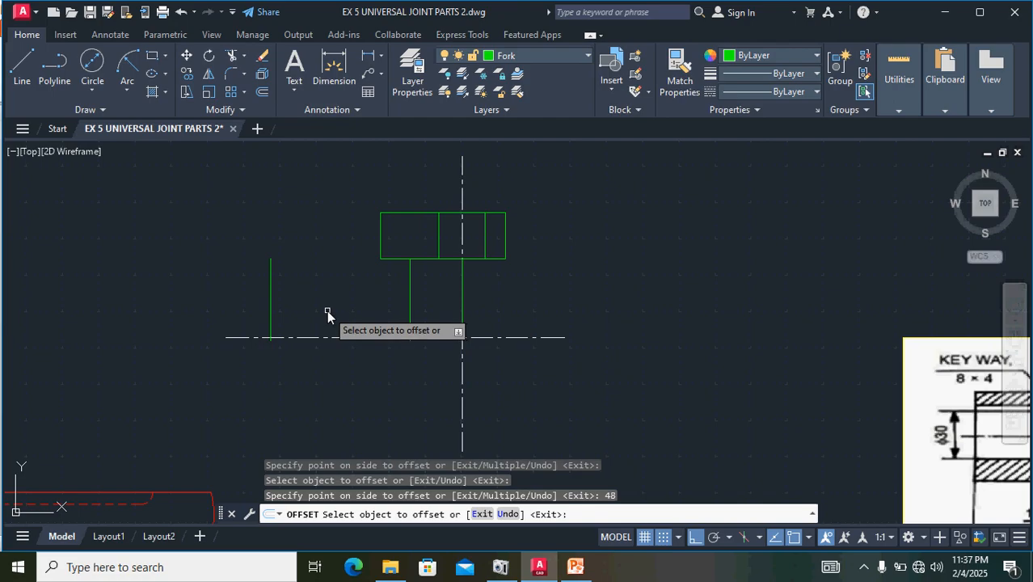
pyautogui.press('Escape')
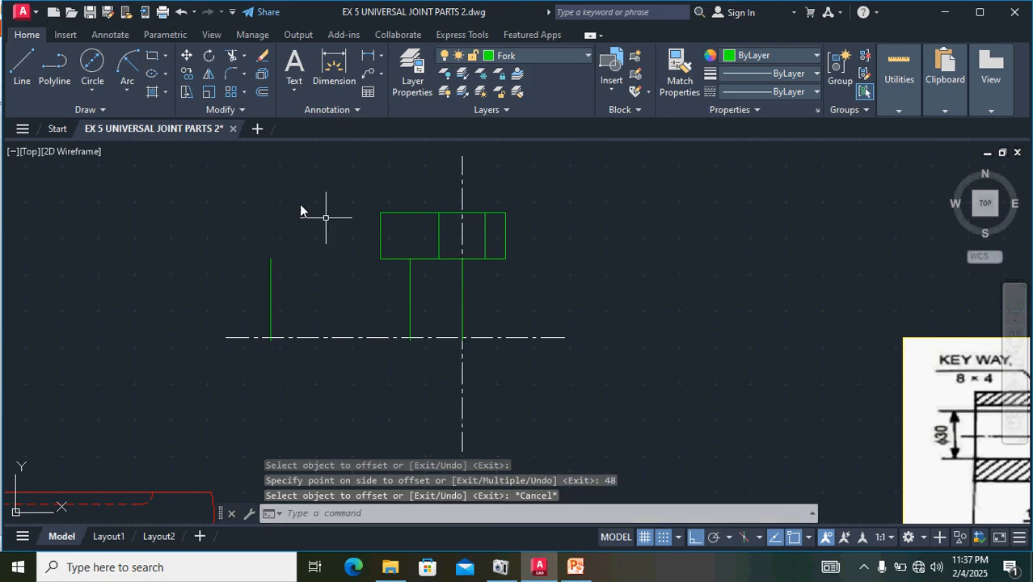
pyautogui.click(23, 58)
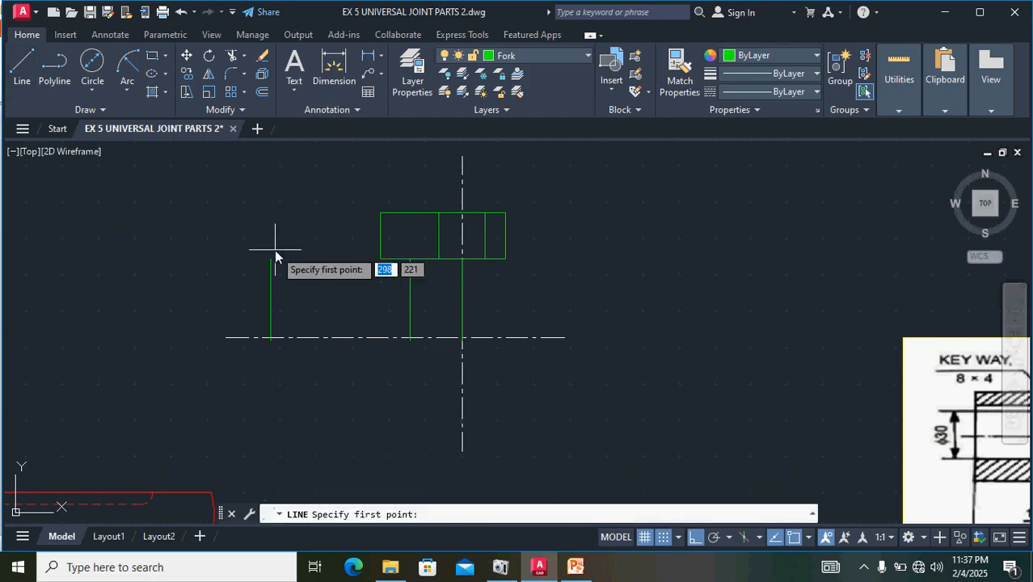
pyautogui.scroll(4, 274, 251)
pyautogui.click(261, 272)
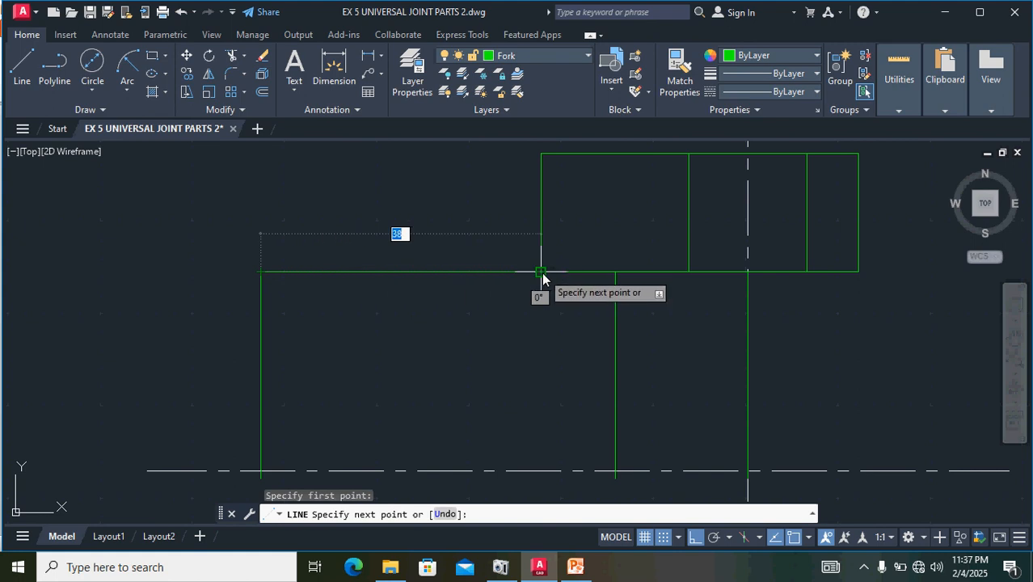
pyautogui.click(540, 273)
pyautogui.press('Return')
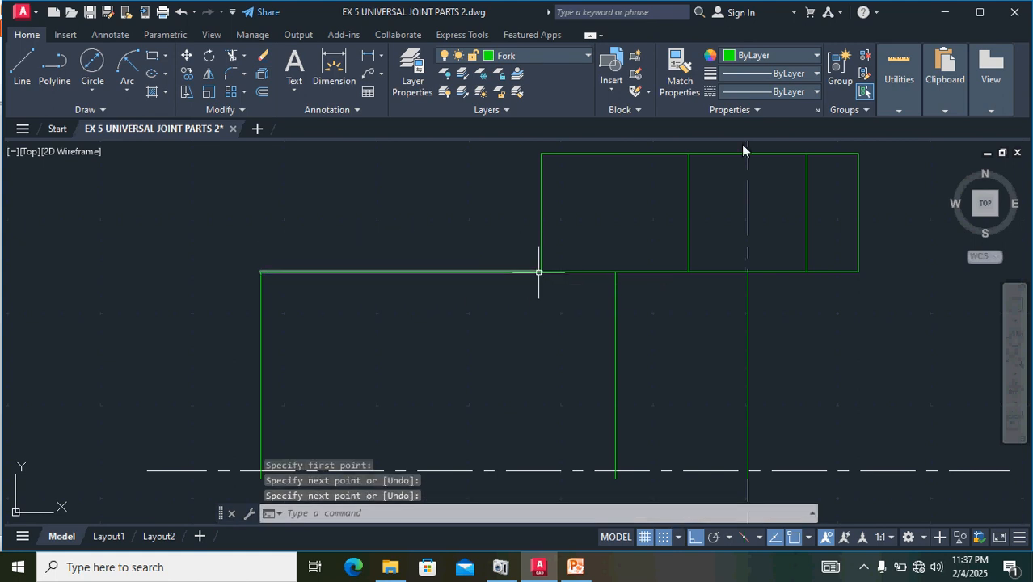
# - Trim the horizontal segment between the arm's left side and the fork's inner face line
pyautogui.scroll(-4, 631, 279)
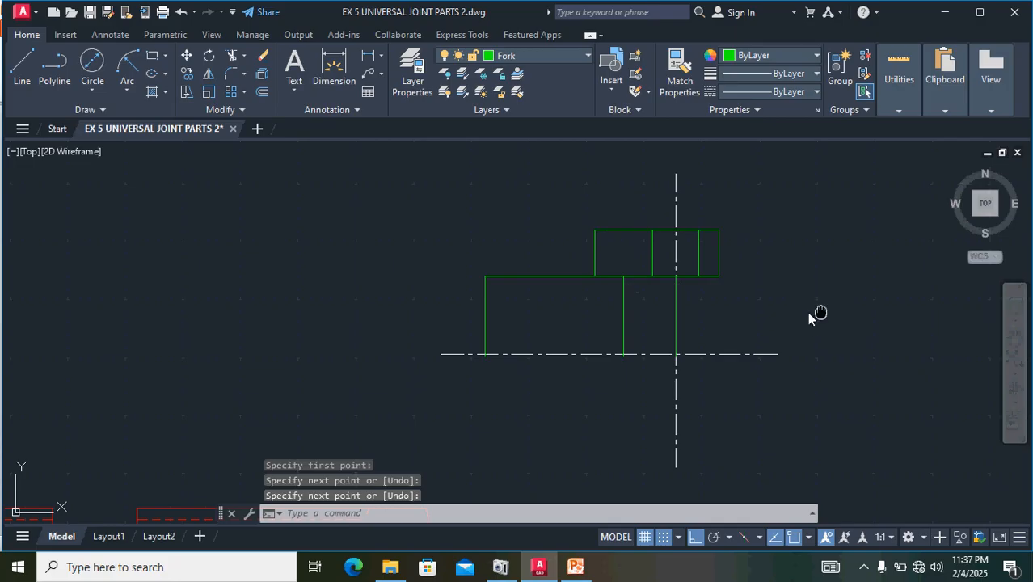
pyautogui.moveTo(808, 313); pyautogui.dragTo(528, 275, button='middle')
pyautogui.scroll(-2, 528, 275)
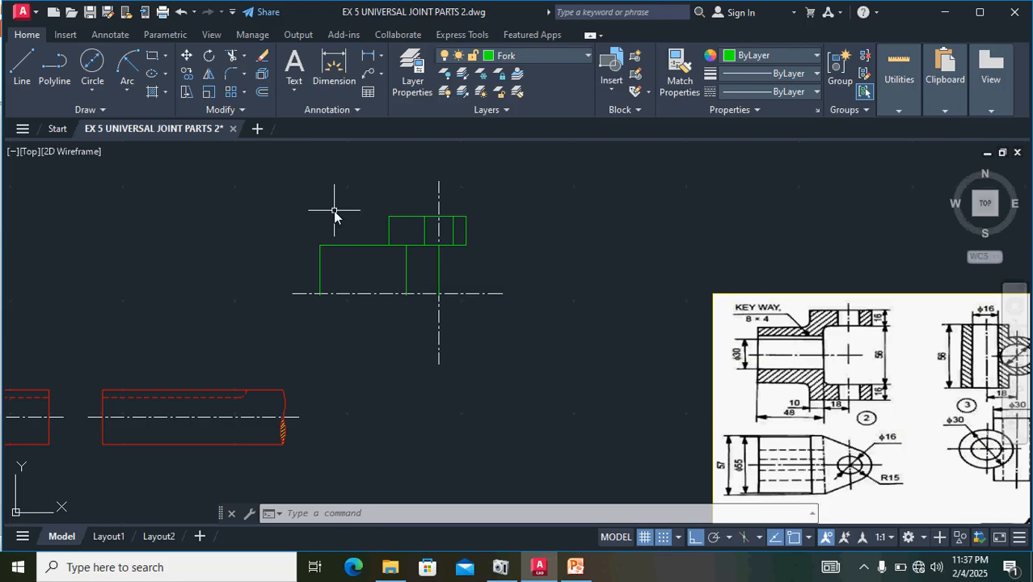
pyautogui.write('TR')
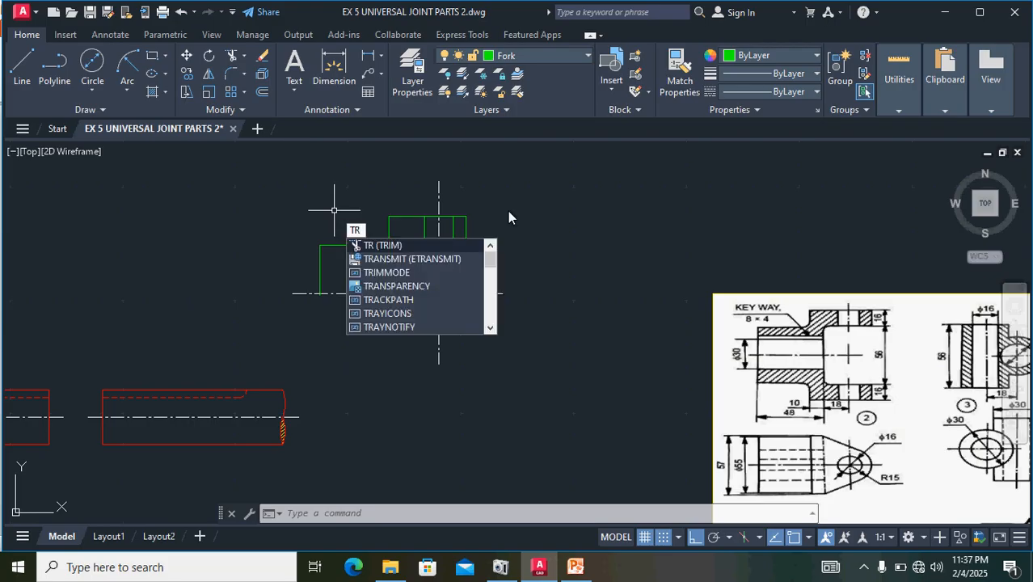
pyautogui.press('Return')
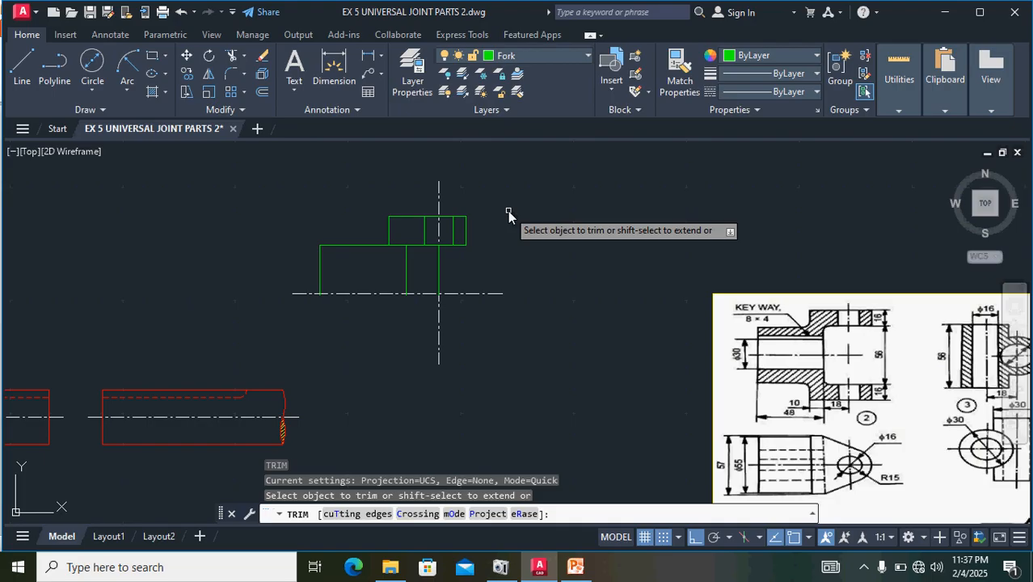
pyautogui.scroll(4, 396, 262)
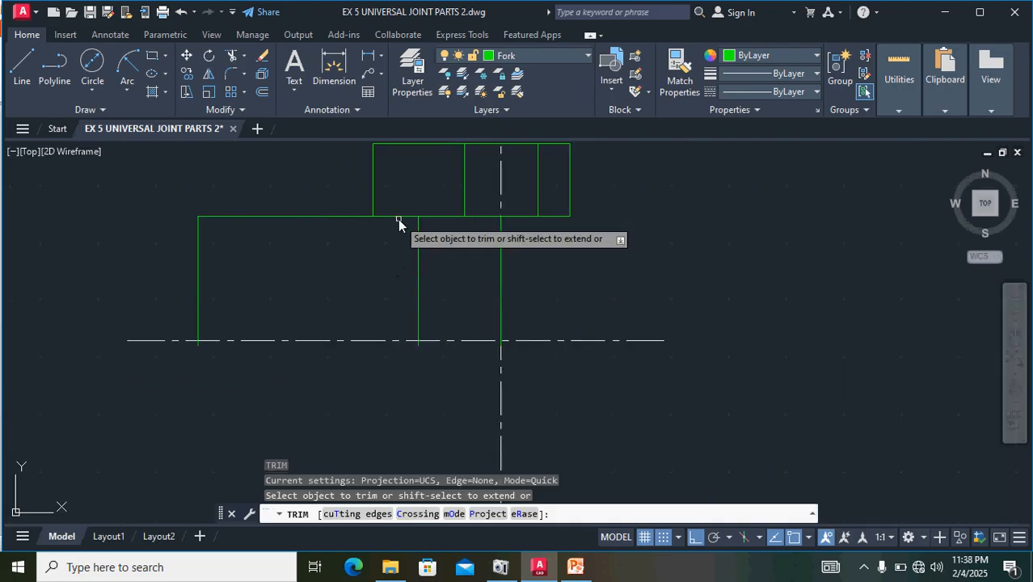
pyautogui.click(396, 216)
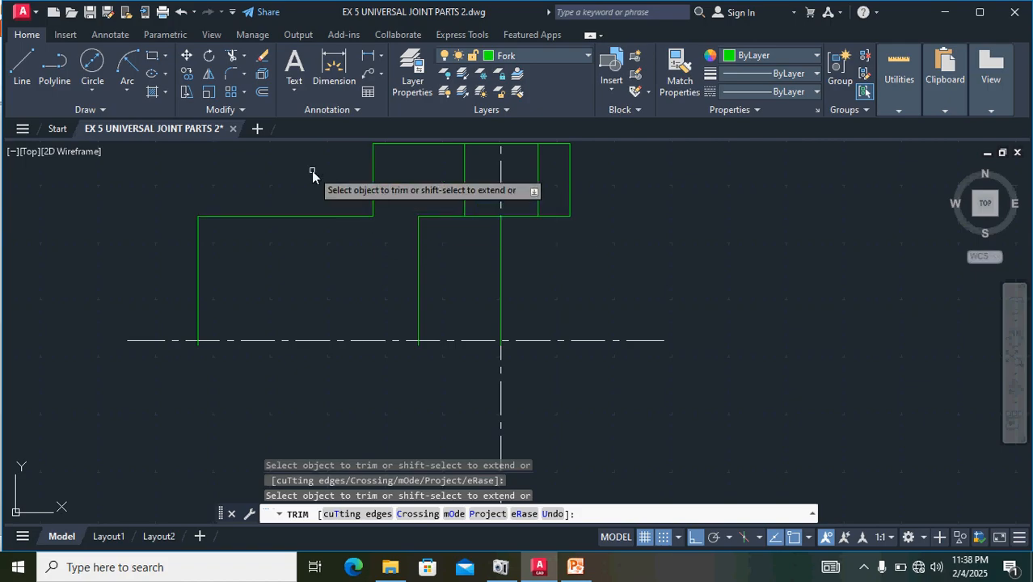
pyautogui.press('Escape')
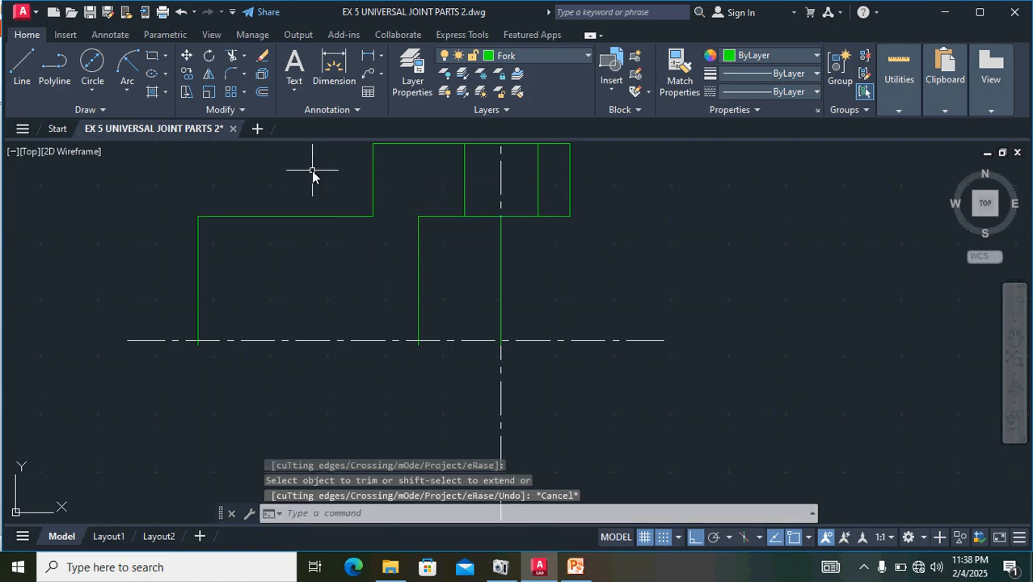
# - Fillet the outer corner between the hub's upper edge and the arm's left side with radius 4
pyautogui.click(235, 76)
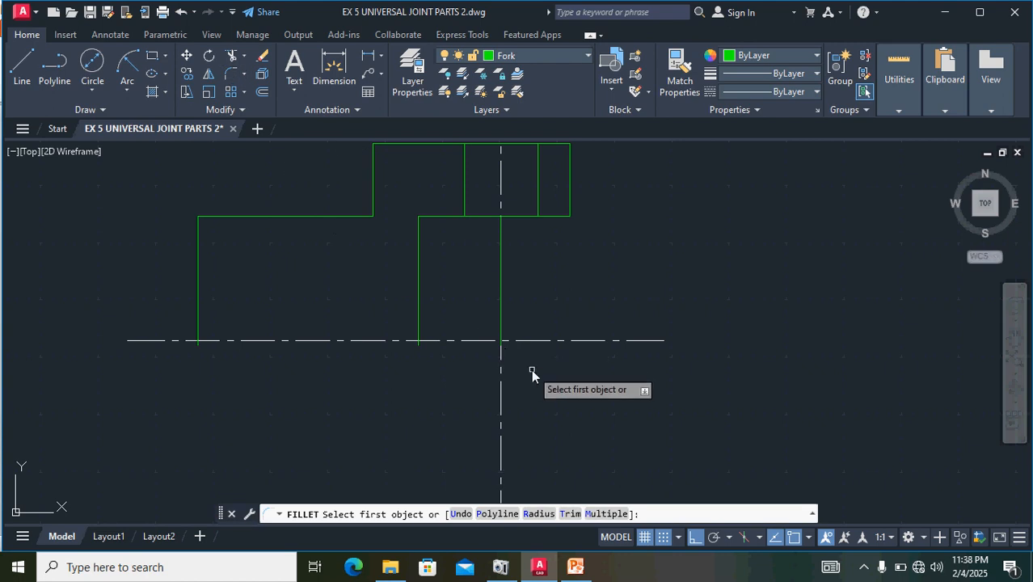
pyautogui.write('r')
pyautogui.press('Return')
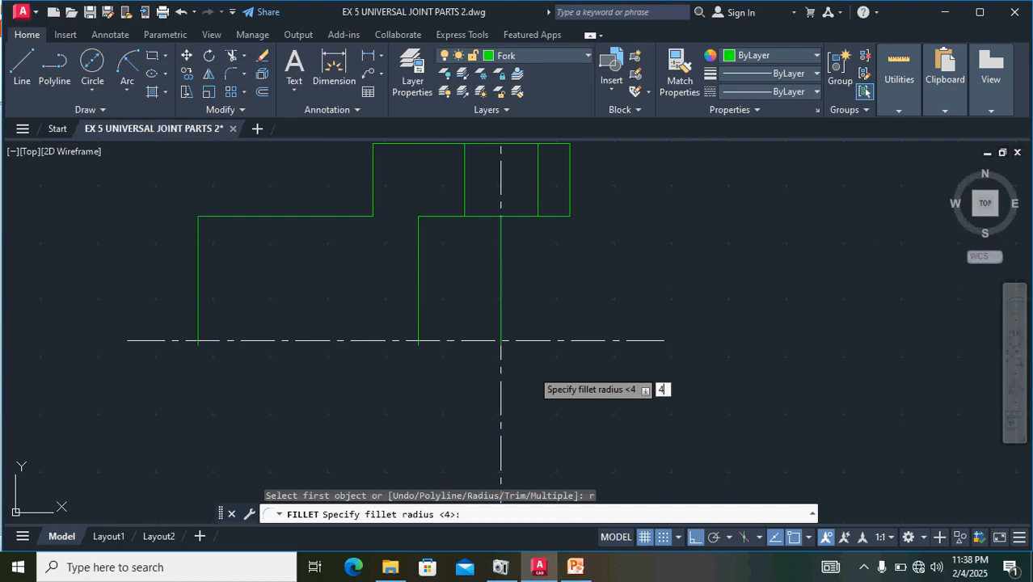
pyautogui.press('Return')
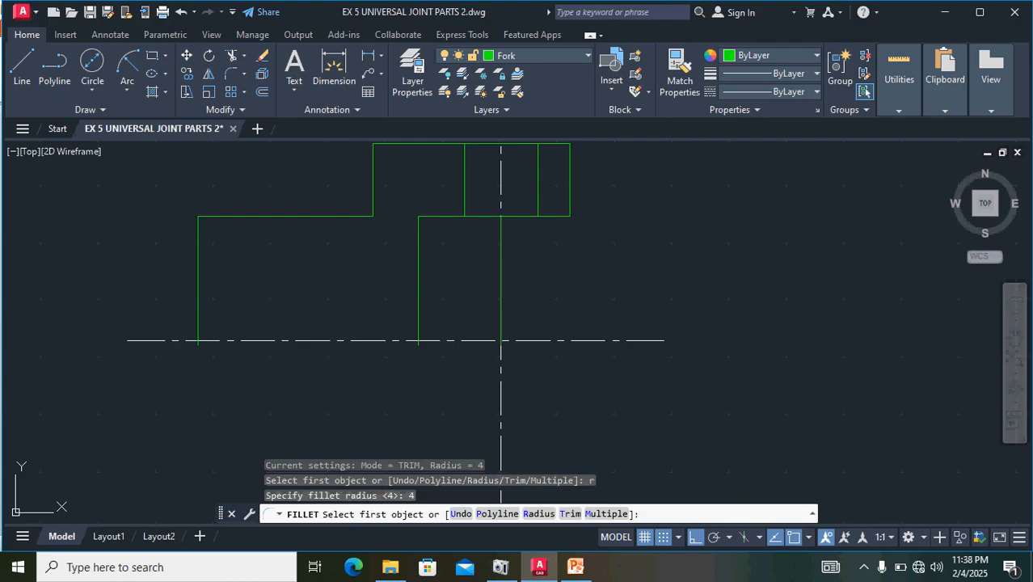
pyautogui.click(355, 216)
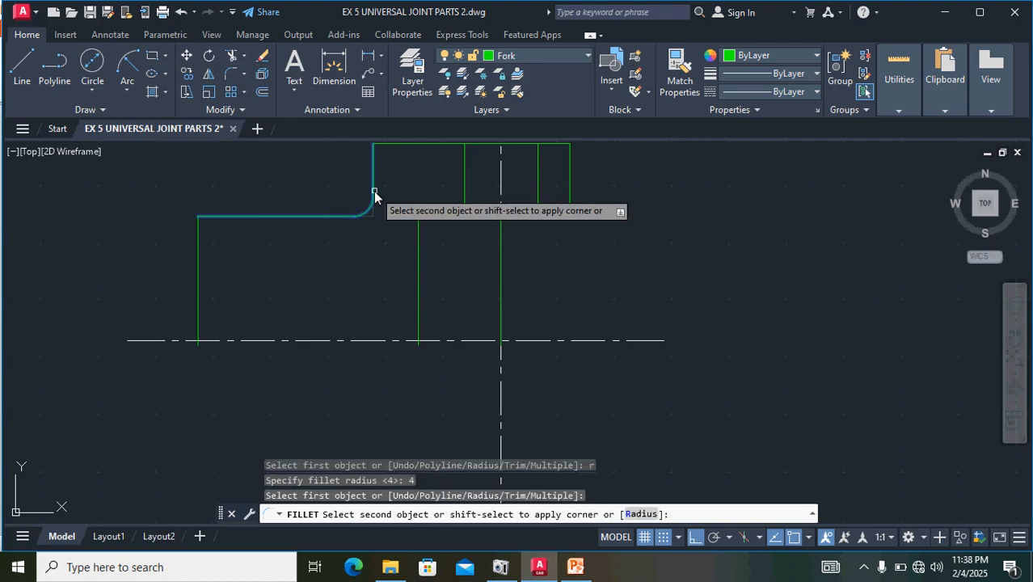
pyautogui.click(374, 194)
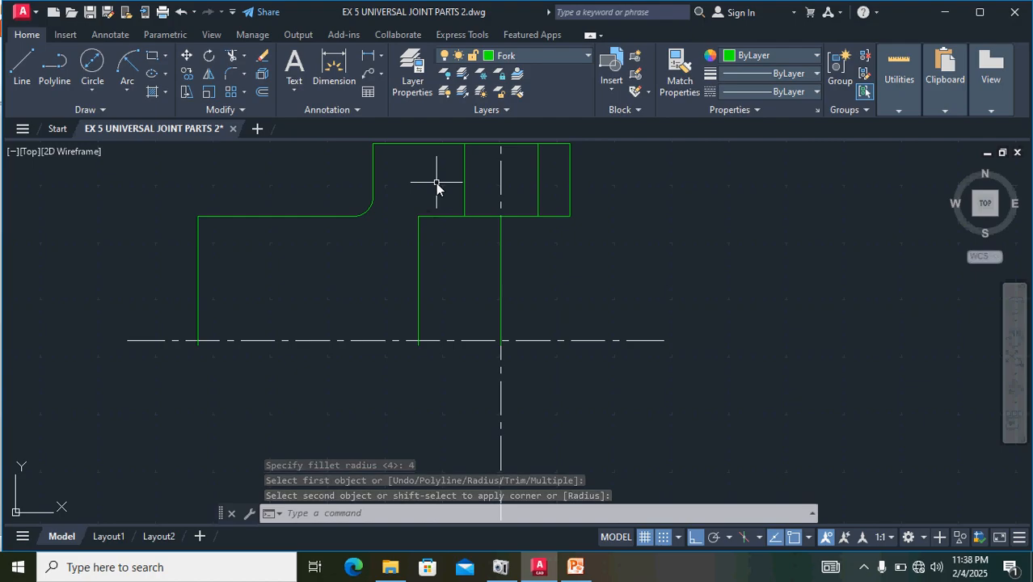
# - Fillet the inner corner between the arm's lower edge and the fork's inner face with radius 4
pyautogui.press('Return')
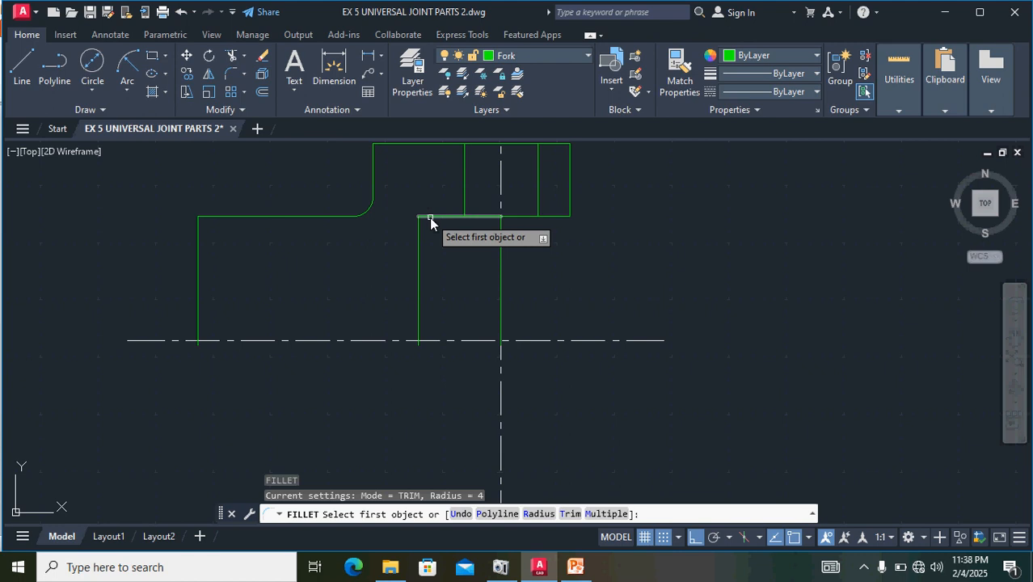
pyautogui.click(430, 217)
pyautogui.click(416, 234)
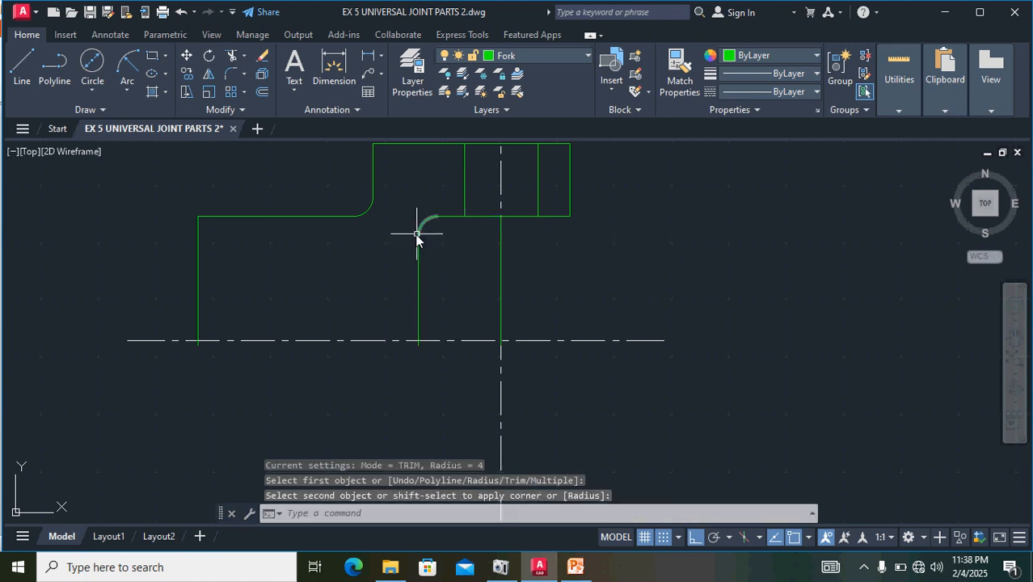
# - Compare the fork outline with the reference and examine where its vertical lines meet the horizontal centre line
pyautogui.scroll(-2, 642, 297)
pyautogui.moveTo(663, 329); pyautogui.dragTo(450, 351, button='middle')
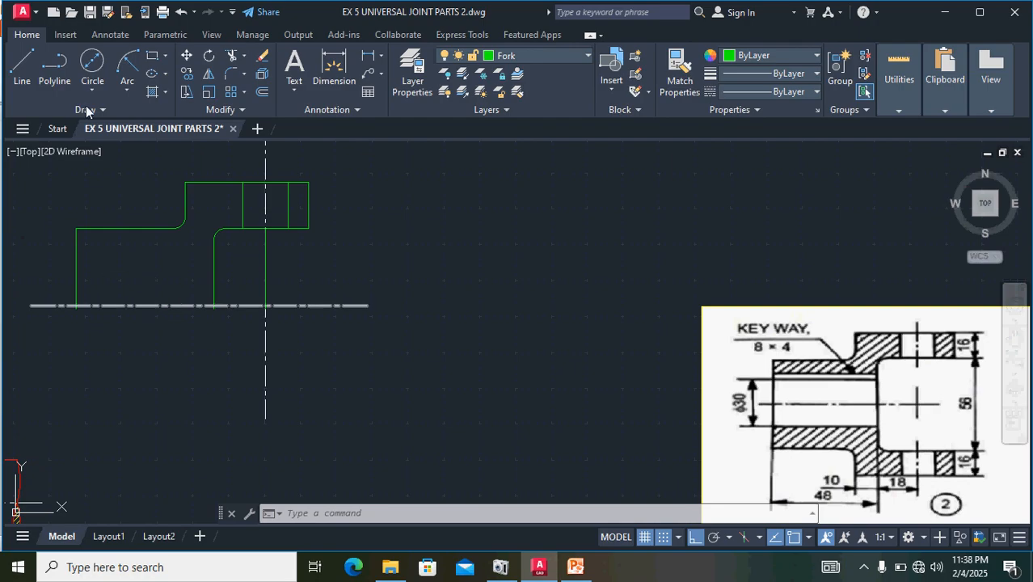
pyautogui.scroll(2, 78, 304)
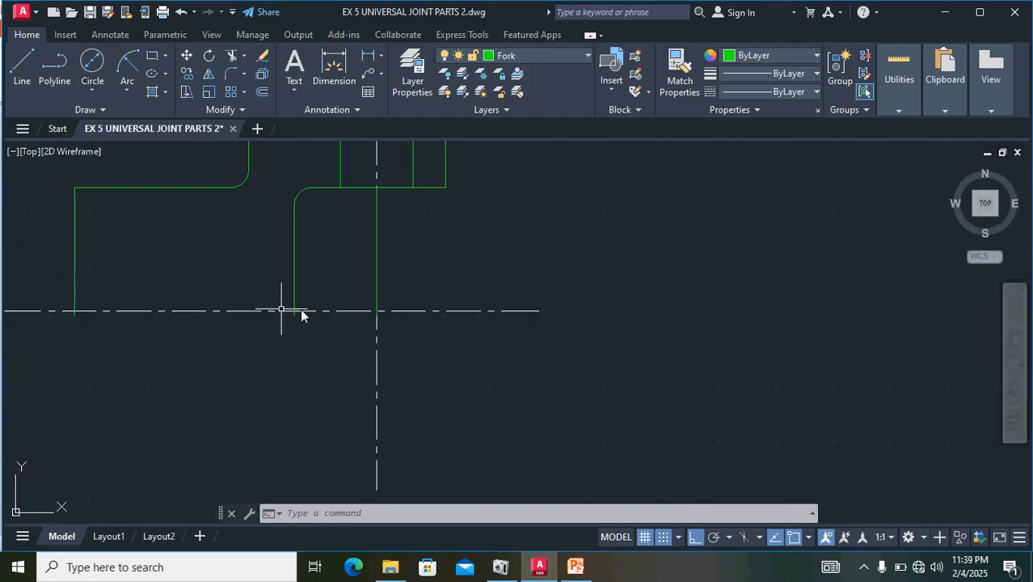
pyautogui.scroll(2, 333, 304)
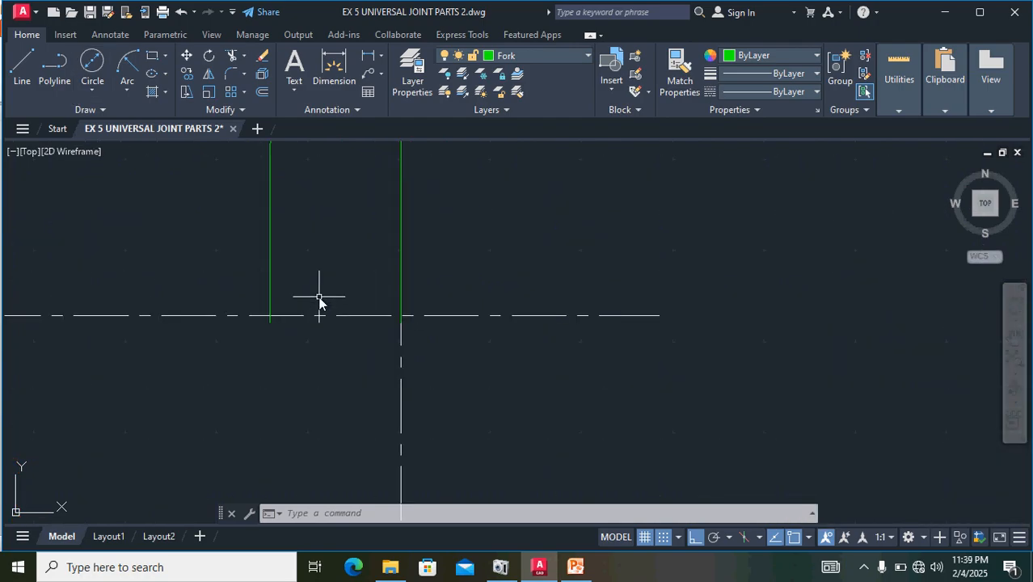
pyautogui.scroll(2, 381, 306)
pyautogui.scroll(-2, 399, 292)
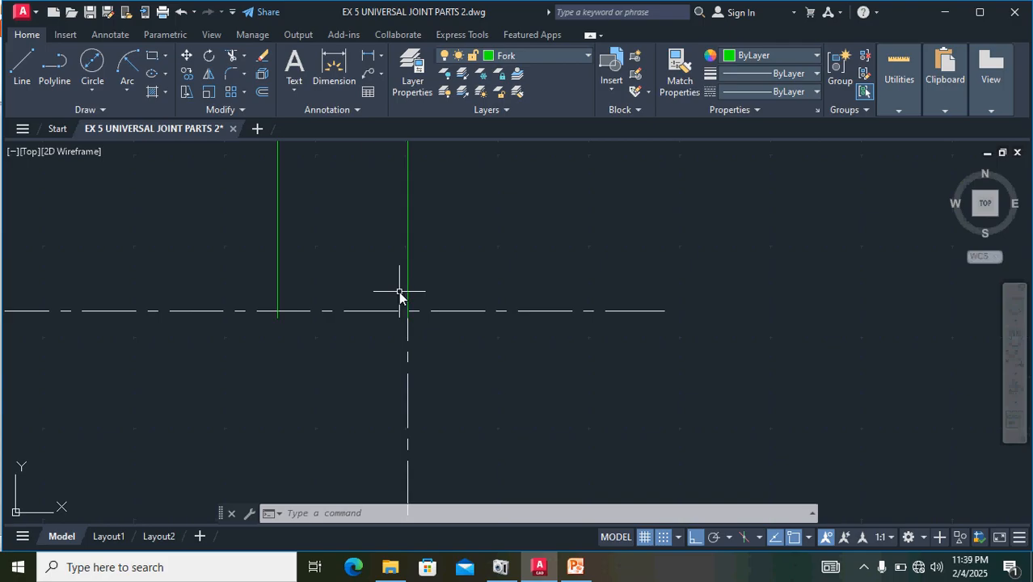
pyautogui.scroll(-2, 354, 260)
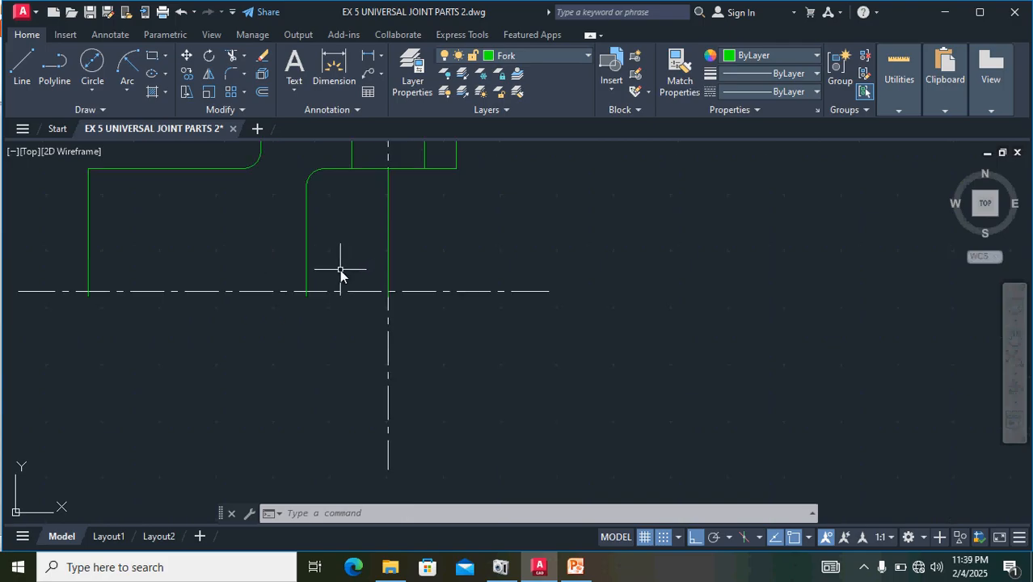
pyautogui.scroll(-2, 458, 247)
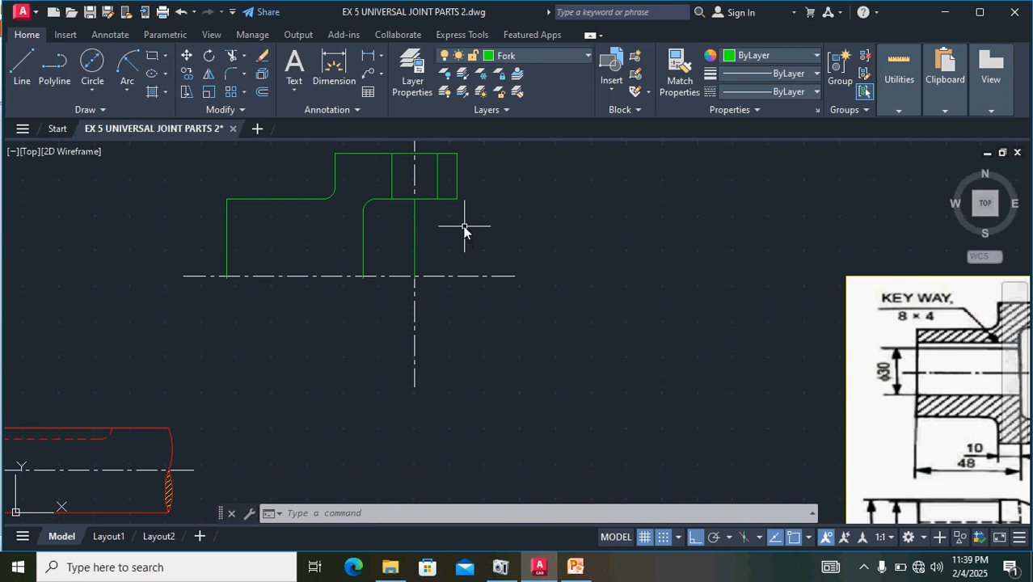
# - Move the fork outline and its vertical centre line up so the inner face's lower end sits on the horizontal centre line
pyautogui.press('Escape')
pyautogui.moveTo(463, 233)
pyautogui.mouseDown()
pyautogui.moveTo(299, 154)
pyautogui.moveTo(198, 208)
pyautogui.mouseUp()
pyautogui.moveTo(508, 196)
pyautogui.mouseDown()
pyautogui.moveTo(327, 145)
pyautogui.moveTo(331, 174)
pyautogui.mouseUp()
pyautogui.scroll(5, 451, 213)
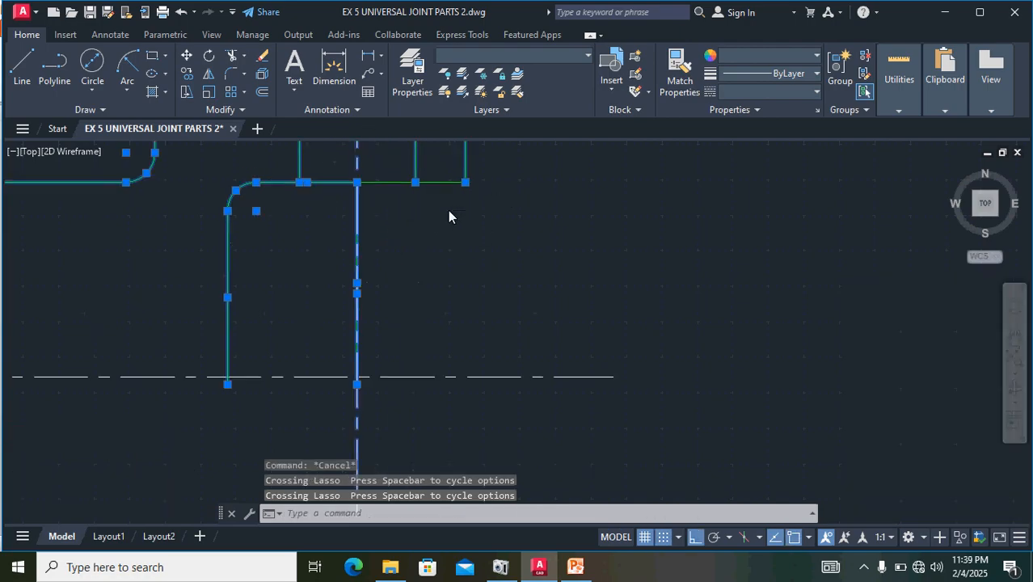
pyautogui.moveTo(528, 226); pyautogui.dragTo(273, 148)
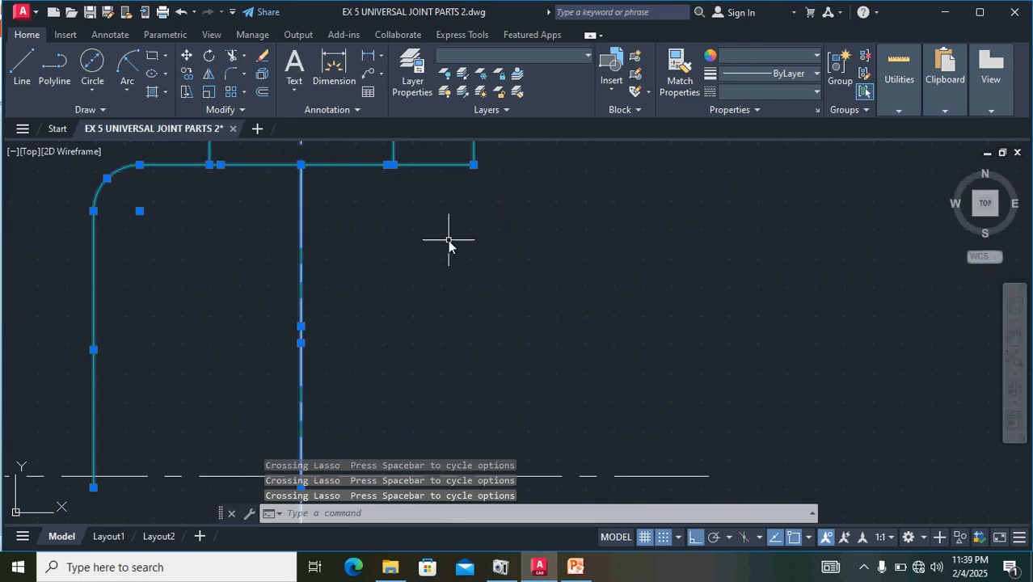
pyautogui.scroll(-3, 446, 247)
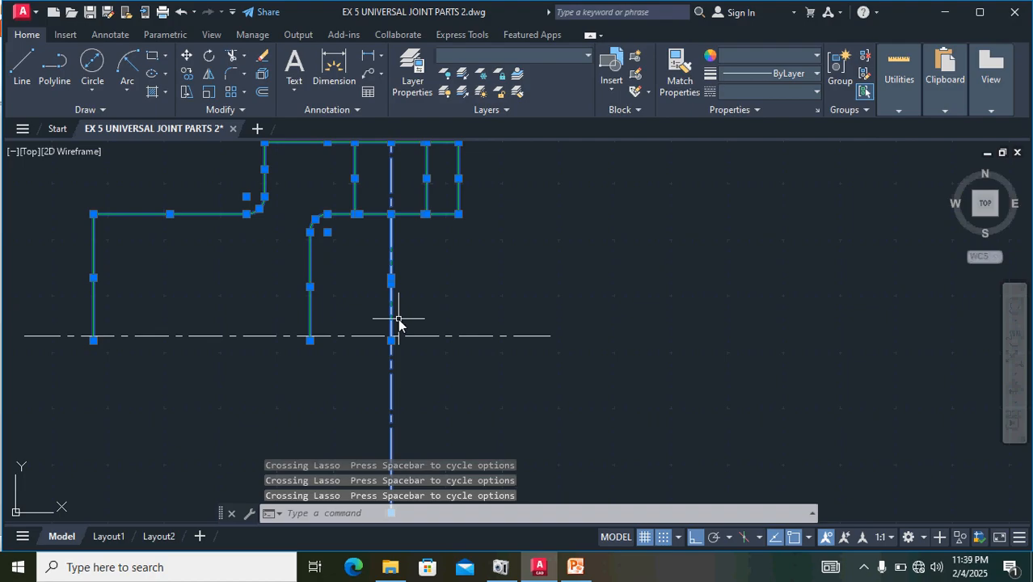
pyautogui.write('m')
pyautogui.press('Return')
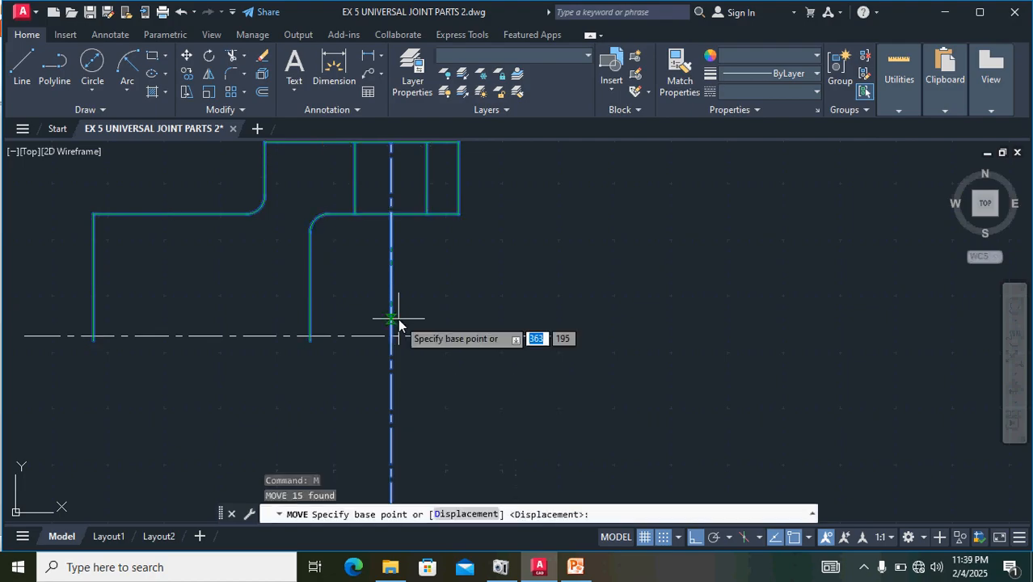
pyautogui.scroll(4, 323, 327)
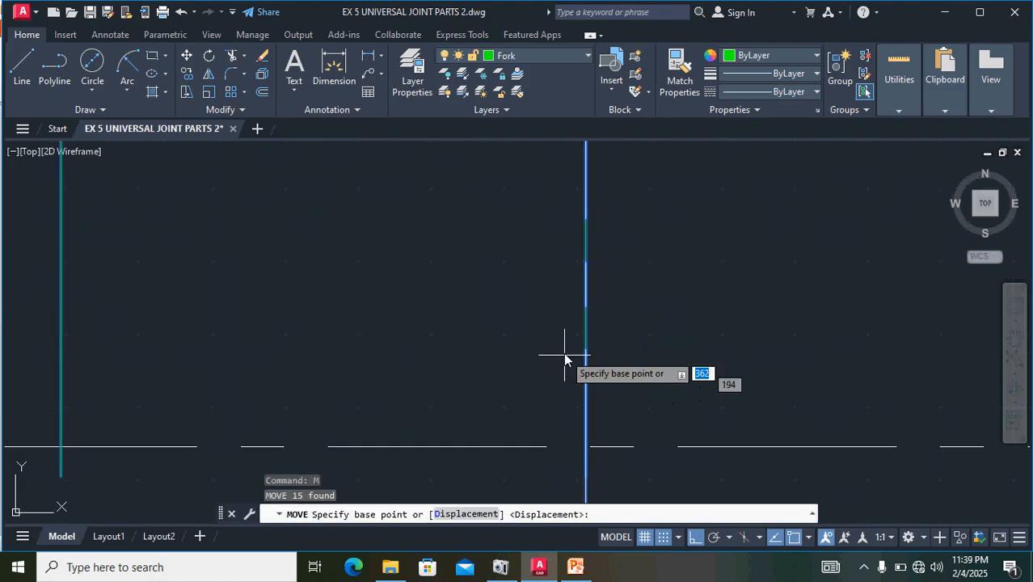
pyautogui.scroll(-1, 566, 364)
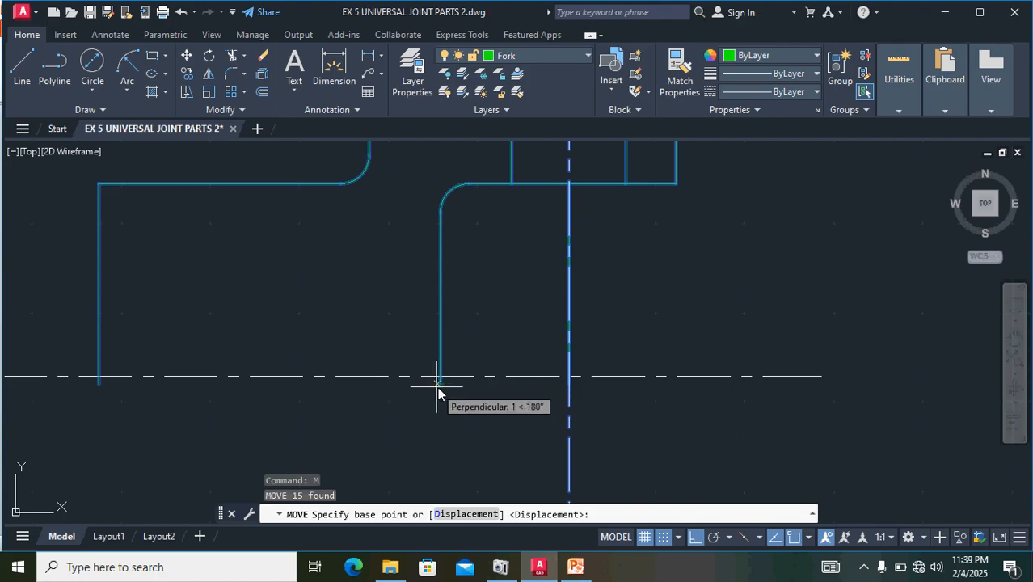
pyautogui.scroll(4, 440, 386)
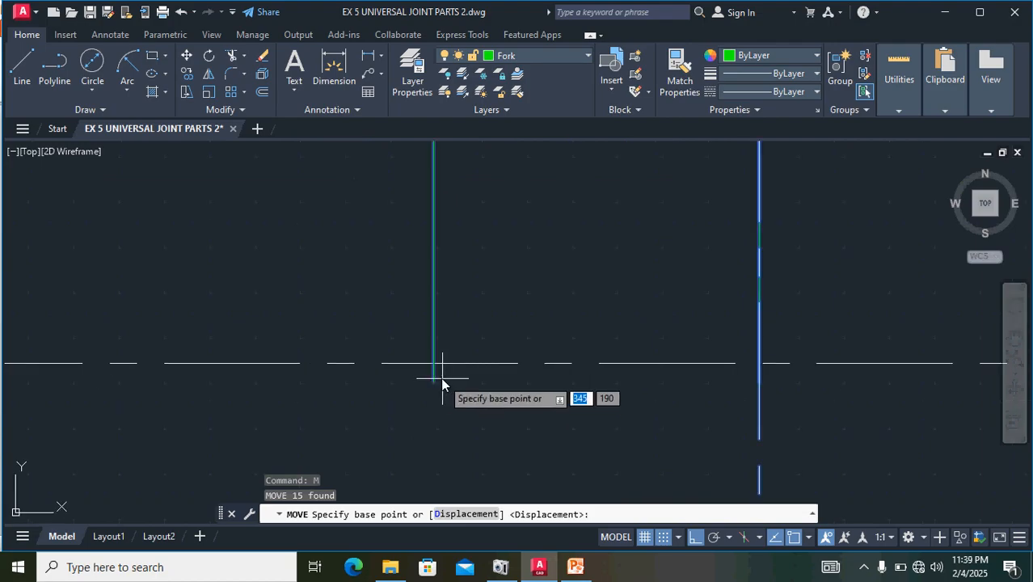
pyautogui.click(434, 382)
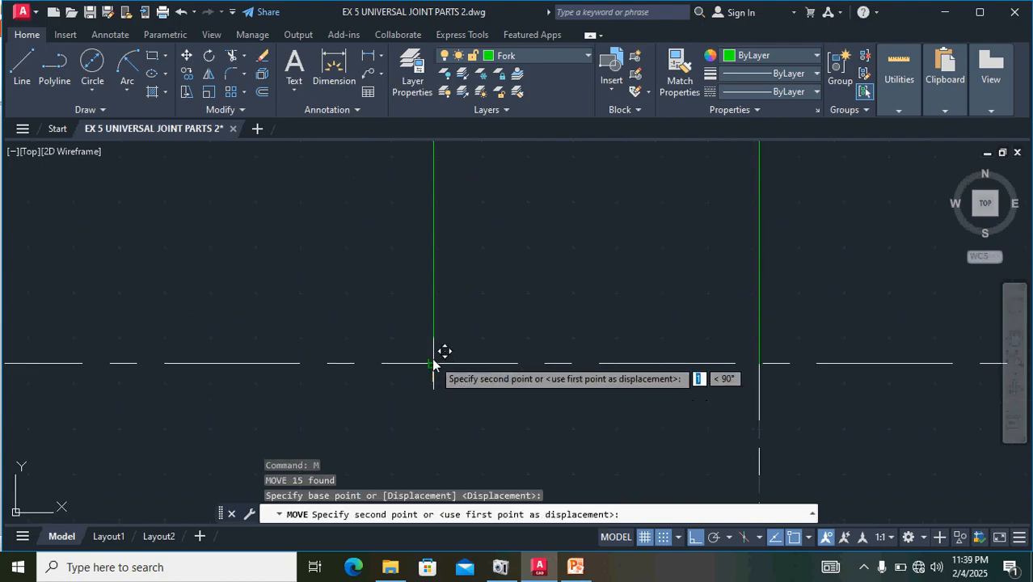
pyautogui.click(433, 363)
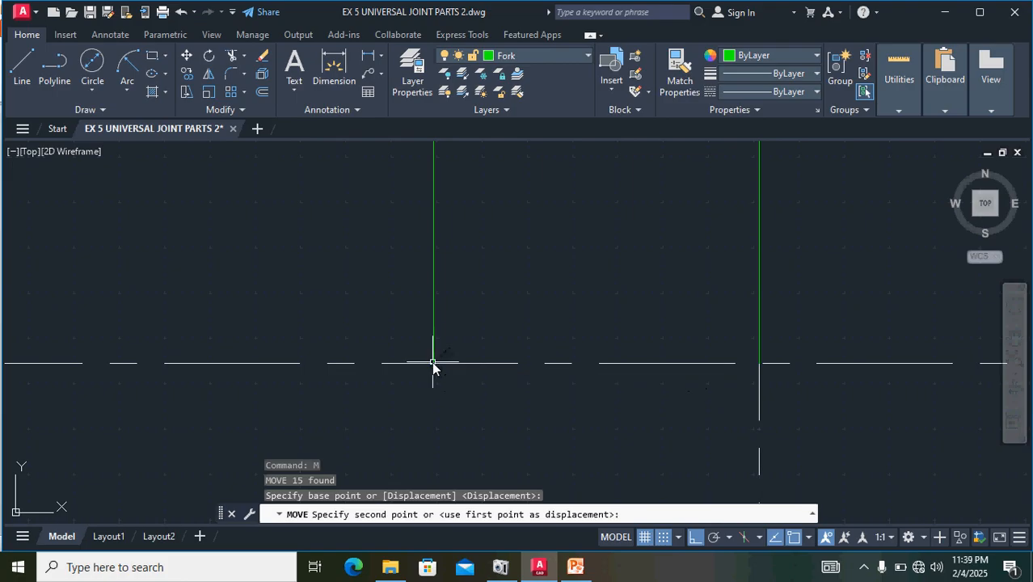
pyautogui.scroll(-4, 550, 354)
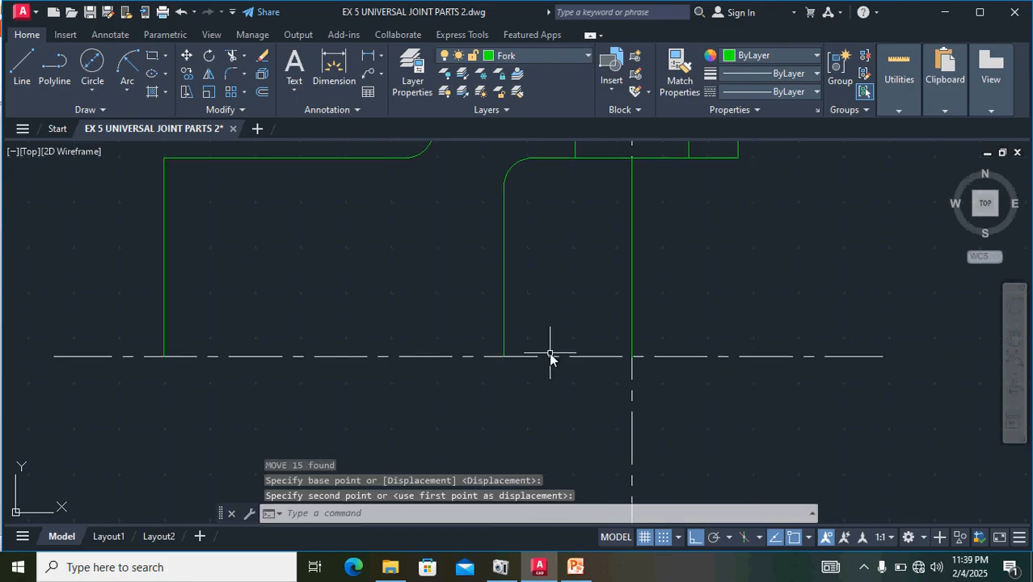
# - Draw a line along the horizontal centre line from the hub's outer end face to the fork's inner face
pyautogui.moveTo(706, 260); pyautogui.dragTo(699, 401, button='middle')
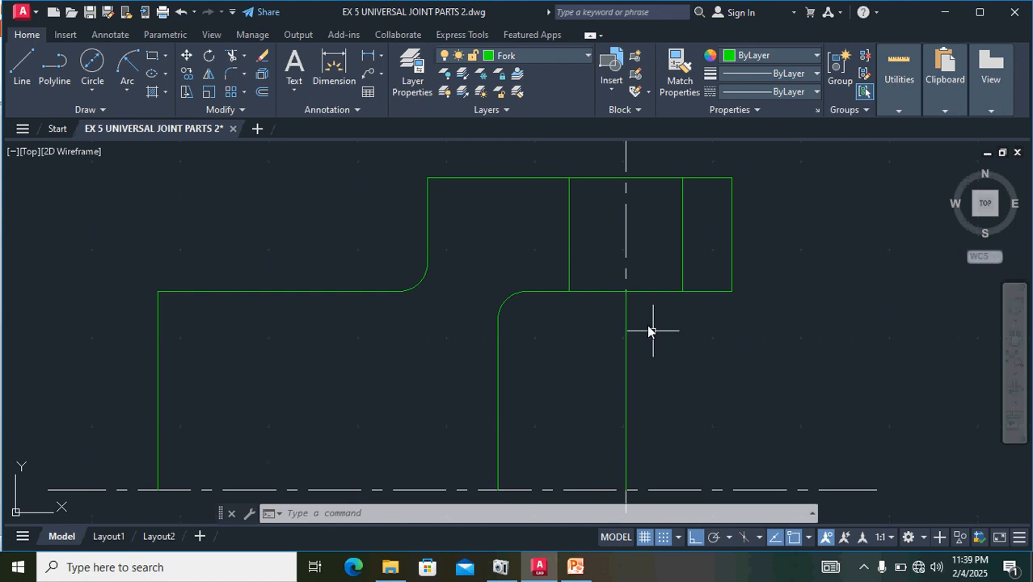
pyautogui.scroll(-4, 645, 326)
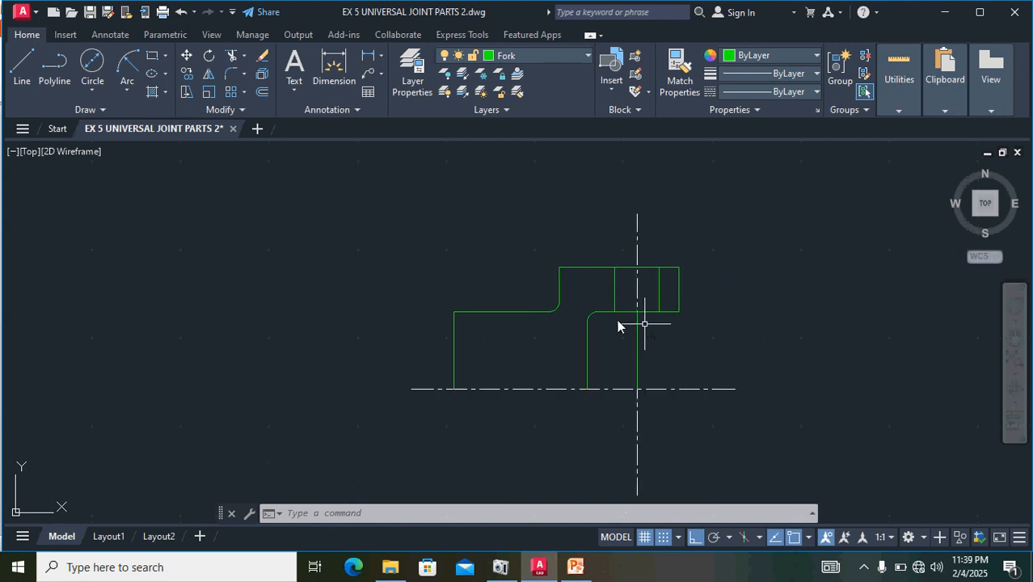
pyautogui.click(23, 69)
pyautogui.scroll(8, 465, 400)
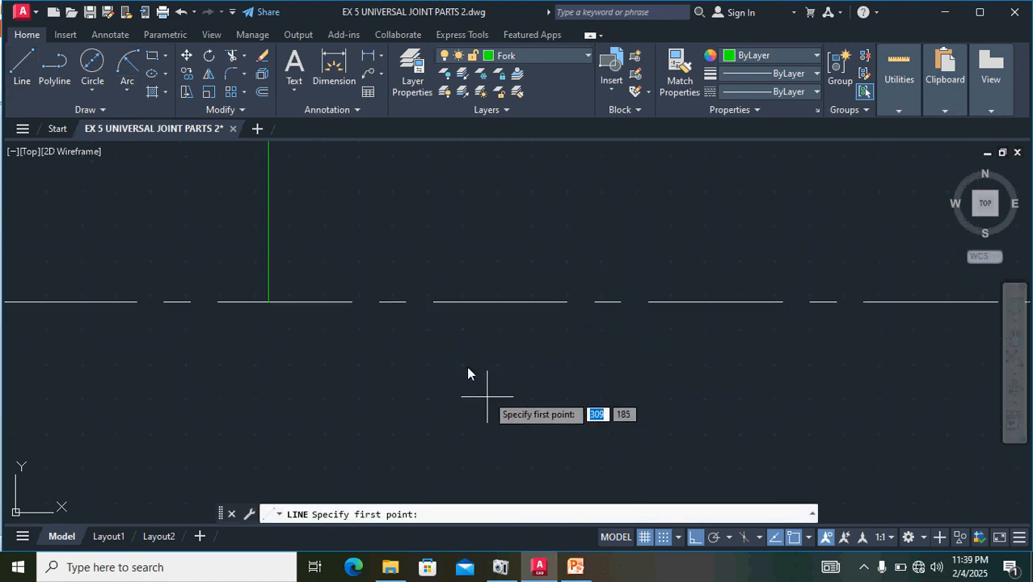
pyautogui.click(269, 303)
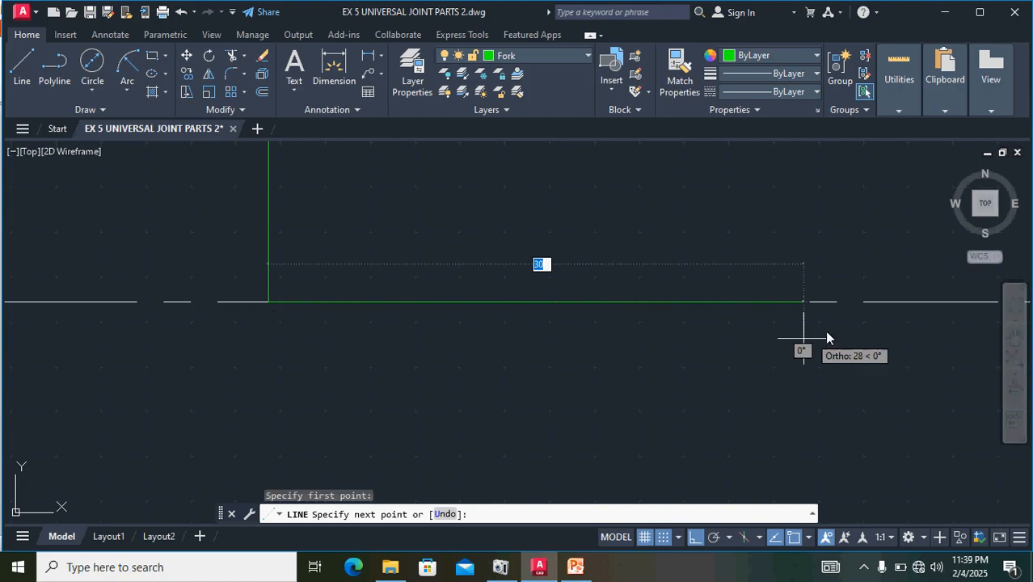
pyautogui.moveTo(826, 331); pyautogui.dragTo(469, 389, button='middle')
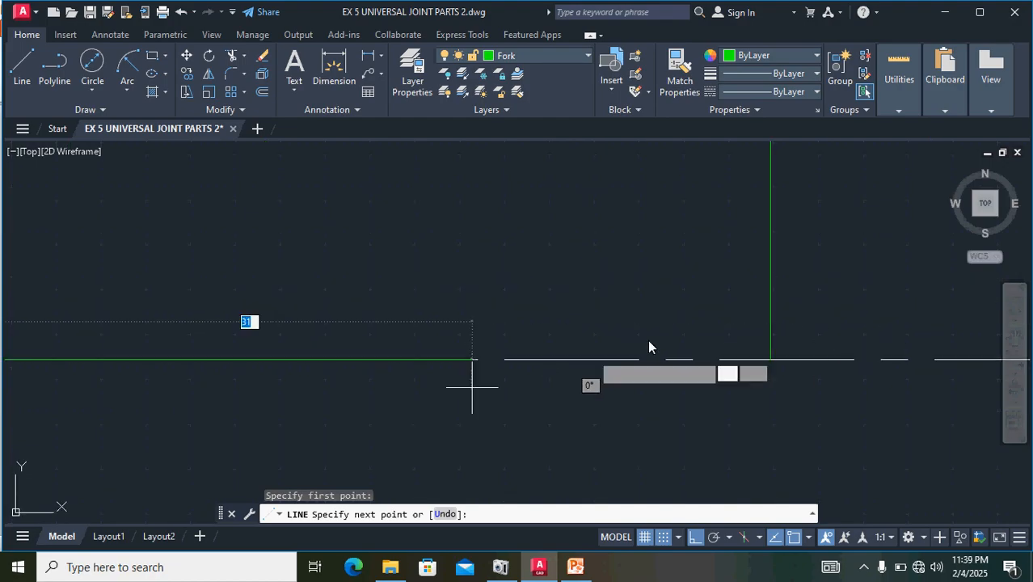
pyautogui.click(771, 360)
pyautogui.press('Return')
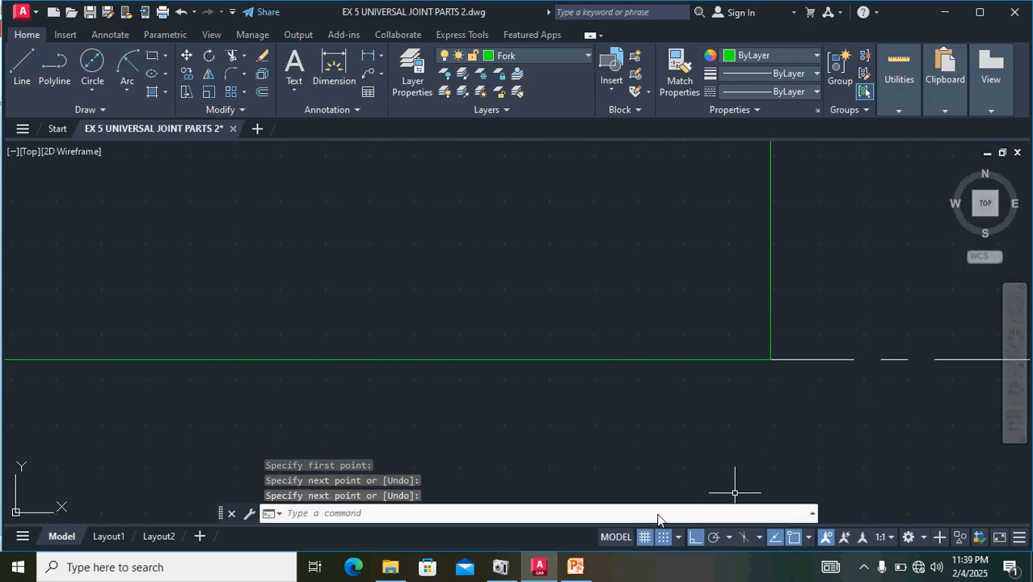
# - Offset the hub's line on the horizontal centre line upward by 15 for the bore edge
pyautogui.scroll(-4, 709, 404)
pyautogui.scroll(-4, 709, 404)
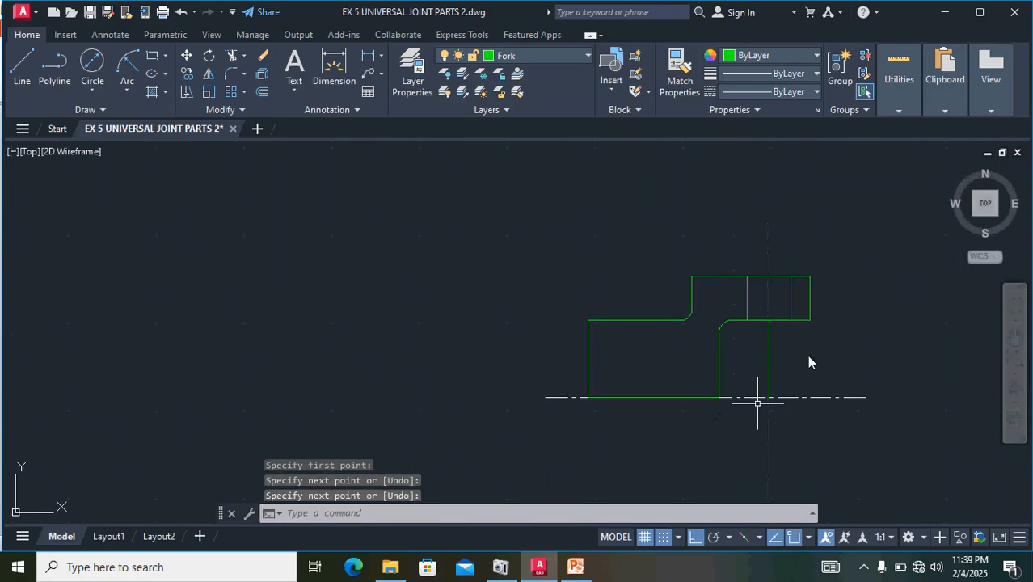
pyautogui.moveTo(824, 341); pyautogui.dragTo(531, 380, button='middle')
pyautogui.moveTo(729, 417); pyautogui.dragTo(519, 292, button='middle')
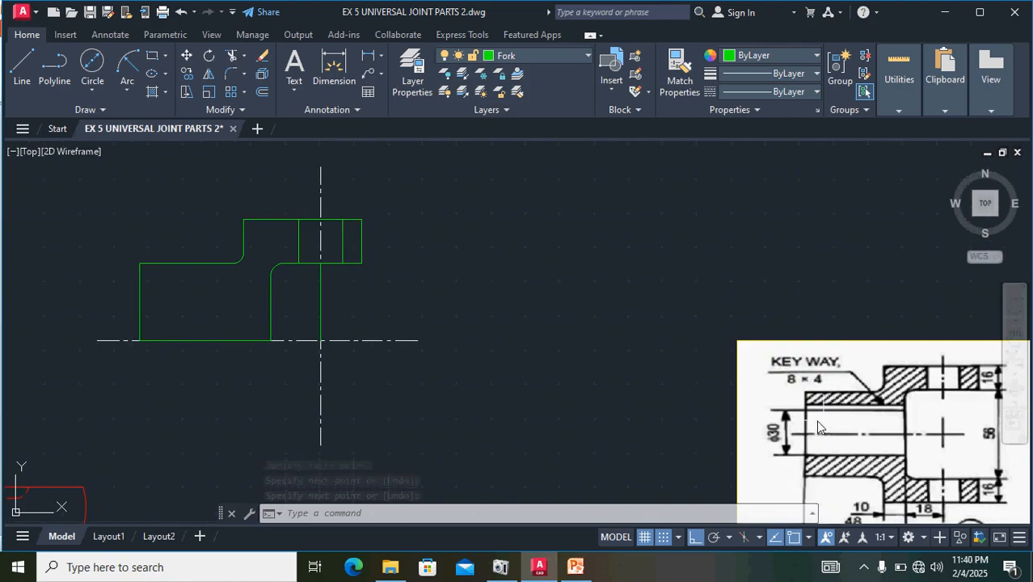
pyautogui.click(176, 340)
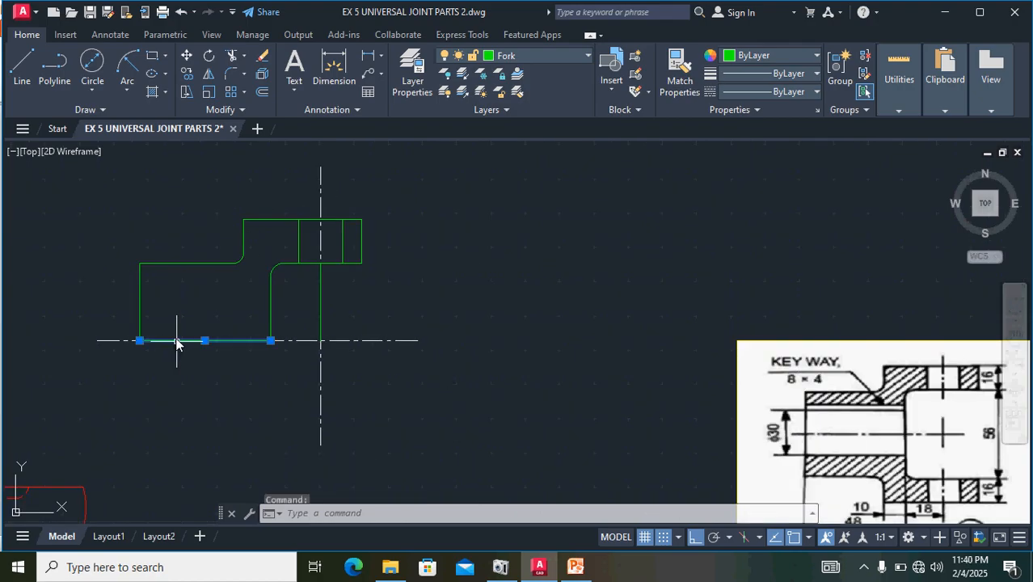
pyautogui.click(264, 93)
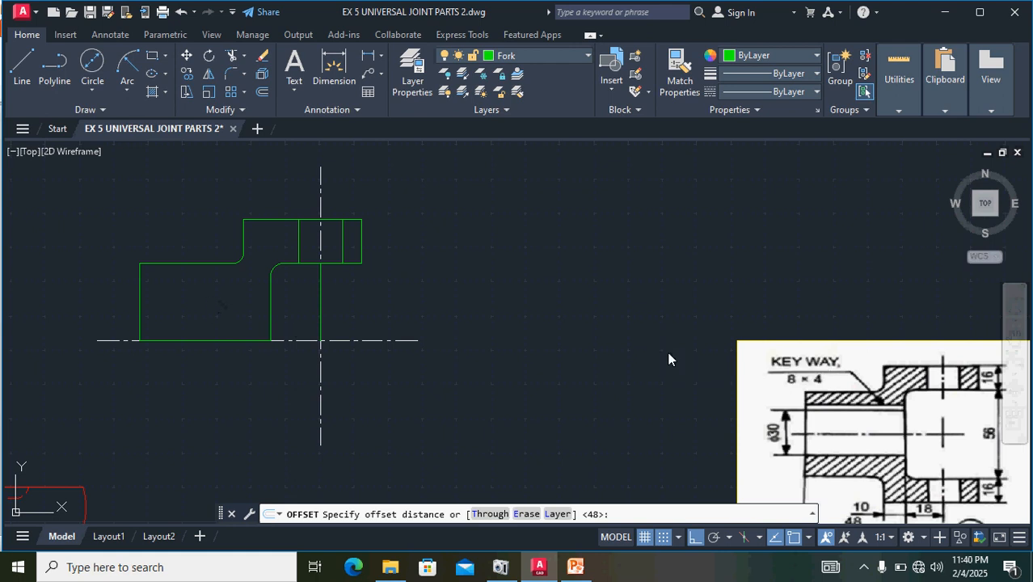
pyautogui.press('Return')
pyautogui.click(217, 340)
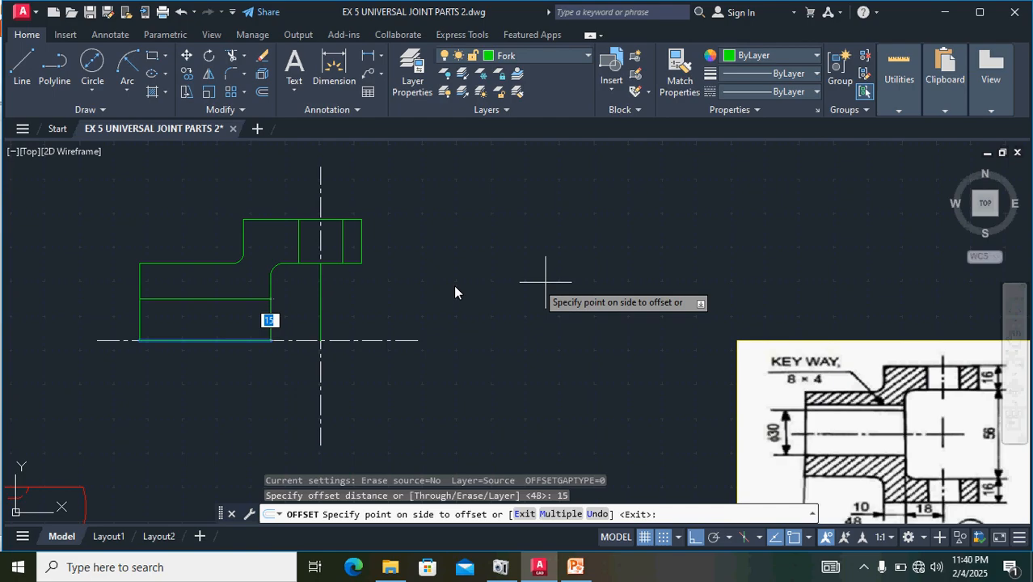
pyautogui.click(189, 271)
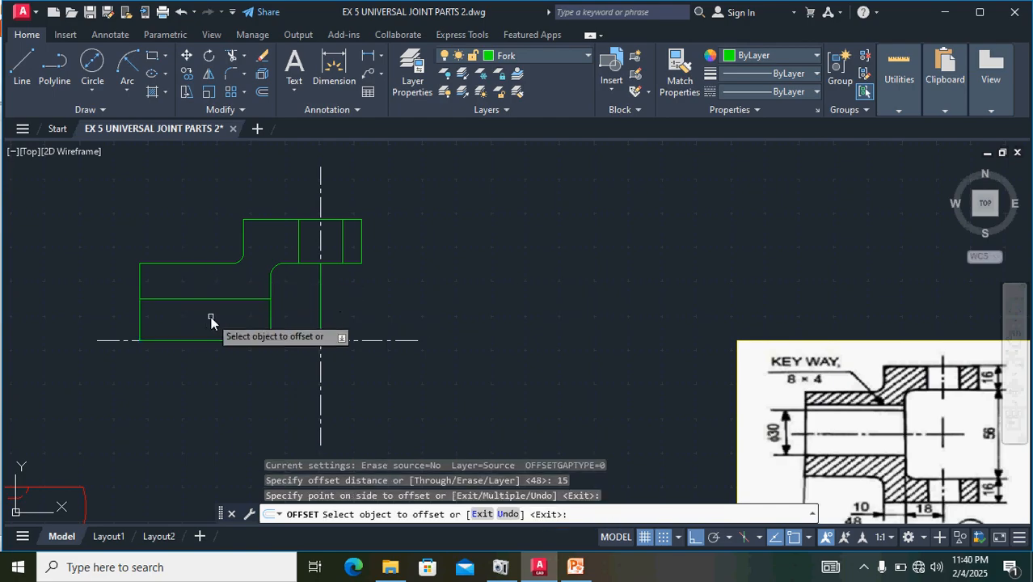
# - Offset the bore edge line upward by 4 to mark the keyway depth
pyautogui.scroll(2, 828, 397)
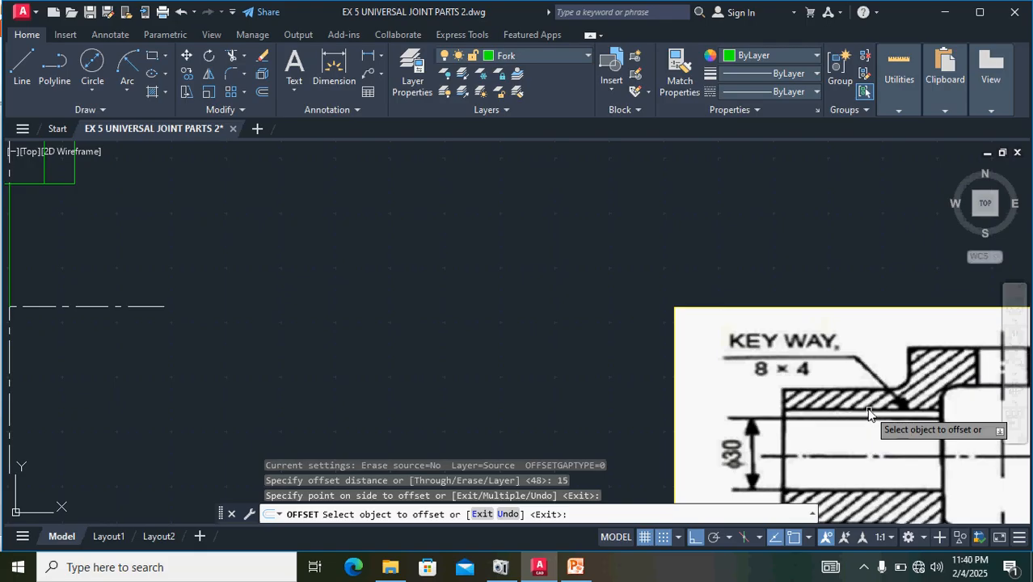
pyautogui.scroll(-4, 396, 319)
pyautogui.scroll(4, 156, 272)
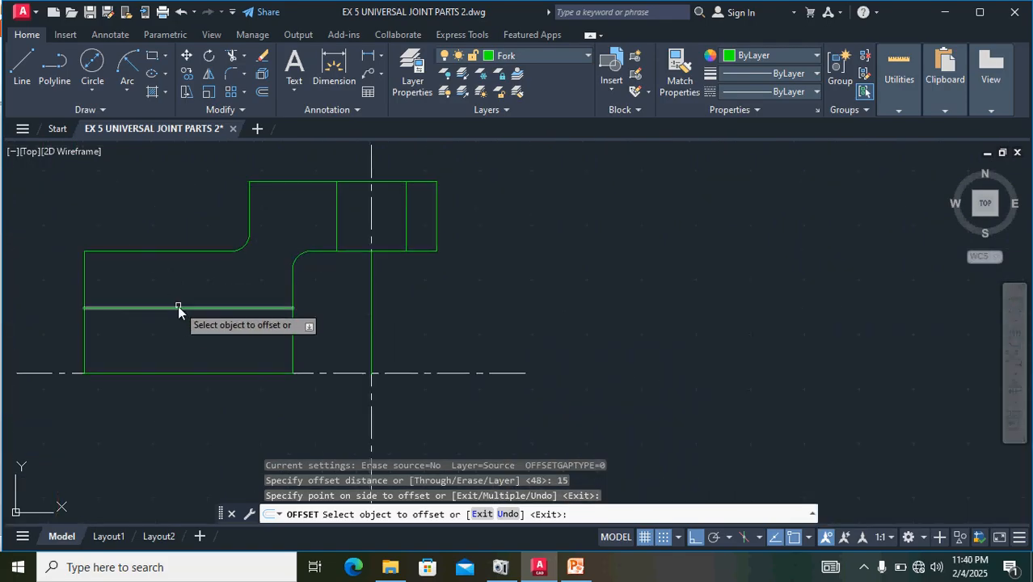
pyautogui.click(177, 307)
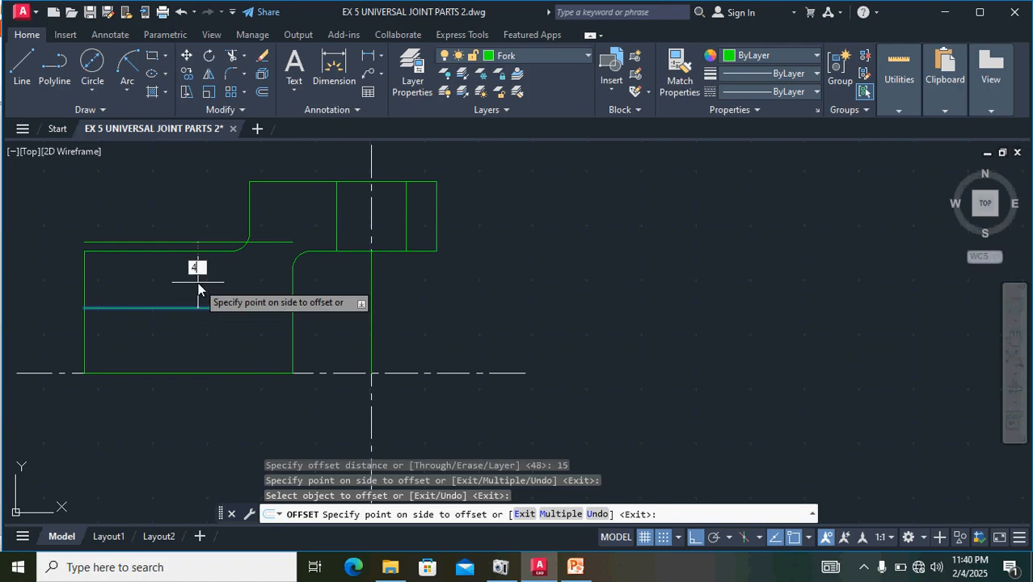
pyautogui.press('Return')
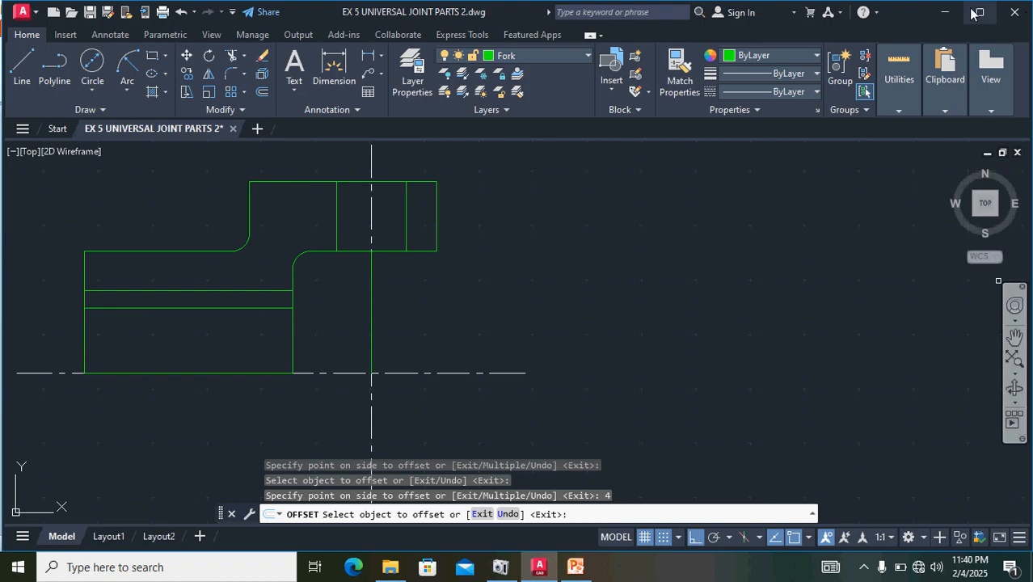
pyautogui.moveTo(928, 50)
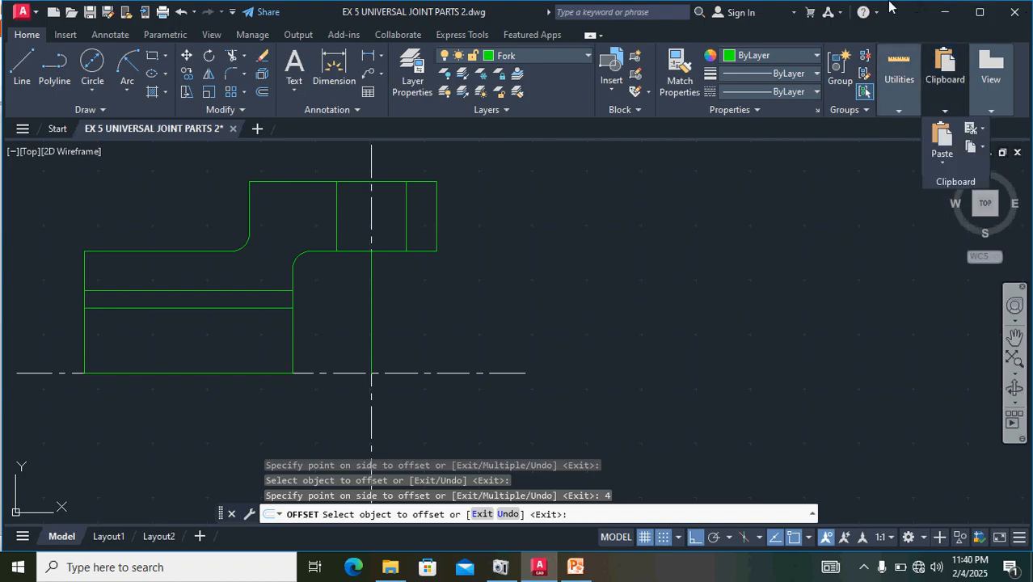
# - Hatch the cut hub-and-arm region above the keyway and the narrow region beyond the pin hole with yellow diagonal lines
pyautogui.click(151, 94)
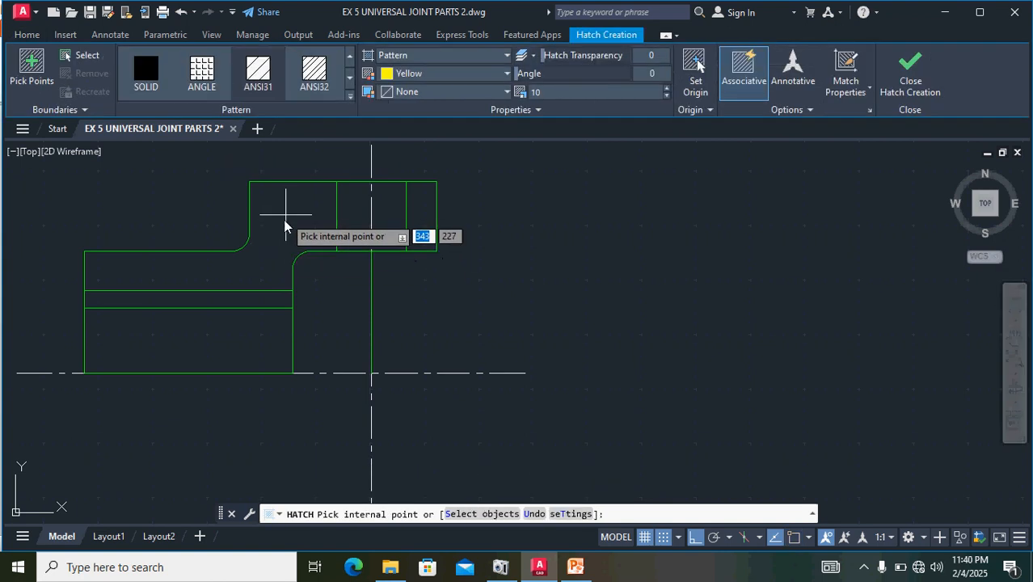
pyautogui.click(284, 227)
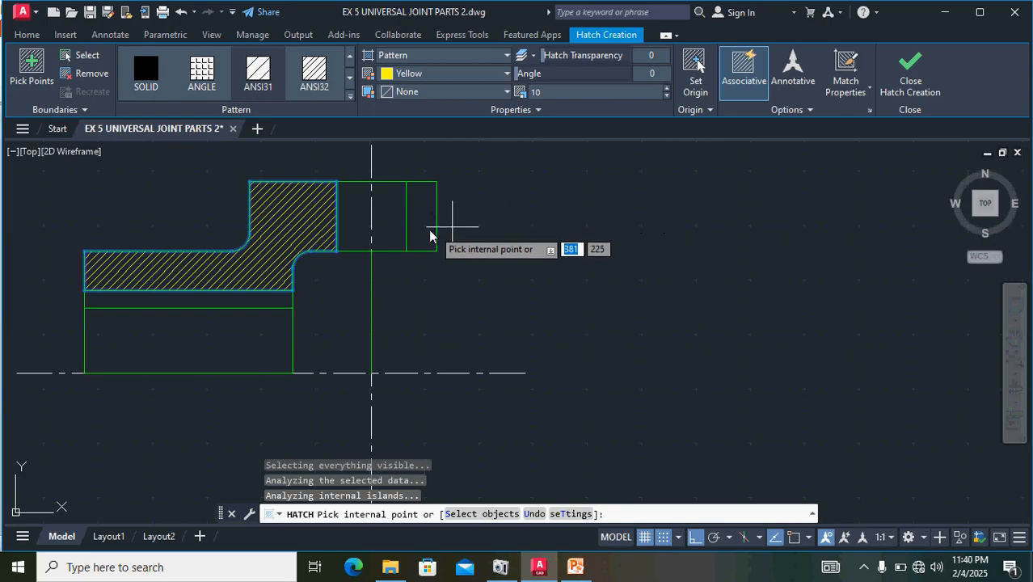
pyautogui.click(418, 234)
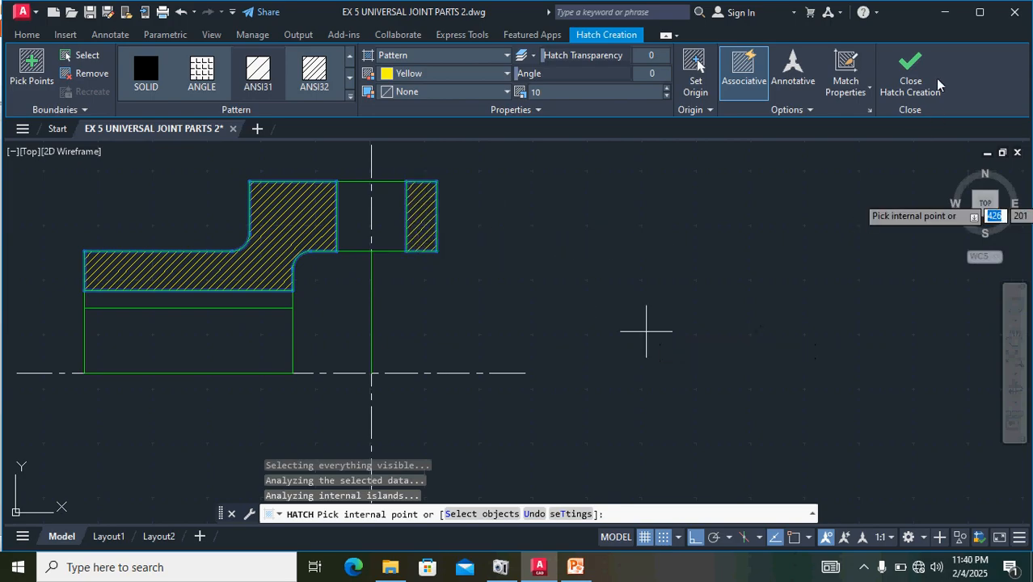
pyautogui.click(911, 77)
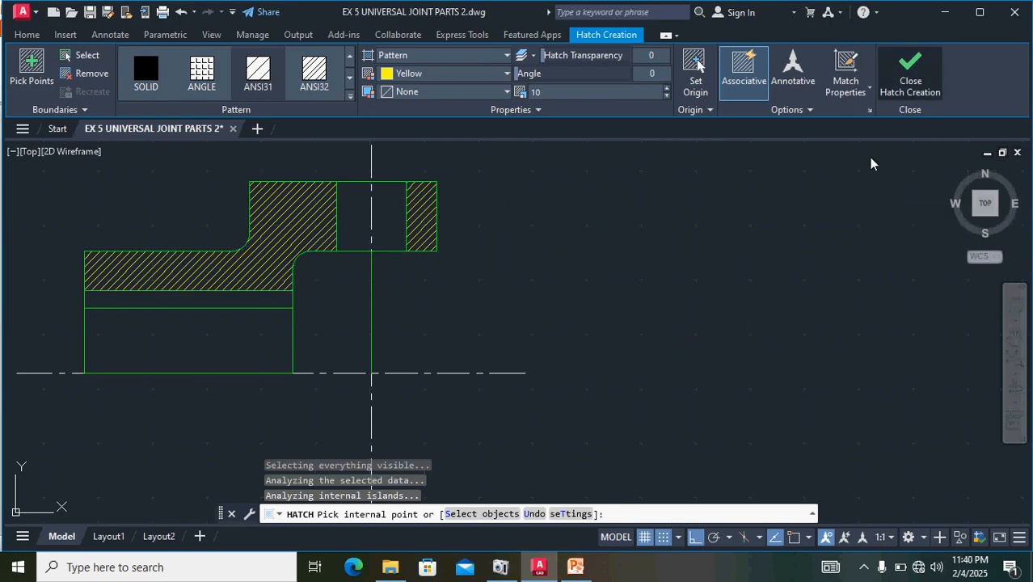
# - Compare the hatched upper half of the fork with the sectional view of part 2 in the reference image
pyautogui.scroll(-2, 803, 269)
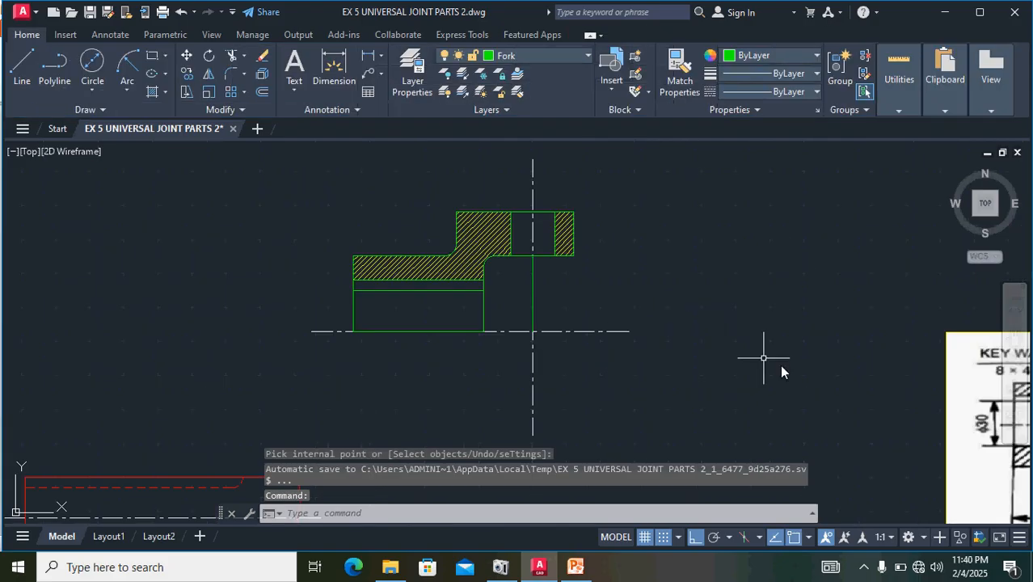
pyautogui.moveTo(849, 373)
pyautogui.mouseDown(button='middle')
pyautogui.moveTo(715, 338)
pyautogui.moveTo(716, 319)
pyautogui.mouseUp(button='middle')
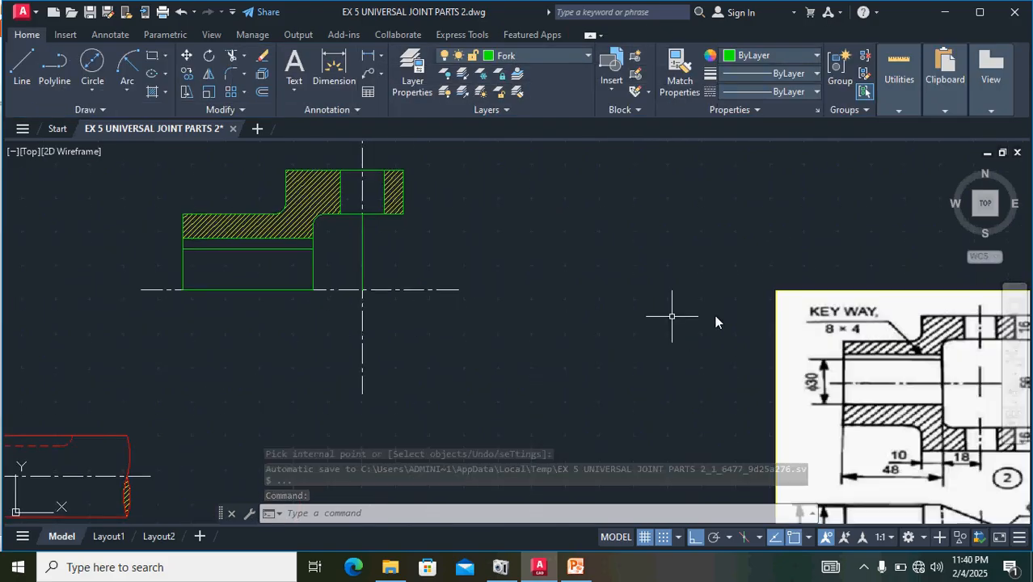
pyautogui.moveTo(892, 388)
pyautogui.mouseDown(button='middle')
pyautogui.moveTo(744, 353)
pyautogui.moveTo(610, 346)
pyautogui.mouseUp(button='middle')
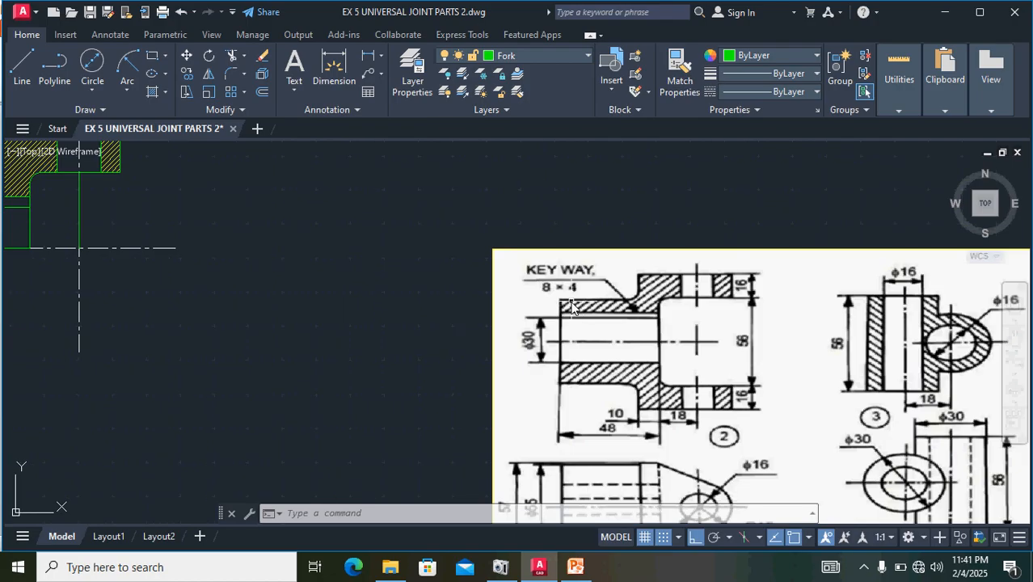
pyautogui.scroll(-2, 291, 369)
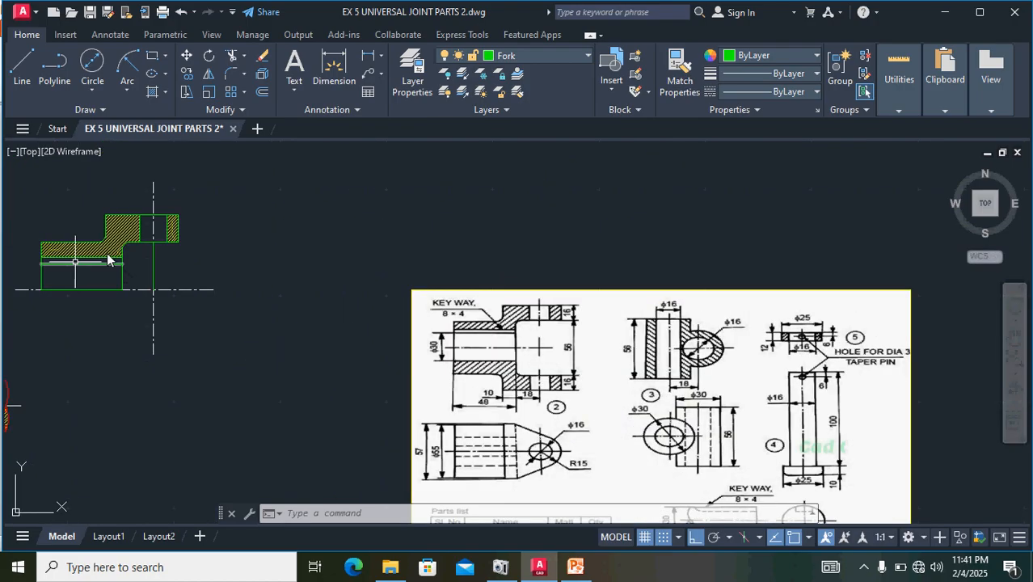
pyautogui.scroll(2, 130, 252)
pyautogui.moveTo(229, 259); pyautogui.dragTo(446, 283, button='middle')
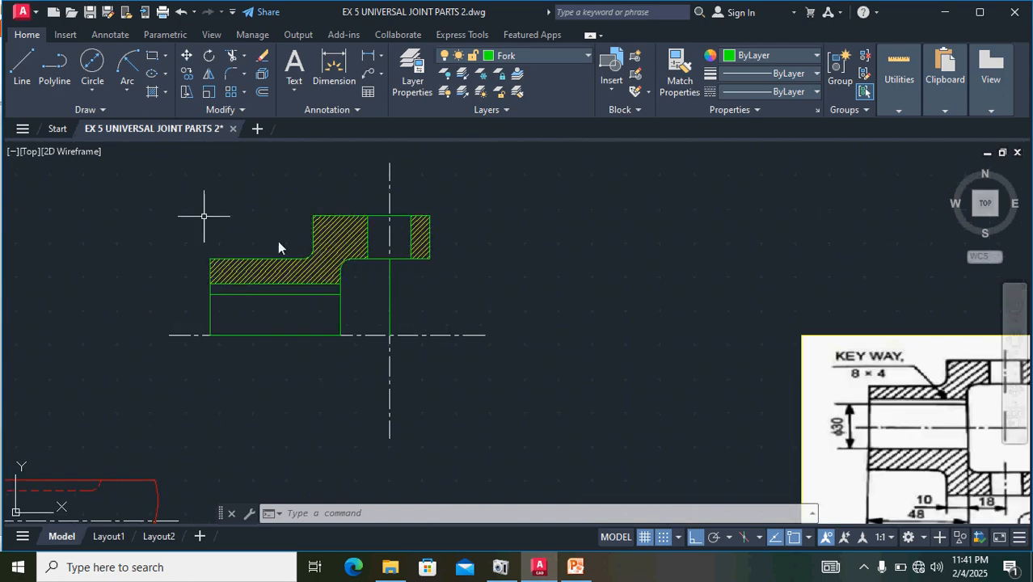
# - Mirror the fork's hatched upper half about the horizontal centre line, keeping the source objects
pyautogui.moveTo(488, 303)
pyautogui.mouseDown()
pyautogui.moveTo(303, 245)
pyautogui.moveTo(161, 260)
pyautogui.moveTo(127, 311)
pyautogui.mouseUp()
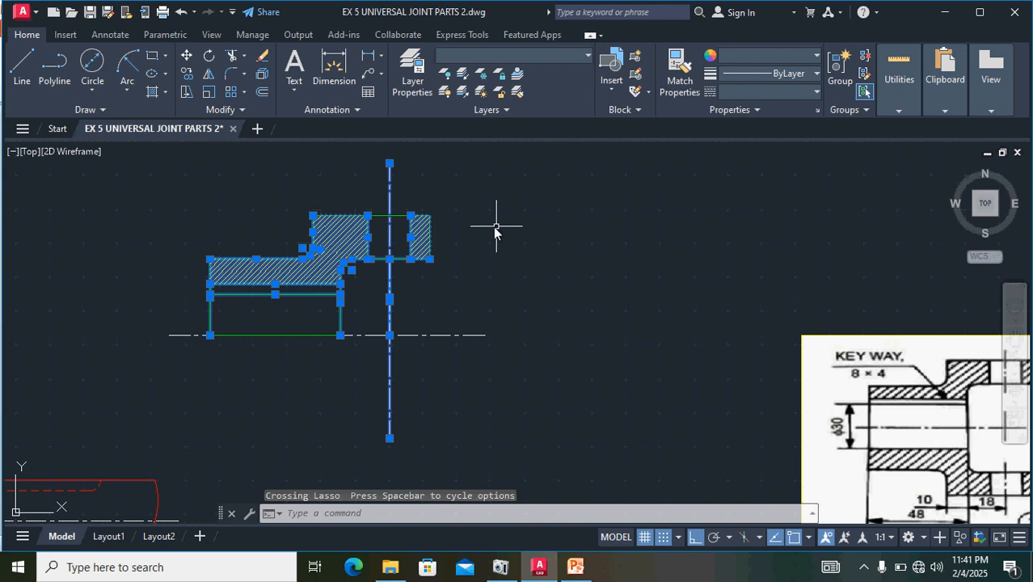
pyautogui.scroll(2, 507, 260)
pyautogui.scroll(-1, 514, 263)
pyautogui.scroll(-2, 517, 265)
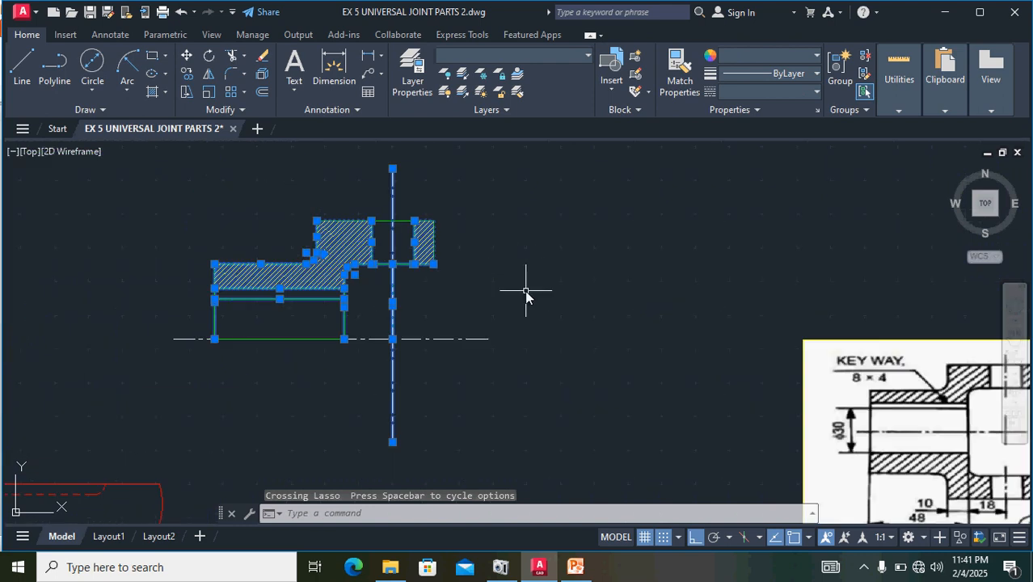
pyautogui.moveTo(526, 290)
pyautogui.mouseDown()
pyautogui.moveTo(397, 261)
pyautogui.moveTo(323, 119)
pyautogui.moveTo(361, 114)
pyautogui.moveTo(328, 202)
pyautogui.mouseUp()
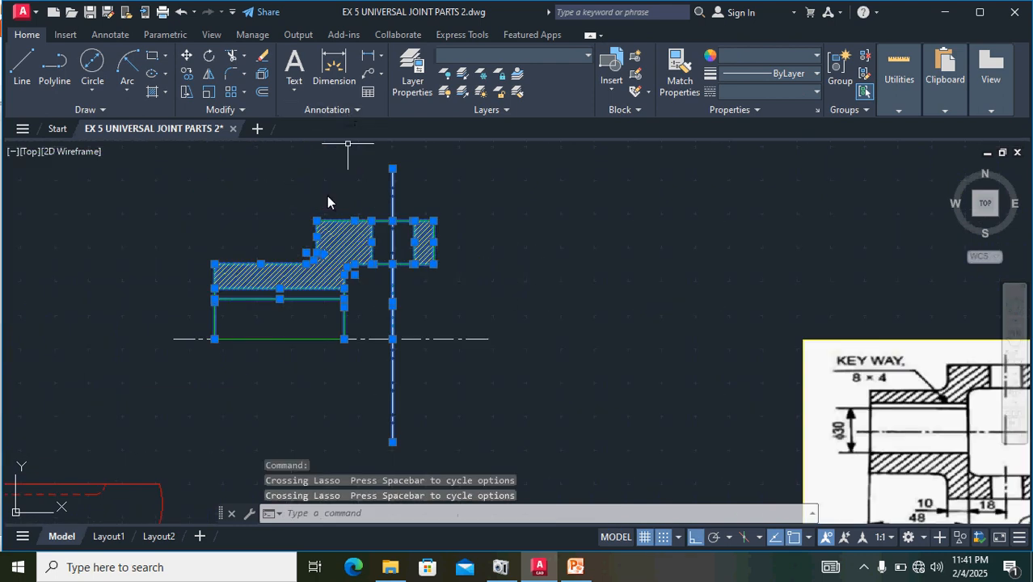
pyautogui.scroll(2, 482, 241)
pyautogui.scroll(-1, 482, 240)
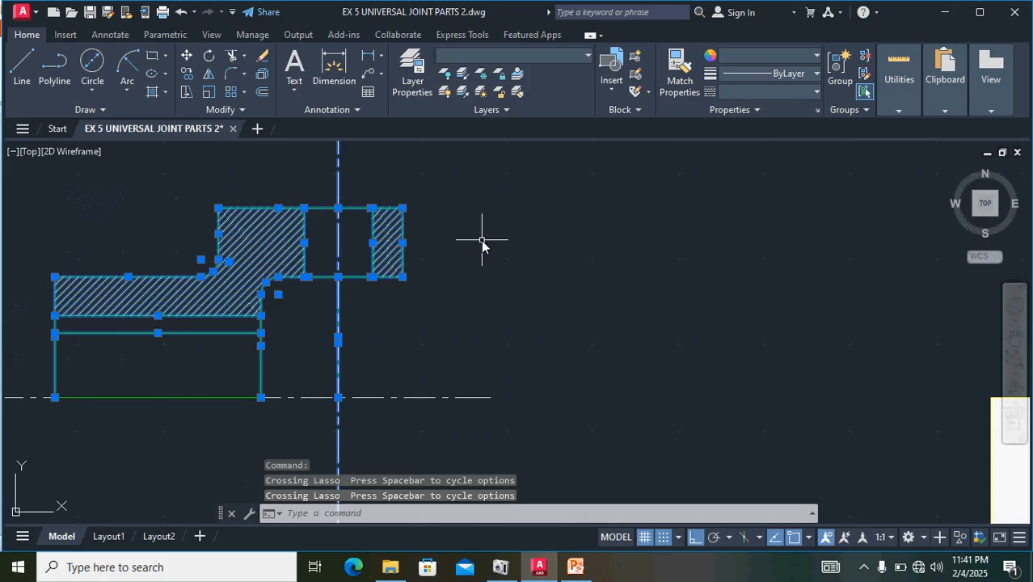
pyautogui.scroll(2, 285, 329)
pyautogui.scroll(-2, 699, 250)
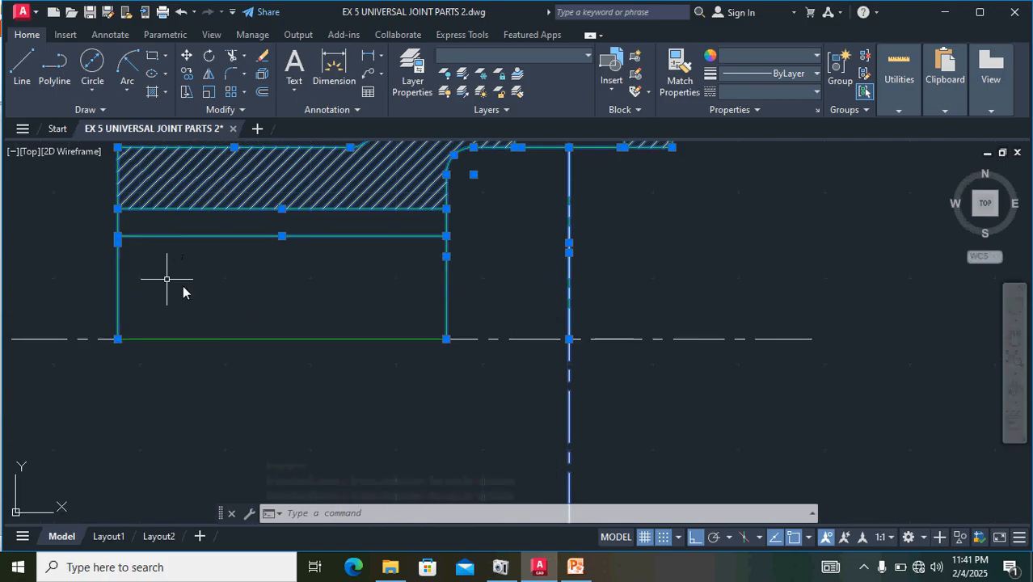
pyautogui.click(208, 73)
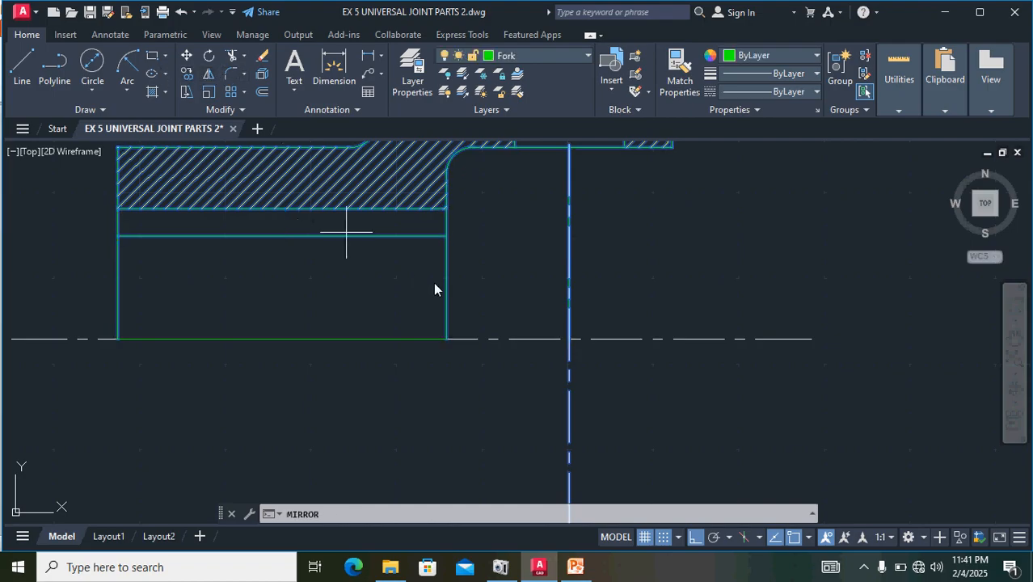
pyautogui.scroll(-2, 433, 282)
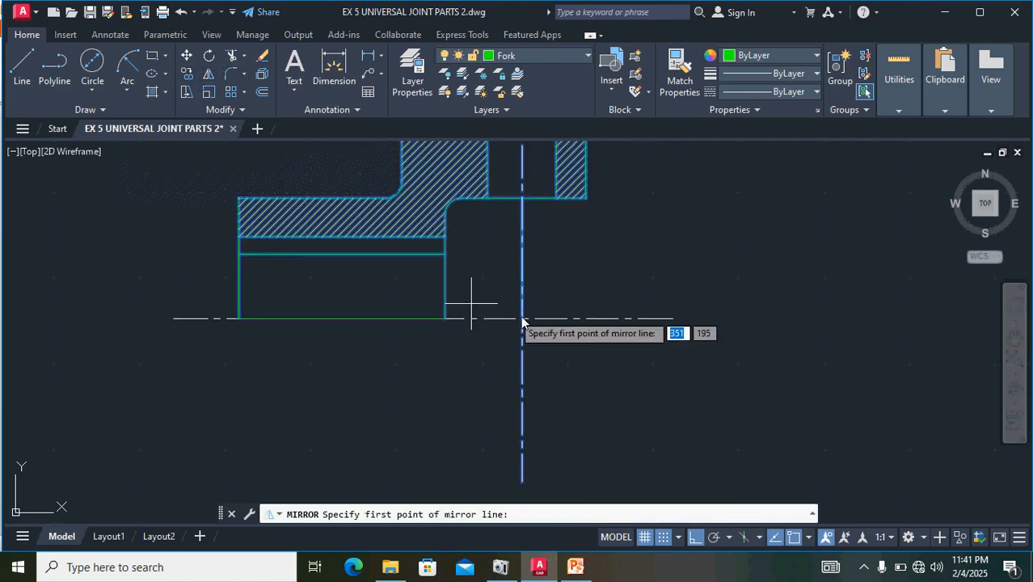
pyautogui.click(175, 320)
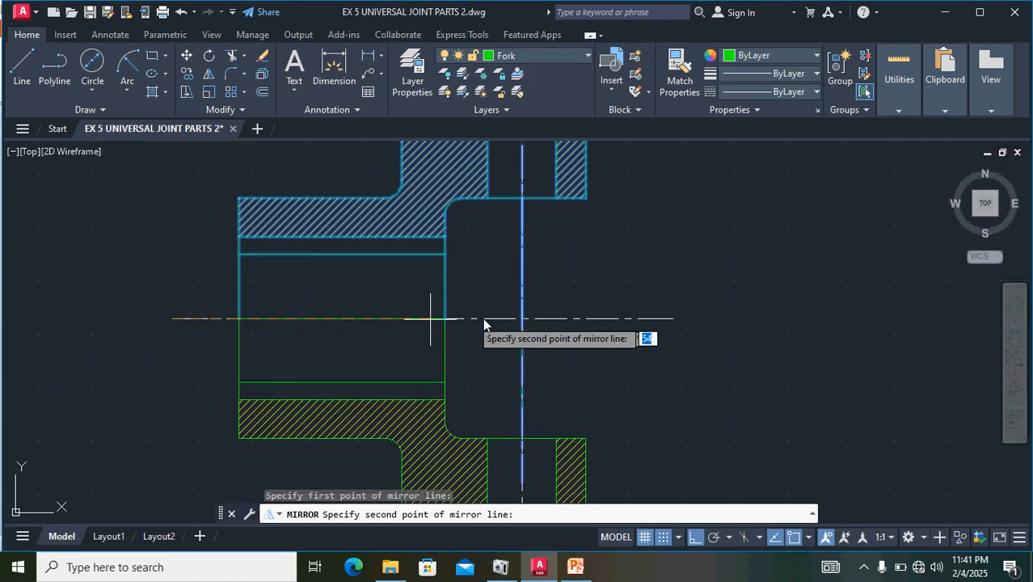
pyautogui.click(673, 320)
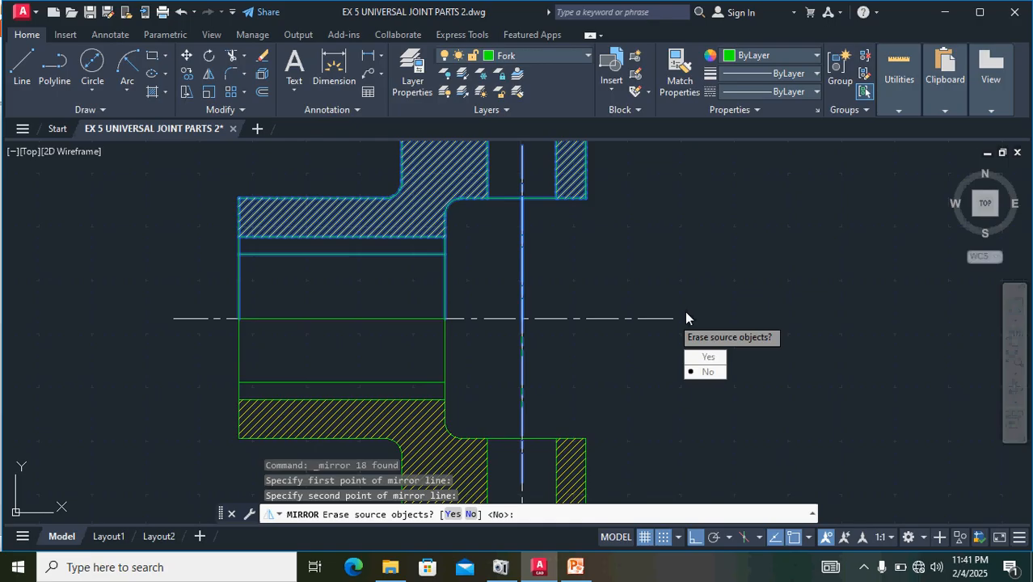
pyautogui.press('Return')
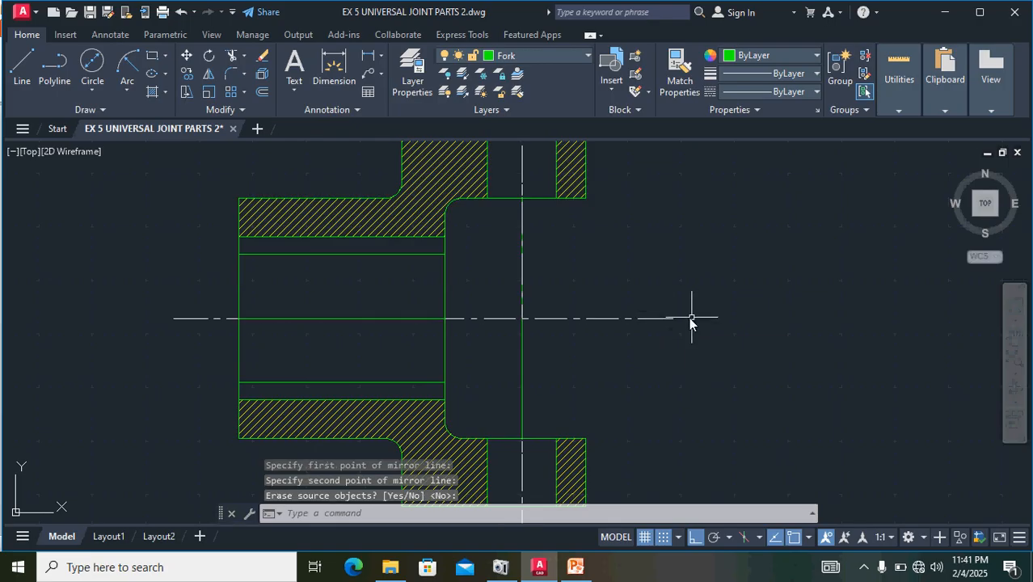
# - Erase the duplicate vertical centre line and the two solid vertical construction lines crossing the fork's opening
pyautogui.scroll(-2, 690, 322)
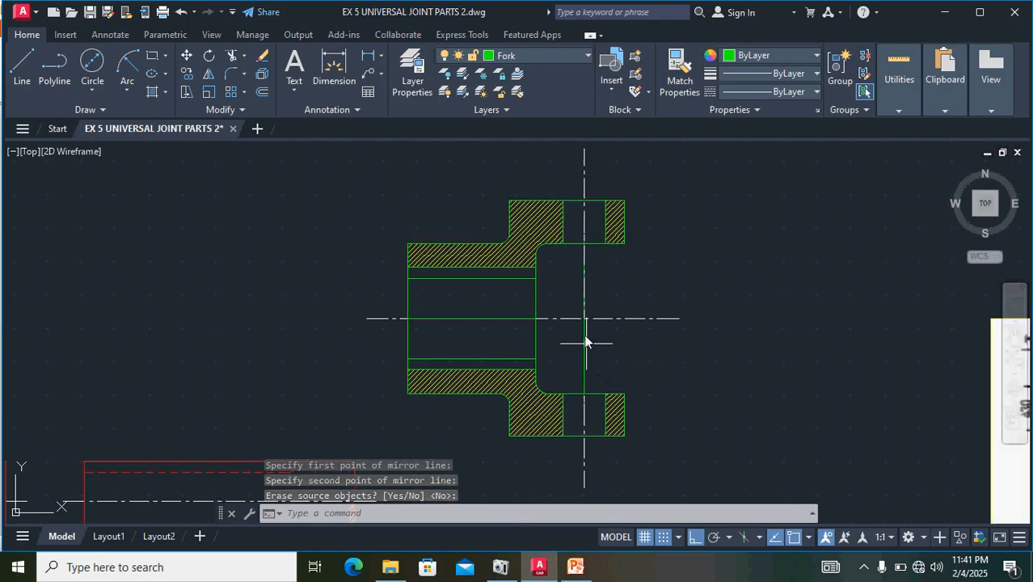
pyautogui.click(586, 285)
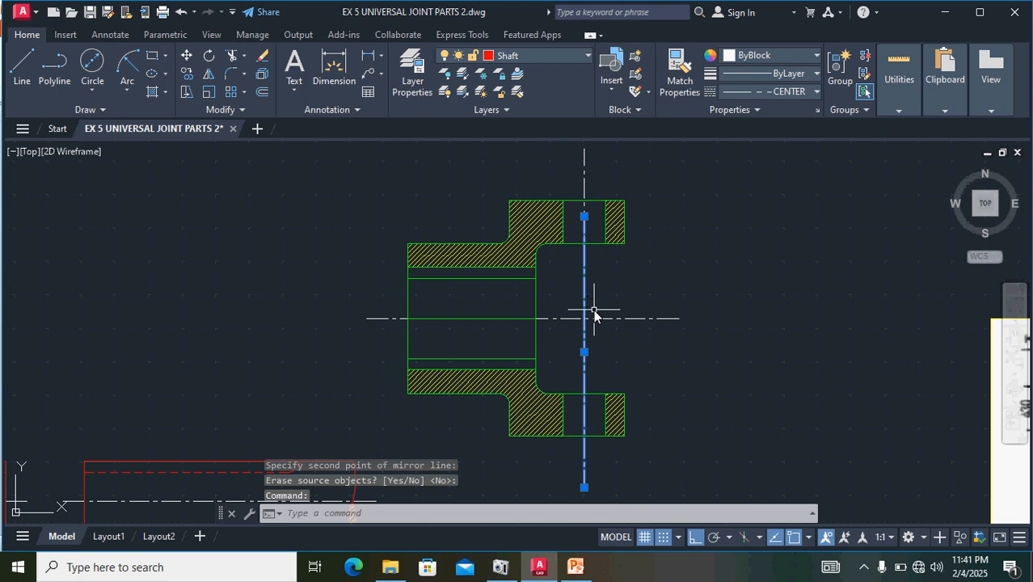
pyautogui.press('Delete')
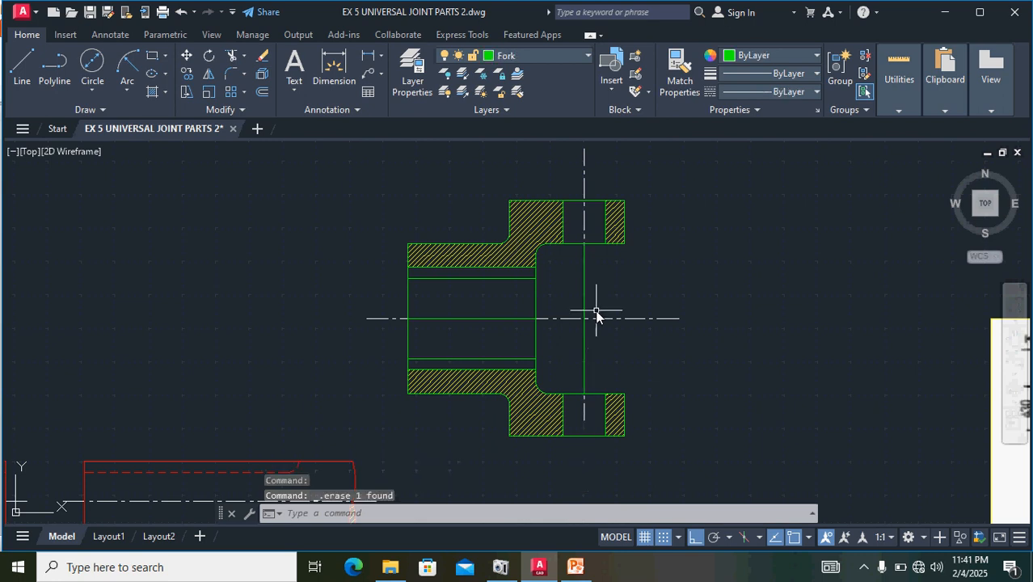
pyautogui.click(594, 277)
pyautogui.click(586, 286)
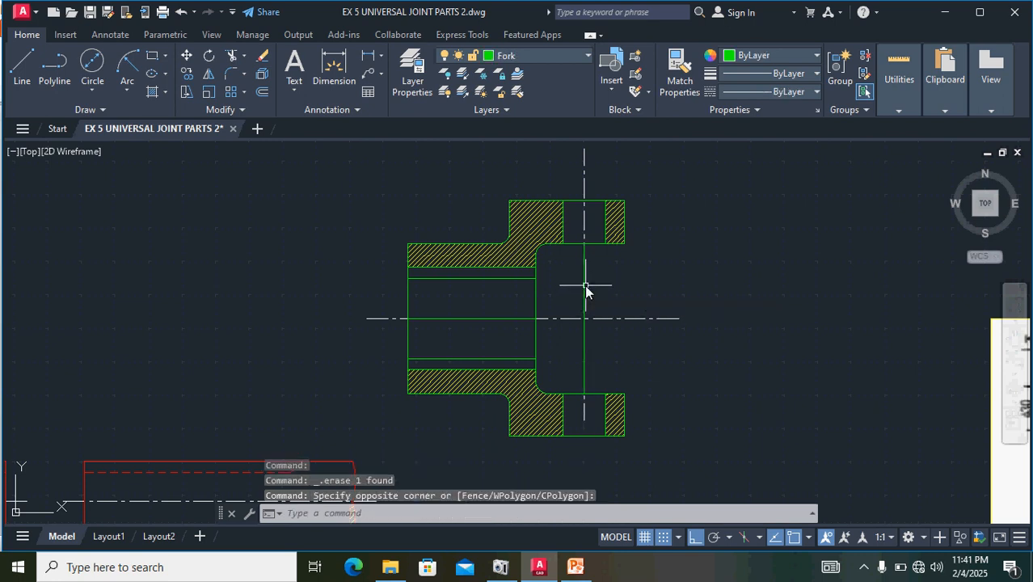
pyautogui.click(586, 282)
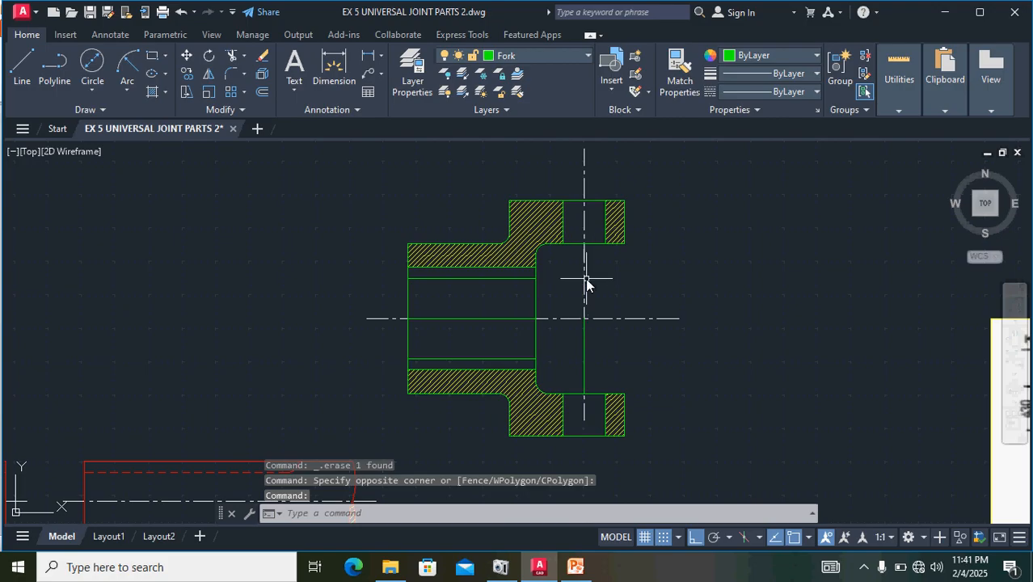
pyautogui.press('Delete')
pyautogui.click(585, 346)
pyautogui.press('Delete')
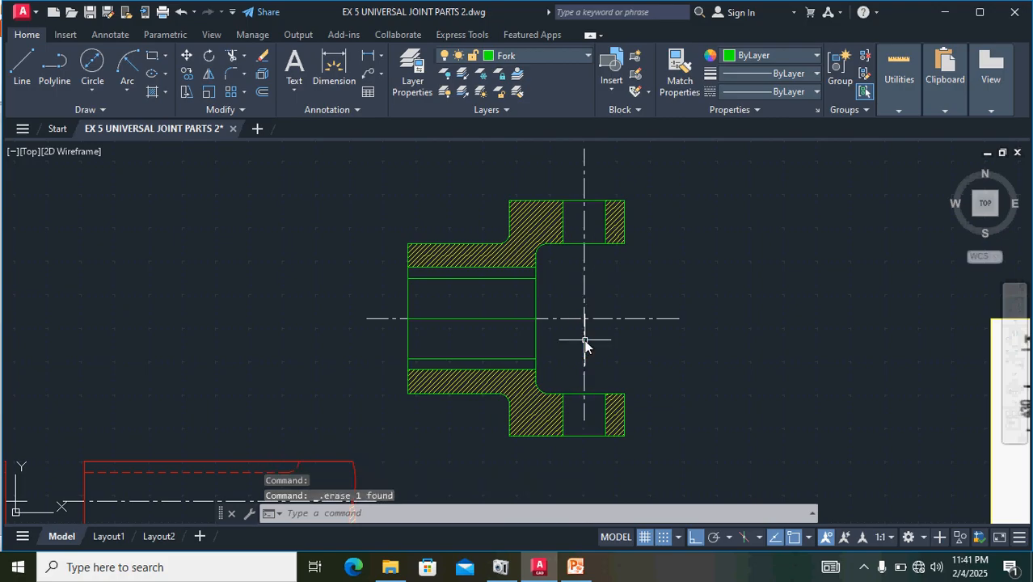
# - Erase the mirrored horizontal line just above the hatched wall in the hub's lower half
pyautogui.click(484, 358)
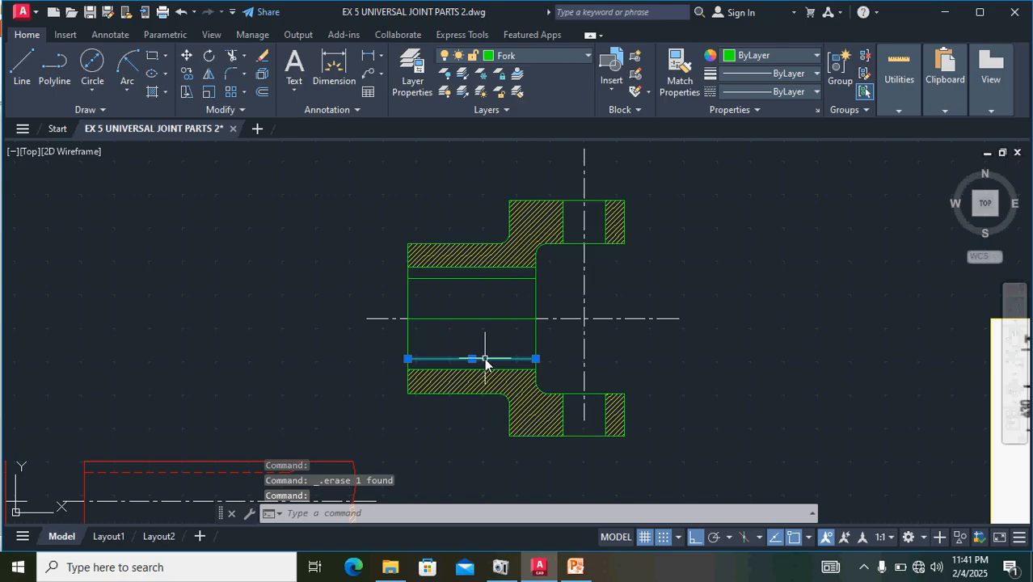
pyautogui.press('Delete')
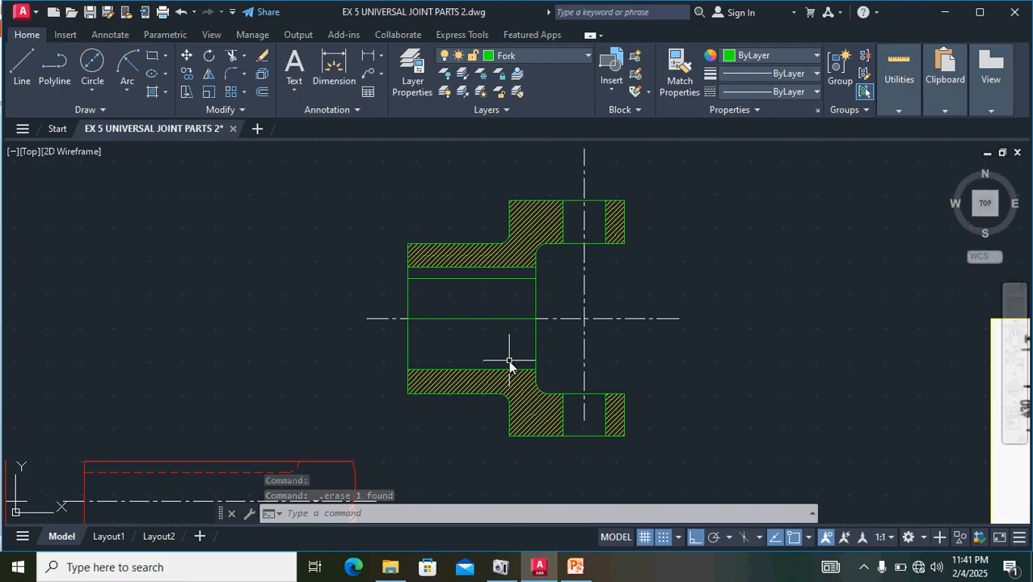
pyautogui.hotkey('ctrl', 'z')
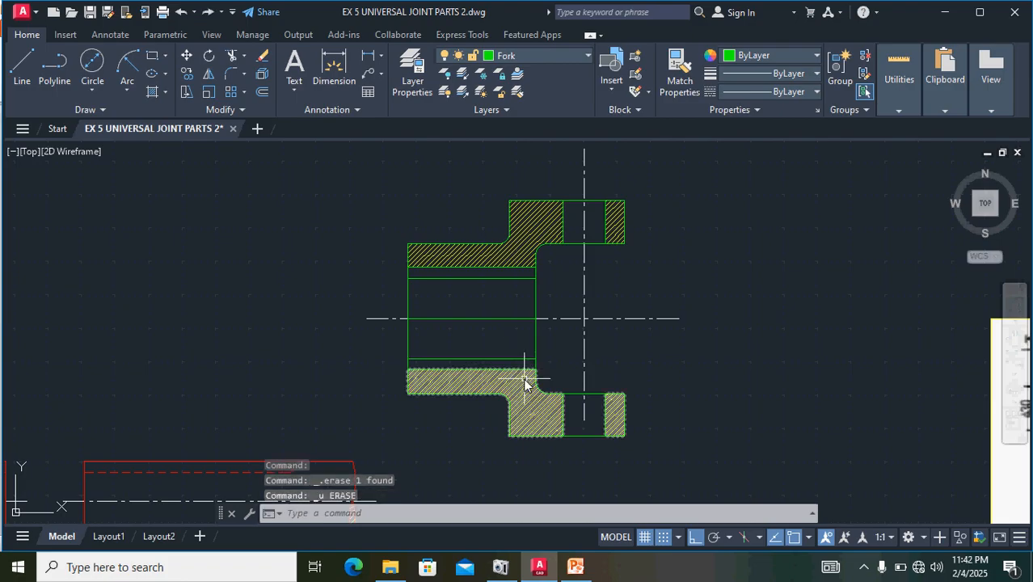
pyautogui.click(507, 359)
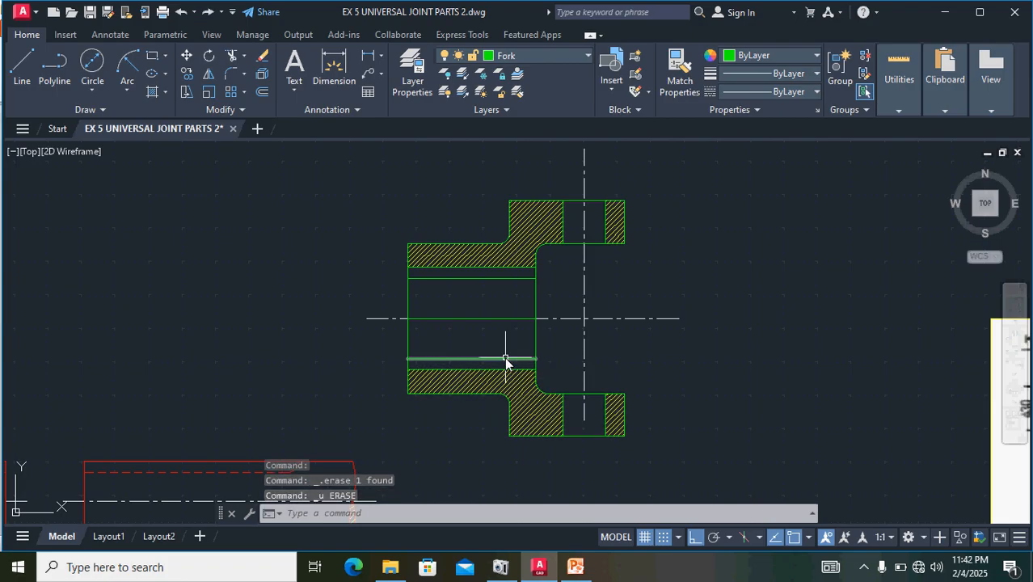
pyautogui.press('Delete')
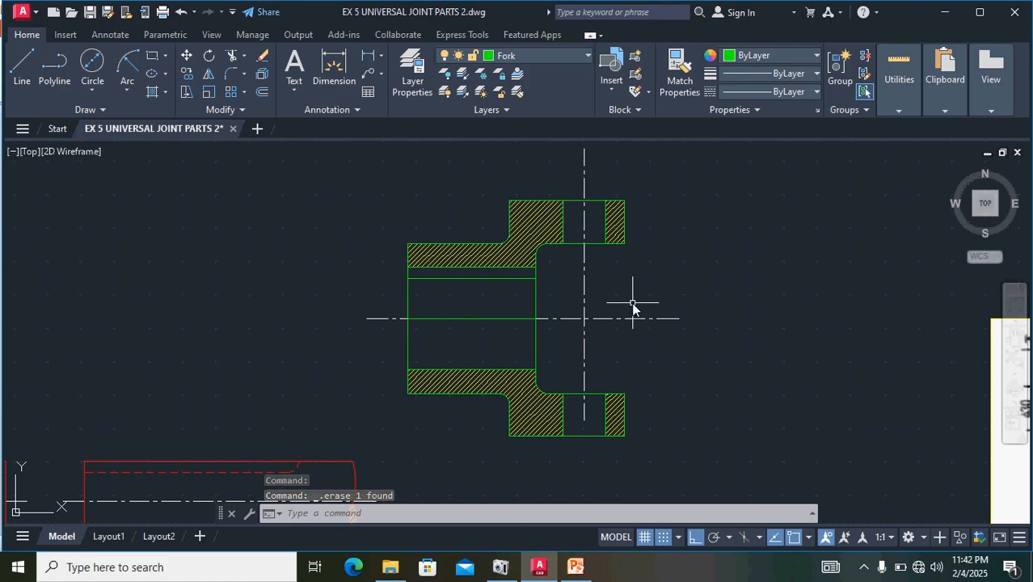
# - Stretch the lower end of the fork's vertical centre line downward, well past the lower arm
pyautogui.scroll(-2, 673, 339)
pyautogui.click(617, 348)
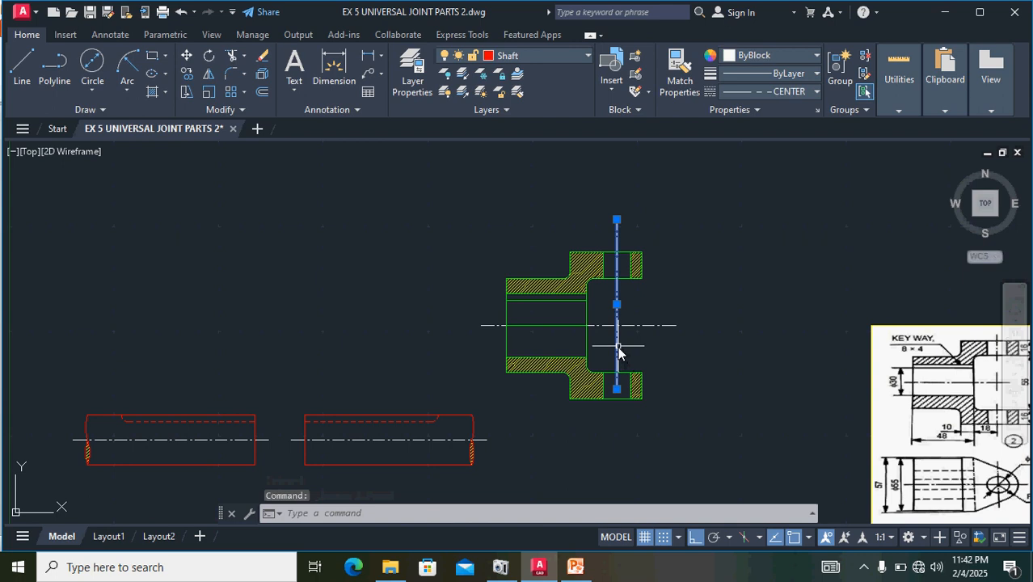
pyautogui.click(617, 390)
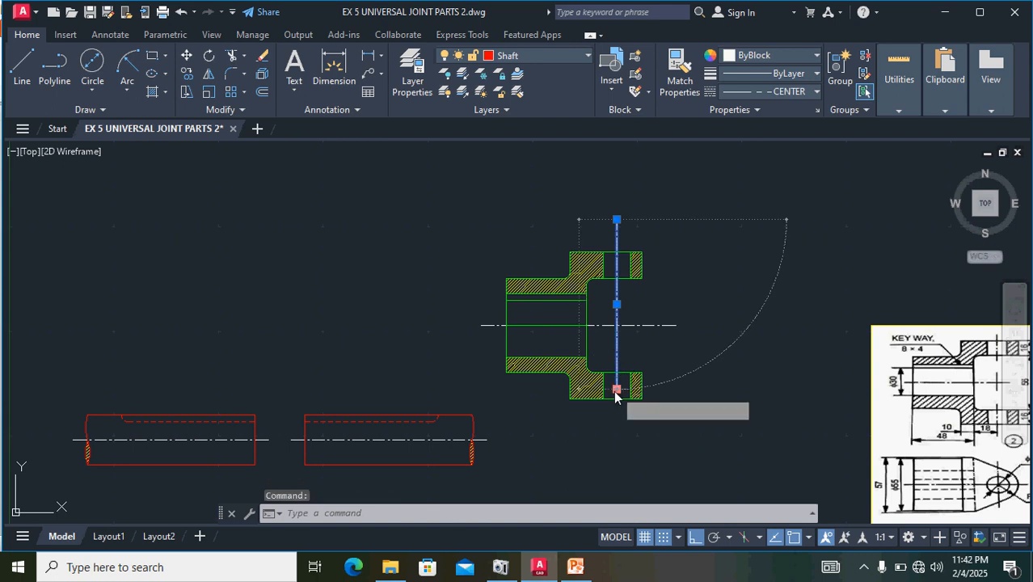
pyautogui.click(617, 461)
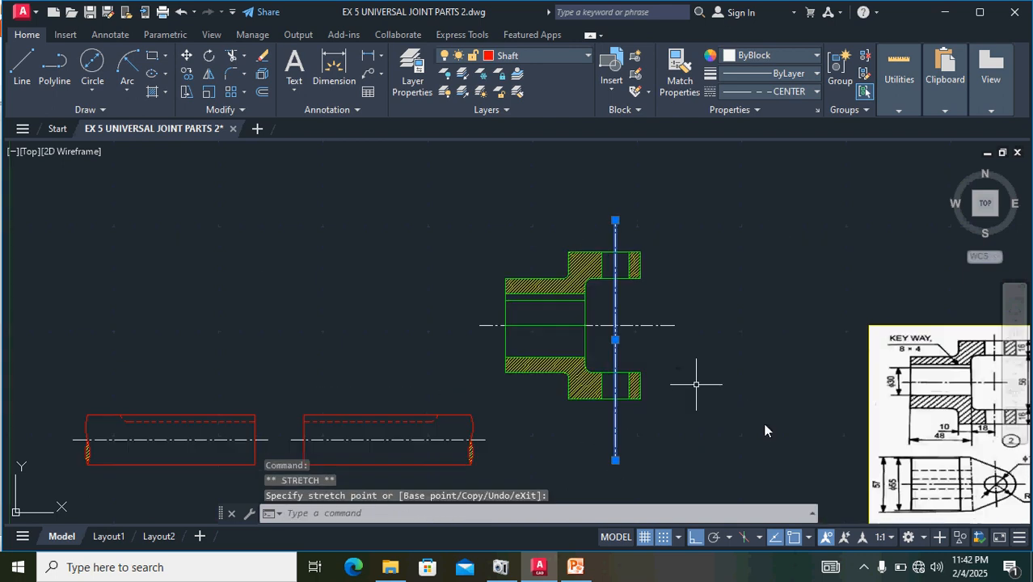
pyautogui.moveTo(772, 439); pyautogui.dragTo(589, 340, button='middle')
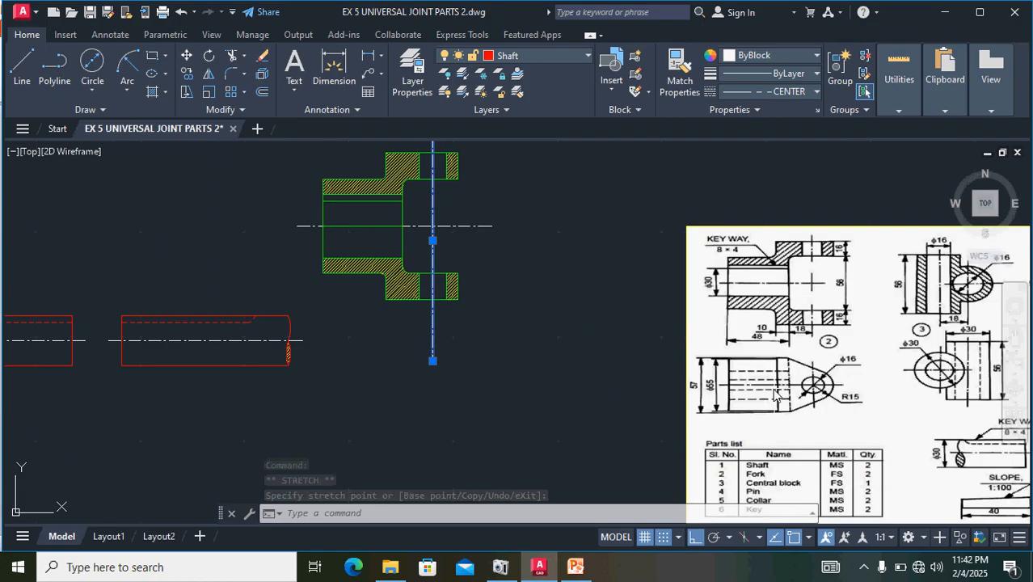
pyautogui.scroll(2, 780, 390)
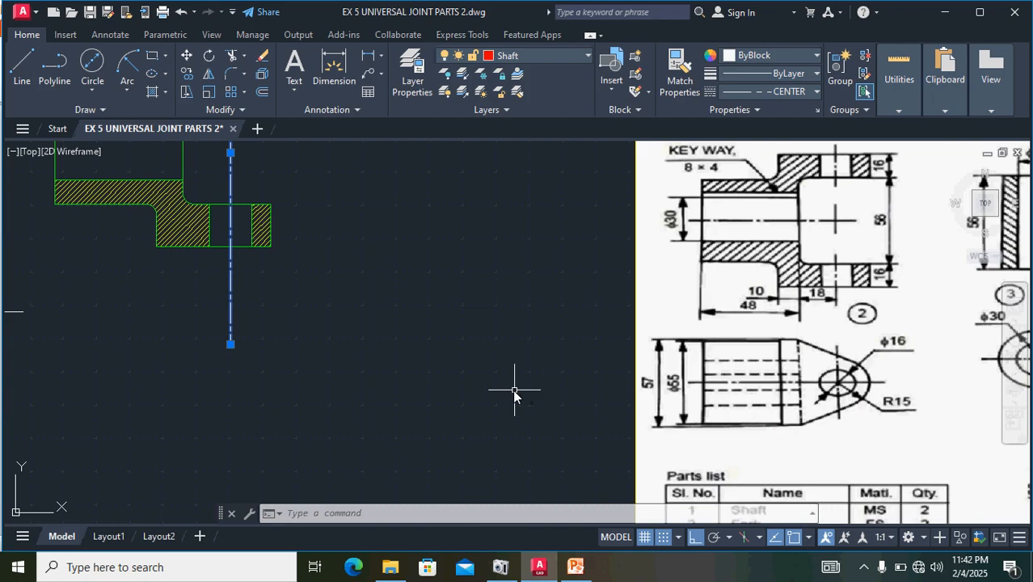
pyautogui.scroll(-2, 513, 389)
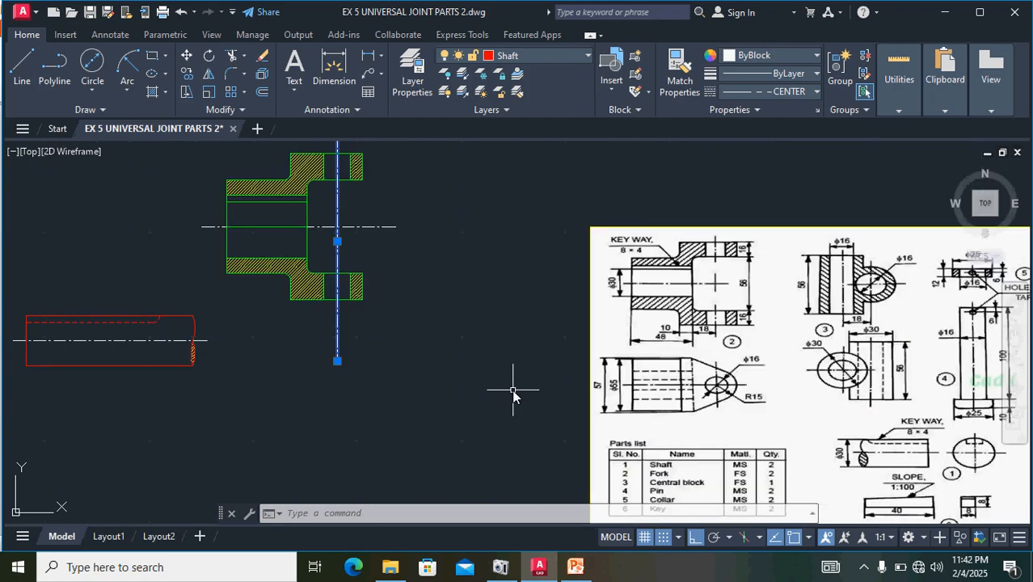
pyautogui.press('Escape')
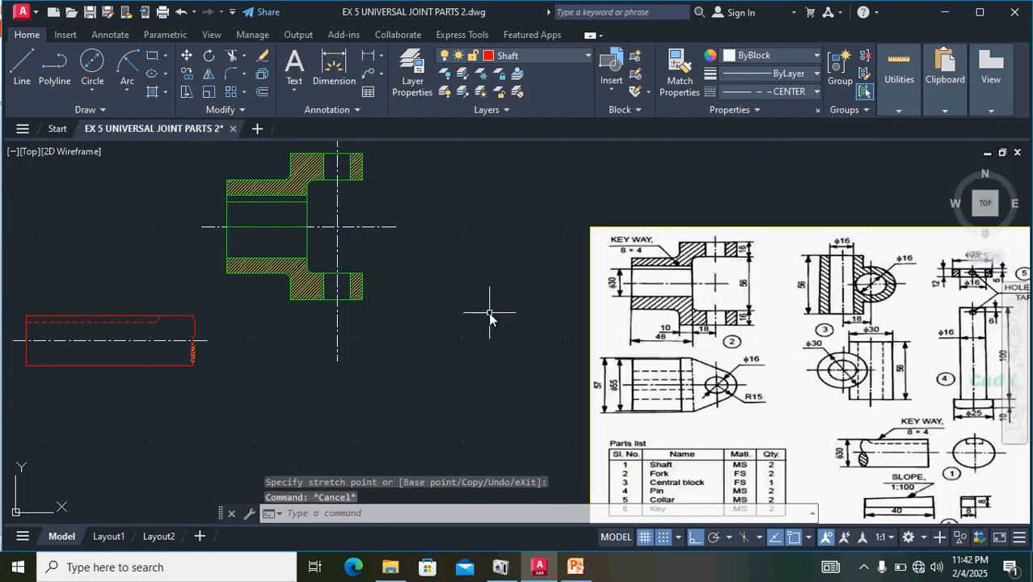
# - Copy the fork's horizontal and vertical centre lines and paste them in the empty area below the sectional view and shafts
pyautogui.click(331, 229)
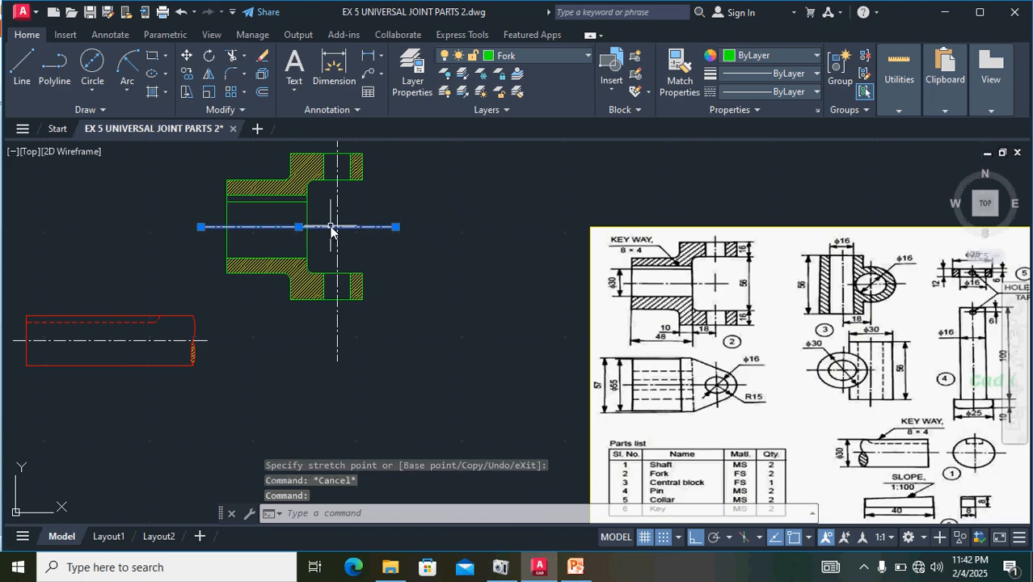
pyautogui.click(340, 216)
pyautogui.click(337, 214)
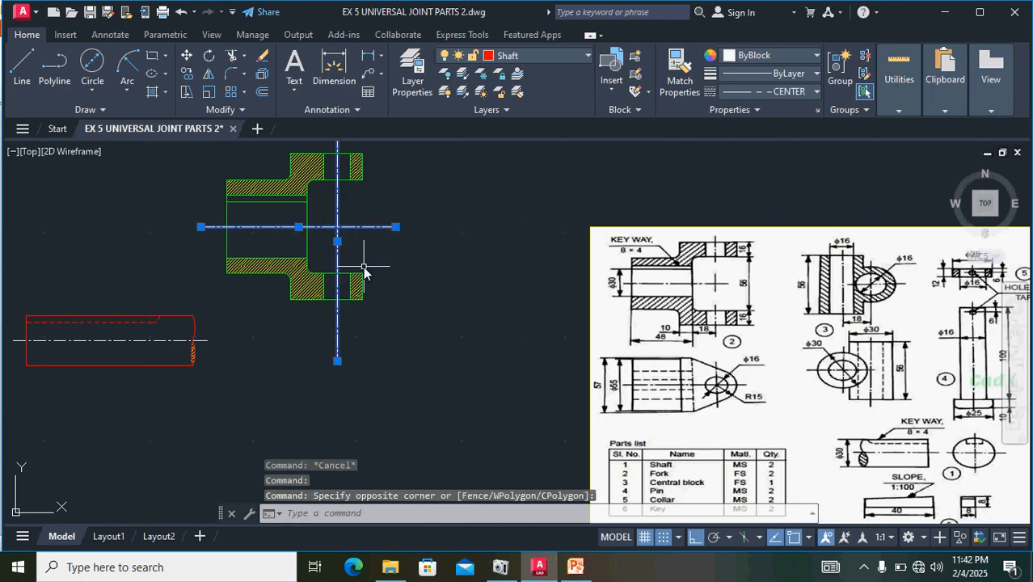
pyautogui.hotkey('ctrl', 'c')
pyautogui.hotkey('ctrl', 'v')
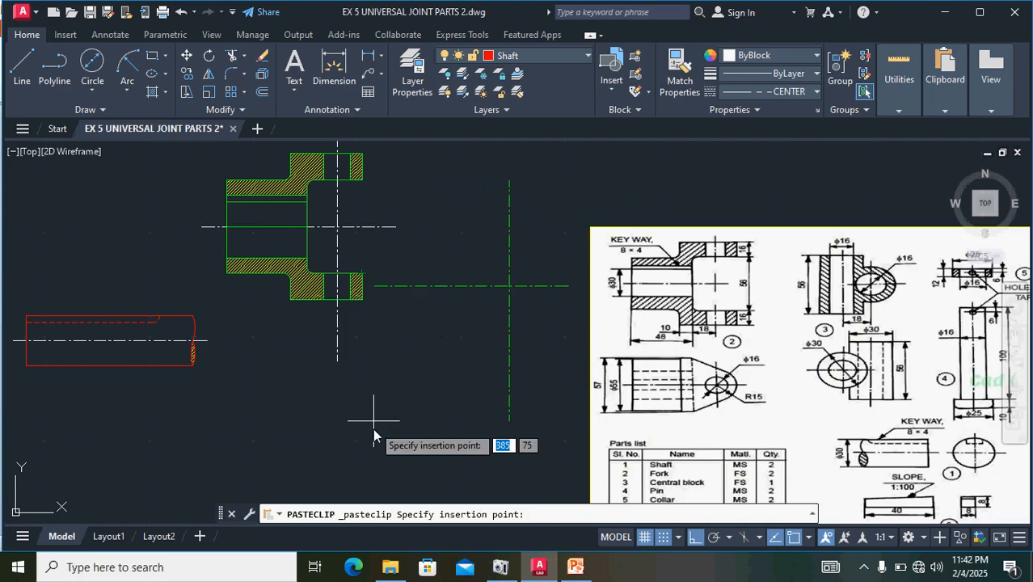
pyautogui.moveTo(352, 459); pyautogui.dragTo(520, 326, button='middle')
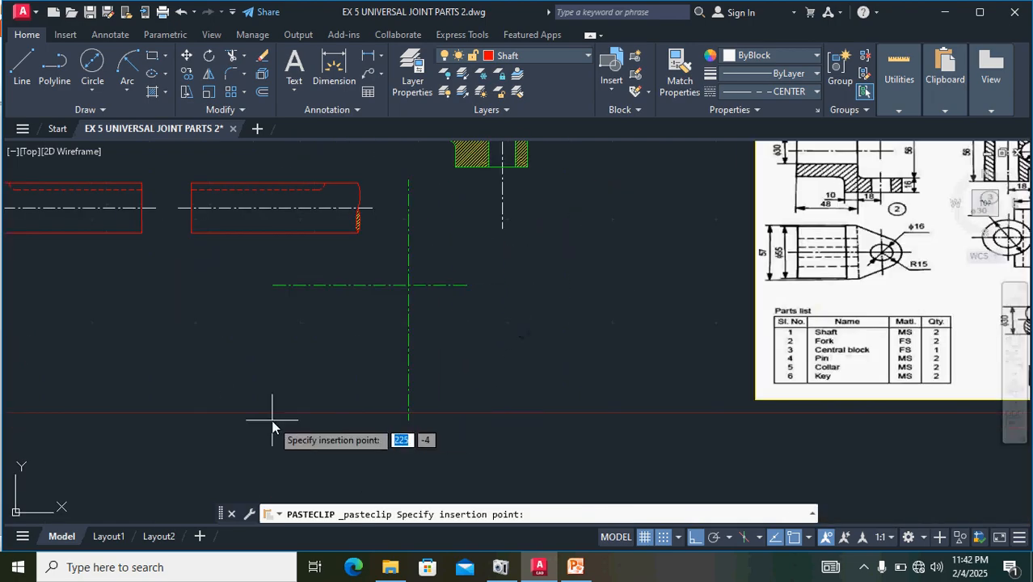
pyautogui.click(249, 488)
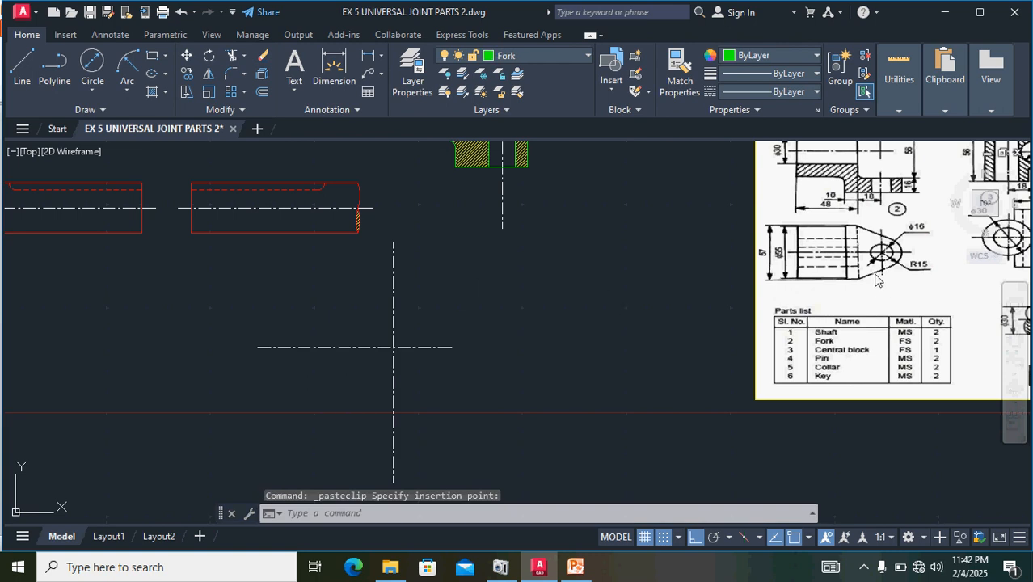
pyautogui.scroll(2, 844, 229)
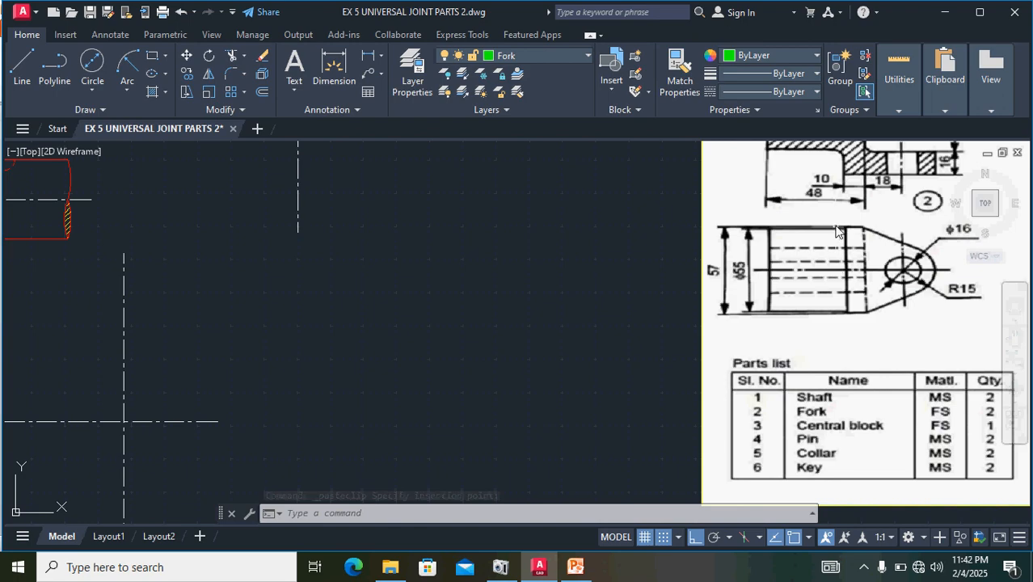
pyautogui.scroll(-2, 836, 272)
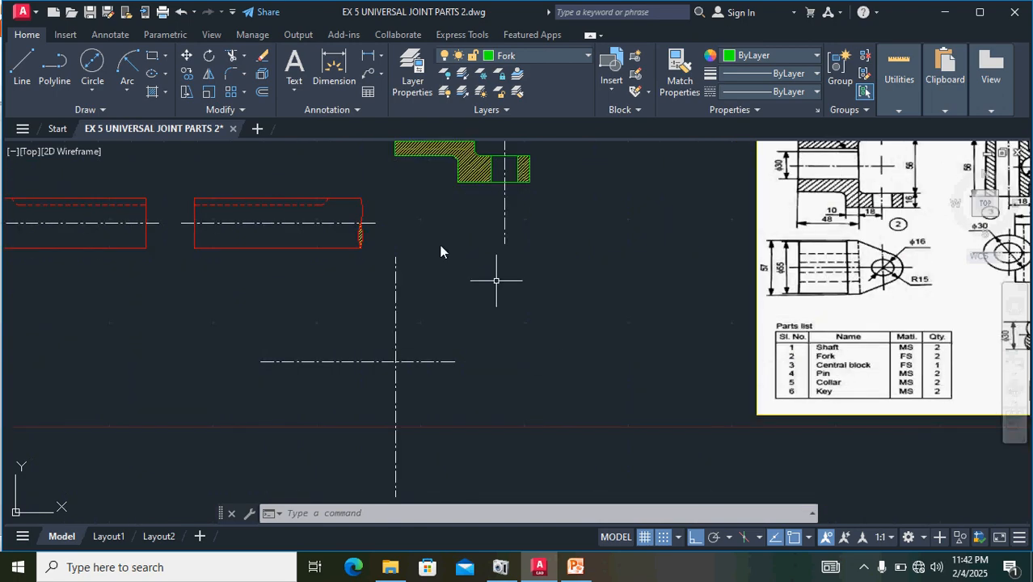
# - Make Fork 2 the current layer for drawing the fork's top view
pyautogui.click(15, 72)
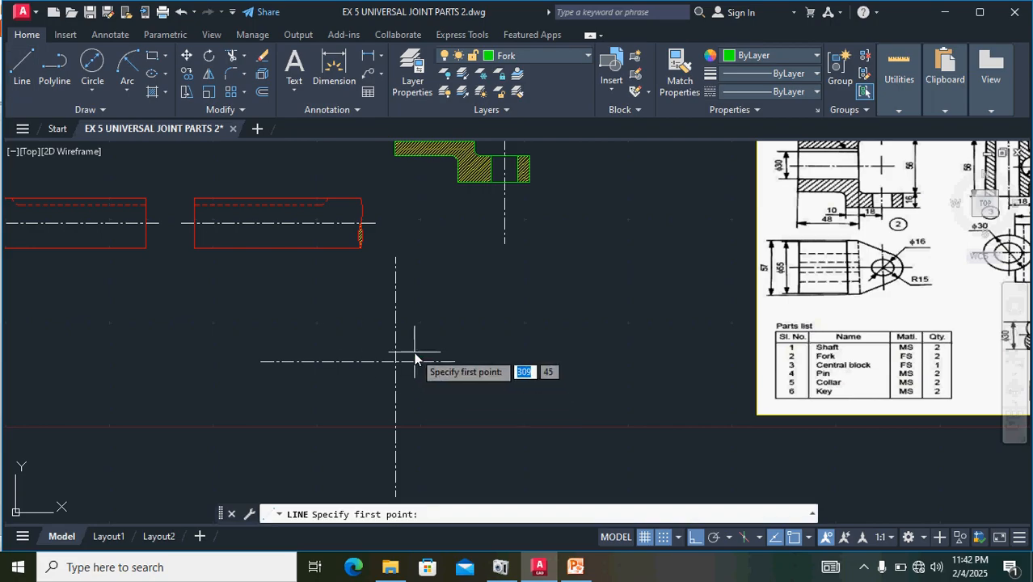
pyautogui.press('Escape')
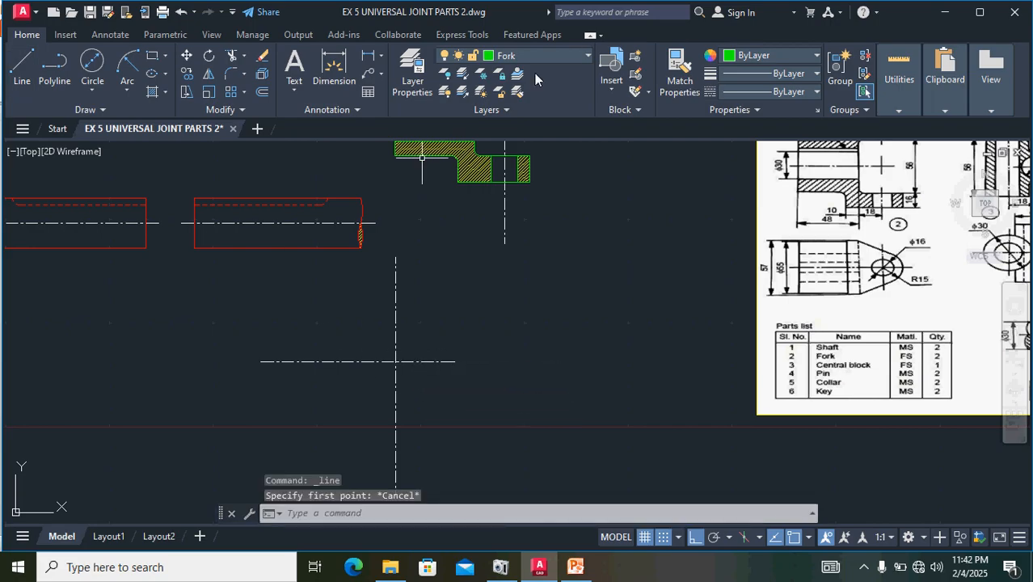
pyautogui.click(558, 56)
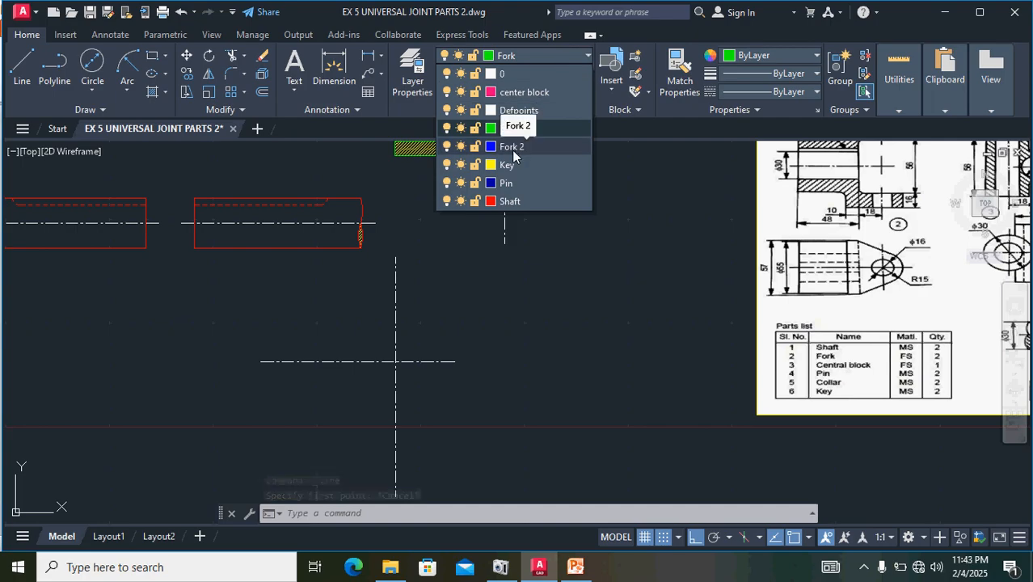
pyautogui.click(512, 149)
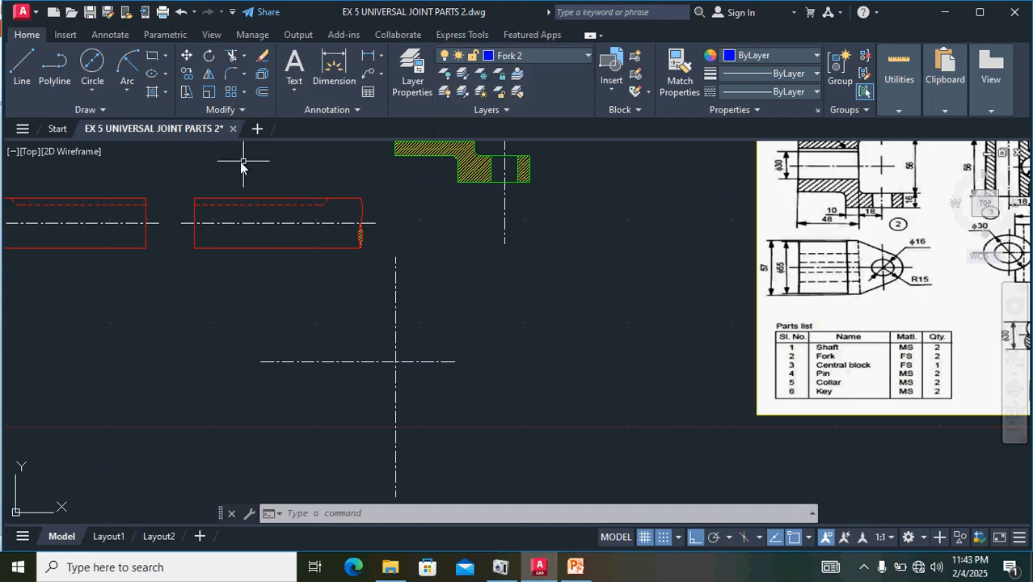
# - Start a vertical line upward from the intersection of the pasted centre lines below the sectional view
pyautogui.click(22, 67)
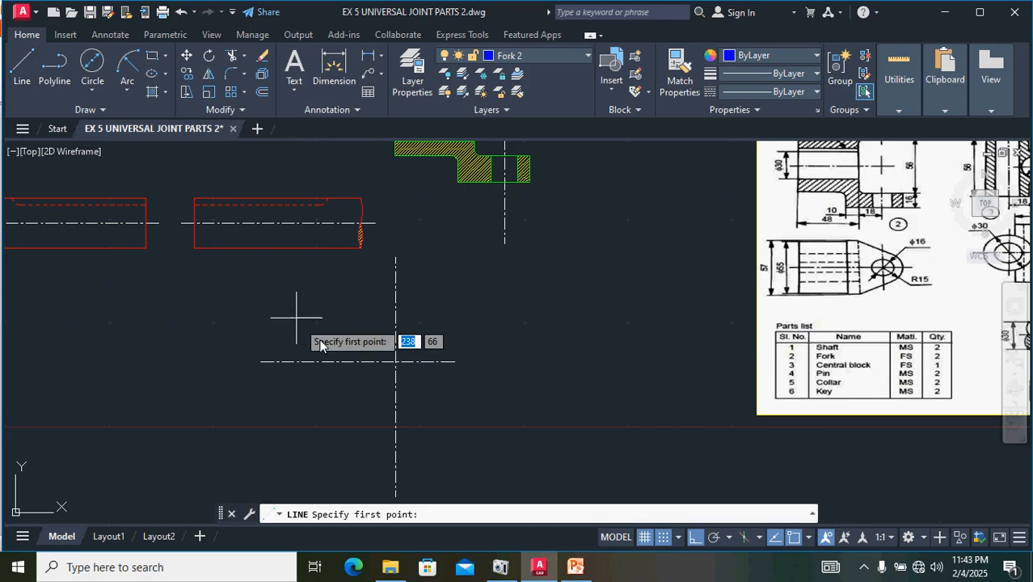
pyautogui.click(396, 363)
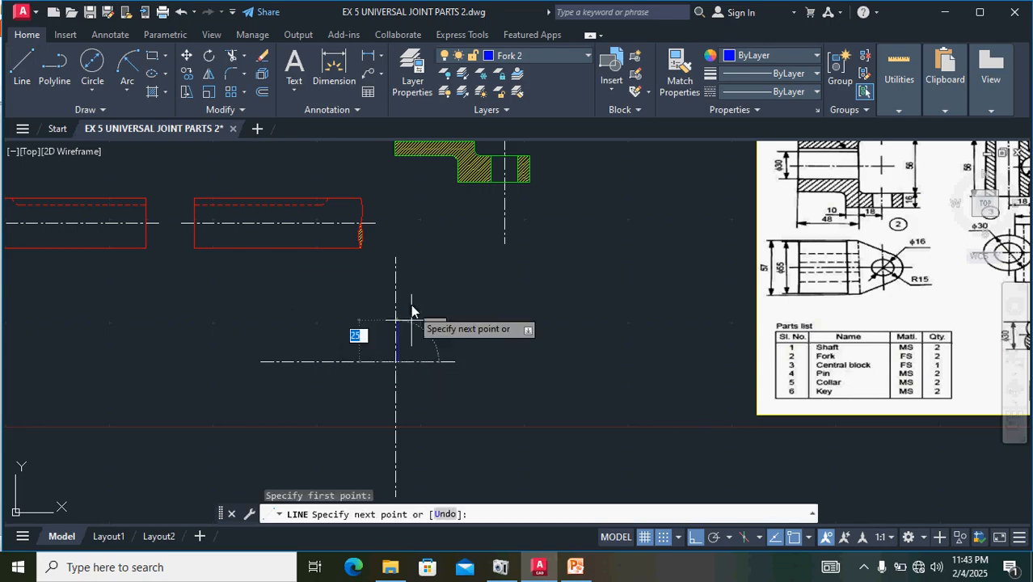
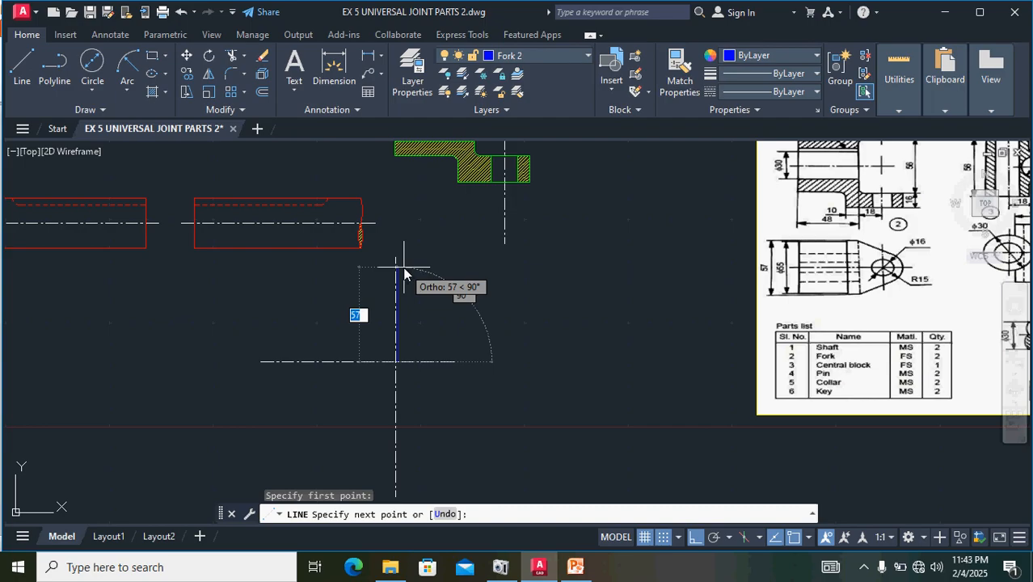
# - Draw the fork's narrow rectangle outline with connected lines 28.5 up, 10 to the right, 57 down and 10 back to the left
pyautogui.write('28.')
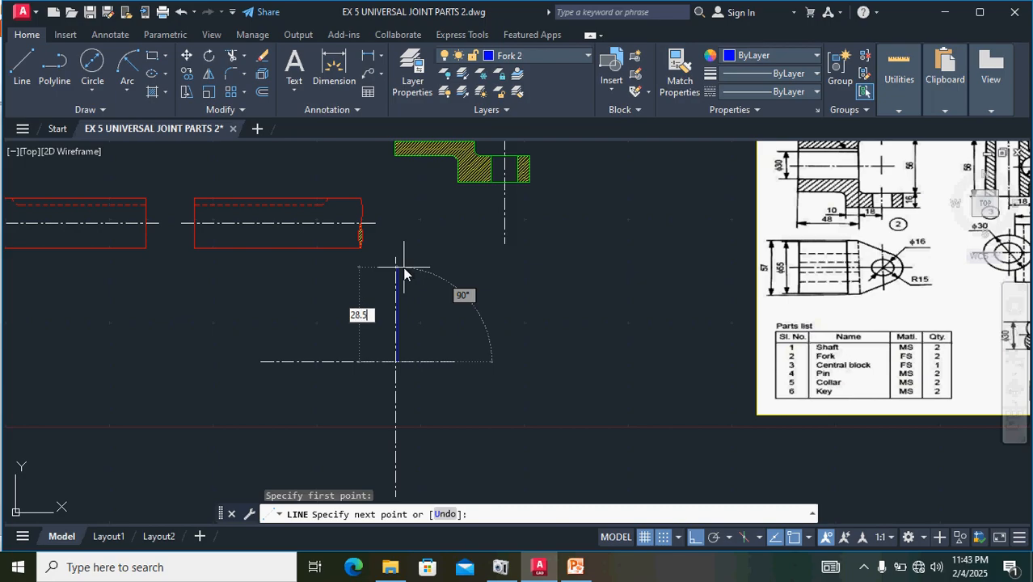
pyautogui.press('Return')
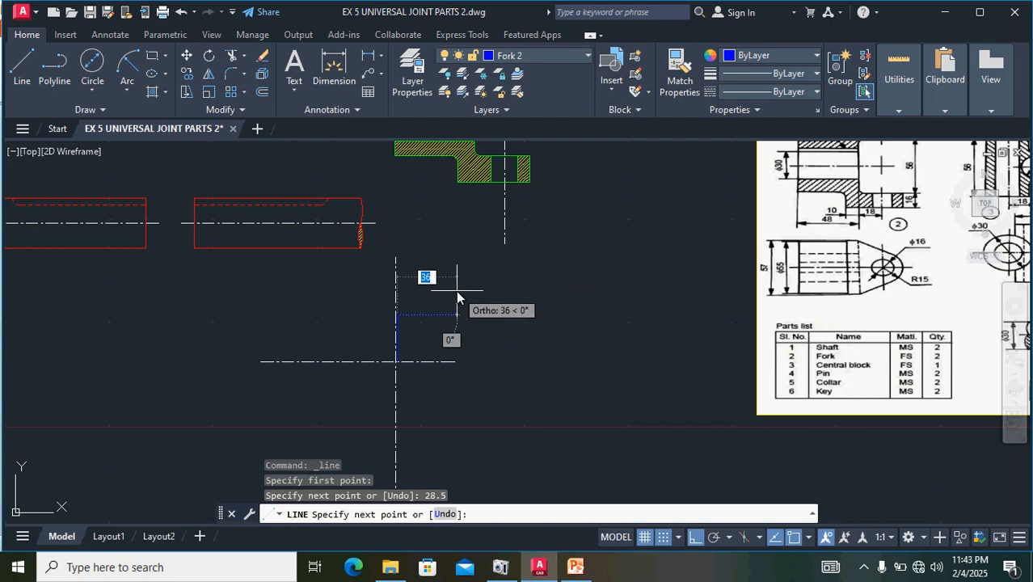
pyautogui.write('1')
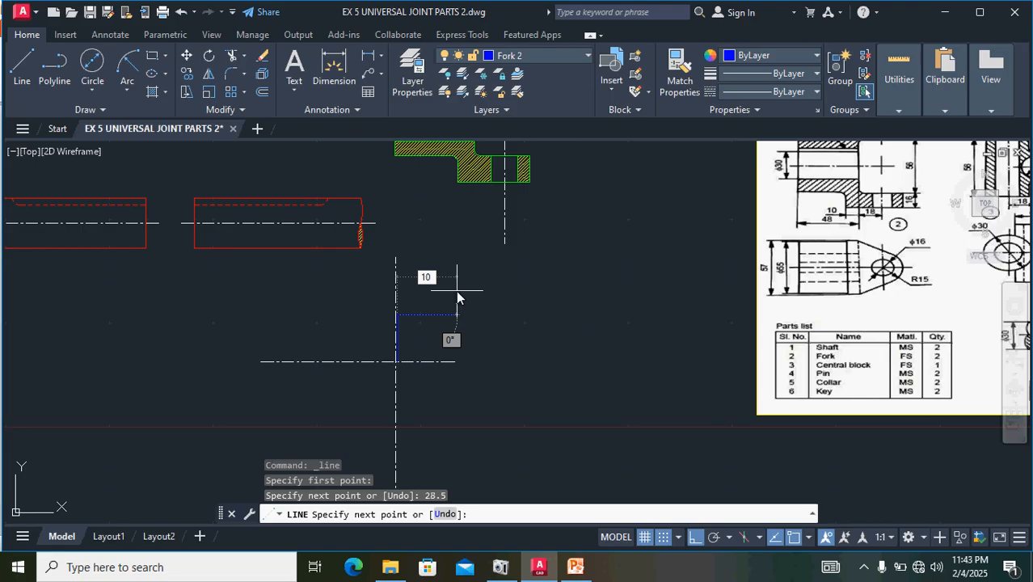
pyautogui.write('0')
pyautogui.press('Return')
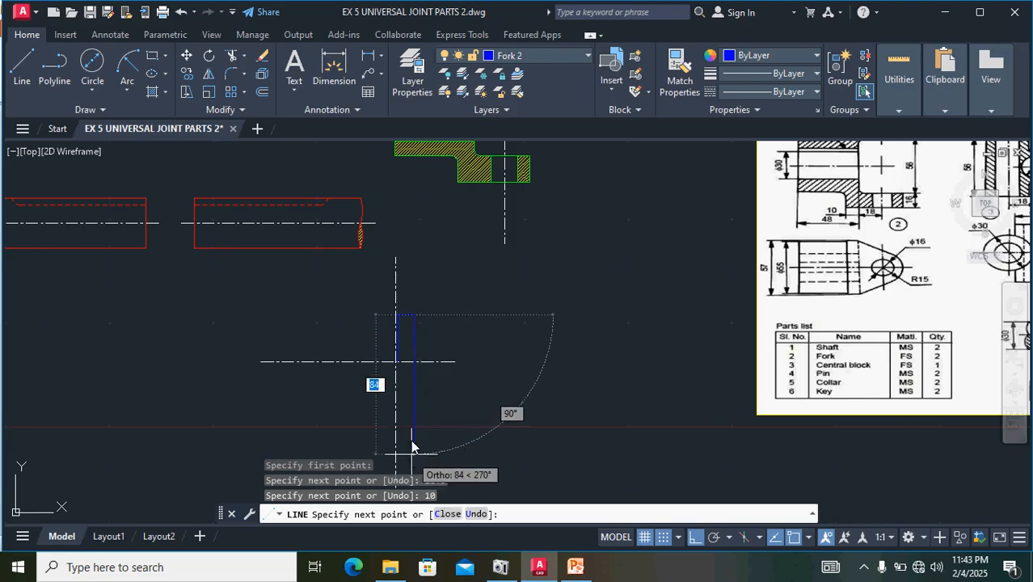
pyautogui.write('57')
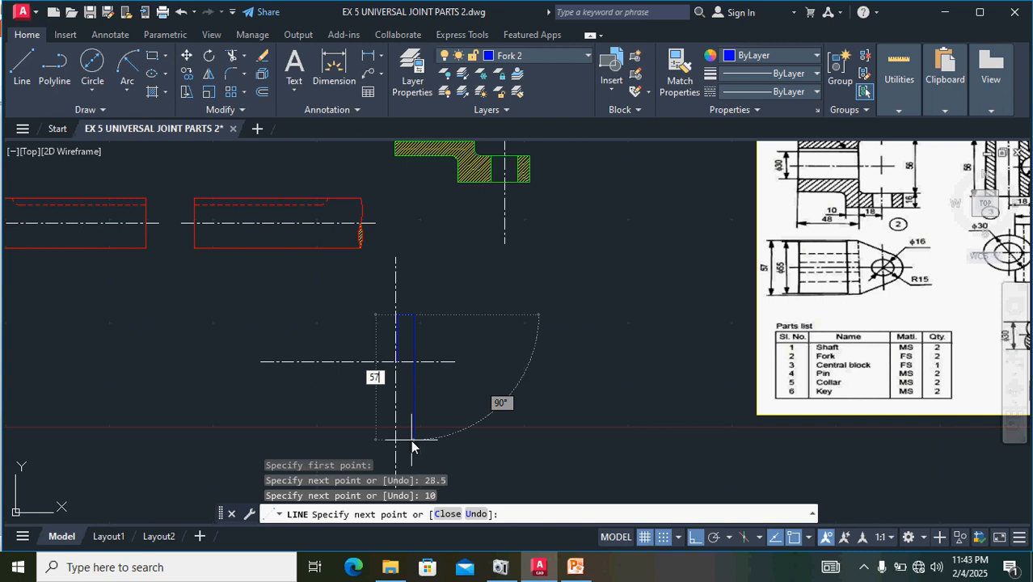
pyautogui.press('Return')
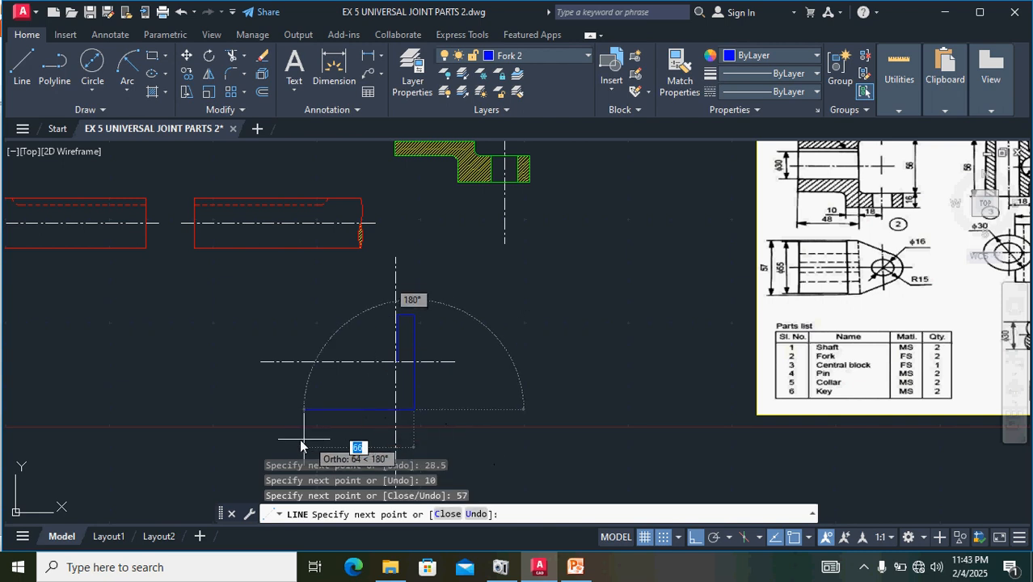
pyautogui.write('1')
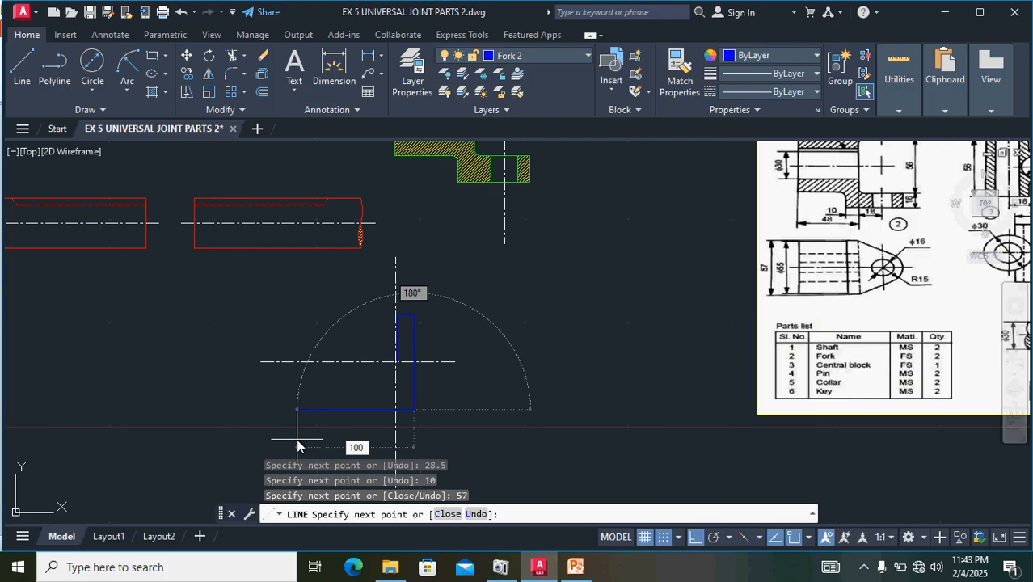
pyautogui.write('0')
pyautogui.press('Return')
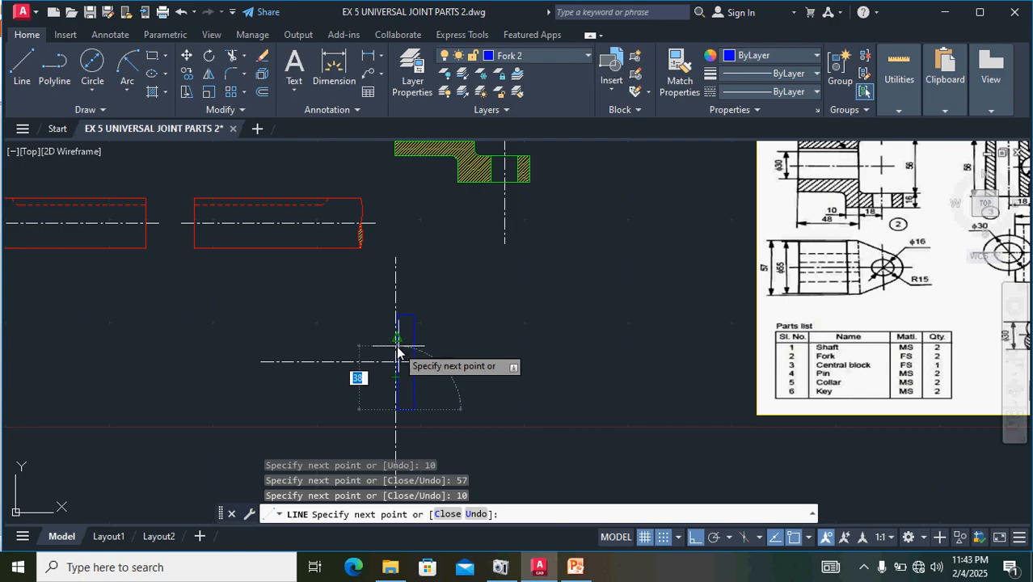
pyautogui.scroll(6, 396, 360)
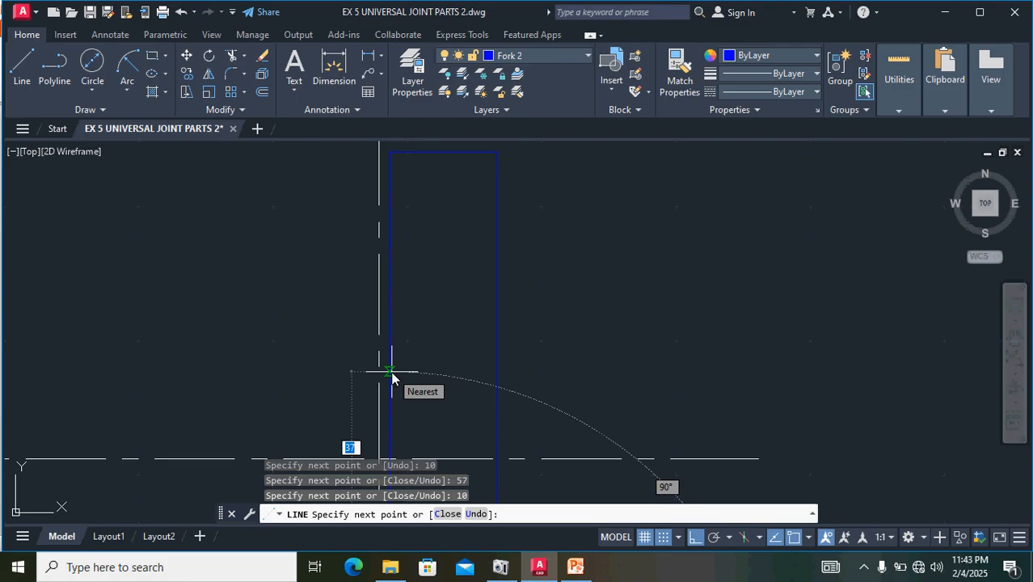
pyautogui.press('Escape')
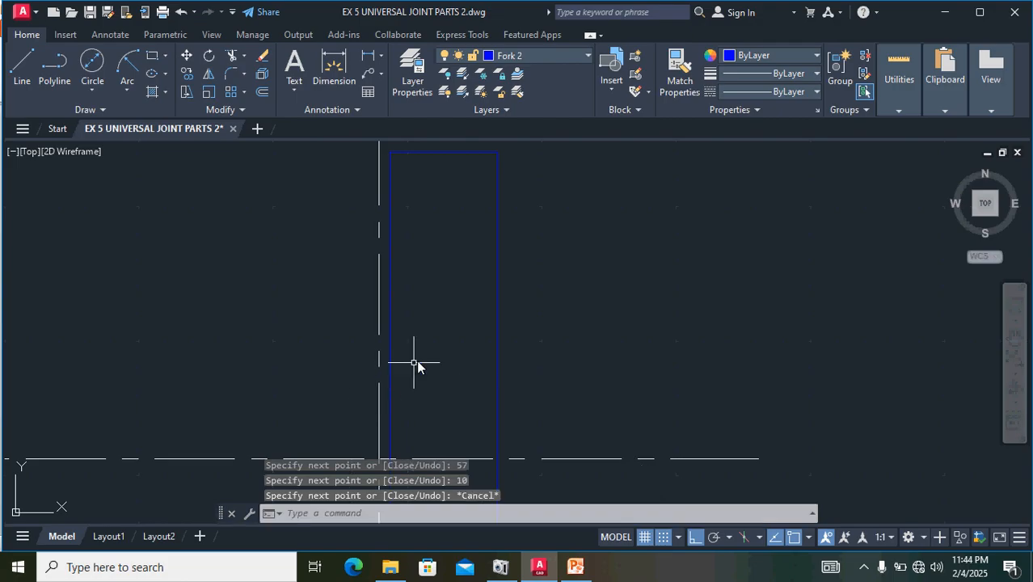
# - Close the narrow rectangle with a 28.5 vertical line from its lower-left corner up to the horizontal centre line
pyautogui.scroll(-4, 414, 368)
pyautogui.scroll(5, 410, 430)
pyautogui.scroll(-5, 414, 416)
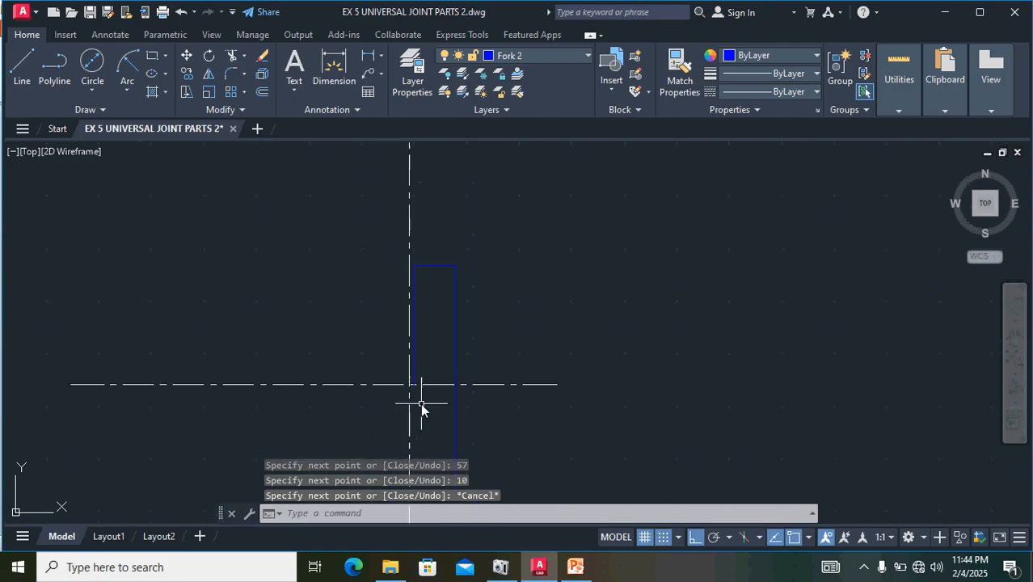
pyautogui.scroll(-2, 418, 433)
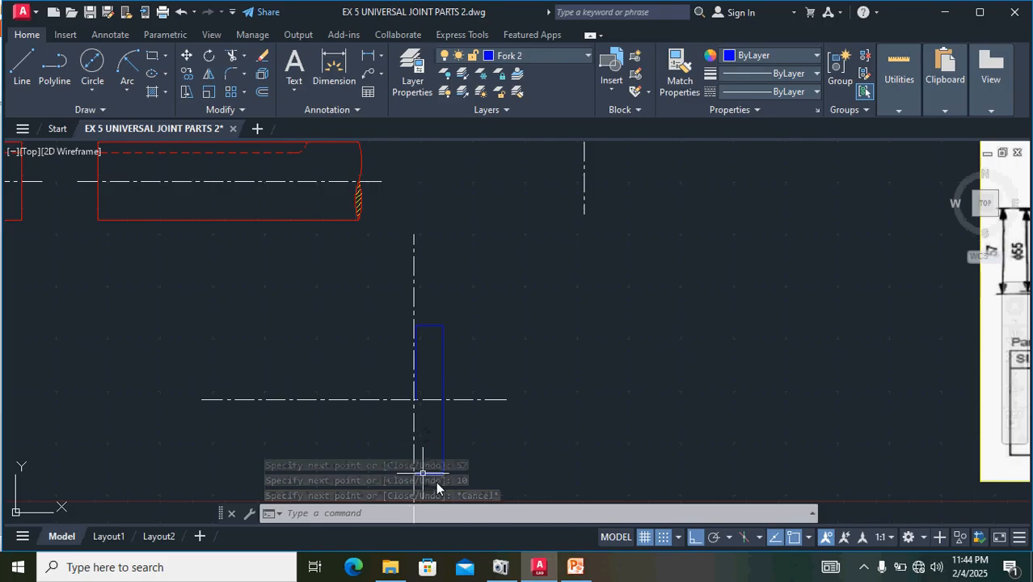
pyautogui.scroll(6, 422, 478)
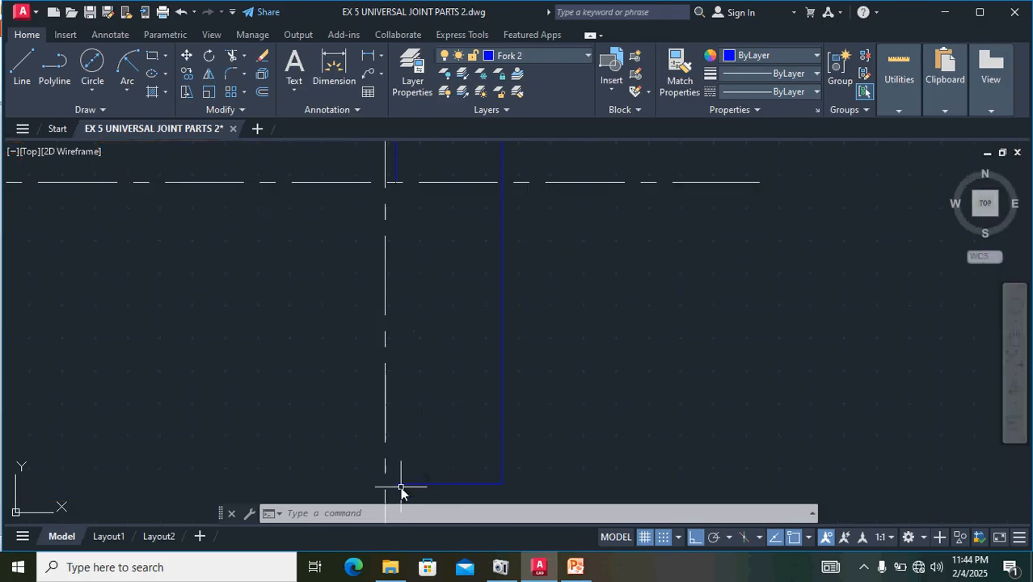
pyautogui.write('l')
pyautogui.press('Return')
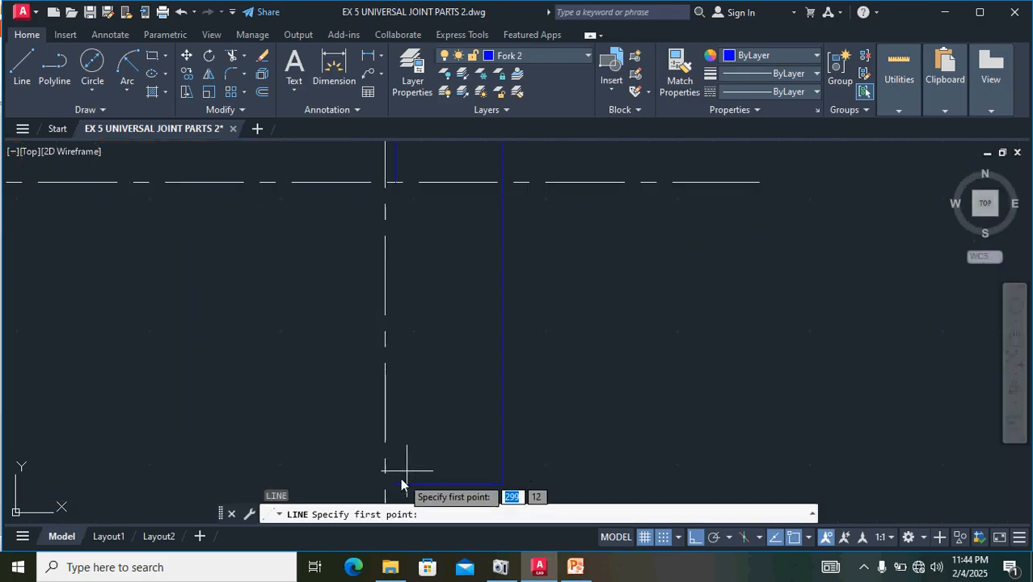
pyautogui.click(396, 483)
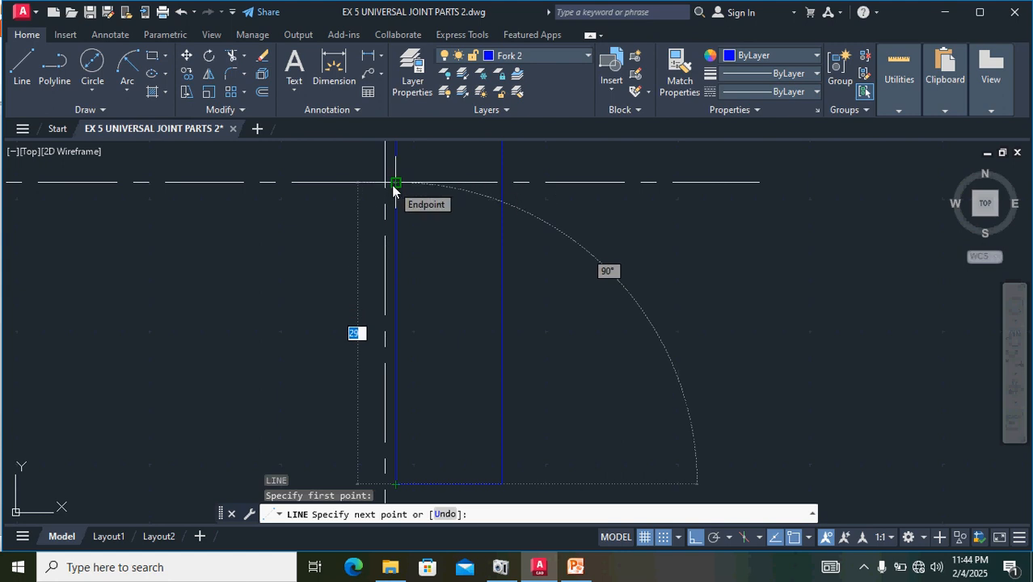
pyautogui.write('28.')
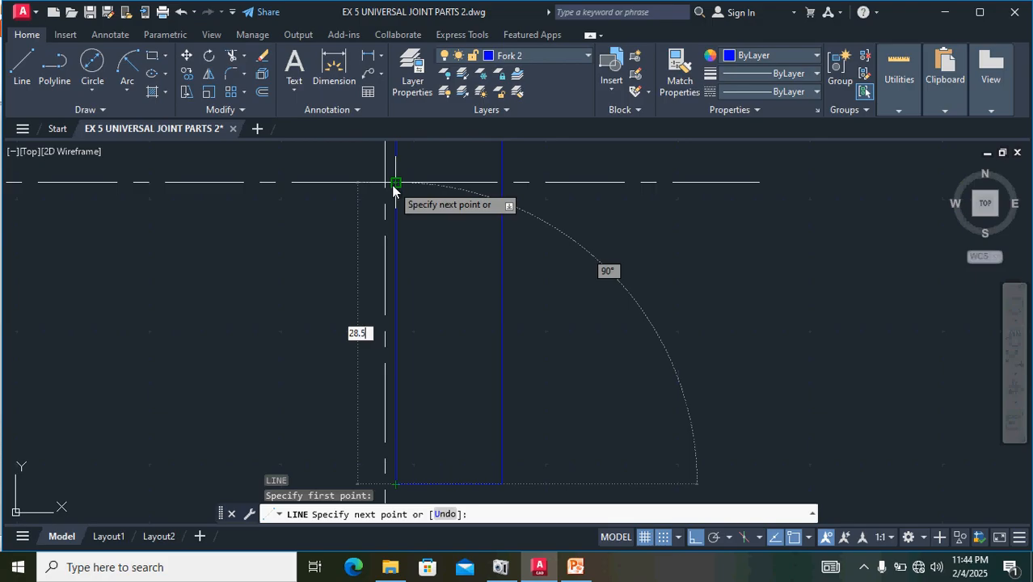
pyautogui.write('5')
pyautogui.press('Return')
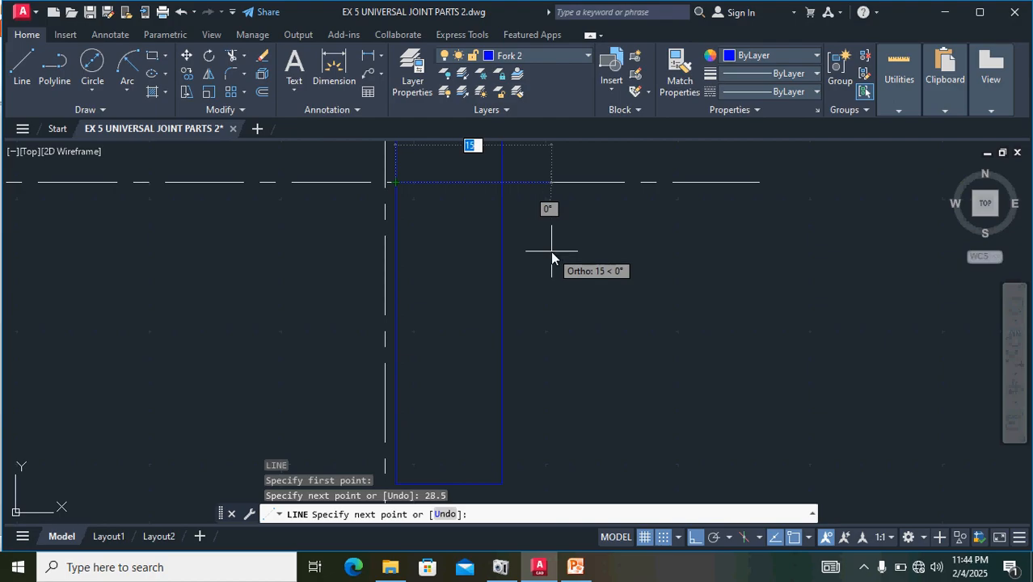
pyautogui.press('Escape')
pyautogui.scroll(-1, 551, 252)
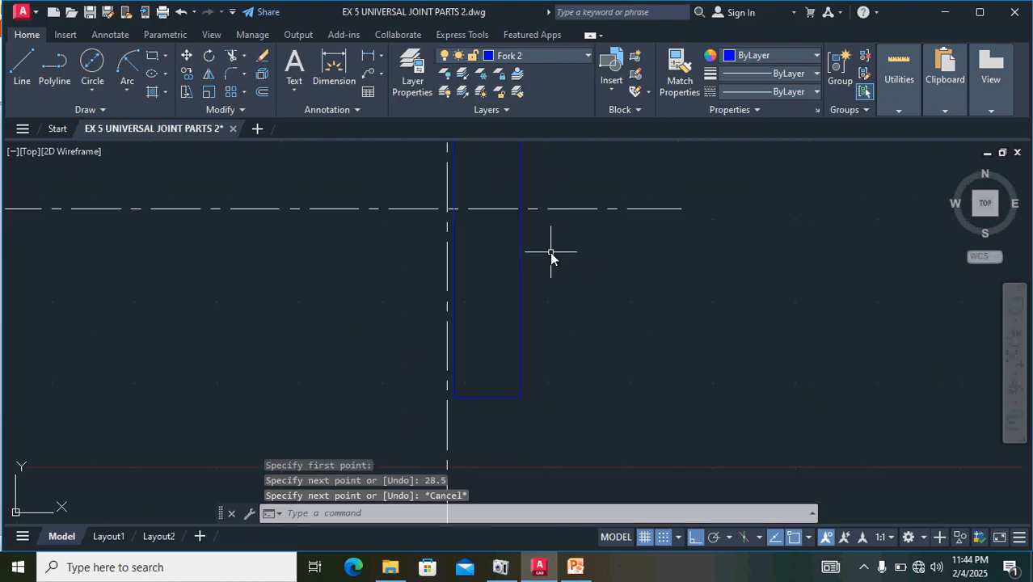
pyautogui.moveTo(538, 407)
pyautogui.mouseDown()
pyautogui.moveTo(438, 335)
pyautogui.moveTo(457, 284)
pyautogui.mouseUp()
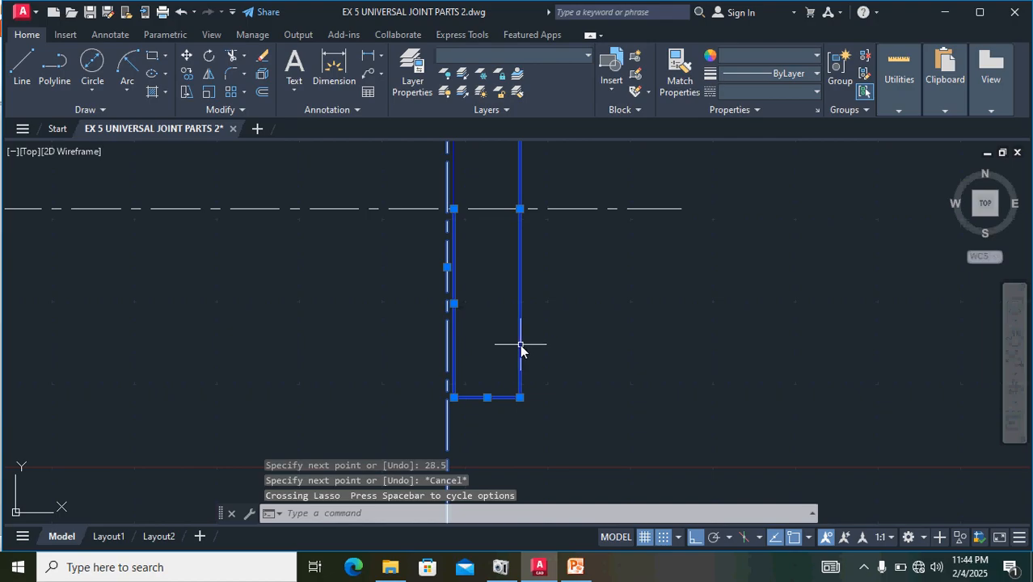
pyautogui.scroll(-4, 521, 348)
pyautogui.scroll(5, 527, 303)
pyautogui.scroll(-3, 532, 268)
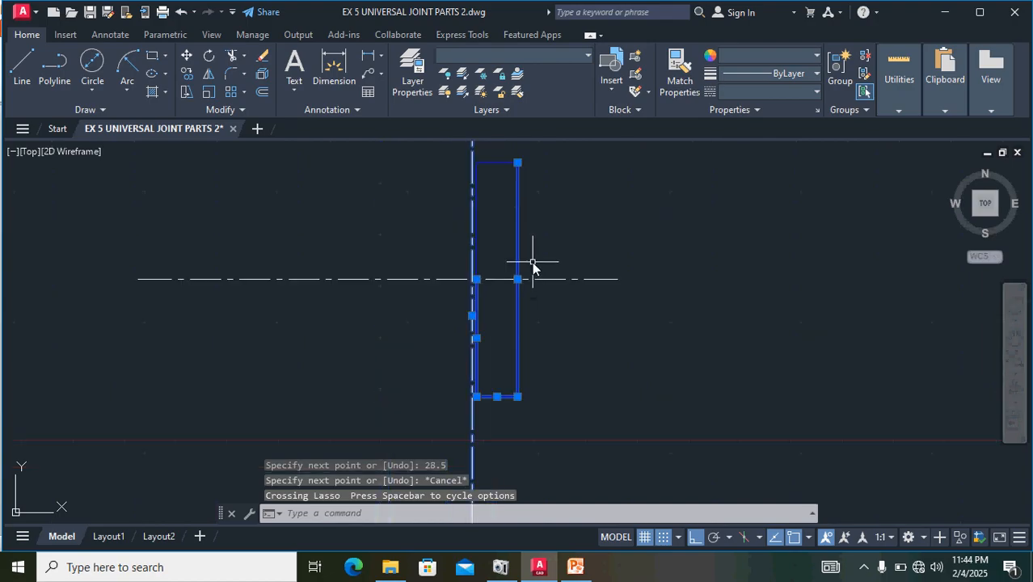
pyautogui.moveTo(579, 231)
pyautogui.mouseDown()
pyautogui.moveTo(403, 174)
pyautogui.moveTo(404, 186)
pyautogui.mouseUp()
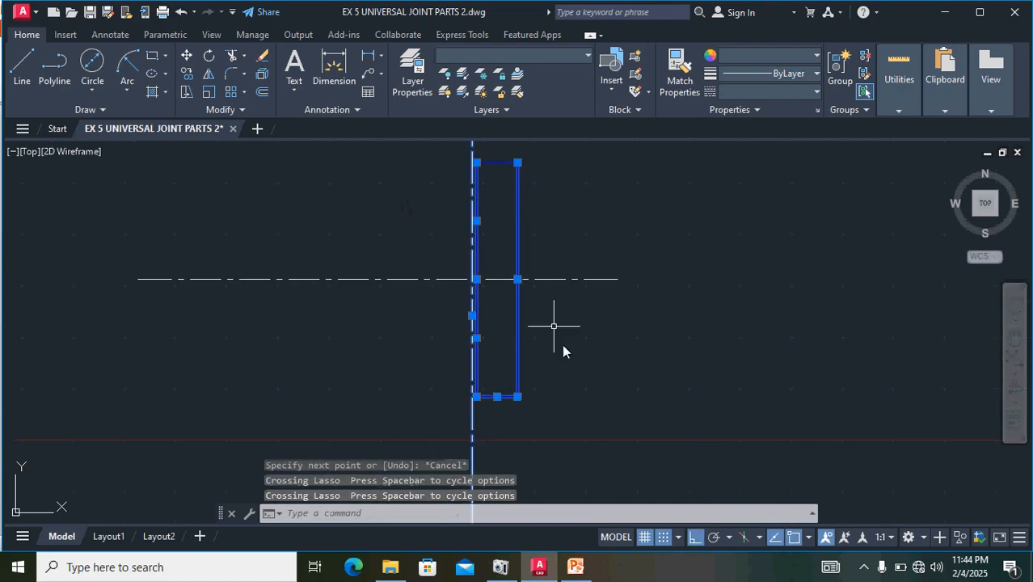
pyautogui.click(475, 424)
pyautogui.click(472, 425)
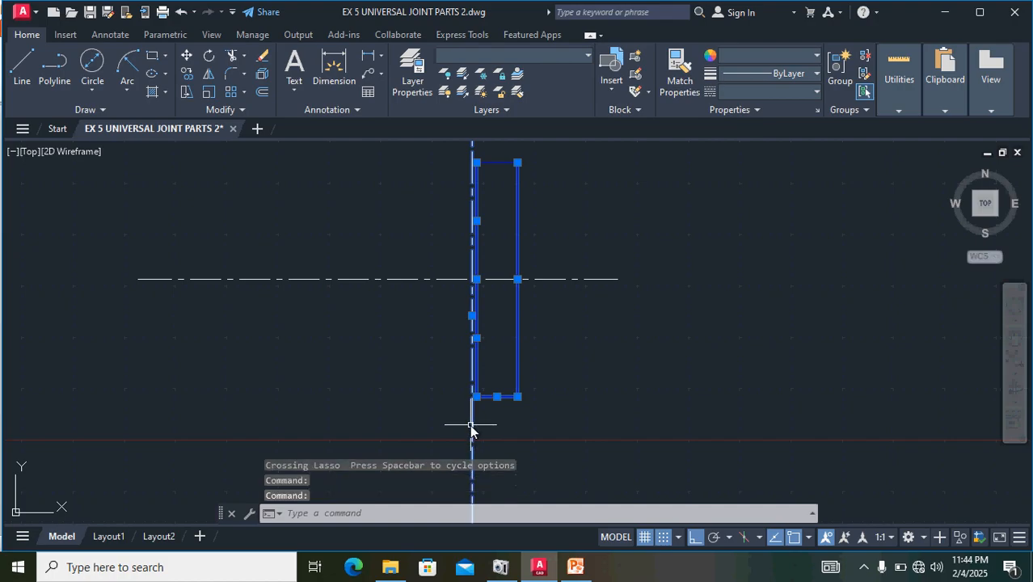
pyautogui.scroll(-5, 484, 428)
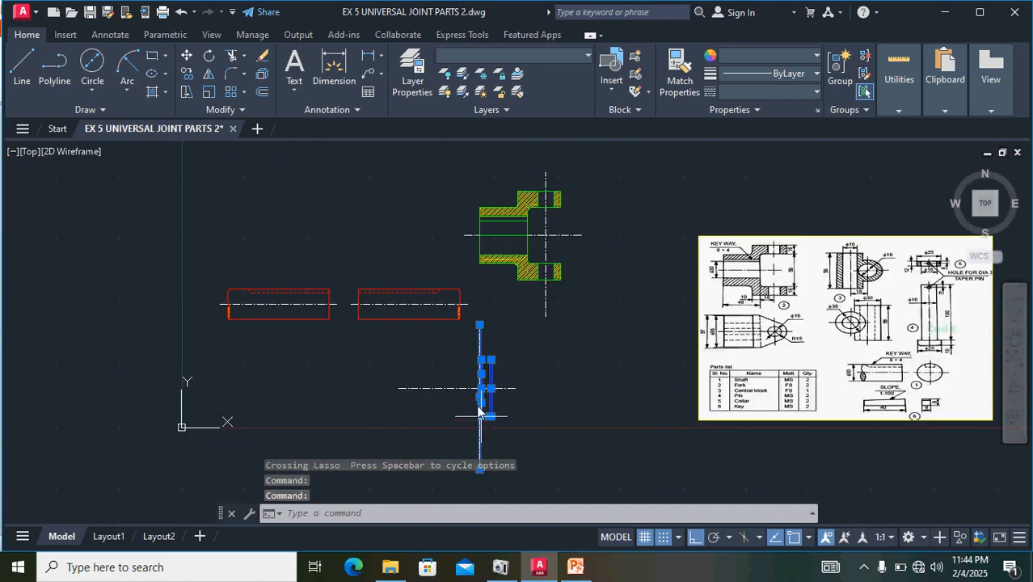
pyautogui.scroll(6, 465, 314)
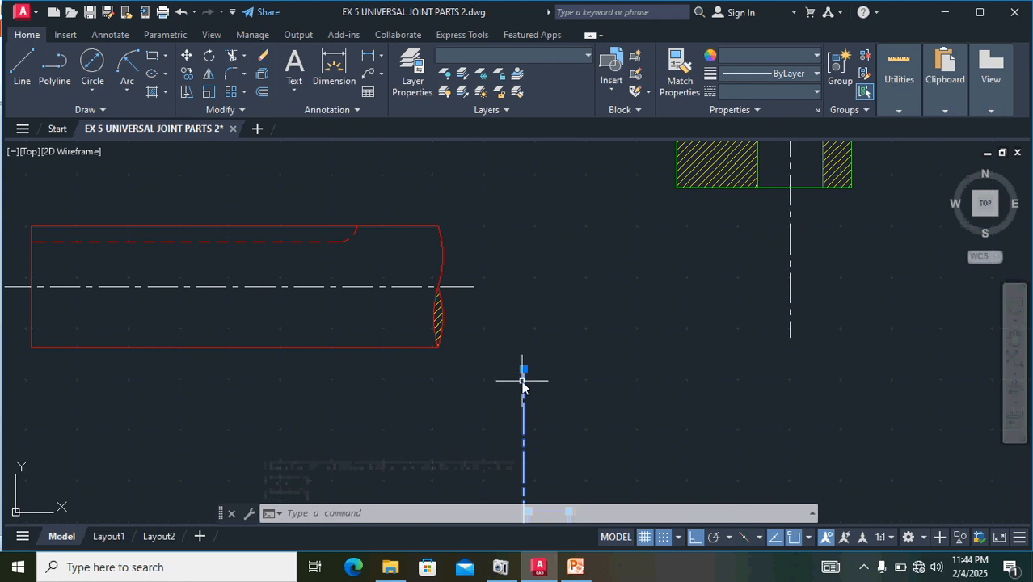
pyautogui.click(524, 381)
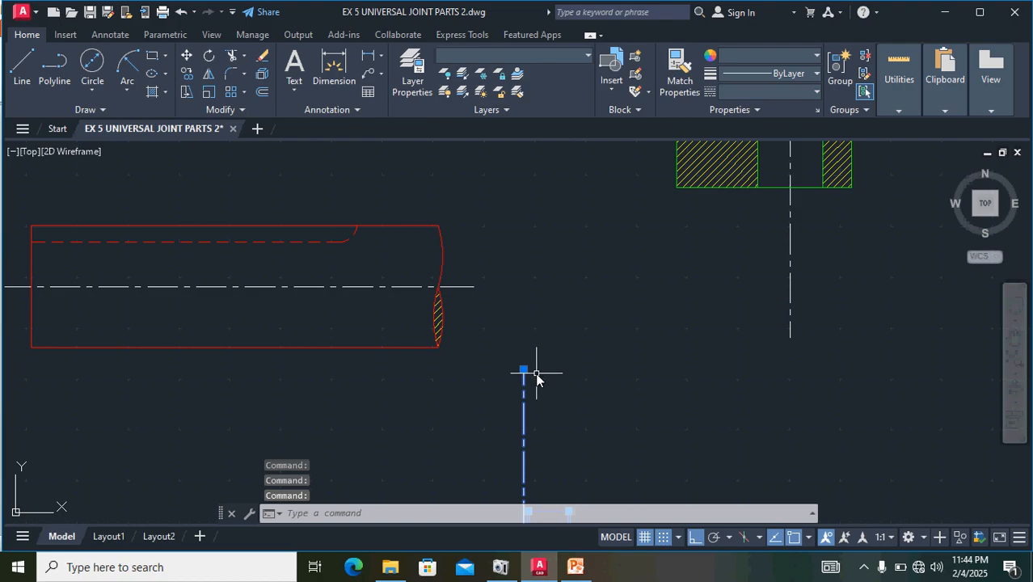
pyautogui.press('Escape')
# - Move the narrow rectangle's lines horizontally so its left edge lies on the vertical centre line at the centre-line intersection
pyautogui.scroll(-6, 534, 376)
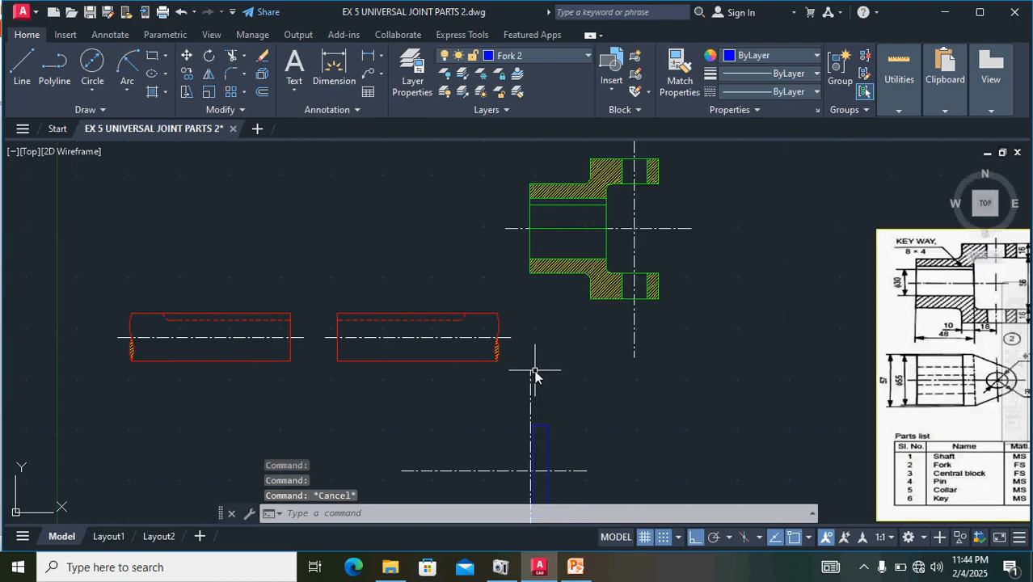
pyautogui.scroll(5, 534, 447)
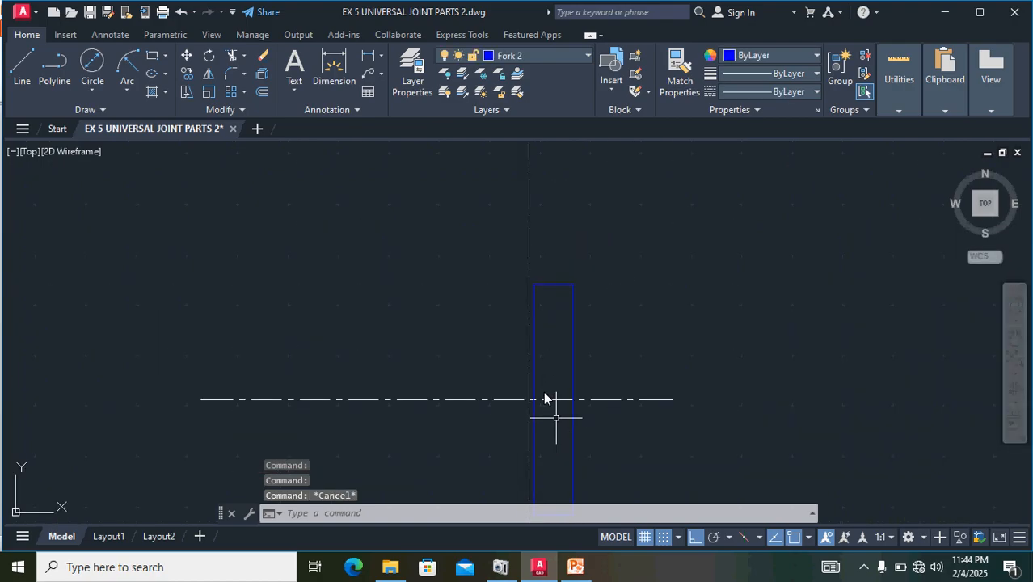
pyautogui.scroll(5, 519, 323)
pyautogui.click(581, 302)
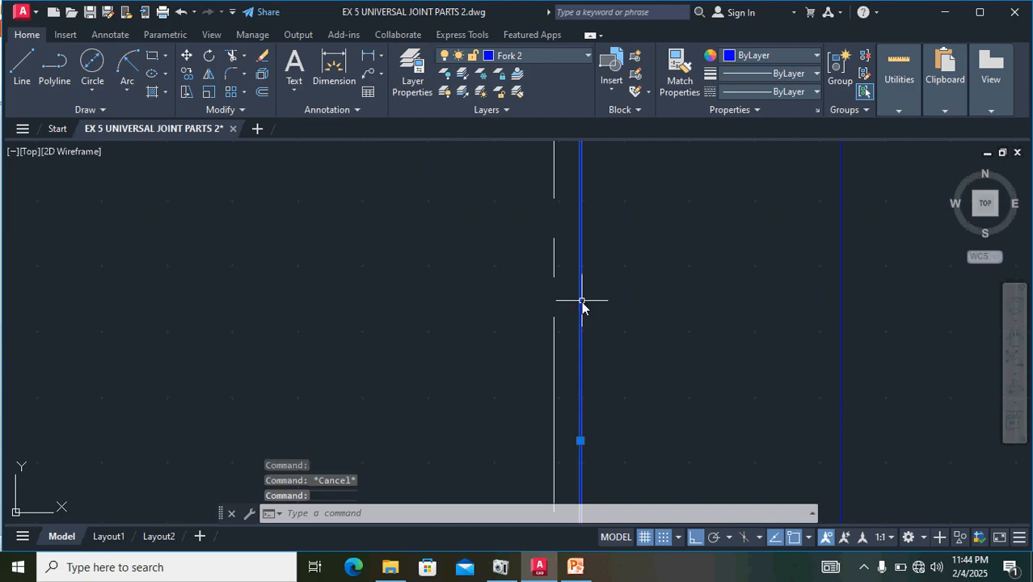
pyautogui.scroll(-4, 642, 335)
pyautogui.moveTo(773, 300)
pyautogui.mouseDown()
pyautogui.moveTo(700, 251)
pyautogui.moveTo(690, 208)
pyautogui.mouseUp()
pyautogui.scroll(-4, 762, 319)
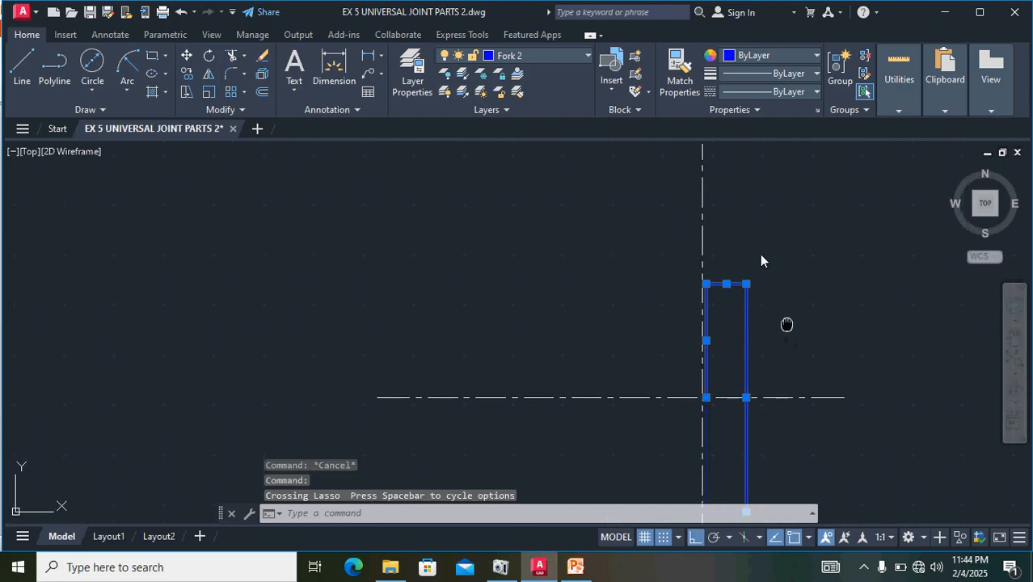
pyautogui.moveTo(787, 324); pyautogui.dragTo(727, 256, button='middle')
pyautogui.scroll(6, 690, 402)
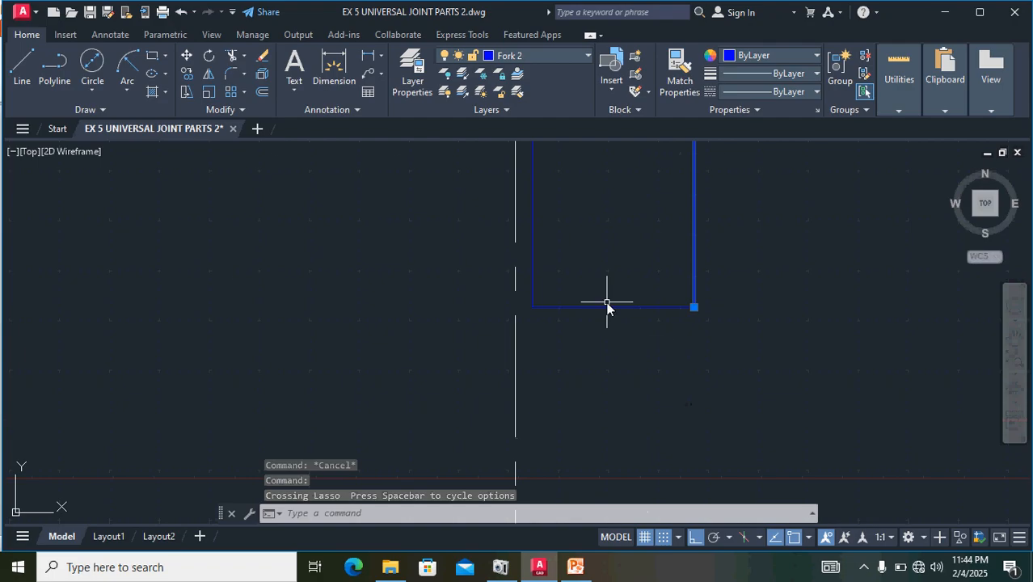
pyautogui.click(605, 305)
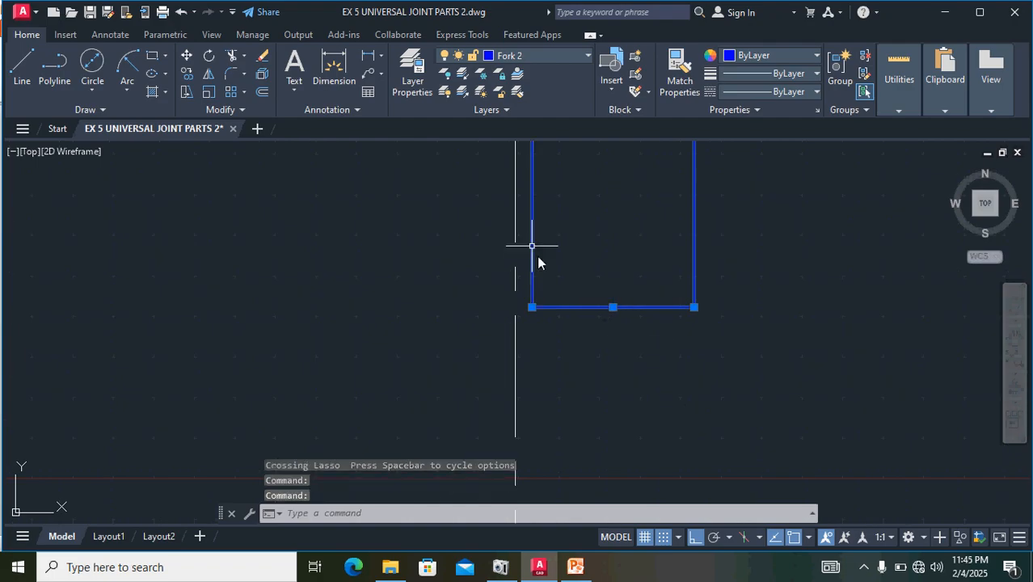
pyautogui.scroll(-3, 706, 208)
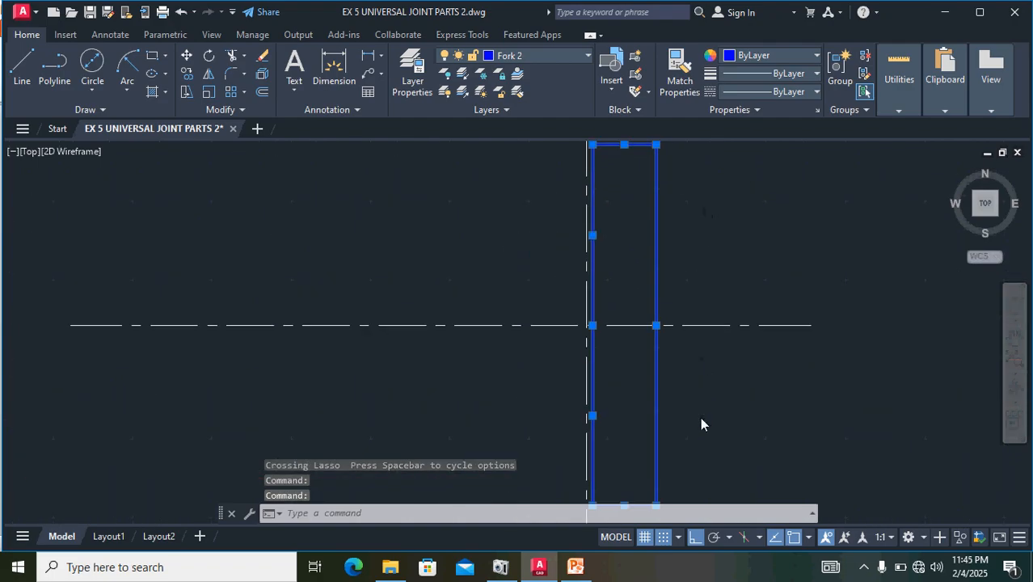
pyautogui.scroll(8, 601, 327)
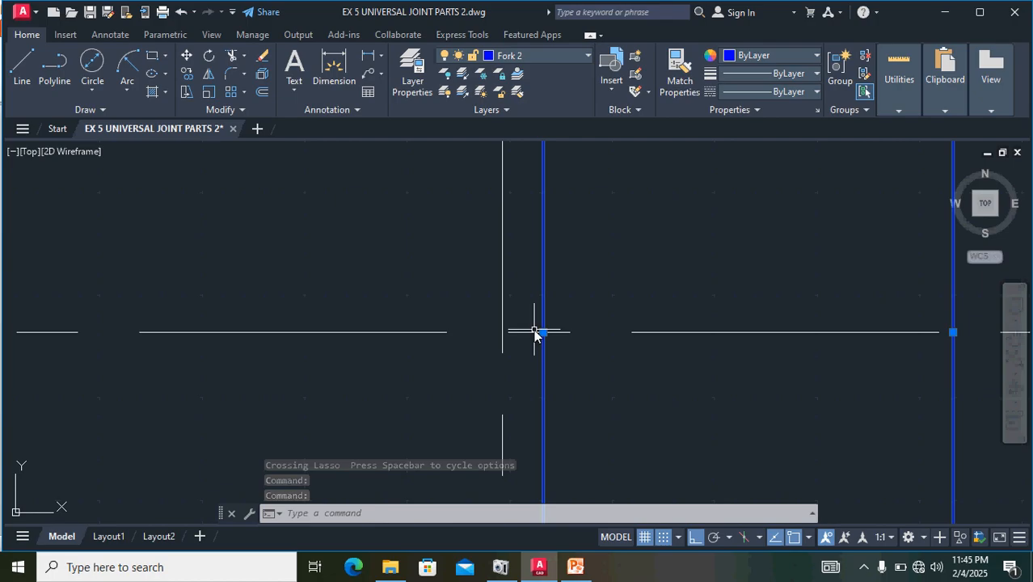
pyautogui.write('m')
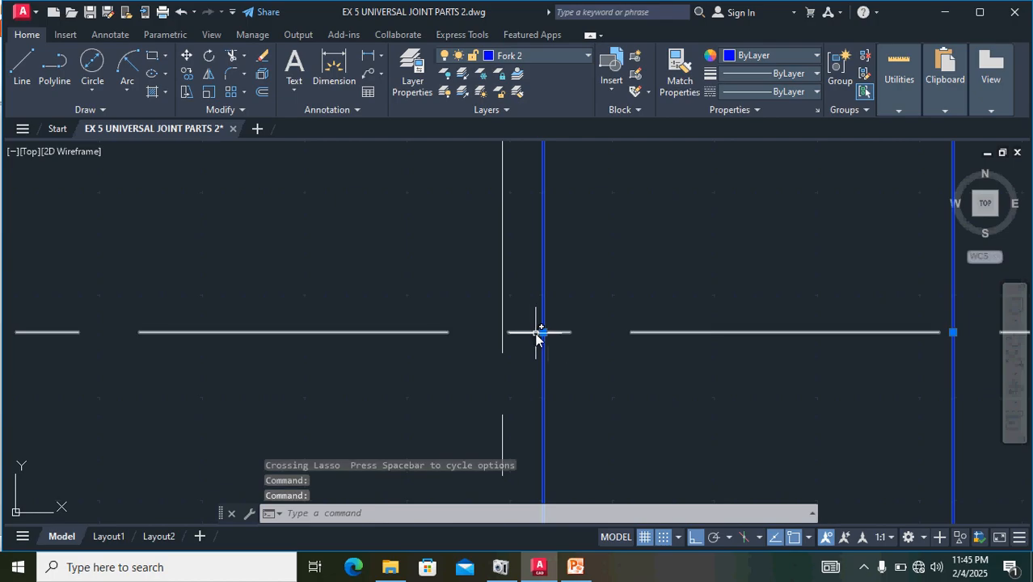
pyautogui.press('Return')
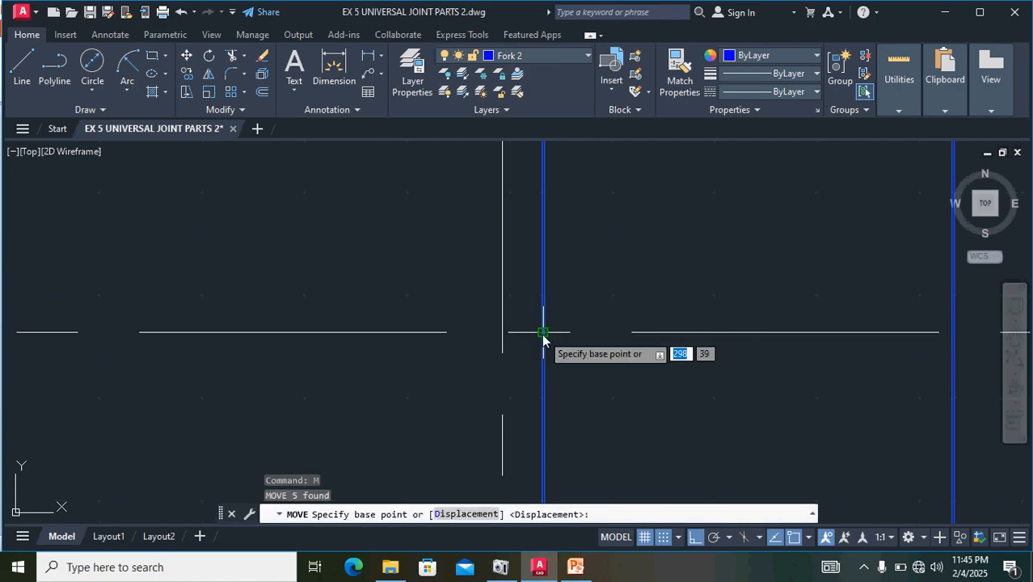
pyautogui.click(543, 333)
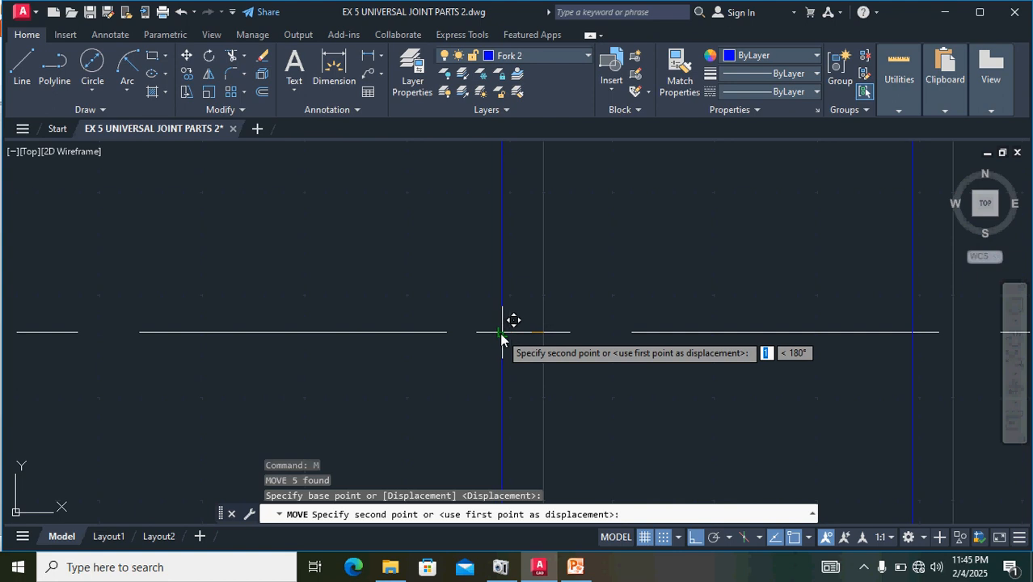
pyautogui.click(501, 332)
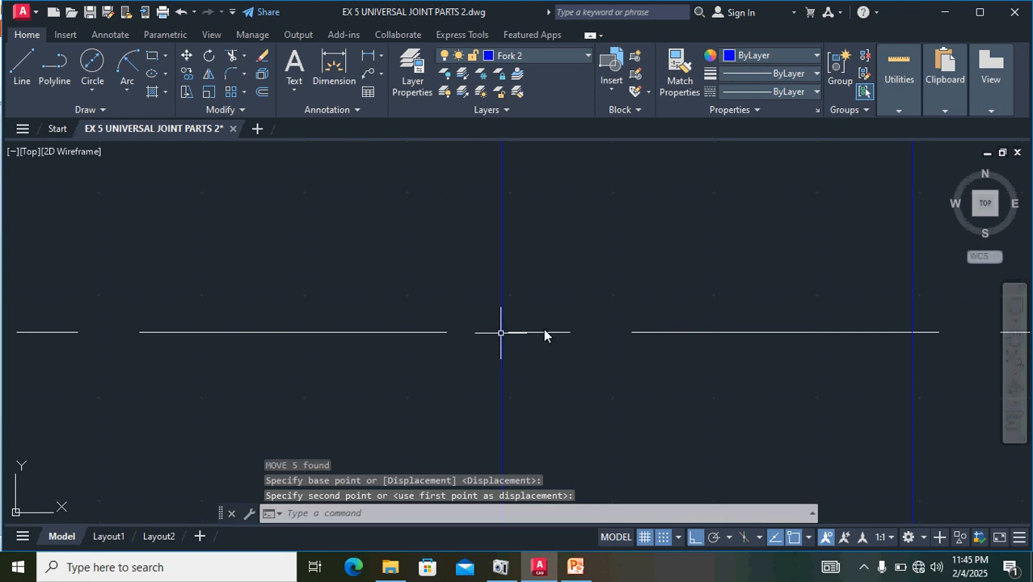
# - Examine the fork's top view and its dimensions in the reference image
pyautogui.press('Return')
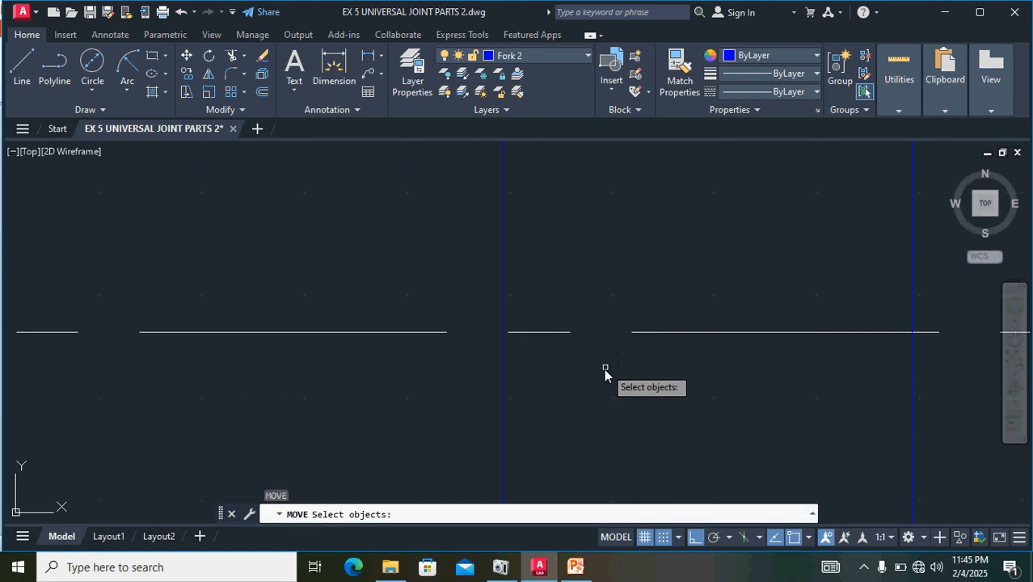
pyautogui.scroll(-6, 591, 389)
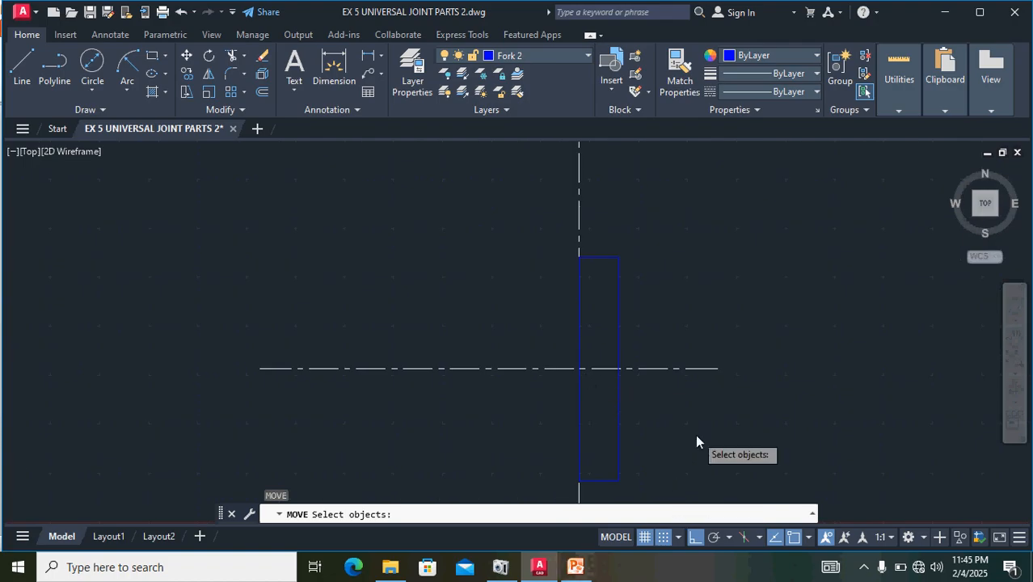
pyautogui.scroll(-2, 691, 428)
pyautogui.moveTo(770, 420)
pyautogui.mouseDown(button='middle')
pyautogui.moveTo(687, 399)
pyautogui.moveTo(570, 395)
pyautogui.mouseUp(button='middle')
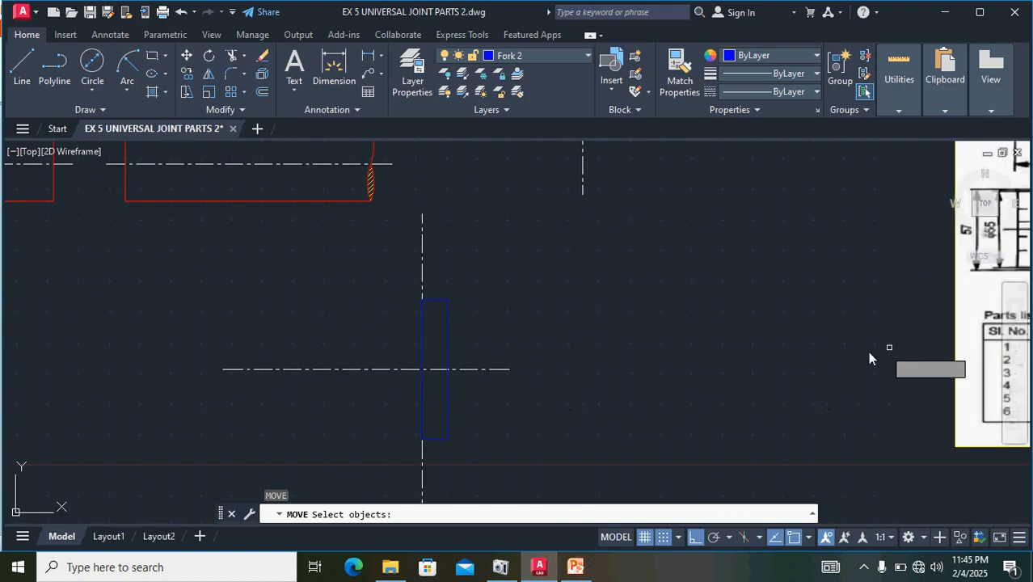
pyautogui.moveTo(834, 357); pyautogui.dragTo(460, 466, button='middle')
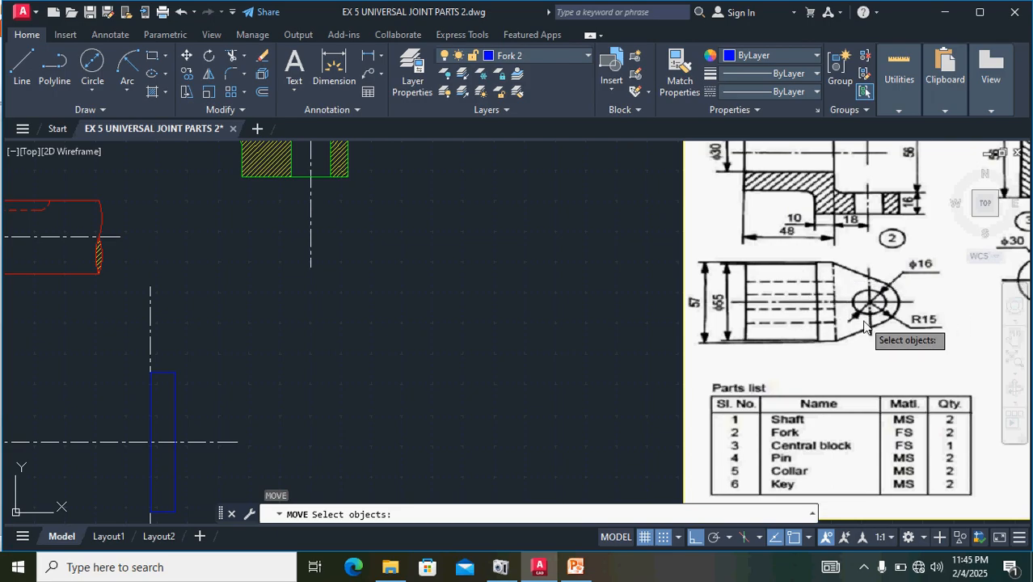
pyautogui.moveTo(929, 294); pyautogui.dragTo(921, 319, button='middle')
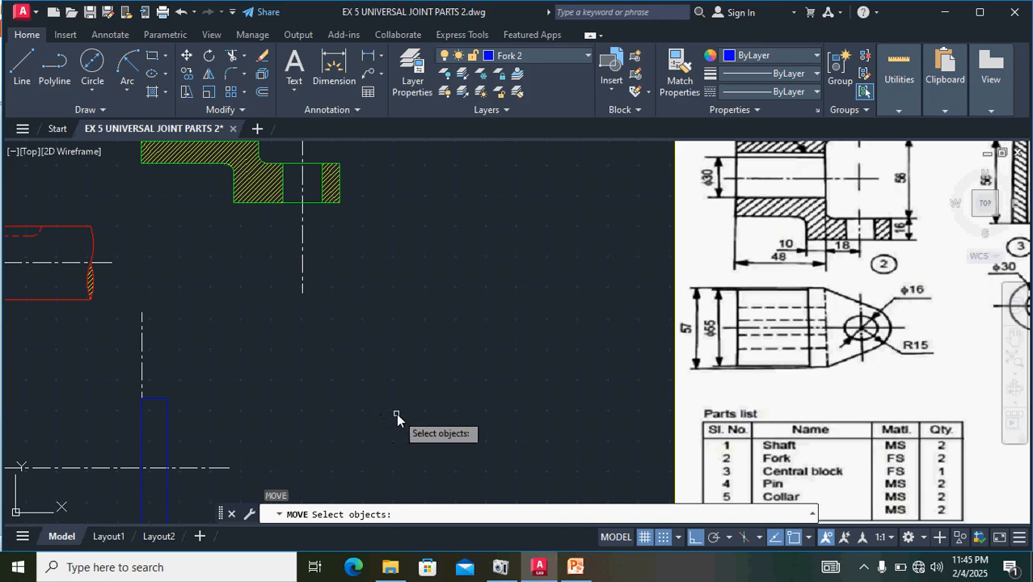
pyautogui.press('Escape')
pyautogui.click(166, 459)
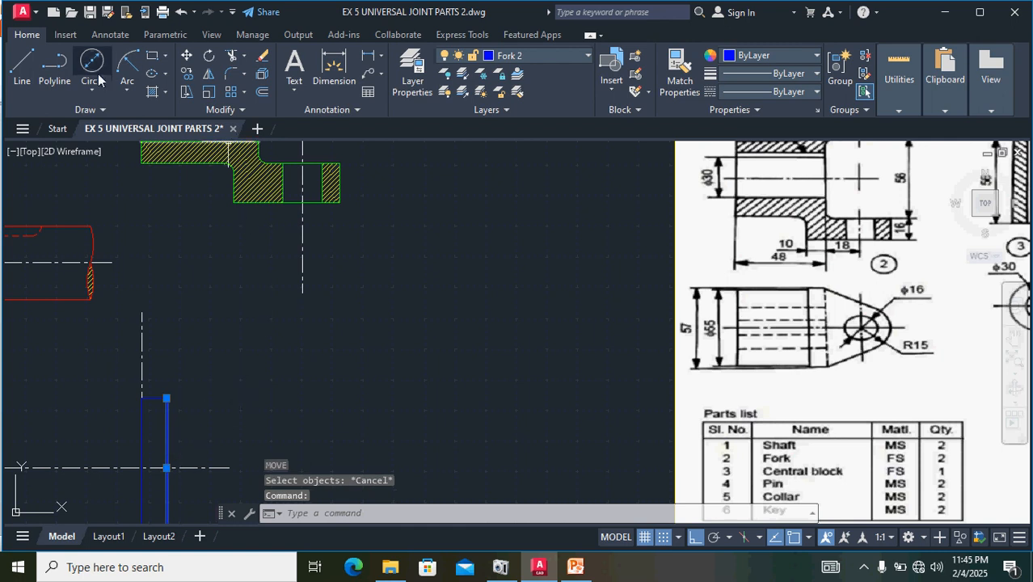
pyautogui.click(262, 92)
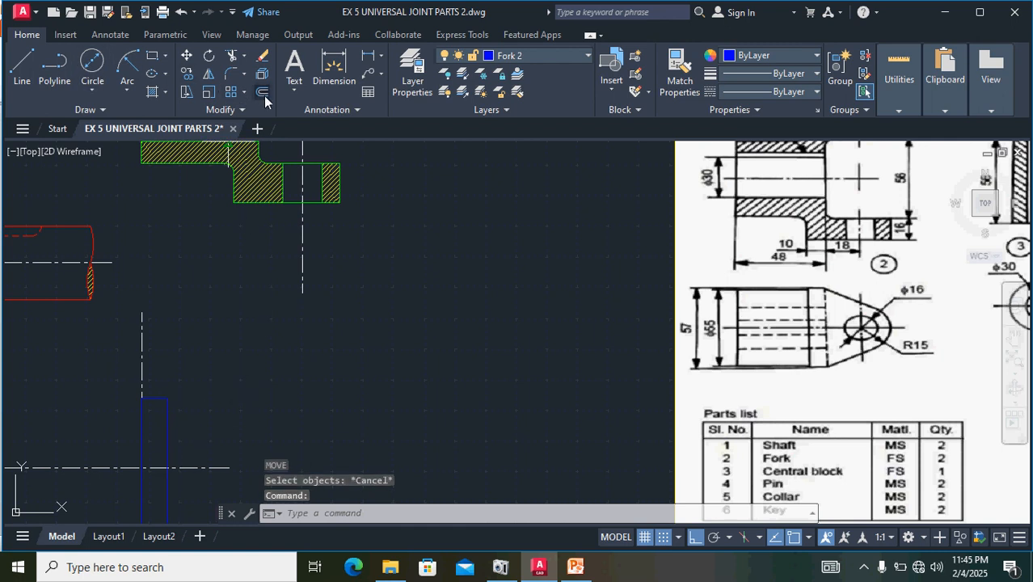
pyautogui.write('1')
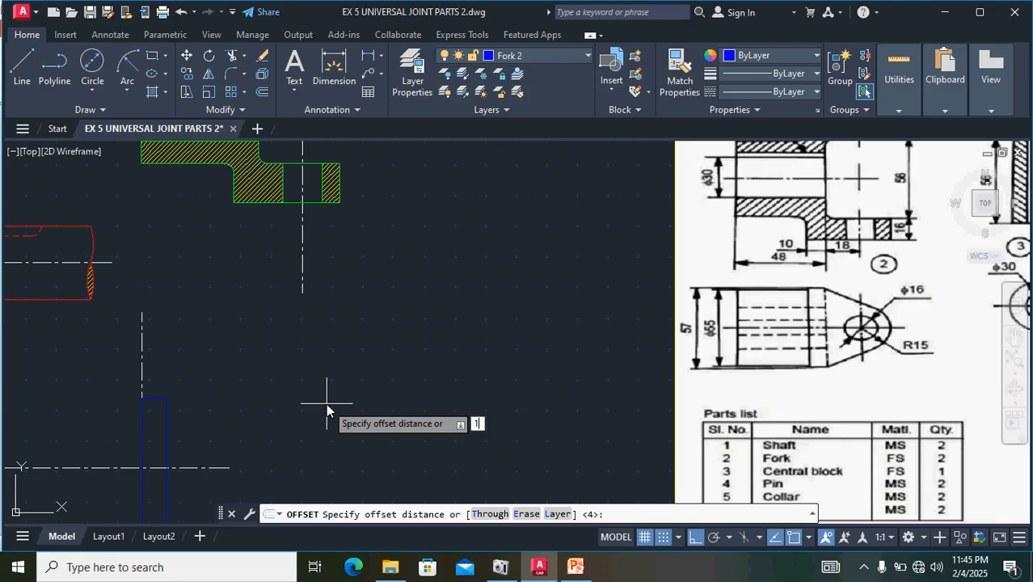
pyautogui.press('Return')
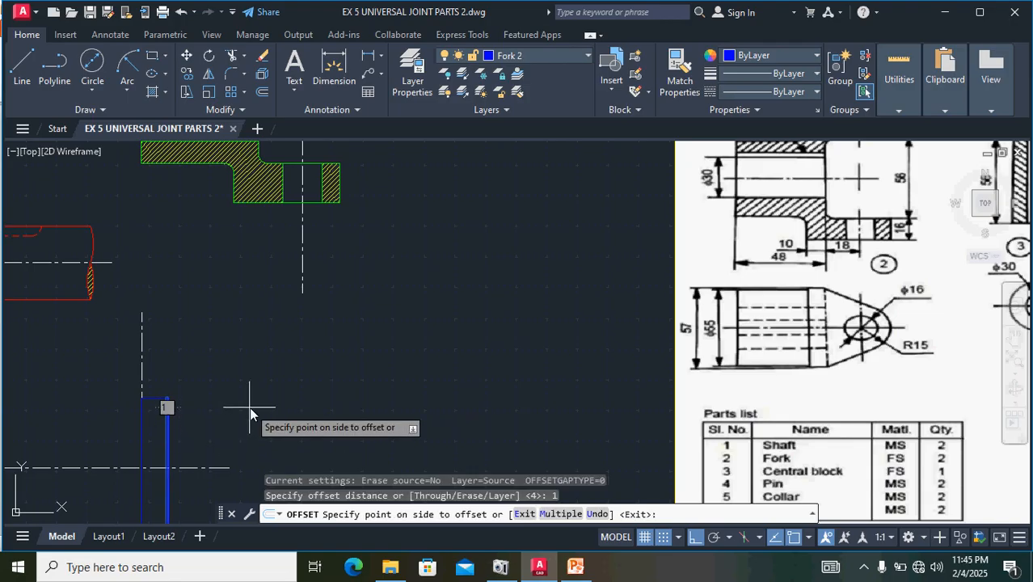
pyautogui.press('Escape')
pyautogui.scroll(8, 191, 424)
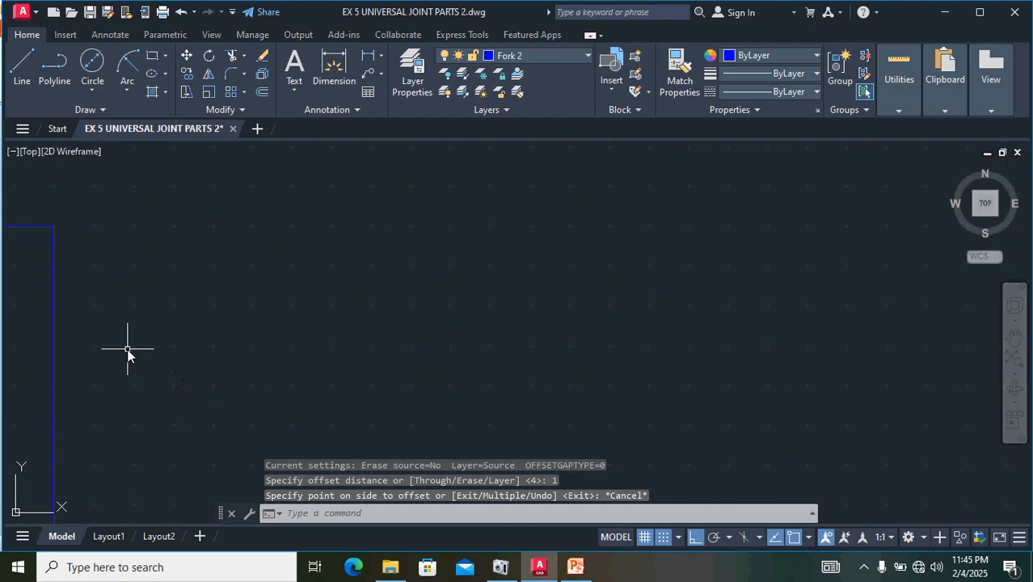
pyautogui.moveTo(140, 351)
pyautogui.mouseDown(button='middle')
pyautogui.moveTo(454, 318)
pyautogui.moveTo(556, 288)
pyautogui.mouseUp(button='middle')
pyautogui.scroll(6, 511, 326)
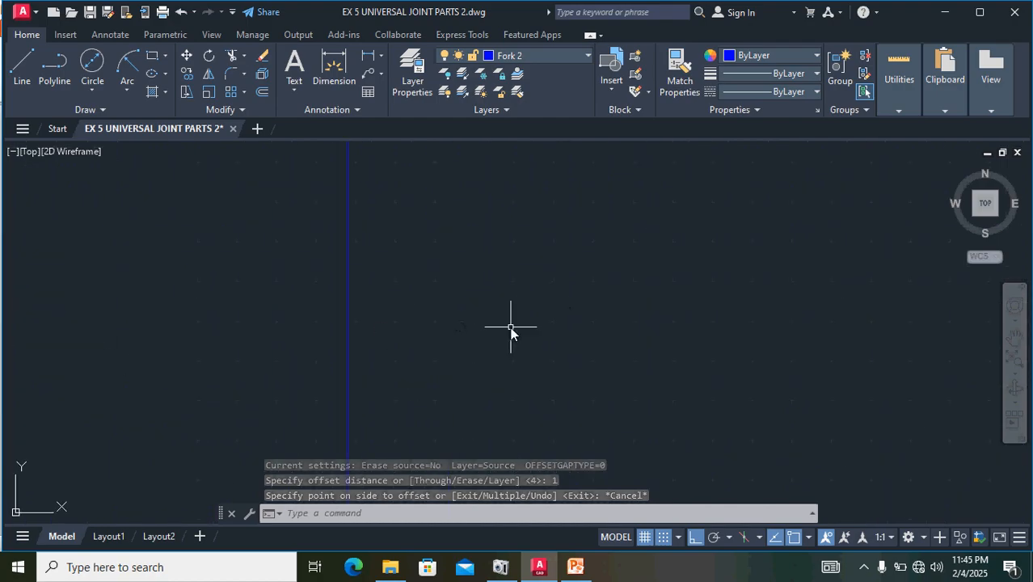
pyautogui.scroll(-6, 510, 329)
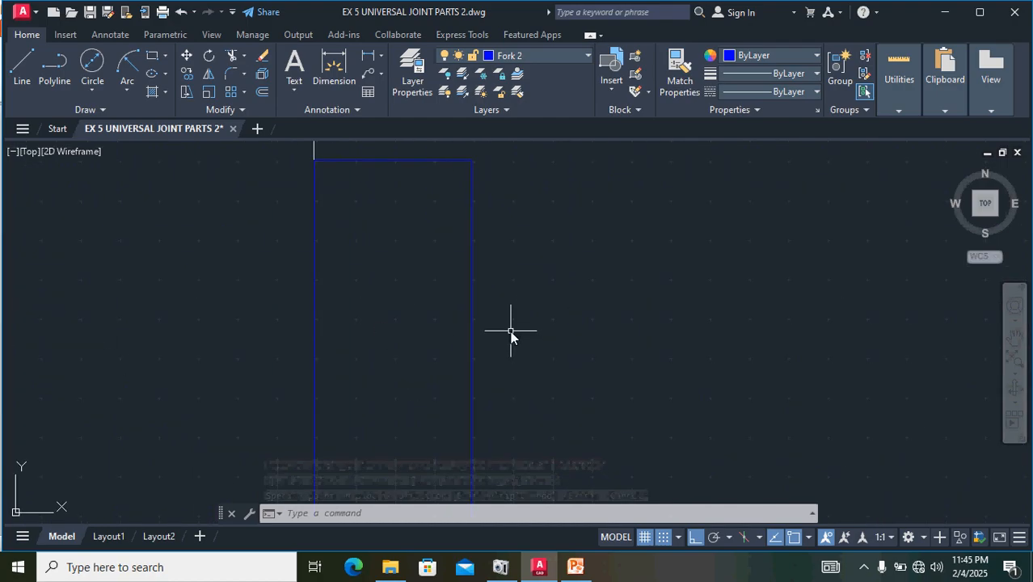
pyautogui.hotkey('ctrl', 'z')
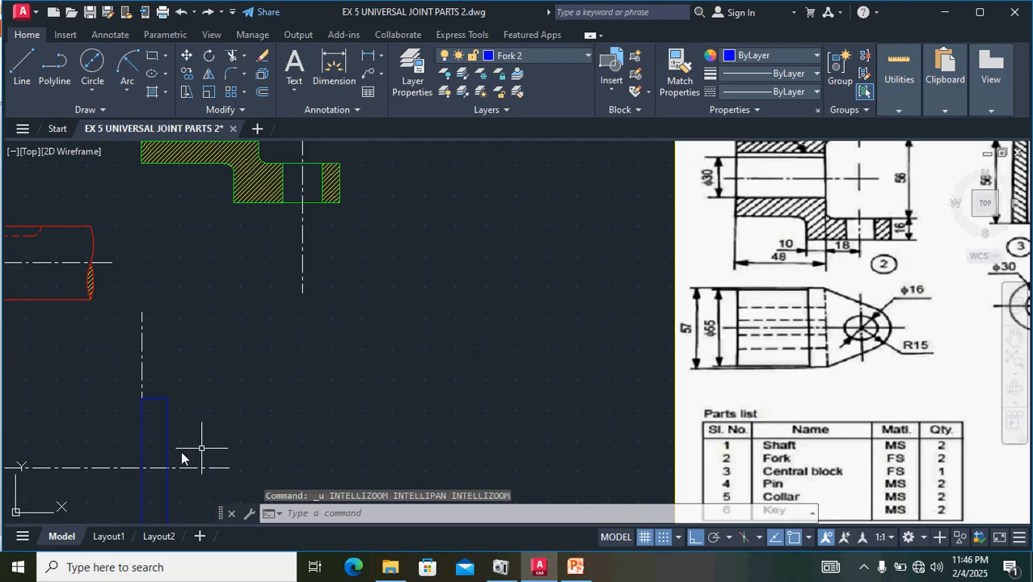
pyautogui.scroll(6, 170, 441)
pyautogui.scroll(-10, 169, 441)
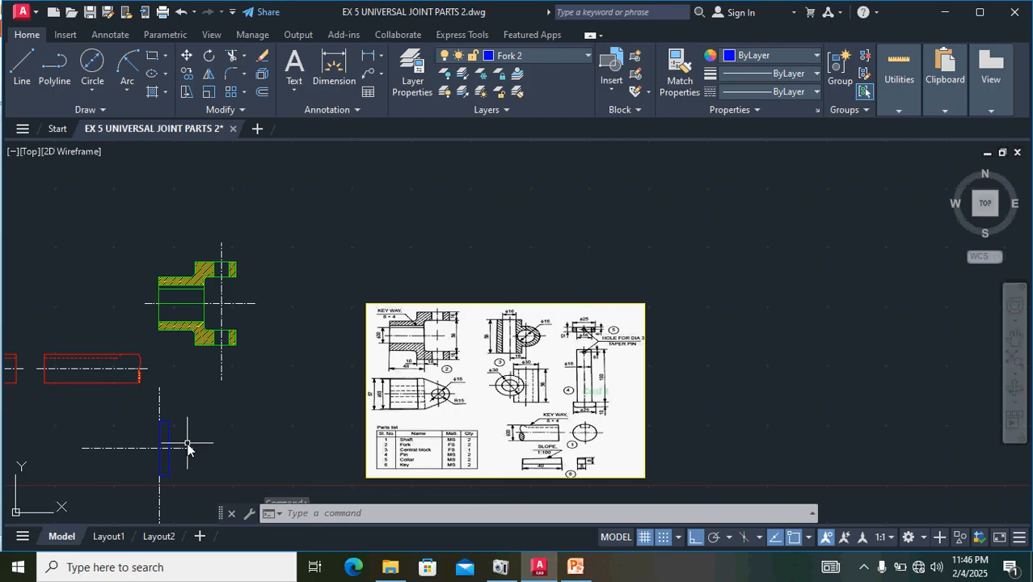
pyautogui.hotkey('ctrl', 'y')
pyautogui.scroll(7, 187, 449)
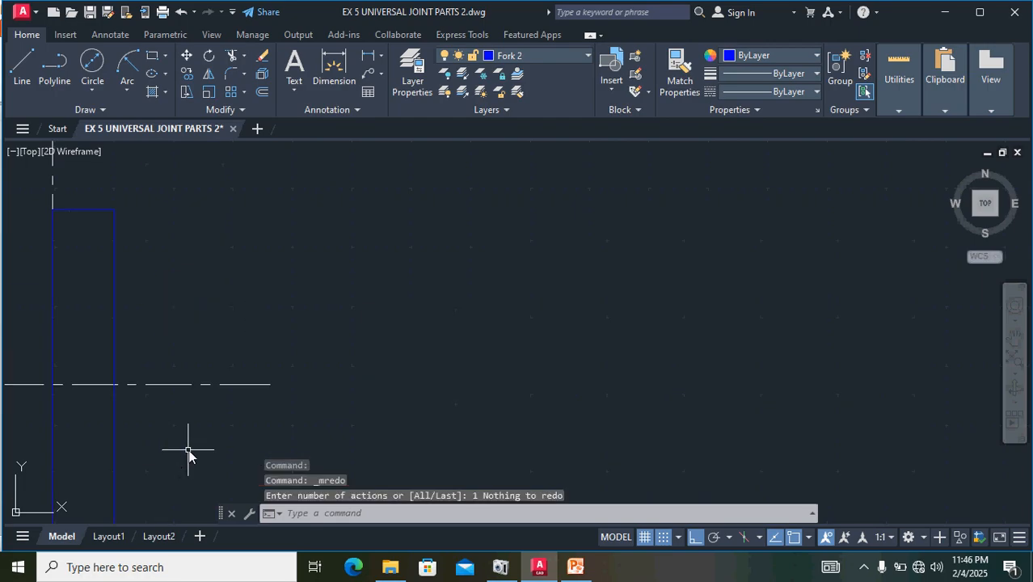
# - Offset the narrow rectangle's right edge 18 to the right
pyautogui.scroll(-8, 190, 442)
pyautogui.moveTo(190, 442); pyautogui.dragTo(476, 409, button='middle')
pyautogui.click(400, 291)
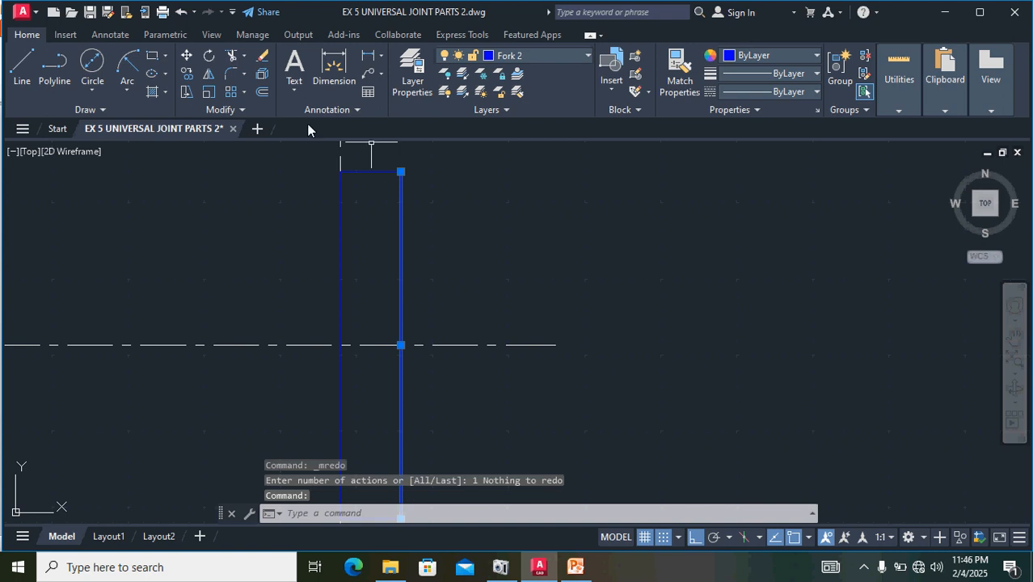
pyautogui.click(261, 95)
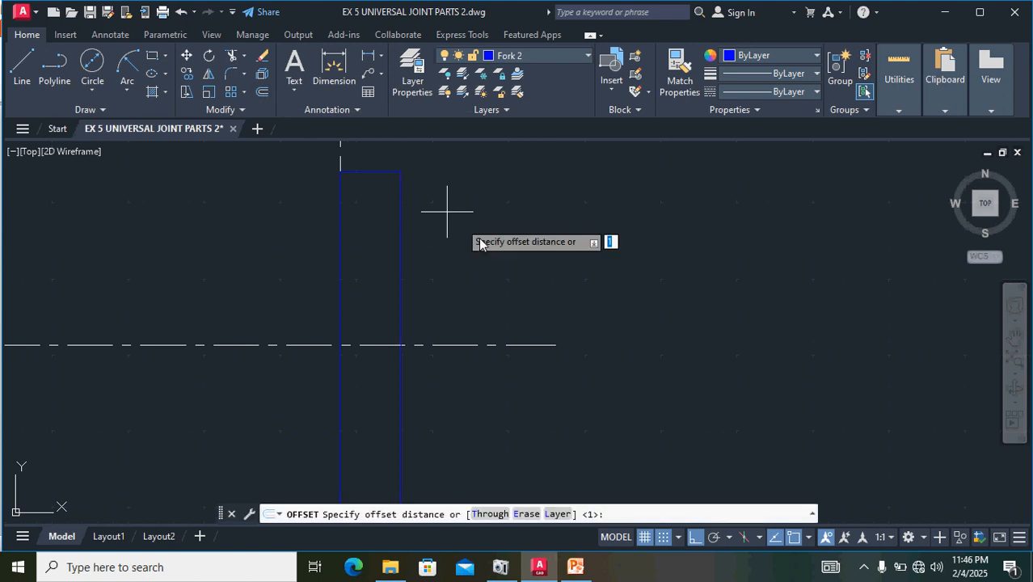
pyautogui.write('18')
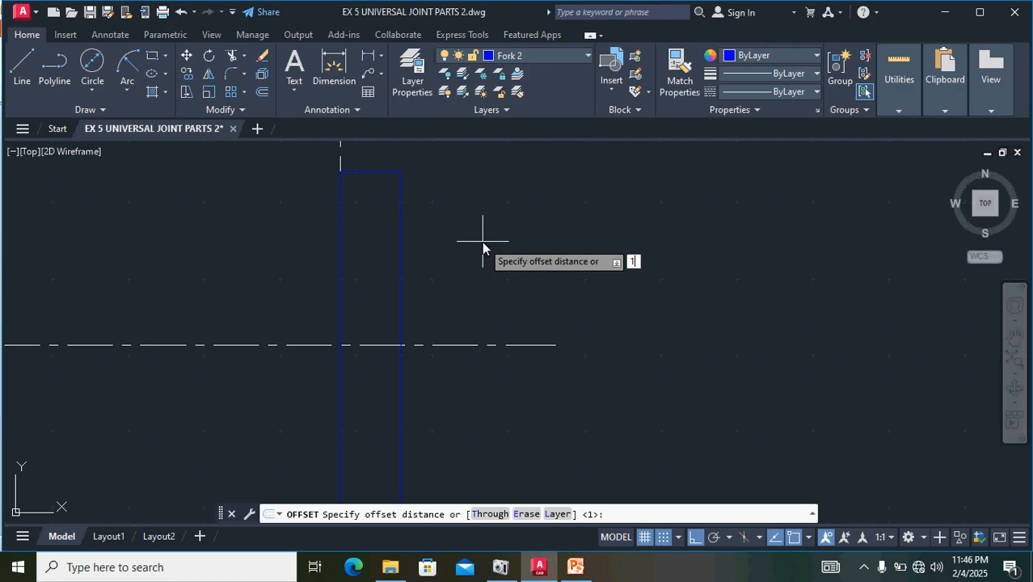
pyautogui.press('Return')
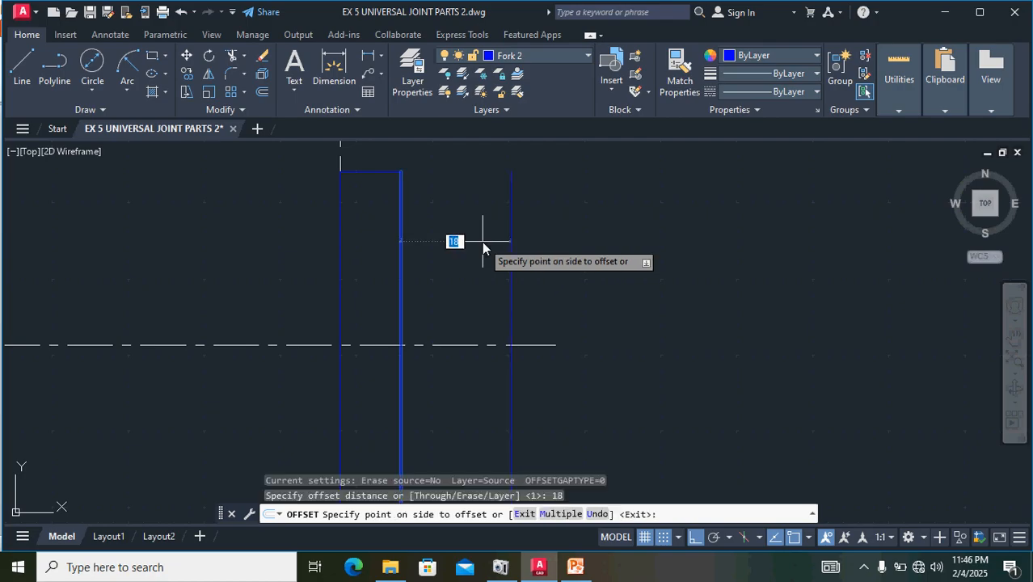
pyautogui.click(551, 263)
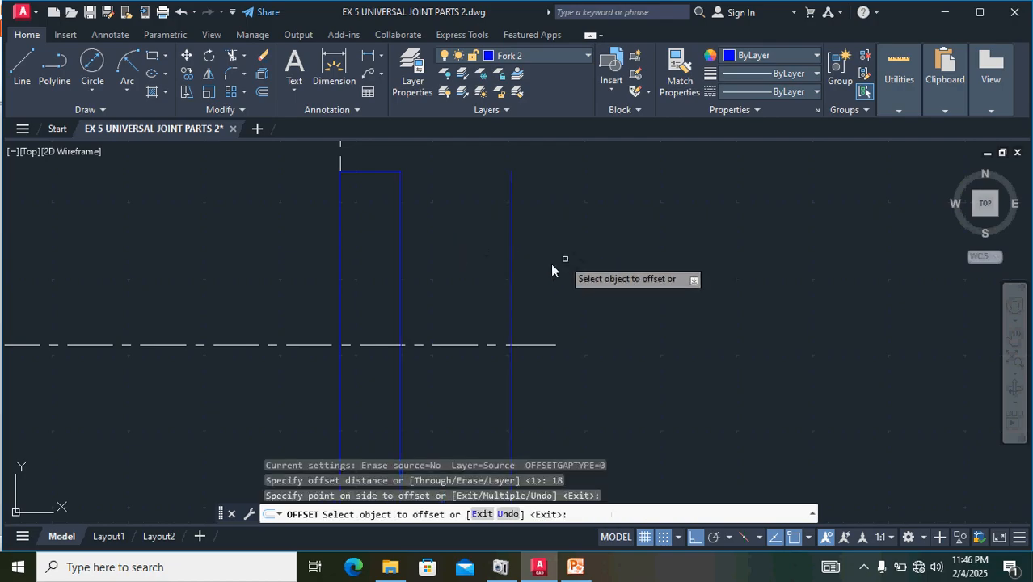
pyautogui.press('Escape')
pyautogui.click(511, 273)
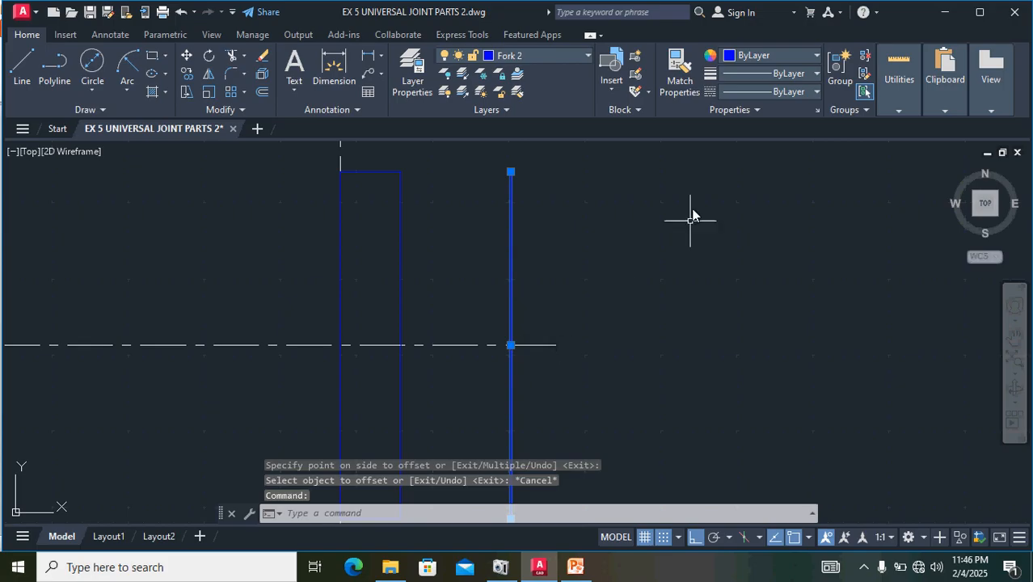
pyautogui.click(548, 345)
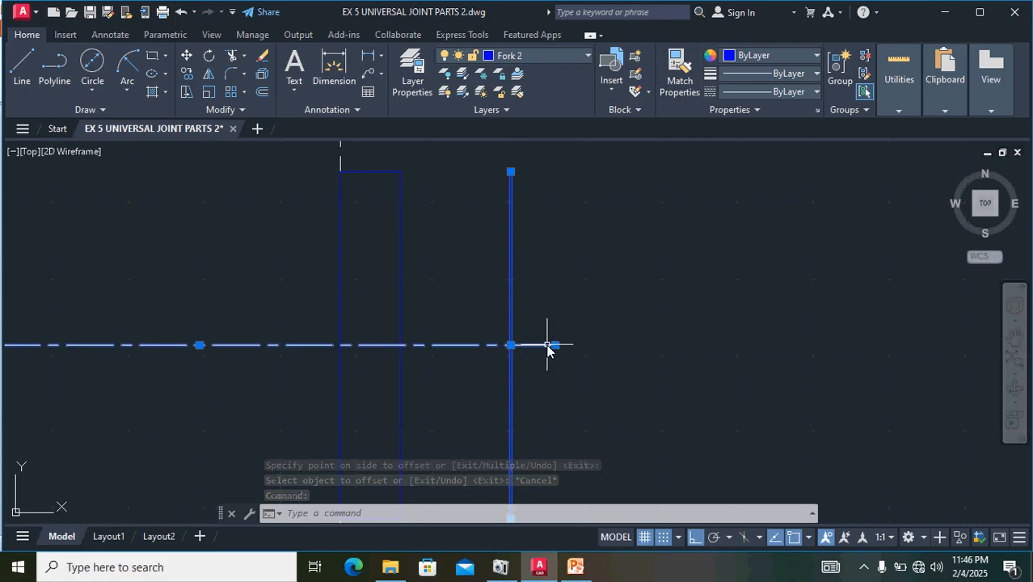
pyautogui.press('Escape')
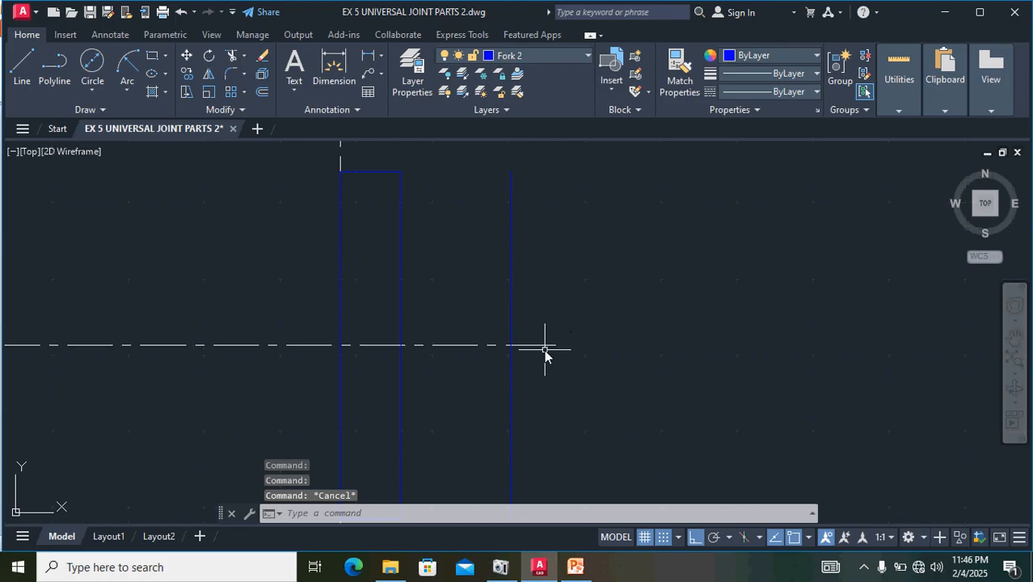
# - Match the offset vertical line's properties to the horizontal centre line, making it the hole's vertical centre line
pyautogui.click(549, 346)
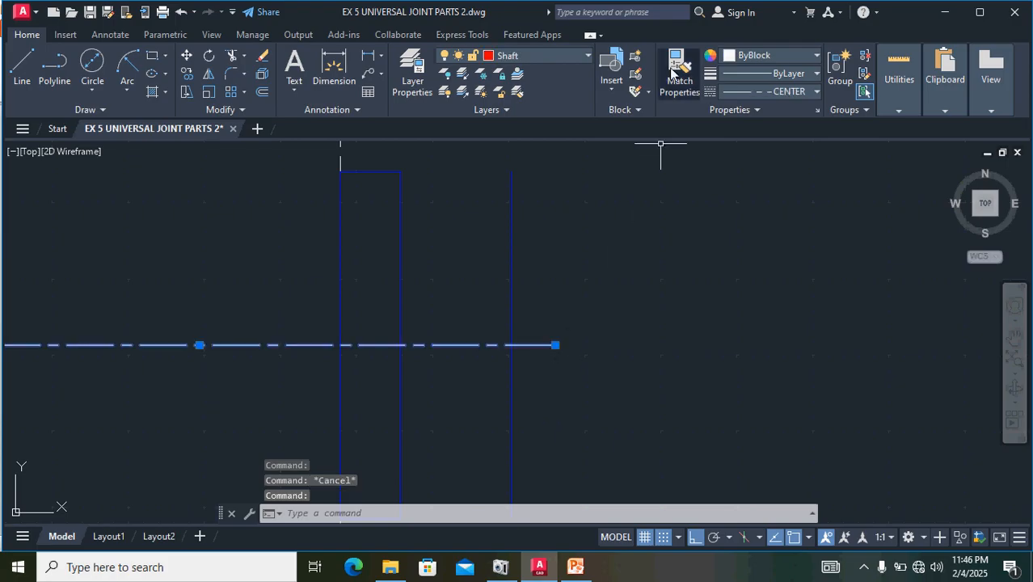
pyautogui.click(655, 89)
pyautogui.click(510, 236)
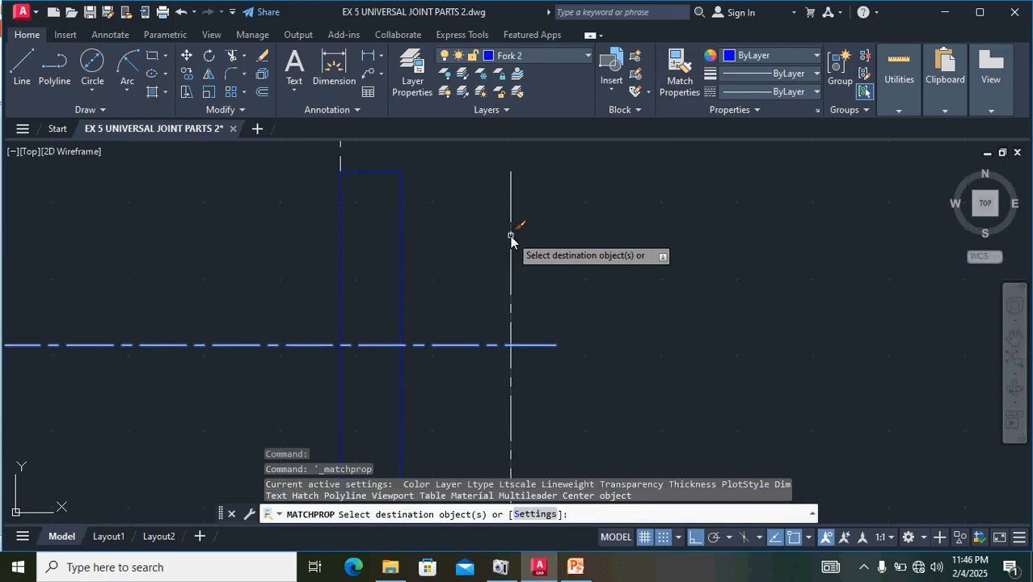
pyautogui.press('Escape')
# - Draw a 16 diameter circle for the fork's hole, centred where the new vertical centre line crosses the horizontal one
pyautogui.scroll(-3, 654, 295)
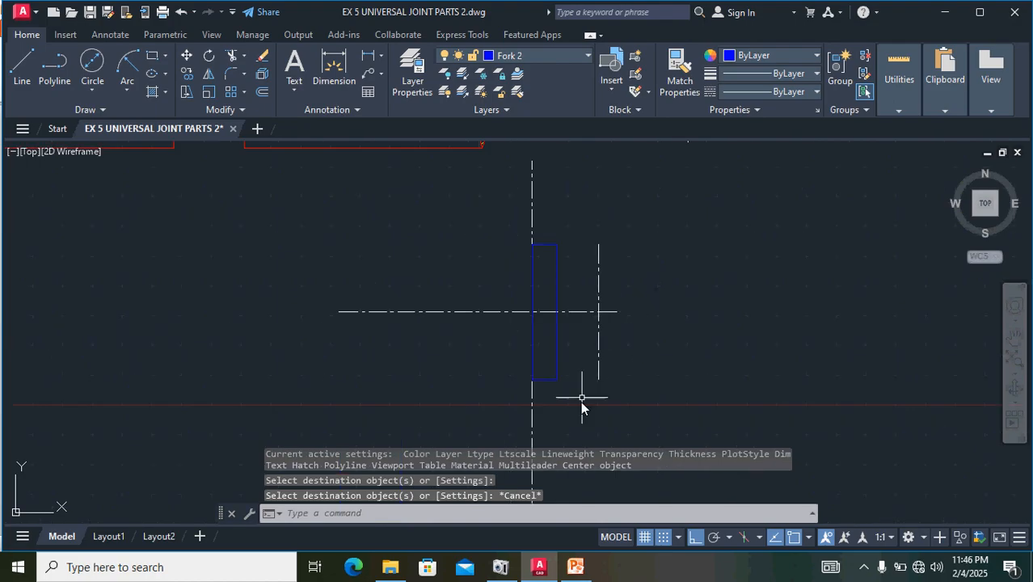
pyautogui.scroll(-1, 692, 430)
pyautogui.moveTo(744, 389); pyautogui.dragTo(542, 379, button='middle')
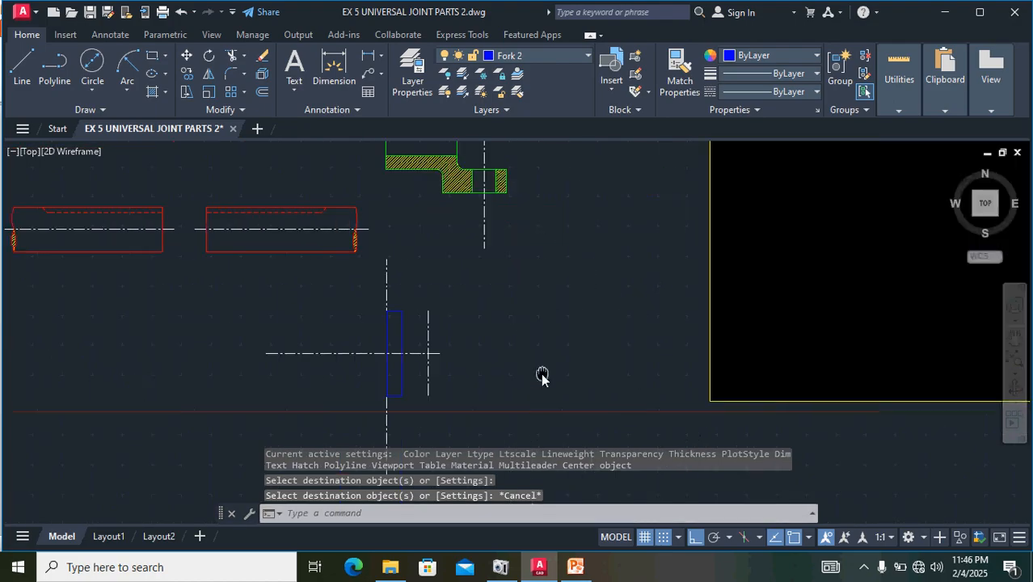
pyautogui.scroll(4, 826, 279)
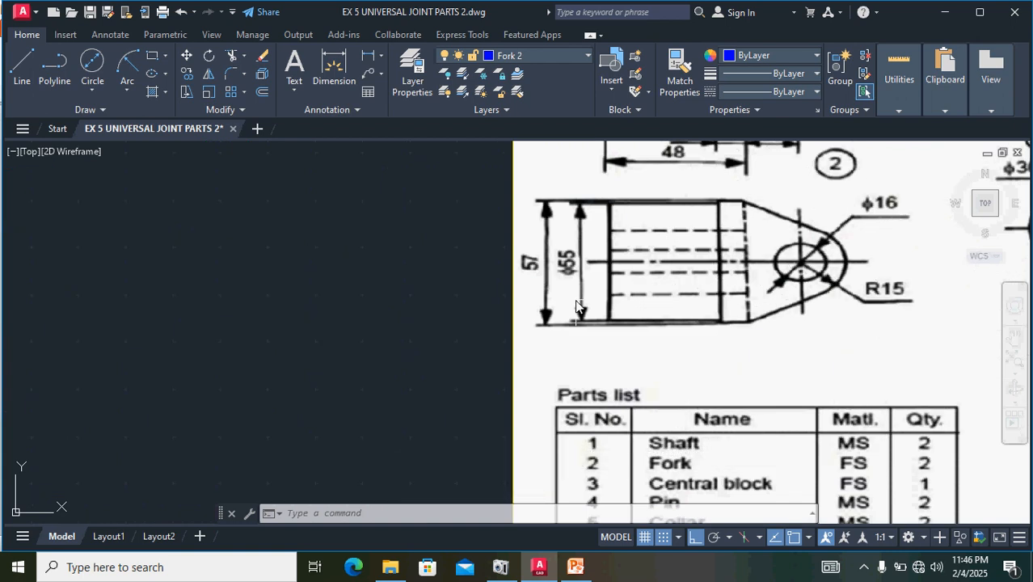
pyautogui.scroll(-2, 576, 306)
pyautogui.moveTo(132, 368); pyautogui.dragTo(397, 359, button='middle')
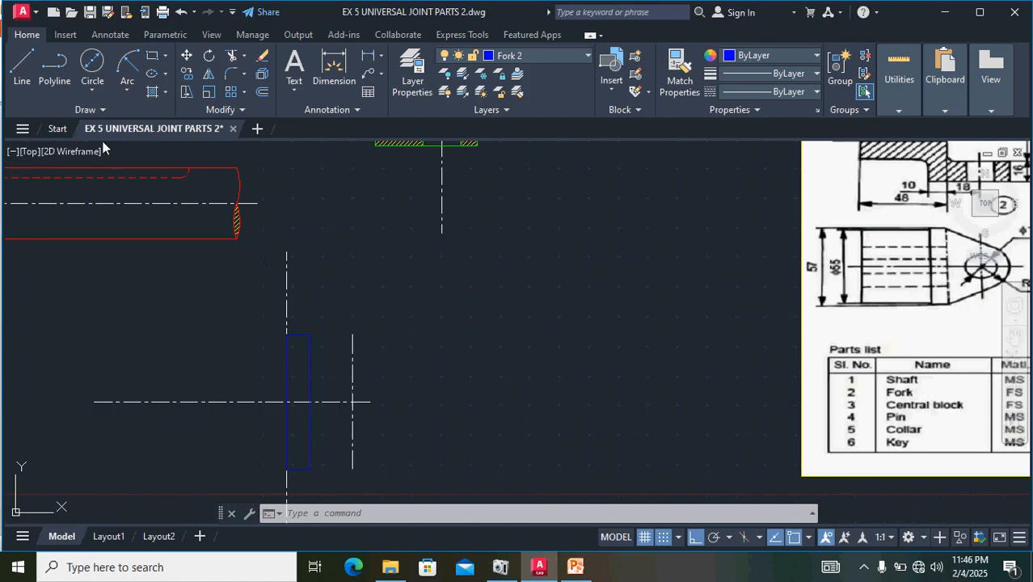
pyautogui.click(94, 89)
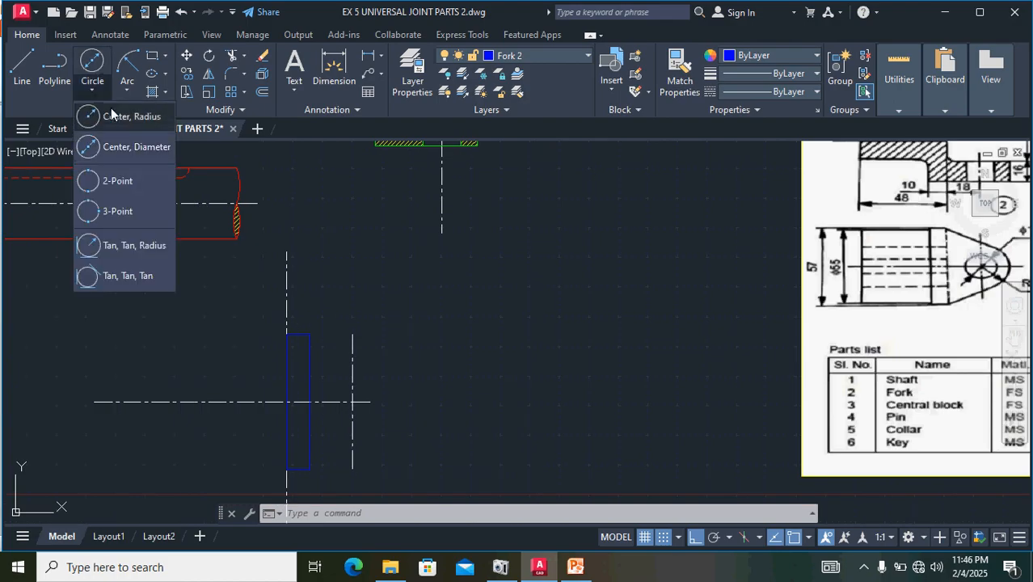
pyautogui.click(92, 143)
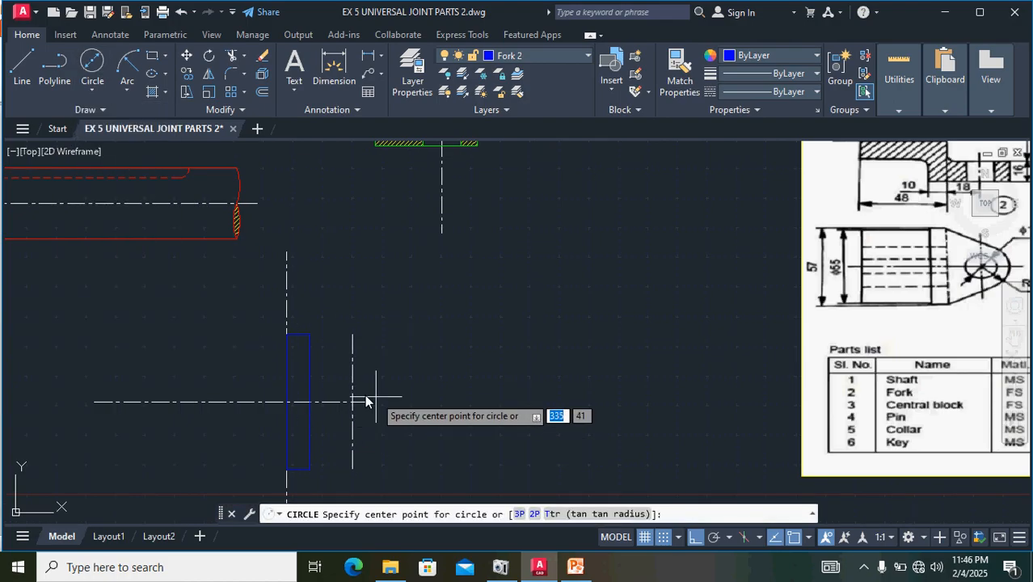
pyautogui.scroll(5, 360, 400)
pyautogui.click(346, 427)
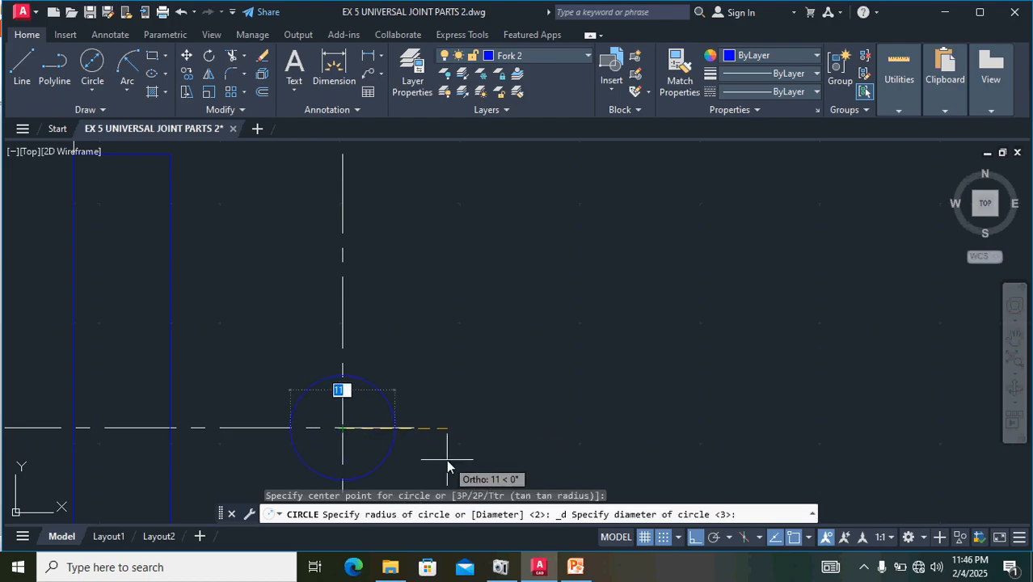
pyautogui.scroll(-3, 446, 459)
pyautogui.scroll(-3, 351, 412)
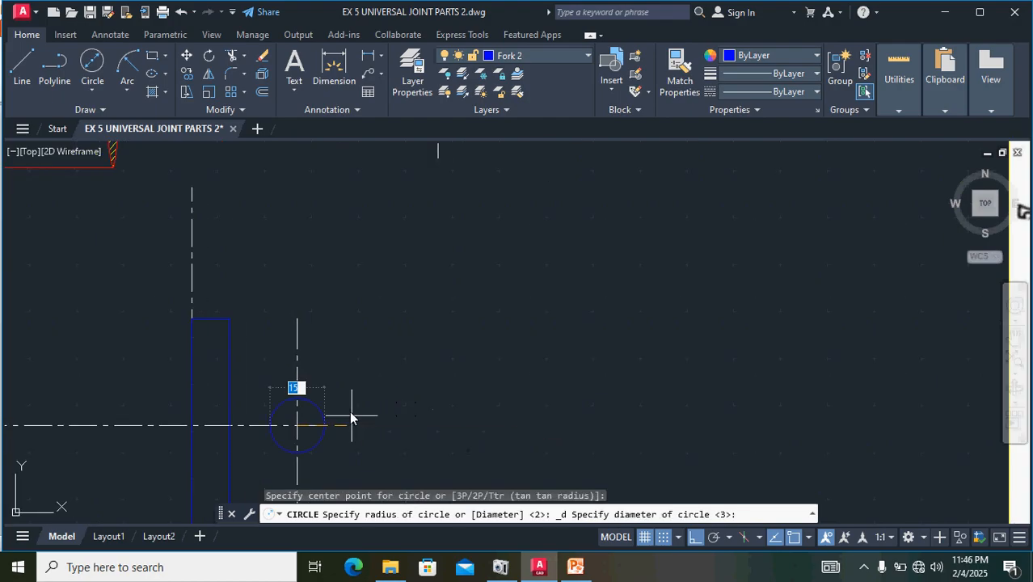
pyautogui.scroll(2, 350, 413)
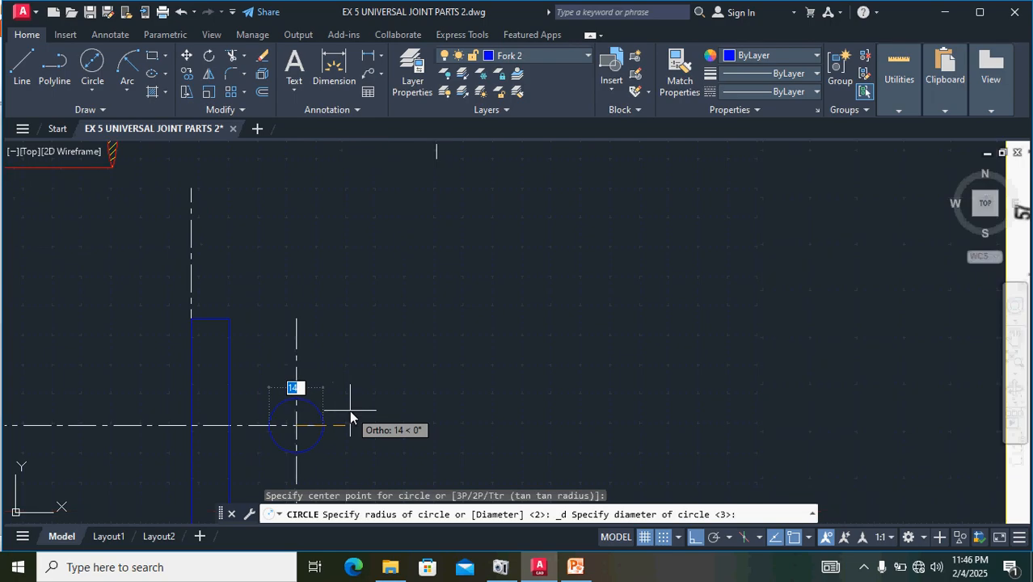
pyautogui.write('1')
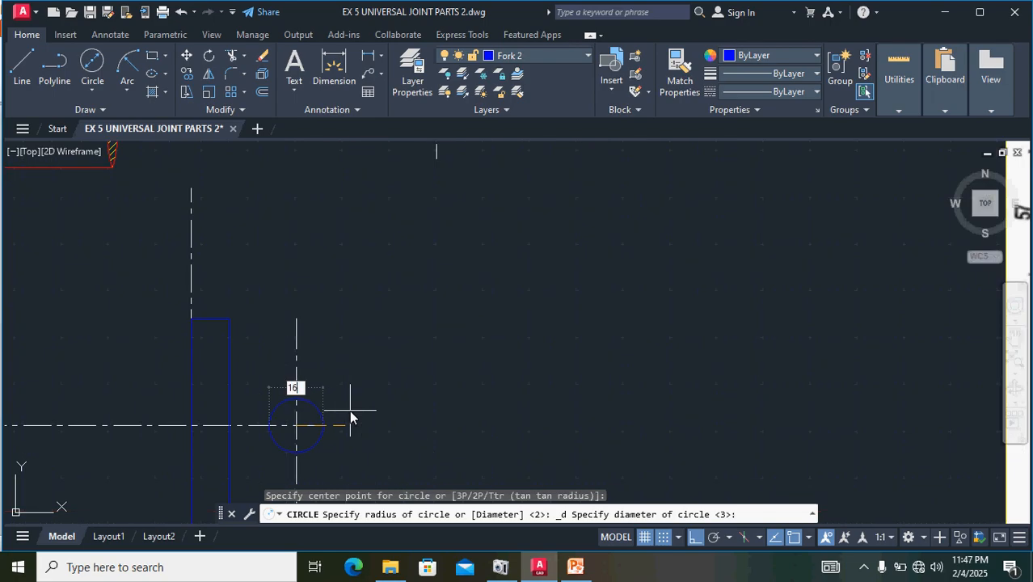
pyautogui.press('Return')
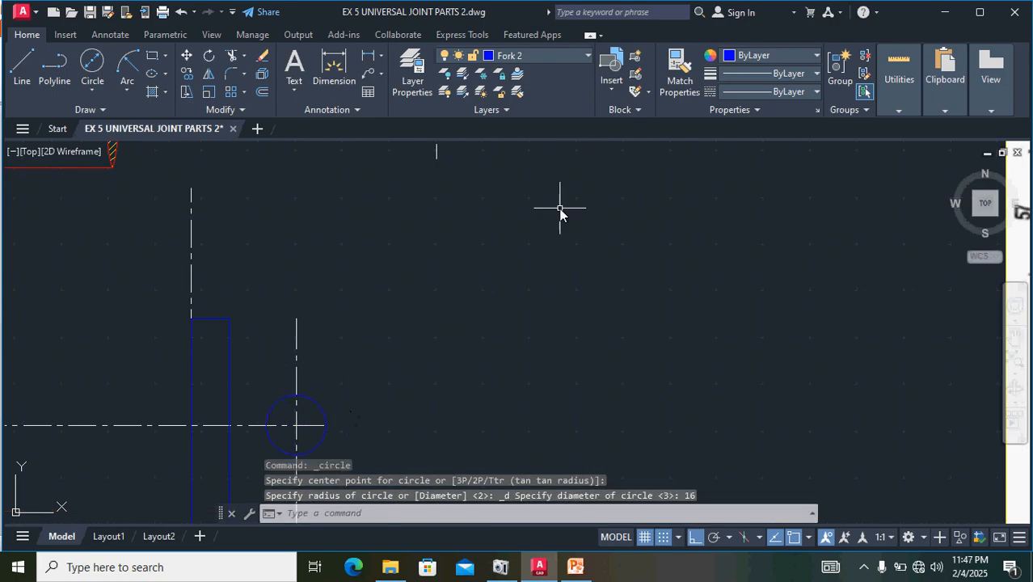
pyautogui.scroll(-3, 619, 341)
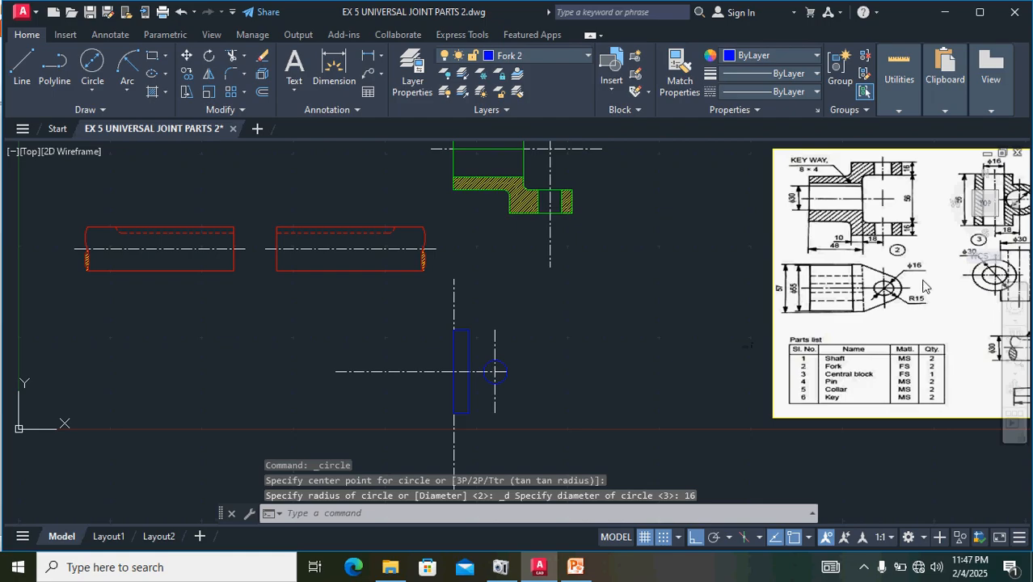
pyautogui.scroll(2, 924, 287)
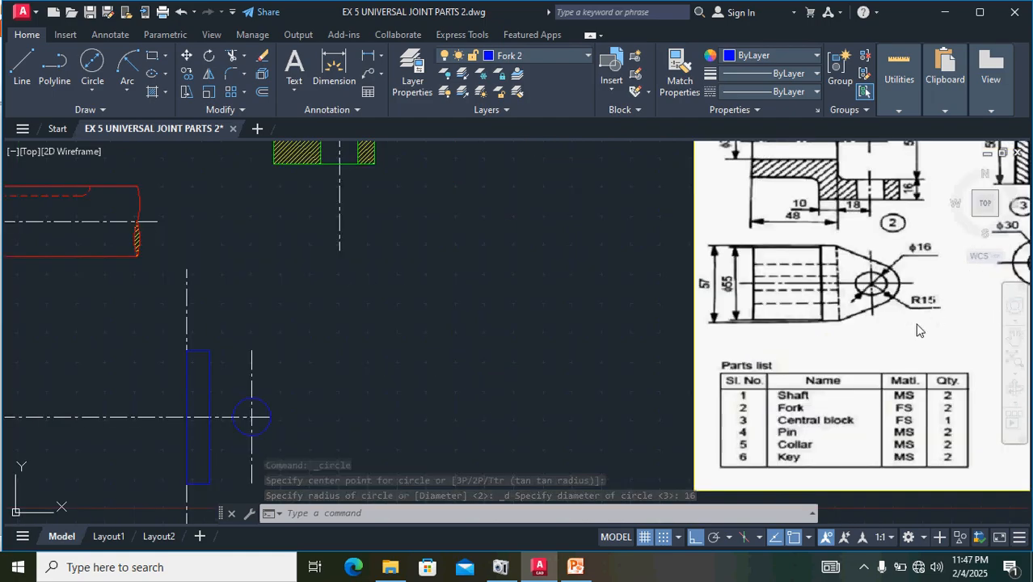
pyautogui.click(95, 90)
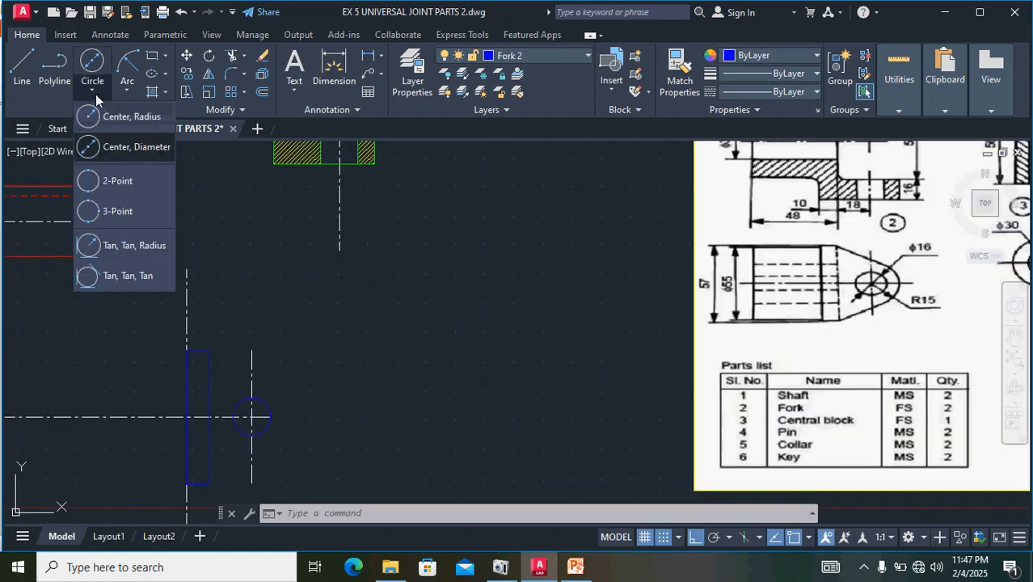
pyautogui.click(134, 118)
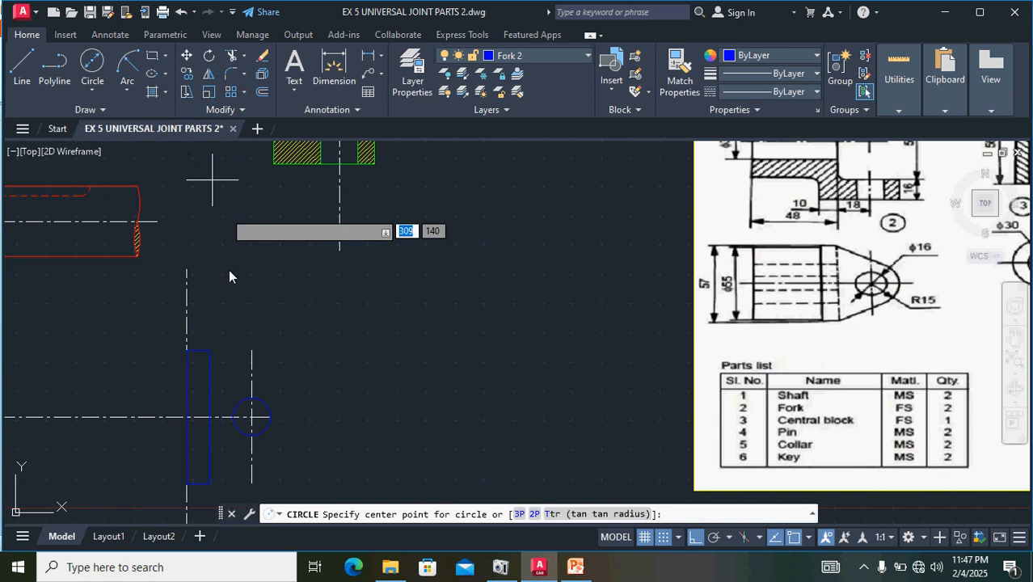
pyautogui.scroll(5, 259, 422)
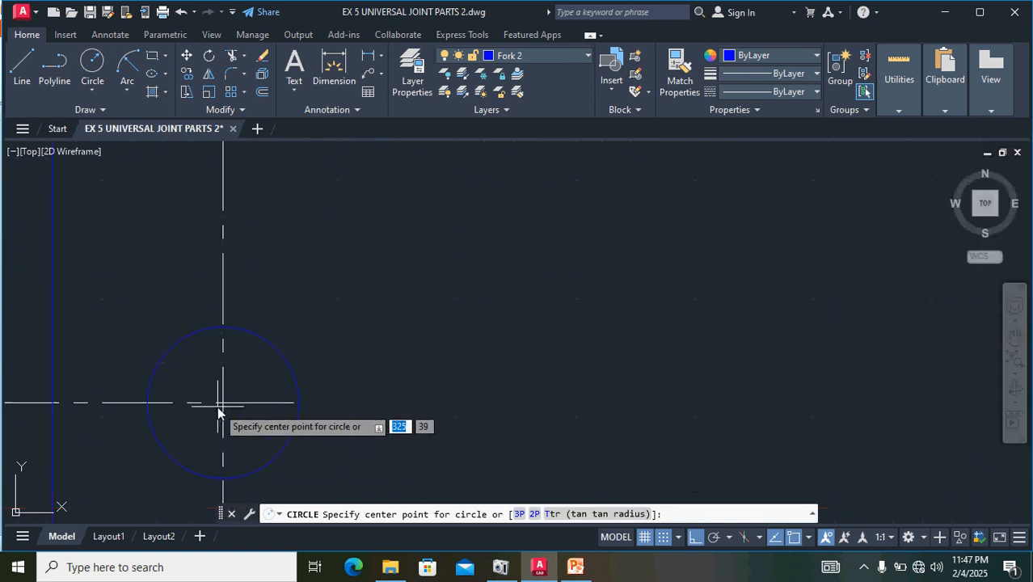
pyautogui.click(233, 403)
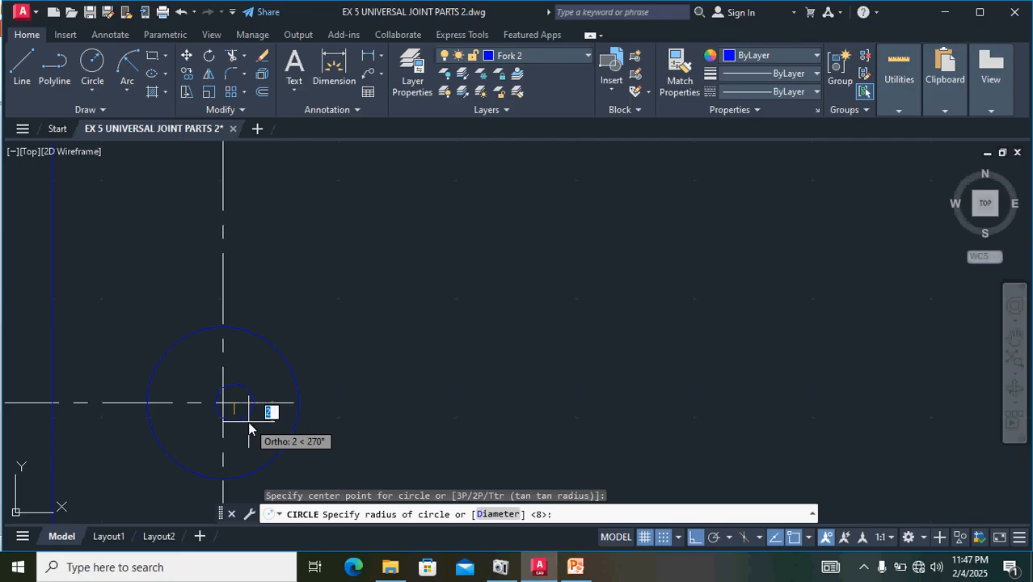
pyautogui.press('Escape')
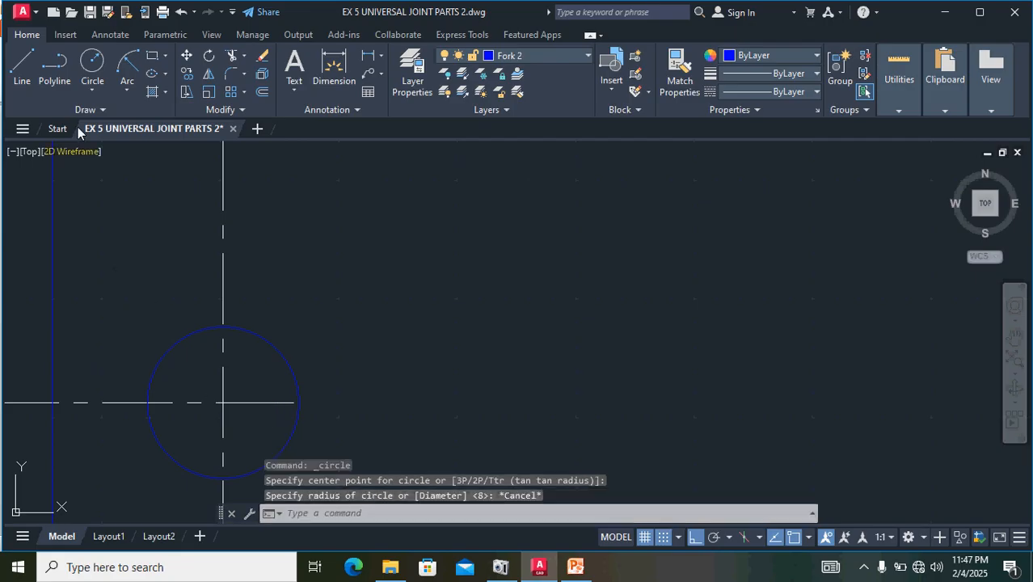
# - Draw a circle of radius 15 concentric with the 16 diameter hole for the fork's rounded end
pyautogui.click(92, 63)
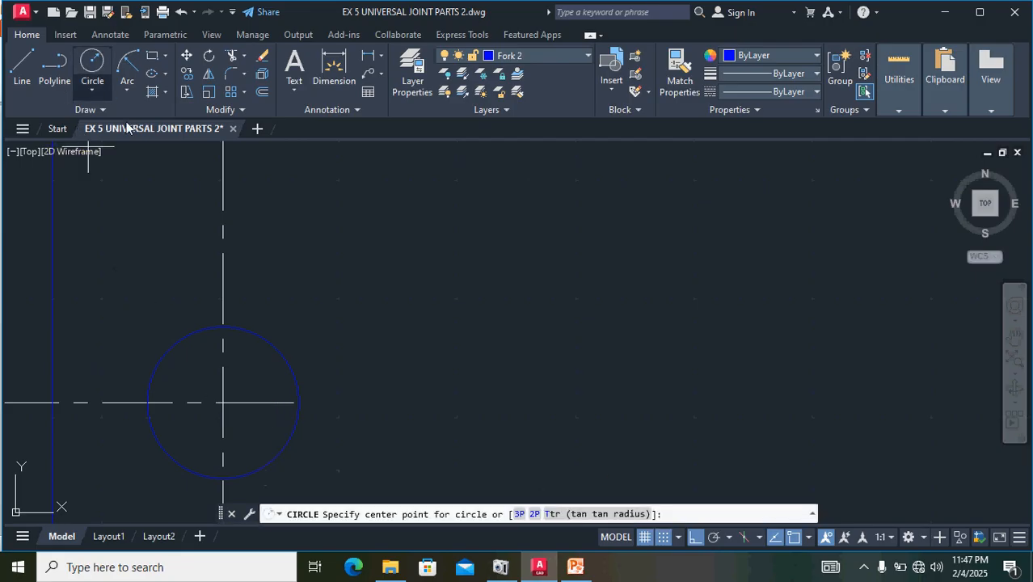
pyautogui.click(223, 403)
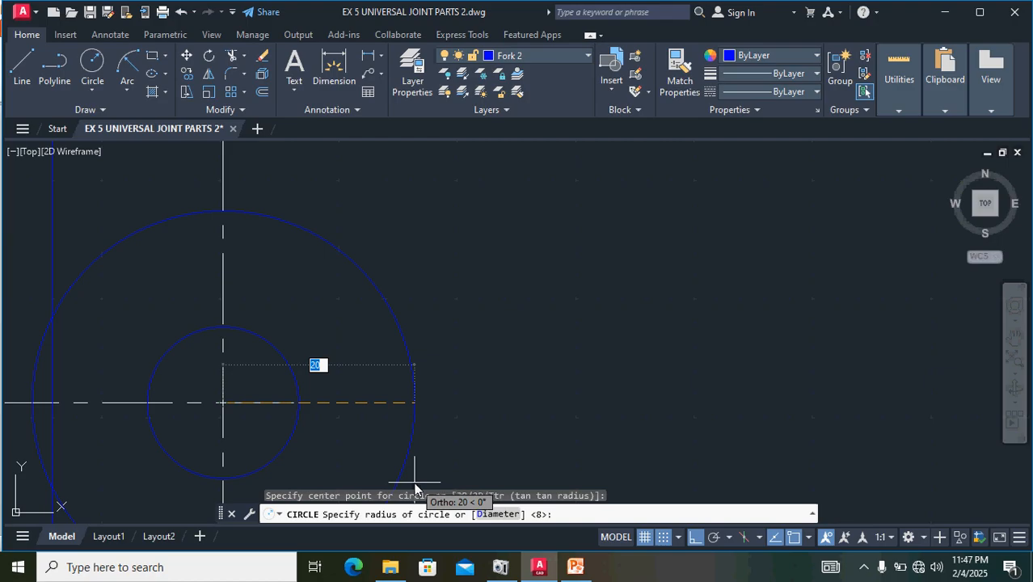
pyautogui.scroll(-3, 408, 446)
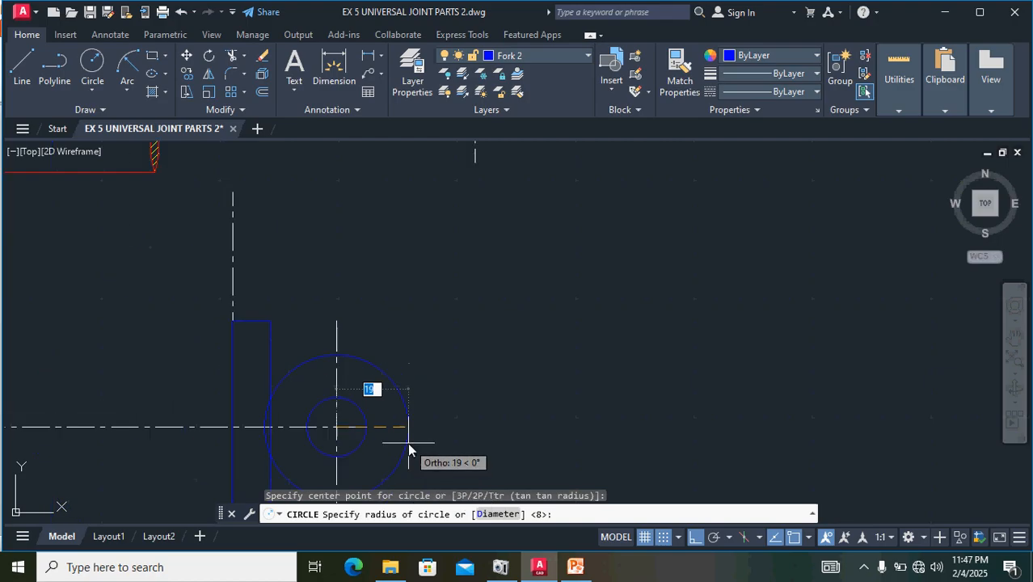
pyautogui.scroll(-2, 408, 442)
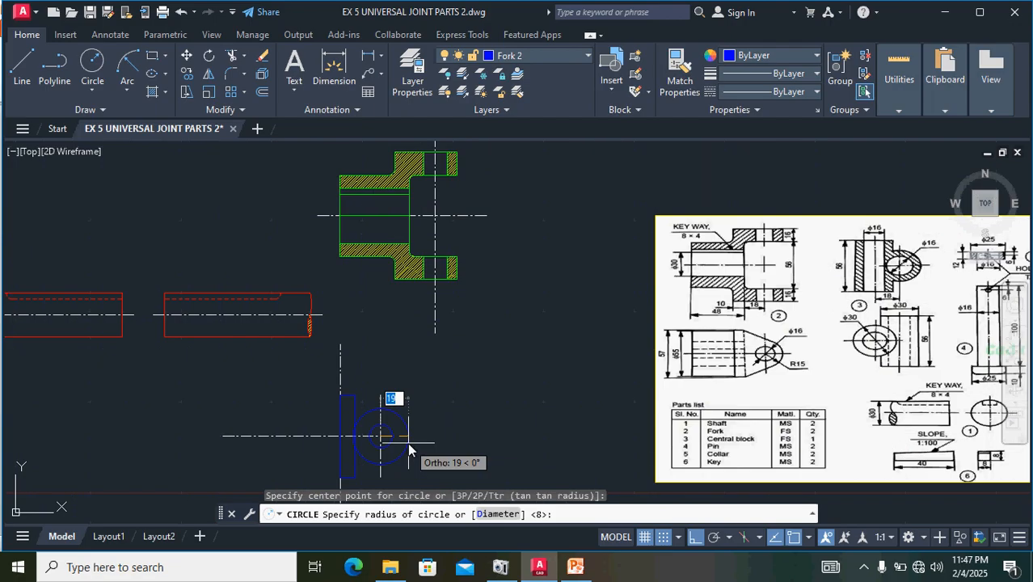
pyautogui.scroll(3, 407, 441)
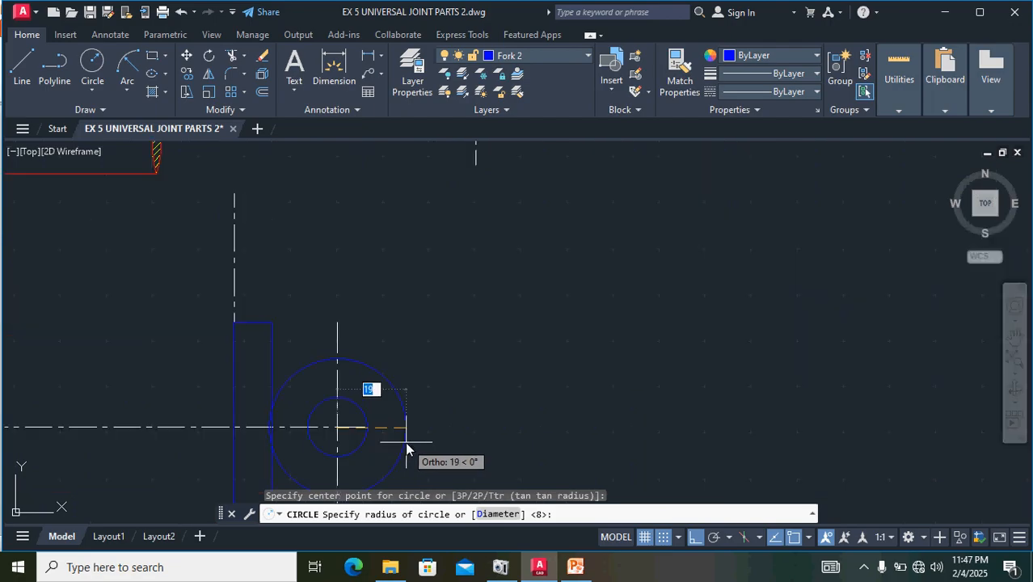
pyautogui.write('1')
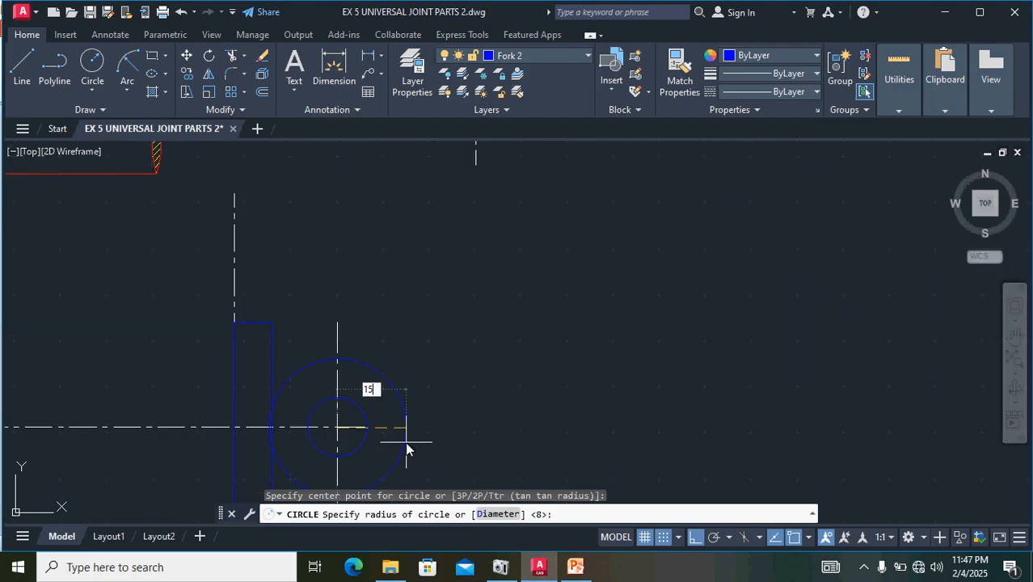
pyautogui.write('5')
pyautogui.press('Return')
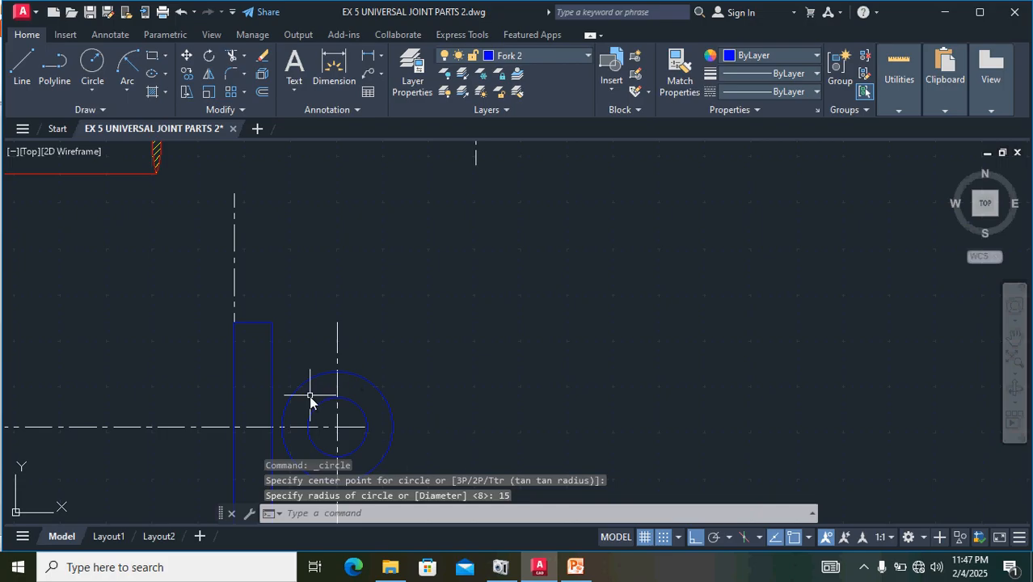
# - Draw a line from the narrow rectangle's upper-right corner tangent to the upper side of the radius 15 circle
pyautogui.moveTo(495, 420); pyautogui.dragTo(519, 362, button='middle')
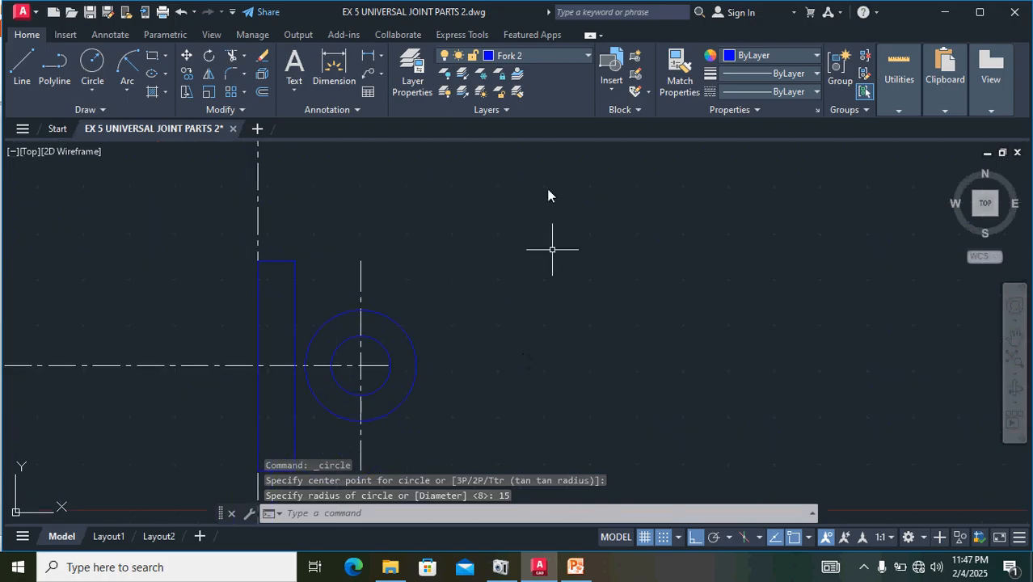
pyautogui.click(22, 64)
pyautogui.scroll(4, 313, 263)
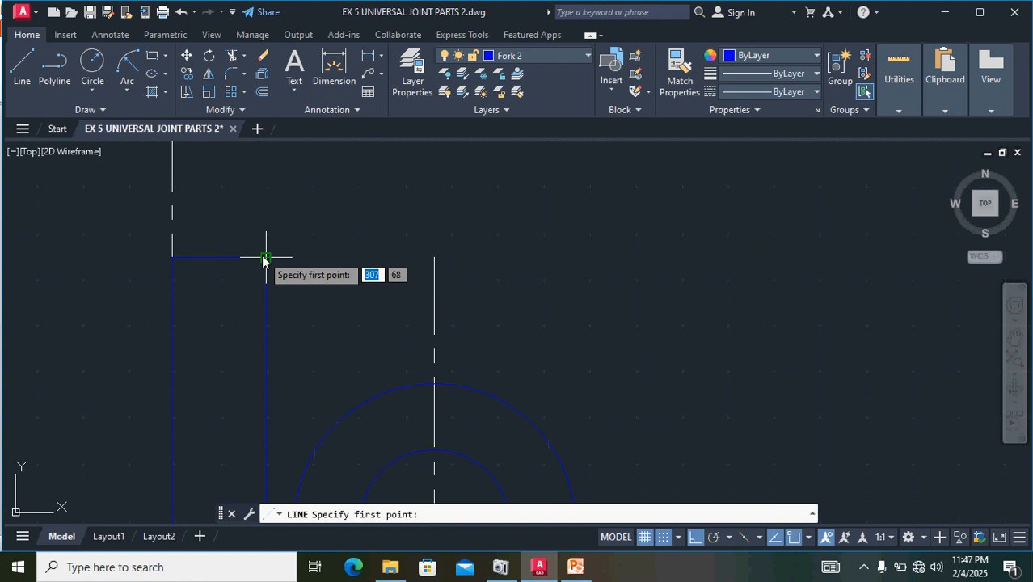
pyautogui.click(265, 257)
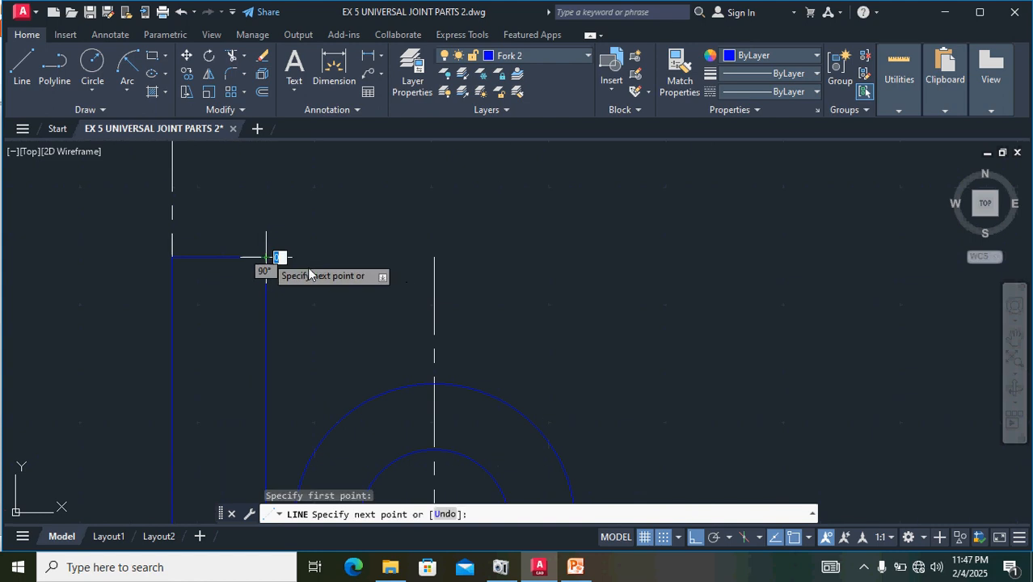
pyautogui.click(508, 402)
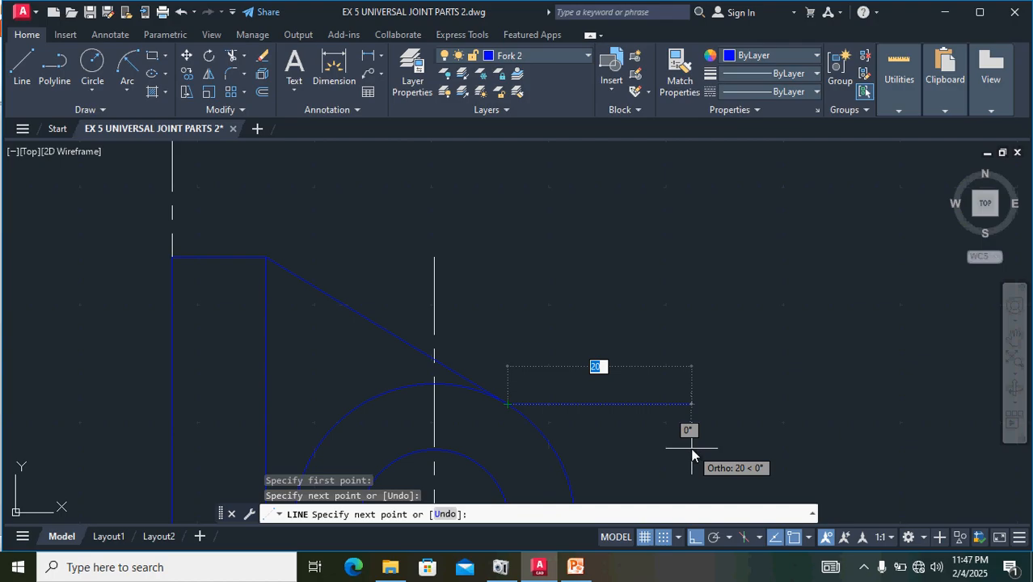
pyautogui.press('Return')
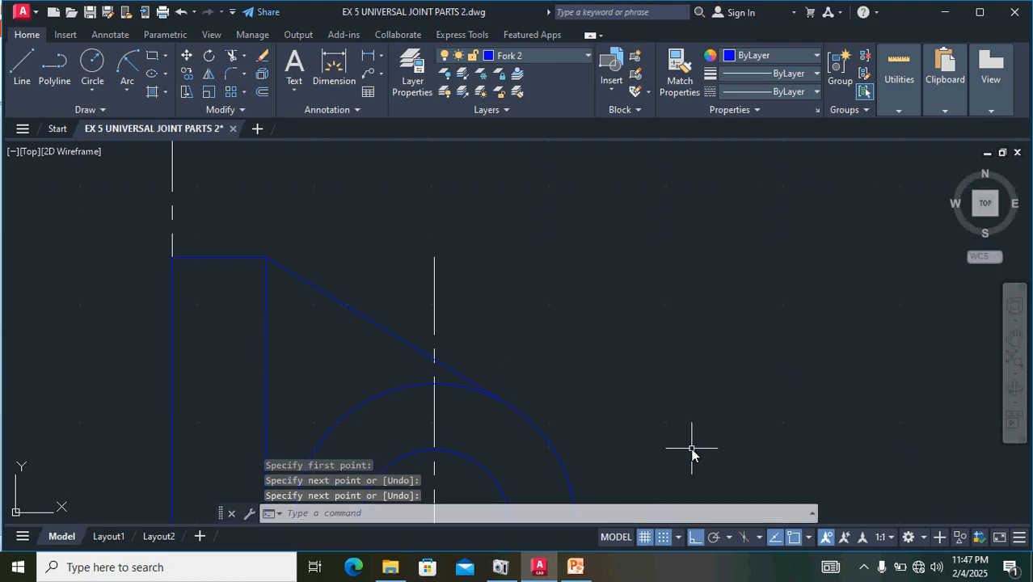
# - Mirror the sloping tangent line about the fork's horizontal centre line, keeping the original line
pyautogui.click(352, 308)
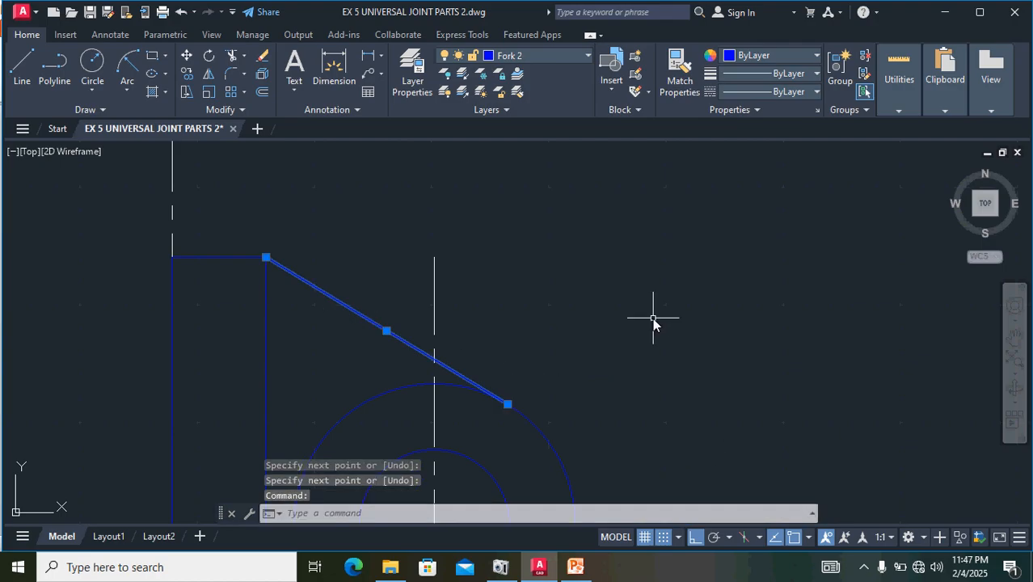
pyautogui.scroll(-2, 654, 321)
pyautogui.moveTo(754, 397); pyautogui.dragTo(750, 295, button='middle')
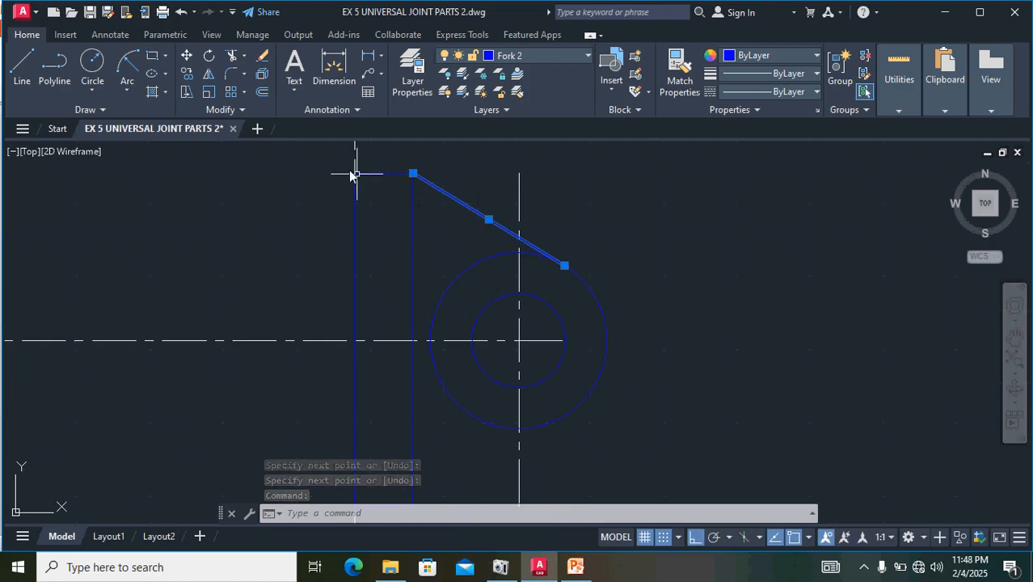
pyautogui.click(209, 76)
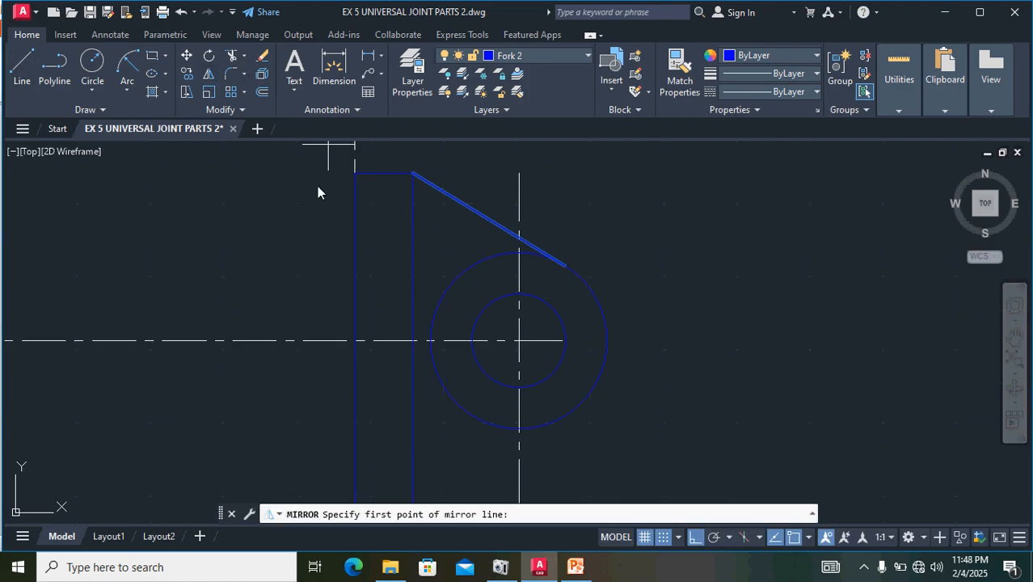
pyautogui.click(413, 340)
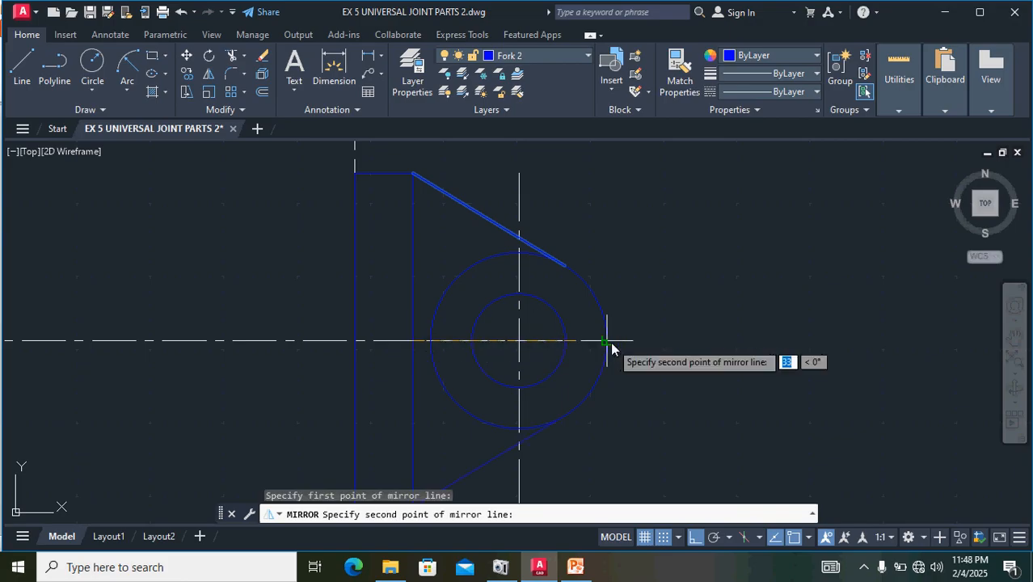
pyautogui.click(607, 341)
pyautogui.press('Return')
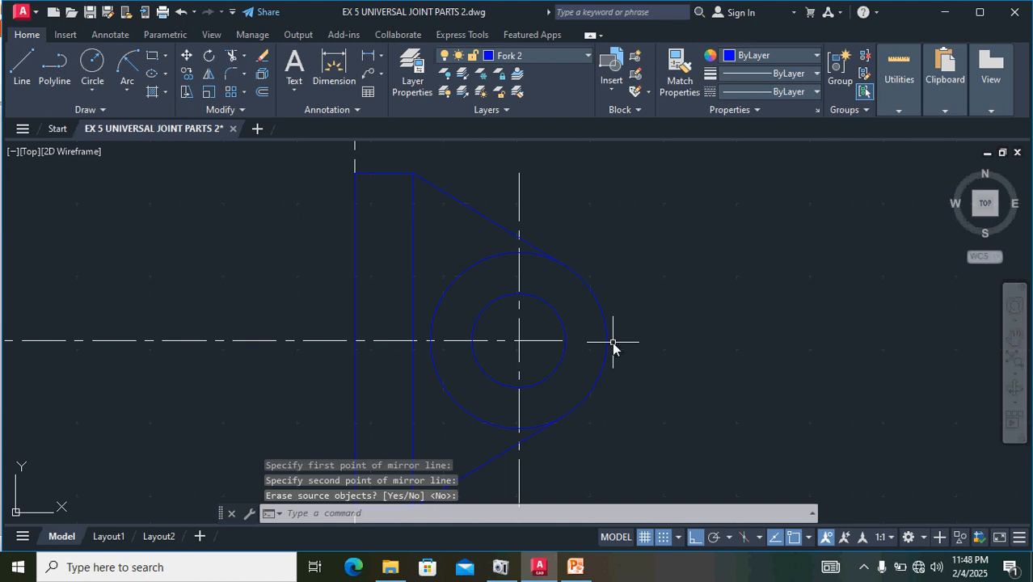
# - Trim away the inner arc of the radius 15 circle between the two tangent lines, leaving only the rounded end
pyautogui.press('Return')
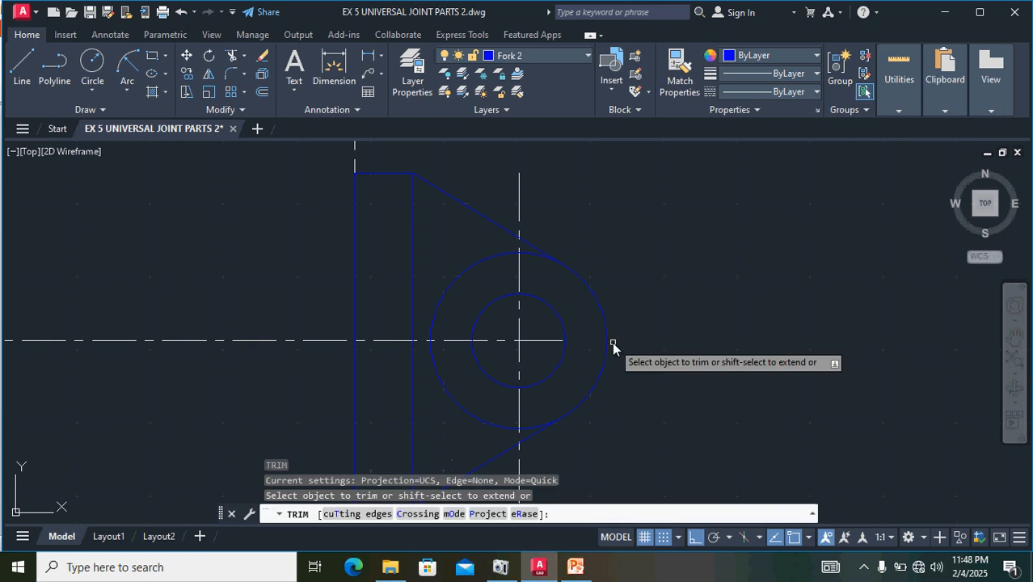
pyautogui.click(487, 422)
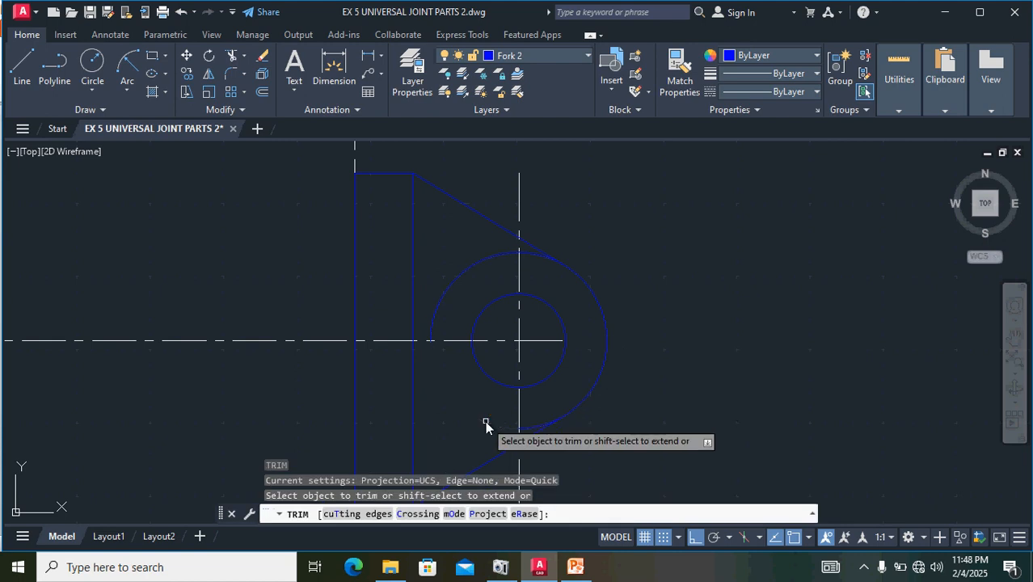
pyautogui.click(439, 316)
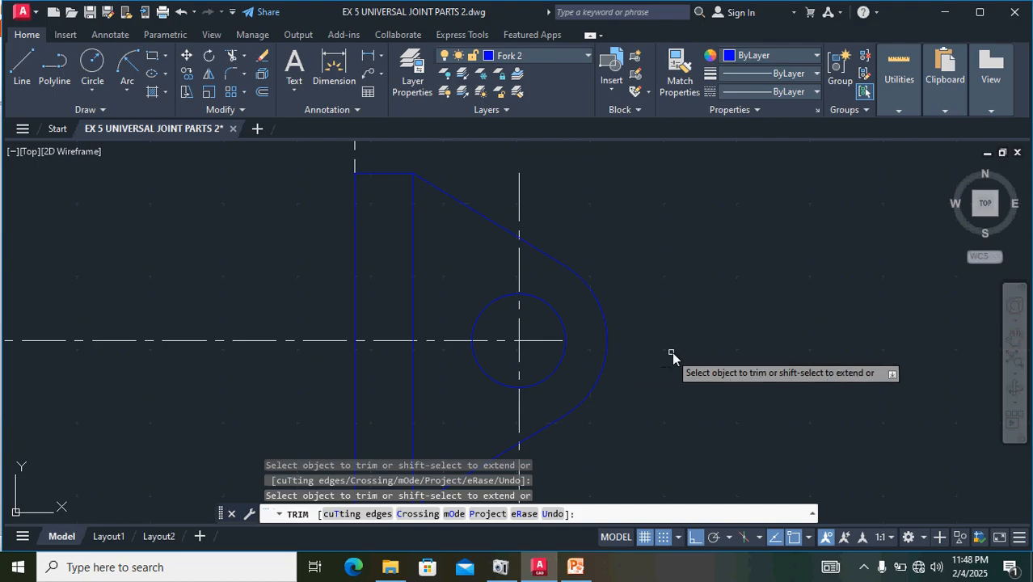
# - Examine the fork's views in the reference image for the length and diameter of its cylindrical hub
pyautogui.scroll(-3, 678, 362)
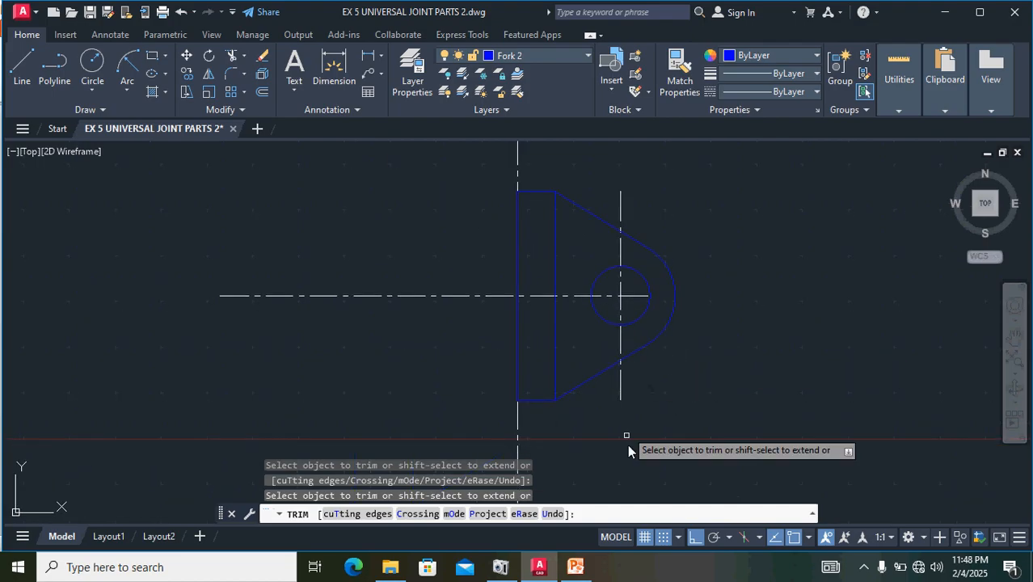
pyautogui.scroll(-2, 715, 438)
pyautogui.moveTo(714, 433)
pyautogui.mouseDown(button='middle')
pyautogui.moveTo(691, 408)
pyautogui.moveTo(569, 407)
pyautogui.mouseUp(button='middle')
pyautogui.moveTo(827, 296); pyautogui.dragTo(582, 350, button='middle')
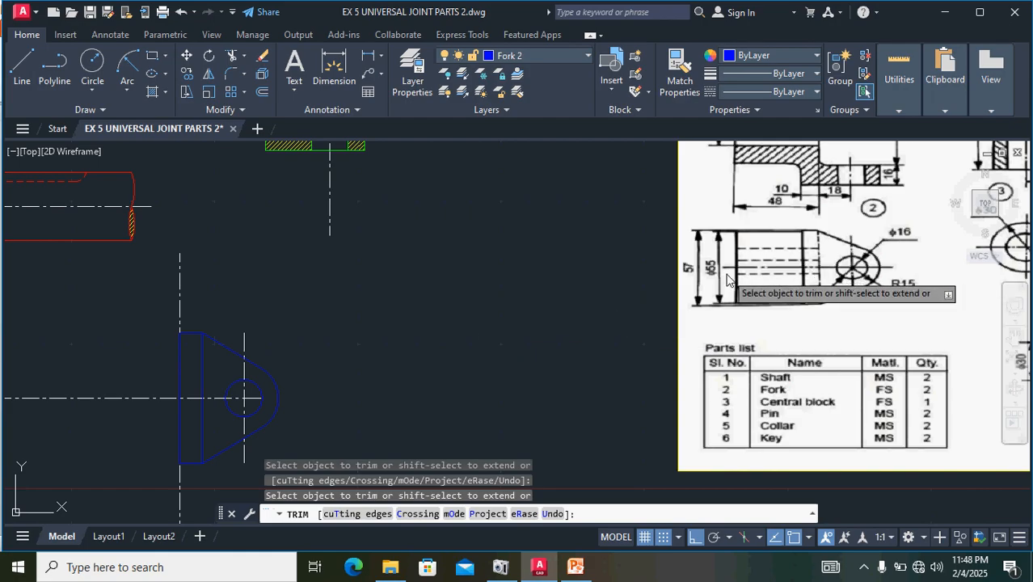
pyautogui.scroll(-2, 780, 340)
pyautogui.scroll(4, 800, 251)
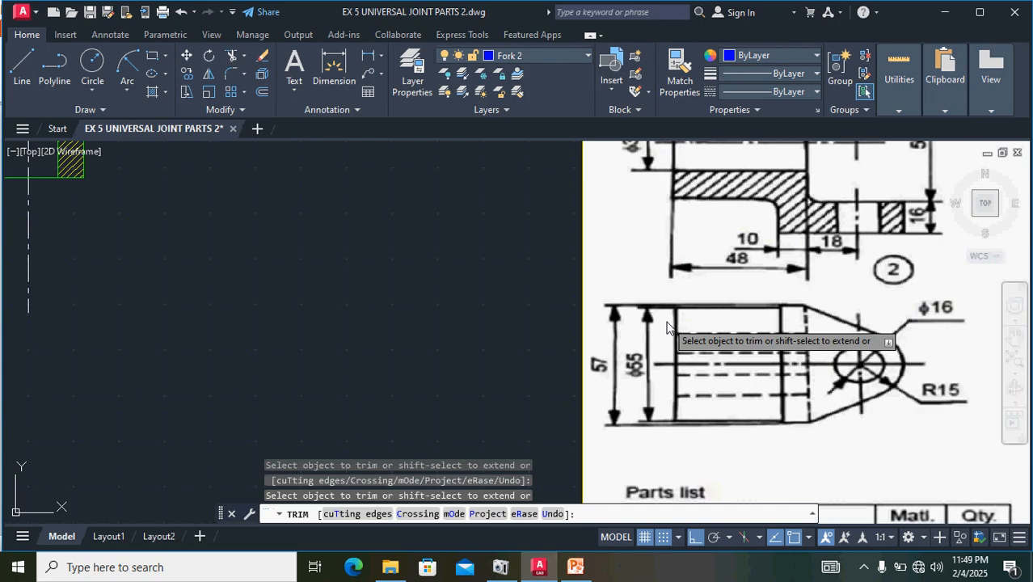
pyautogui.scroll(-2, 668, 329)
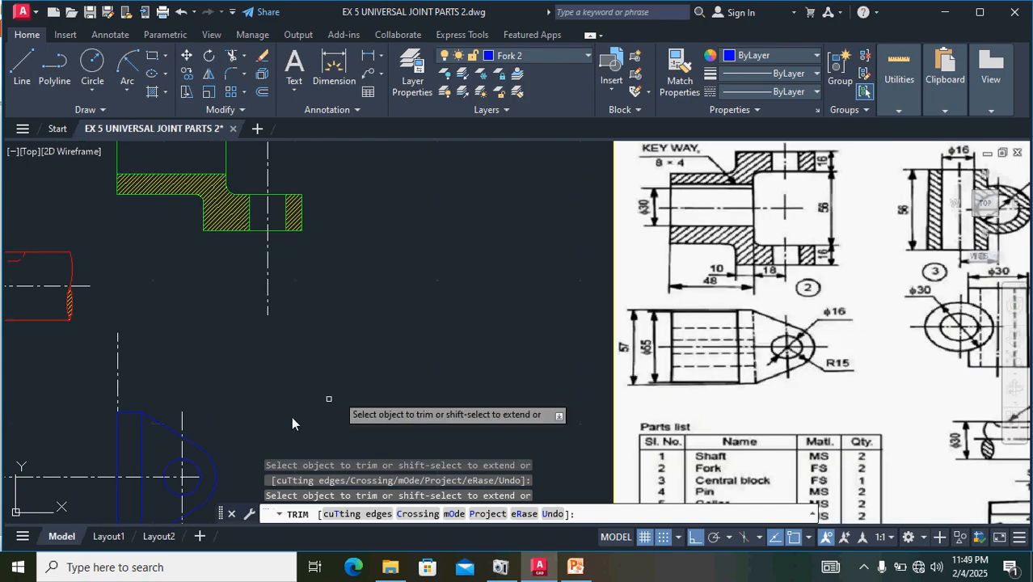
pyautogui.press('Escape')
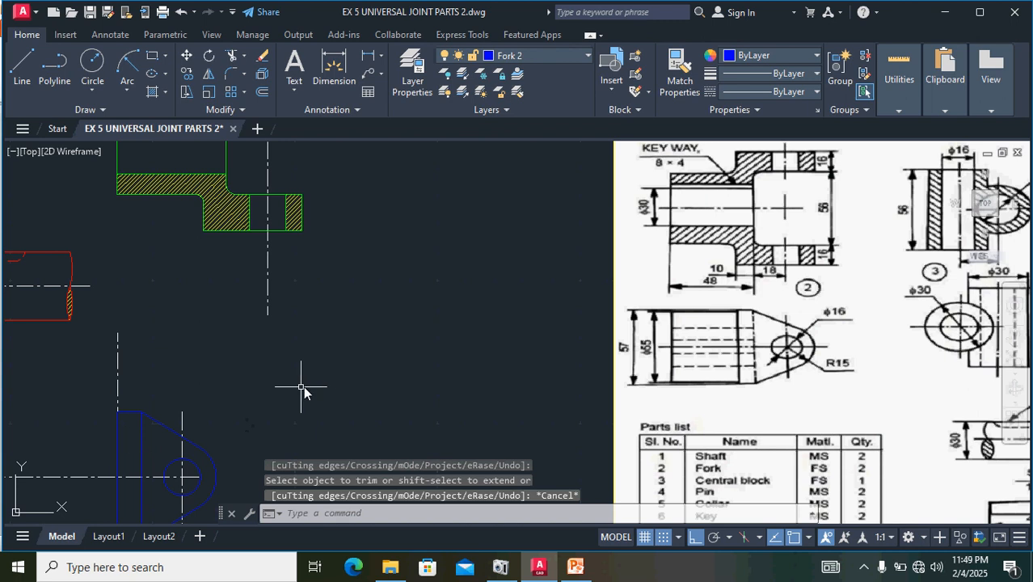
# - Draw a 38 long line leftwards along the horizontal centre line from the narrow rectangle's left edge
pyautogui.moveTo(309, 388); pyautogui.dragTo(477, 356, button='middle')
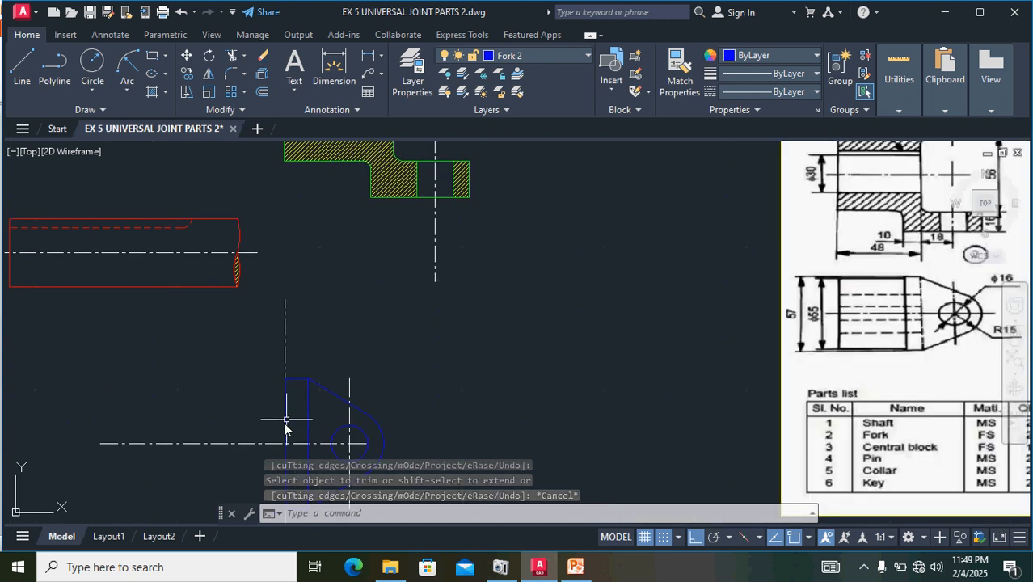
pyautogui.click(22, 69)
pyautogui.scroll(5, 289, 460)
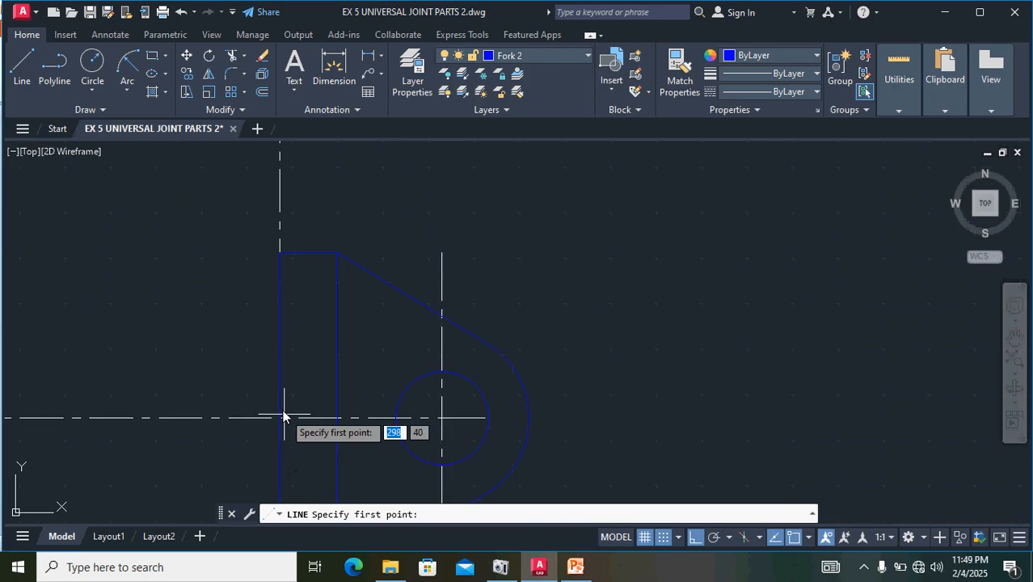
pyautogui.click(282, 421)
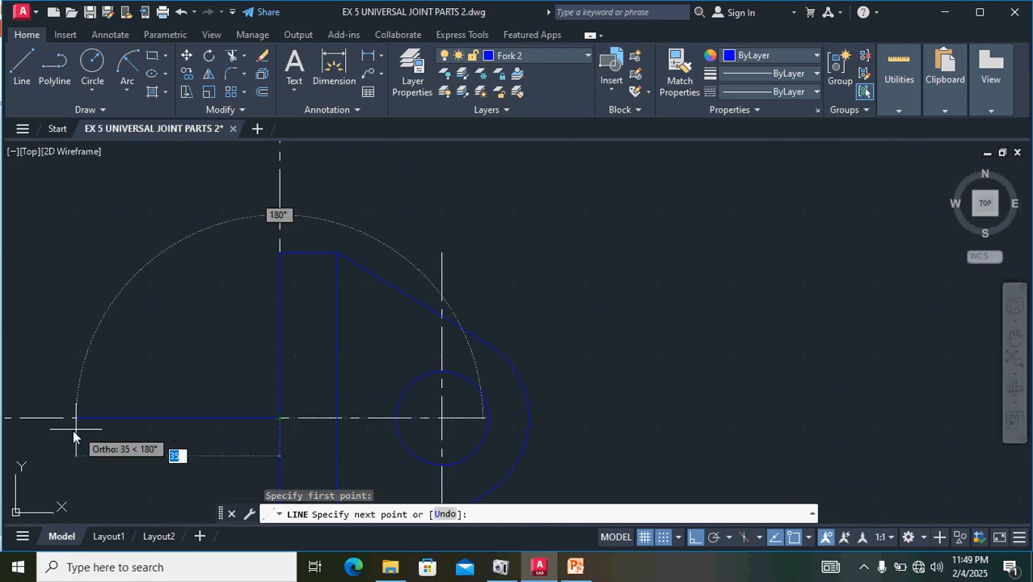
pyautogui.scroll(-2, 68, 430)
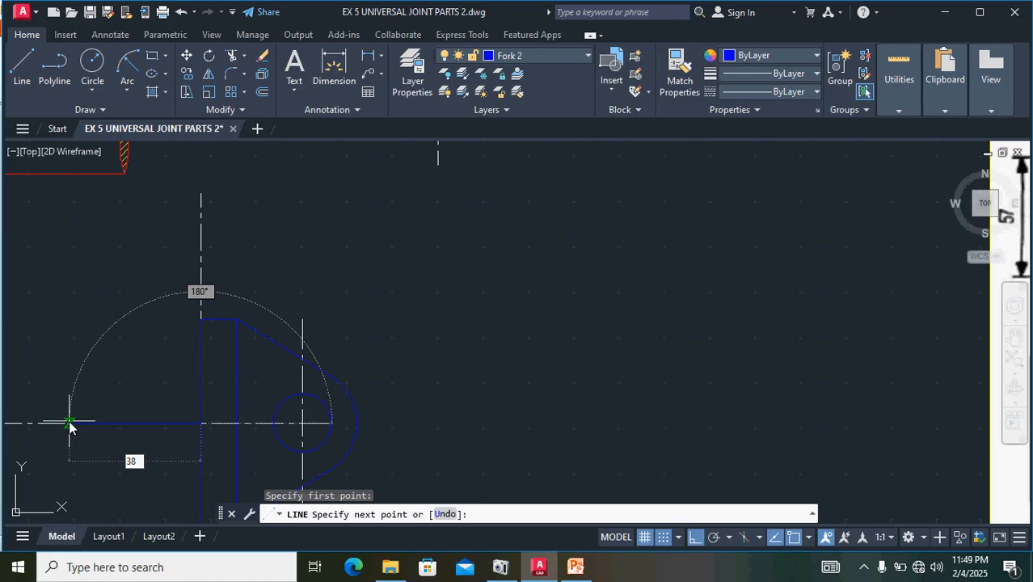
pyautogui.write('38')
pyautogui.press('Return')
pyautogui.press('Return')
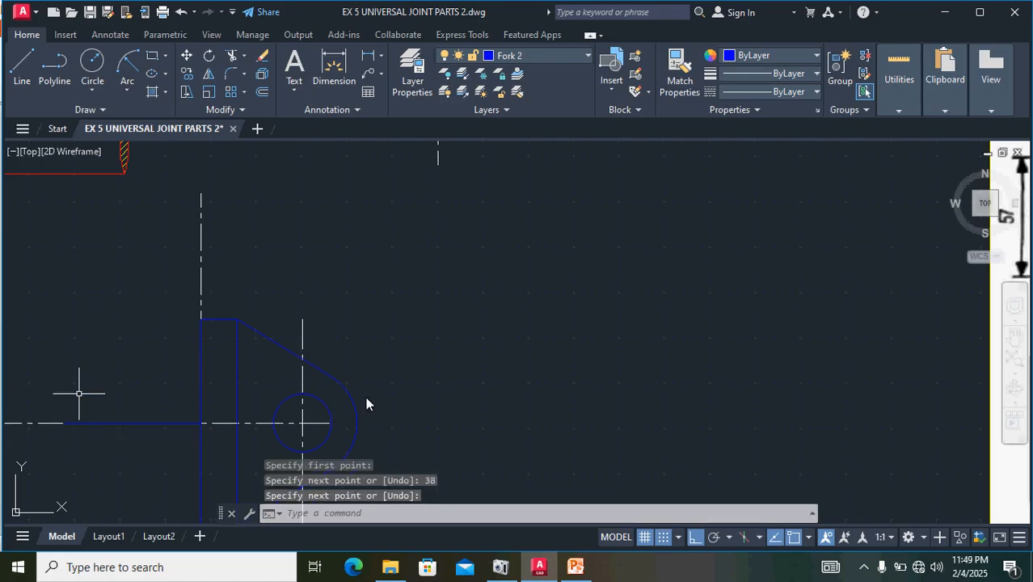
# - Offset the 38 long line by 27.5 above and below for the hub's upper and lower edges
pyautogui.scroll(-1, 296, 350)
pyautogui.click(188, 396)
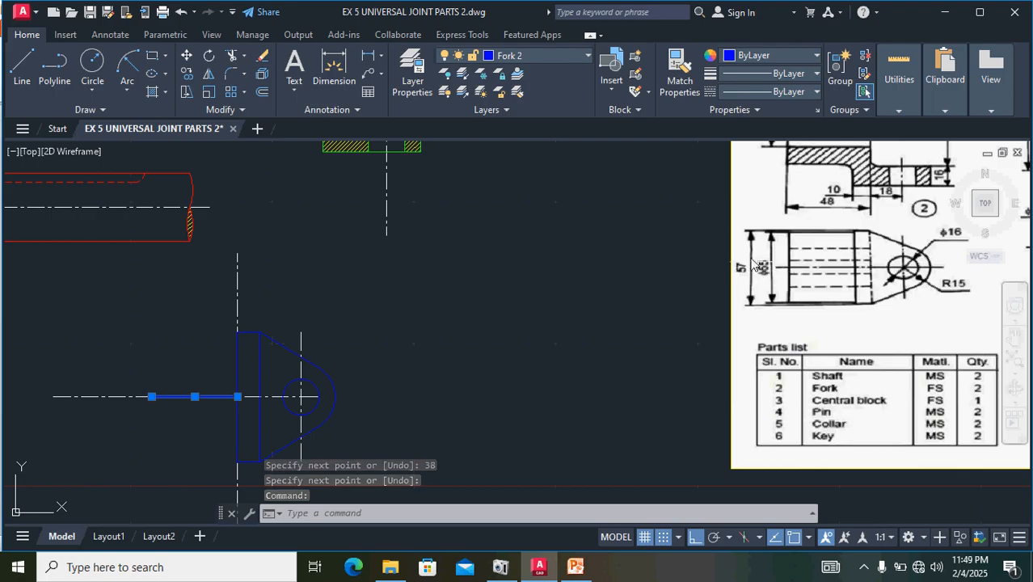
pyautogui.click(262, 94)
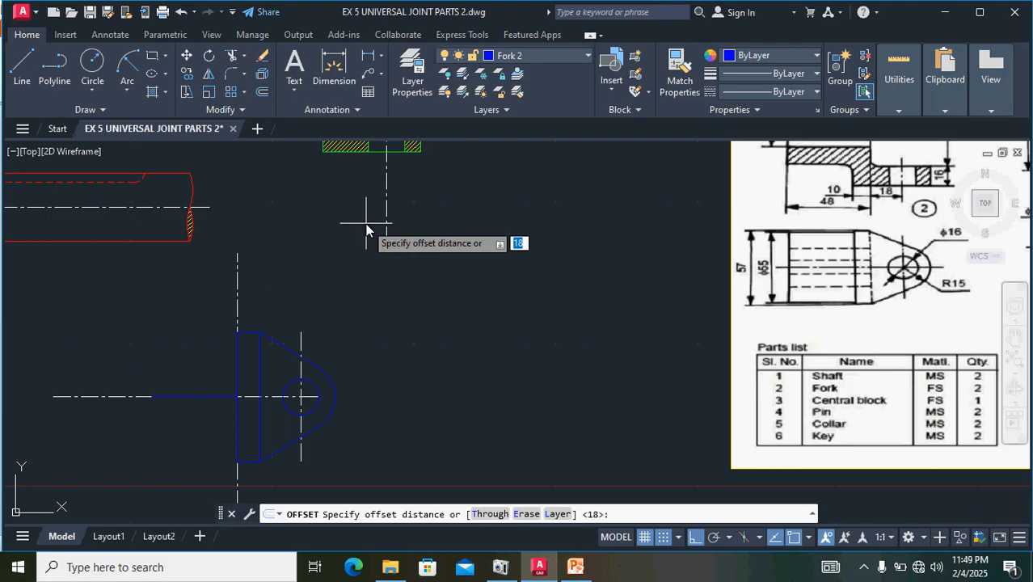
pyautogui.write('27.5')
pyautogui.press('Return')
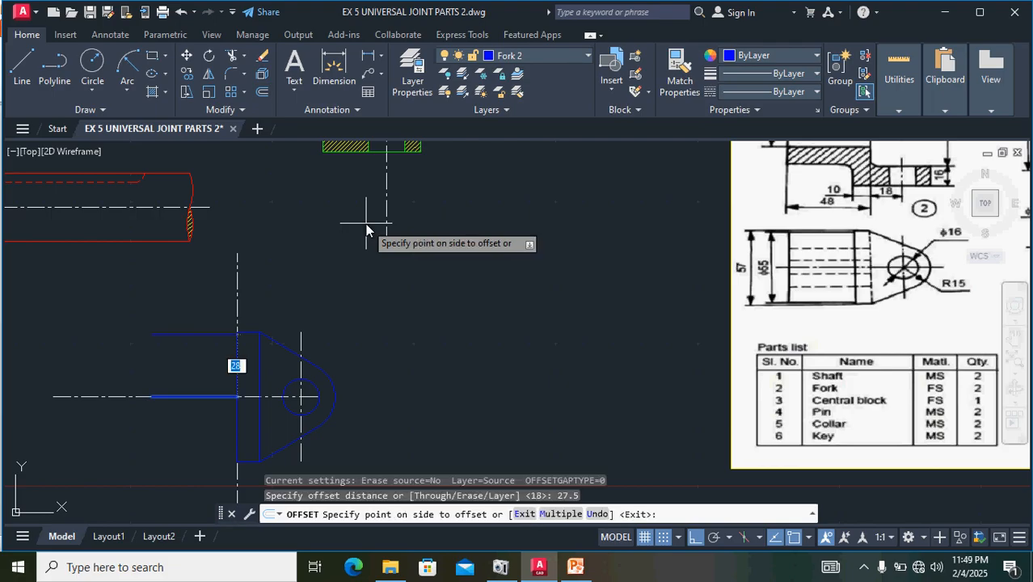
pyautogui.click(326, 252)
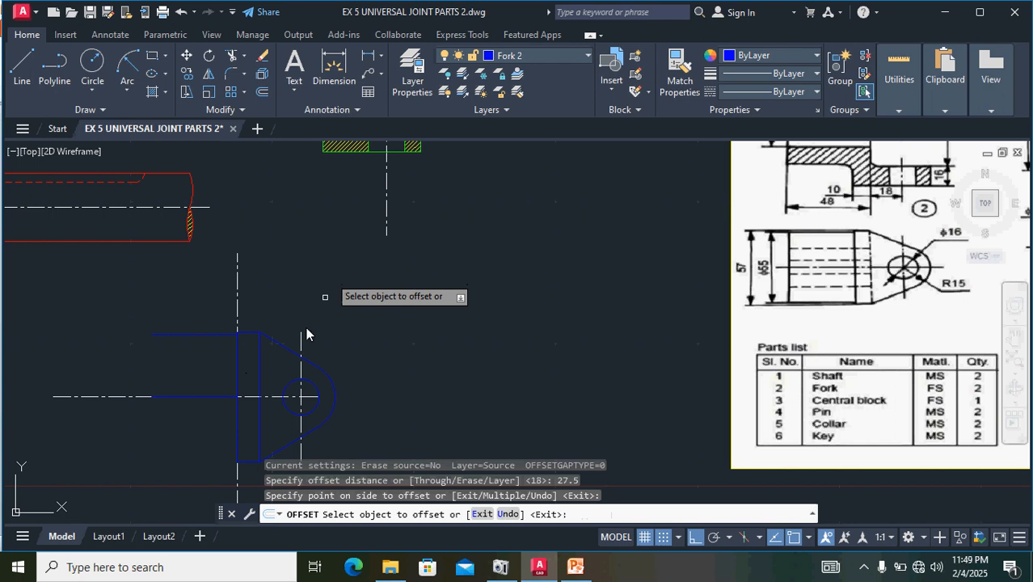
pyautogui.click(199, 396)
pyautogui.click(197, 436)
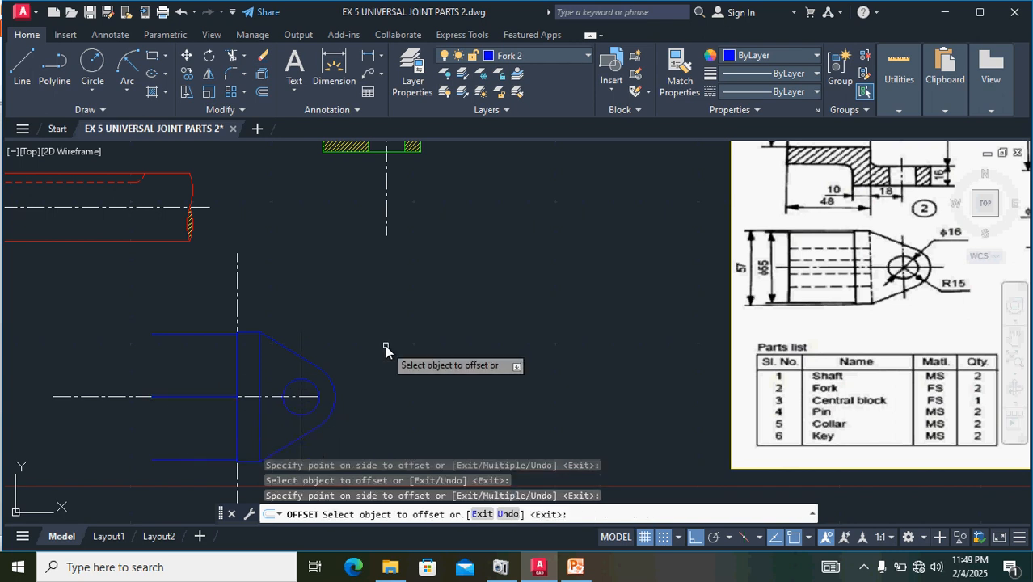
# - Close the hub's left end with a vertical line between the two offset edges and delete the construction line on the centre line
pyautogui.click(20, 71)
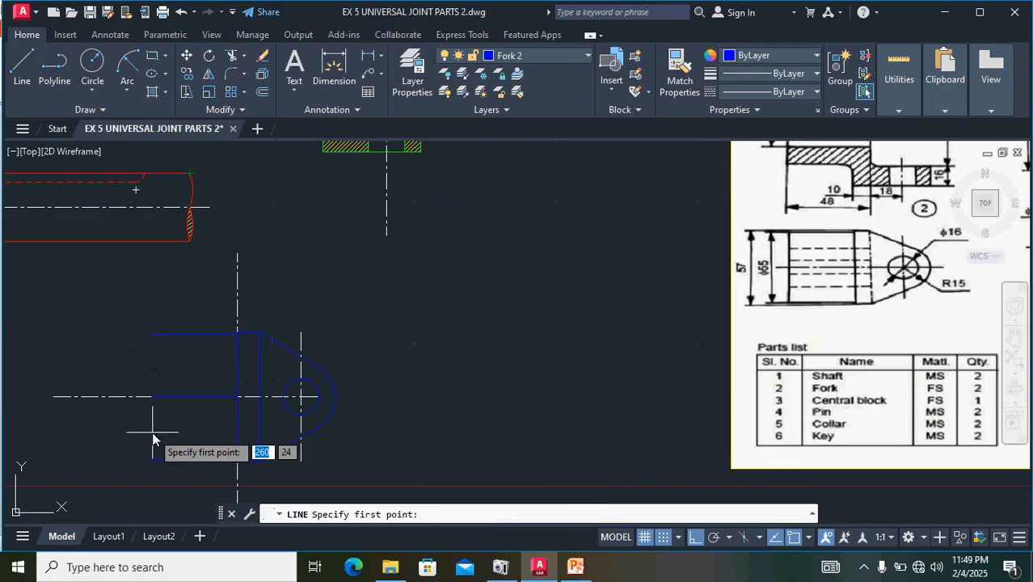
pyautogui.click(152, 460)
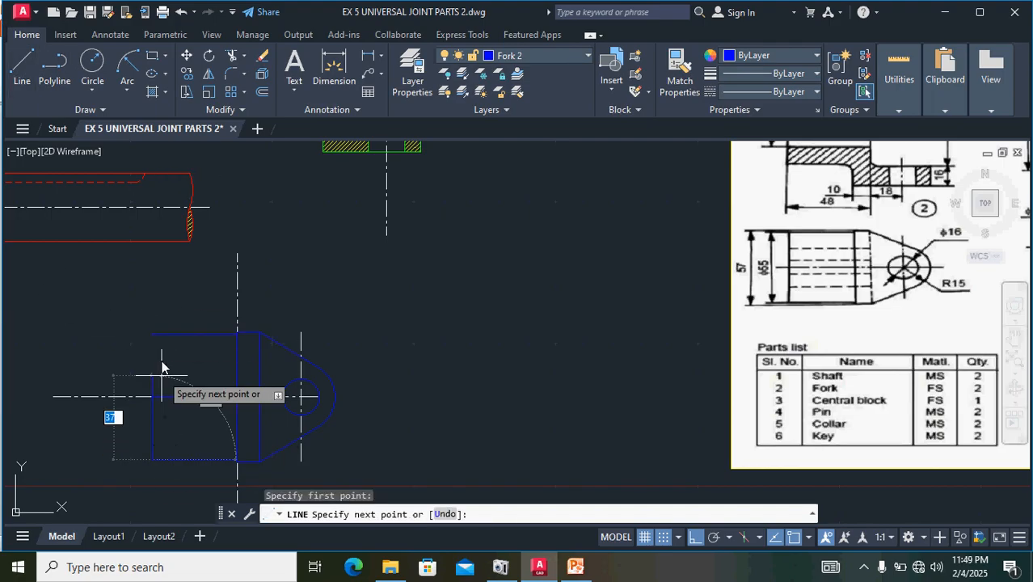
pyautogui.click(151, 335)
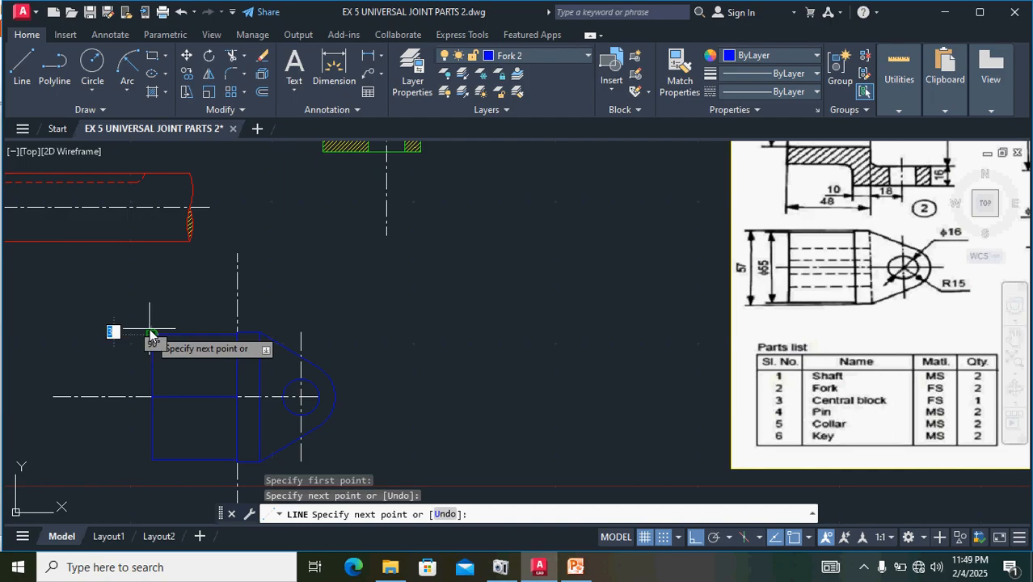
pyautogui.press('Return')
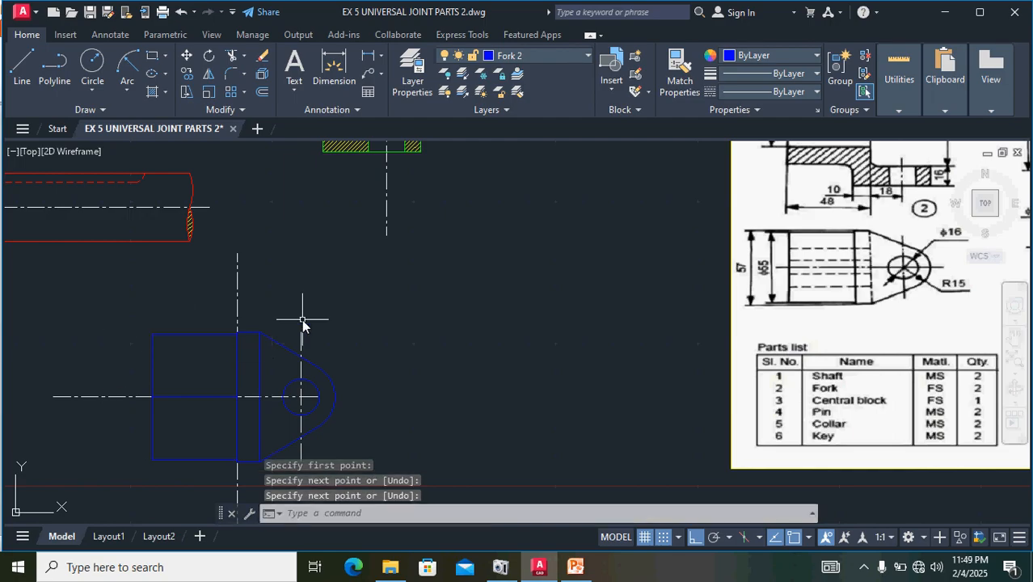
pyautogui.click(195, 397)
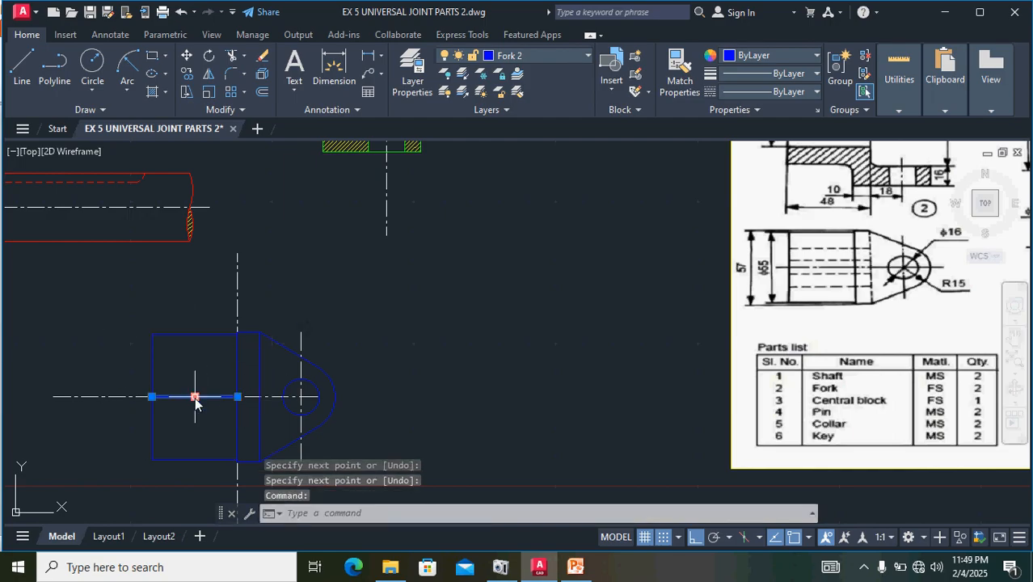
pyautogui.press('Delete')
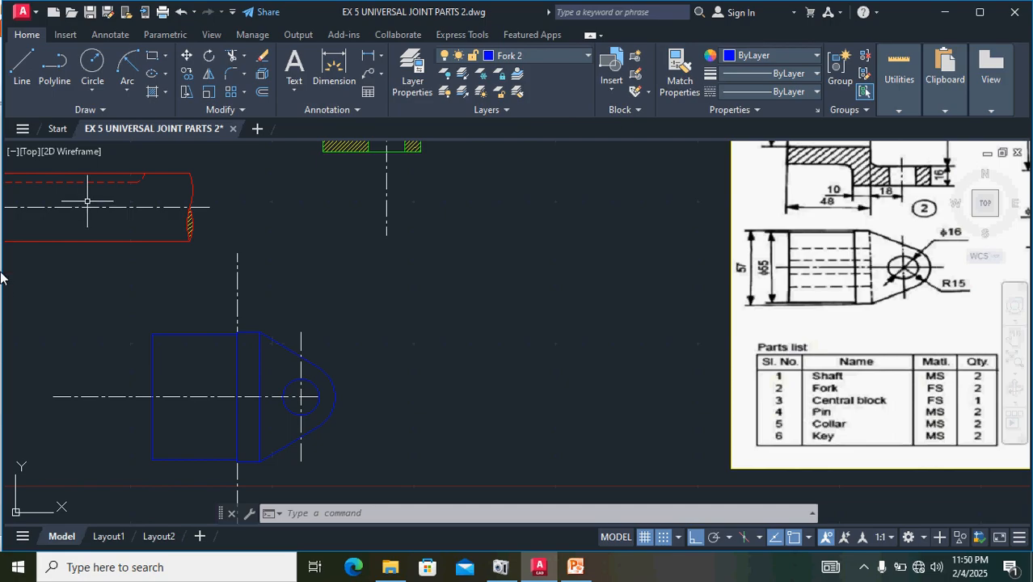
# - Stretch the right end of the fork's horizontal centre line well beyond the rounded end
pyautogui.click(300, 401)
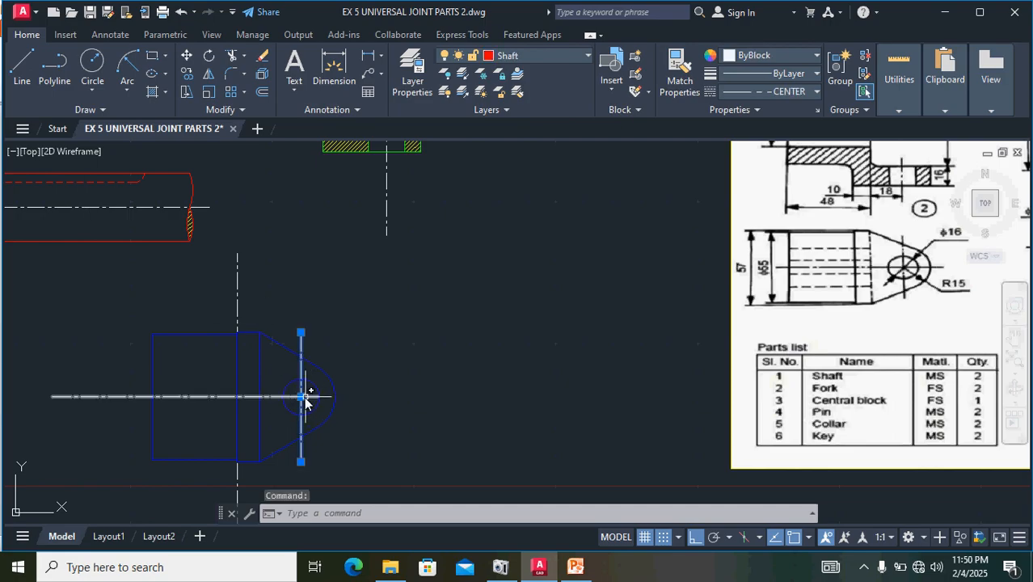
pyautogui.click(260, 397)
pyautogui.click(275, 397)
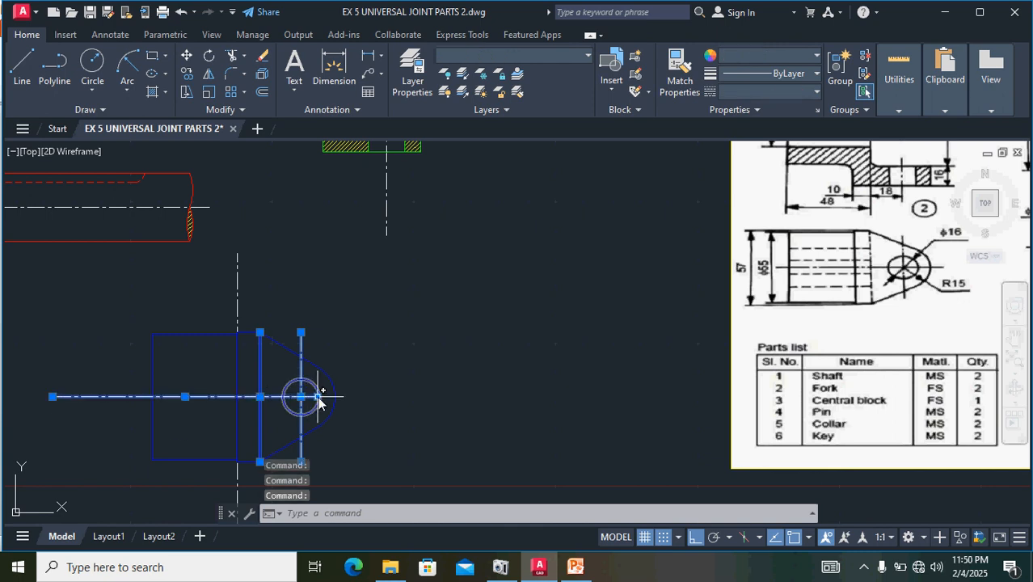
pyautogui.click(316, 396)
pyautogui.click(416, 397)
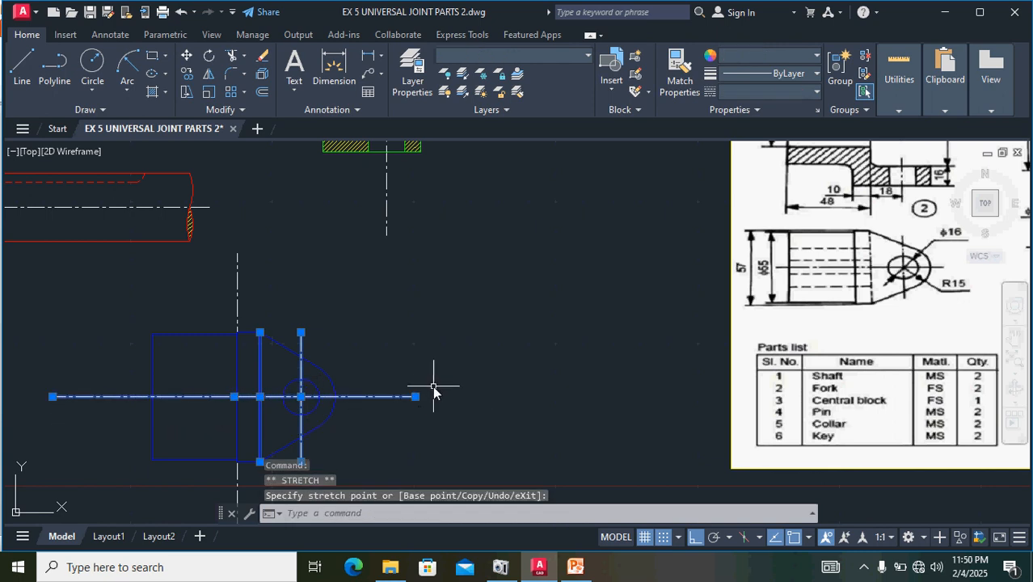
pyautogui.press('Escape')
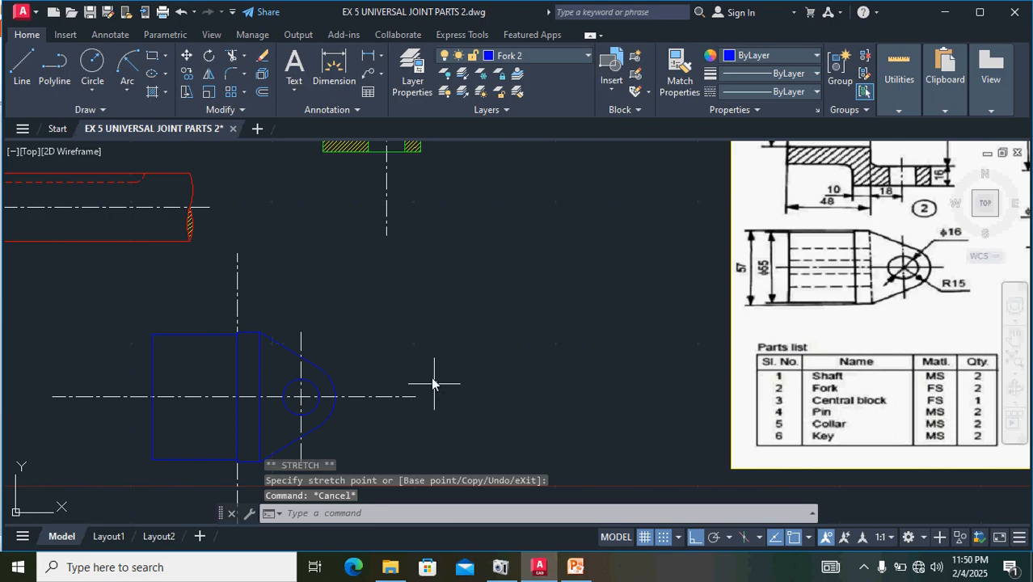
# - Shorten the fork top view's long vertical centre line at its lower and upper ends so it extends slightly past the outline
pyautogui.scroll(-1, 536, 337)
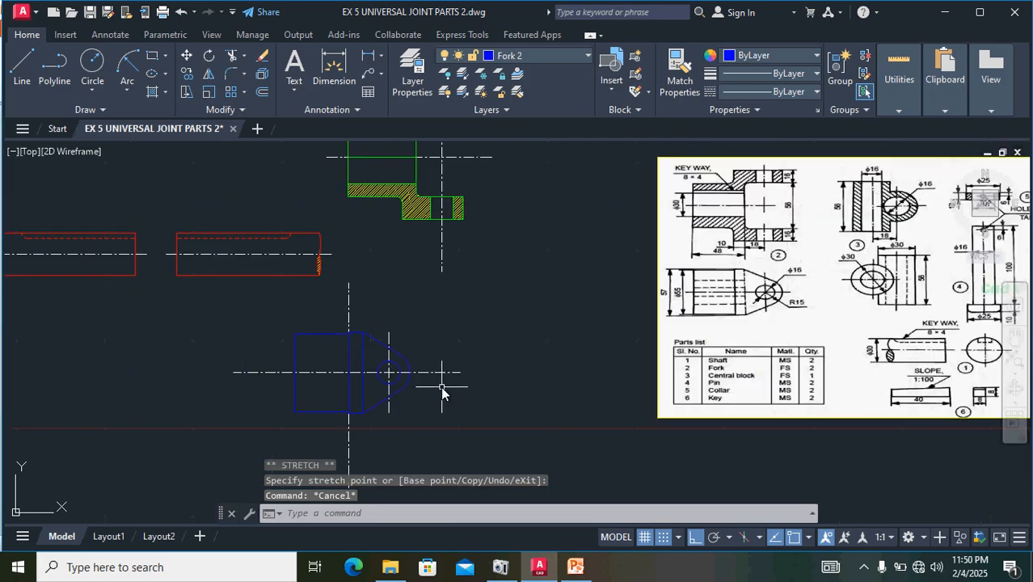
pyautogui.scroll(-2, 441, 385)
pyautogui.click(388, 424)
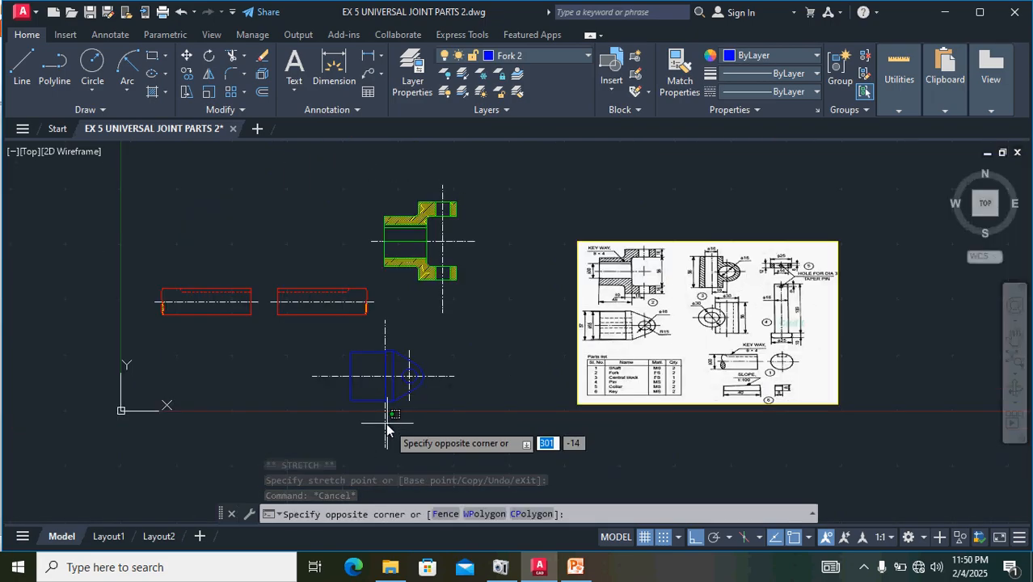
pyautogui.click(384, 424)
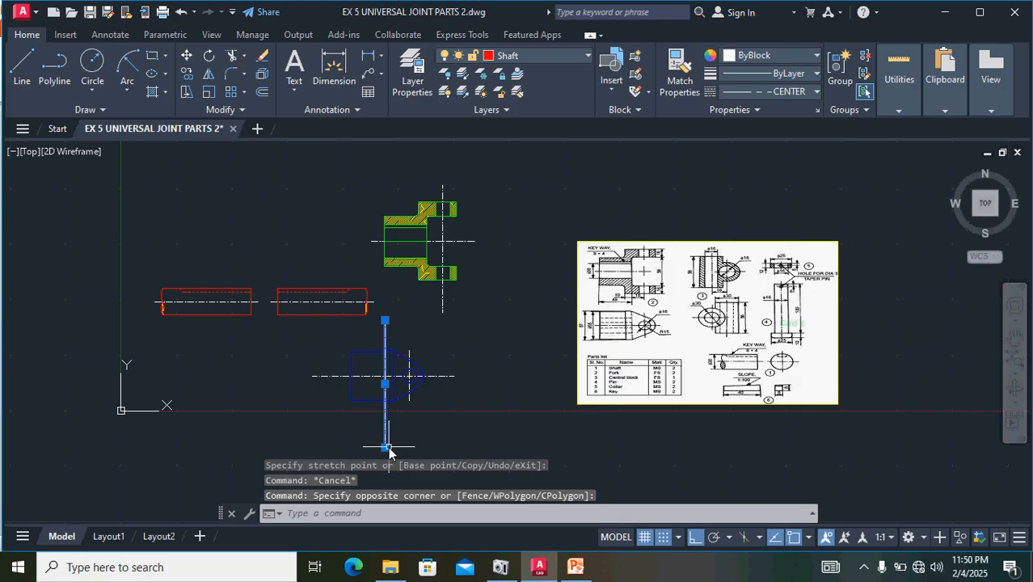
pyautogui.click(385, 447)
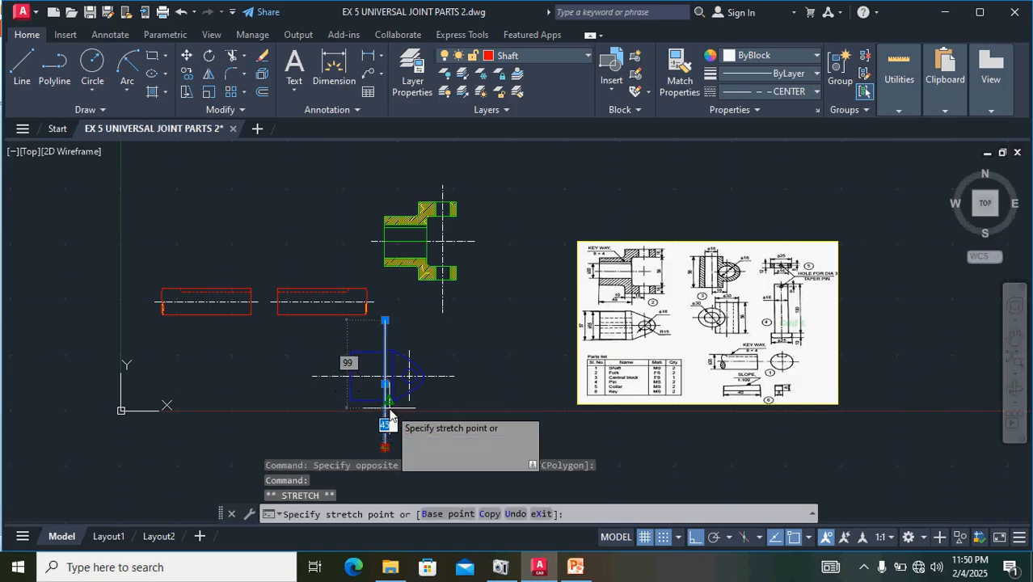
pyautogui.click(380, 417)
pyautogui.scroll(4, 401, 347)
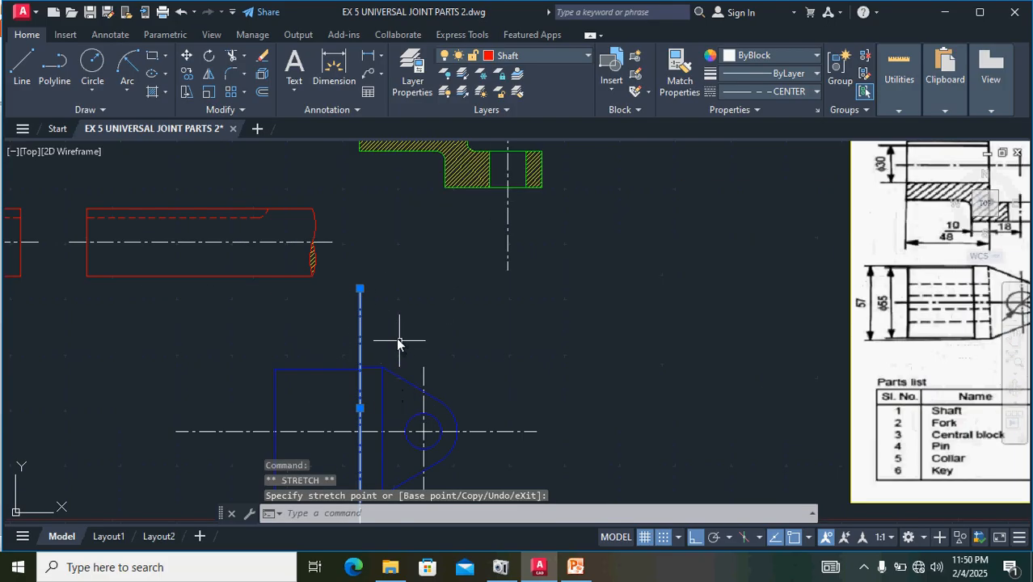
pyautogui.click(360, 288)
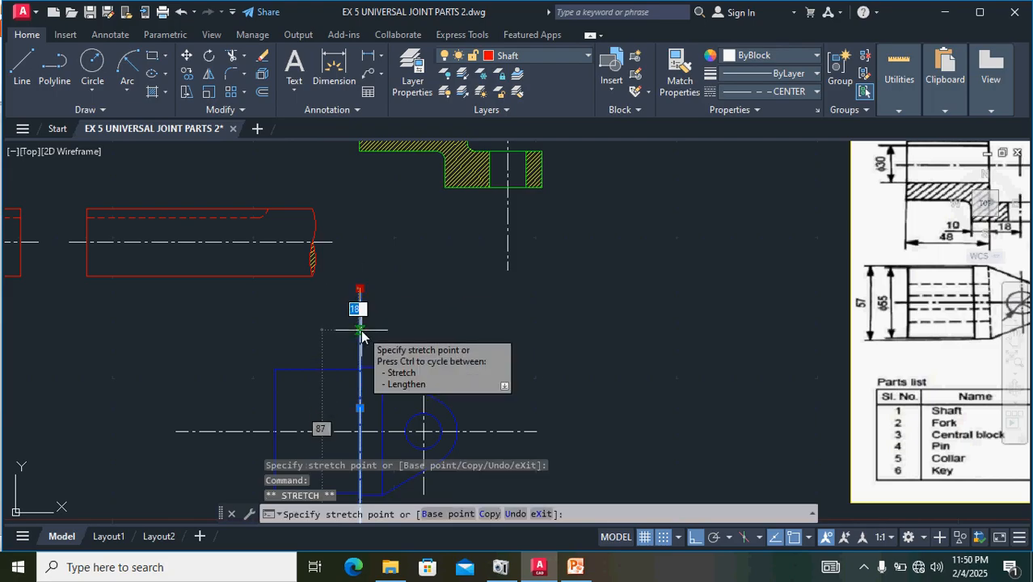
pyautogui.click(361, 331)
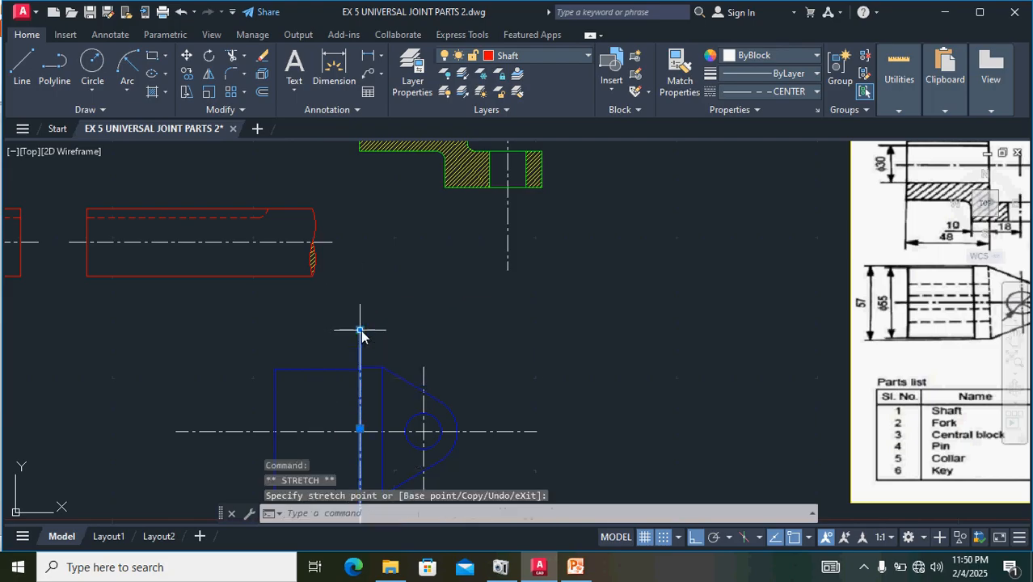
# - Shorten both ends of the fork top view's horizontal centre line so they extend slightly beyond the outline
pyautogui.click(217, 431)
pyautogui.click(176, 431)
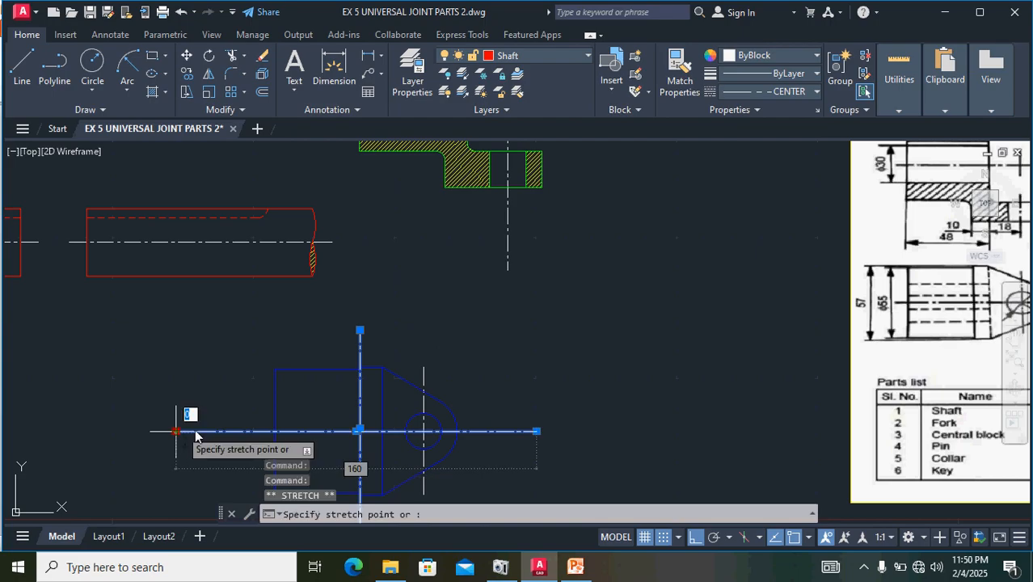
pyautogui.click(240, 431)
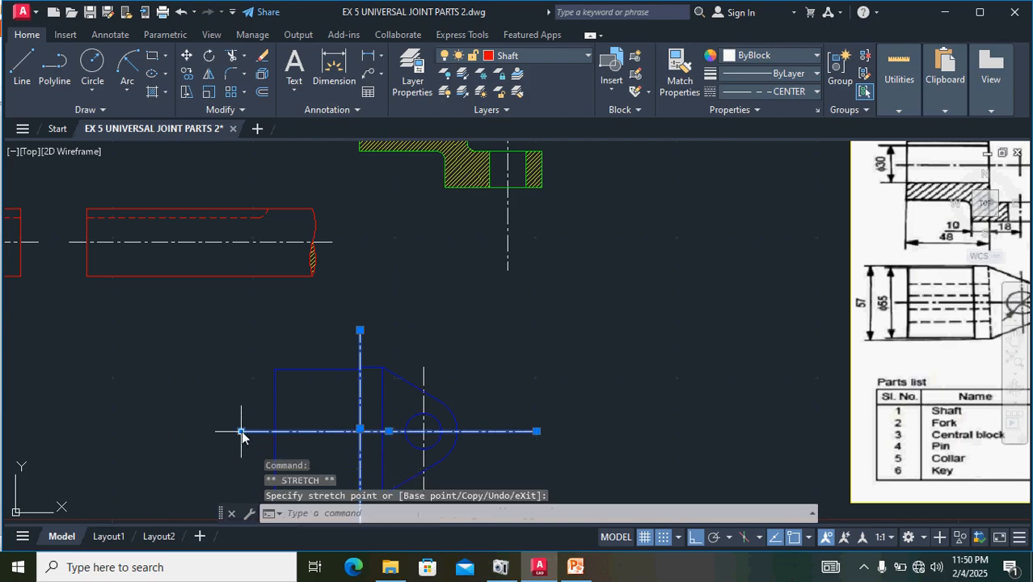
pyautogui.click(537, 431)
pyautogui.click(484, 431)
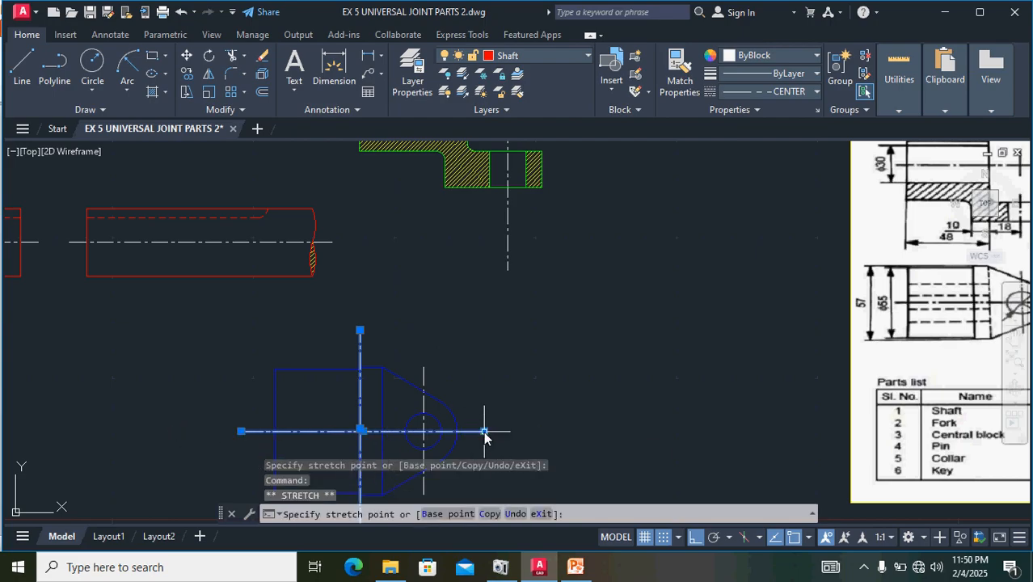
# - Rotate the complete blue fork top view with its centre lines by 180° about the right end of its horizontal centre line
pyautogui.scroll(-2, 557, 386)
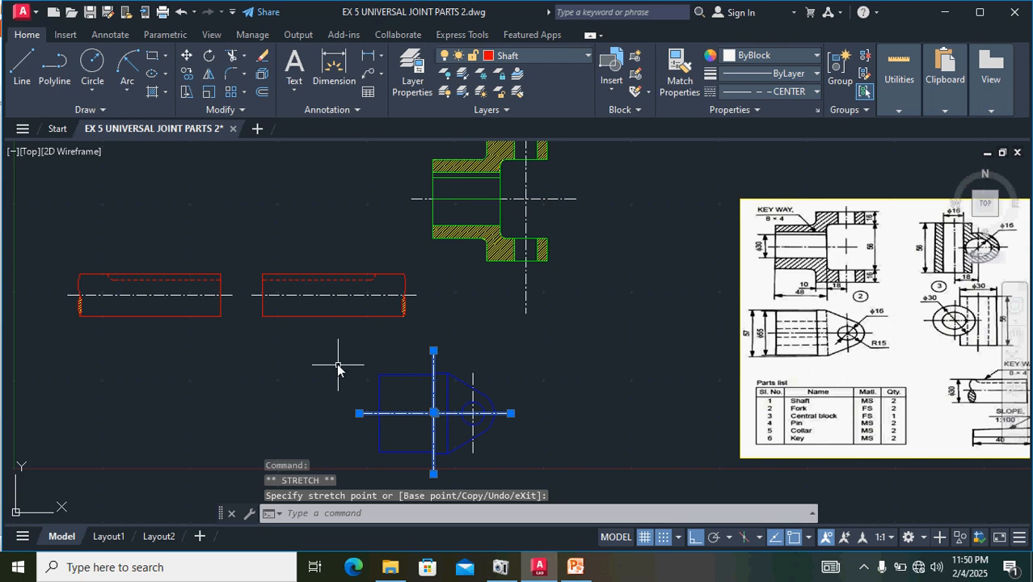
pyautogui.moveTo(339, 345); pyautogui.dragTo(503, 506)
pyautogui.click(570, 399)
pyautogui.scroll(-2, 548, 437)
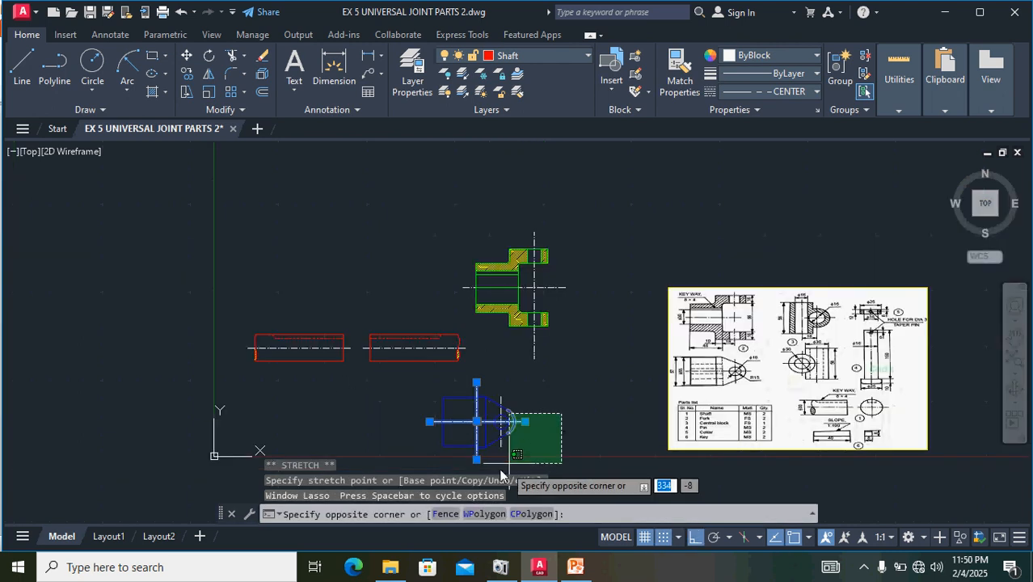
pyautogui.click(360, 449)
pyautogui.scroll(2, 574, 445)
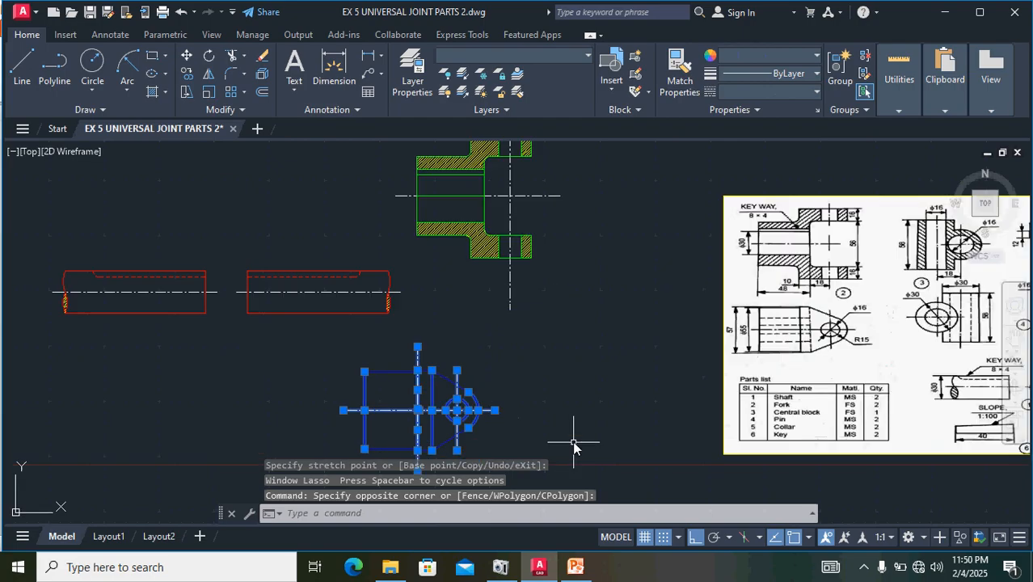
pyautogui.moveTo(502, 356)
pyautogui.mouseDown()
pyautogui.moveTo(503, 346)
pyautogui.moveTo(457, 400)
pyautogui.mouseUp()
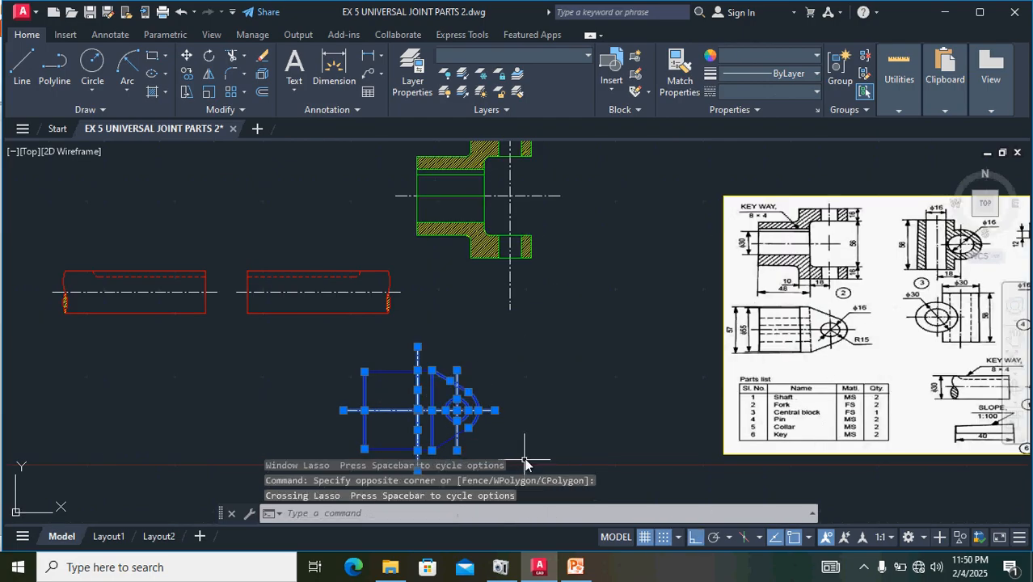
pyautogui.moveTo(548, 412); pyautogui.dragTo(546, 359, button='middle')
pyautogui.moveTo(510, 424)
pyautogui.mouseDown()
pyautogui.moveTo(505, 356)
pyautogui.moveTo(419, 344)
pyautogui.moveTo(320, 306)
pyautogui.moveTo(291, 388)
pyautogui.moveTo(307, 427)
pyautogui.moveTo(389, 427)
pyautogui.mouseUp()
pyautogui.moveTo(533, 422)
pyautogui.mouseDown()
pyautogui.moveTo(512, 335)
pyautogui.moveTo(363, 293)
pyautogui.moveTo(299, 365)
pyautogui.moveTo(312, 423)
pyautogui.mouseUp()
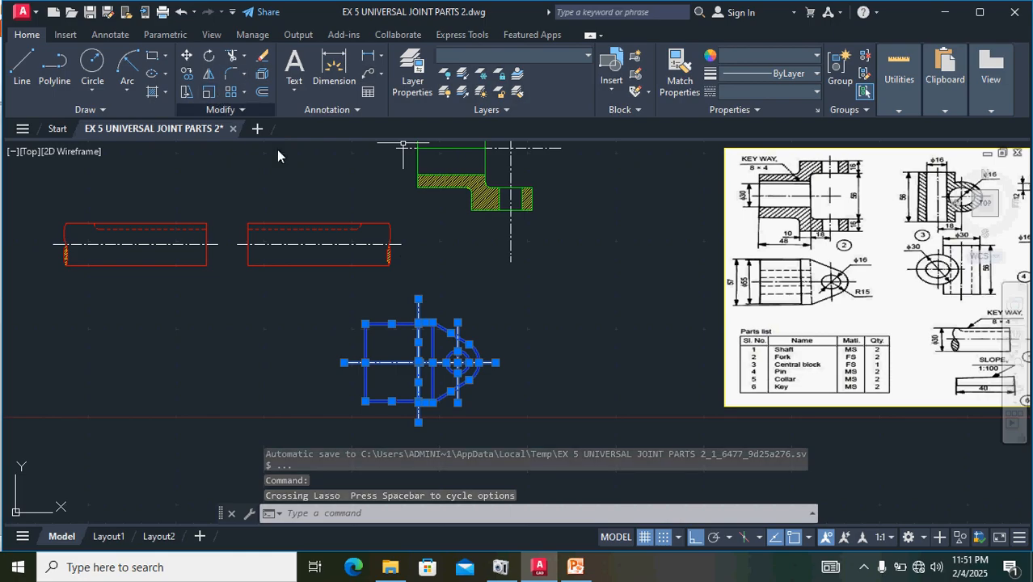
pyautogui.click(212, 58)
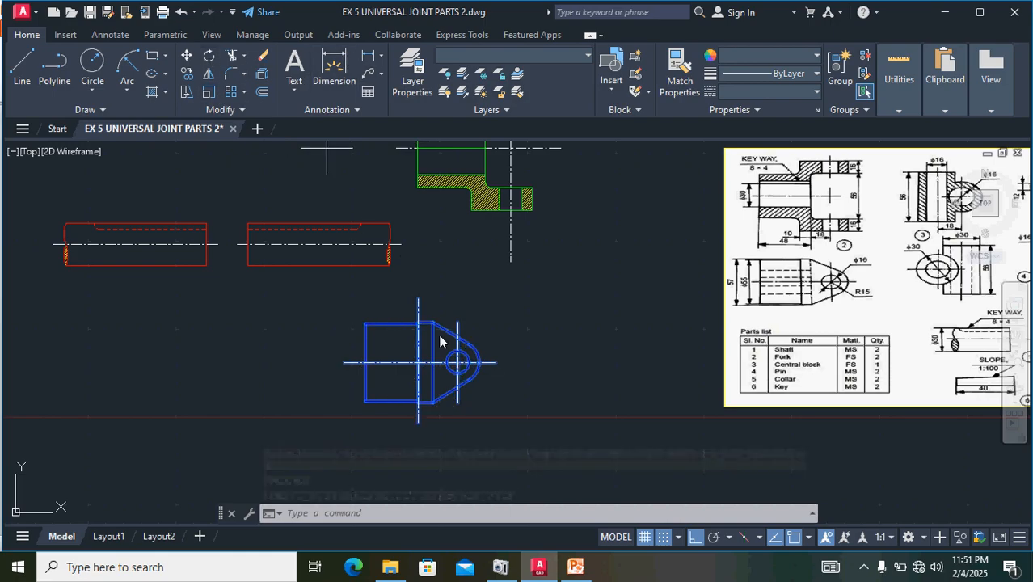
pyautogui.click(496, 363)
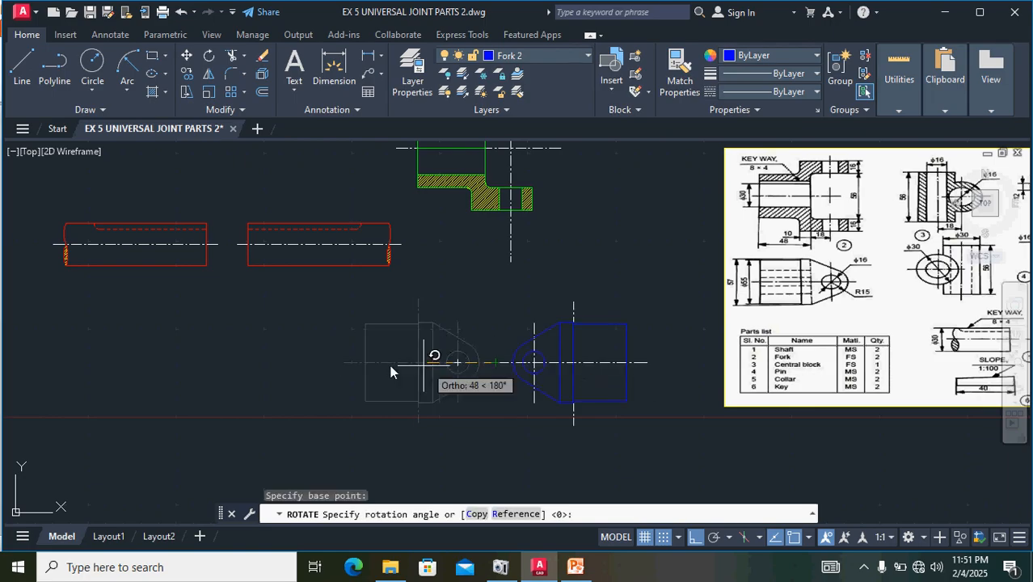
pyautogui.click(261, 355)
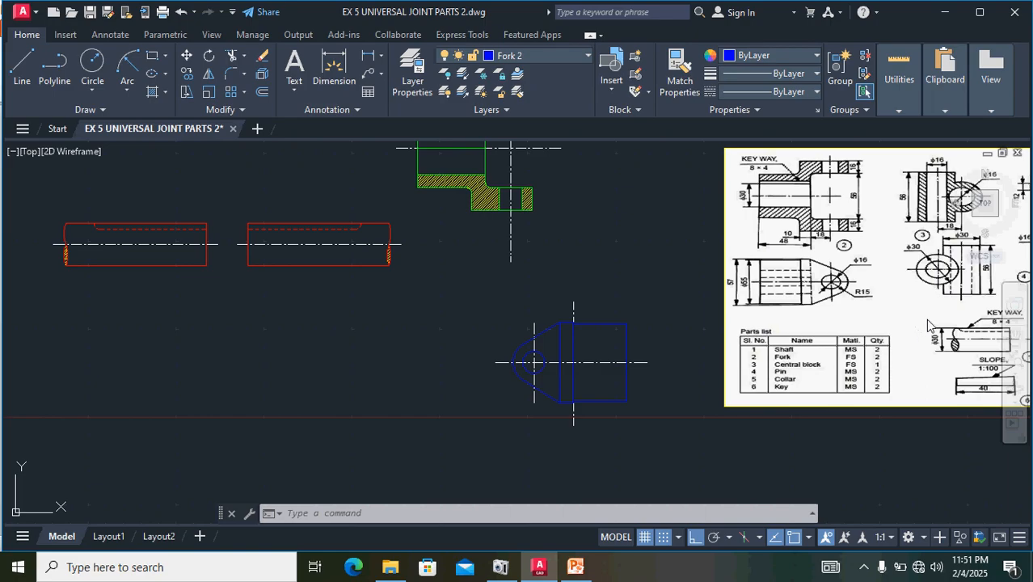
# - Examine the central block's views and dimensions, part 3, in the reference image
pyautogui.moveTo(928, 325); pyautogui.dragTo(763, 328, button='middle')
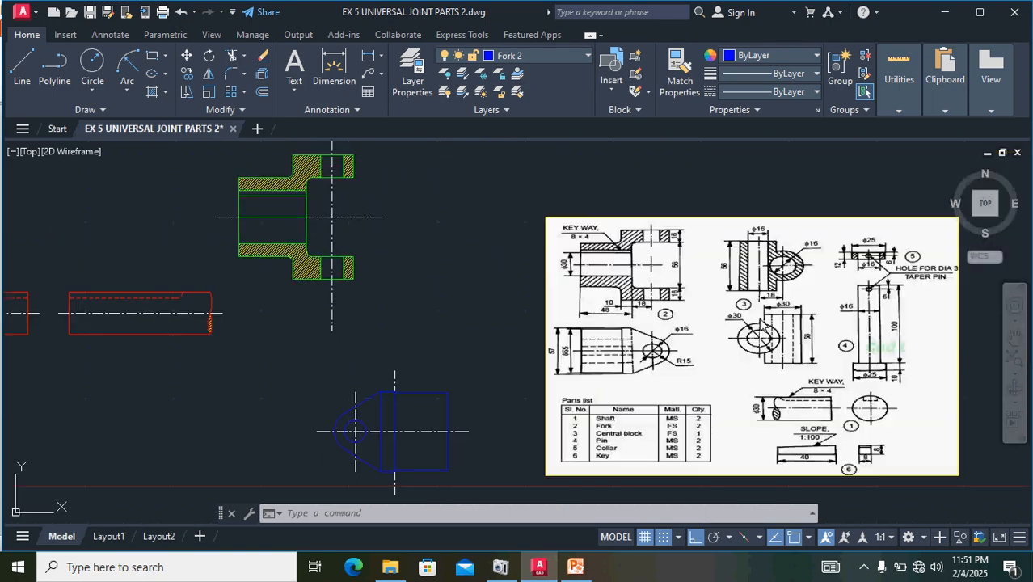
pyautogui.scroll(5, 768, 269)
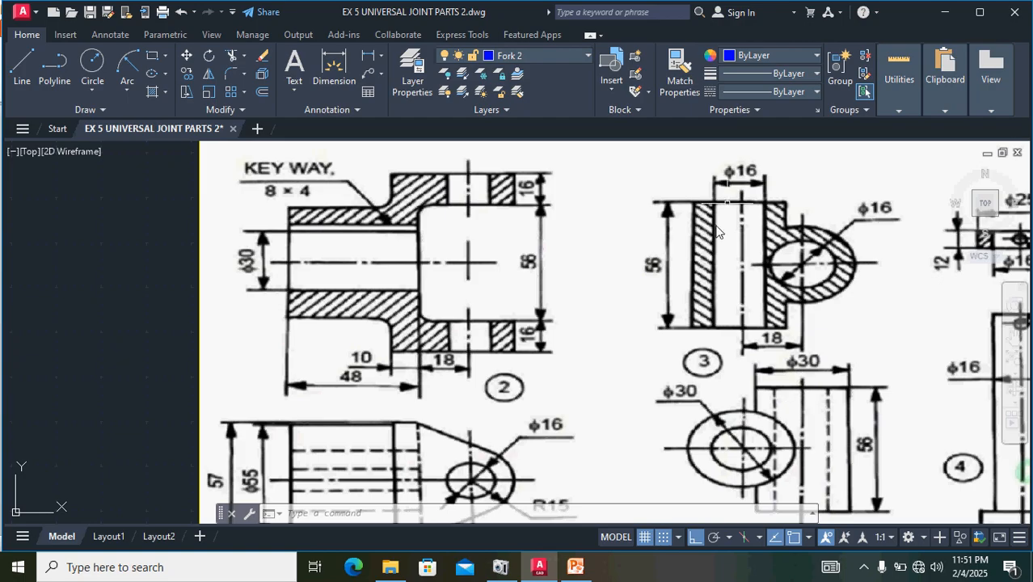
pyautogui.scroll(-2, 612, 301)
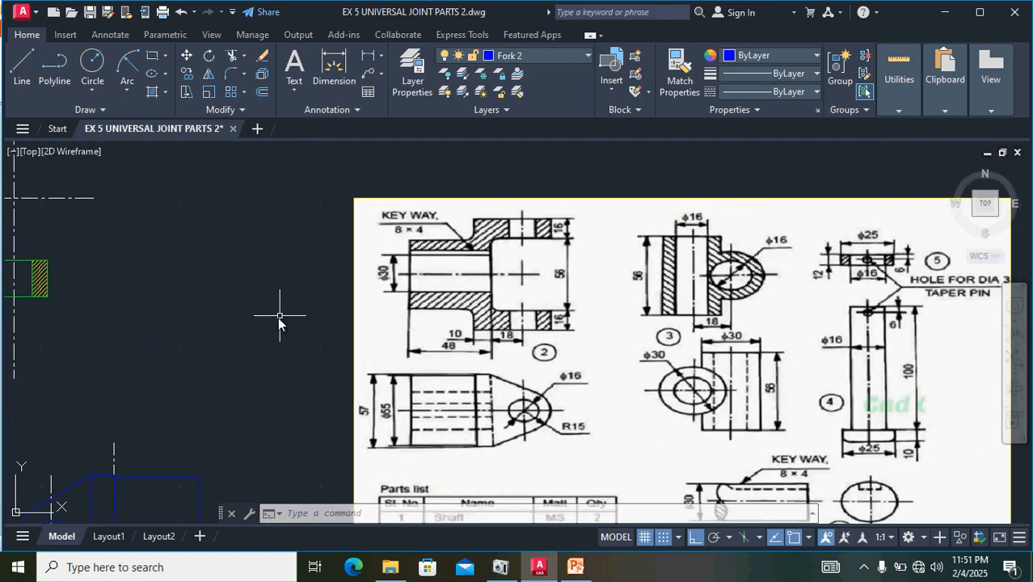
pyautogui.scroll(3, 639, 277)
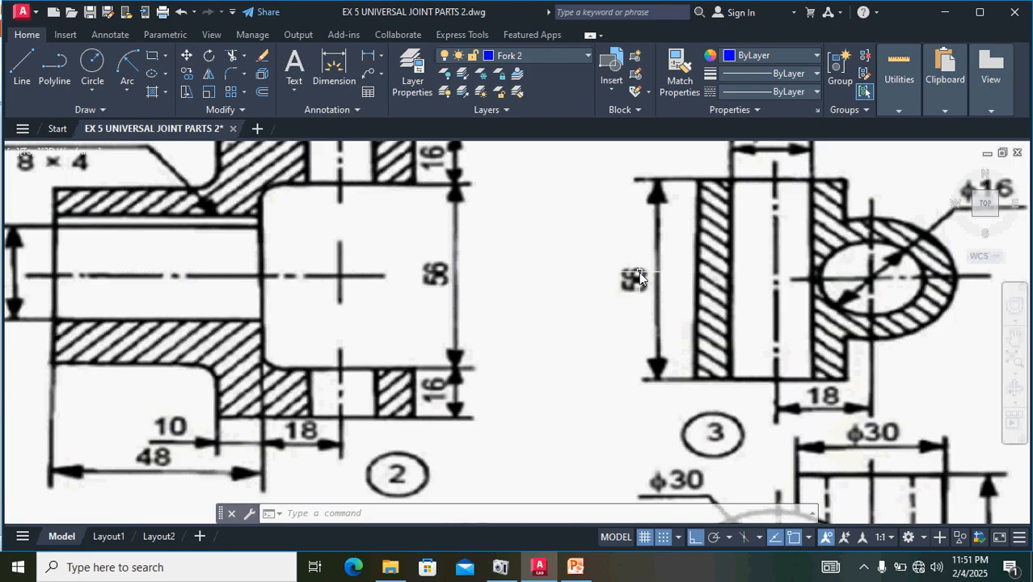
pyautogui.scroll(-1, 642, 291)
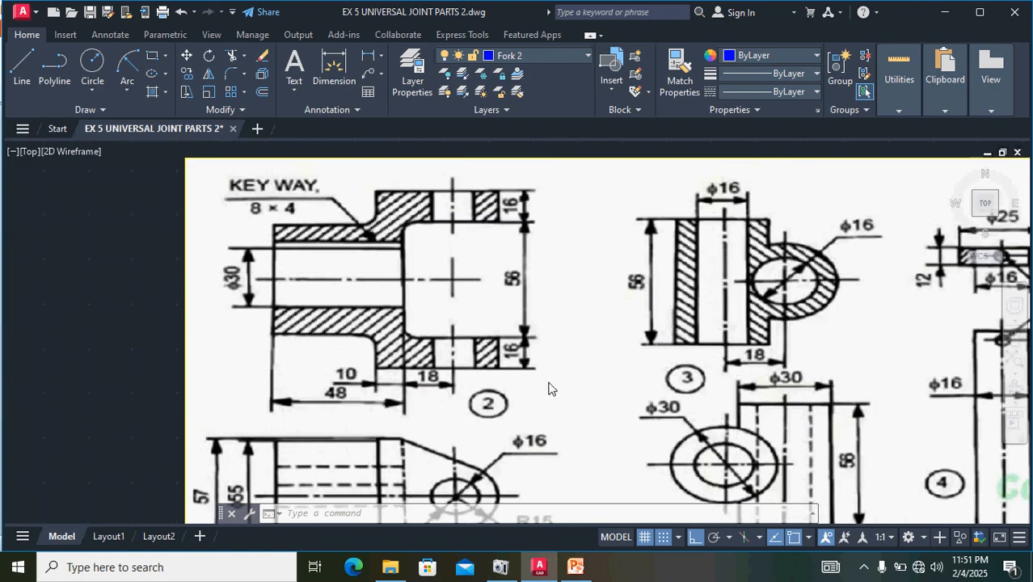
pyautogui.scroll(-1, 548, 389)
pyautogui.moveTo(380, 371); pyautogui.dragTo(683, 293, button='middle')
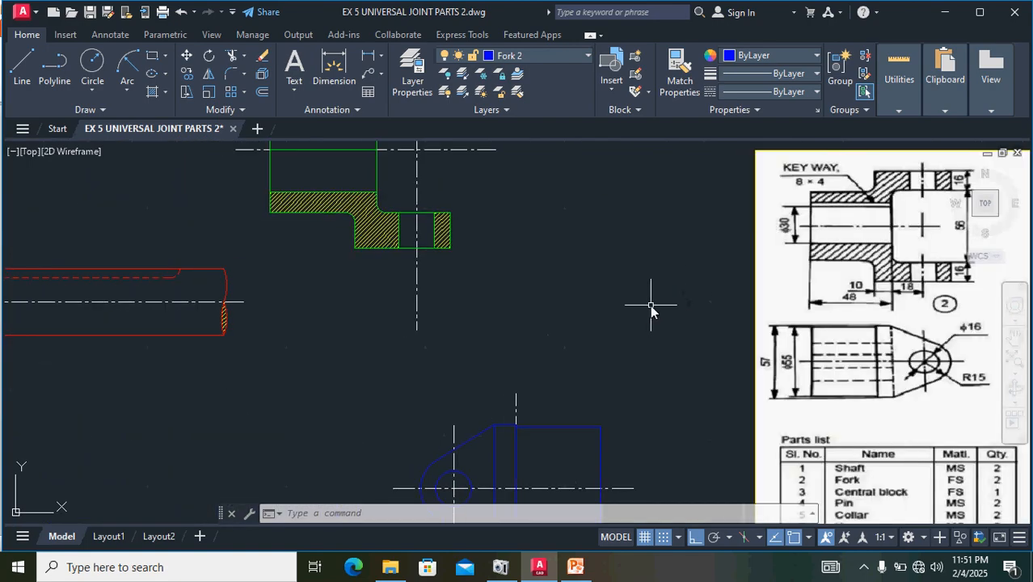
pyautogui.scroll(-2, 493, 347)
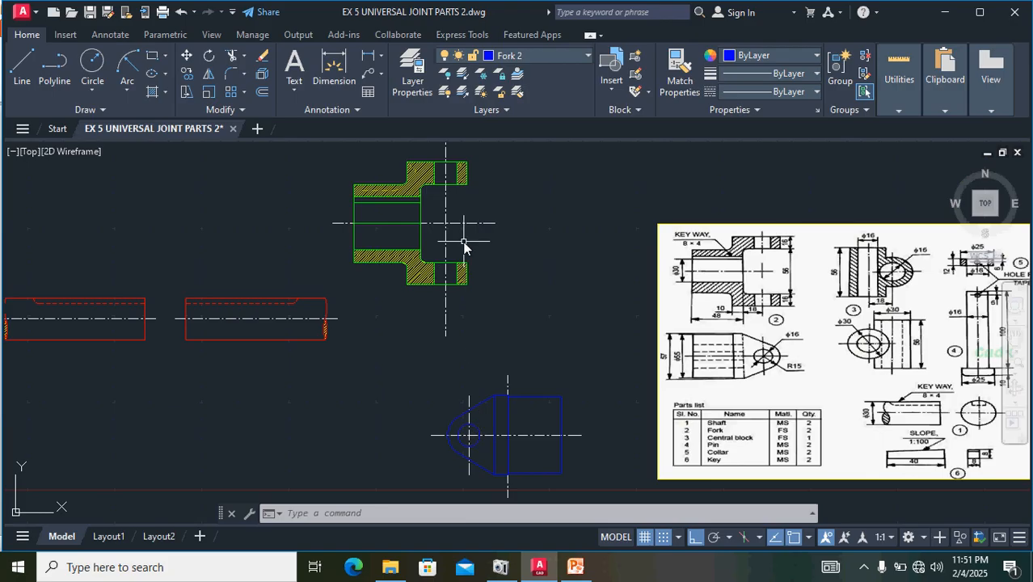
# - Copy the green fork view's vertical centre line into the empty space between that view and the reference image
pyautogui.click(446, 226)
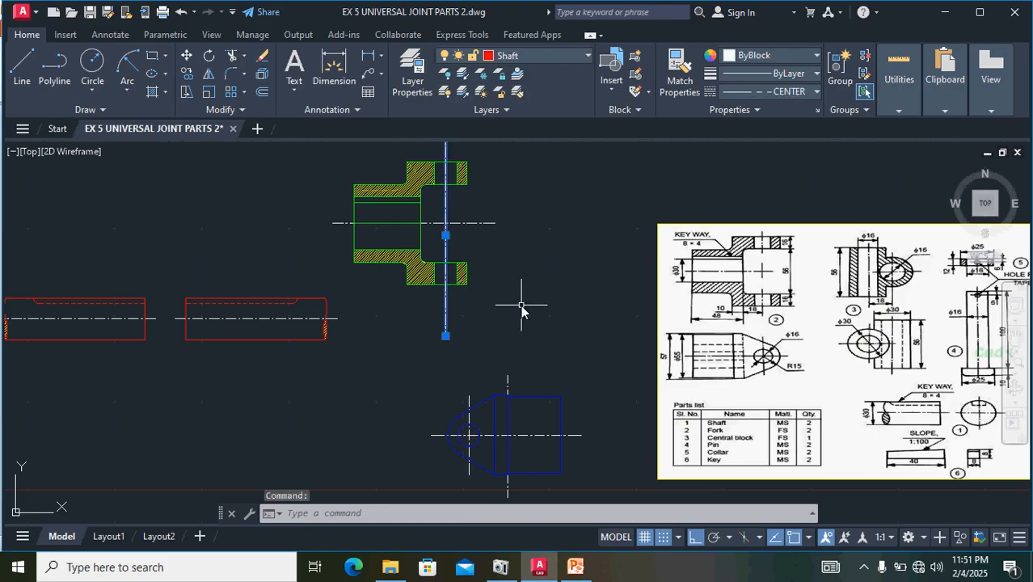
pyautogui.hotkey('ctrl', 'c')
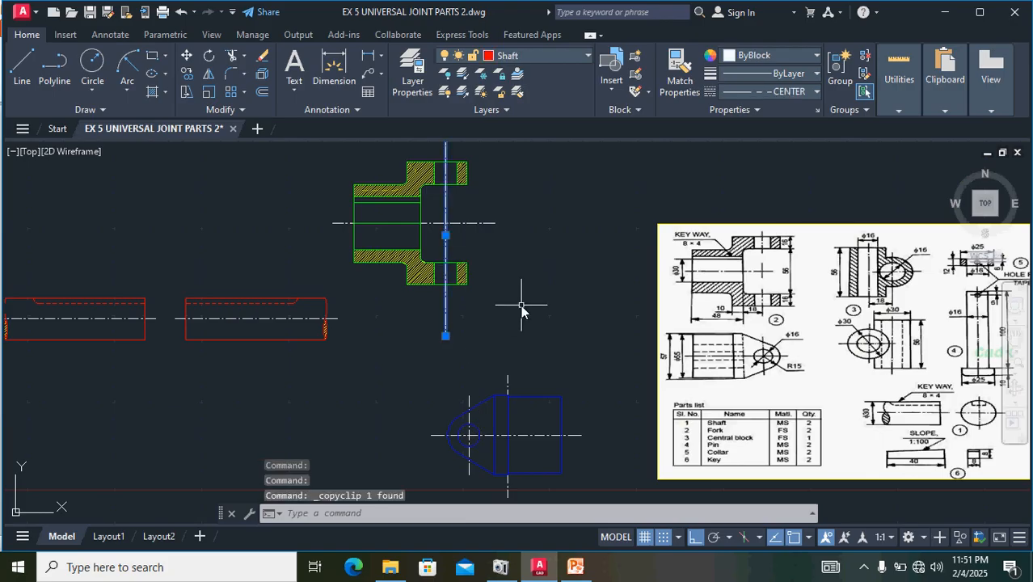
pyautogui.hotkey('ctrl', 'v')
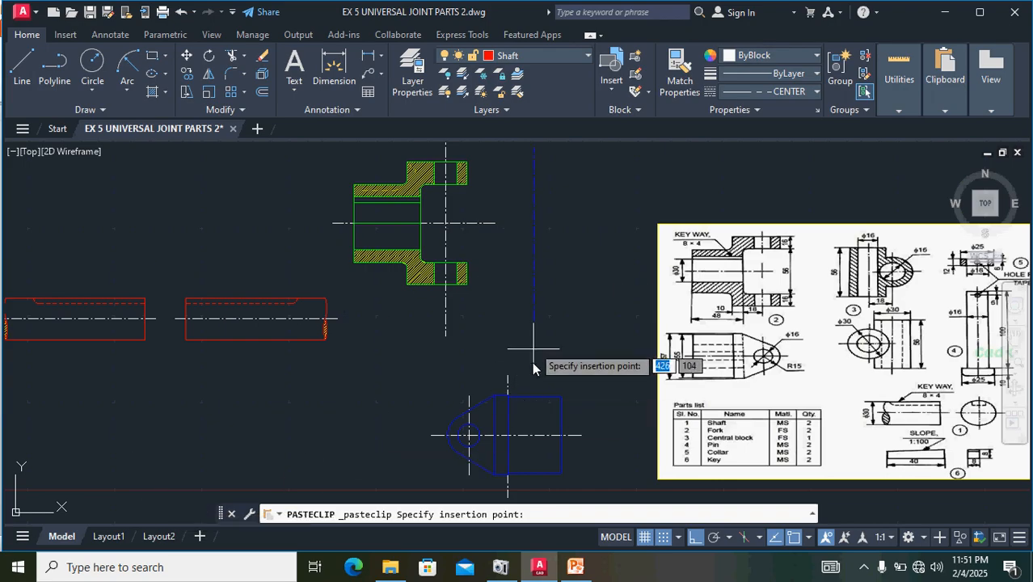
pyautogui.click(563, 356)
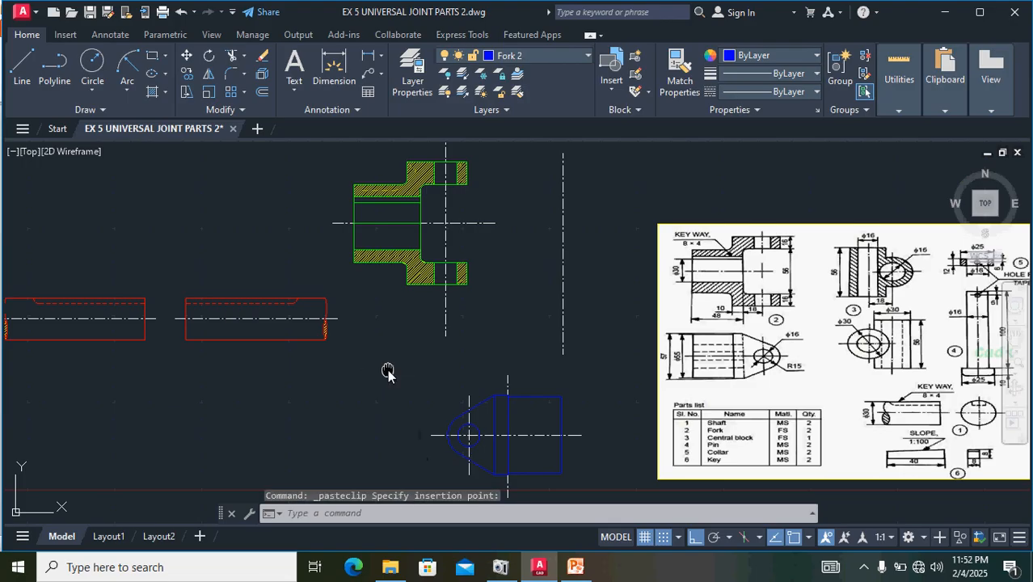
# - Move the whole blue fork top view with its centre lines below the left shaft, with Ortho mode turned off
pyautogui.moveTo(389, 372); pyautogui.dragTo(385, 307, button='middle')
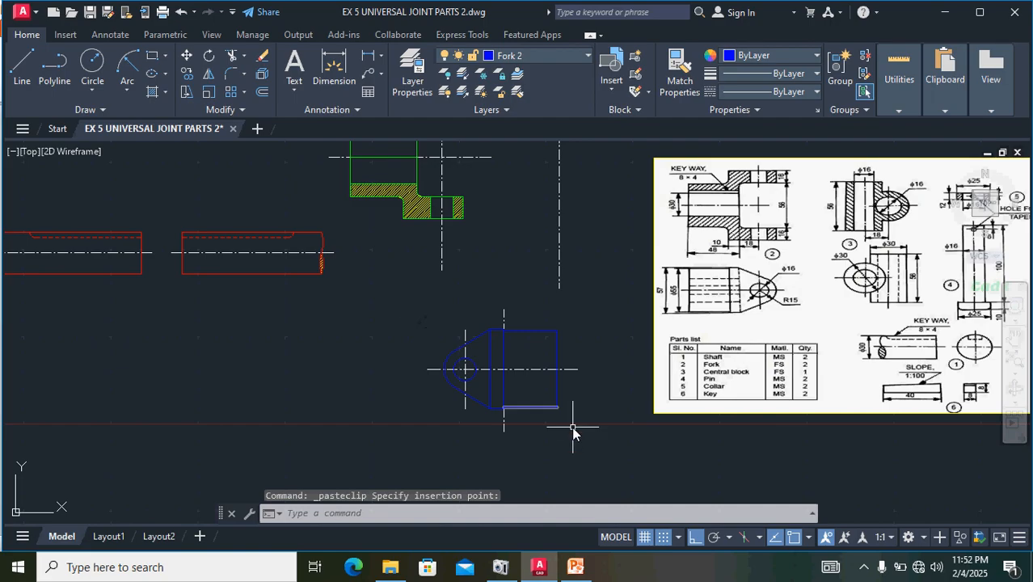
pyautogui.moveTo(582, 435)
pyautogui.mouseDown()
pyautogui.moveTo(546, 339)
pyautogui.moveTo(490, 316)
pyautogui.moveTo(392, 380)
pyautogui.mouseUp()
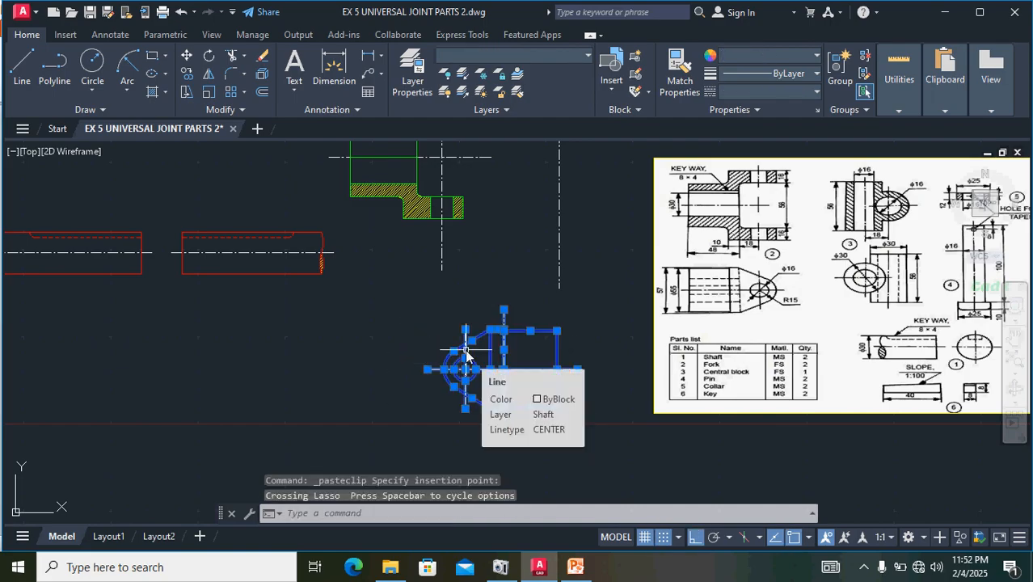
pyautogui.write('M')
pyautogui.press('Return')
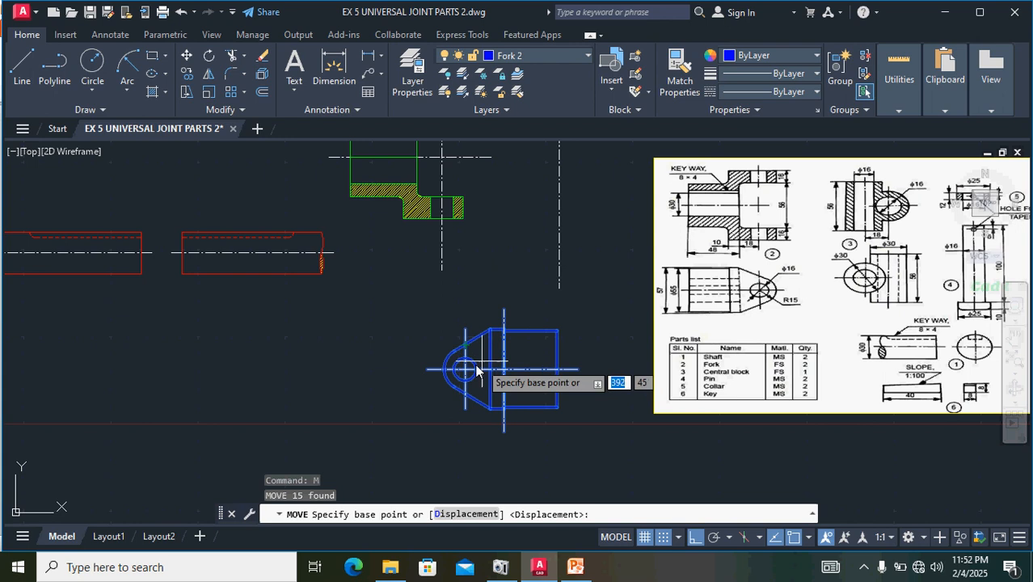
pyautogui.click(427, 388)
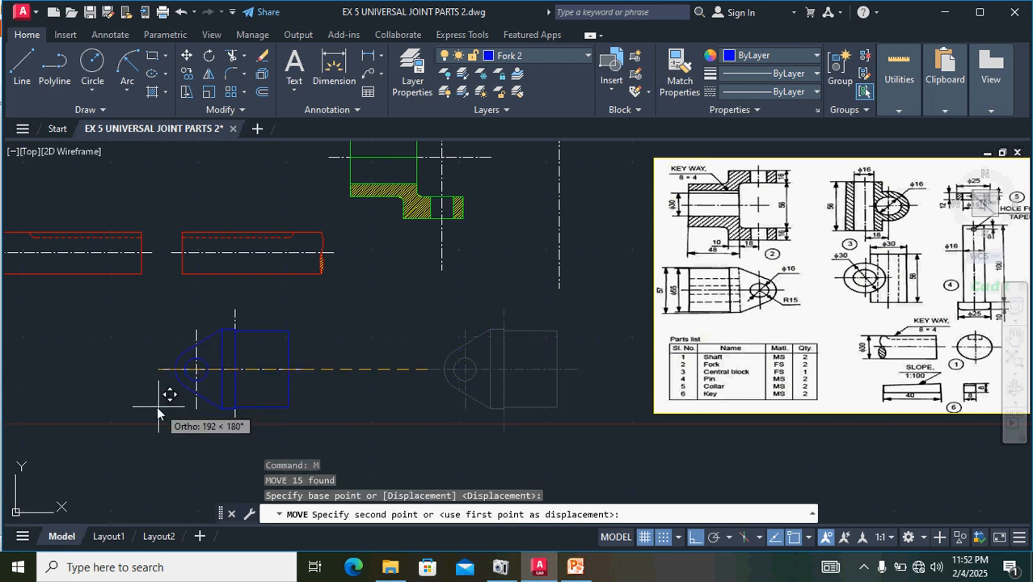
pyautogui.click(692, 539)
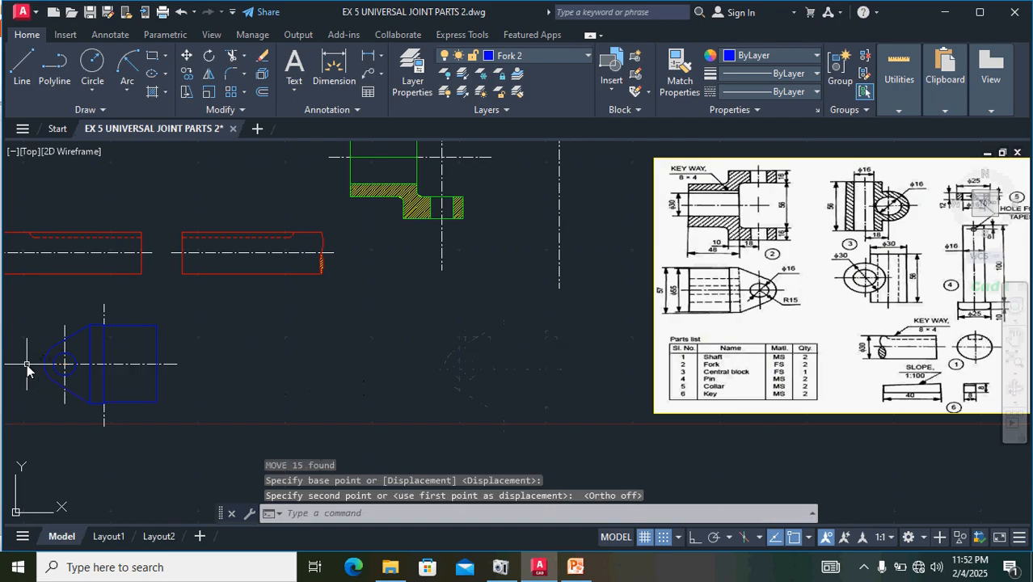
pyautogui.click(27, 364)
pyautogui.scroll(5, 307, 380)
pyautogui.scroll(-5, 312, 401)
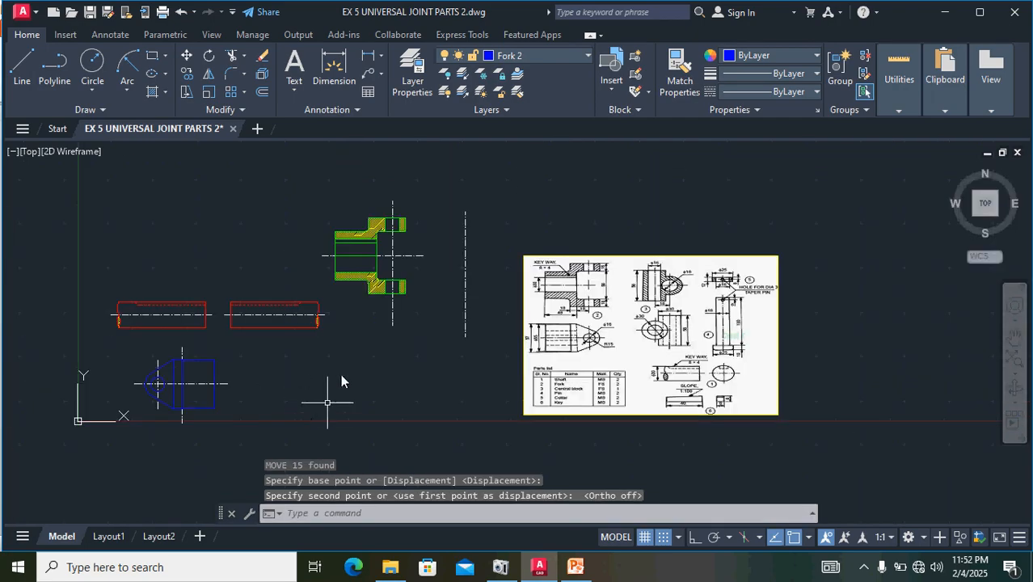
pyautogui.moveTo(433, 315)
pyautogui.mouseDown()
pyautogui.moveTo(339, 242)
pyautogui.moveTo(440, 394)
pyautogui.mouseUp()
pyautogui.click(440, 395)
pyautogui.press('Escape')
pyautogui.press('Escape')
pyautogui.press('Escape')
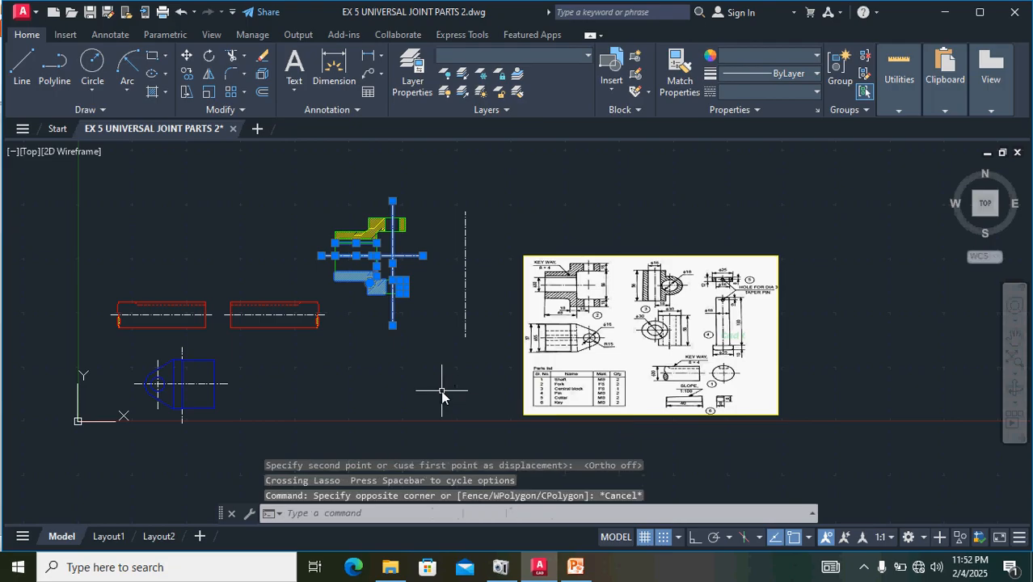
# - Move the copied vertical centre line by its lower end into the empty space below the green fork view
pyautogui.click(466, 276)
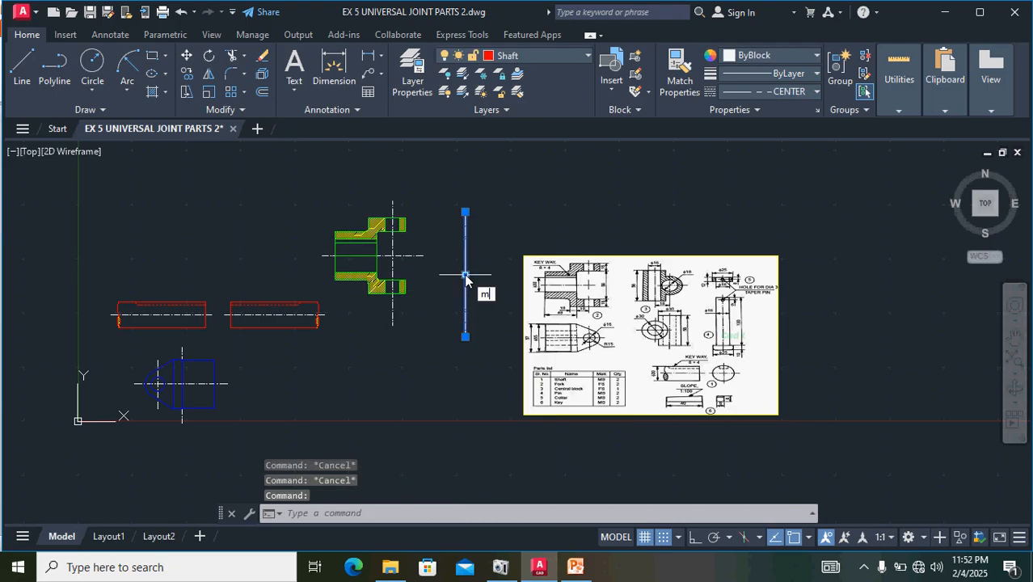
pyautogui.press('Return')
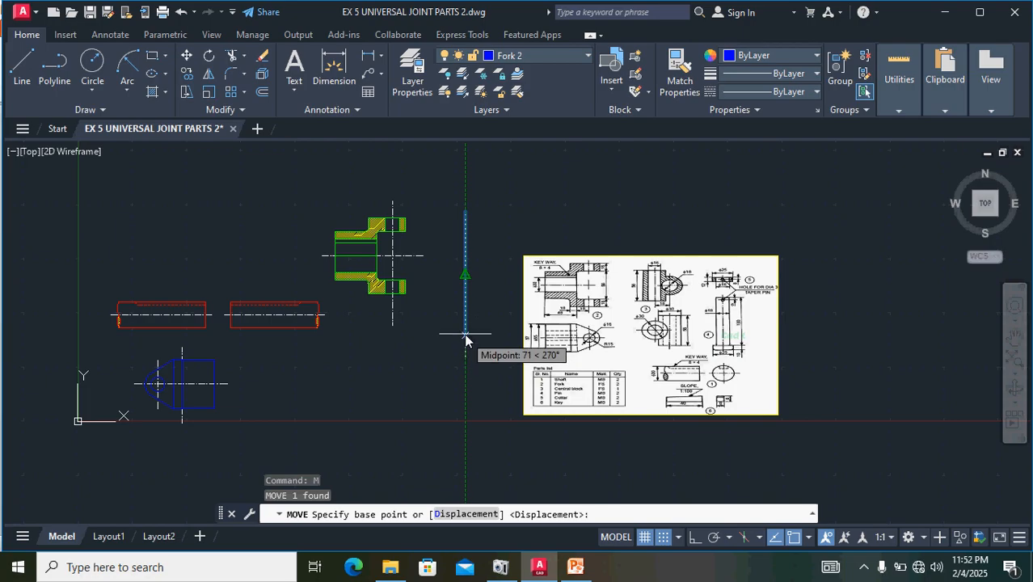
pyautogui.click(466, 337)
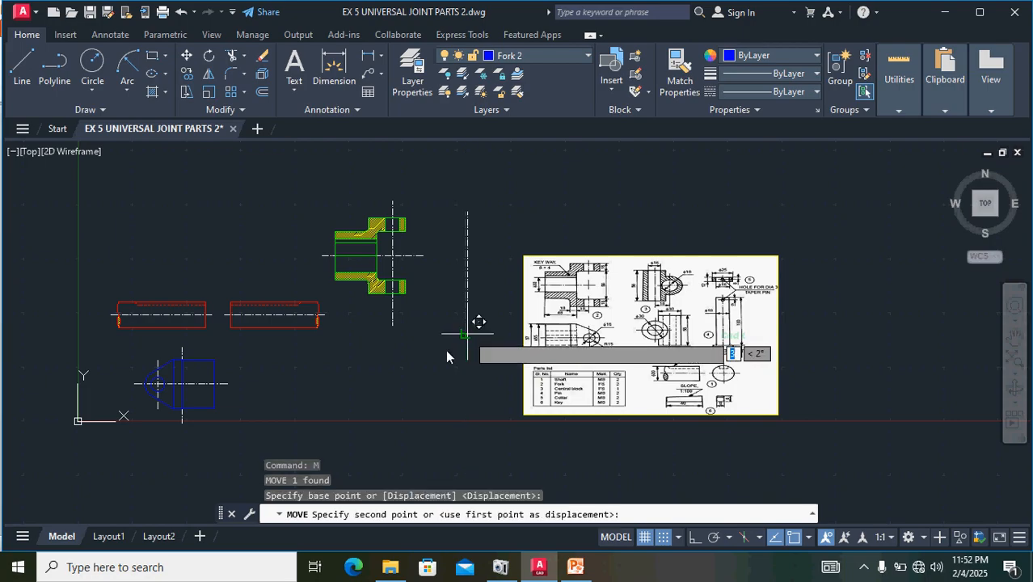
pyautogui.click(374, 388)
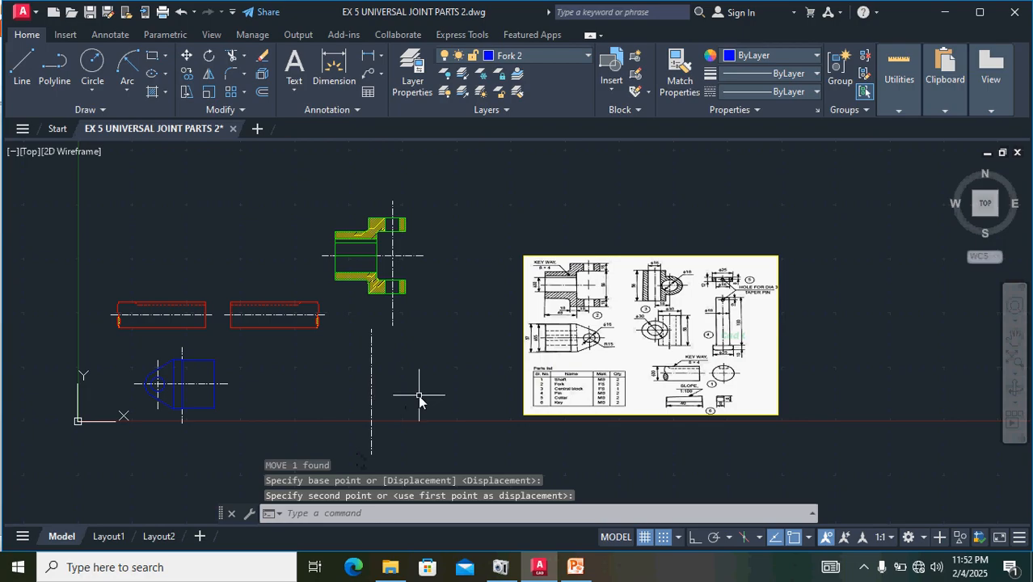
# - Copy the green fork view's horizontal centre line so that it crosses the relocated vertical centre line below that view
pyautogui.scroll(4, 419, 396)
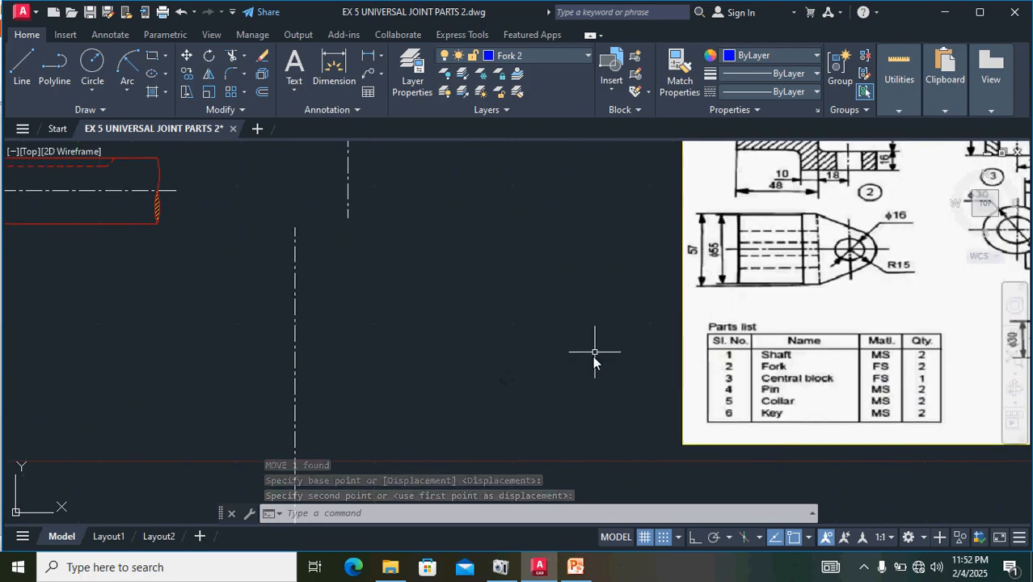
pyautogui.scroll(-2, 595, 362)
pyautogui.scroll(2, 872, 203)
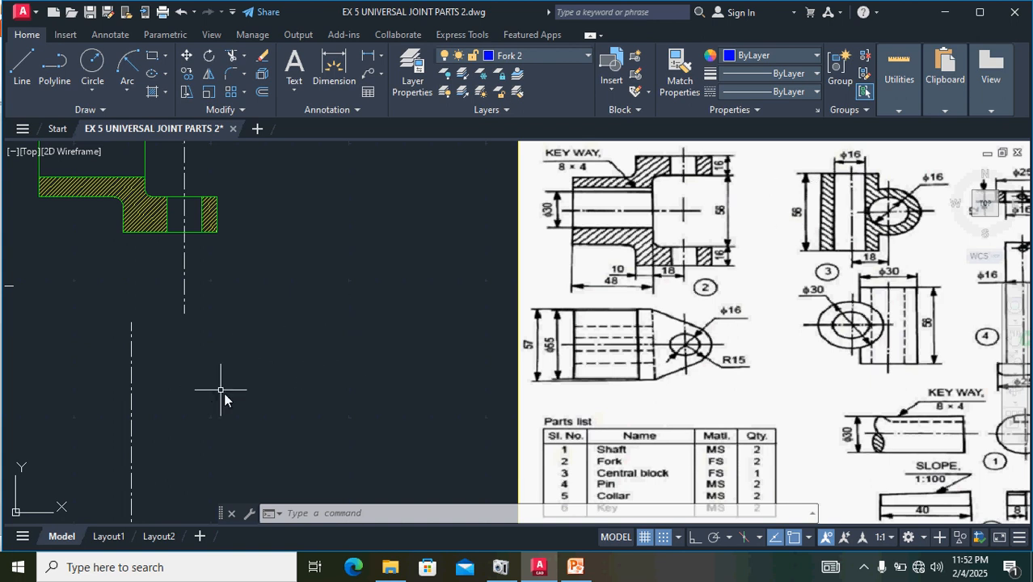
pyautogui.scroll(-2, 224, 392)
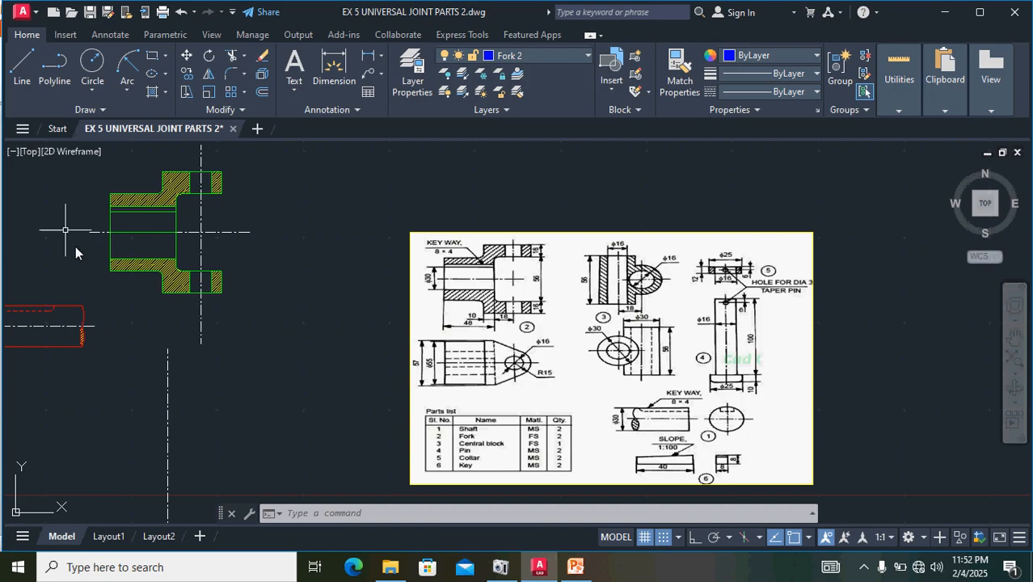
pyautogui.click(224, 233)
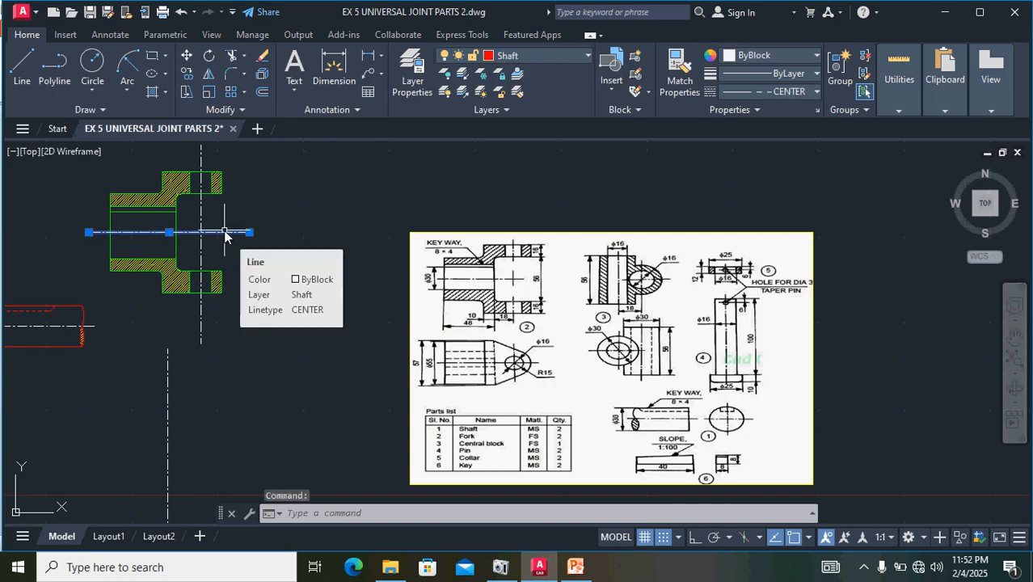
pyautogui.hotkey('ctrl', 'c')
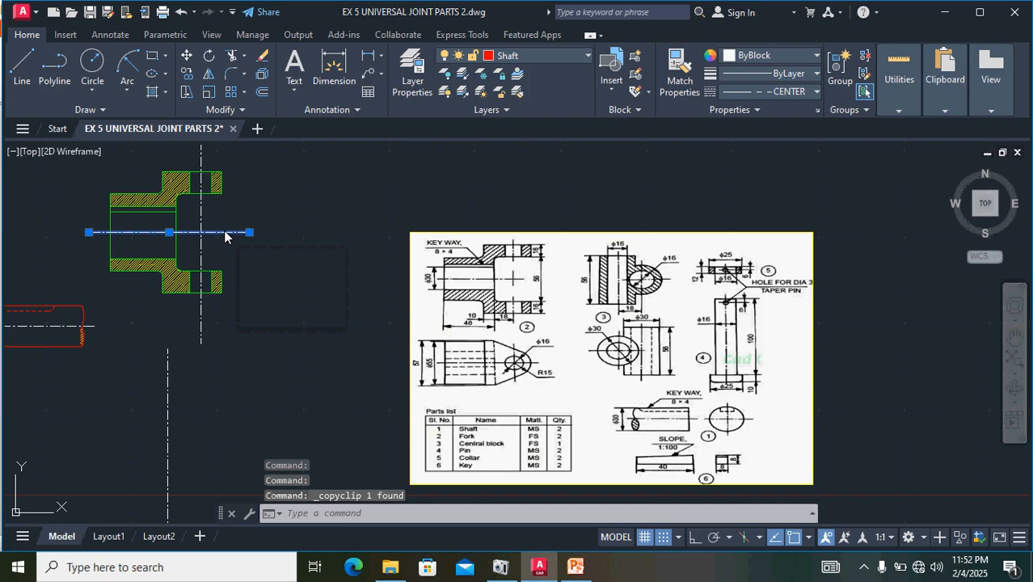
pyautogui.hotkey('ctrl', 'v')
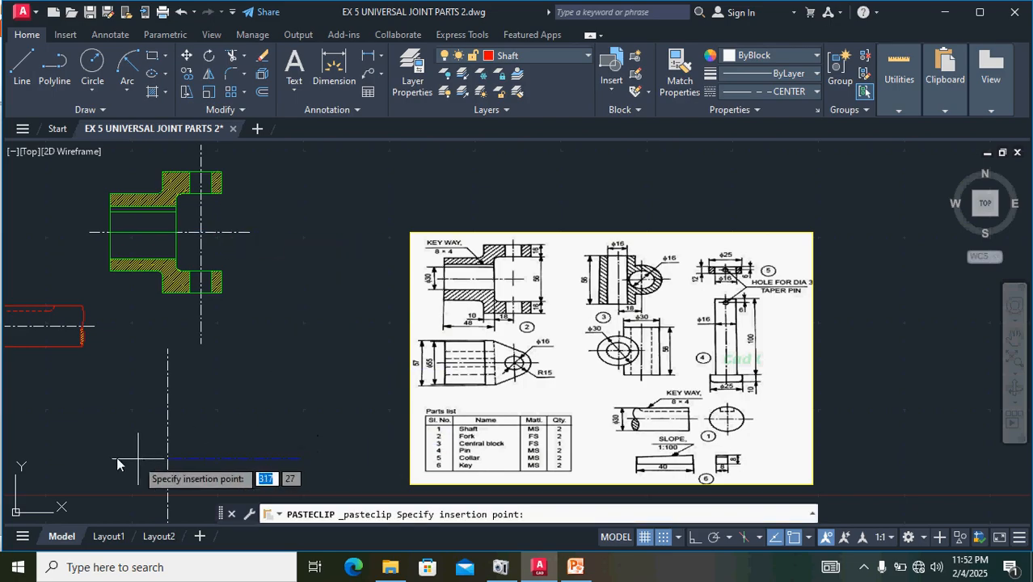
pyautogui.click(92, 440)
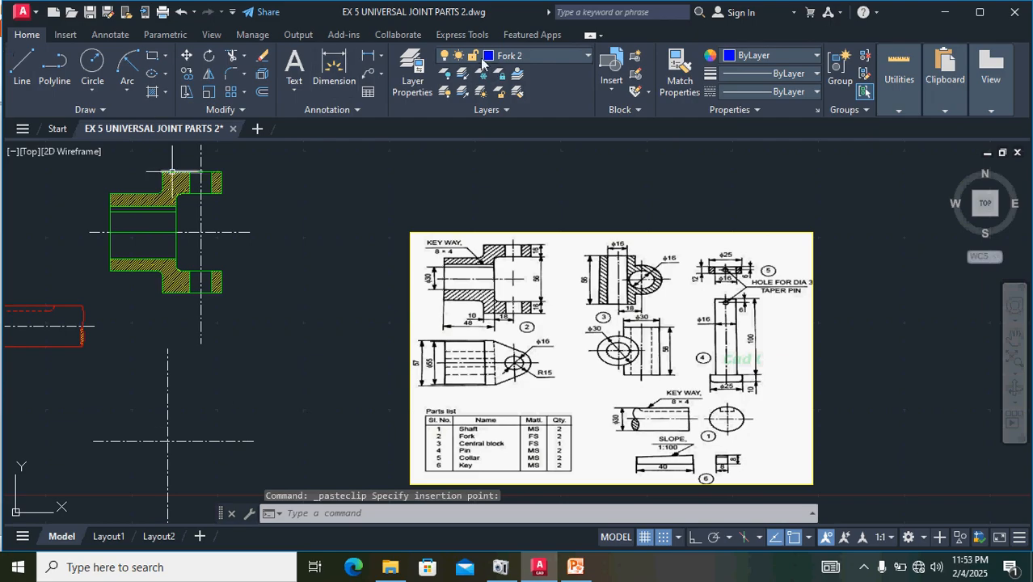
# - On the center block layer, draw a line 28 units straight up from the centre lines' intersection with Ortho mode on
pyautogui.click(589, 55)
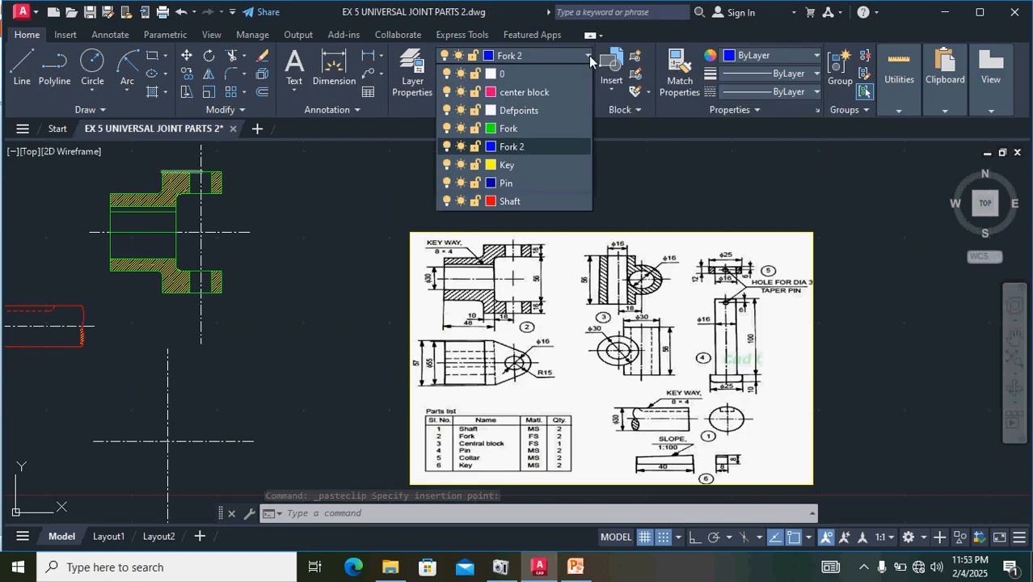
pyautogui.click(534, 92)
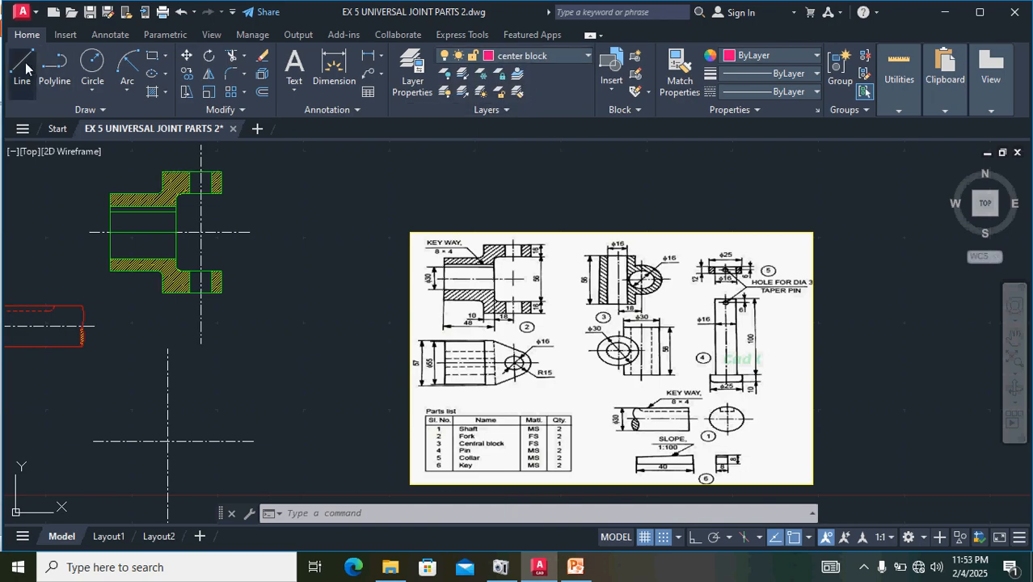
pyautogui.click(55, 69)
pyautogui.press('l')
pyautogui.press('Return')
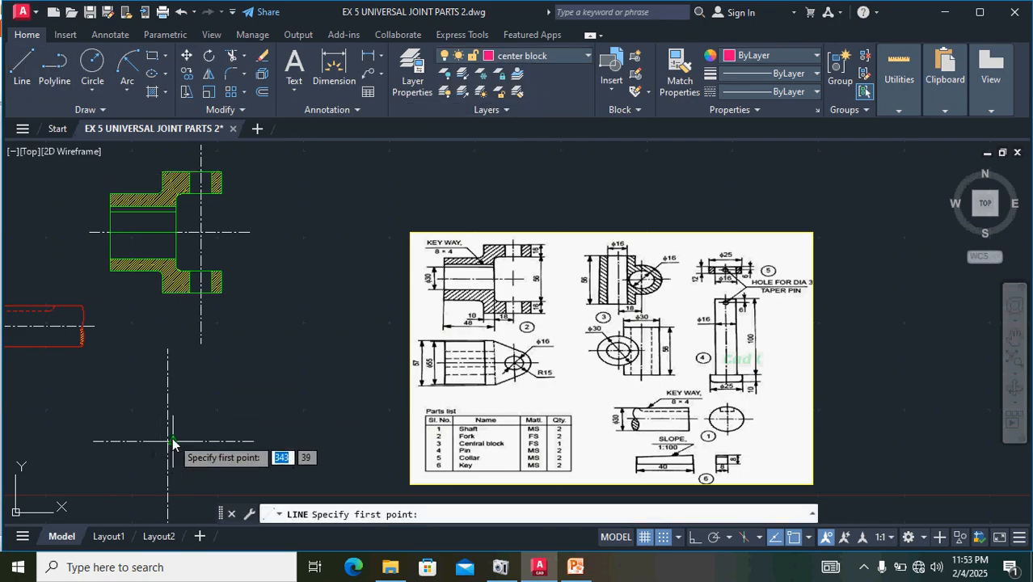
pyautogui.scroll(5, 166, 443)
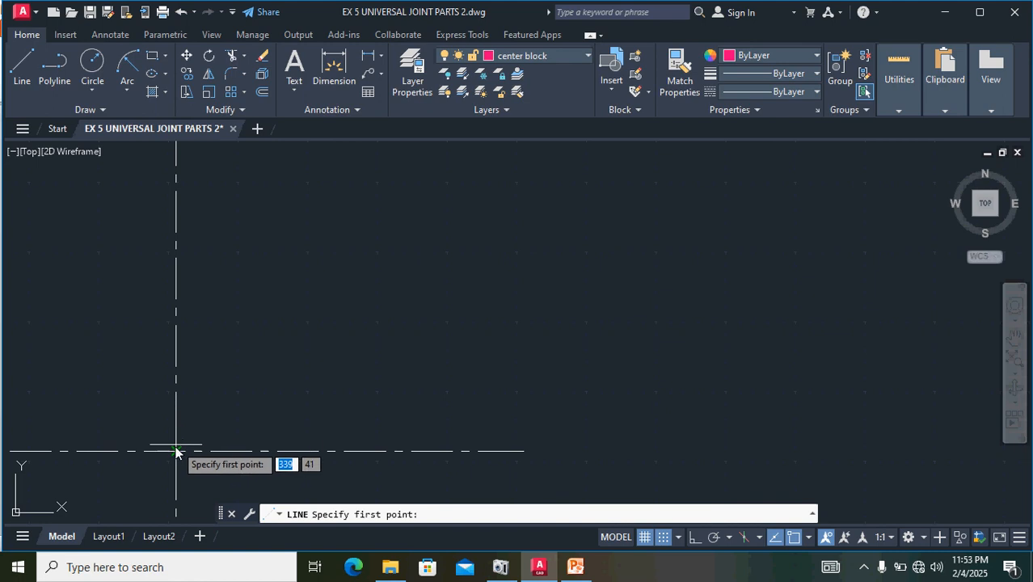
pyautogui.click(176, 451)
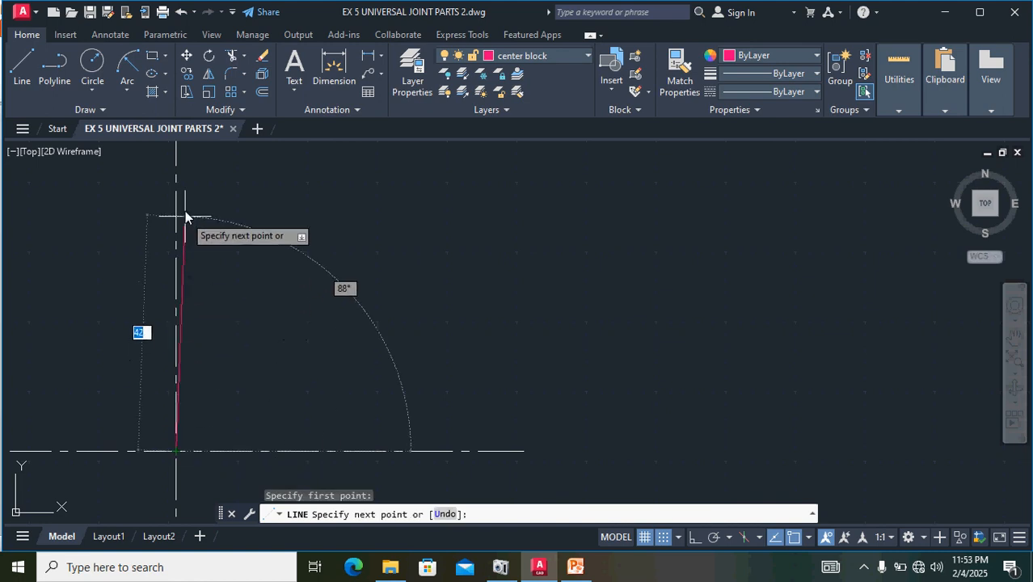
pyautogui.click(695, 537)
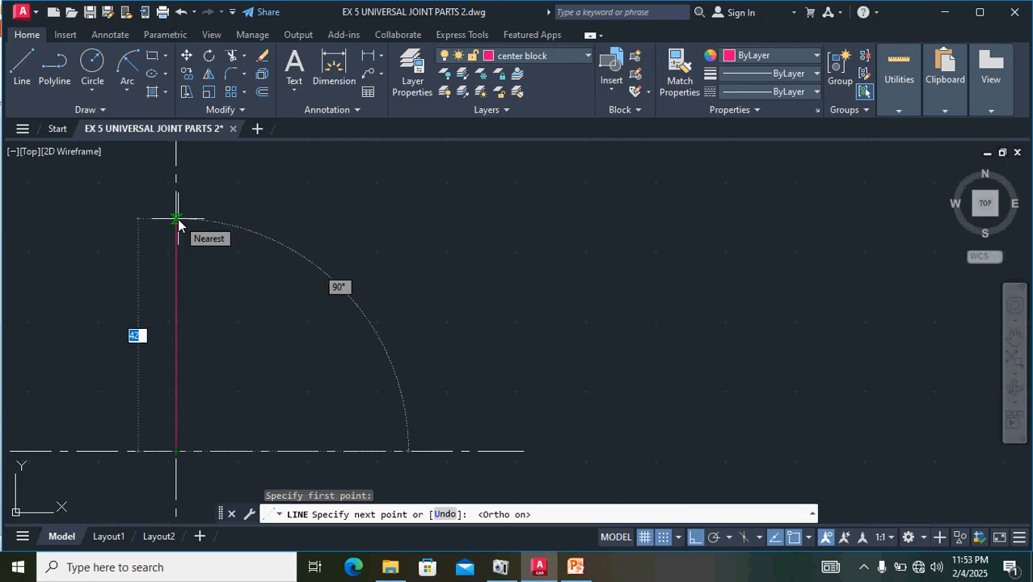
pyautogui.scroll(-5, 178, 219)
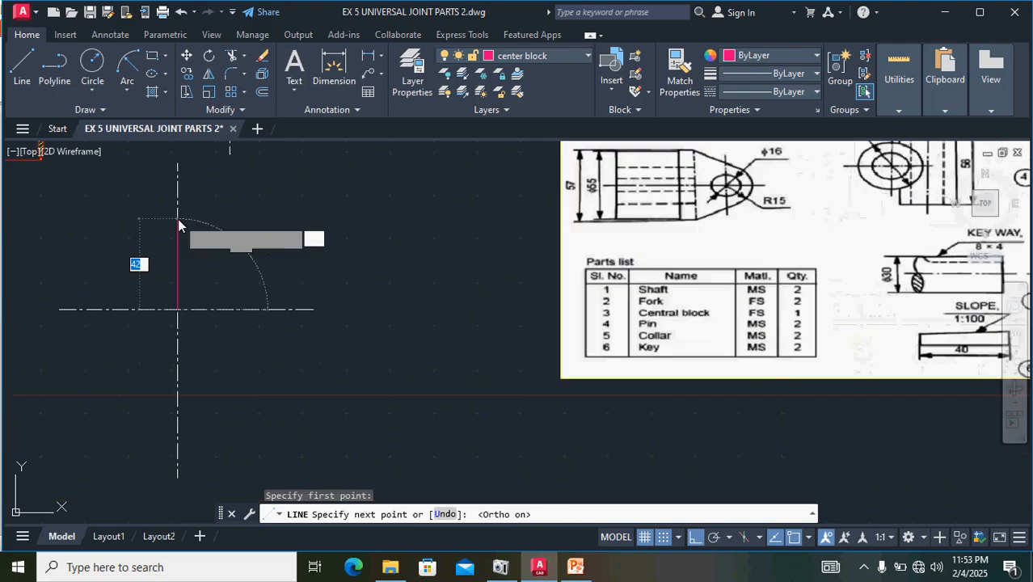
pyautogui.scroll(-3, 178, 219)
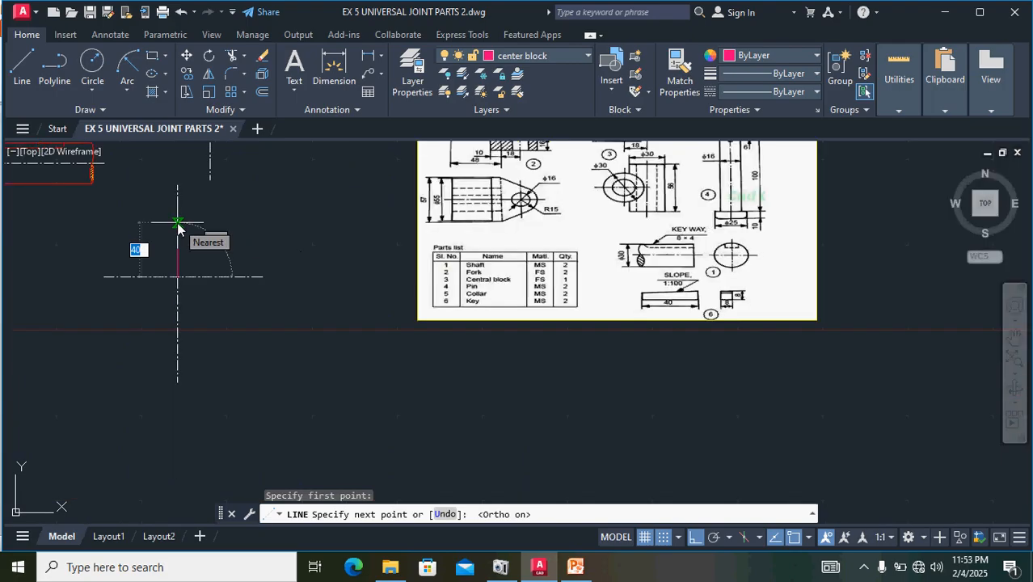
pyautogui.moveTo(178, 228); pyautogui.dragTo(162, 306, button='middle')
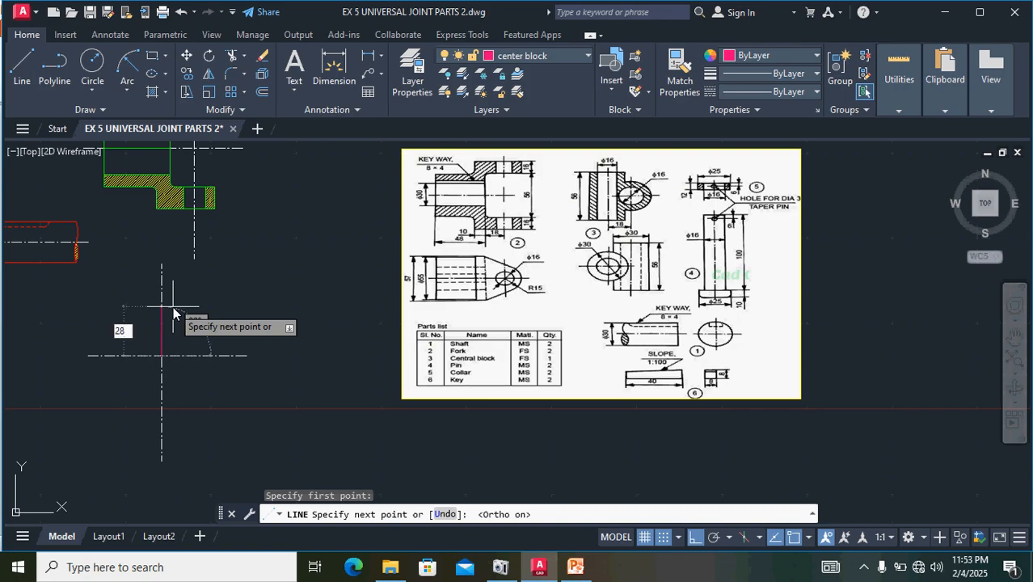
pyautogui.press('Return')
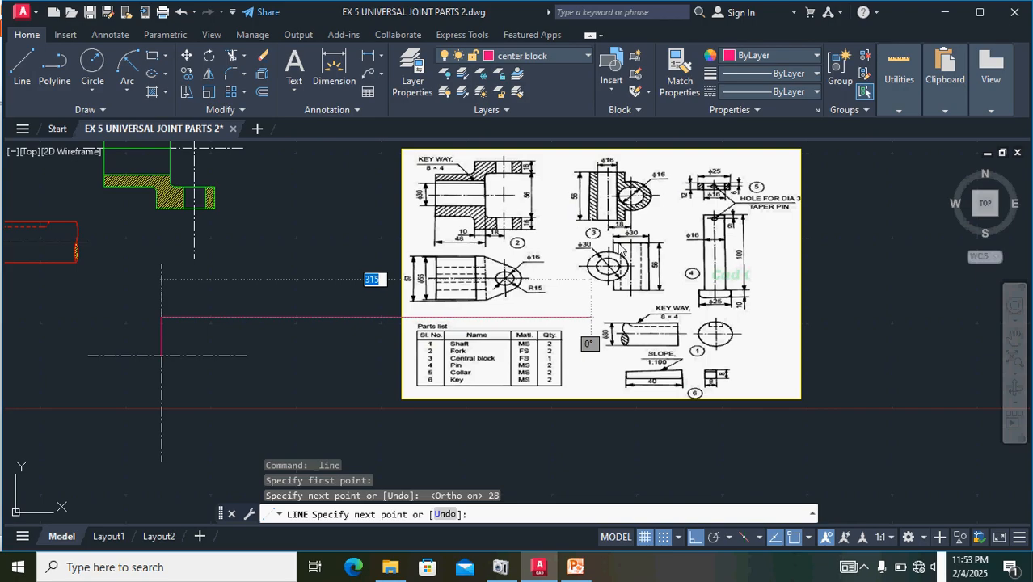
# - Continue the central block outline 15 units to the right and 56 units straight down
pyautogui.scroll(4, 619, 172)
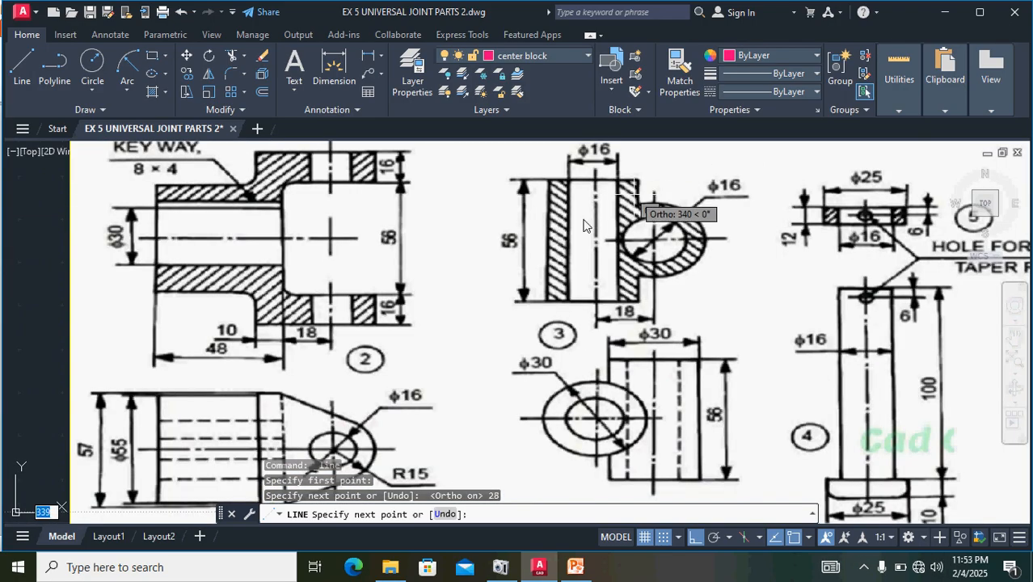
pyautogui.scroll(-4, 135, 404)
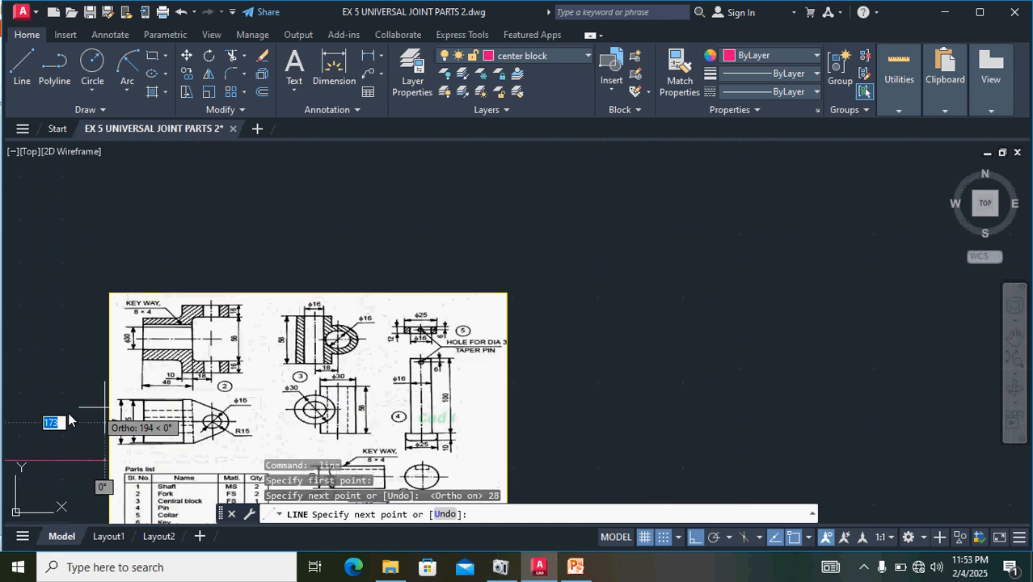
pyautogui.moveTo(16, 440); pyautogui.dragTo(255, 406, button='middle')
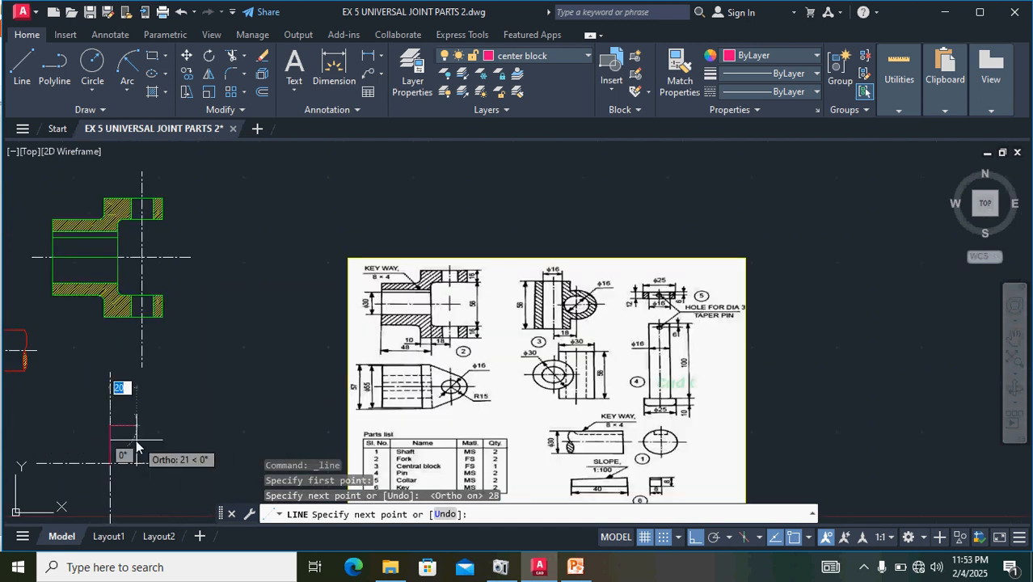
pyautogui.scroll(4, 137, 439)
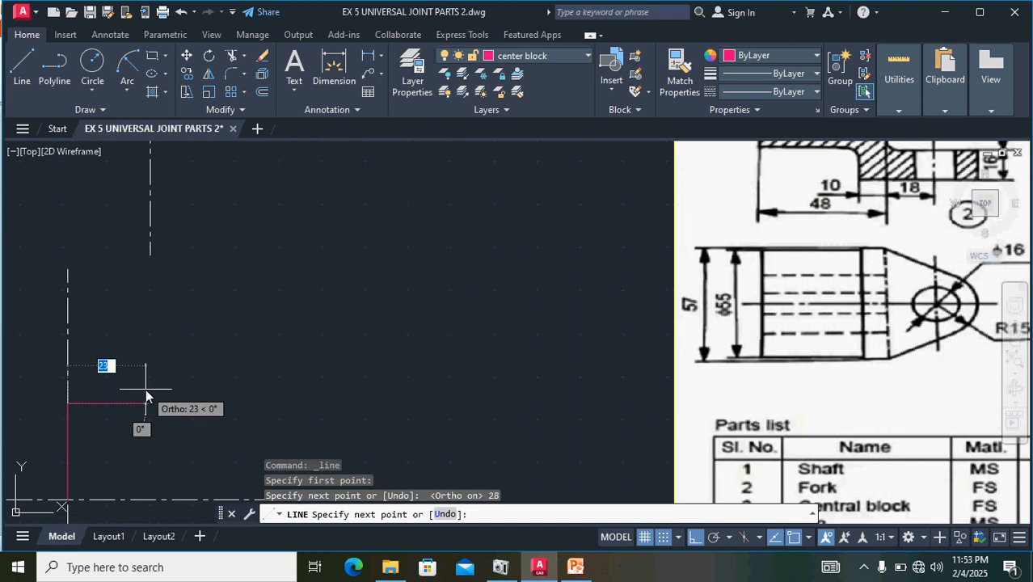
pyautogui.write('15')
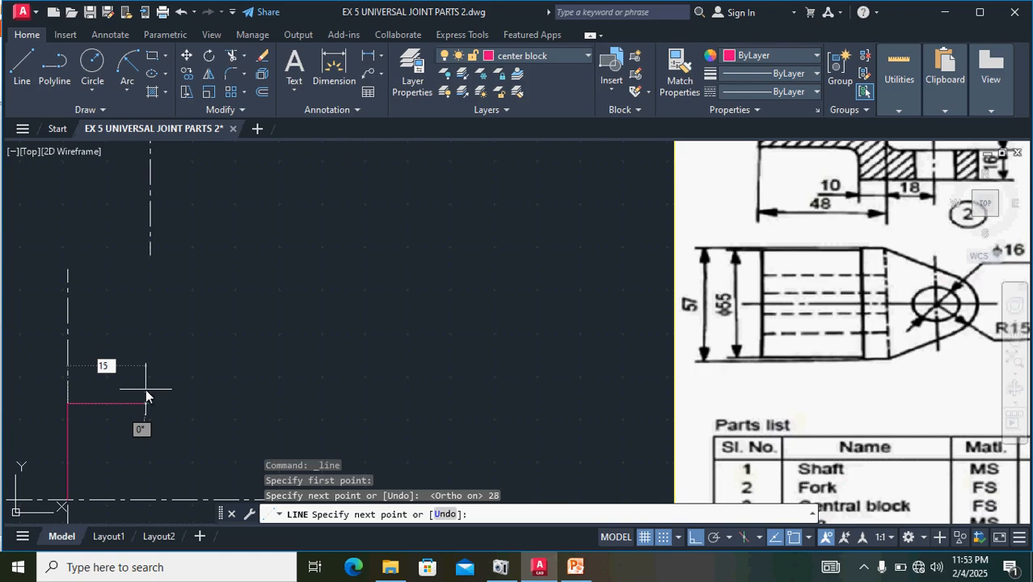
pyautogui.press('Return')
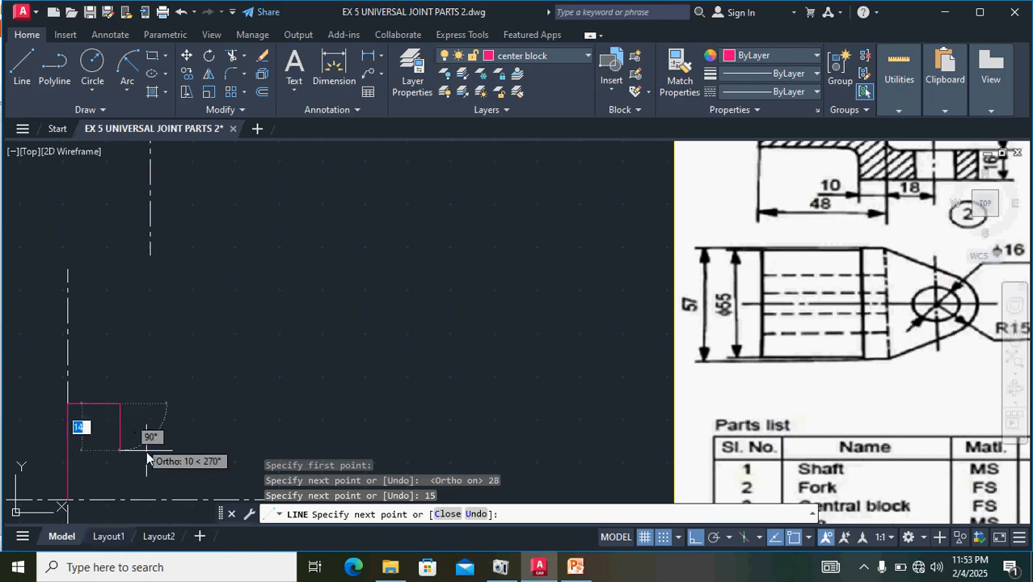
pyautogui.moveTo(147, 451); pyautogui.dragTo(184, 225, button='middle')
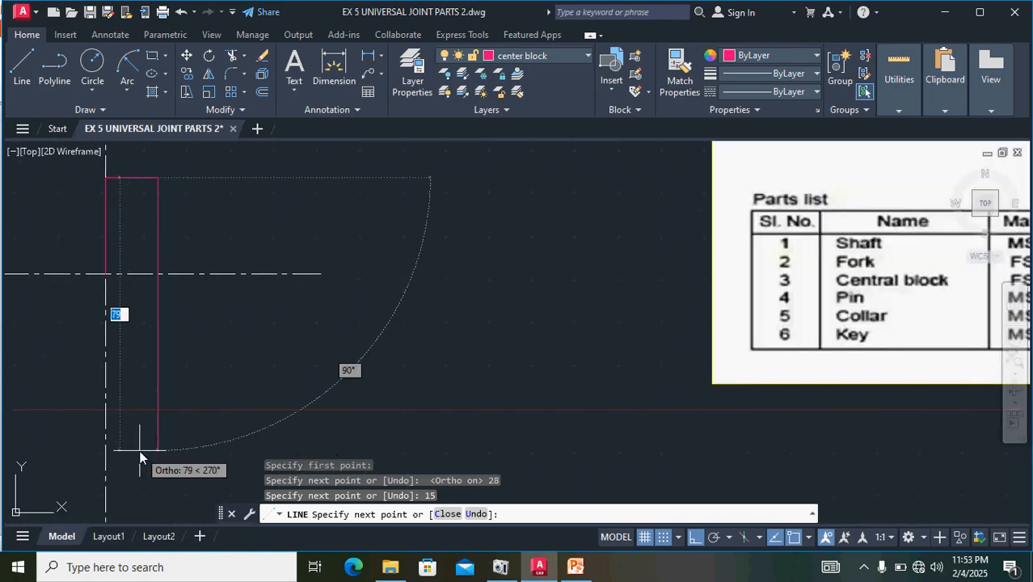
pyautogui.write('56')
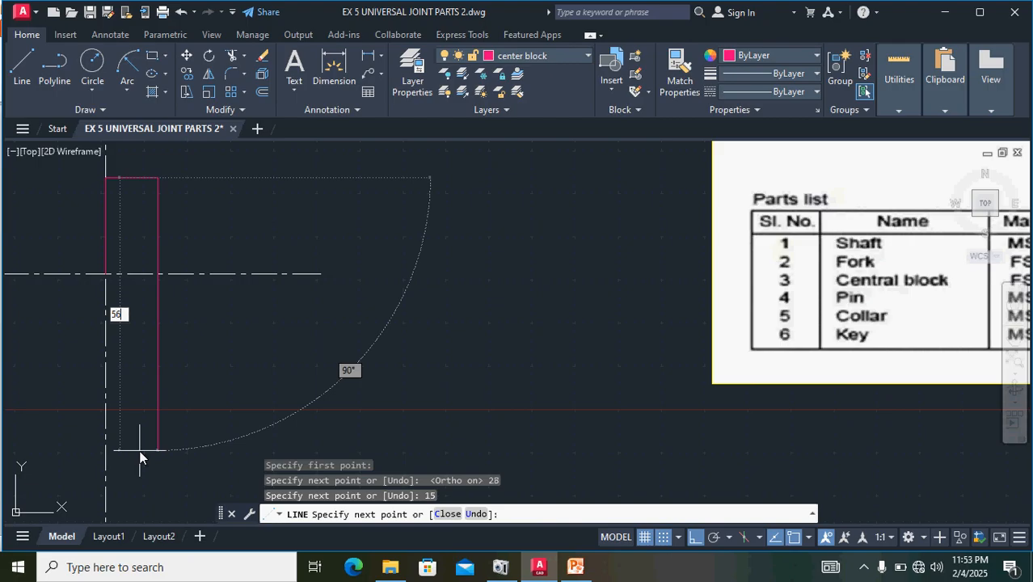
pyautogui.press('Return')
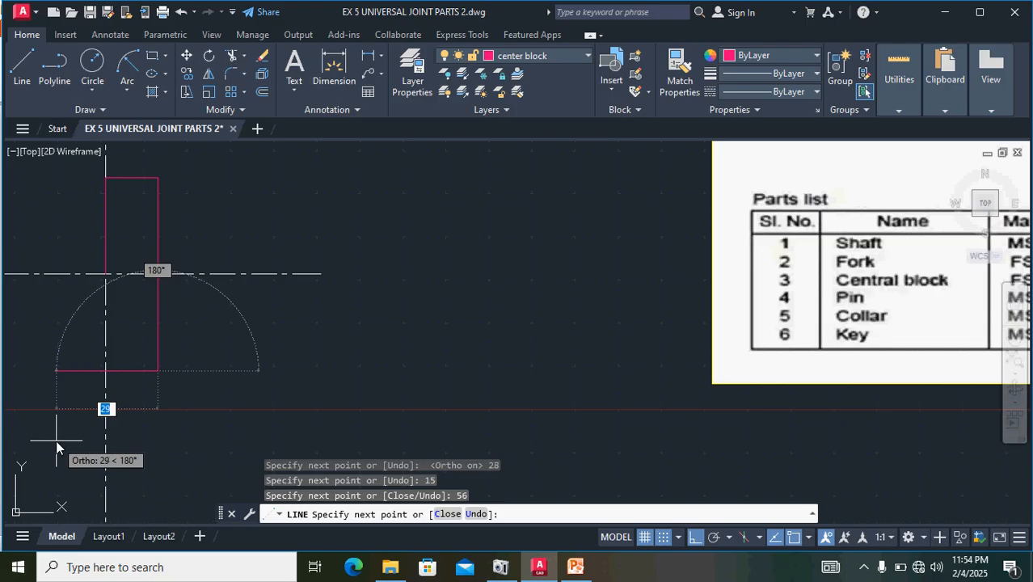
# - Continue the central block outline 30 units to the left from its lower corner and end the line
pyautogui.scroll(-2, 56, 443)
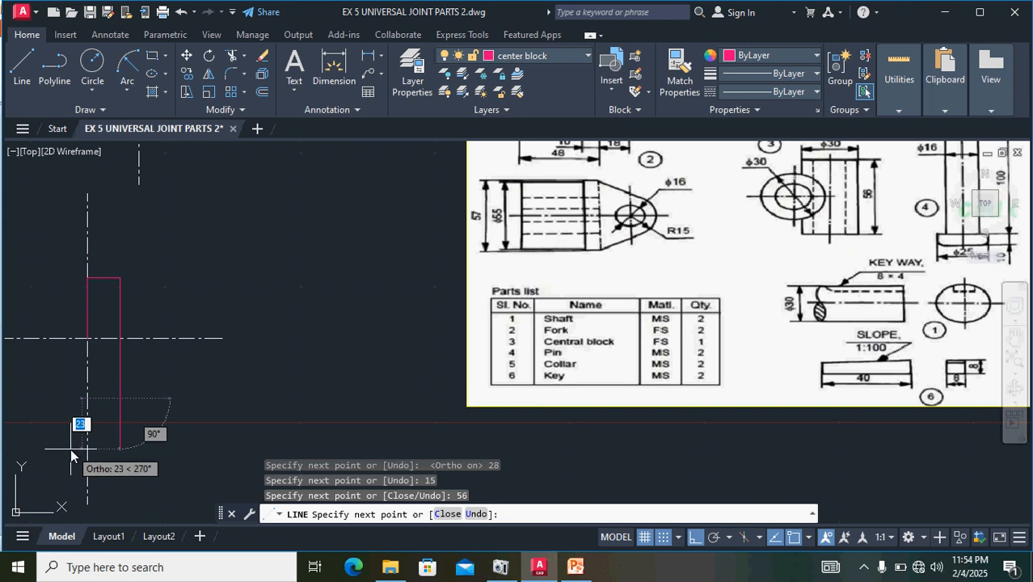
pyautogui.moveTo(188, 424); pyautogui.dragTo(153, 508, button='middle')
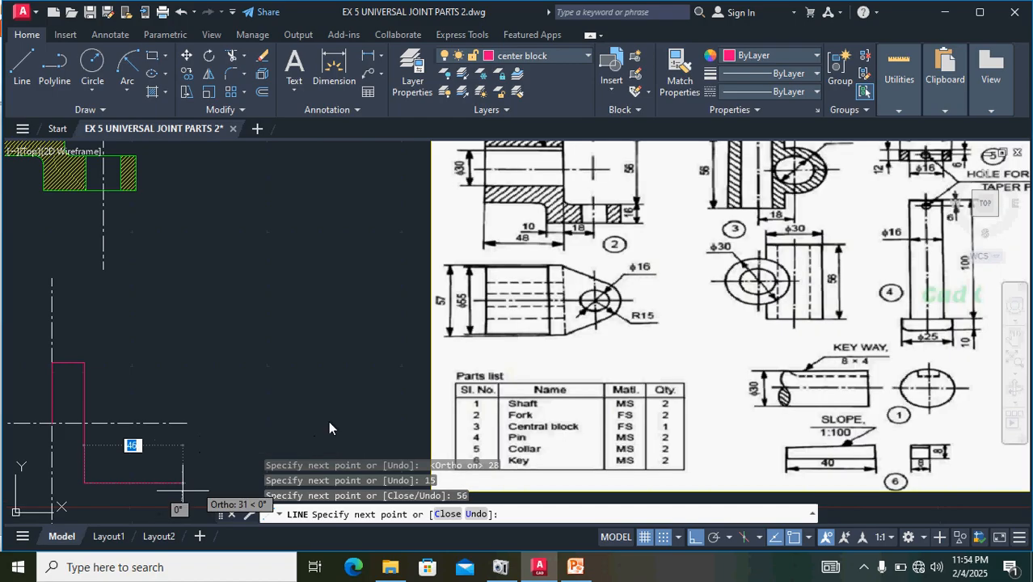
pyautogui.moveTo(416, 389); pyautogui.dragTo(290, 554, button='middle')
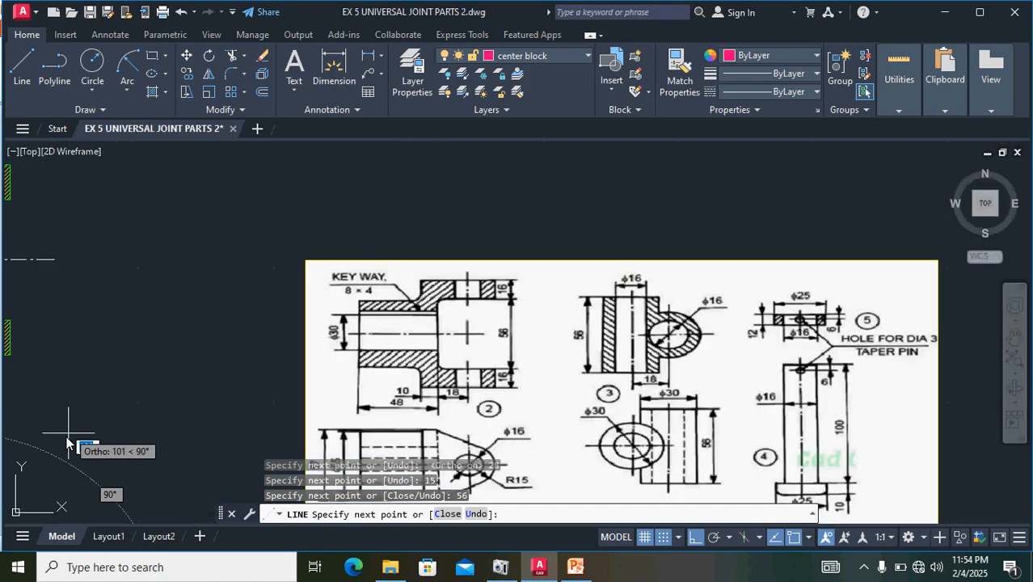
pyautogui.moveTo(192, 419); pyautogui.dragTo(461, 342, button='middle')
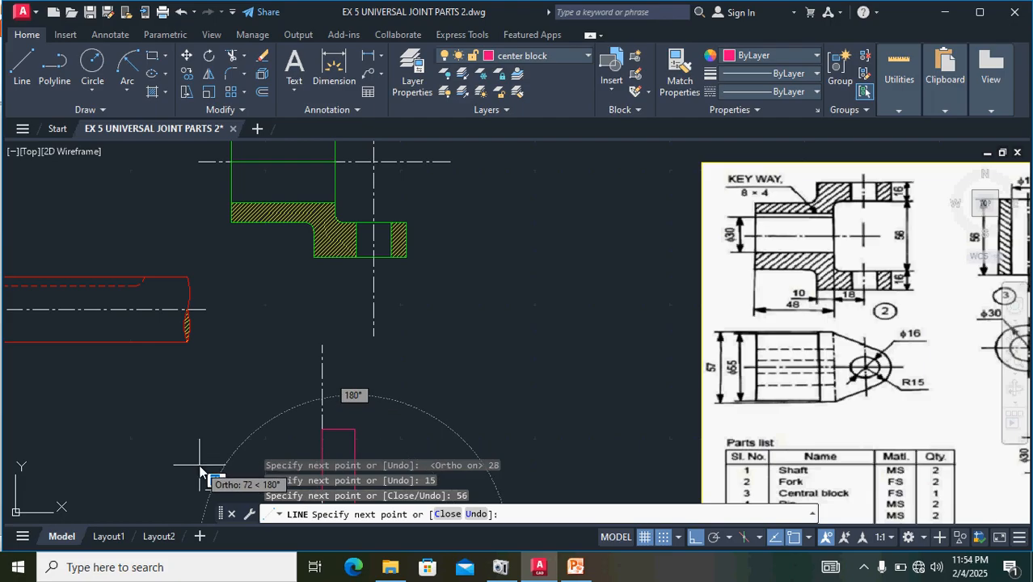
pyautogui.moveTo(224, 415); pyautogui.dragTo(262, 259, button='middle')
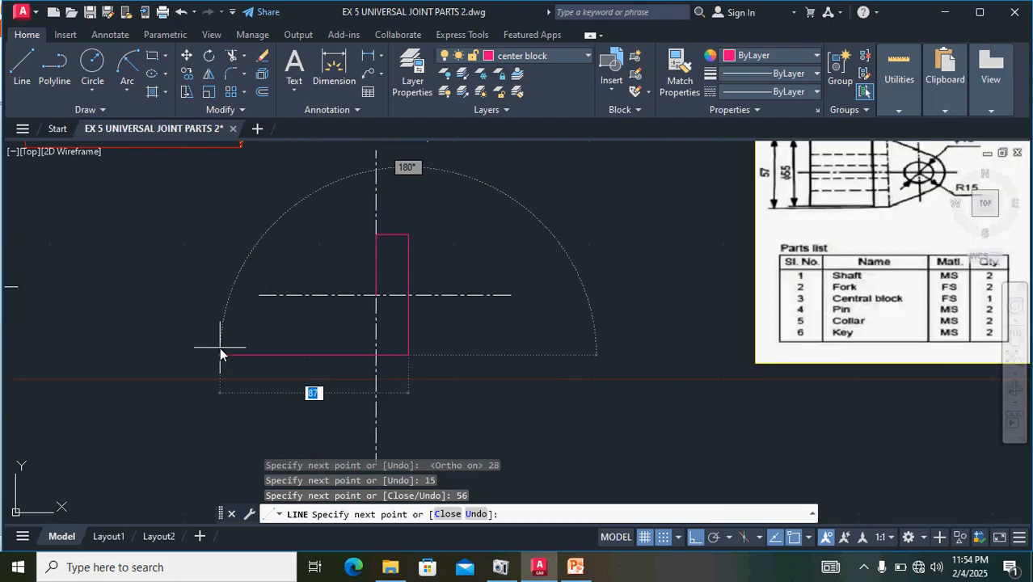
pyautogui.write('30')
pyautogui.press('Return')
pyautogui.press('Return')
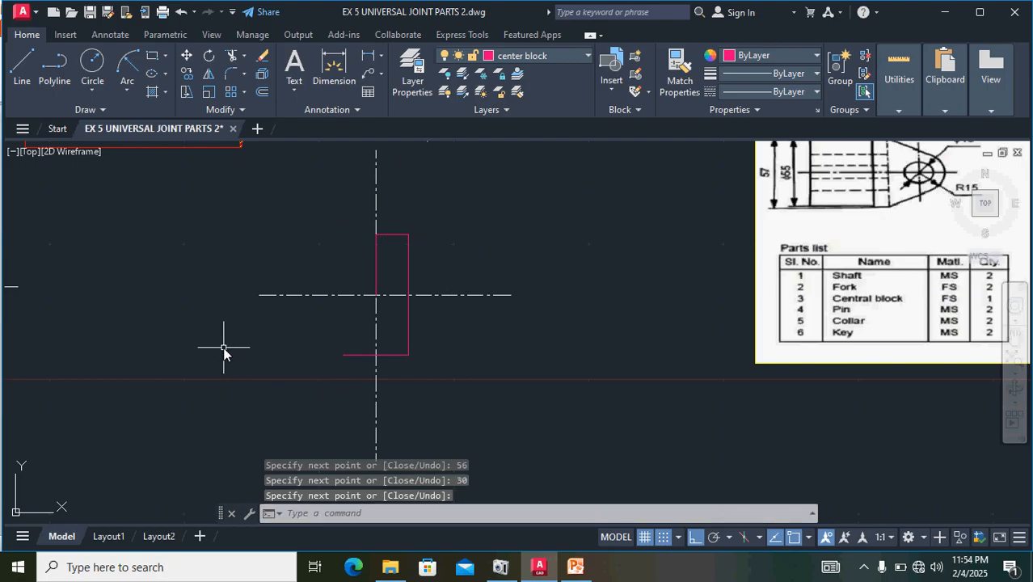
# - Close the central block rectangle with a line from its open lower-left end, 56 units up and 15 units right
pyautogui.press('Return')
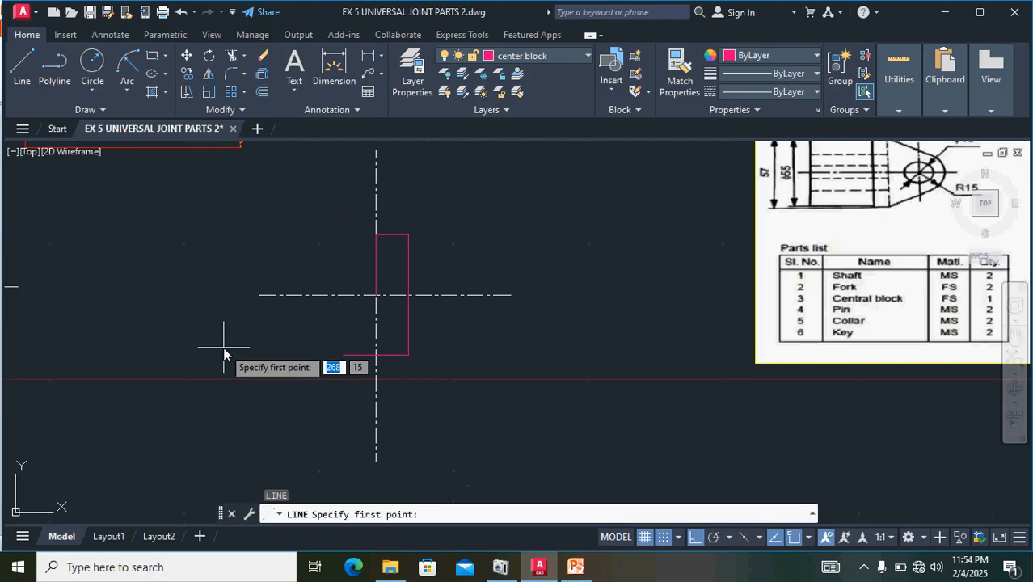
pyautogui.click(341, 355)
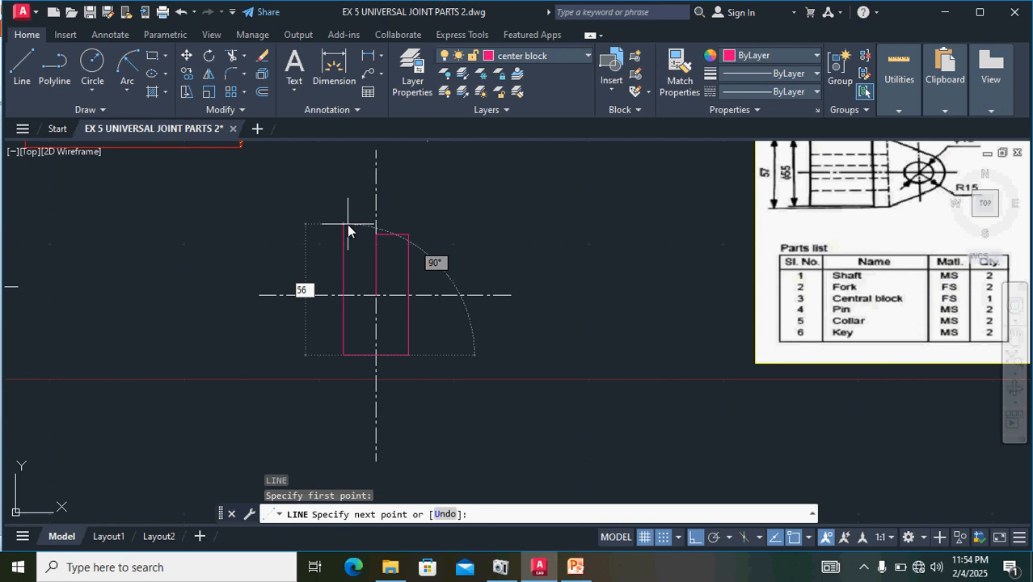
pyautogui.write('56')
pyautogui.press('Return')
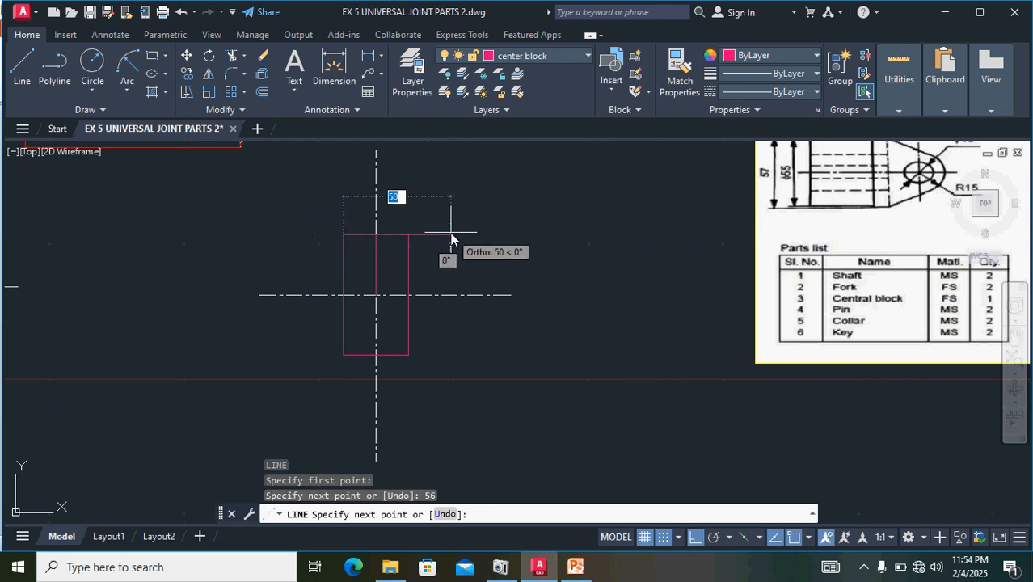
pyautogui.write('15')
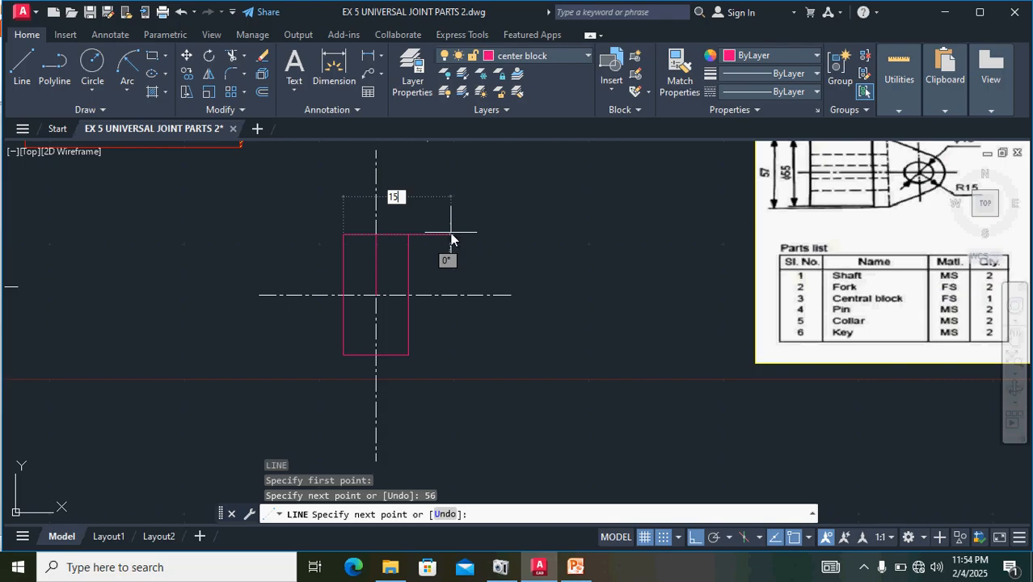
pyautogui.press('Return')
pyautogui.press('Return')
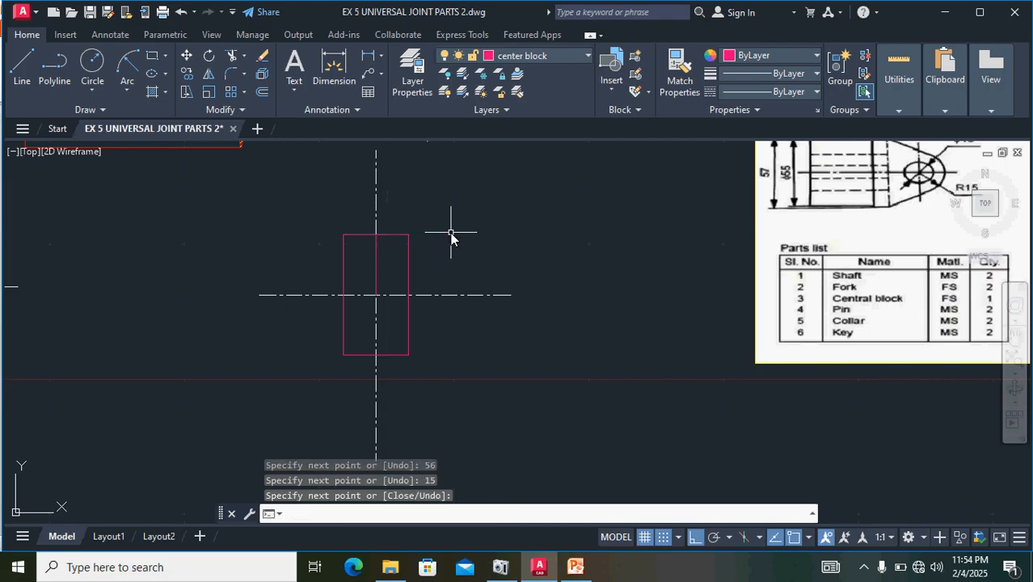
# - Erase the half-height vertical line on the centre line inside the central block rectangle
pyautogui.click(375, 265)
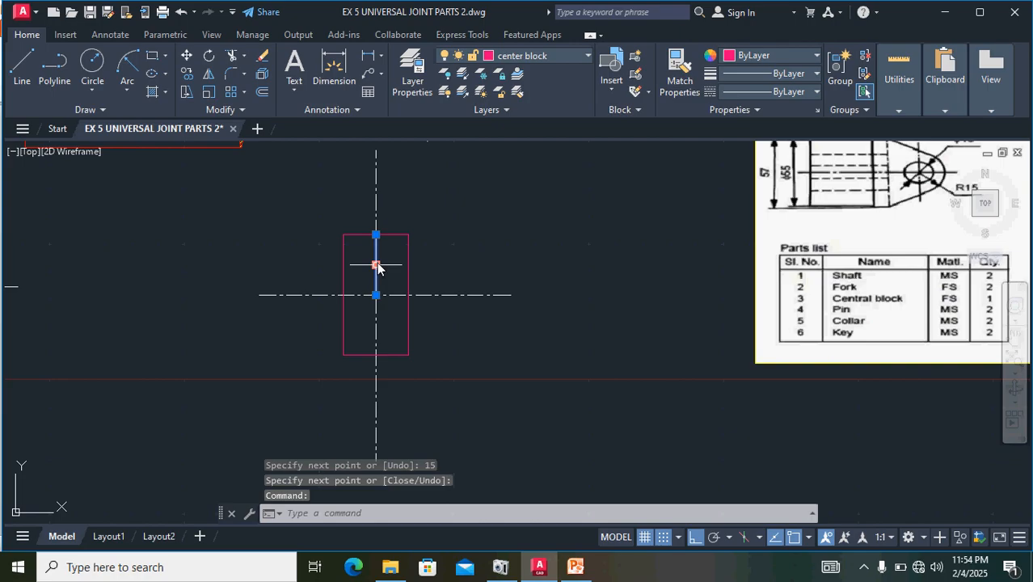
pyautogui.press('Delete')
pyautogui.scroll(-1, 501, 286)
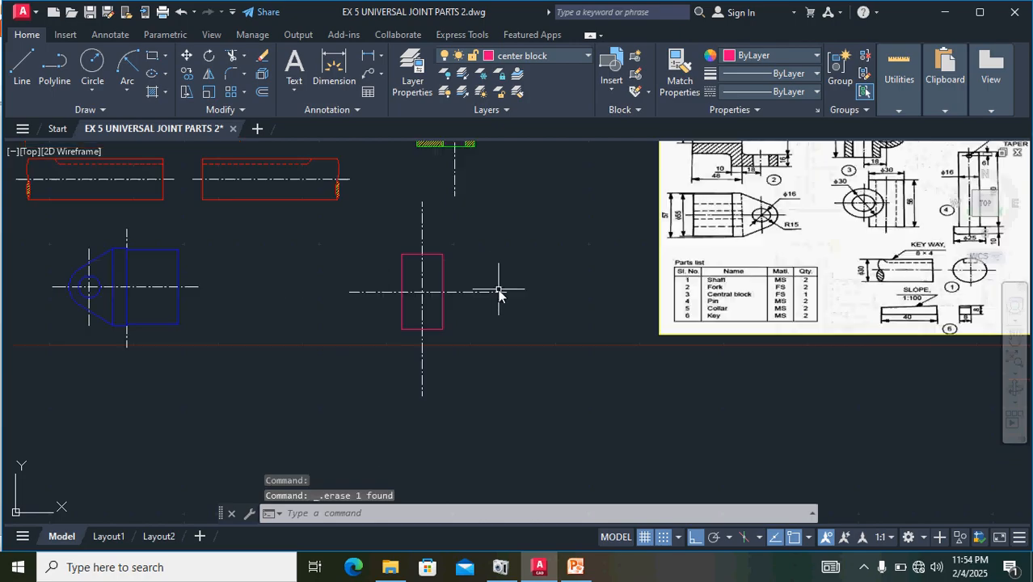
# - Draw a vertical line through the central block rectangle from its top edge's midpoint to its bottom edge's midpoint
pyautogui.moveTo(709, 257); pyautogui.dragTo(567, 342, button='middle')
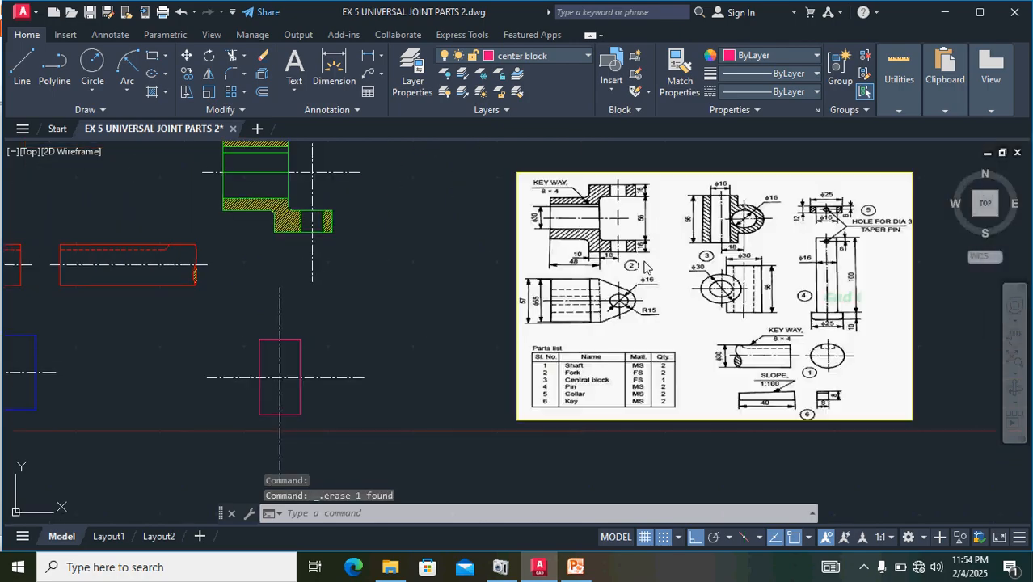
pyautogui.scroll(1, 737, 233)
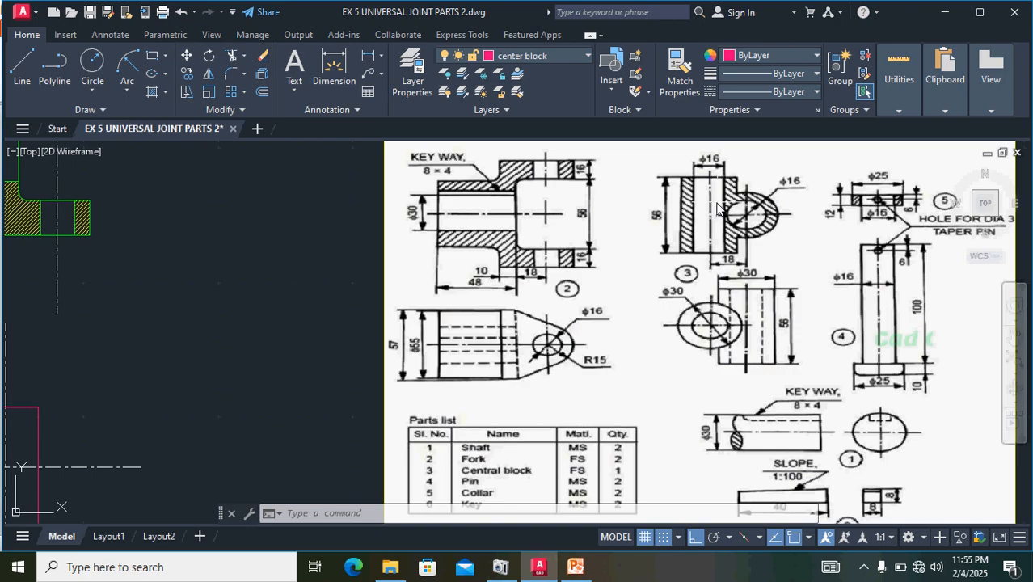
pyautogui.moveTo(219, 351); pyautogui.dragTo(449, 236, button='middle')
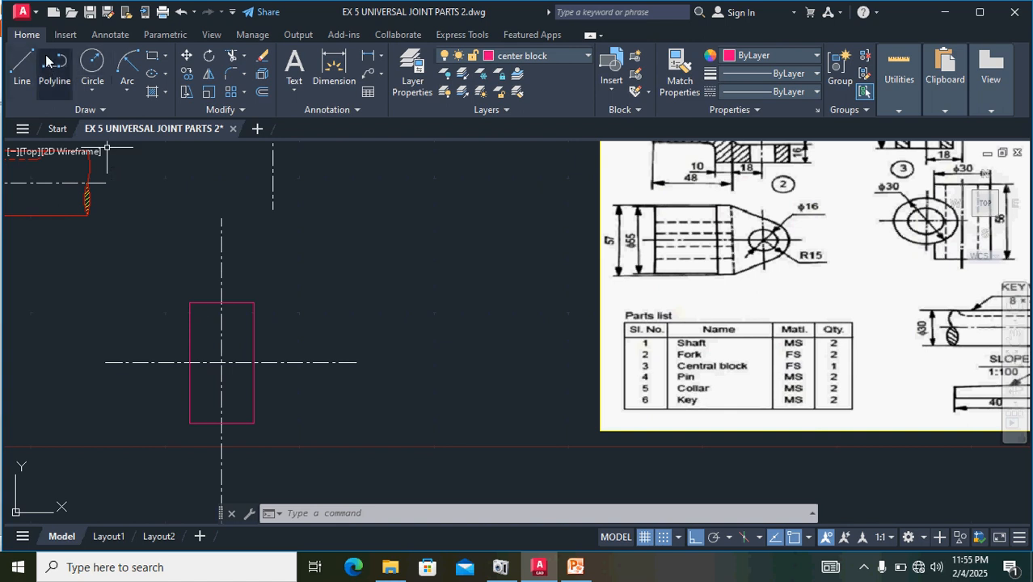
pyautogui.press('l')
pyautogui.press('Return')
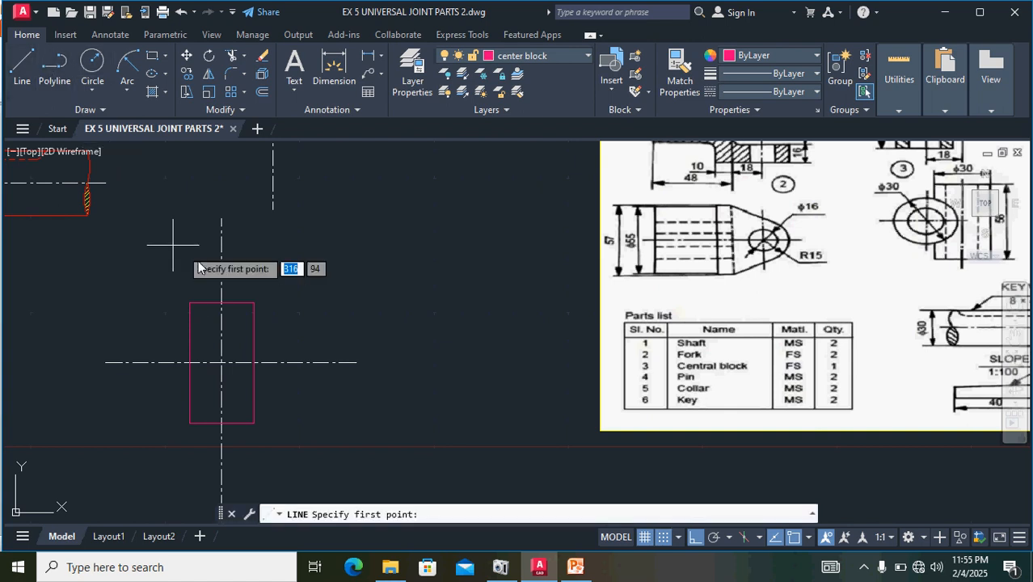
pyautogui.click(223, 305)
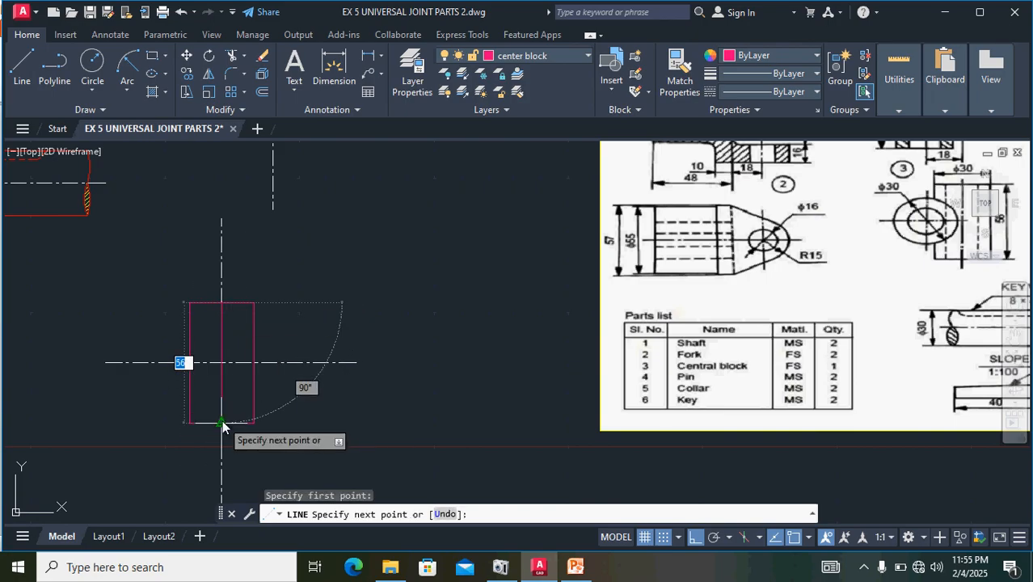
pyautogui.click(316, 414)
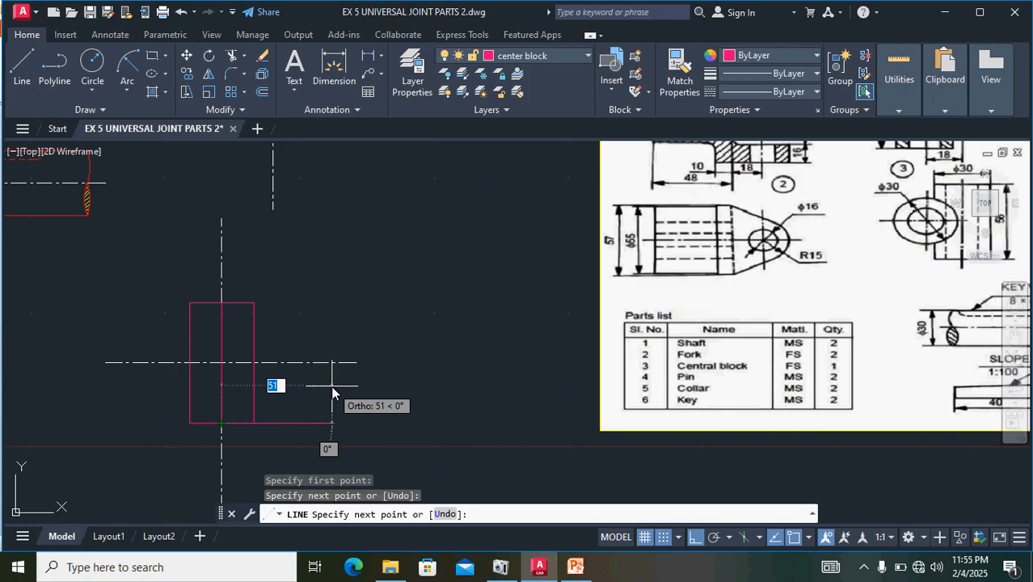
pyautogui.press('Return')
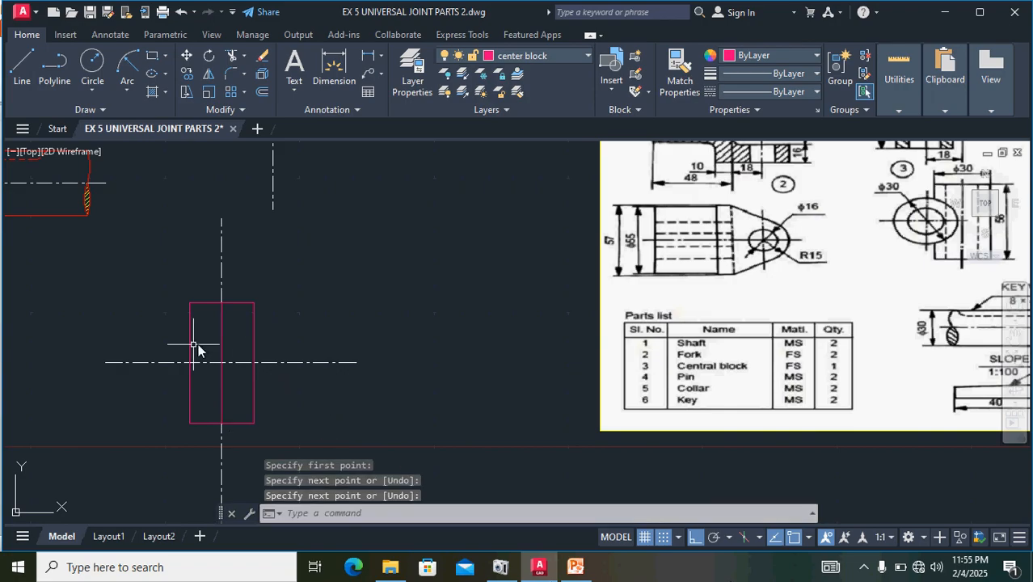
# - Offset the central block's middle vertical line 8 units to both sides and erase the original line
pyautogui.click(221, 335)
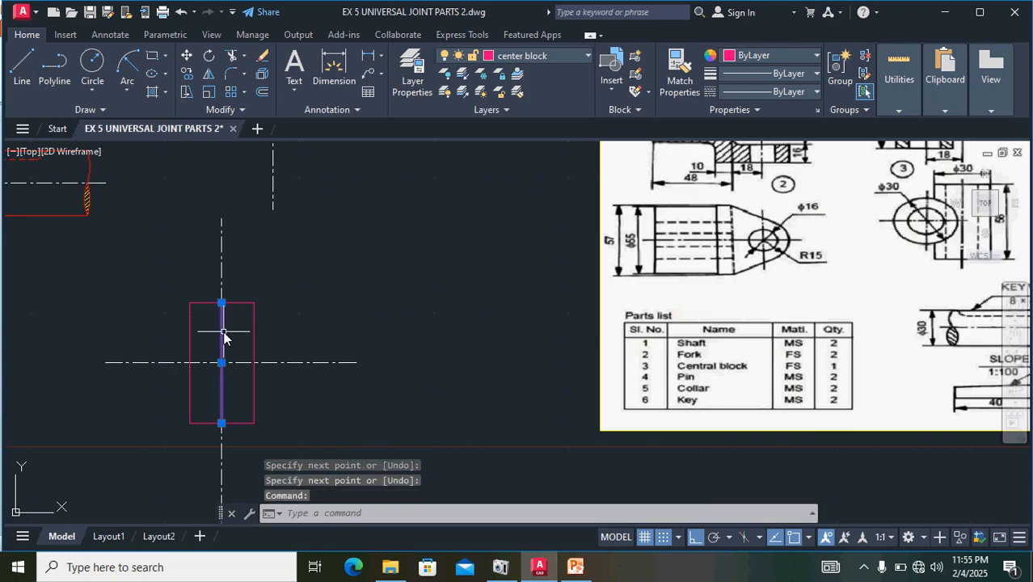
pyautogui.click(262, 96)
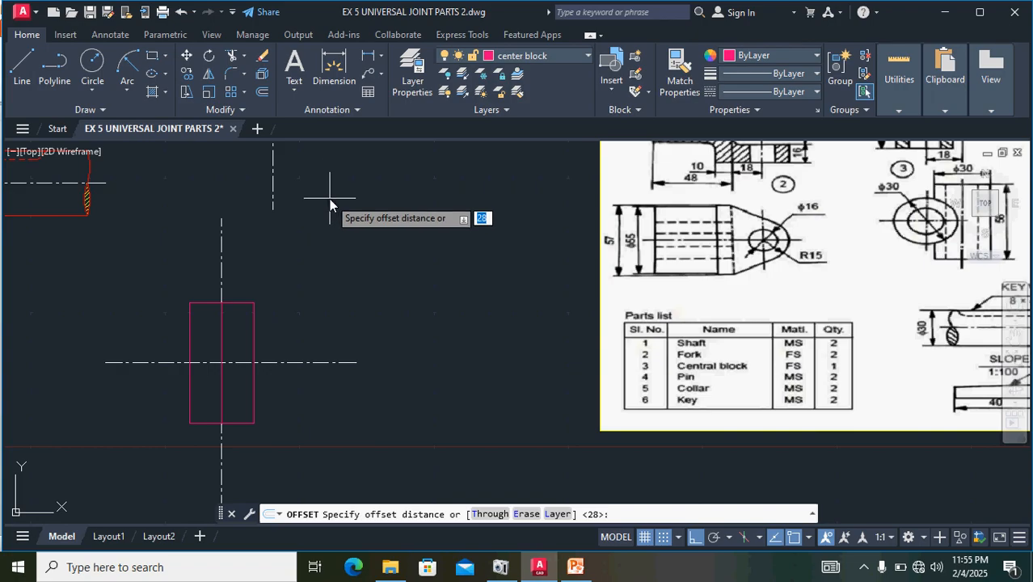
pyautogui.write('8')
pyautogui.press('Return')
pyautogui.click(220, 347)
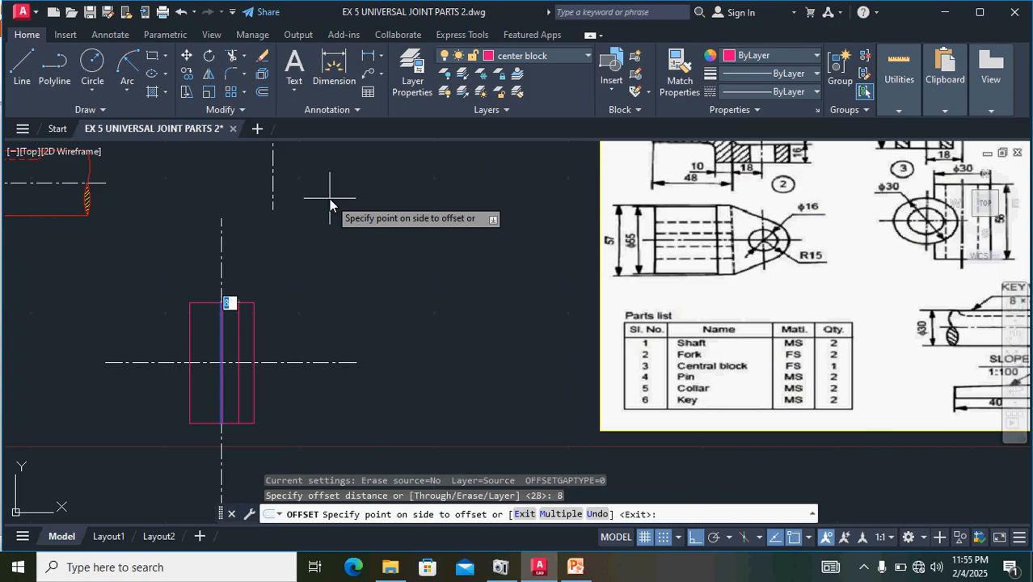
pyautogui.click(192, 340)
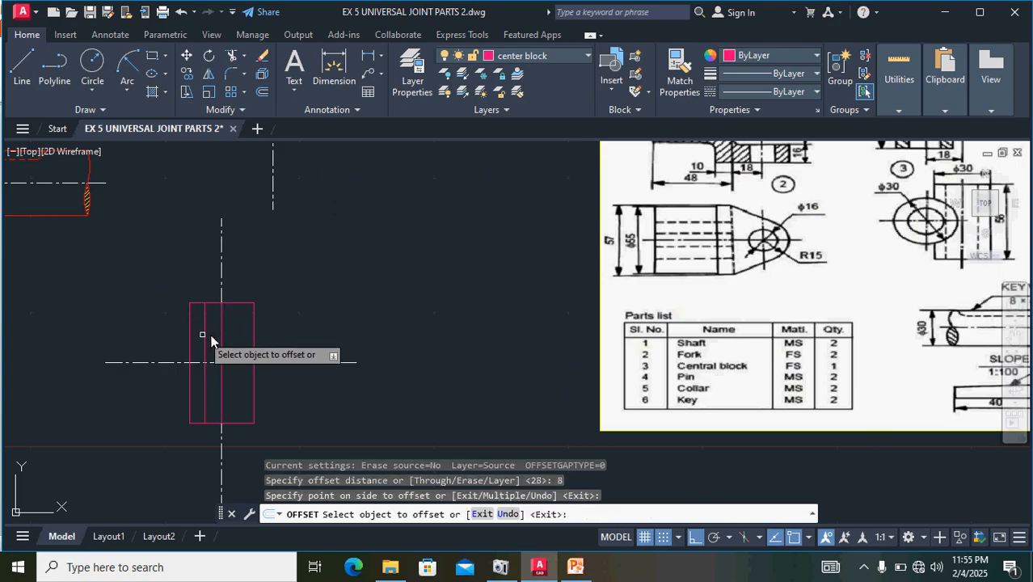
pyautogui.click(224, 338)
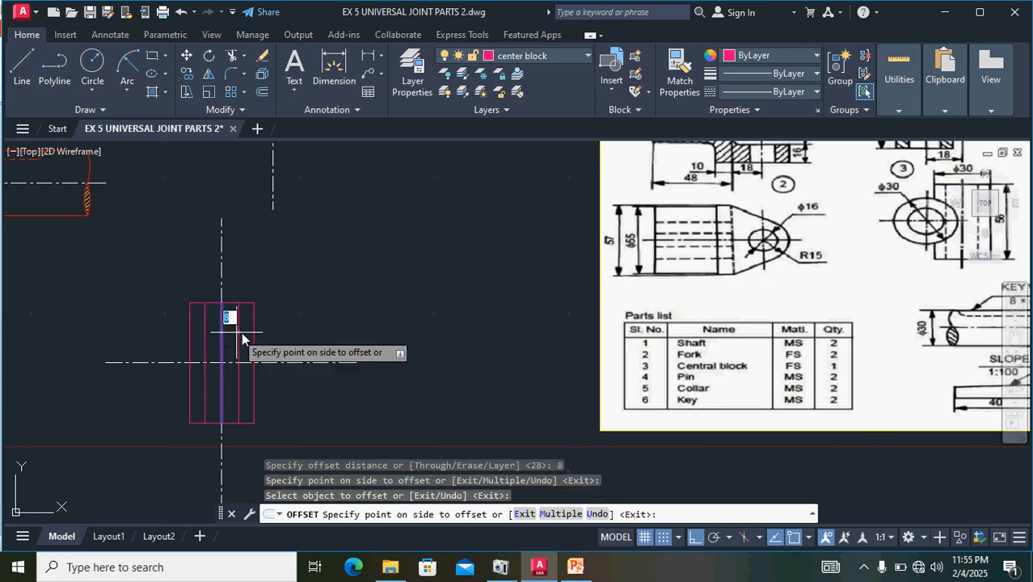
pyautogui.click(248, 336)
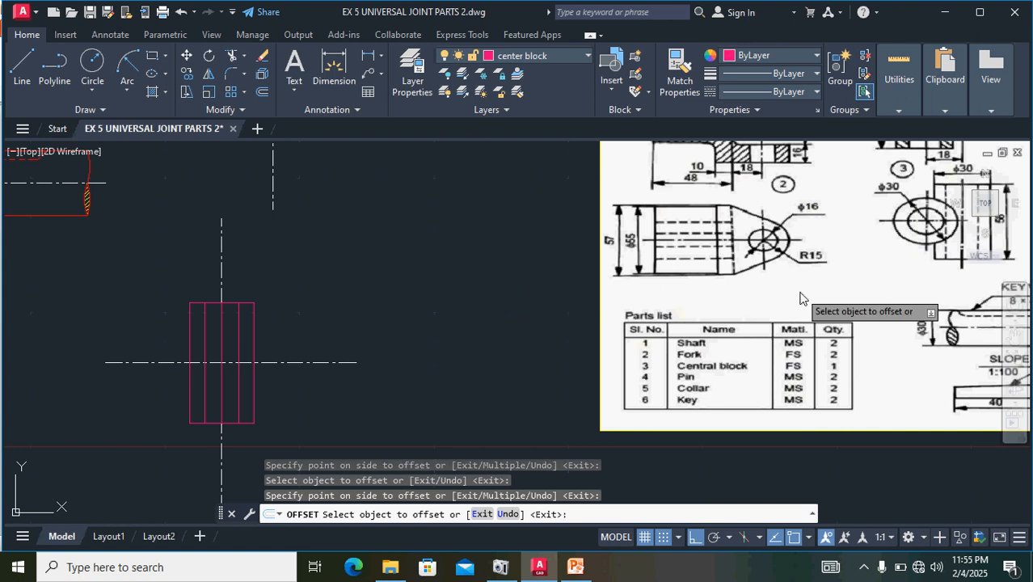
pyautogui.scroll(-2, 800, 300)
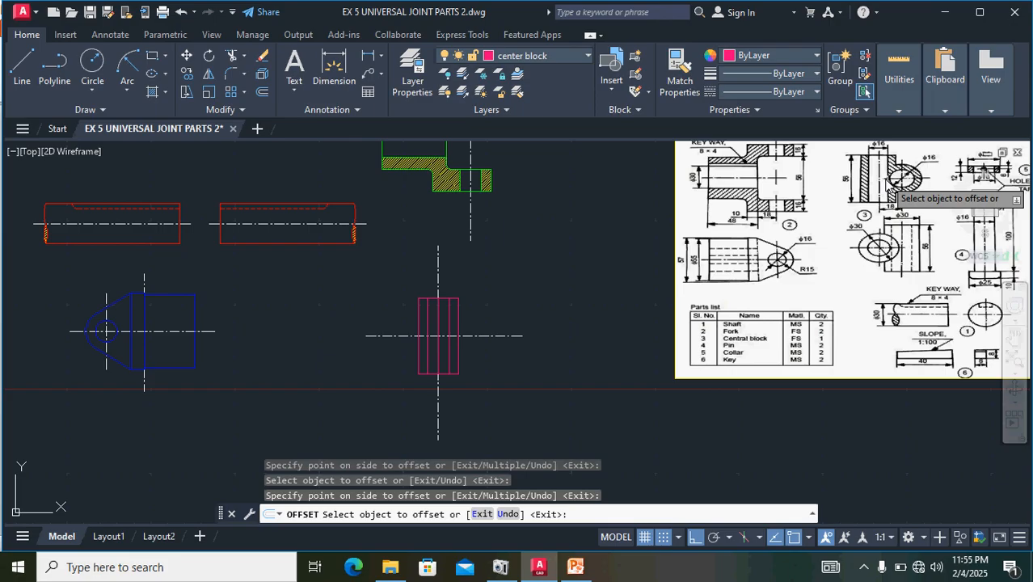
pyautogui.press('Escape')
pyautogui.click(438, 324)
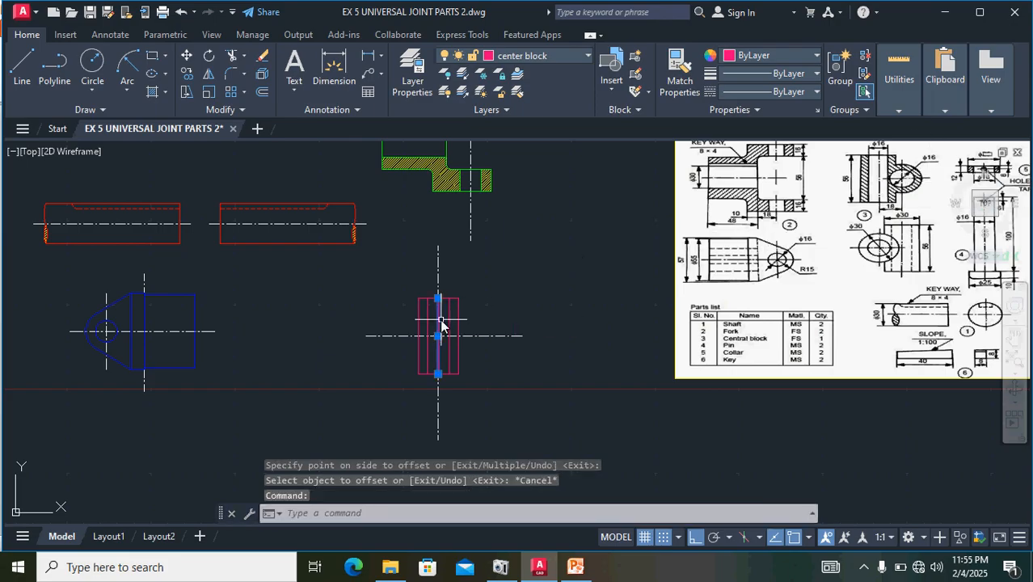
pyautogui.press('Delete')
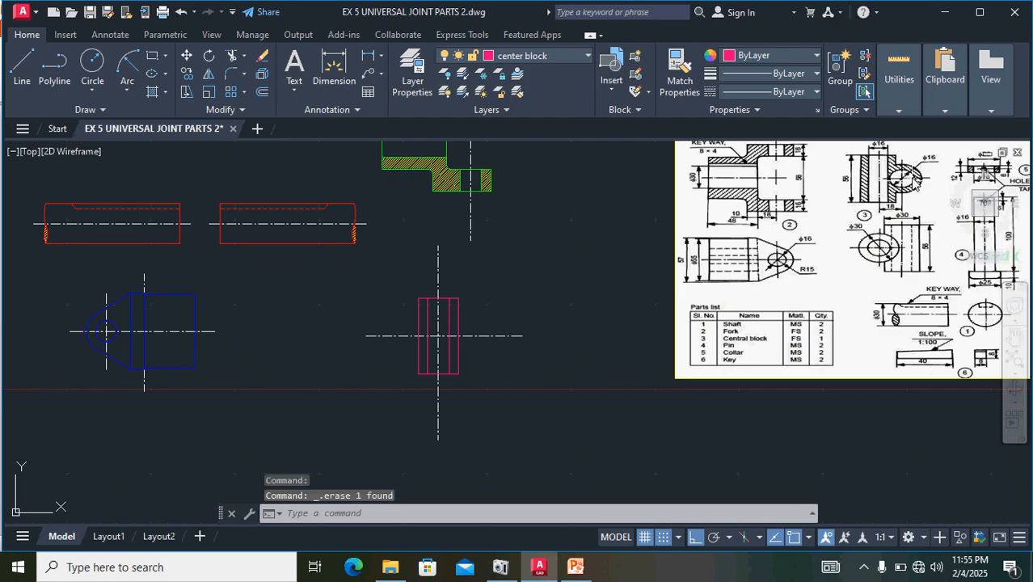
pyautogui.moveTo(910, 190); pyautogui.dragTo(547, 291, button='middle')
pyautogui.scroll(5, 524, 281)
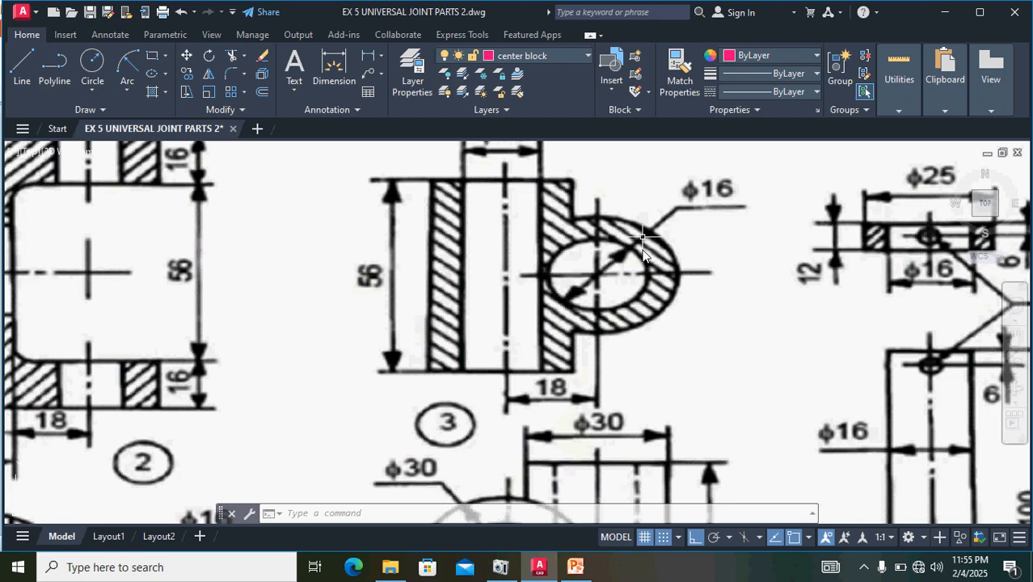
pyautogui.scroll(-5, 627, 295)
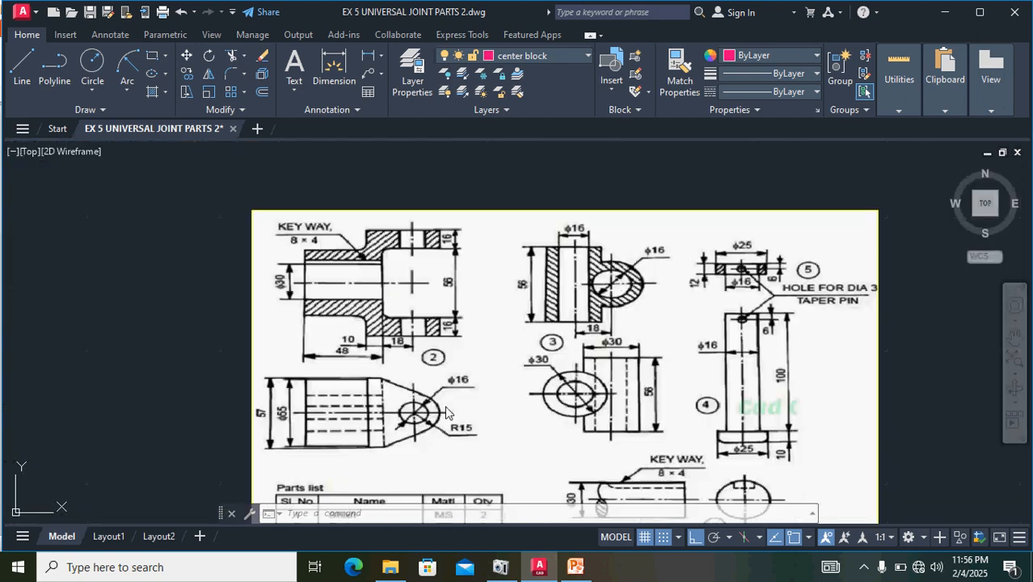
pyautogui.moveTo(214, 411)
pyautogui.mouseDown(button='middle')
pyautogui.moveTo(350, 373)
pyautogui.moveTo(383, 350)
pyautogui.mouseUp(button='middle')
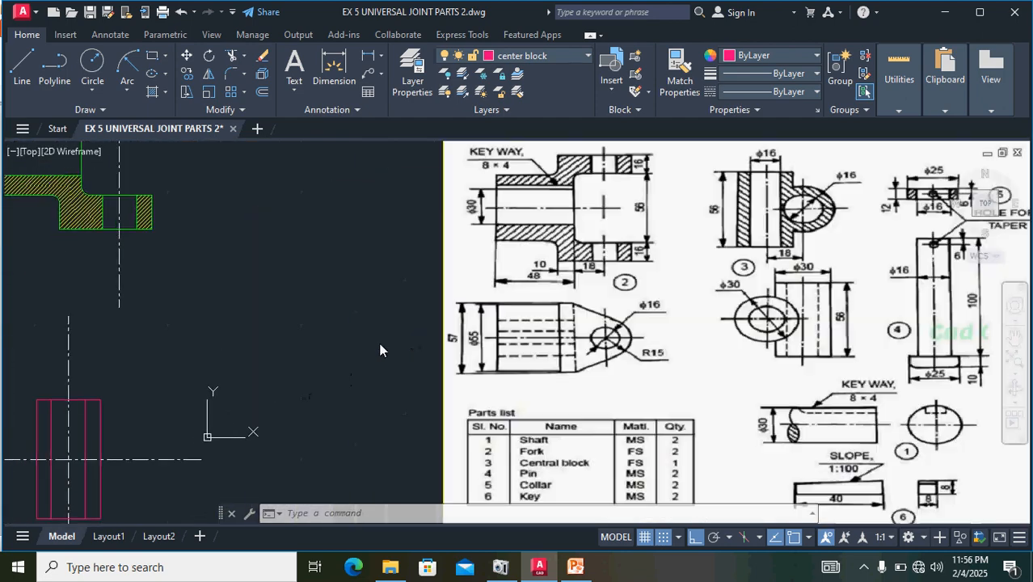
pyautogui.click(91, 95)
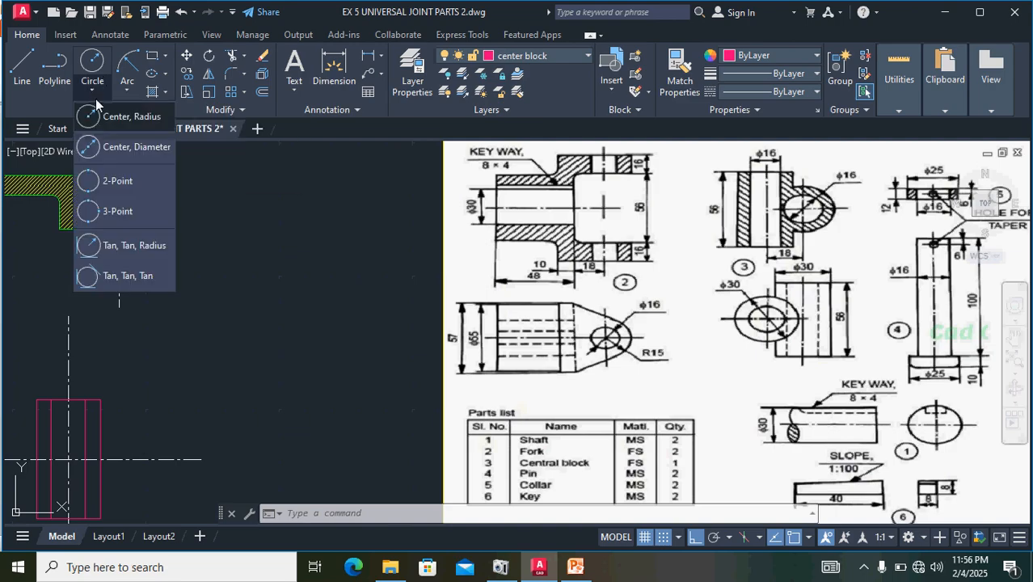
pyautogui.click(116, 154)
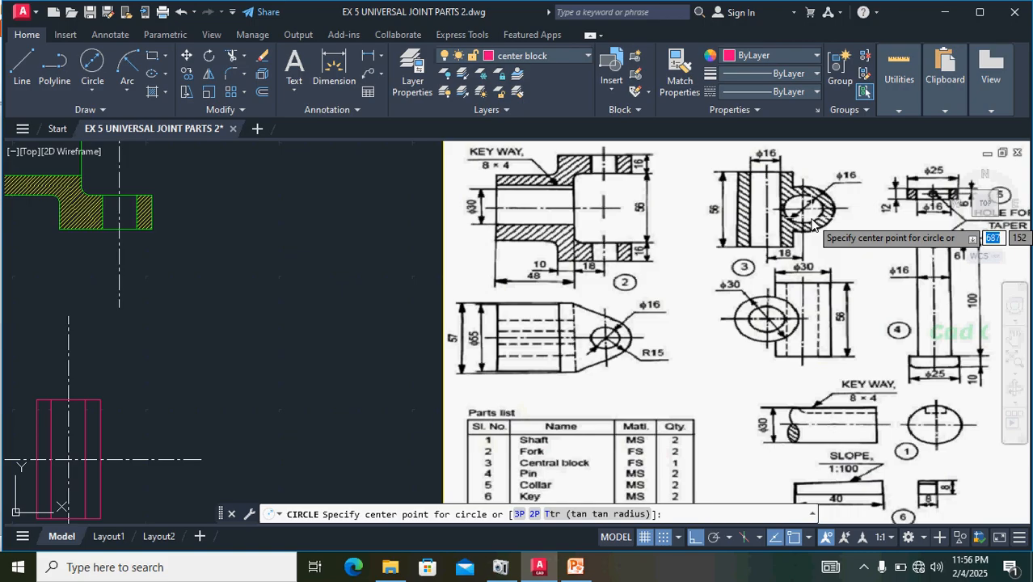
pyautogui.press('Escape')
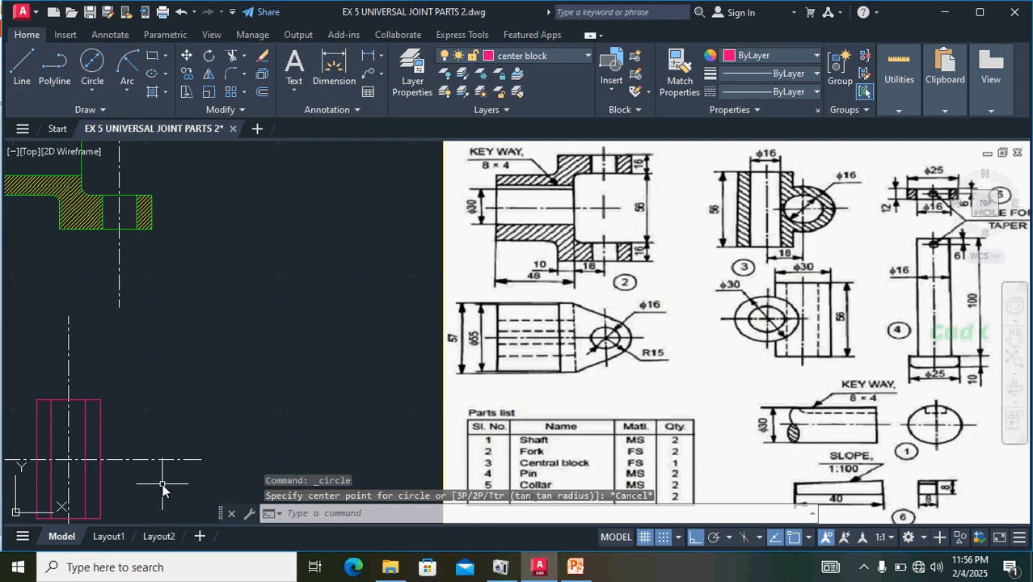
# - Shorten the central block's vertical centre line at both ends, by about 19 units at the upper end, leaving short extensions beyond the rectangle
pyautogui.moveTo(209, 407); pyautogui.dragTo(341, 300, button='middle')
pyautogui.click(201, 339)
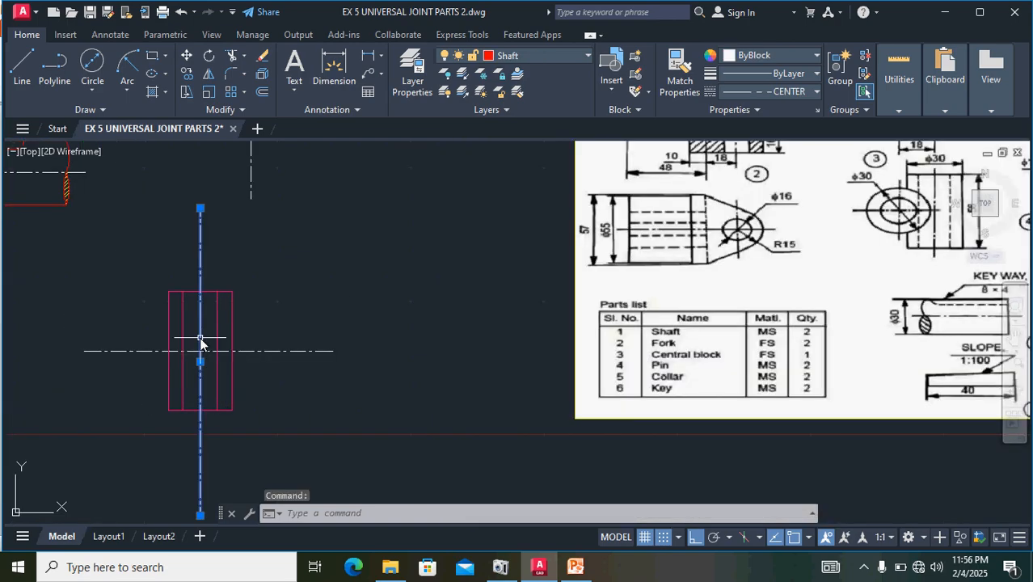
pyautogui.click(201, 208)
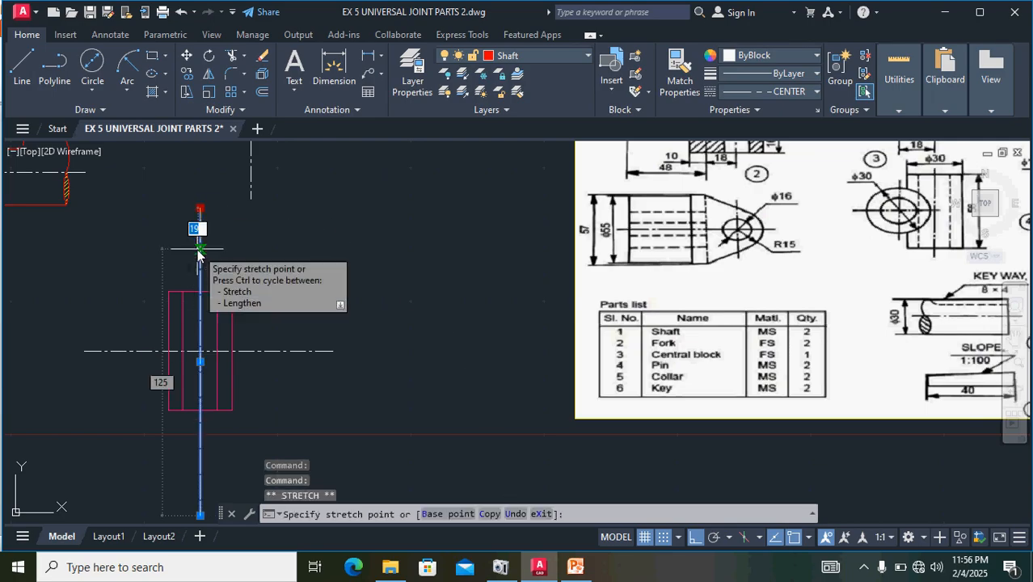
pyautogui.click(200, 249)
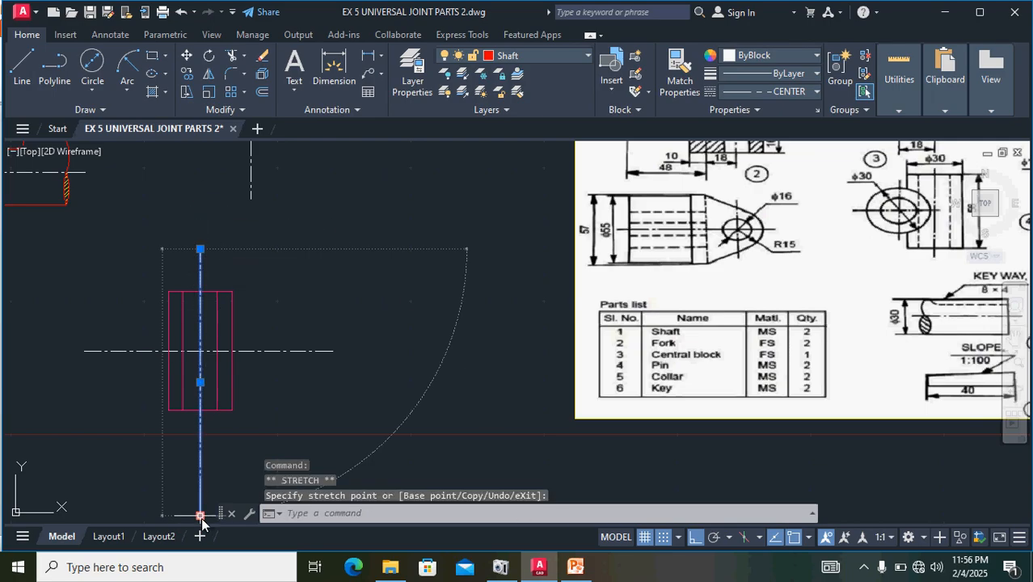
pyautogui.click(200, 438)
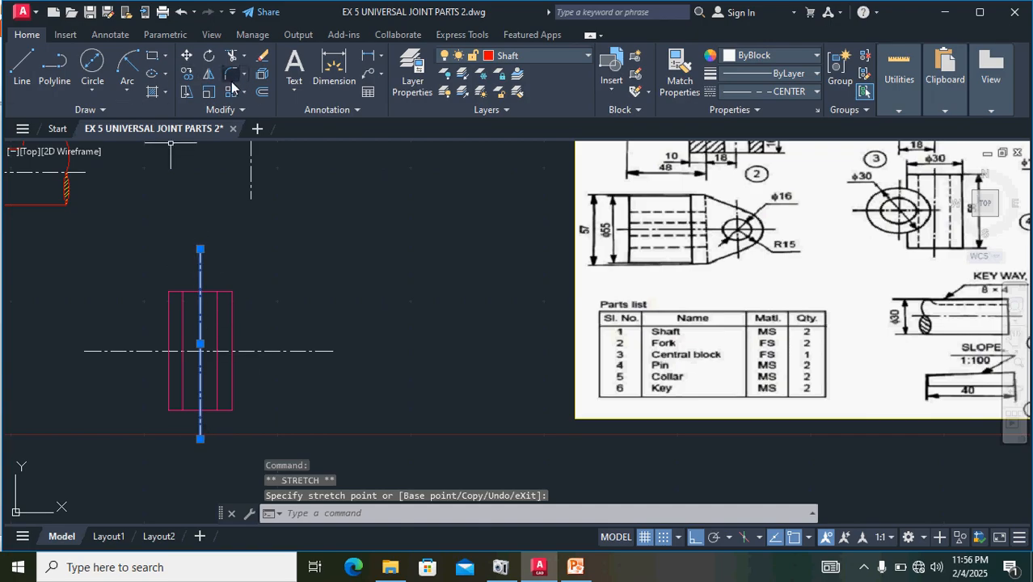
# - Offset the central block's vertical centre line 18 units to the right to mark the axis of the cross hole
pyautogui.click(261, 92)
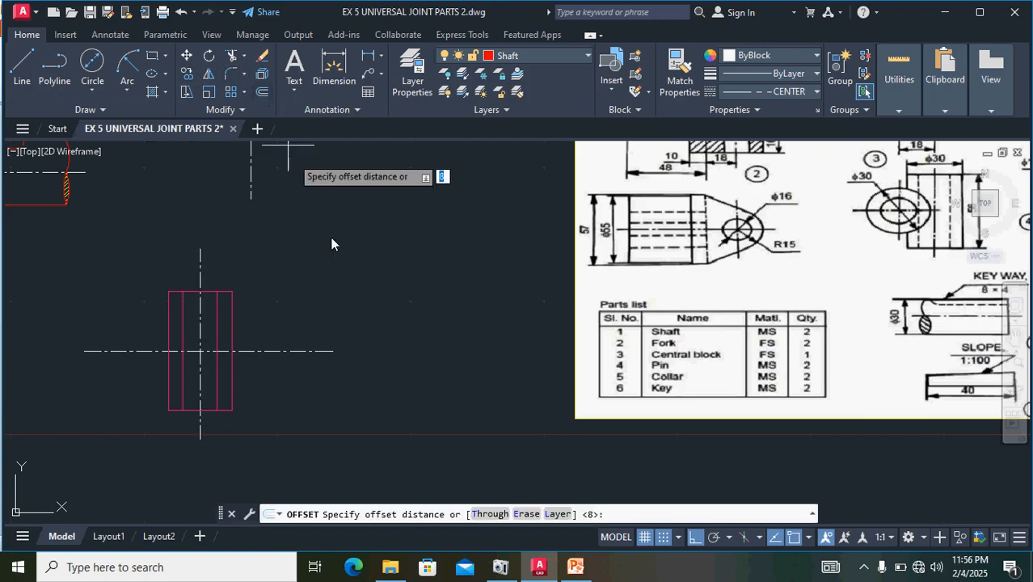
pyautogui.scroll(-2, 346, 272)
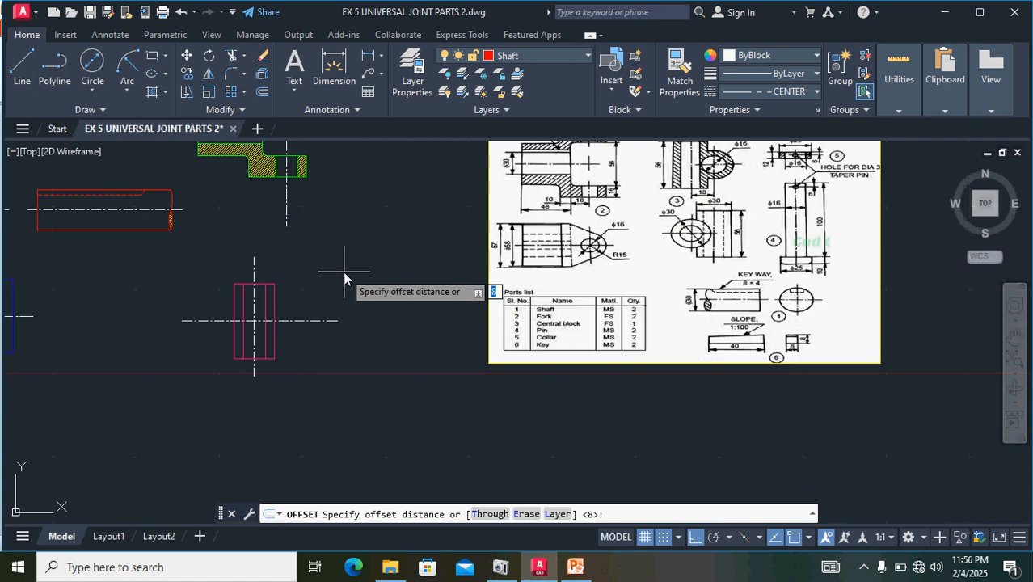
pyautogui.scroll(2, 659, 220)
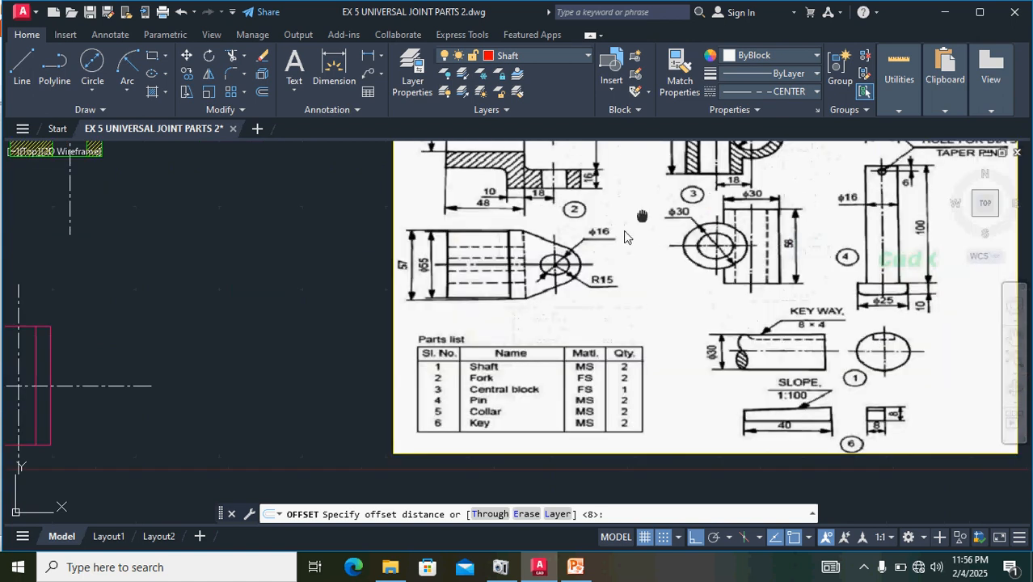
pyautogui.moveTo(671, 222); pyautogui.dragTo(473, 310, button='middle')
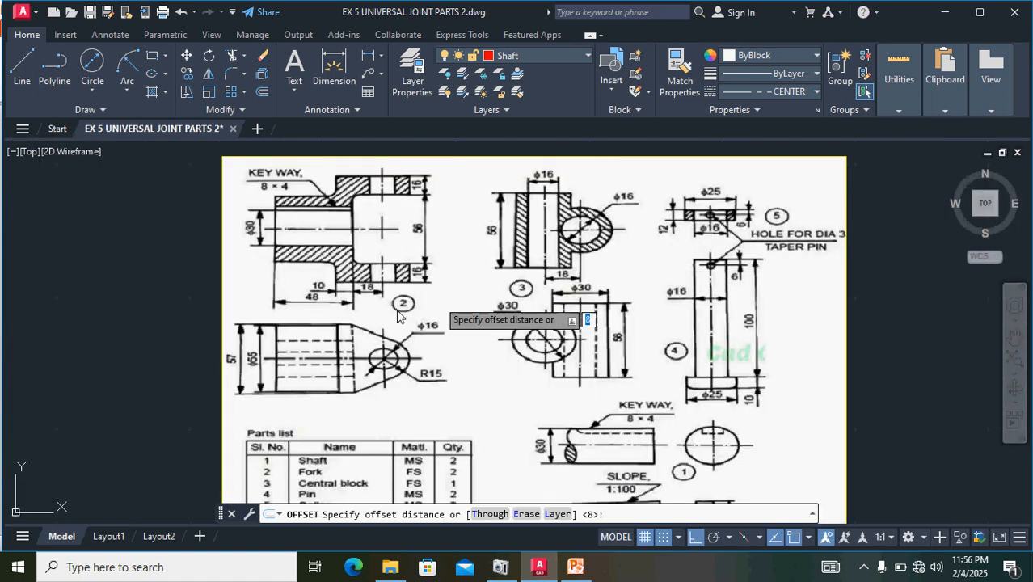
pyautogui.moveTo(105, 334); pyautogui.dragTo(280, 284, button='middle')
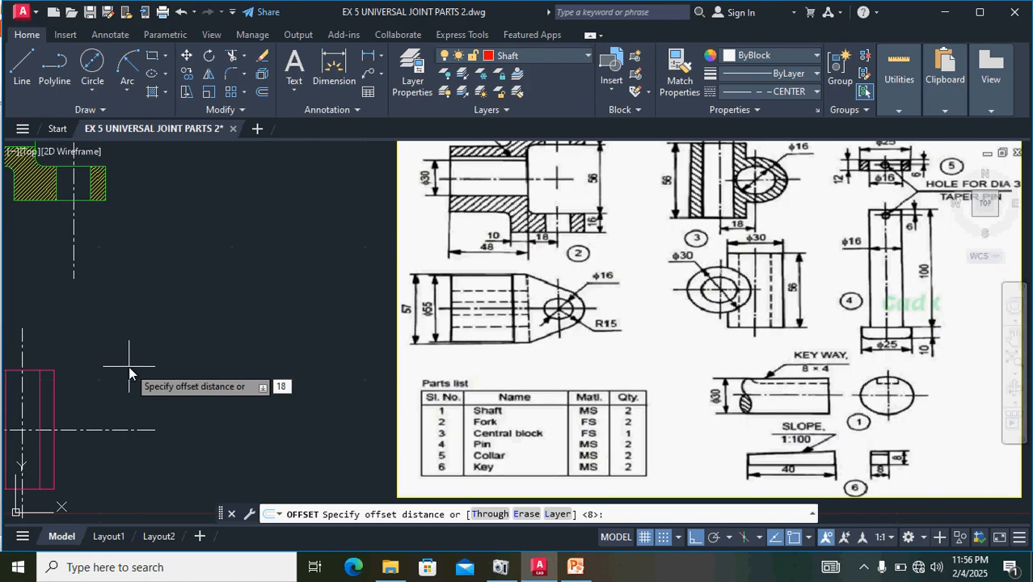
pyautogui.press('Return')
pyautogui.click(129, 362)
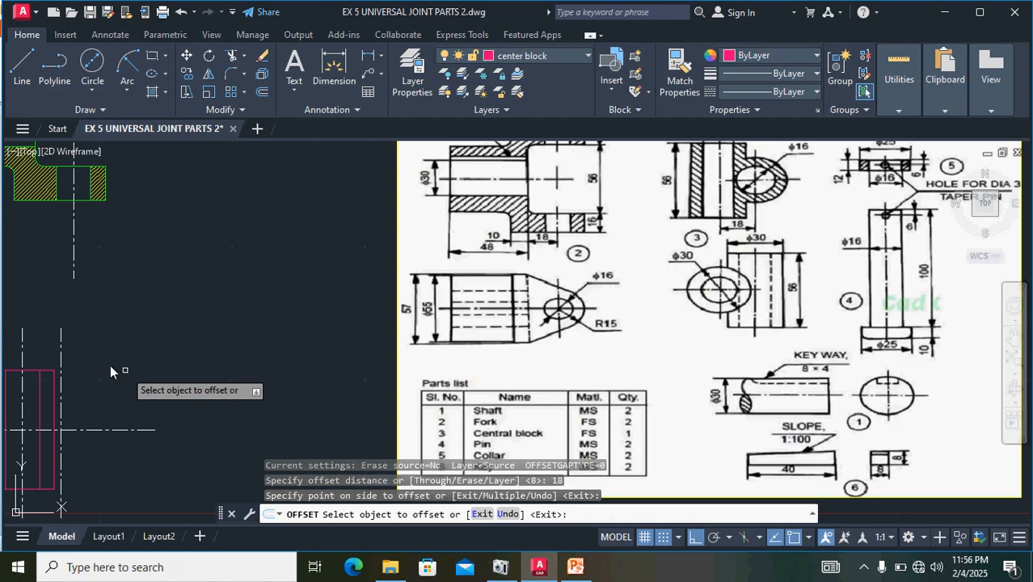
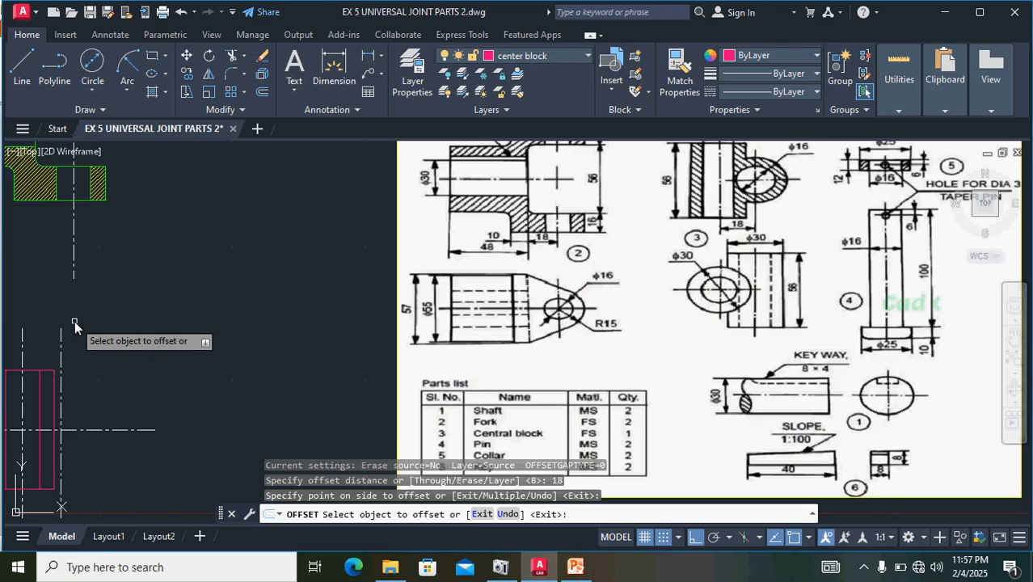
# - Draw a 16 mm diameter circle centred where the offset vertical centre line crosses the central block's horizontal centre line
pyautogui.press('Escape')
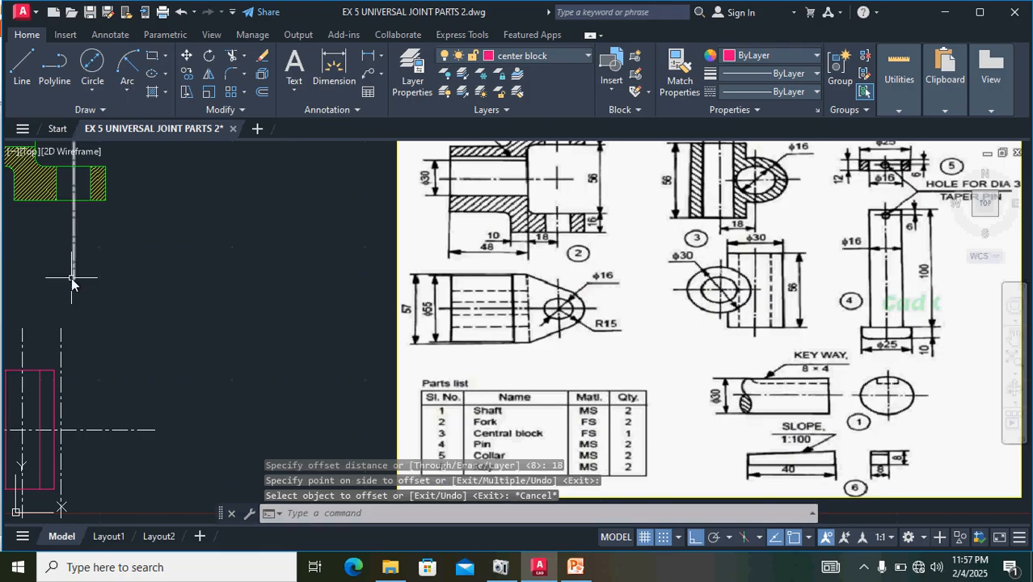
pyautogui.click(91, 89)
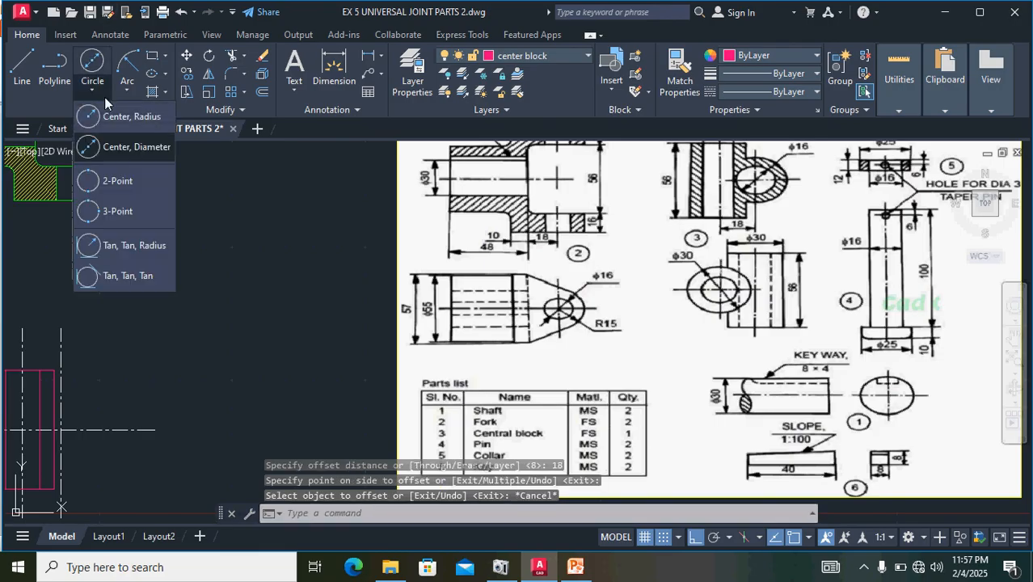
pyautogui.click(131, 147)
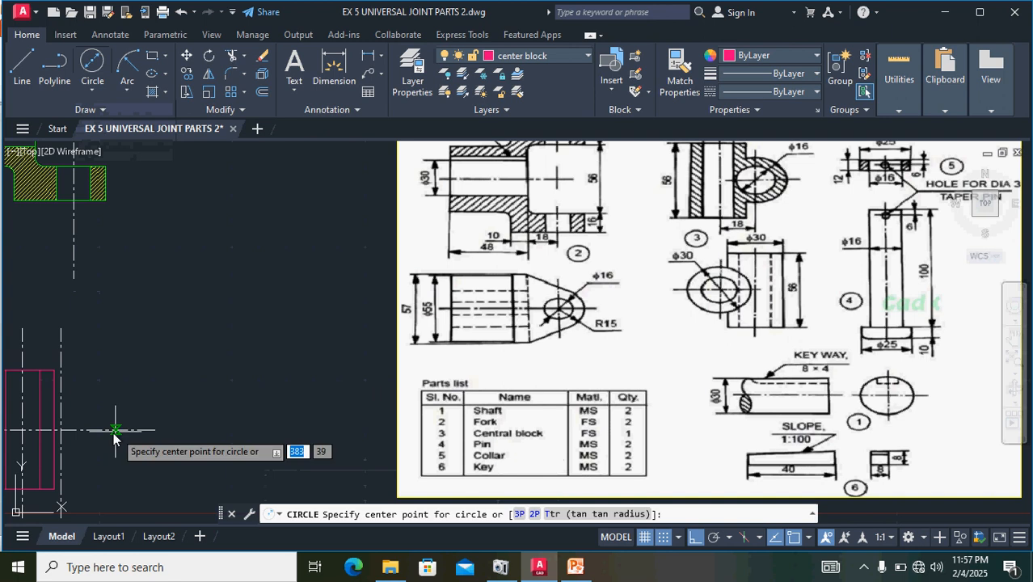
pyautogui.moveTo(150, 412); pyautogui.dragTo(277, 350, button='middle')
pyautogui.scroll(5, 331, 312)
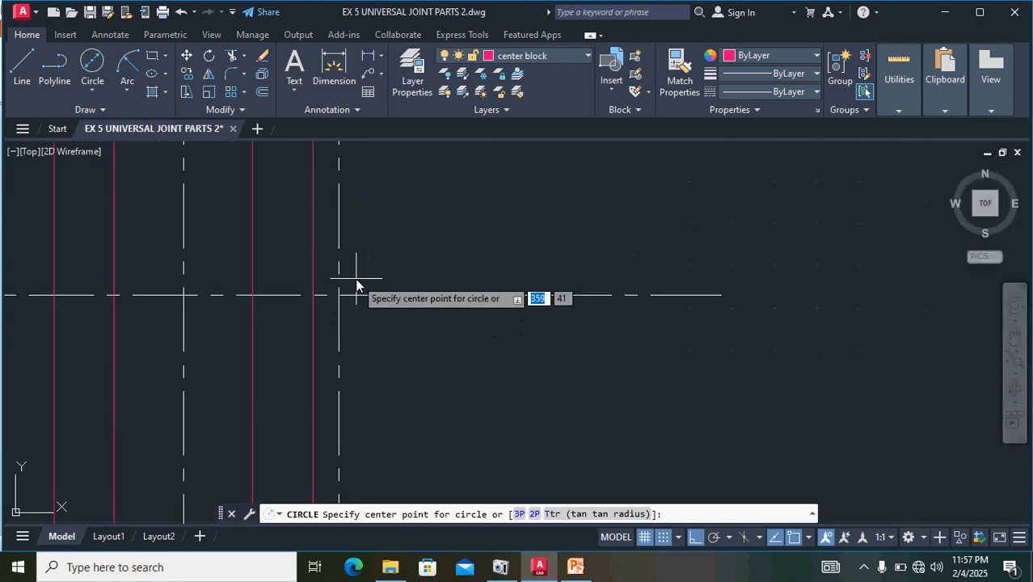
pyautogui.click(340, 298)
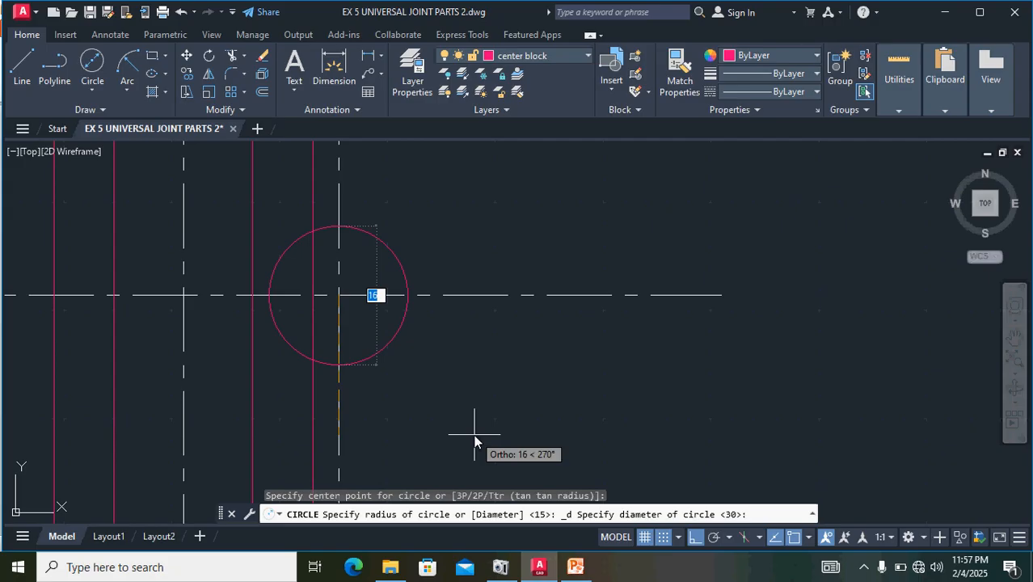
pyautogui.write('1')
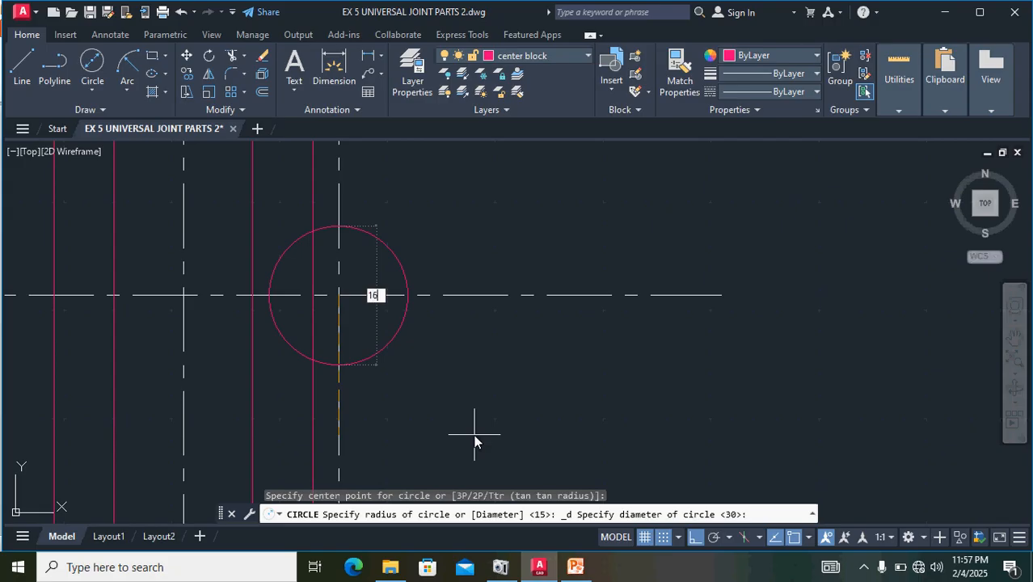
pyautogui.press('Return')
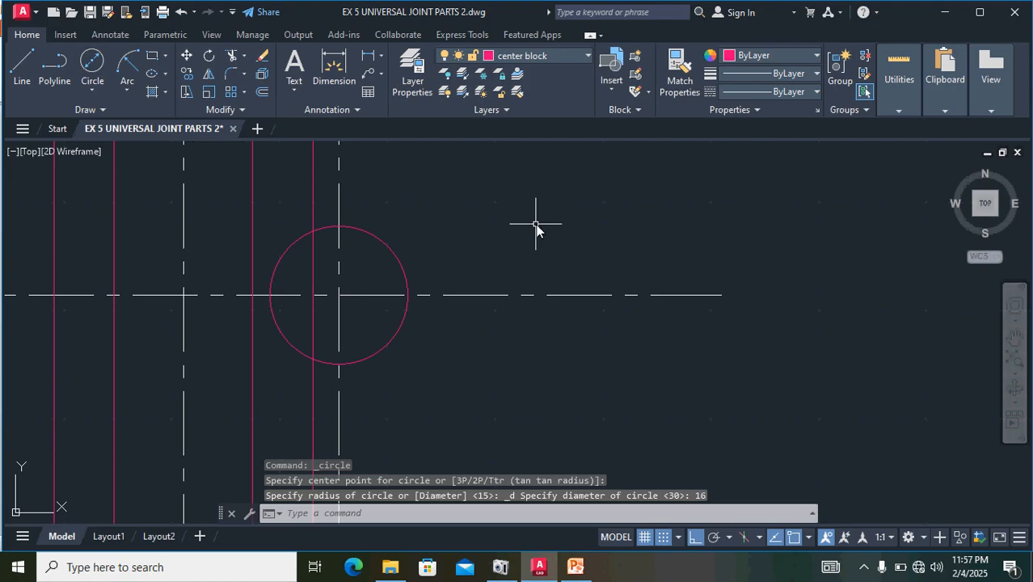
# - Draw a 30 mm diameter circle concentric with the central block's 16 mm cross hole
pyautogui.scroll(-4, 538, 234)
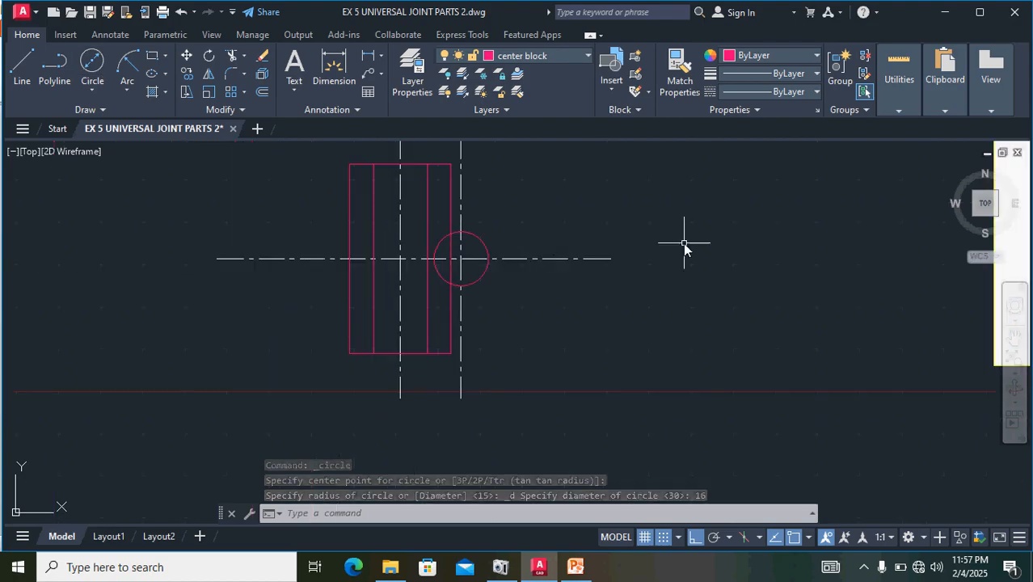
pyautogui.scroll(-2, 684, 243)
pyautogui.moveTo(716, 244); pyautogui.dragTo(363, 407, button='middle')
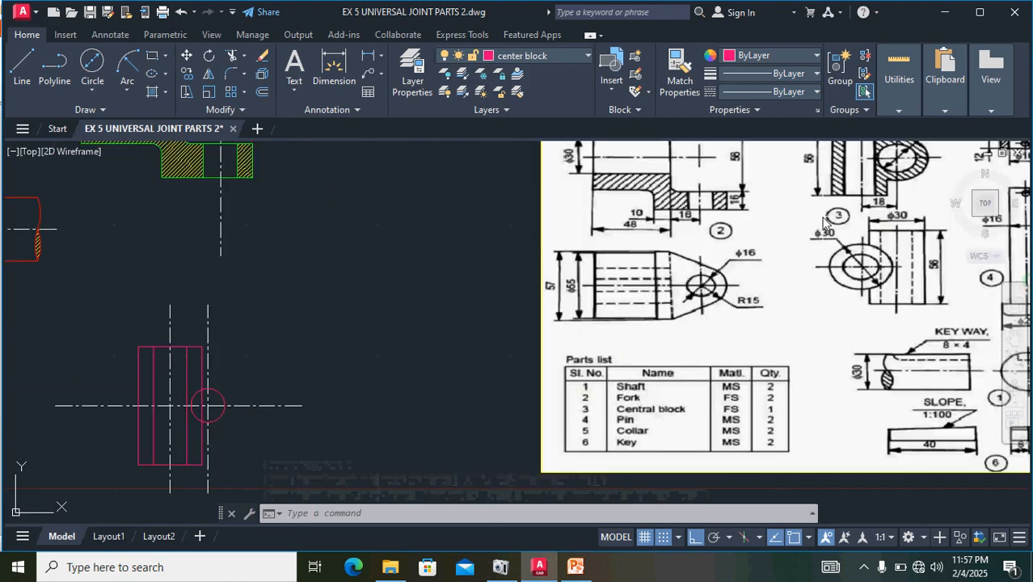
pyautogui.moveTo(823, 220); pyautogui.dragTo(727, 314, button='middle')
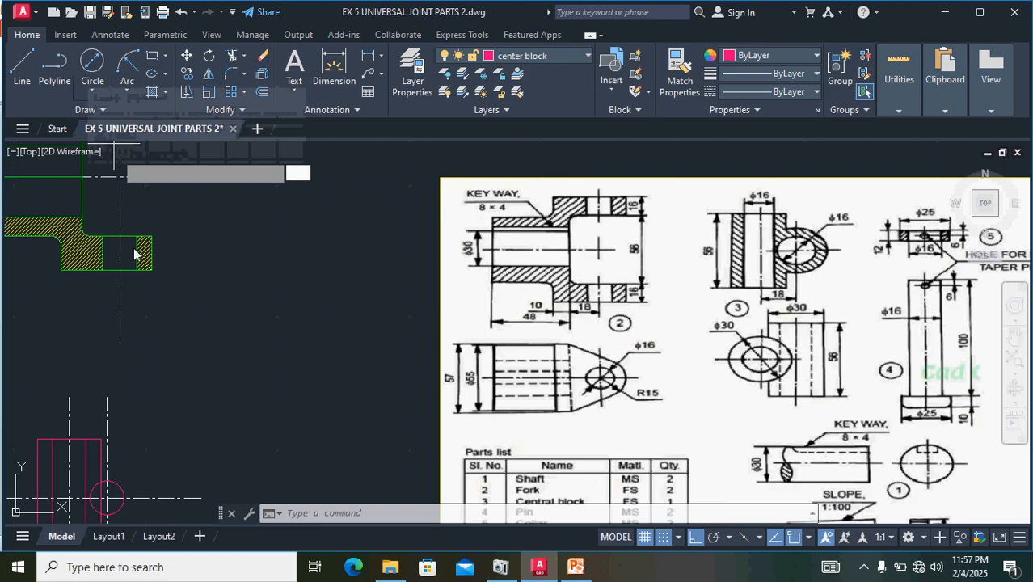
pyautogui.click(89, 68)
pyautogui.moveTo(171, 462); pyautogui.dragTo(394, 349, button='middle')
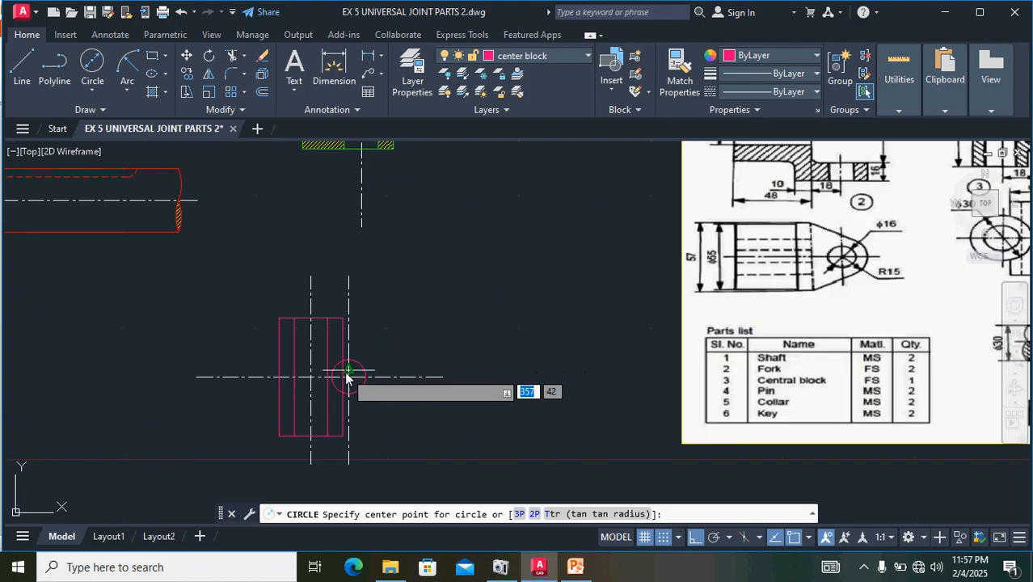
pyautogui.scroll(6, 346, 372)
pyautogui.scroll(6, 347, 392)
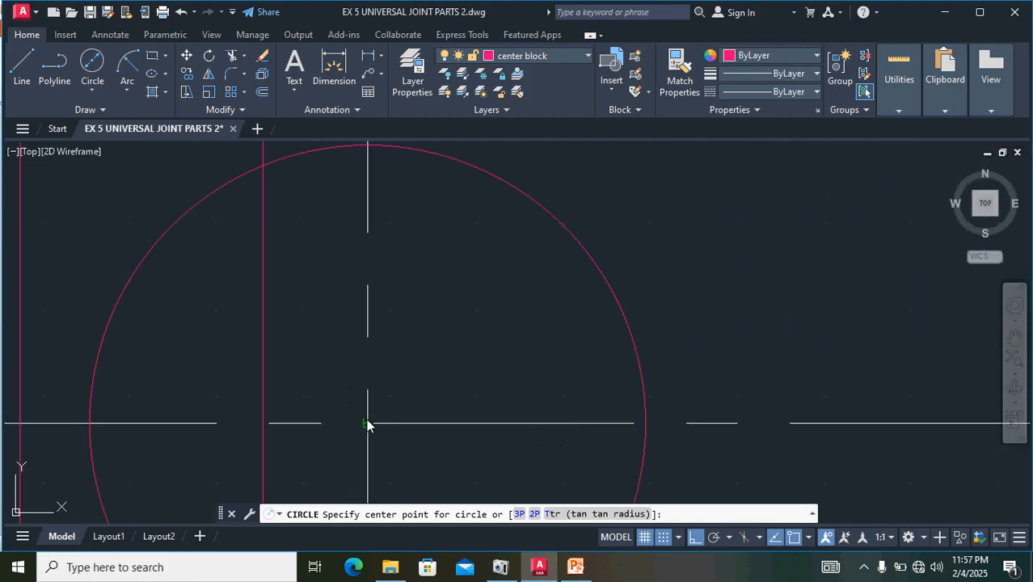
pyautogui.click(367, 423)
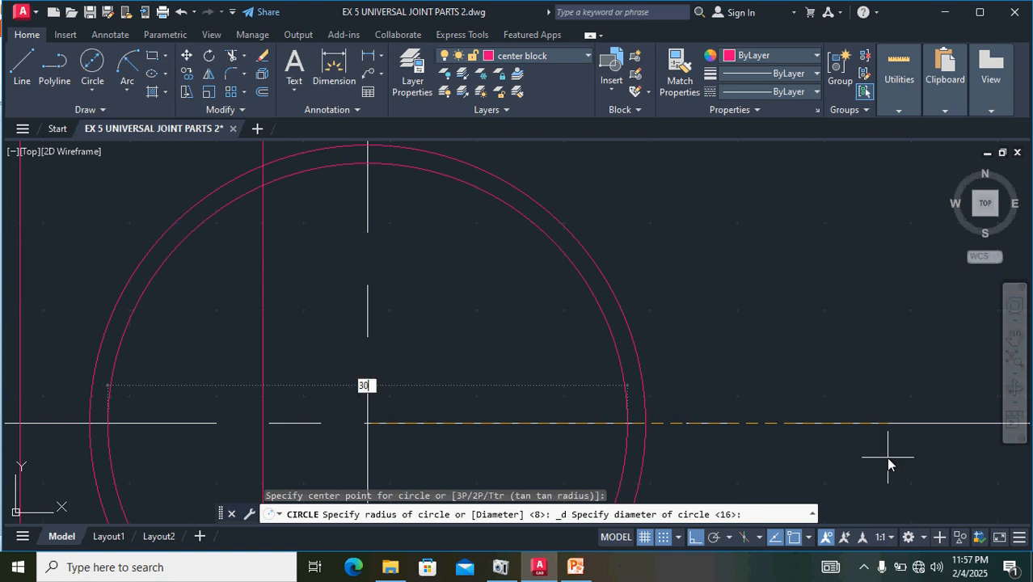
pyautogui.press('Return')
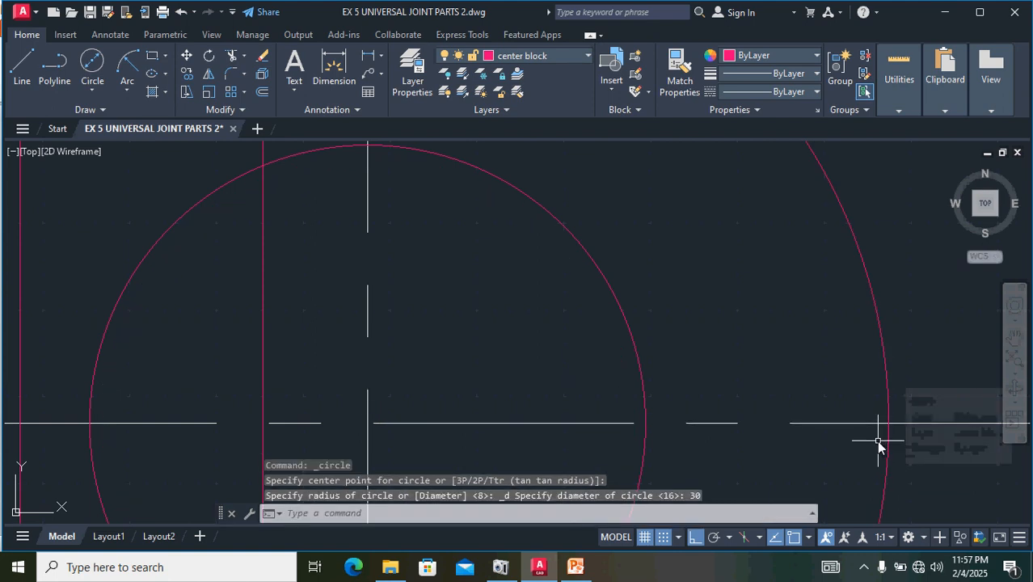
# - Trim the 30 mm circle back to the central block's right outer edge, removing all arcs inside the rectangle
pyautogui.scroll(-4, 878, 447)
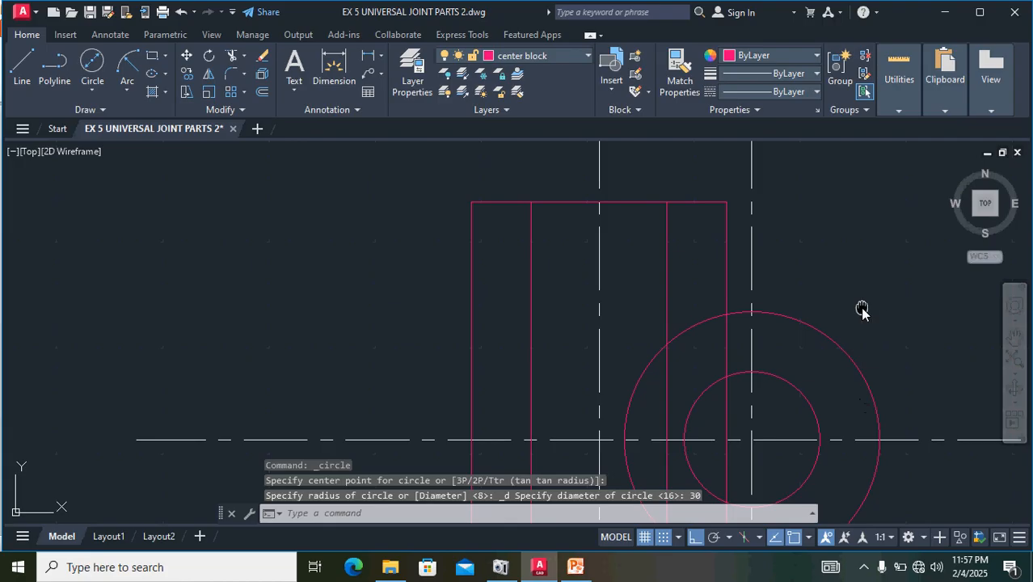
pyautogui.moveTo(863, 310); pyautogui.dragTo(774, 204, button='middle')
pyautogui.scroll(-2, 768, 212)
pyautogui.scroll(2, 684, 259)
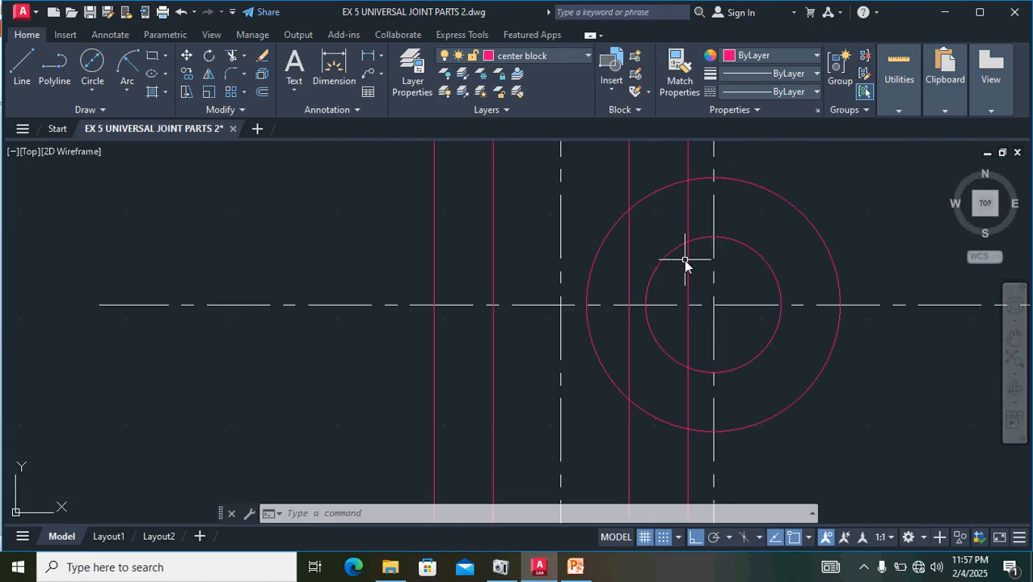
pyautogui.write('tr')
pyautogui.press('Return')
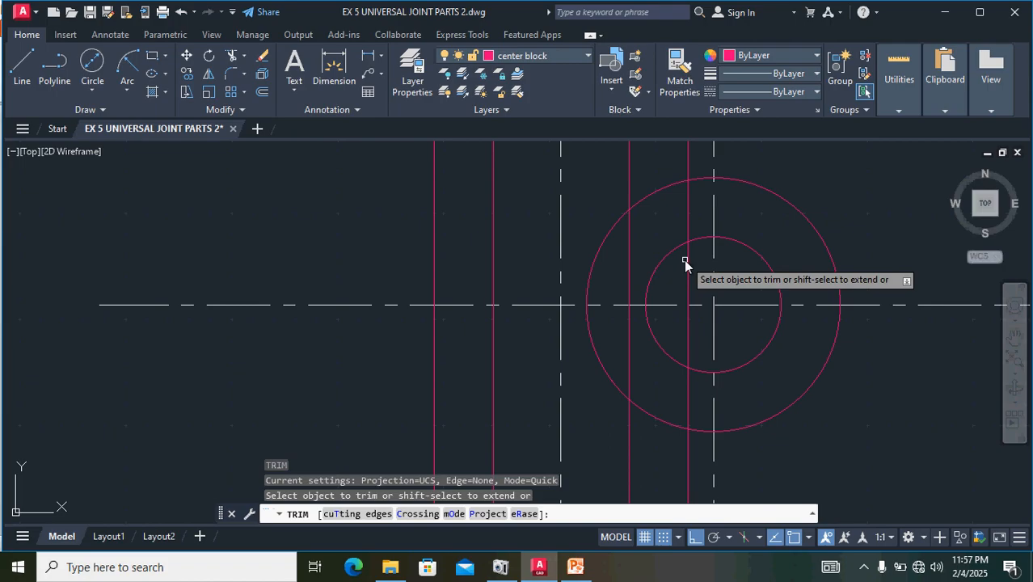
pyautogui.click(591, 270)
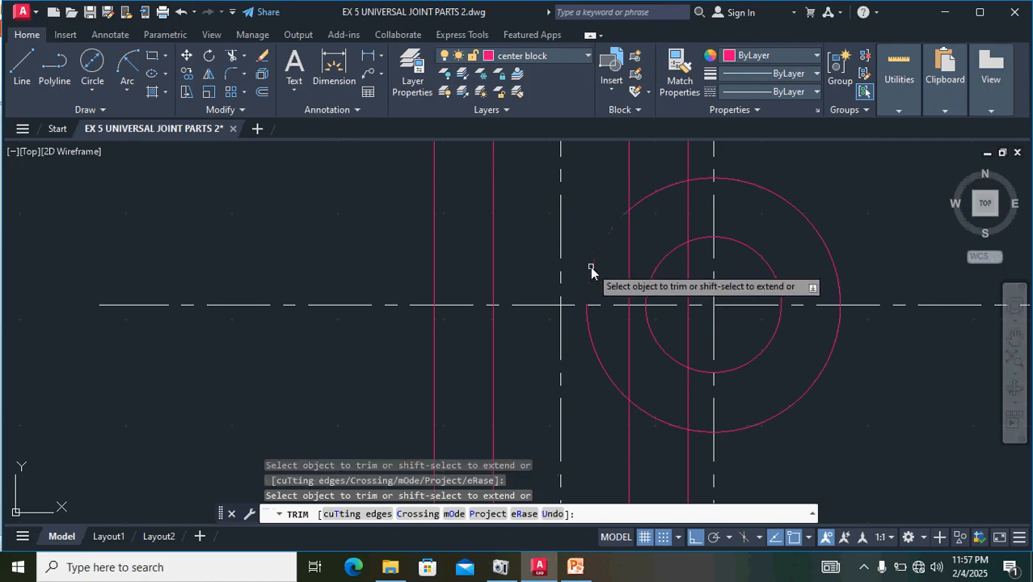
pyautogui.click(588, 308)
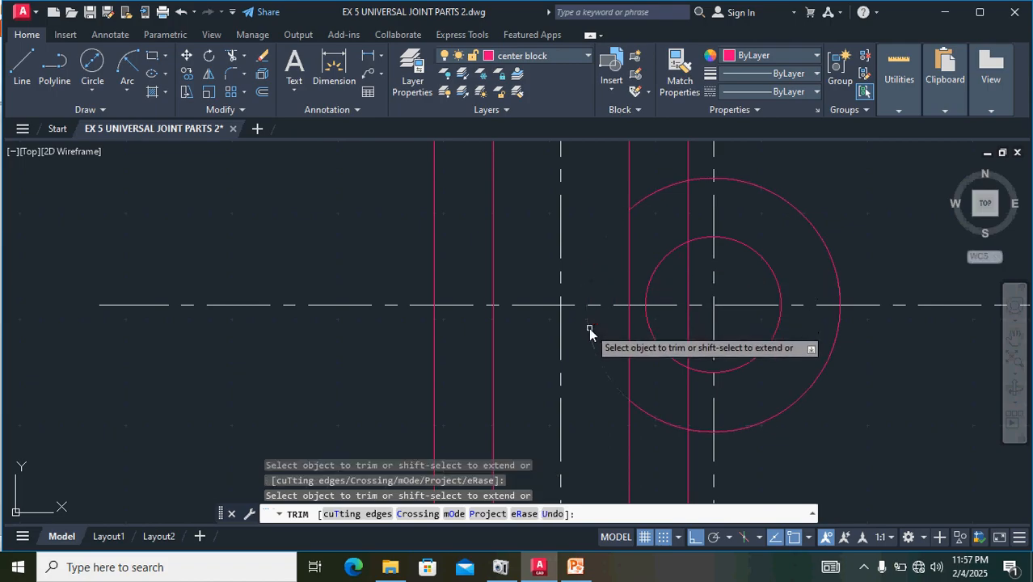
pyautogui.click(645, 199)
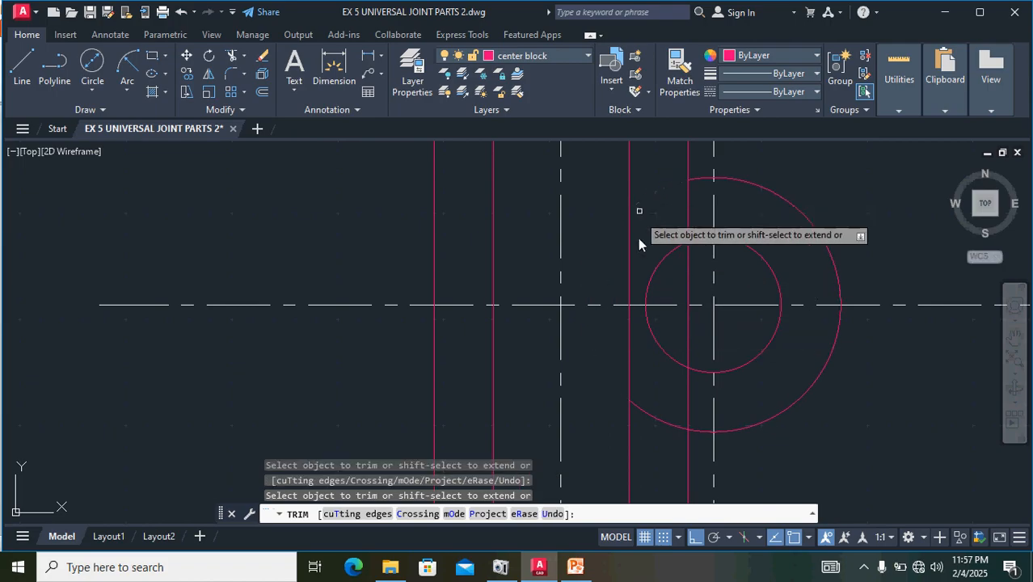
pyautogui.click(641, 409)
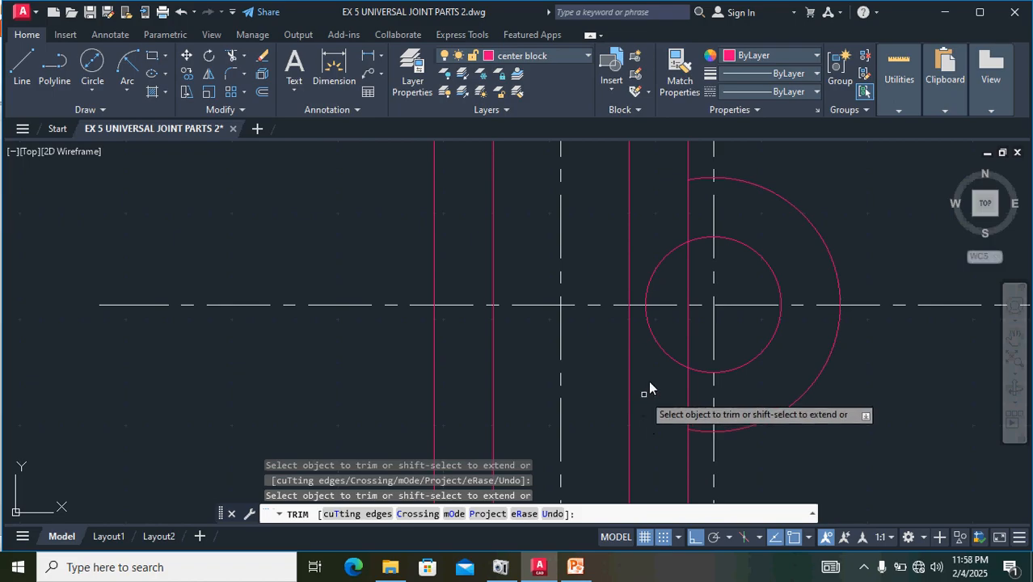
# - Trim away the central block's right edge between the ends of the 30 mm arc, including the part crossing the hole
pyautogui.click(690, 197)
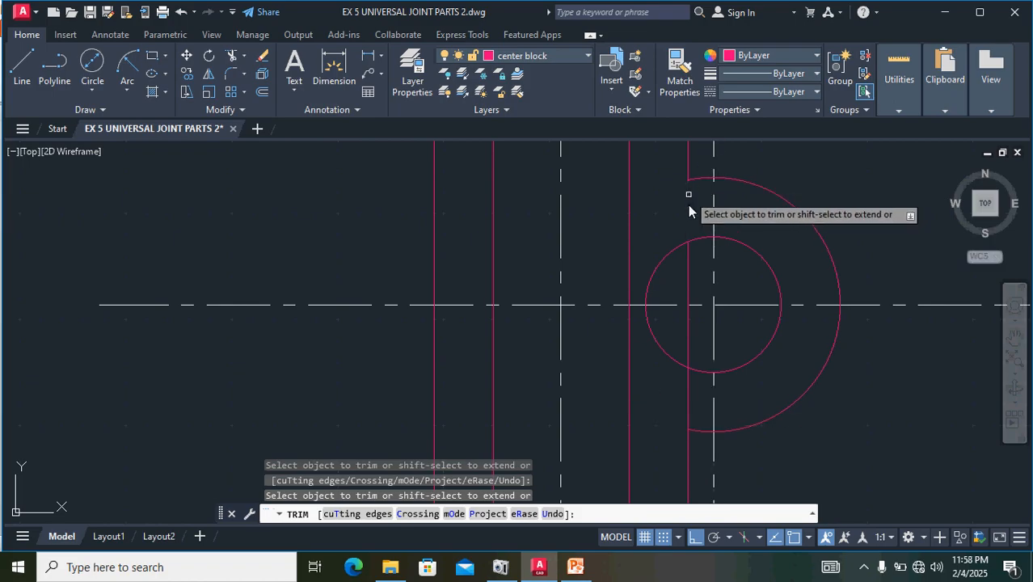
pyautogui.click(686, 256)
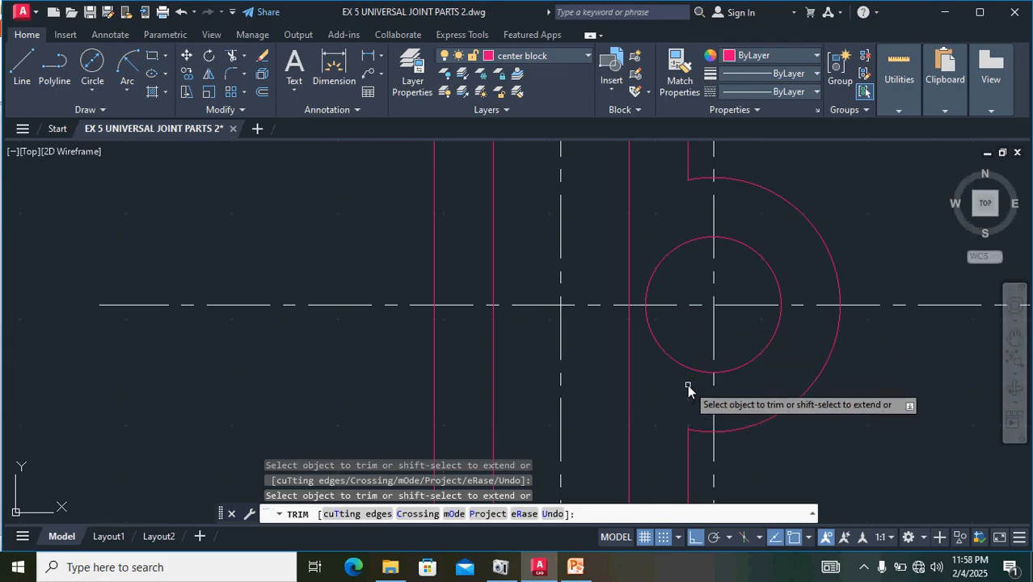
pyautogui.click(687, 387)
pyautogui.scroll(-4, 679, 397)
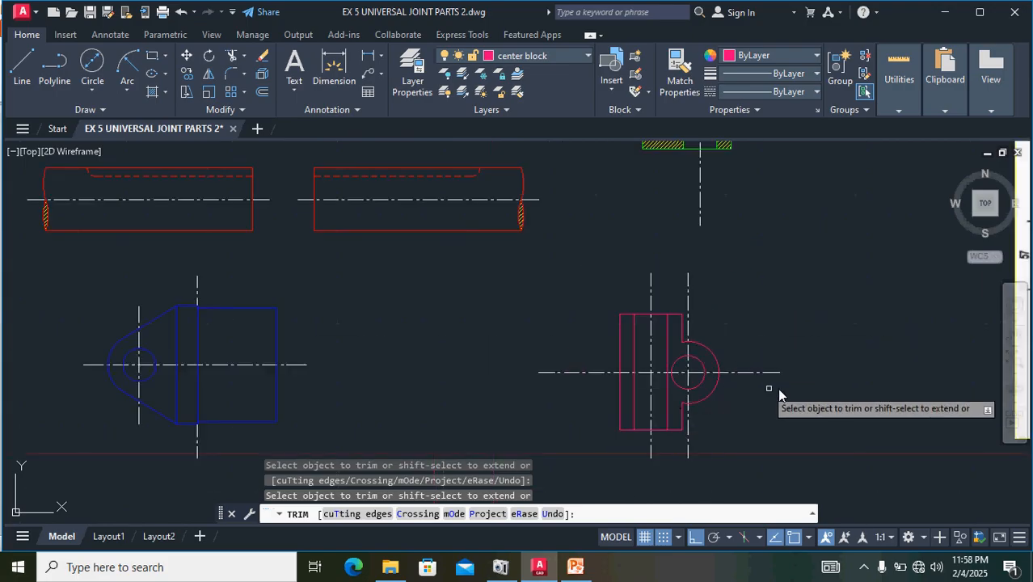
pyautogui.scroll(-3, 652, 348)
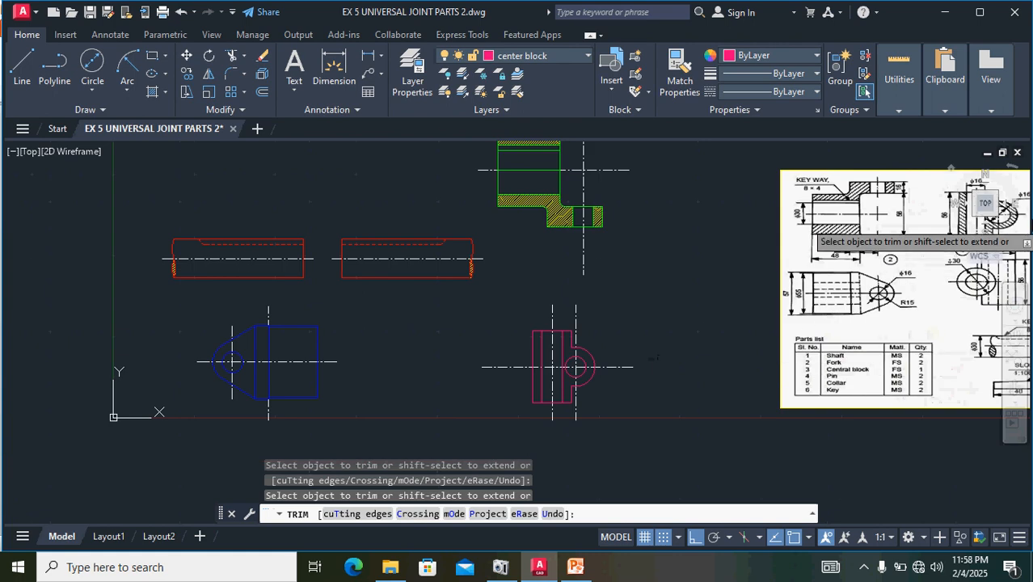
pyautogui.press('Escape')
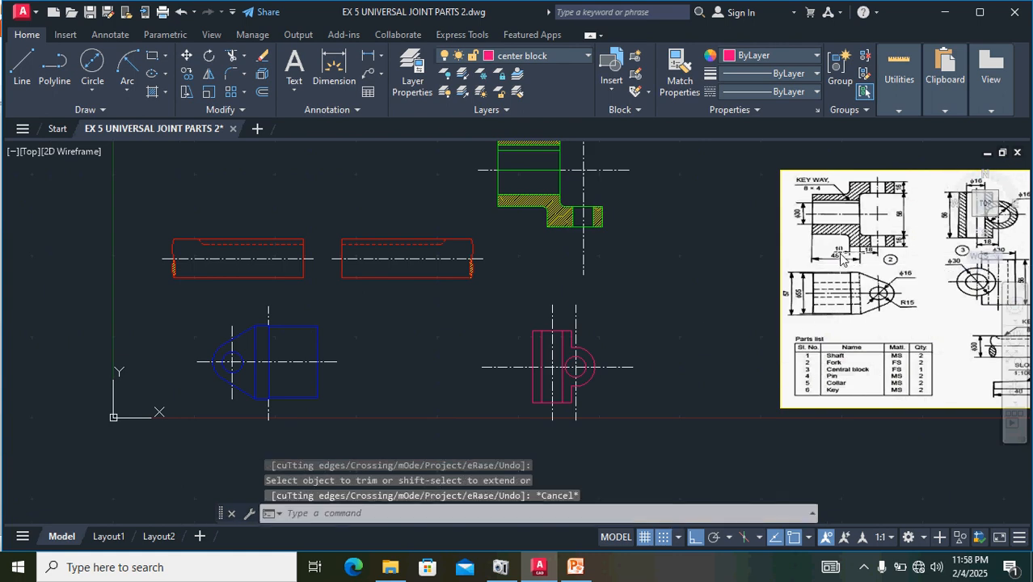
# - Hatch the central block's left wall and its right wall with the rounded boss, above and below the horizontal centre line, leaving both holes unhatched
pyautogui.scroll(2, 817, 218)
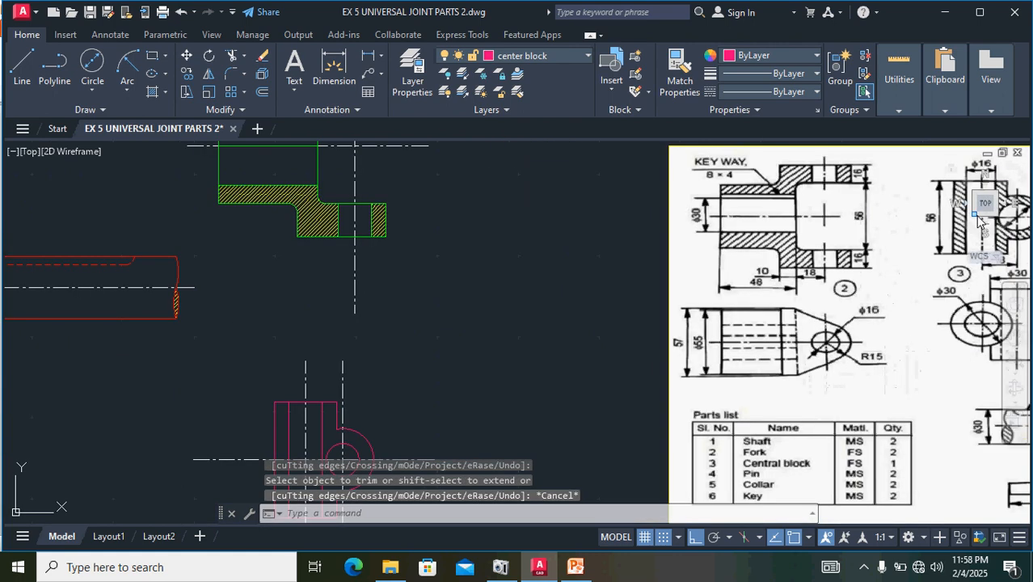
pyautogui.scroll(2, 822, 219)
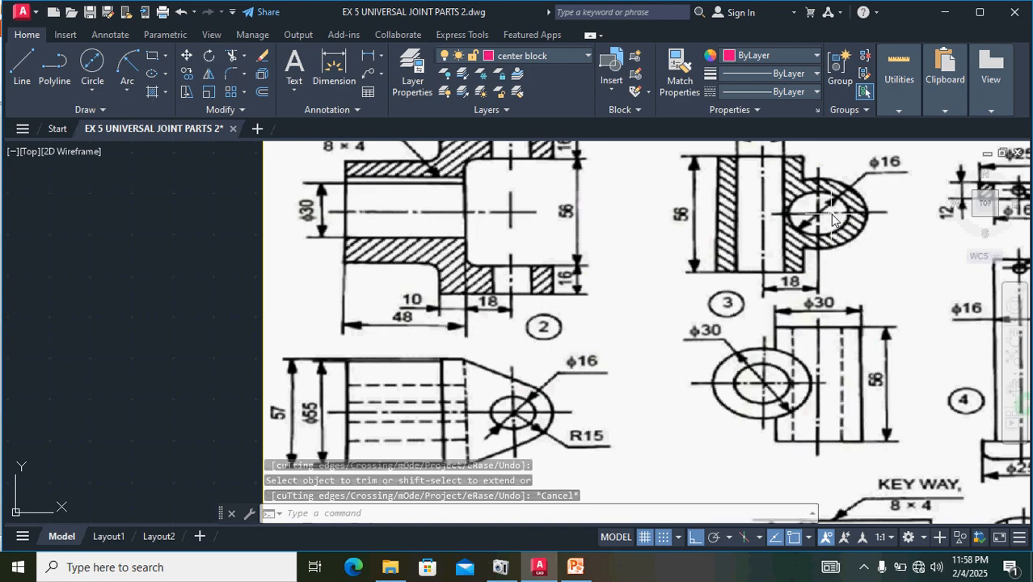
pyautogui.scroll(-2, 833, 212)
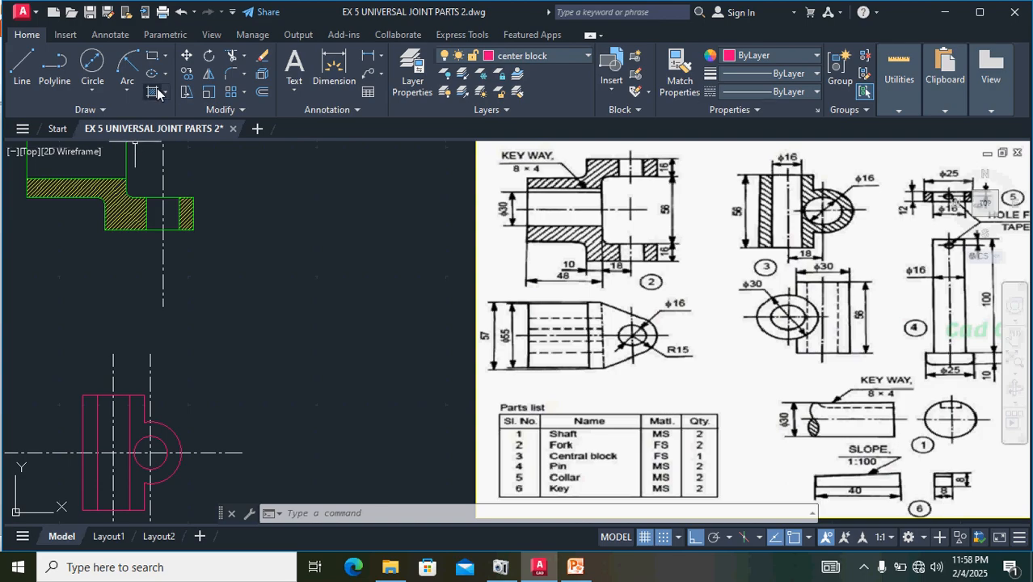
pyautogui.press('Return')
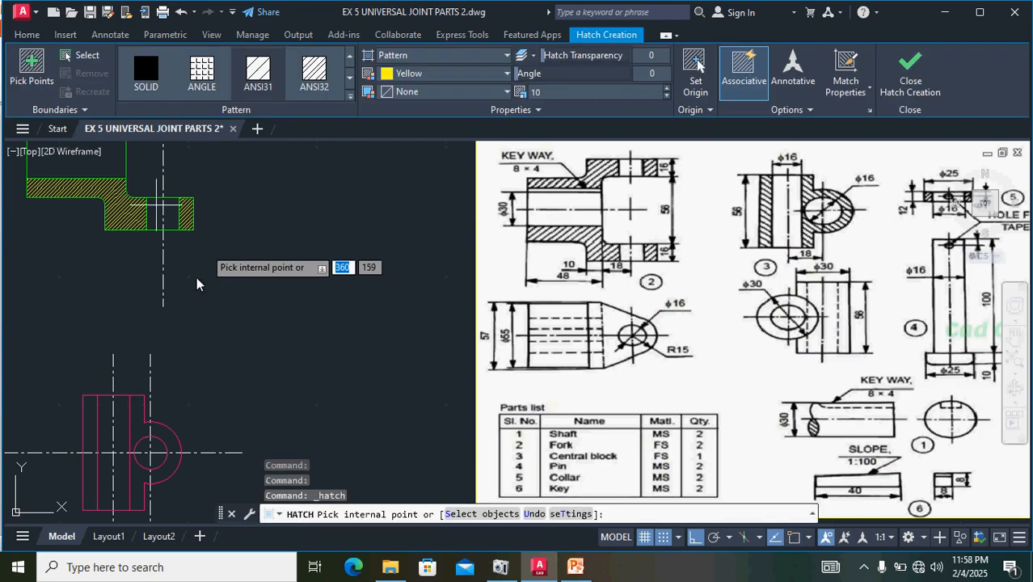
pyautogui.moveTo(210, 355); pyautogui.dragTo(330, 270, button='middle')
pyautogui.scroll(4, 202, 371)
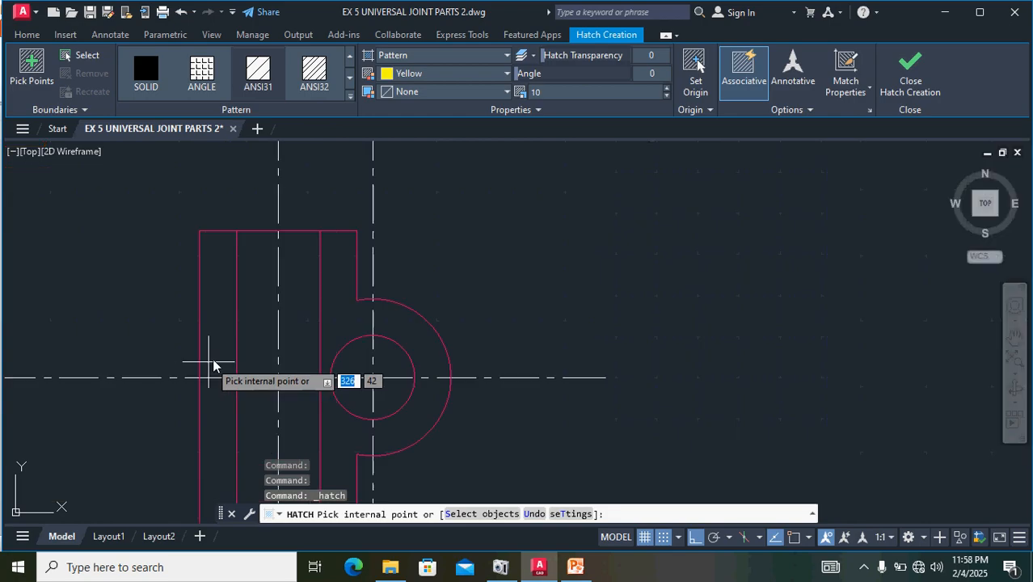
pyautogui.click(223, 323)
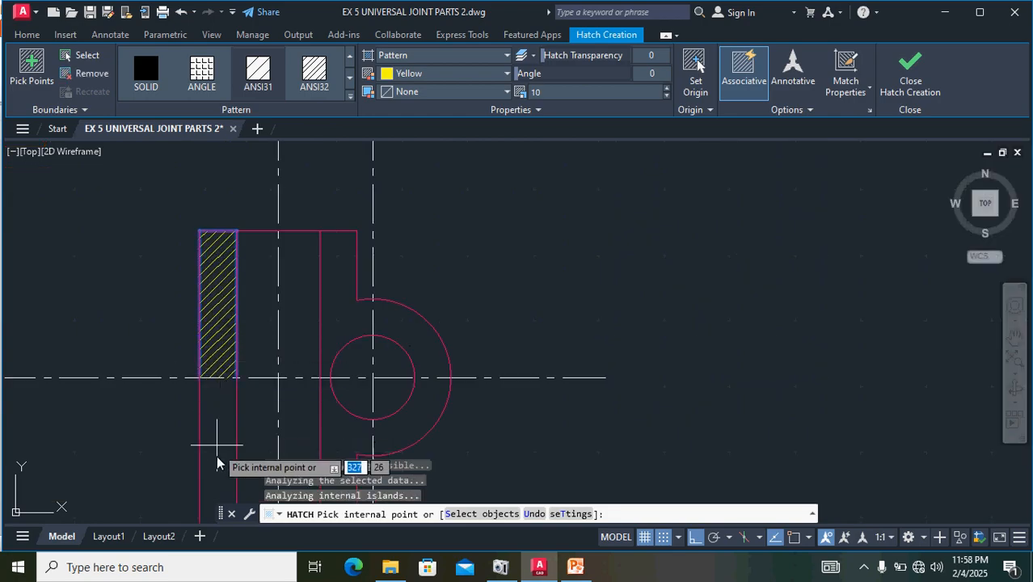
pyautogui.click(221, 436)
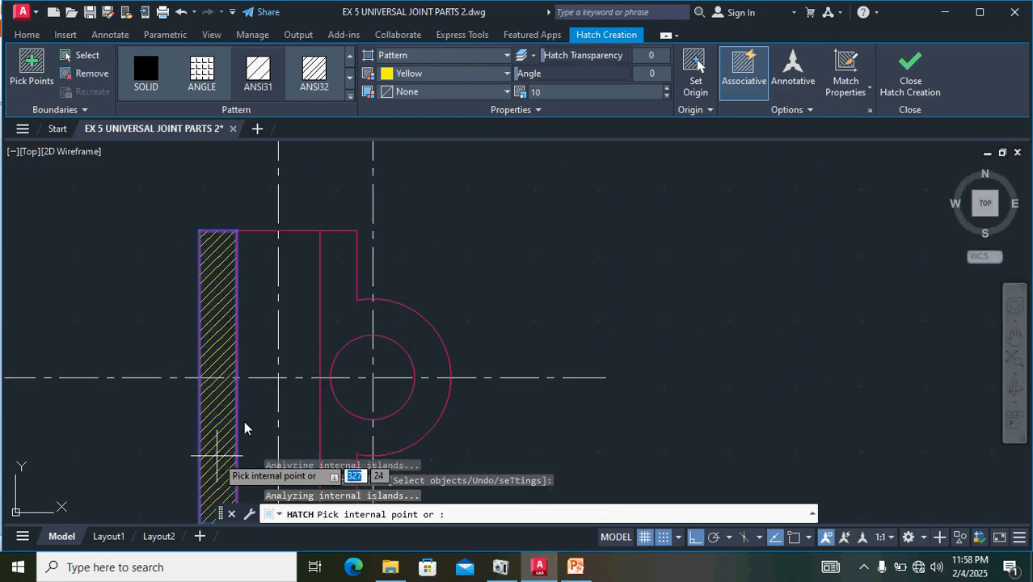
pyautogui.click(338, 293)
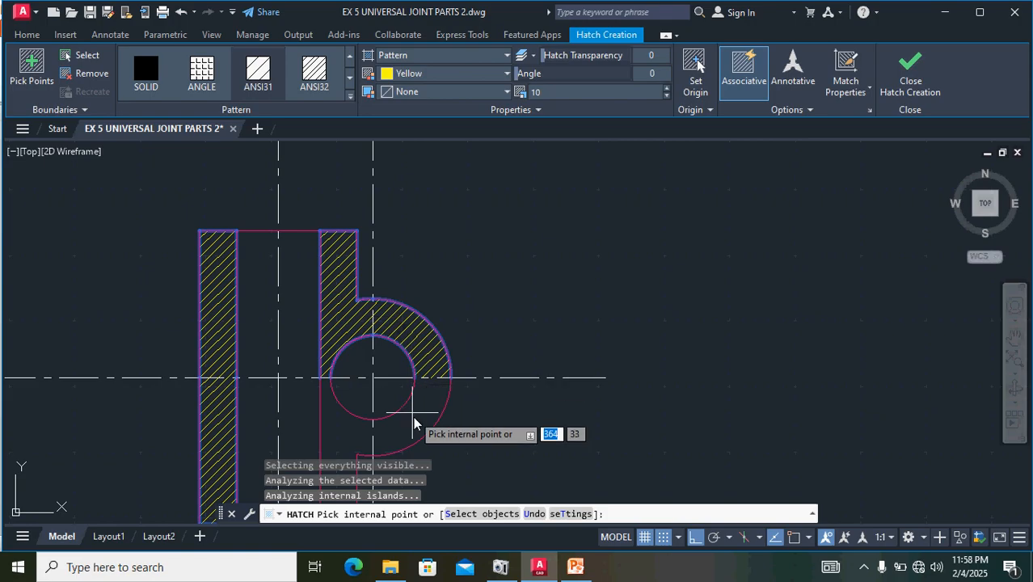
pyautogui.click(417, 424)
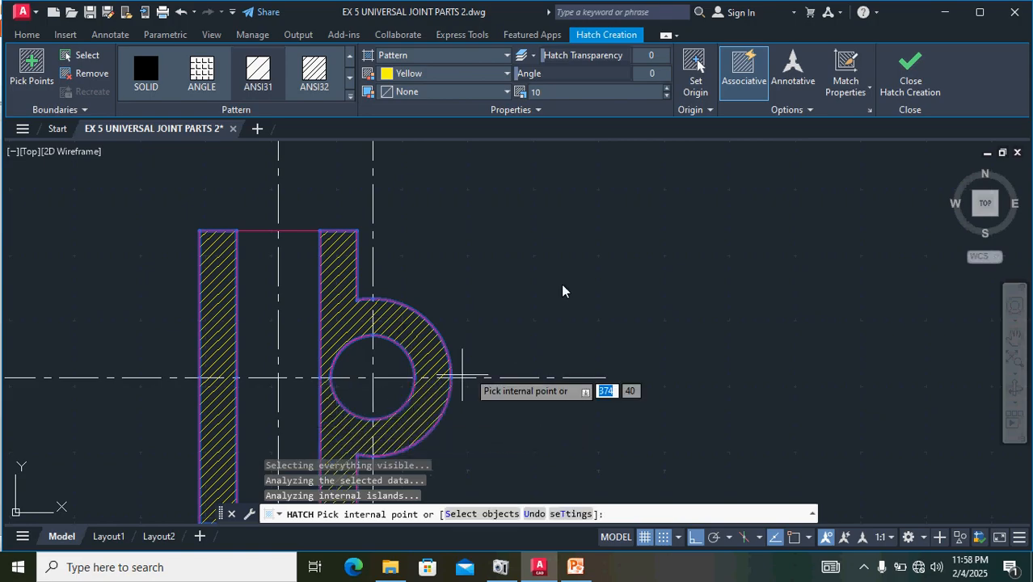
pyautogui.scroll(-4, 744, 233)
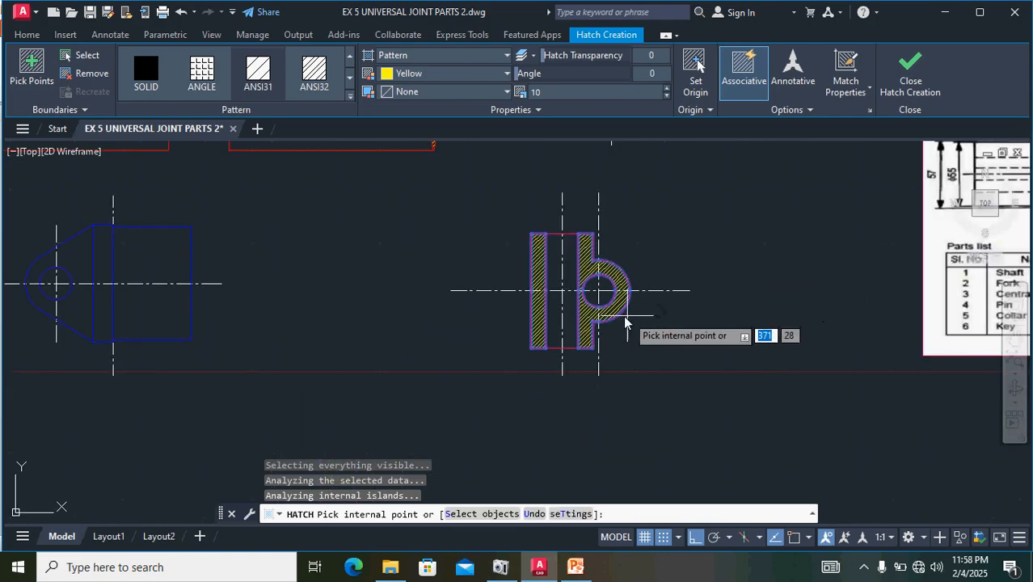
pyautogui.click(912, 63)
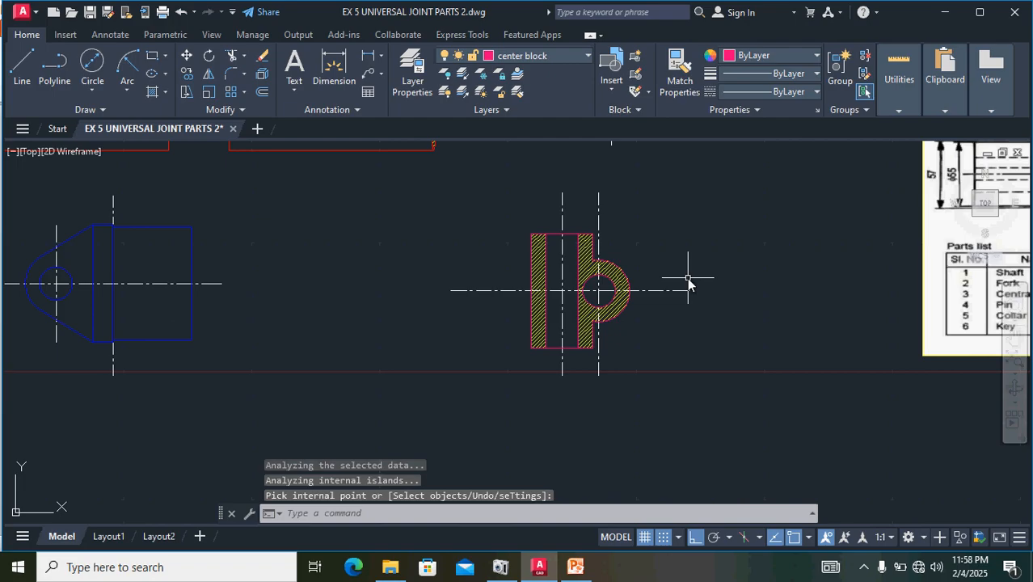
# - Set the current linetype to CENTER and the current object colour to ByBlock for the pin's centre line
pyautogui.moveTo(688, 279)
pyautogui.mouseDown(button='middle')
pyautogui.moveTo(622, 297)
pyautogui.moveTo(420, 273)
pyautogui.mouseUp(button='middle')
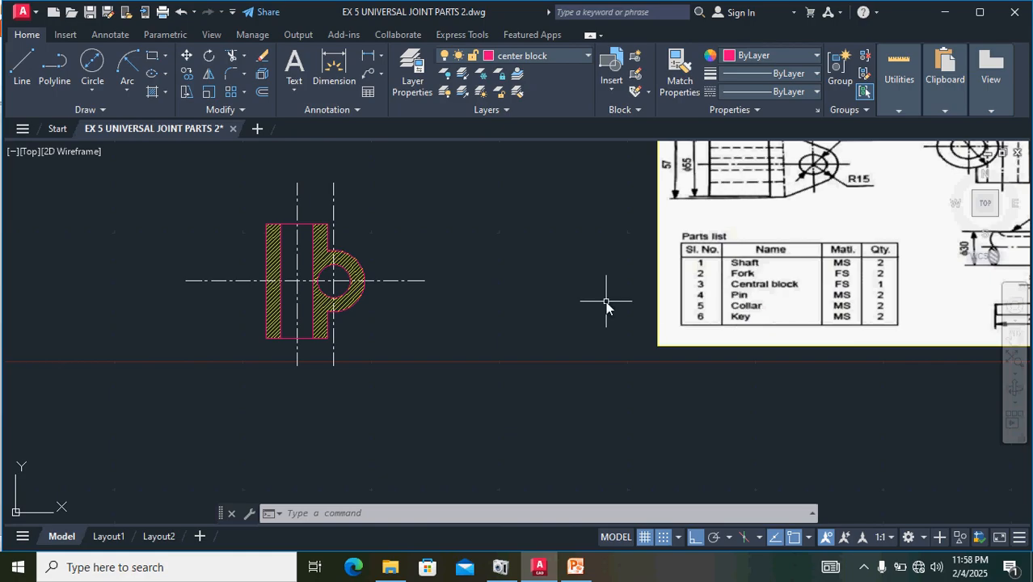
pyautogui.moveTo(507, 285); pyautogui.dragTo(235, 332, button='middle')
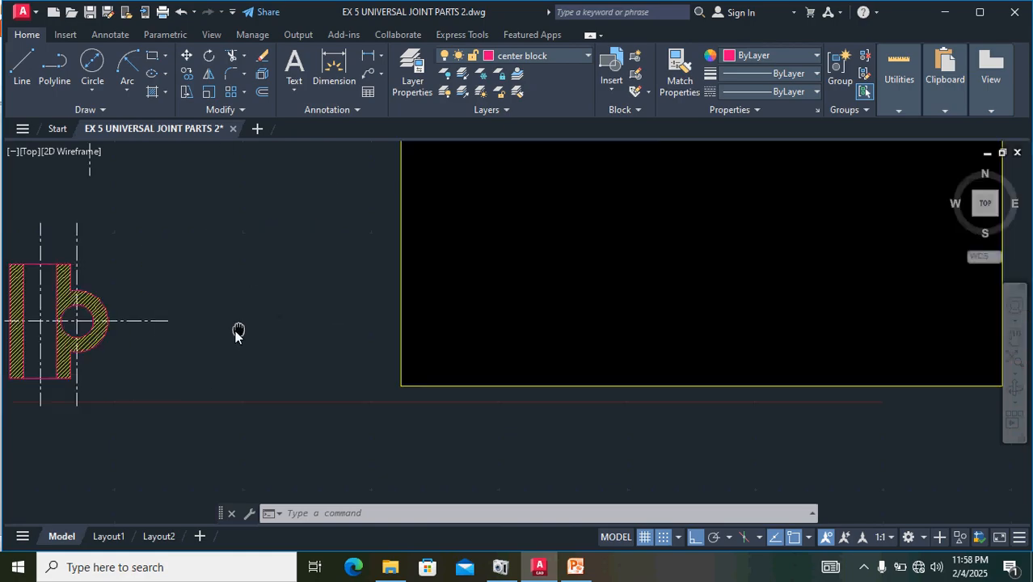
pyautogui.moveTo(711, 279); pyautogui.dragTo(682, 300, button='middle')
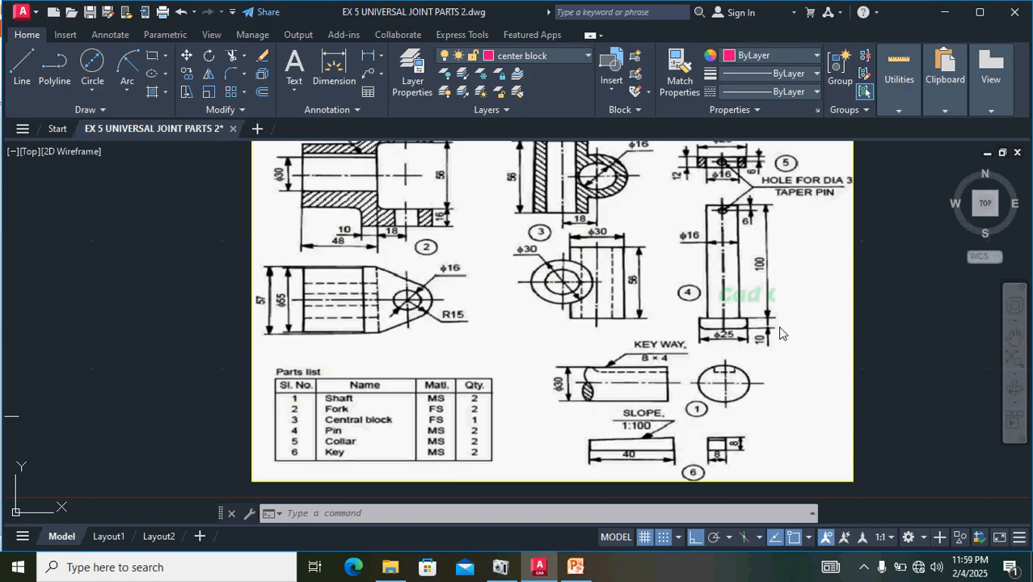
pyautogui.scroll(-2, 630, 331)
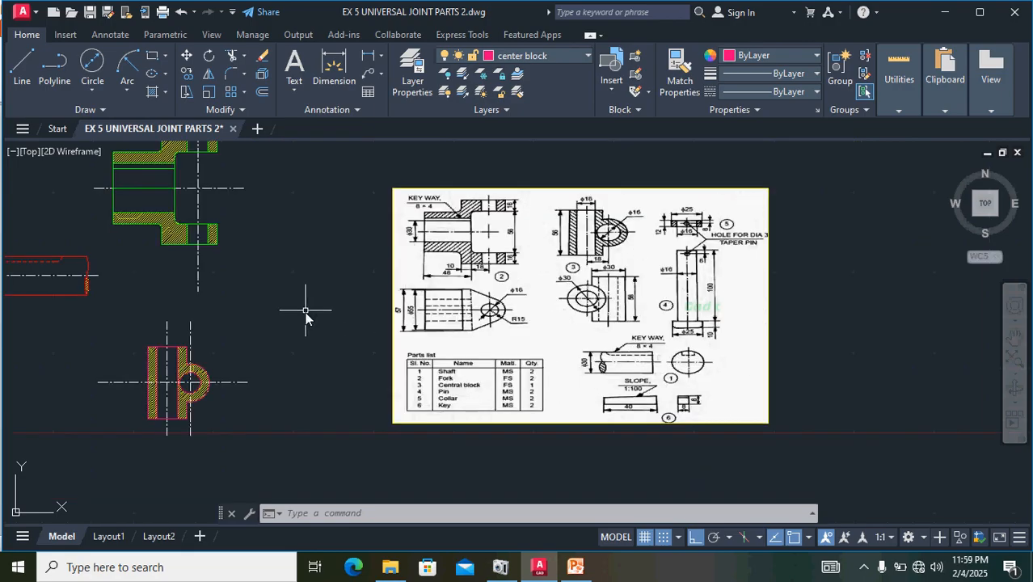
pyautogui.scroll(2, 306, 317)
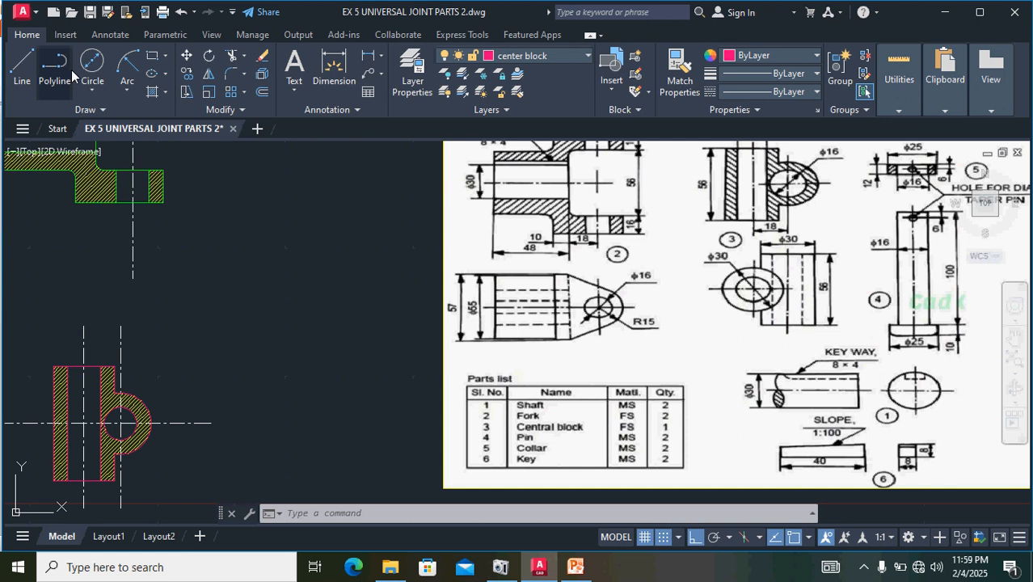
pyautogui.click(790, 93)
pyautogui.click(772, 144)
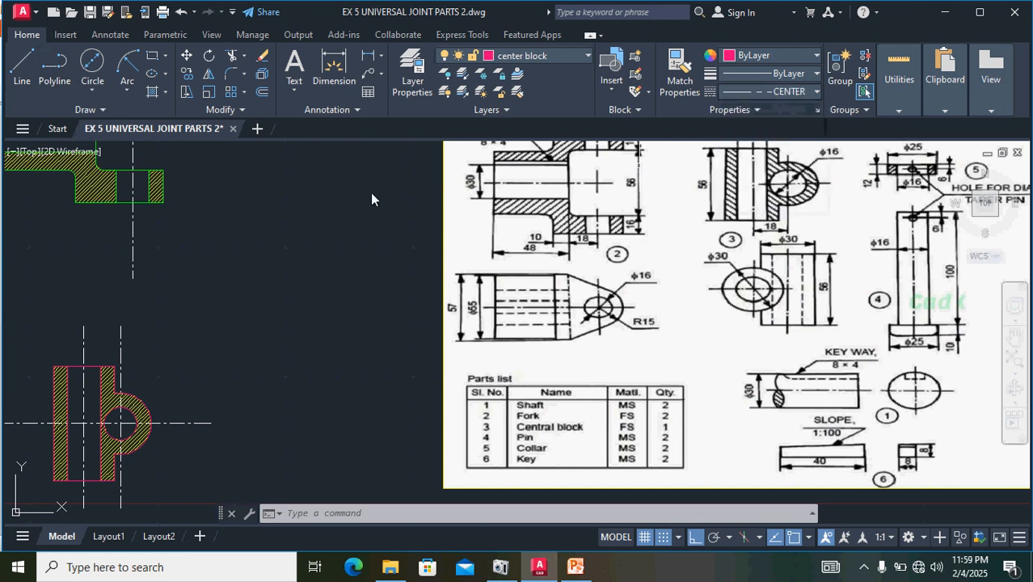
pyautogui.click(293, 218)
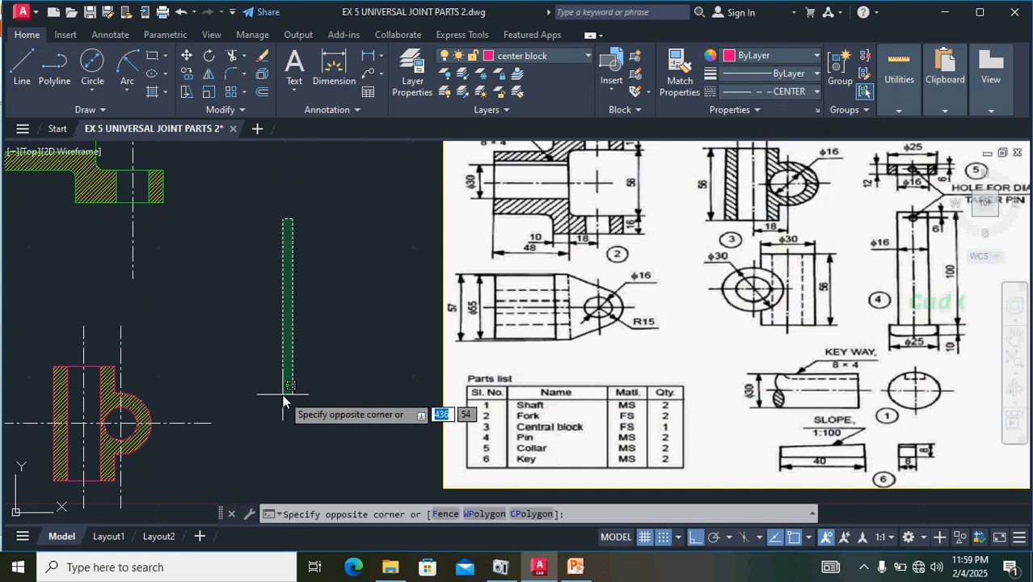
pyautogui.click(312, 283)
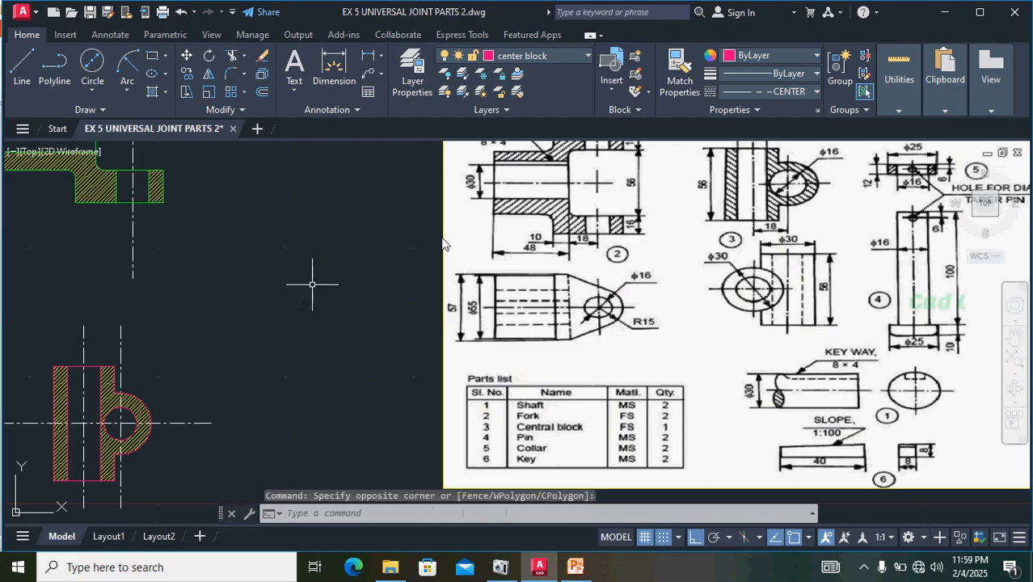
pyautogui.click(22, 72)
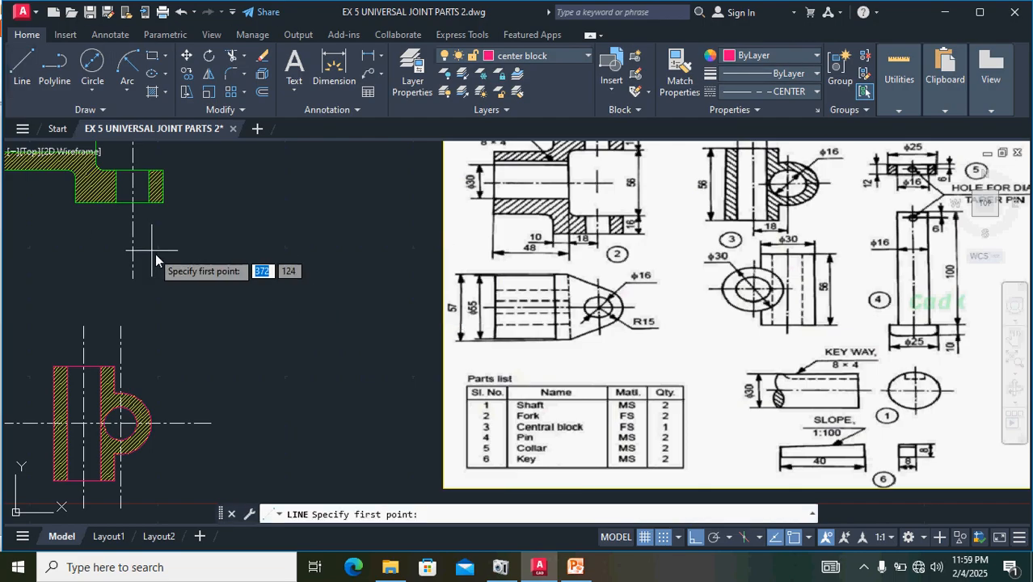
pyautogui.click(756, 56)
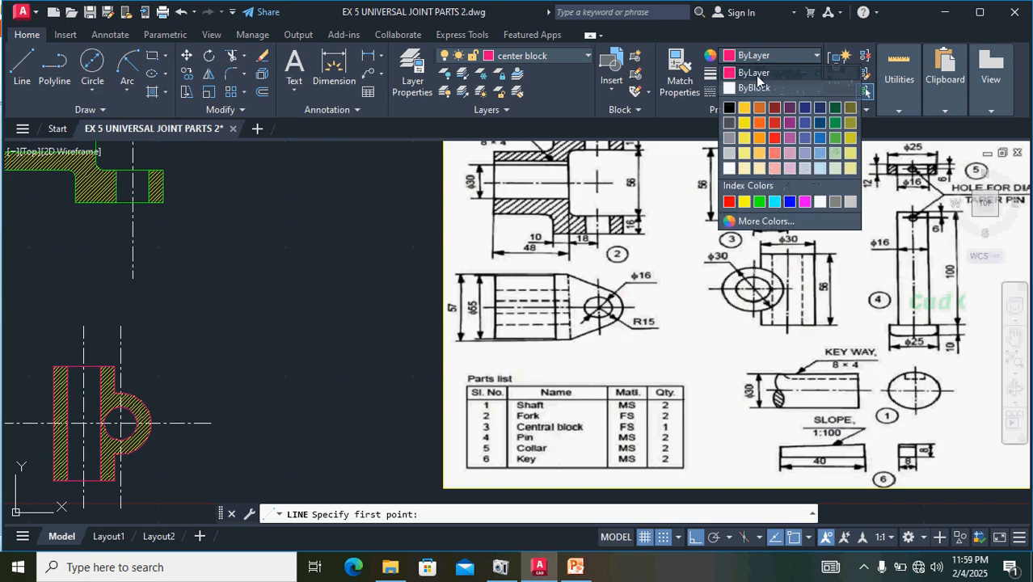
pyautogui.click(754, 87)
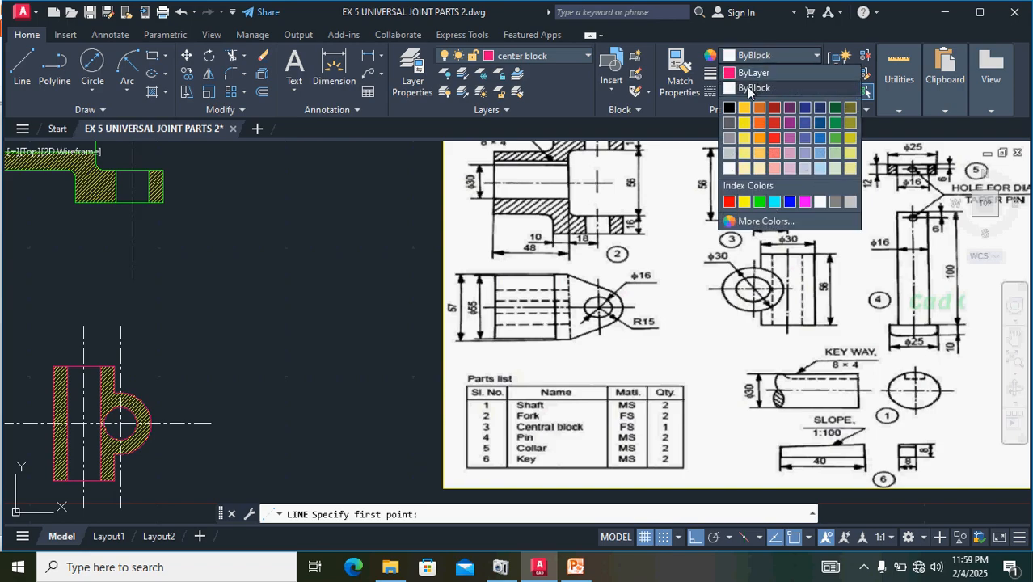
pyautogui.click(23, 63)
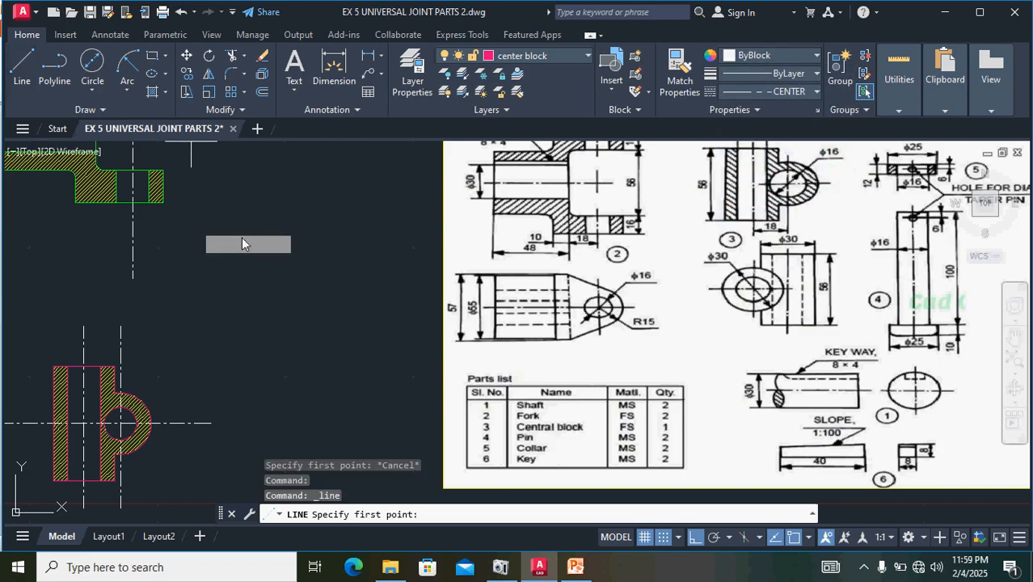
pyautogui.click(308, 211)
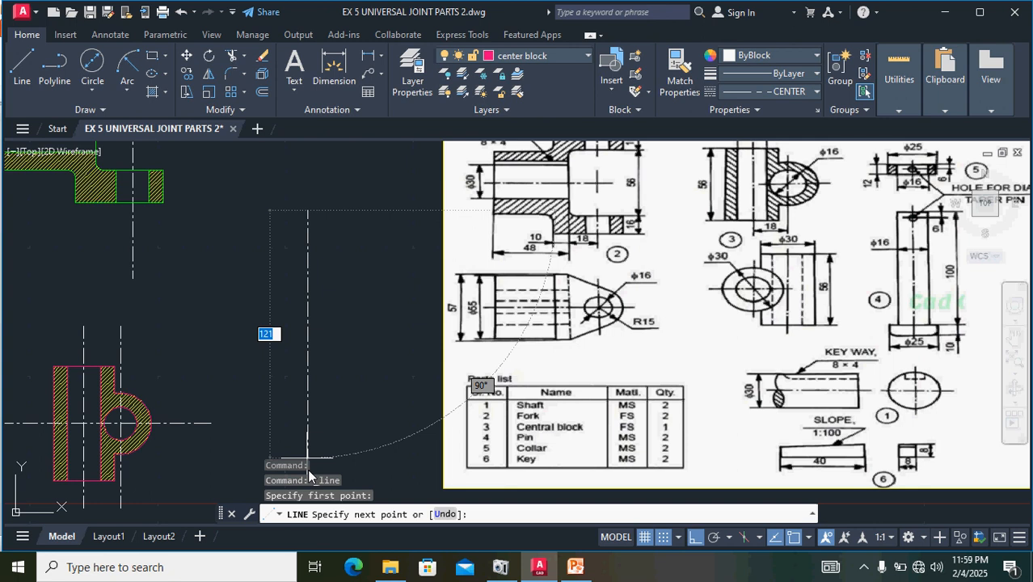
pyautogui.press('Return')
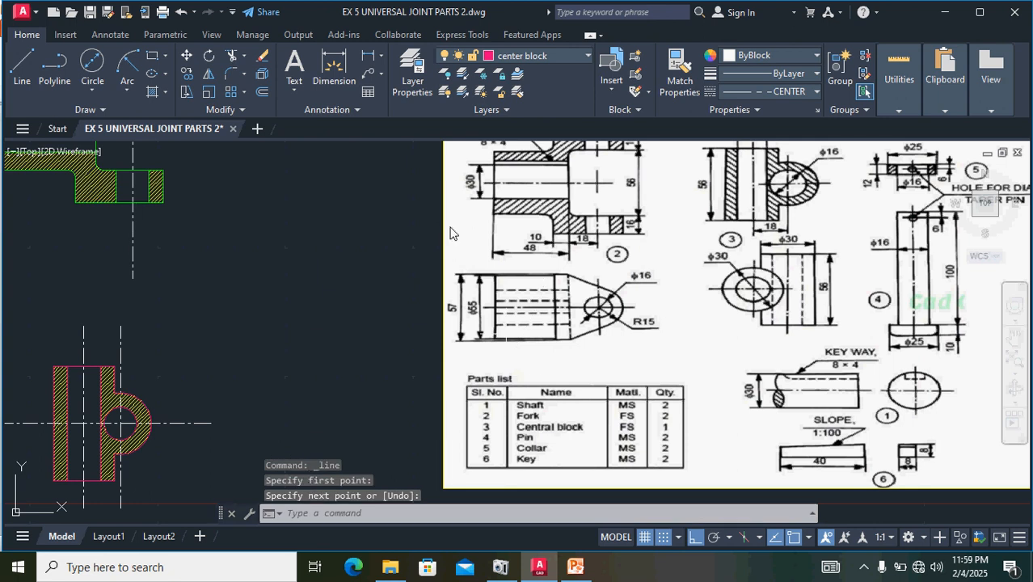
# - Draw a vertical centre line about 122 mm long for the pin, in the empty space between the central block and the reference image
pyautogui.click(22, 65)
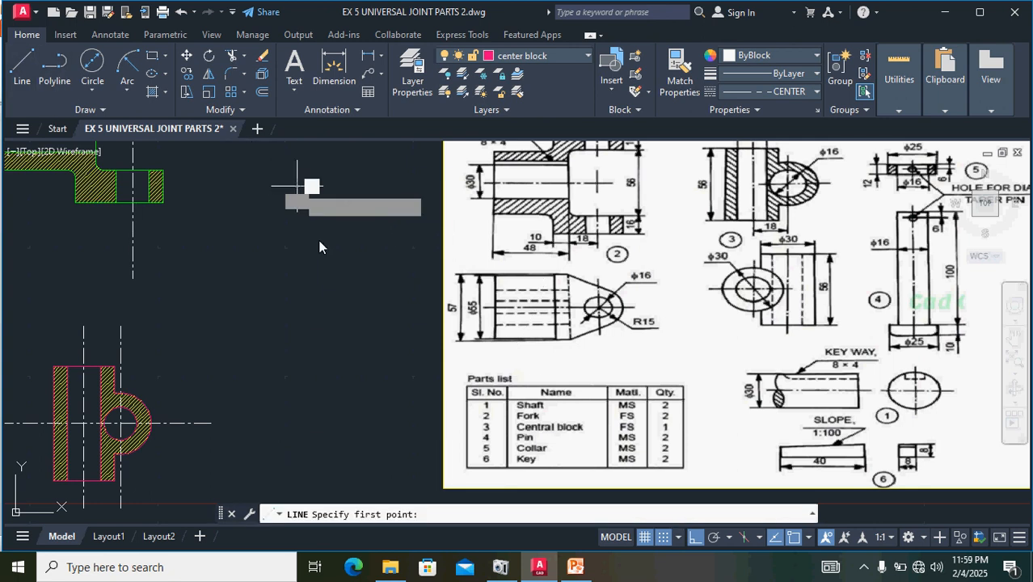
pyautogui.click(296, 186)
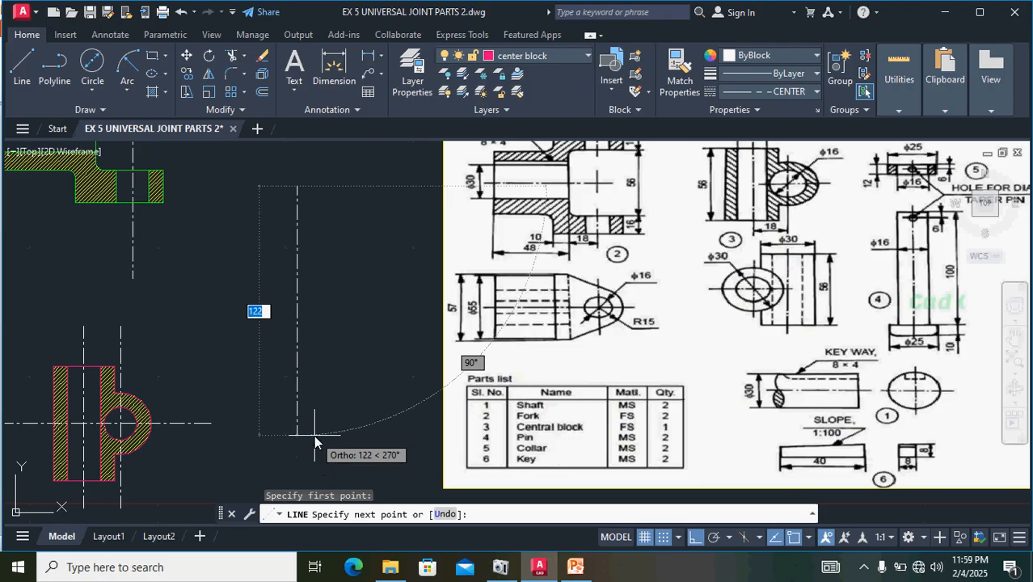
pyautogui.click(314, 435)
pyautogui.press('Return')
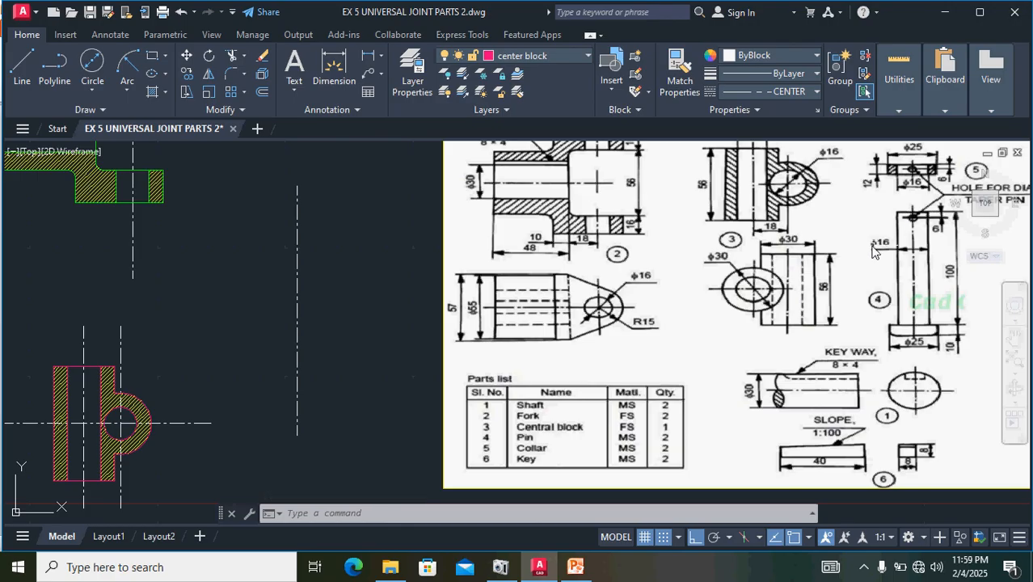
# - Make the Pin layer current and set the object colour to ByLayer
pyautogui.click(516, 56)
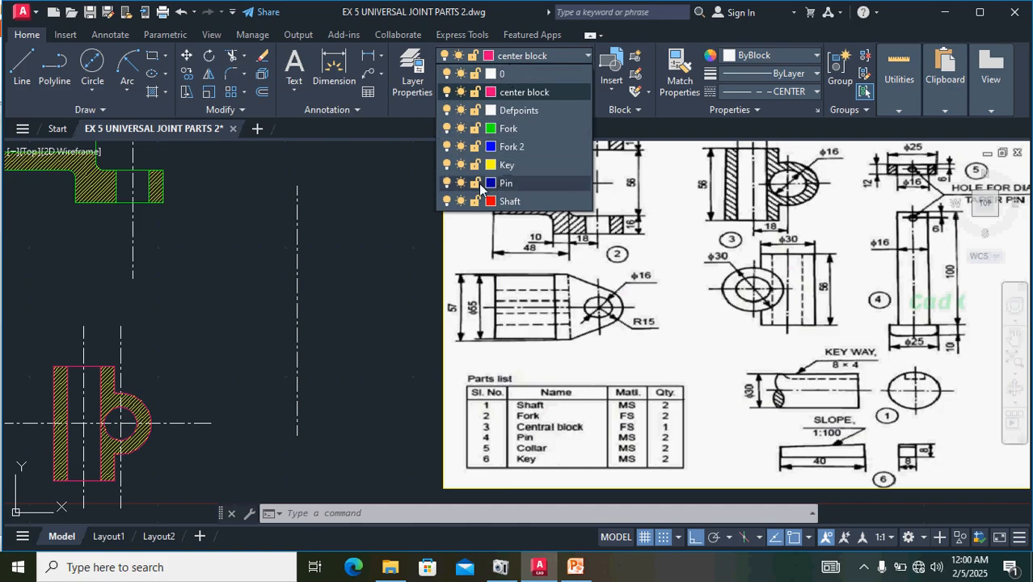
pyautogui.click(507, 183)
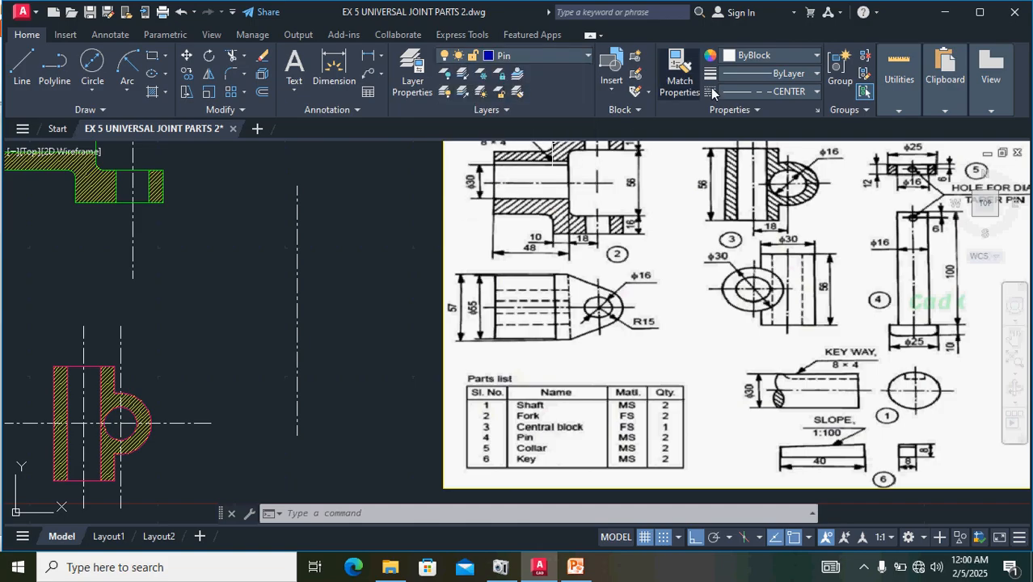
pyautogui.click(745, 56)
pyautogui.click(756, 76)
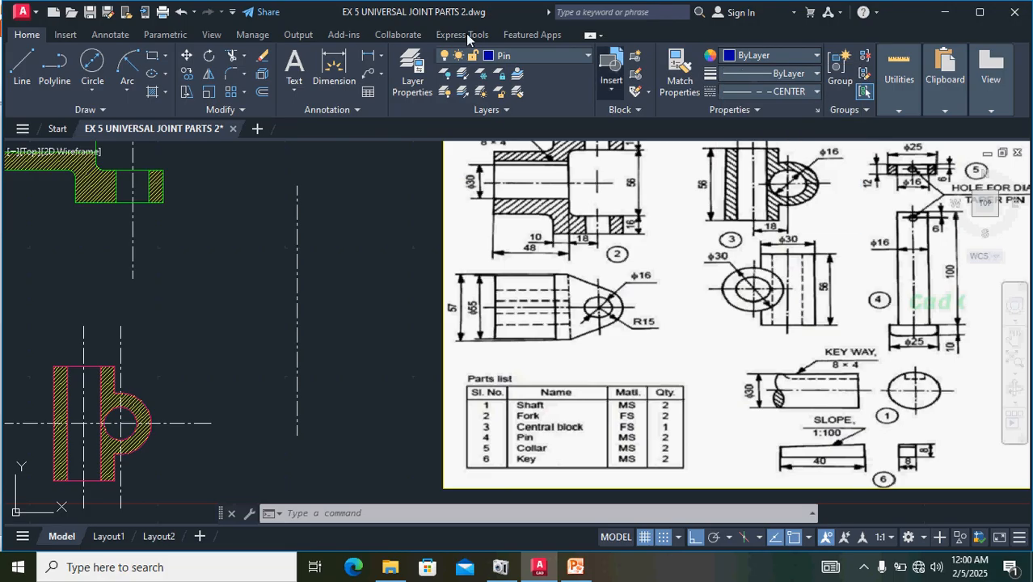
# - Draw an 8 mm horizontal line to the right from the upper end of the pin's vertical centre line
pyautogui.click(22, 66)
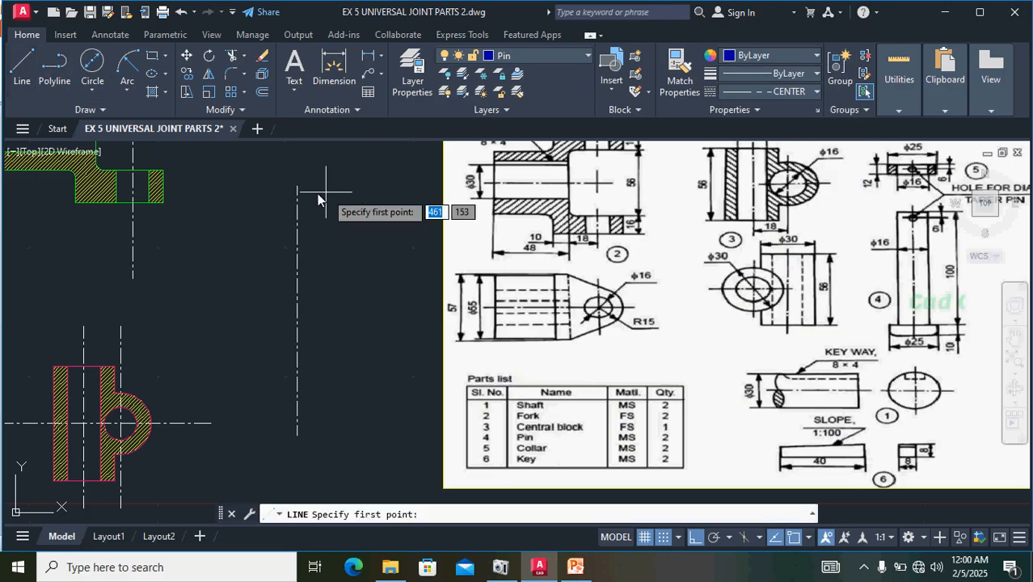
pyautogui.click(297, 187)
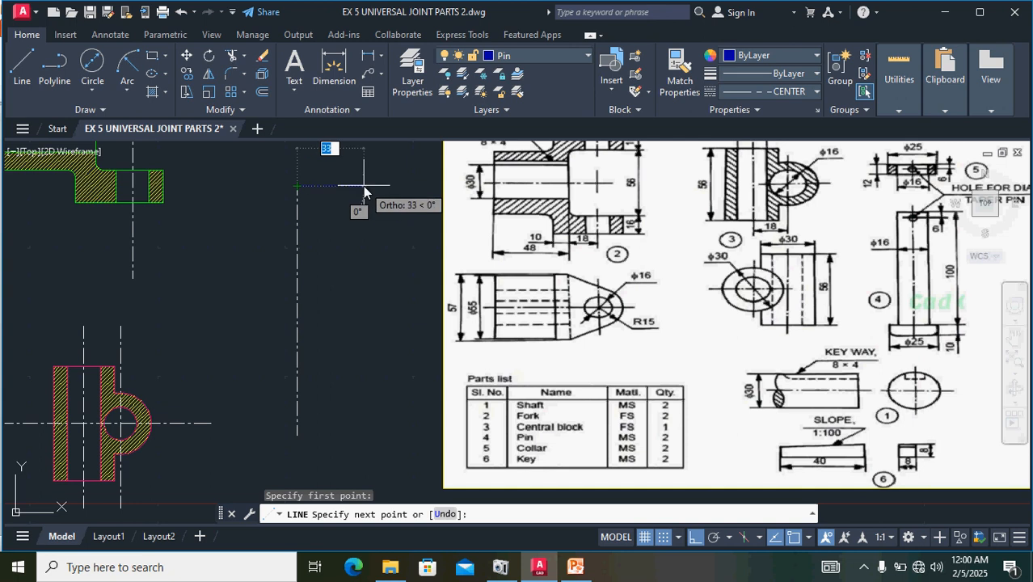
pyautogui.write('8')
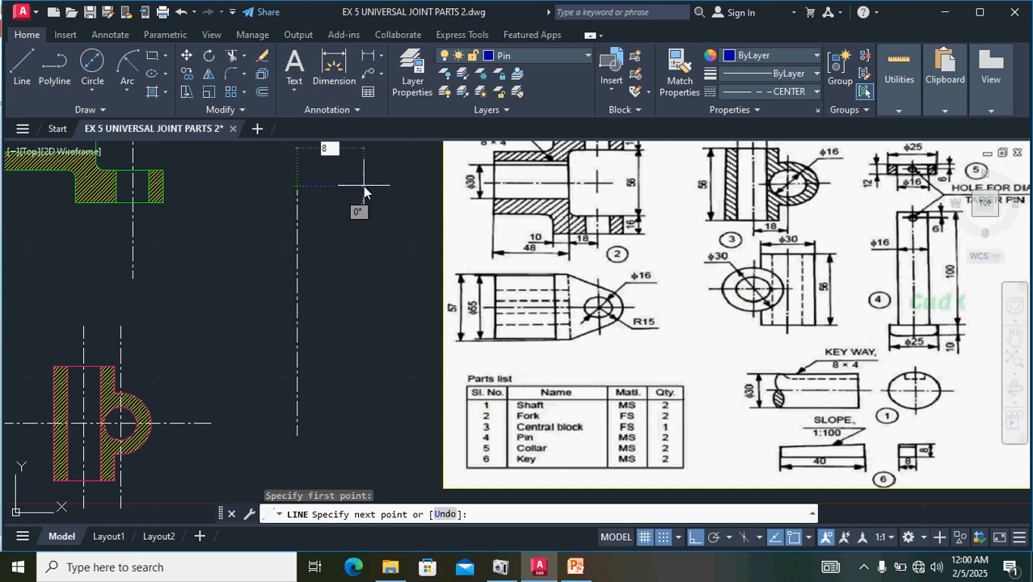
pyautogui.press('Return')
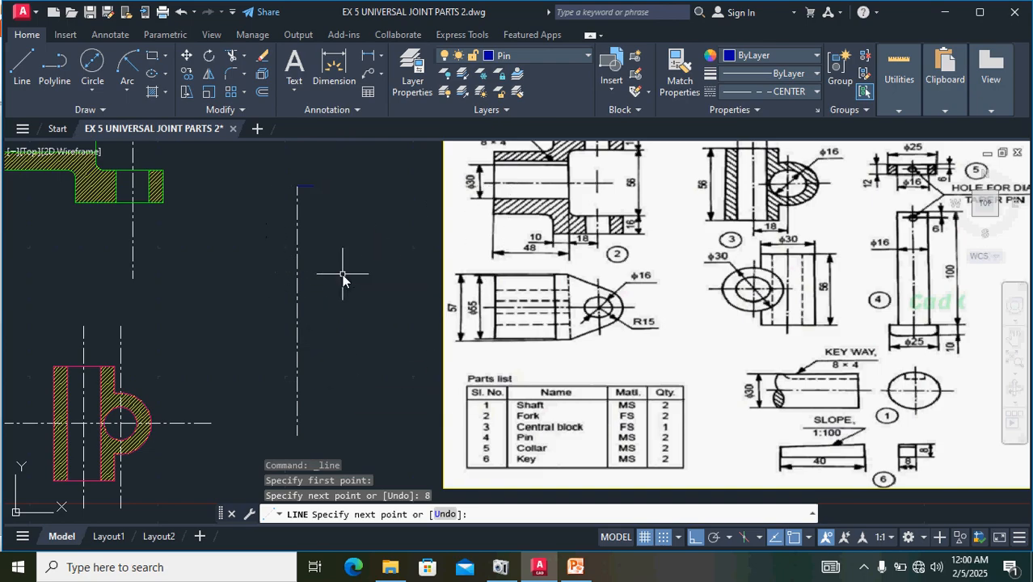
# - Undo the 8 mm line at the pin's upper end and set the current linetype to ByLayer
pyautogui.press('Escape')
pyautogui.hotkey('ctrl', 'z')
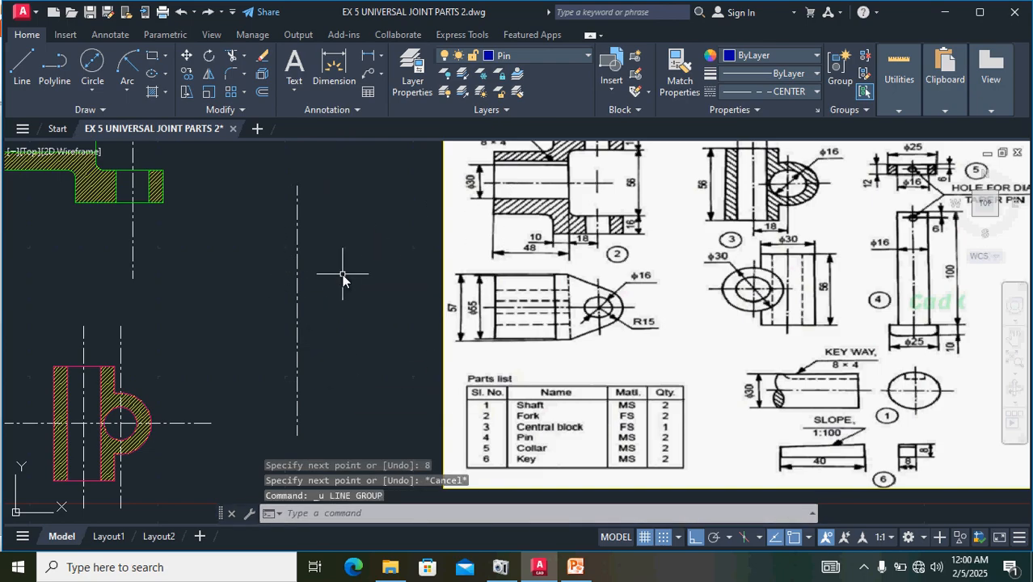
pyautogui.click(768, 92)
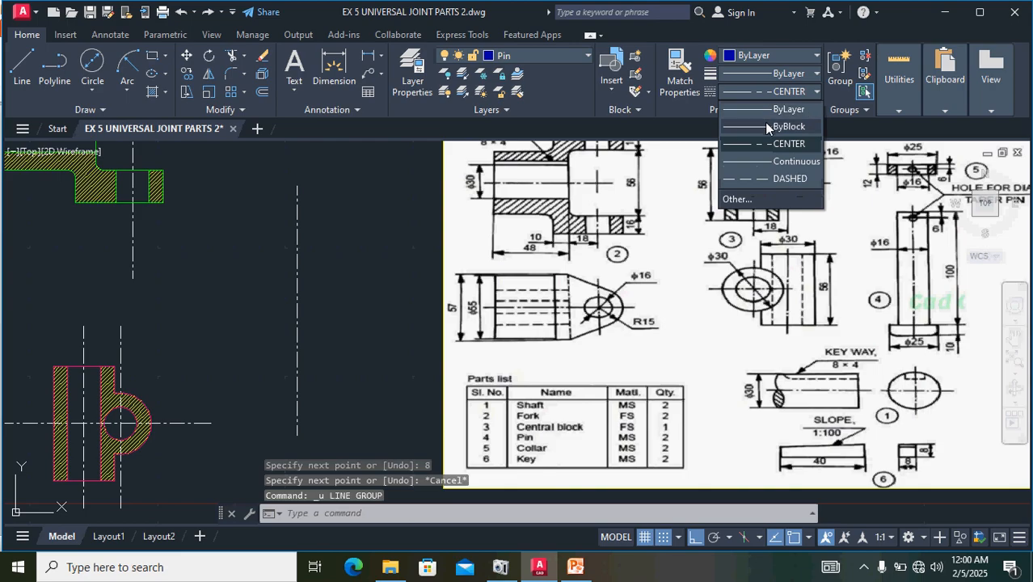
pyautogui.click(770, 108)
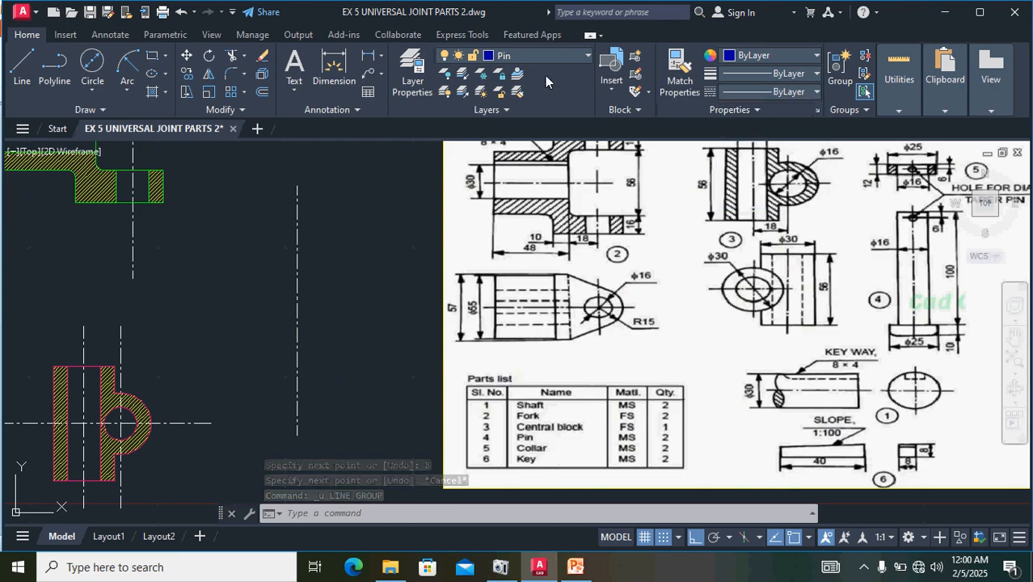
# - From the upper end of the pin's centre line, draw a line 8 mm to the right and 100 mm down
pyautogui.click(29, 62)
pyautogui.click(297, 186)
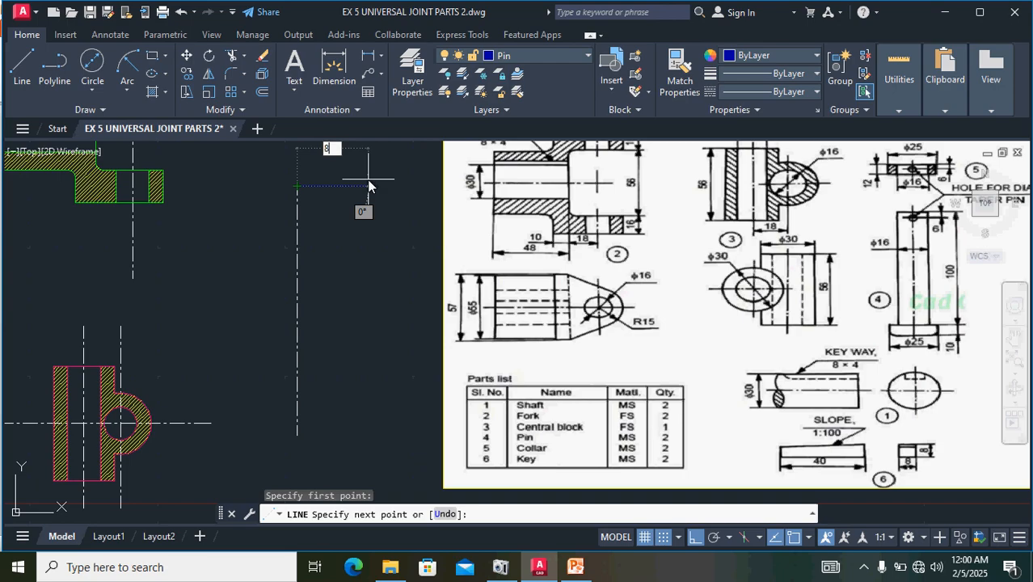
pyautogui.write('8')
pyautogui.press('Return')
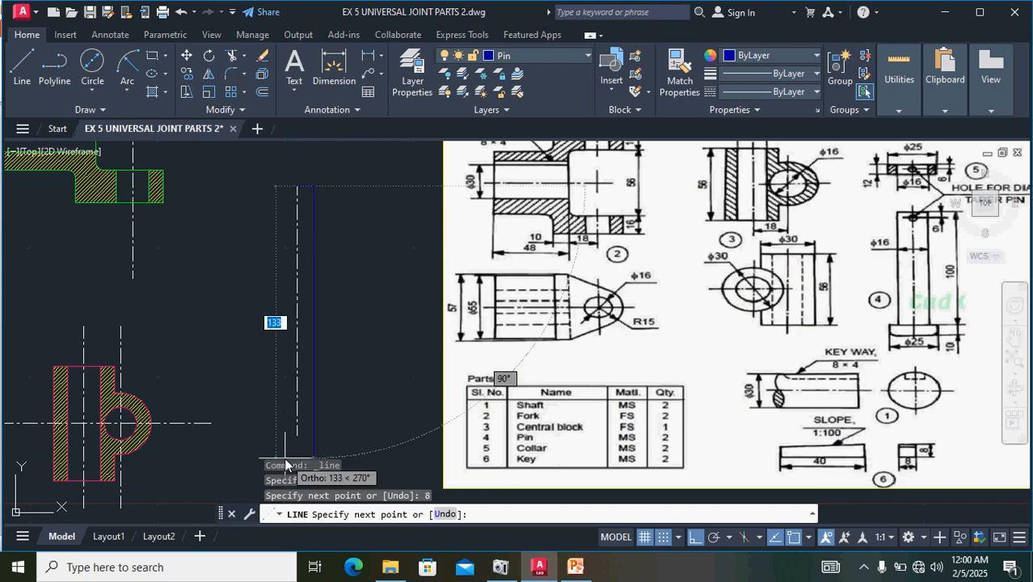
pyautogui.write('10')
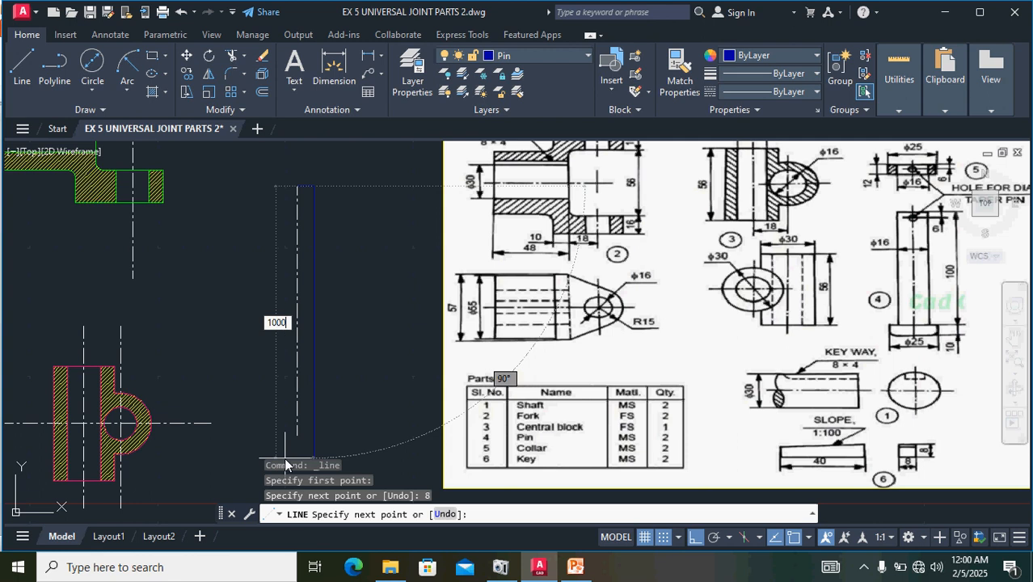
pyautogui.write('0')
pyautogui.press('Return')
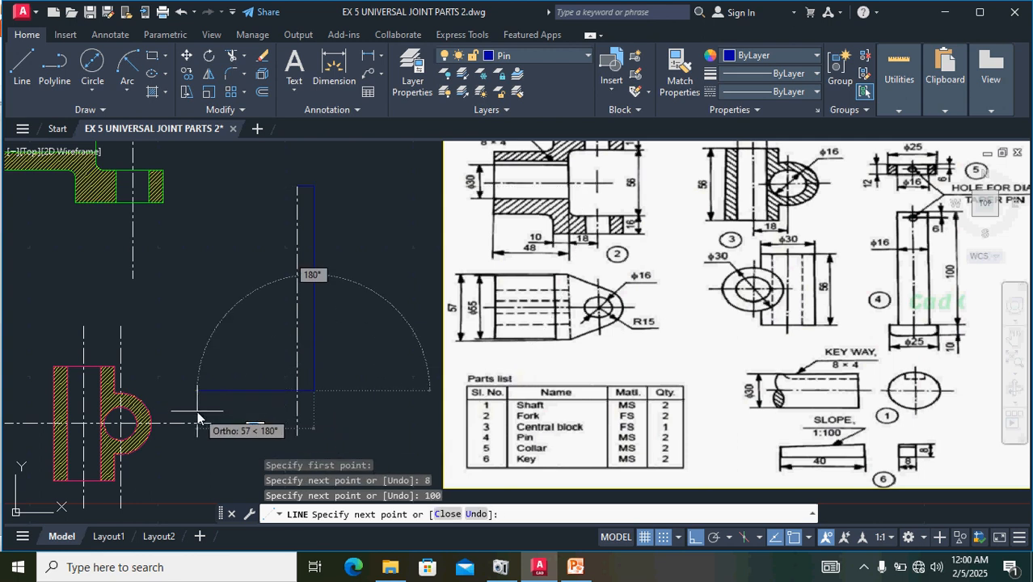
# - Complete the pin's shank outline with segments 16 mm to the left, 100 mm up and 8 mm back to the centre line
pyautogui.write('1')
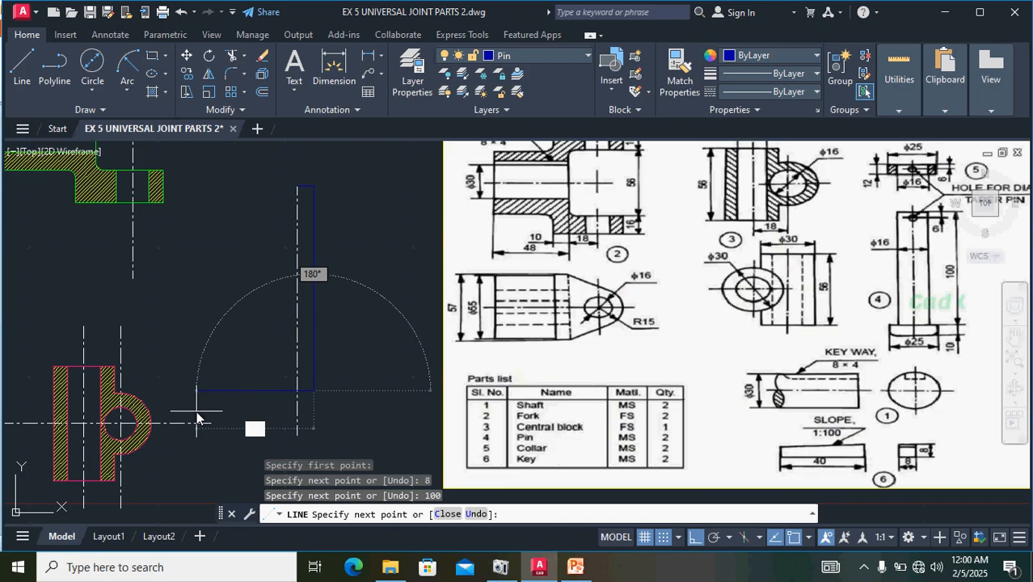
pyautogui.write('6')
pyautogui.press('Return')
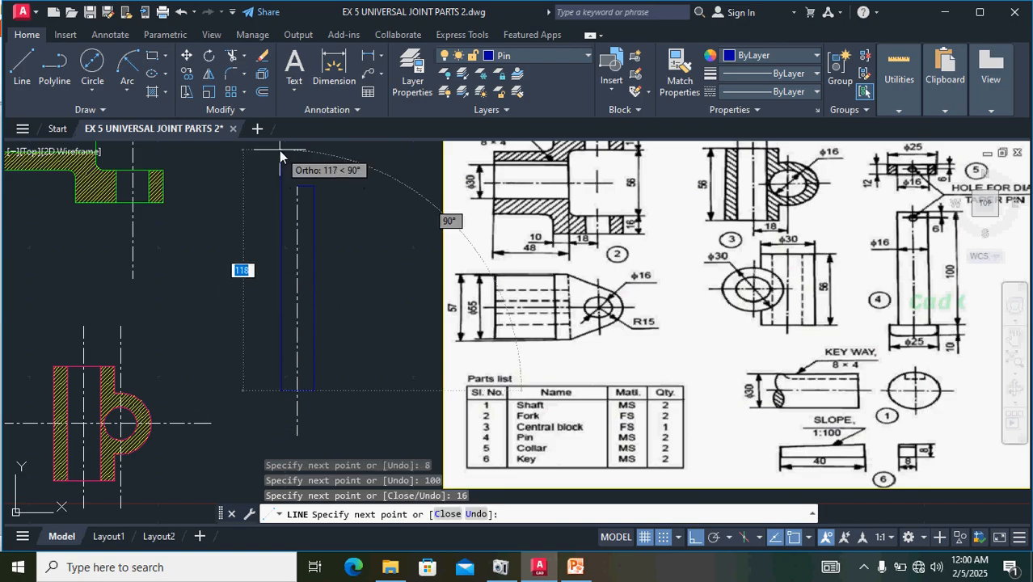
pyautogui.write('100')
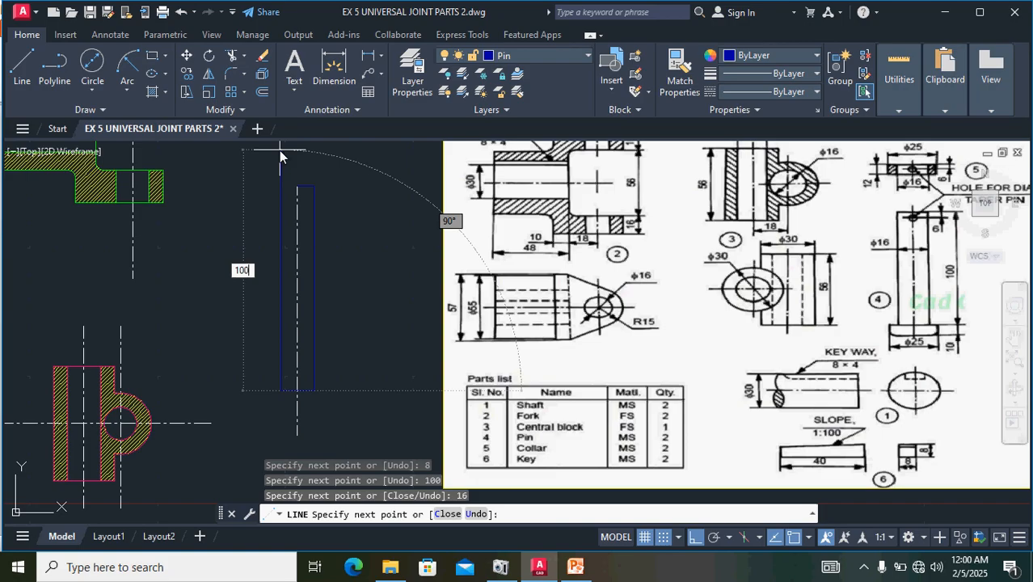
pyautogui.press('Return')
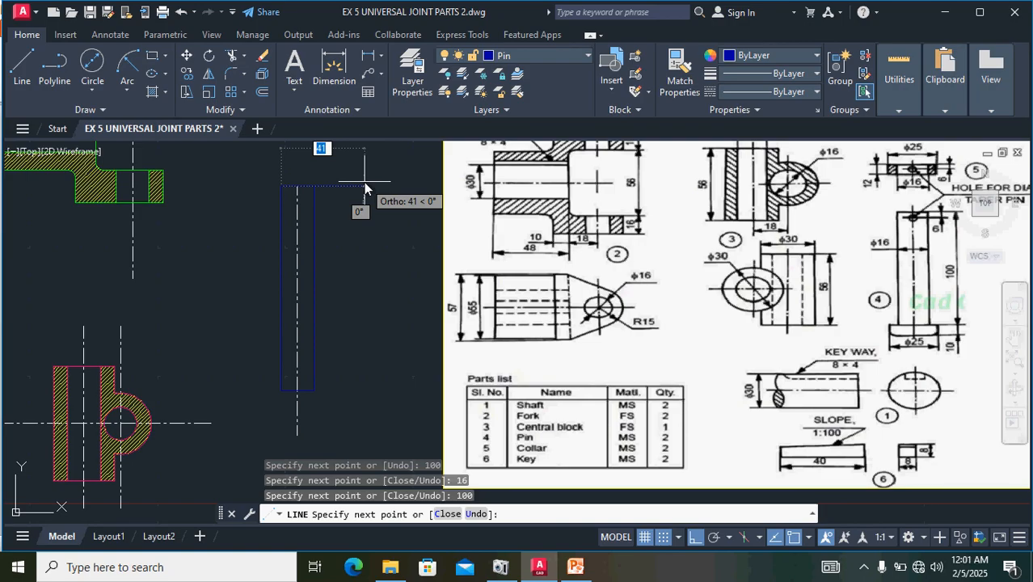
pyautogui.write('8')
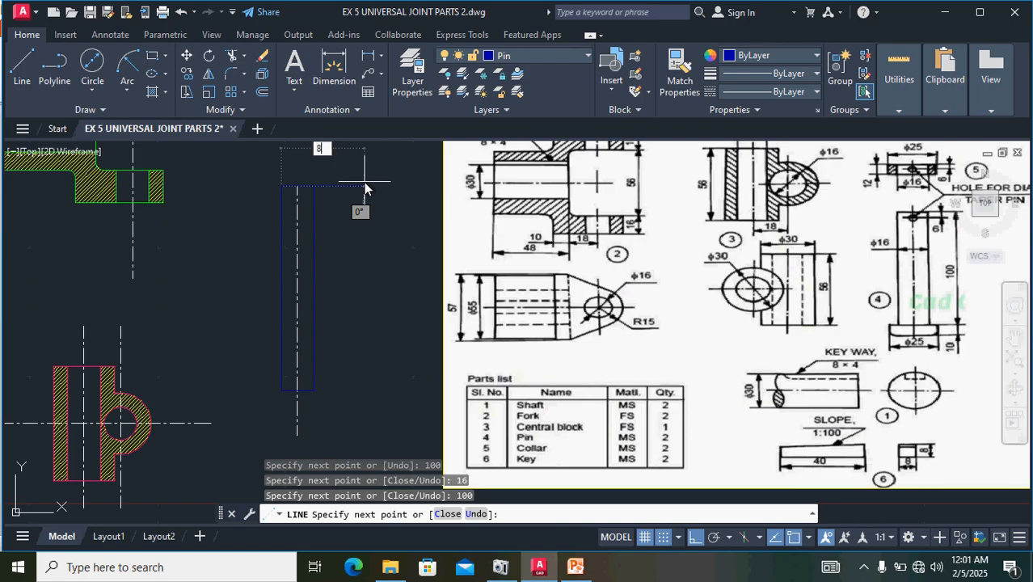
pyautogui.press('Return')
pyautogui.press('Return')
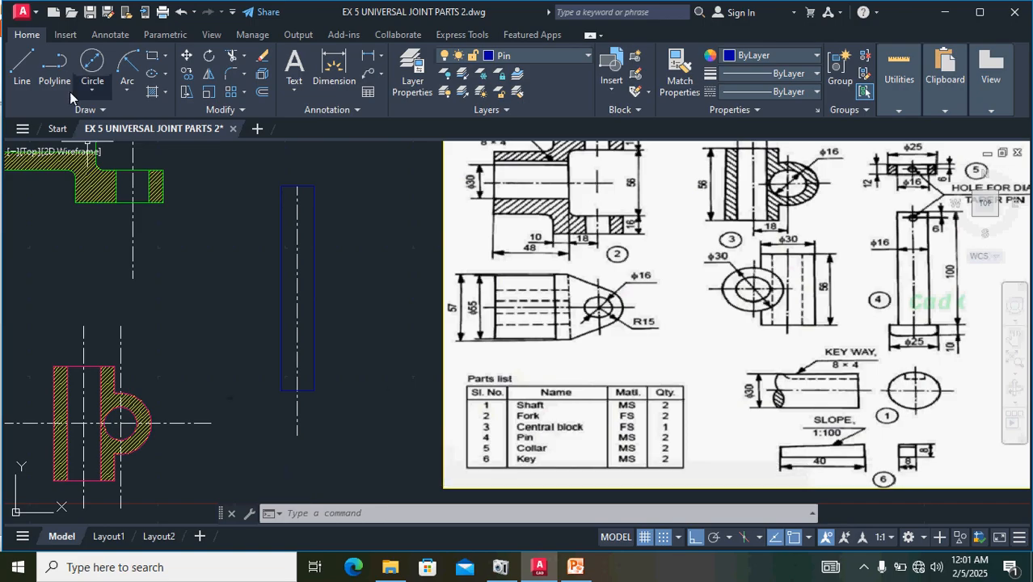
pyautogui.click(28, 65)
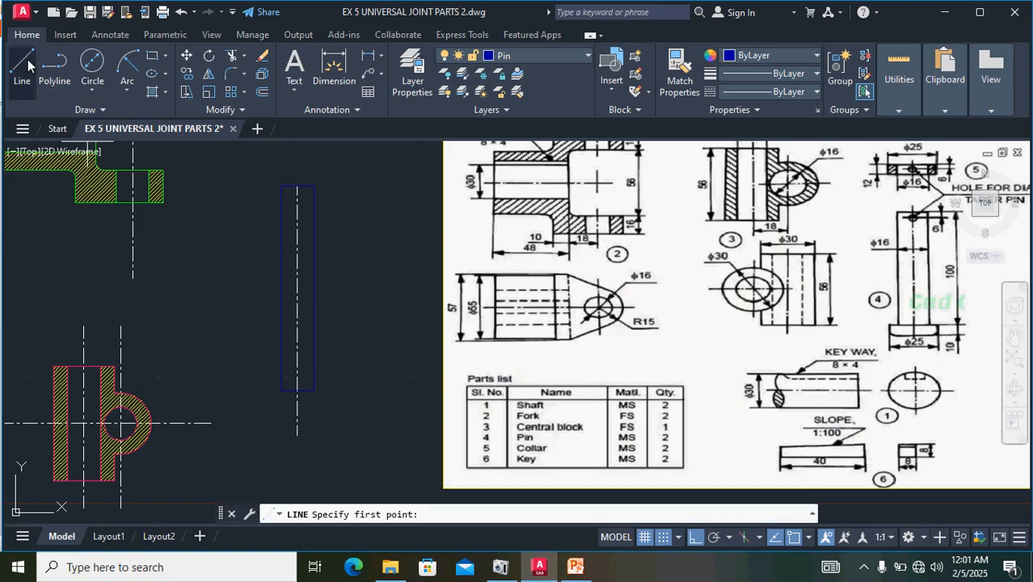
pyautogui.press('Escape')
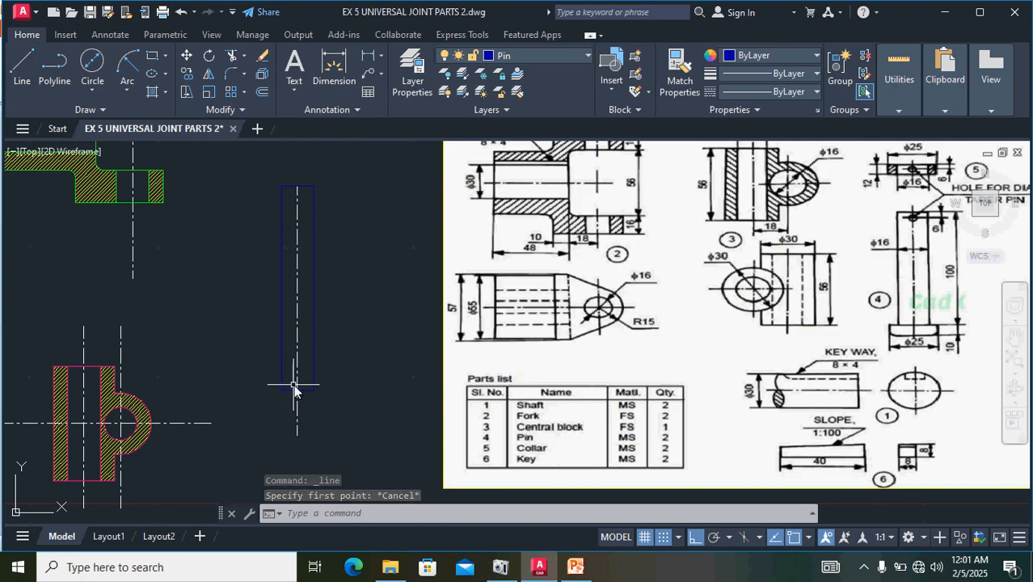
pyautogui.click(23, 71)
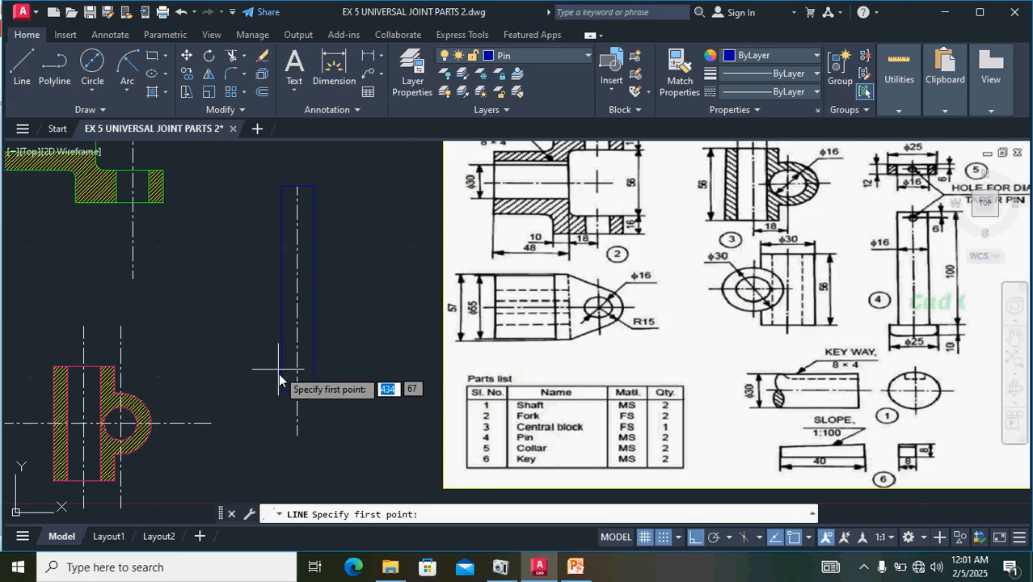
pyautogui.click(298, 392)
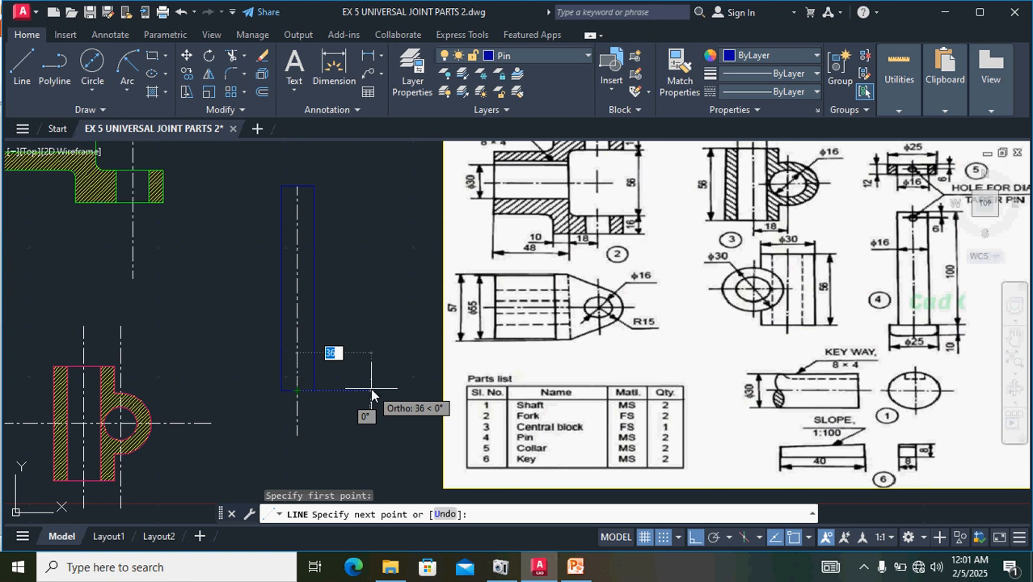
pyautogui.write('12.5')
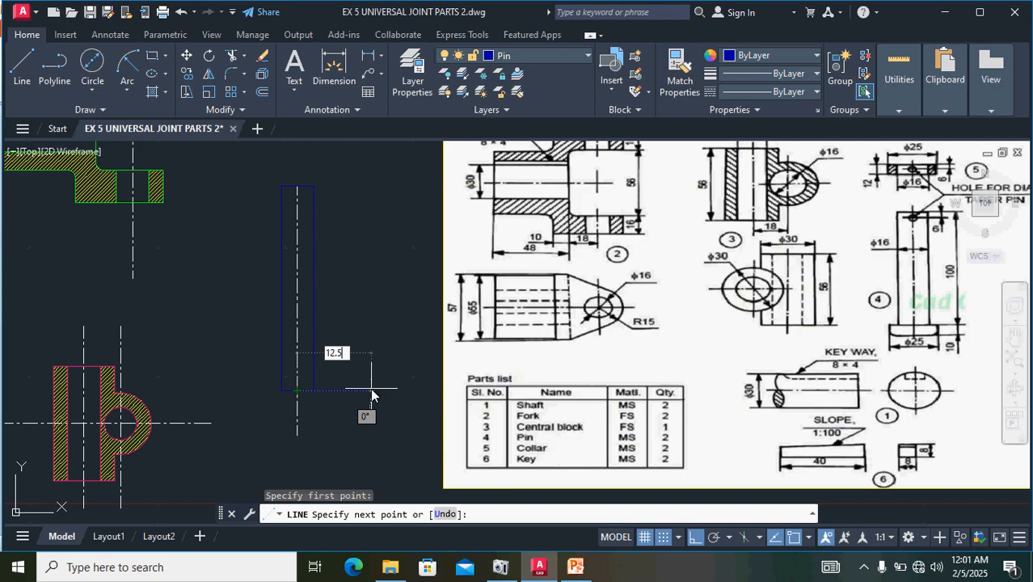
pyautogui.press('Return')
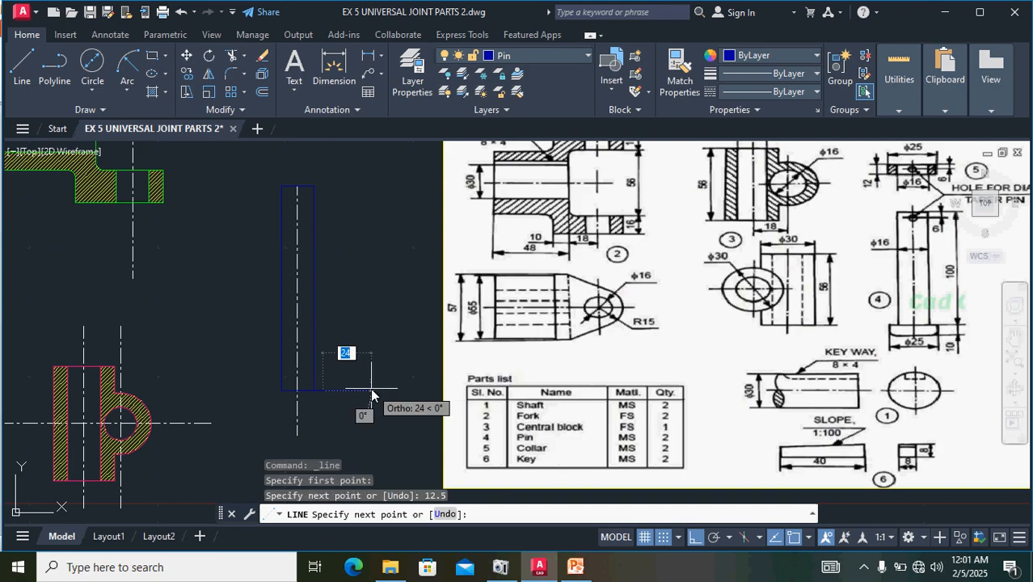
pyautogui.click(366, 394)
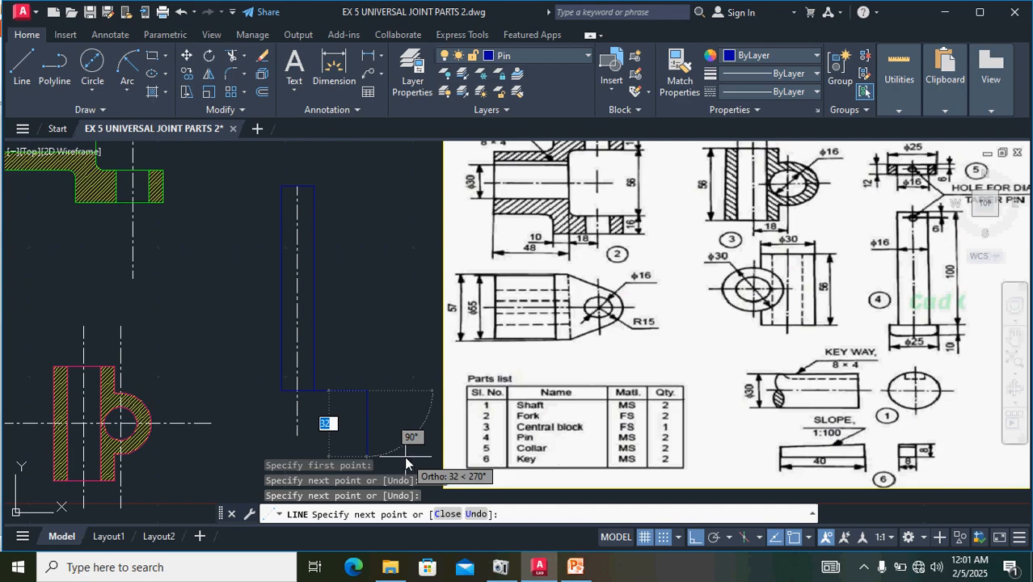
pyautogui.press('Escape')
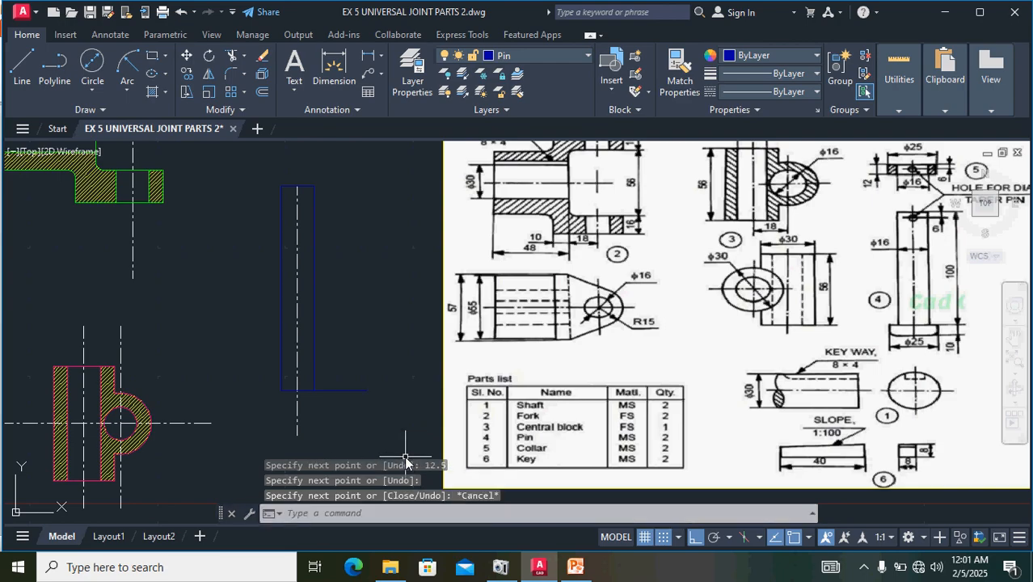
pyautogui.hotkey('ctrl', 'z')
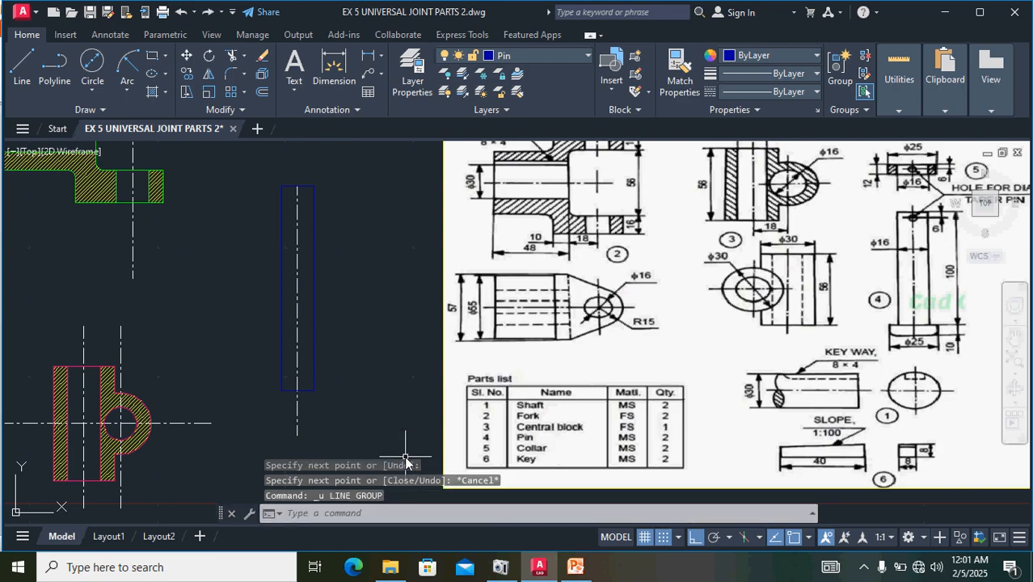
# - From the midpoint of the shank's bottom edge, draw the pin head's first lines, 12.5 mm to the right and 10 mm down
pyautogui.click(22, 67)
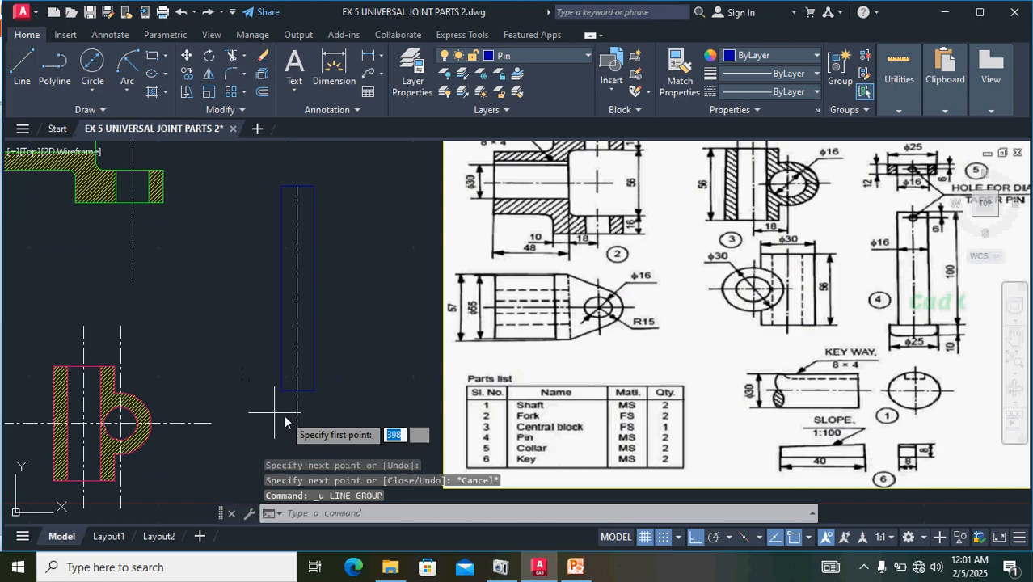
pyautogui.scroll(4, 300, 414)
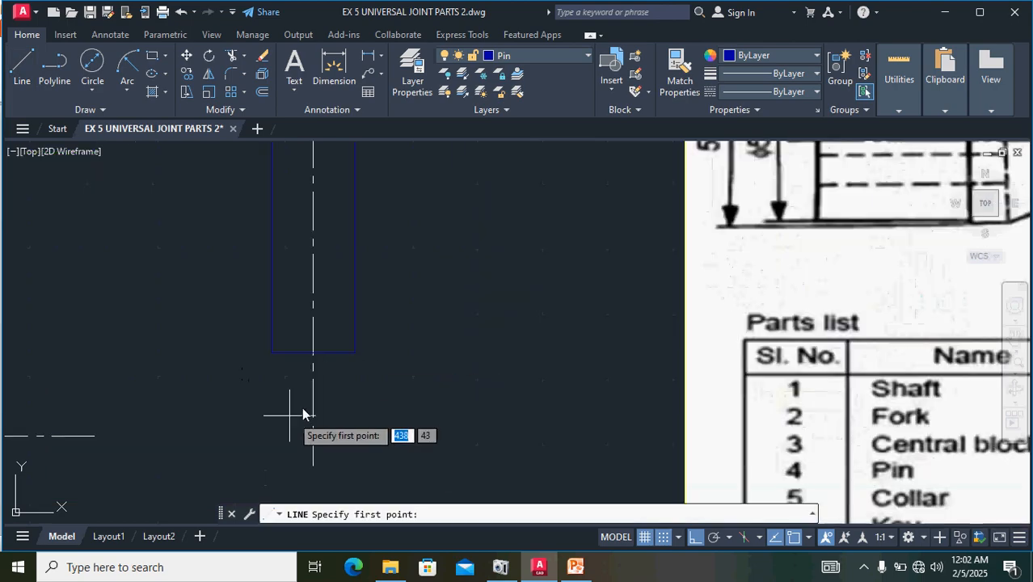
pyautogui.click(313, 352)
pyautogui.scroll(-4, 511, 356)
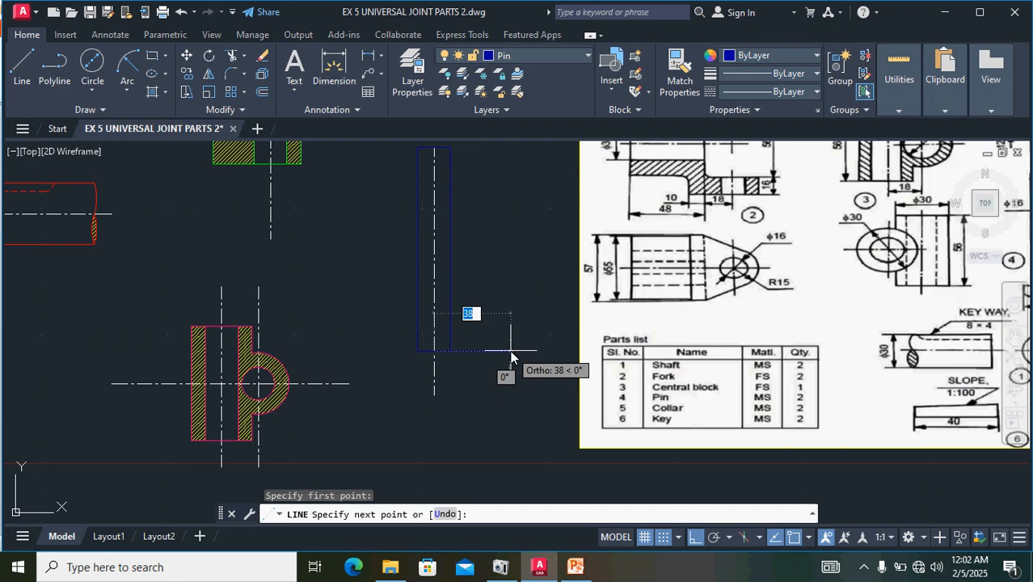
pyautogui.write('12.')
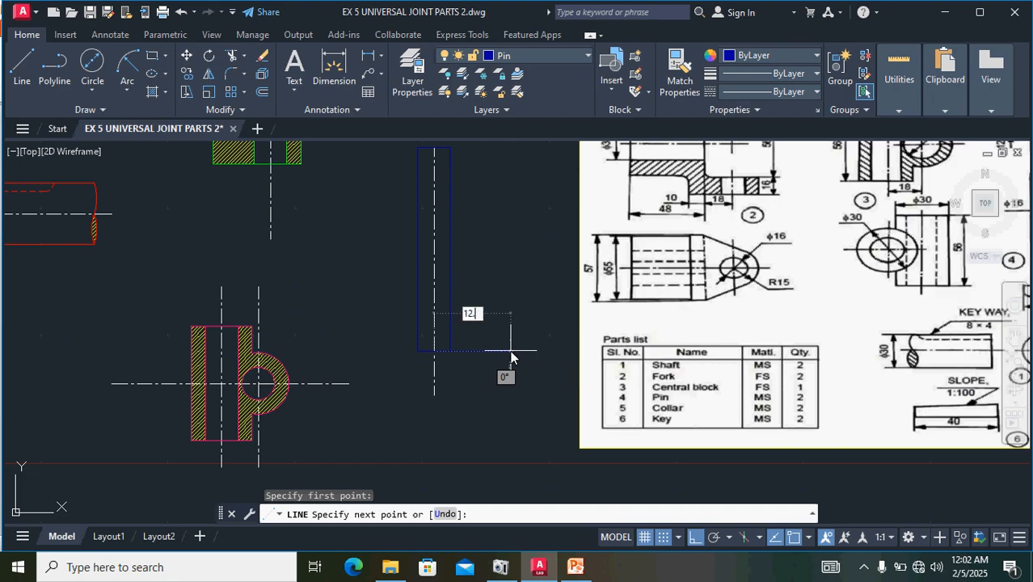
pyautogui.write('5')
pyautogui.press('Return')
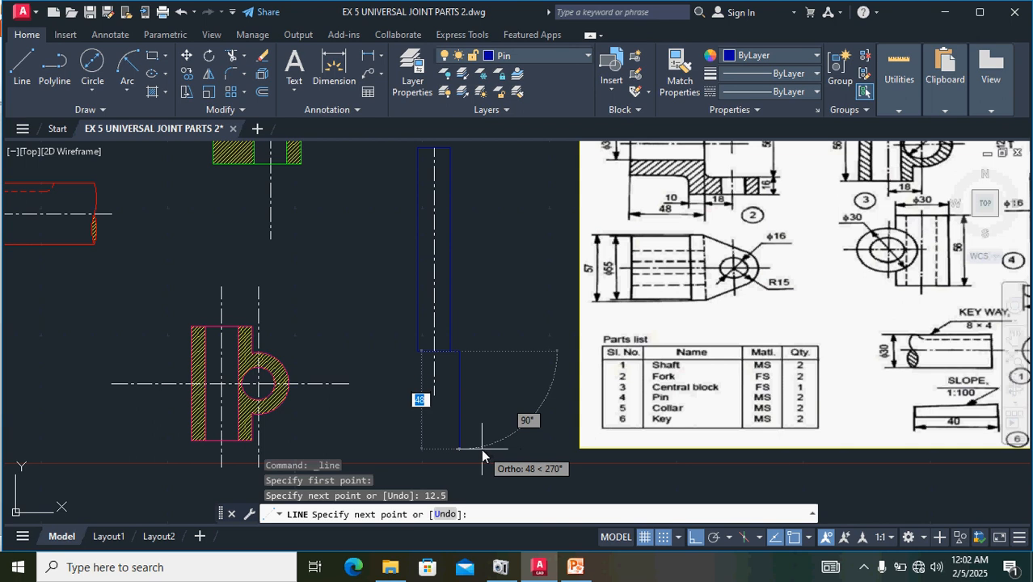
pyautogui.scroll(-2, 482, 449)
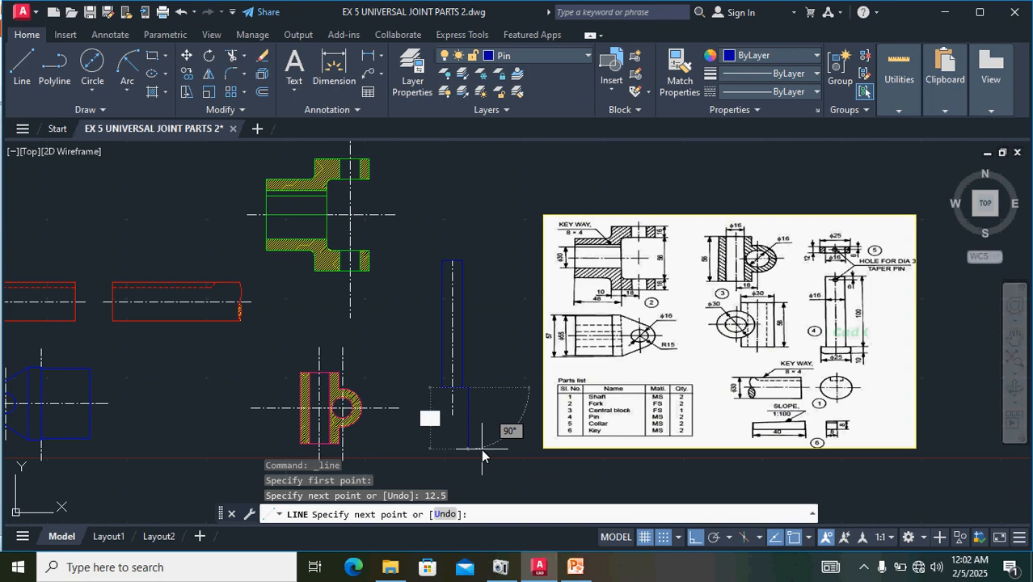
pyautogui.write('10')
pyautogui.press('Return')
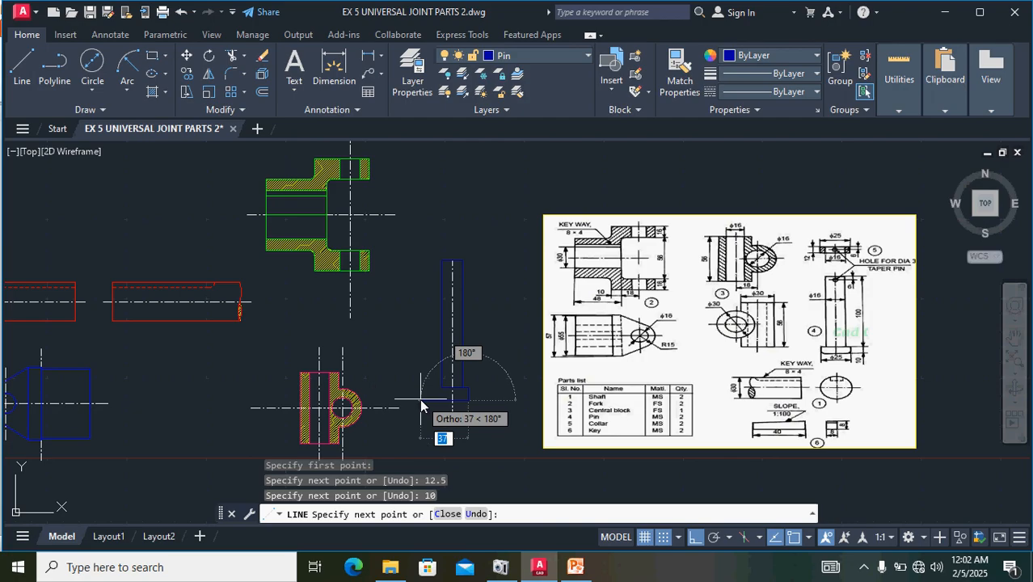
# - Complete the pin head's outline with segments 25 mm to the left, 10 mm up and 12.5 mm right to the centre line
pyautogui.scroll(5, 417, 404)
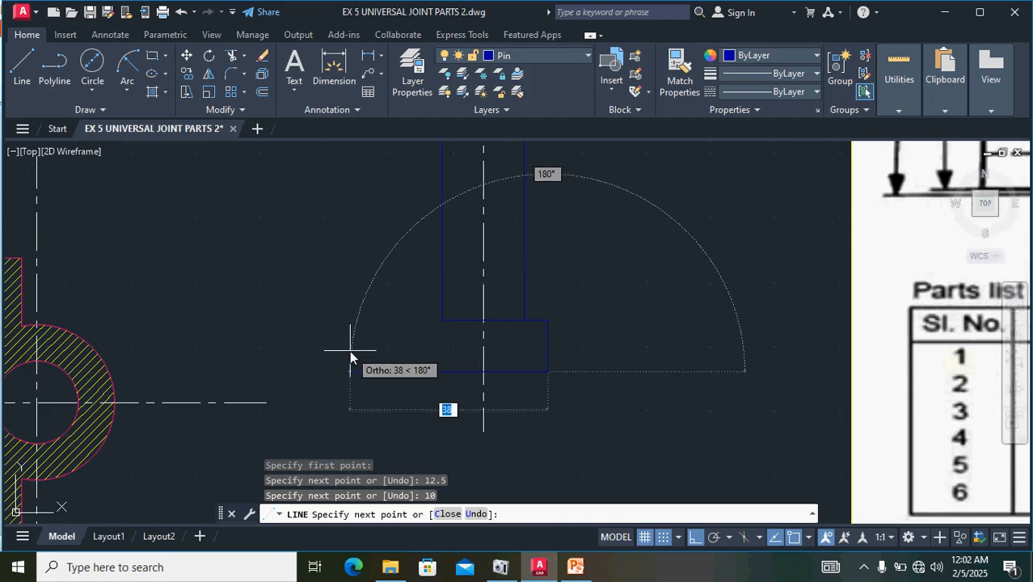
pyautogui.write('25')
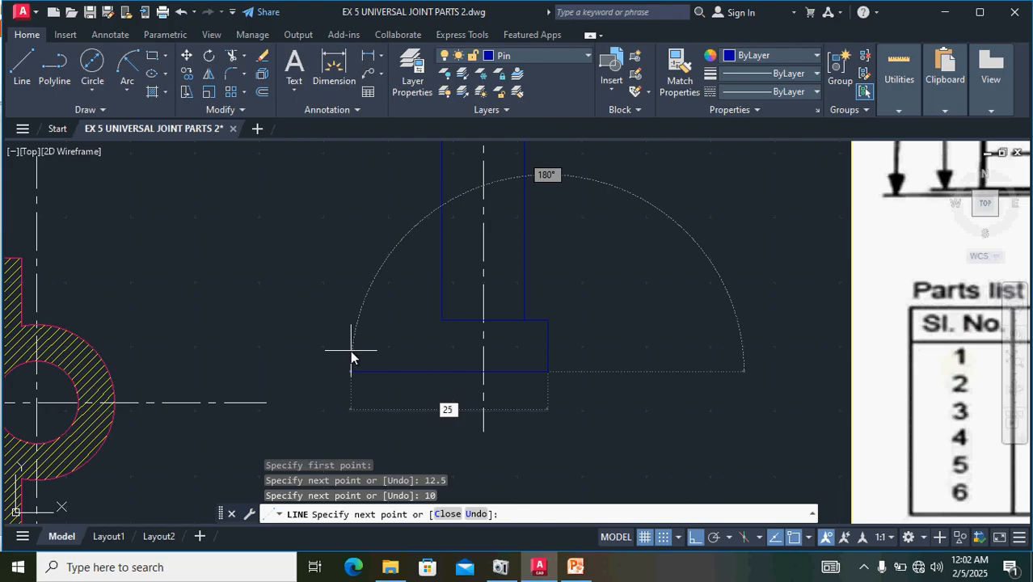
pyautogui.press('Return')
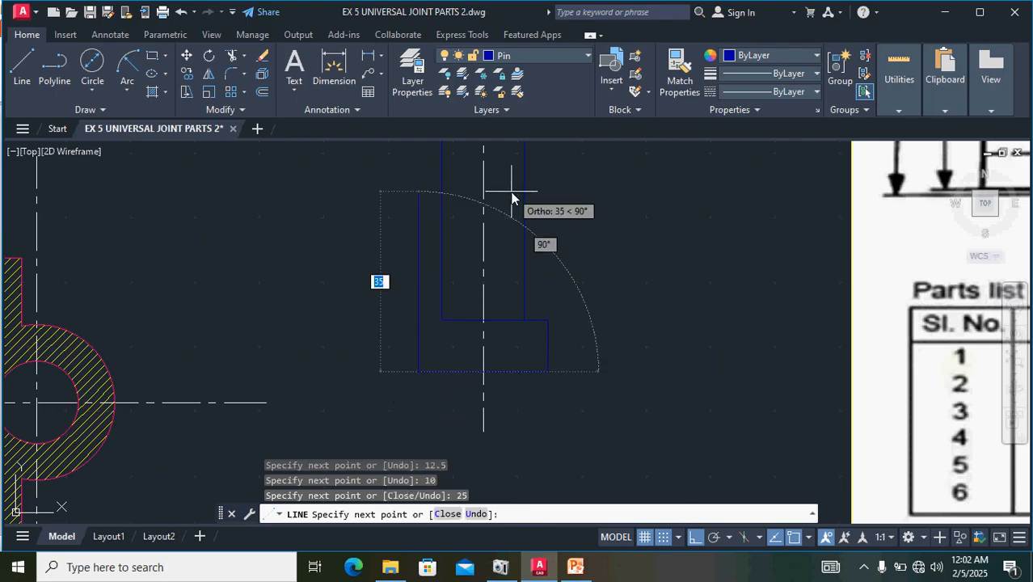
pyautogui.write('10')
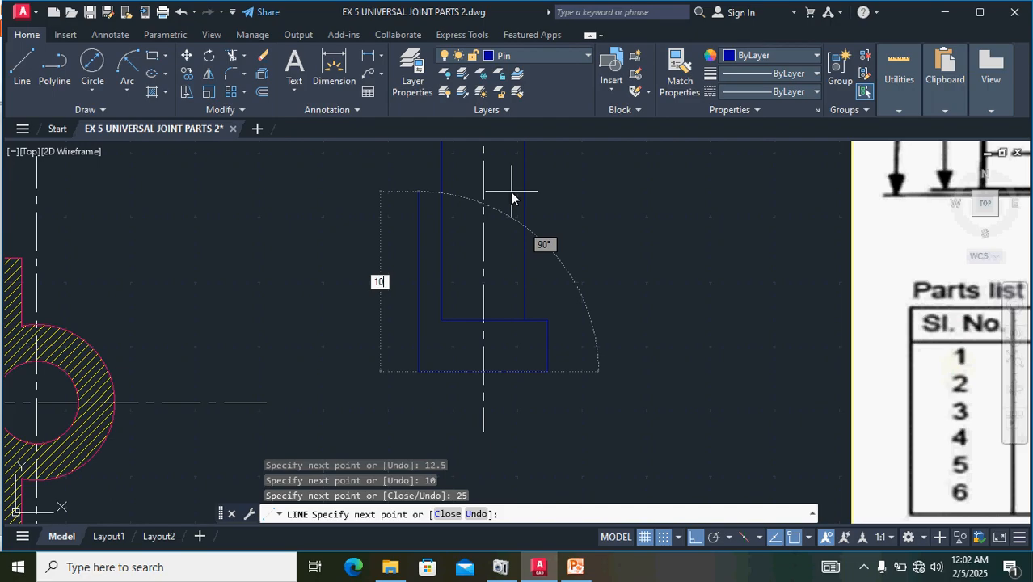
pyautogui.press('Return')
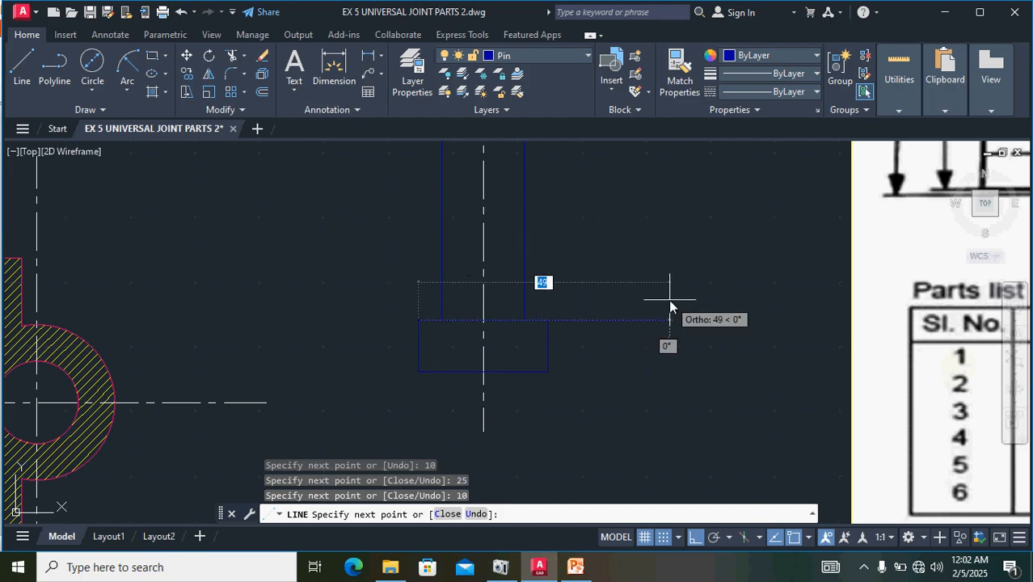
pyautogui.write('12.5')
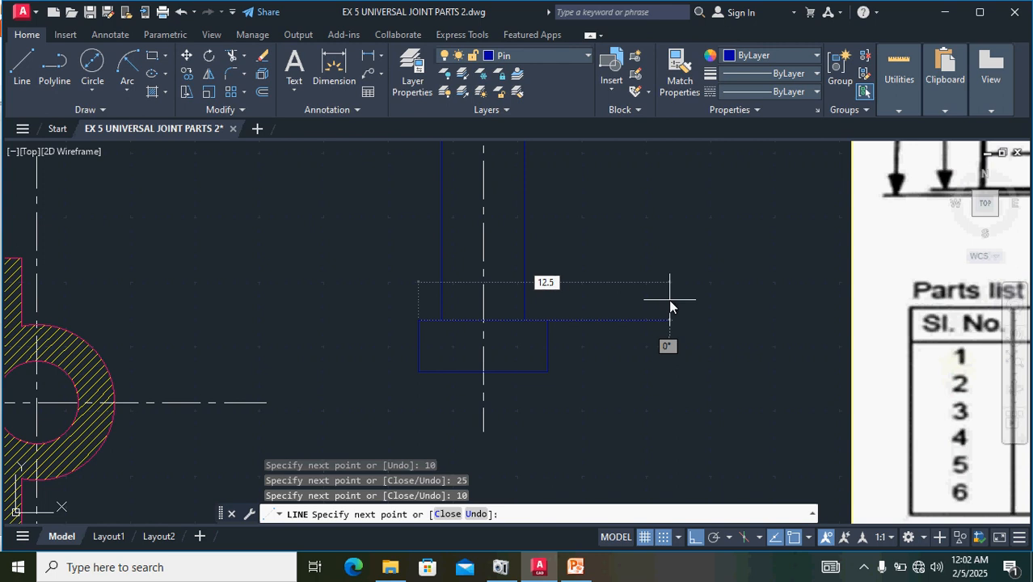
pyautogui.press('Return')
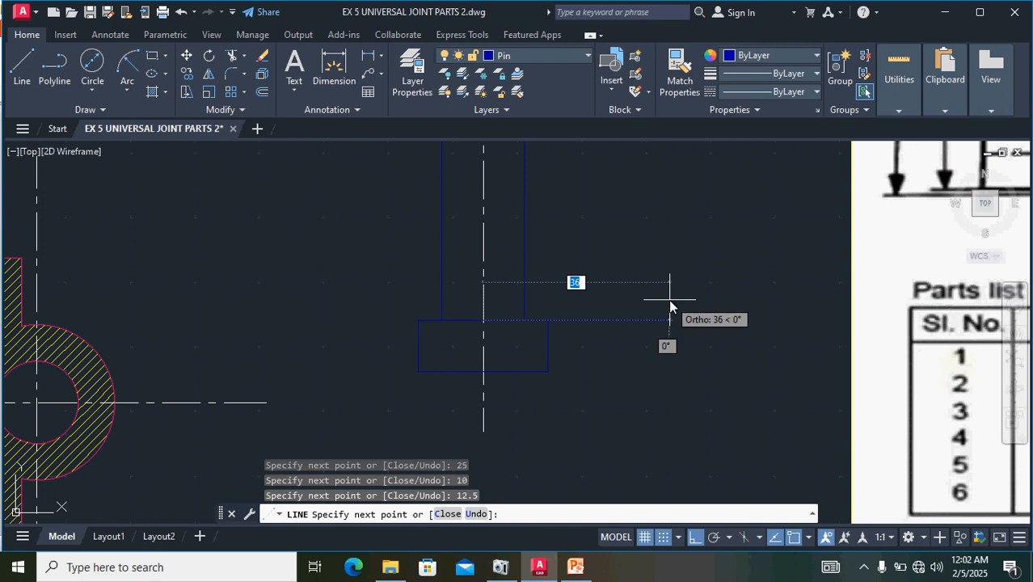
pyautogui.press('Return')
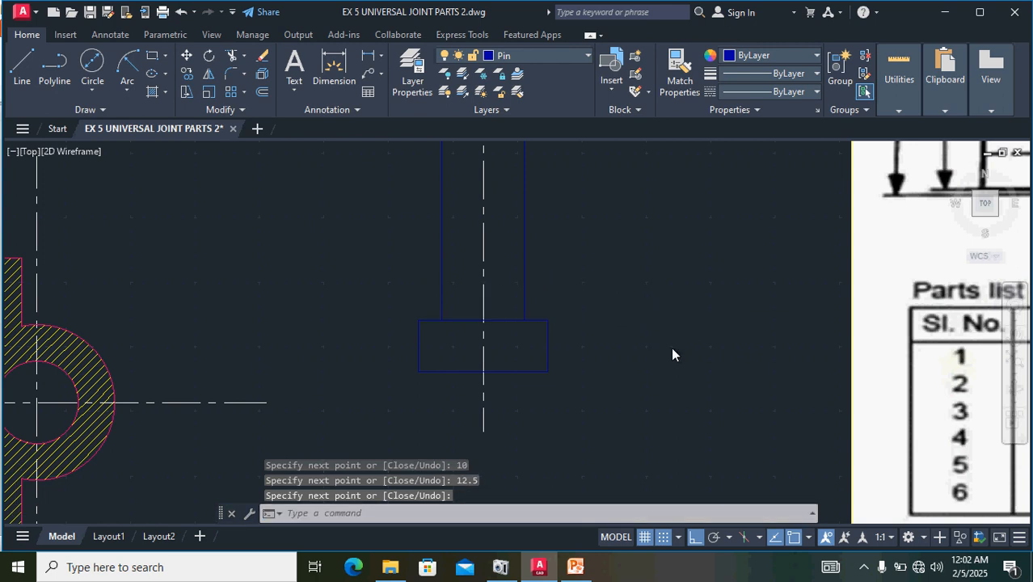
# - Fillet the lower left corner of the pin head with a 5 mm radius, following the rounded head in the reference image
pyautogui.scroll(-4, 671, 348)
pyautogui.moveTo(913, 312); pyautogui.dragTo(608, 333, button='middle')
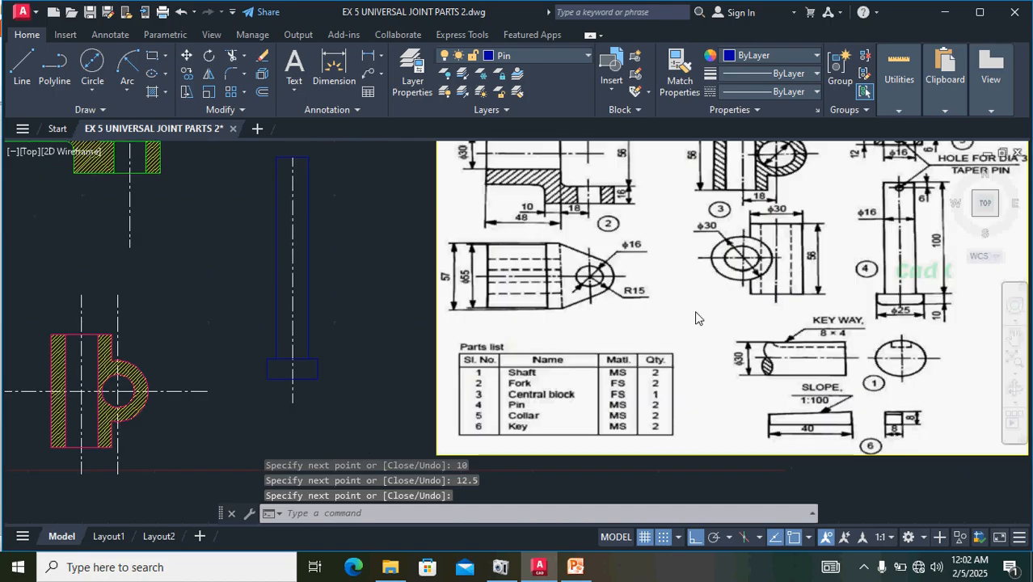
pyautogui.scroll(4, 896, 298)
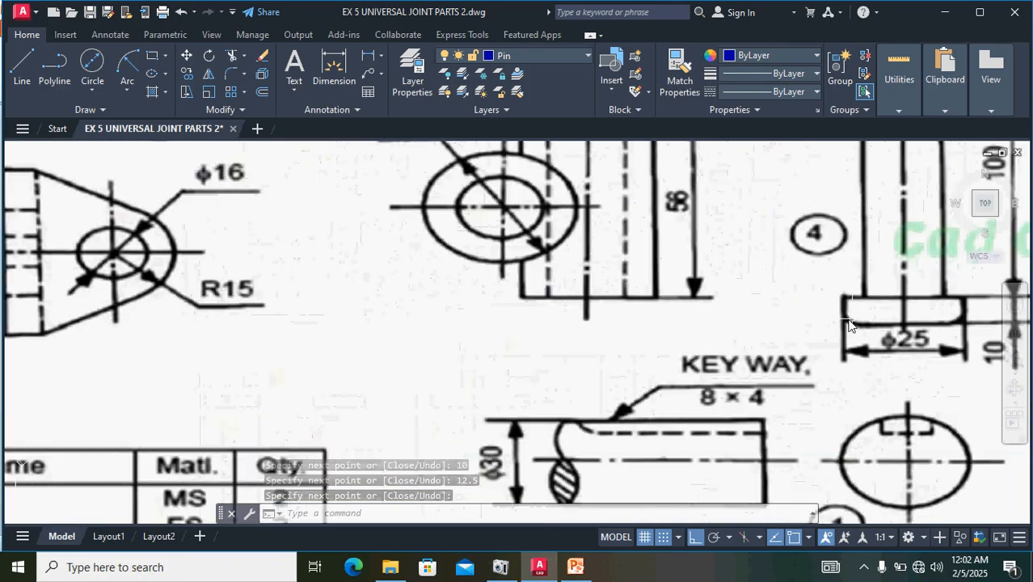
pyautogui.scroll(-2, 566, 339)
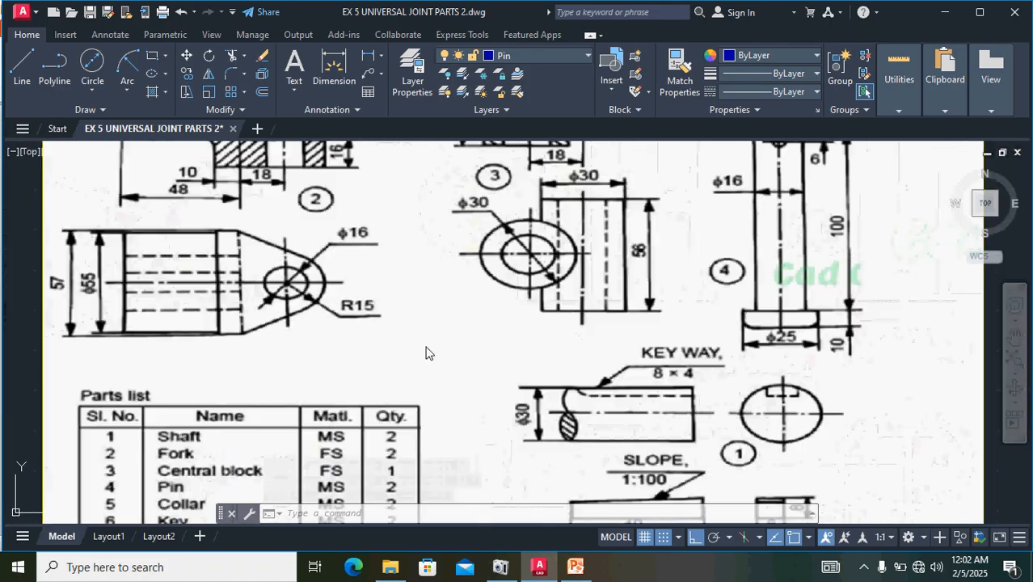
pyautogui.scroll(-2, 300, 351)
pyautogui.scroll(-2, 258, 352)
pyautogui.scroll(6, 65, 402)
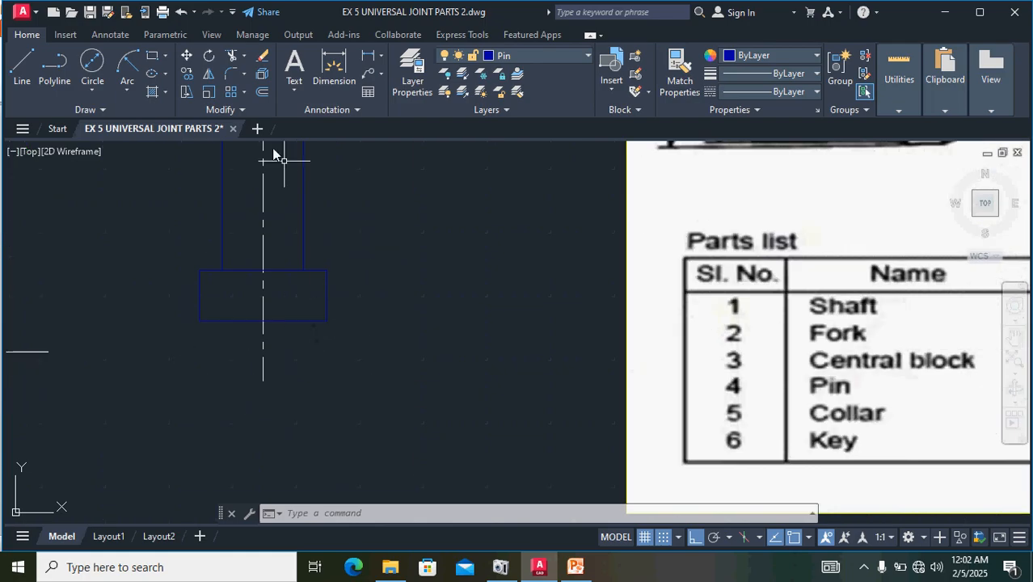
pyautogui.click(230, 75)
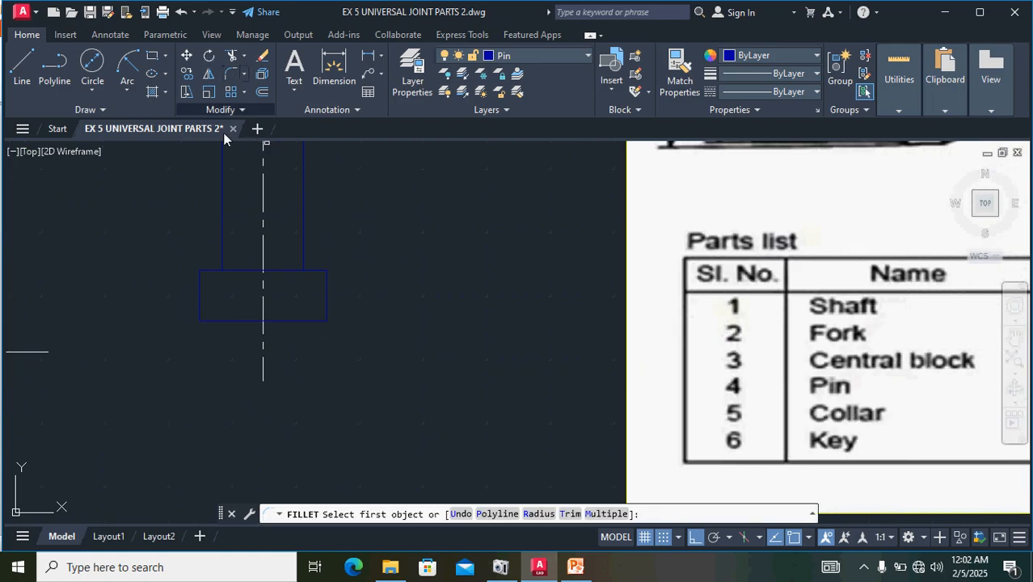
pyautogui.click(199, 305)
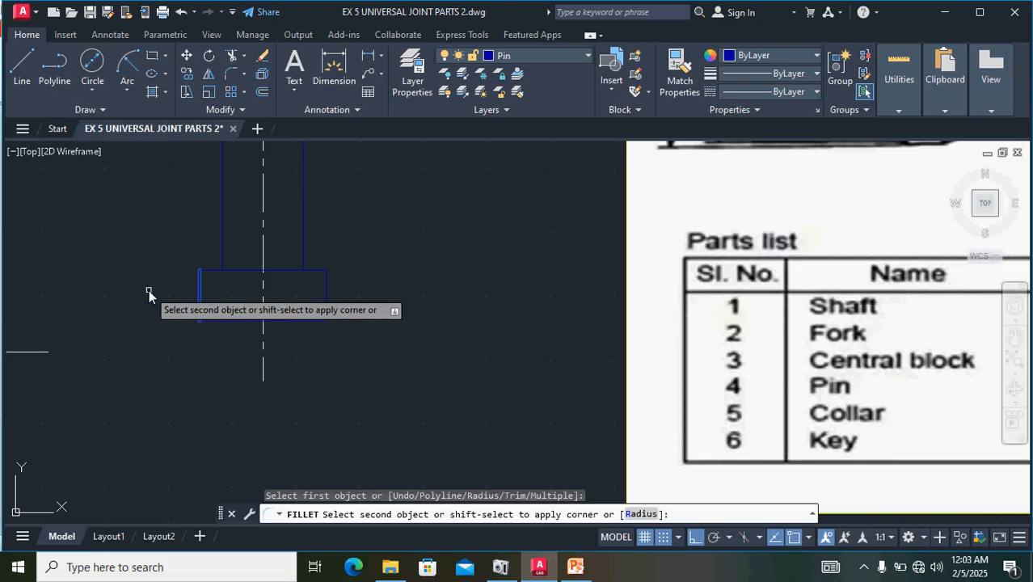
pyautogui.write('r')
pyautogui.press('Return')
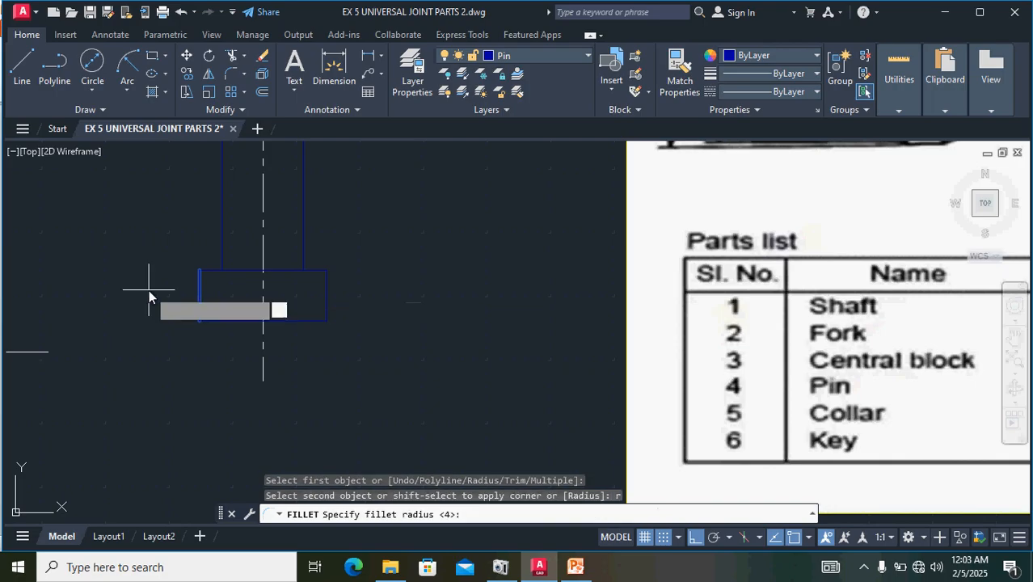
pyautogui.write('5')
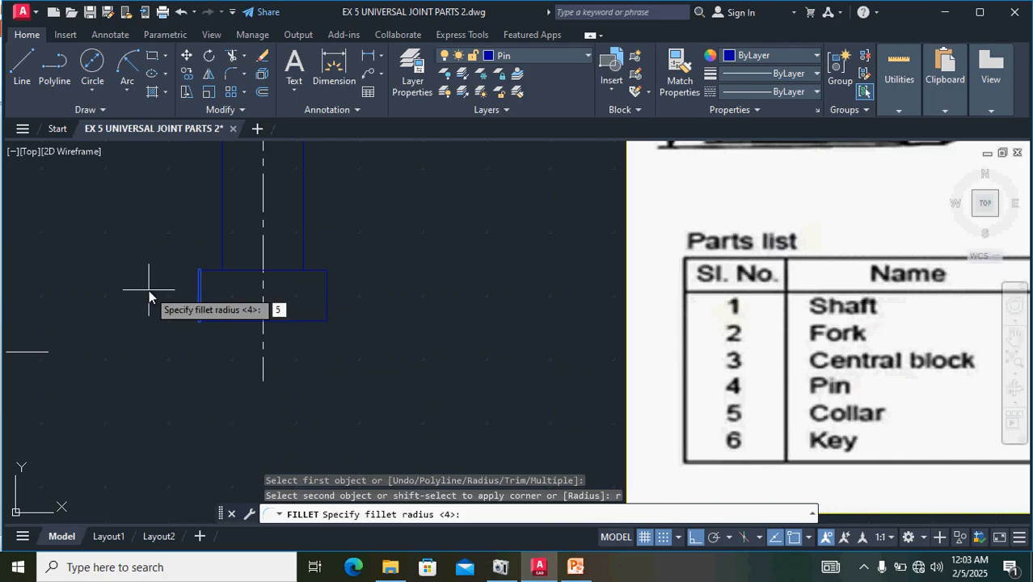
pyautogui.press('Return')
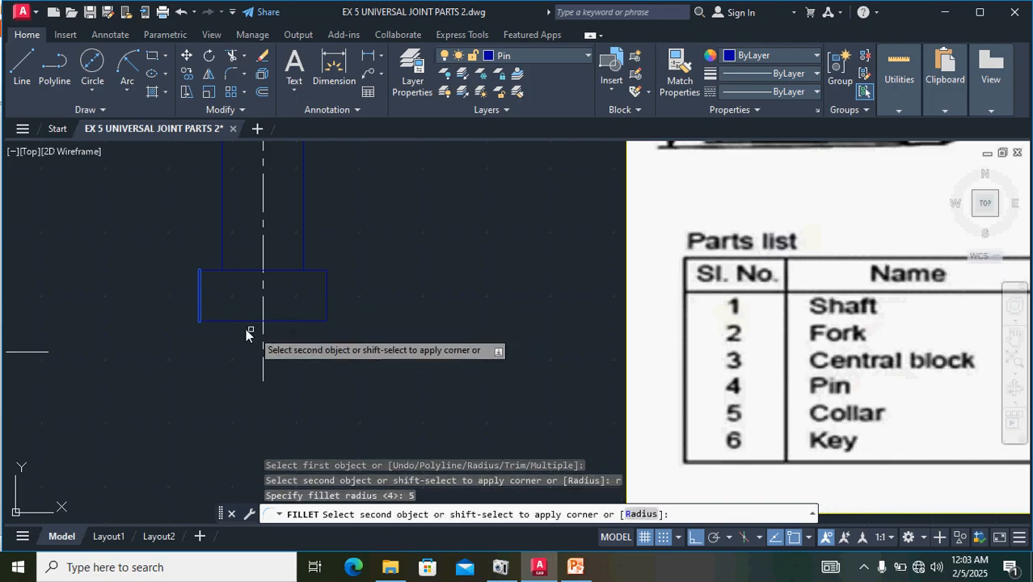
pyautogui.click(223, 321)
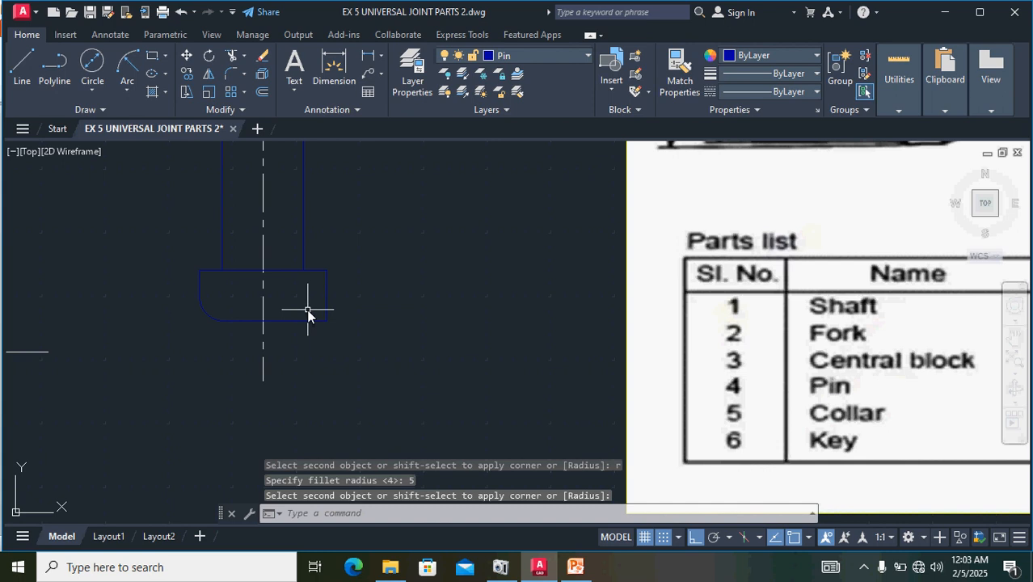
# - Fillet the lower right corner of the pin head with the same 5 mm radius
pyautogui.press('Return')
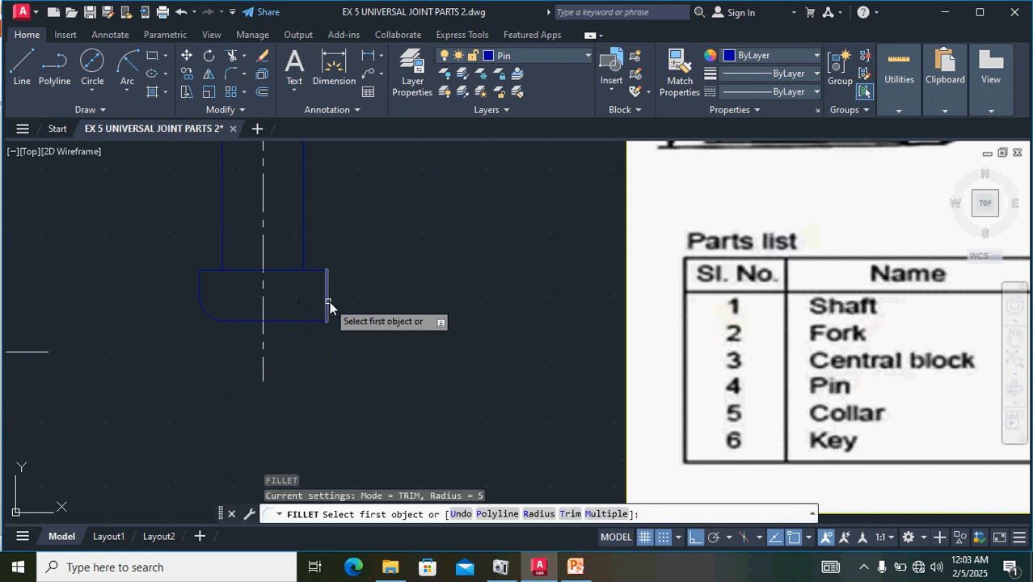
pyautogui.click(326, 304)
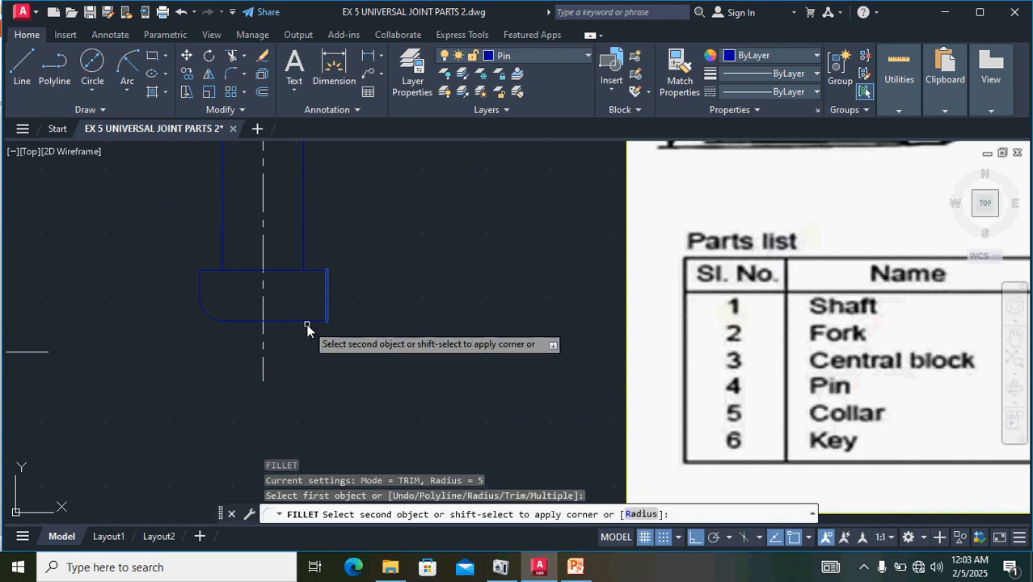
pyautogui.click(299, 321)
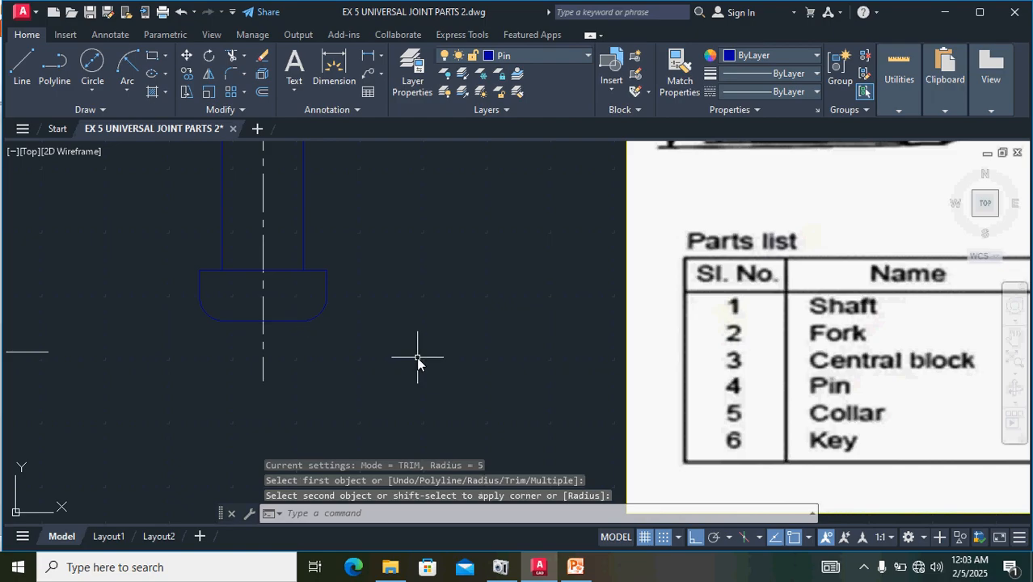
# - Examine the reference image for the position and diameter of the taper pin hole near the pin's upper end
pyautogui.scroll(-4, 384, 405)
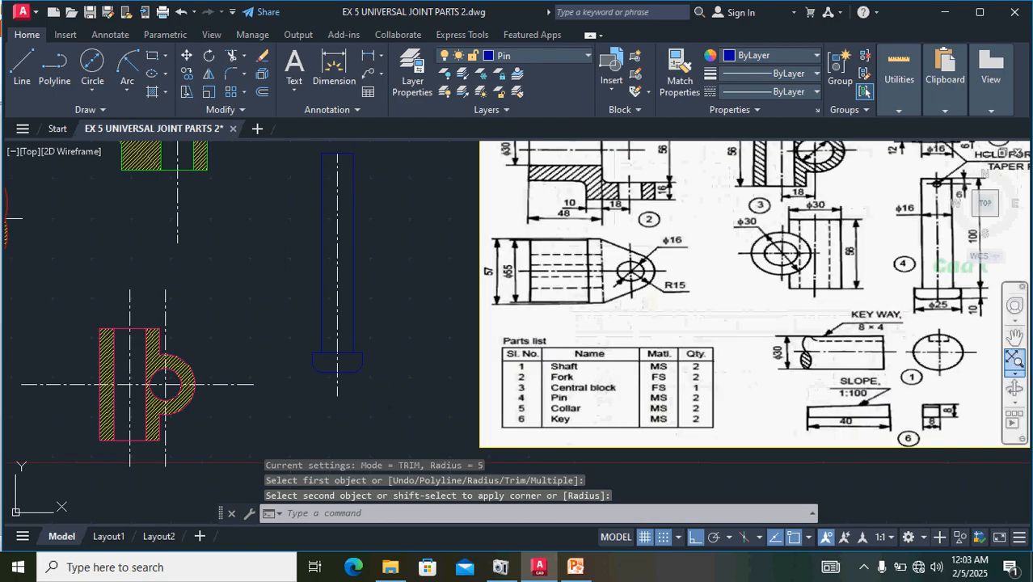
pyautogui.moveTo(959, 161); pyautogui.dragTo(900, 263, button='middle')
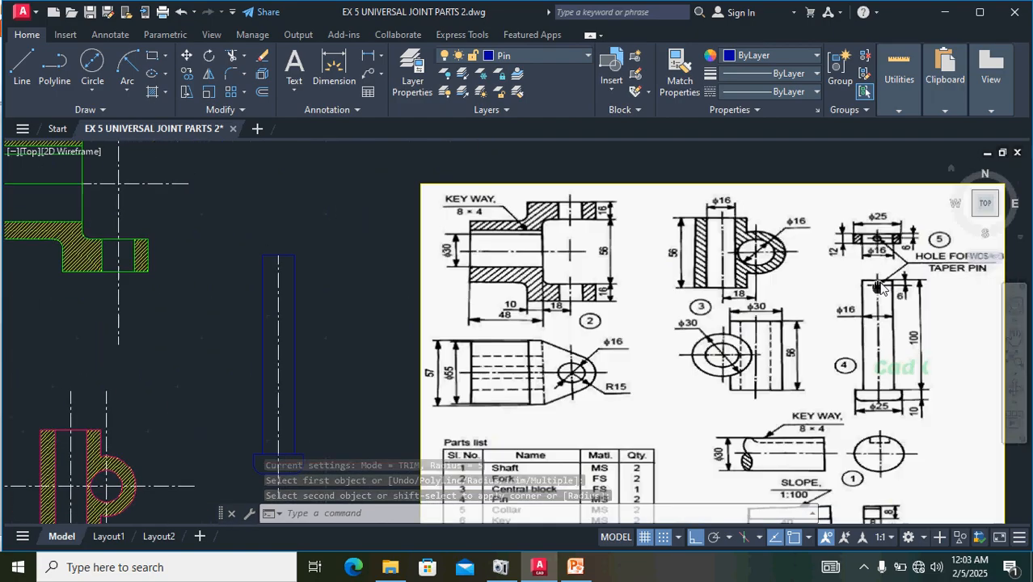
pyautogui.scroll(5, 900, 263)
pyautogui.scroll(-1, 826, 376)
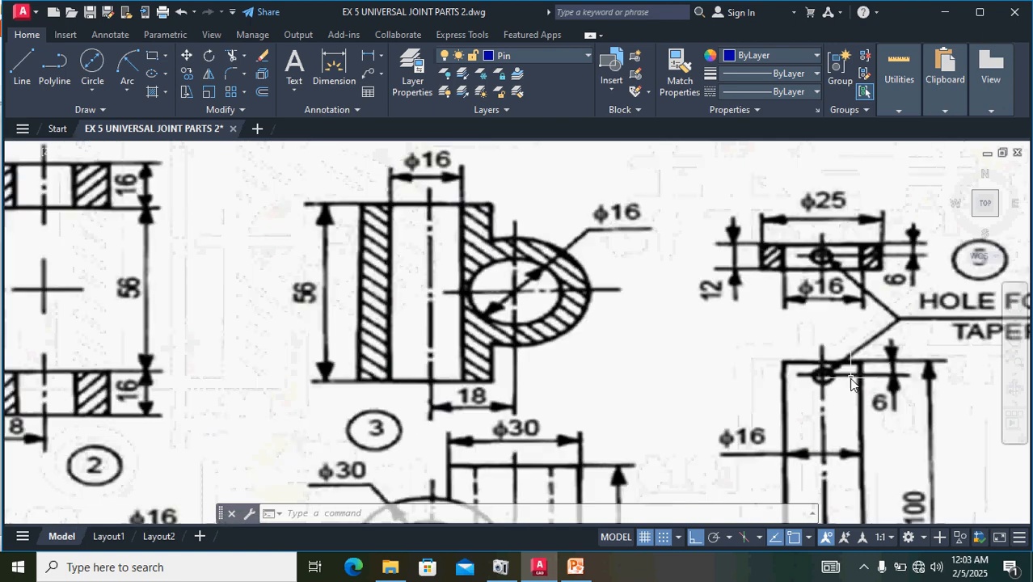
pyautogui.scroll(-2, 853, 372)
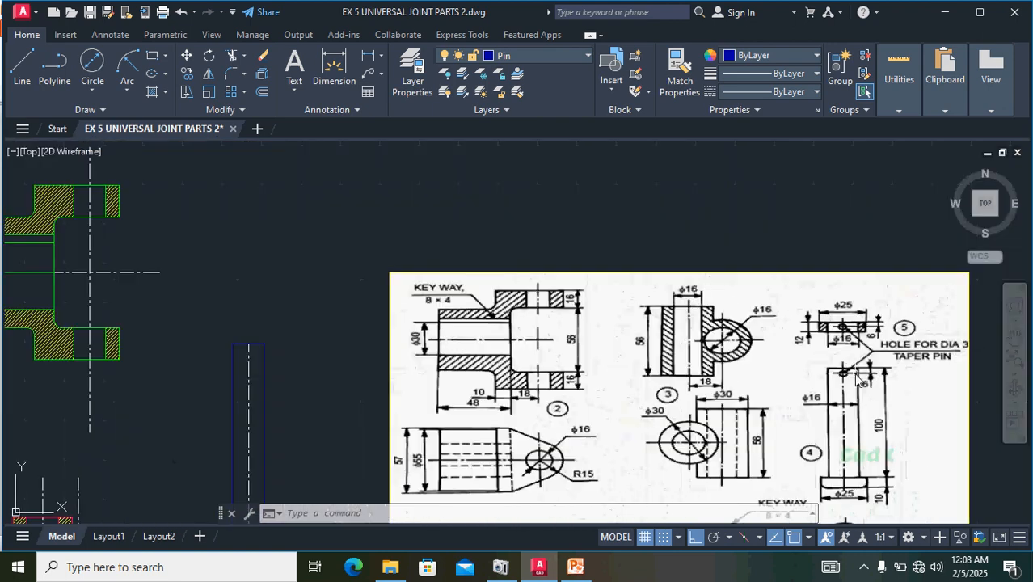
pyautogui.scroll(-2, 909, 380)
pyautogui.scroll(4, 864, 369)
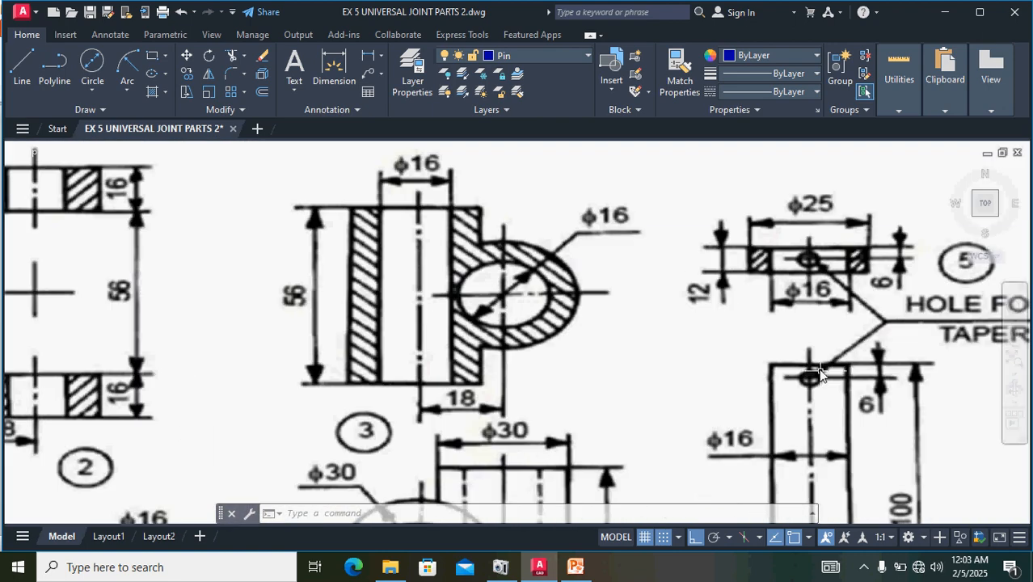
pyautogui.scroll(-4, 544, 387)
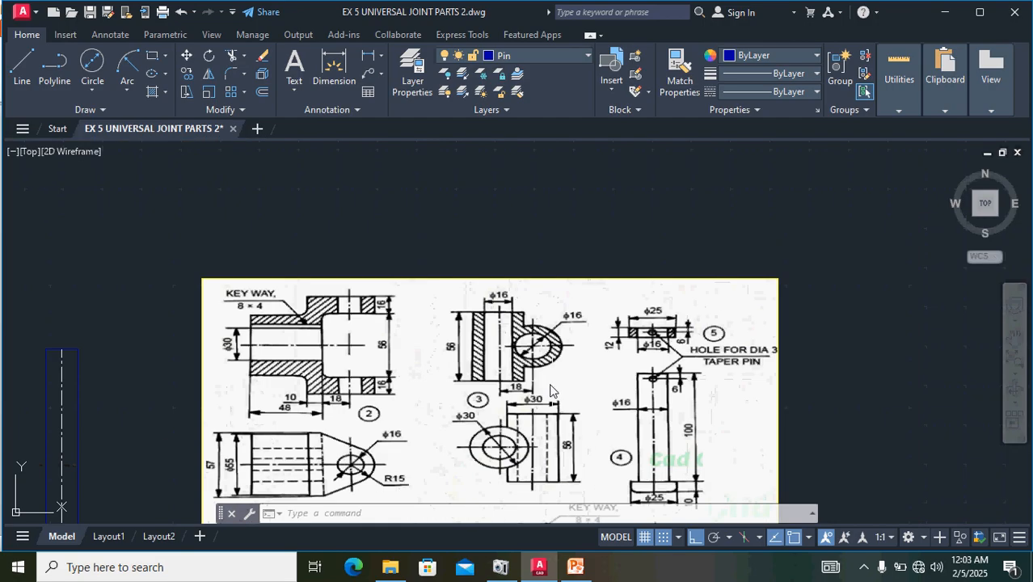
# - Offset the right half of the pin's top edge 6 mm downward to locate the taper pin hole
pyautogui.moveTo(165, 448)
pyautogui.mouseDown(button='middle')
pyautogui.moveTo(179, 422)
pyautogui.moveTo(452, 422)
pyautogui.mouseUp(button='middle')
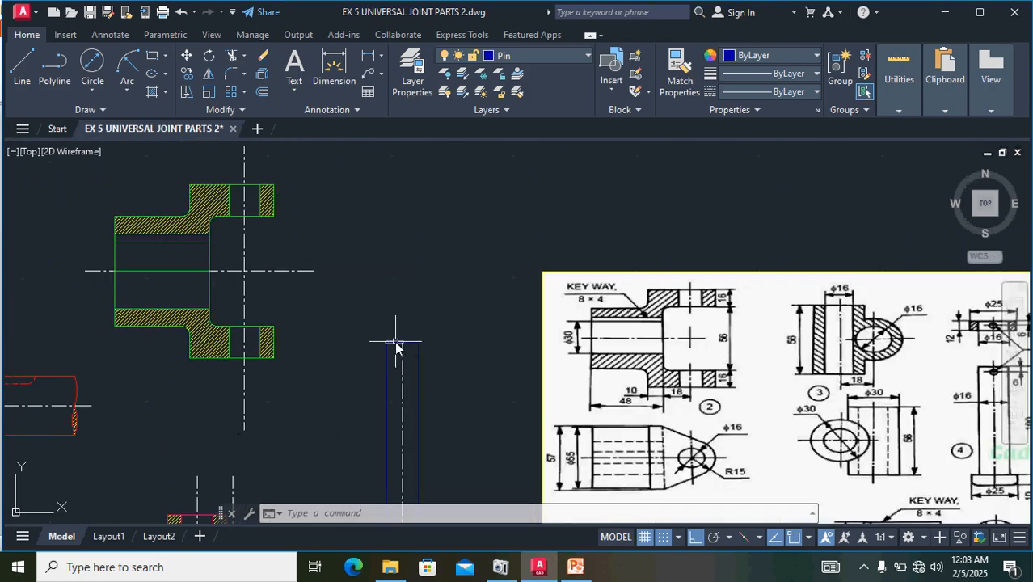
pyautogui.scroll(7, 407, 335)
pyautogui.click(455, 351)
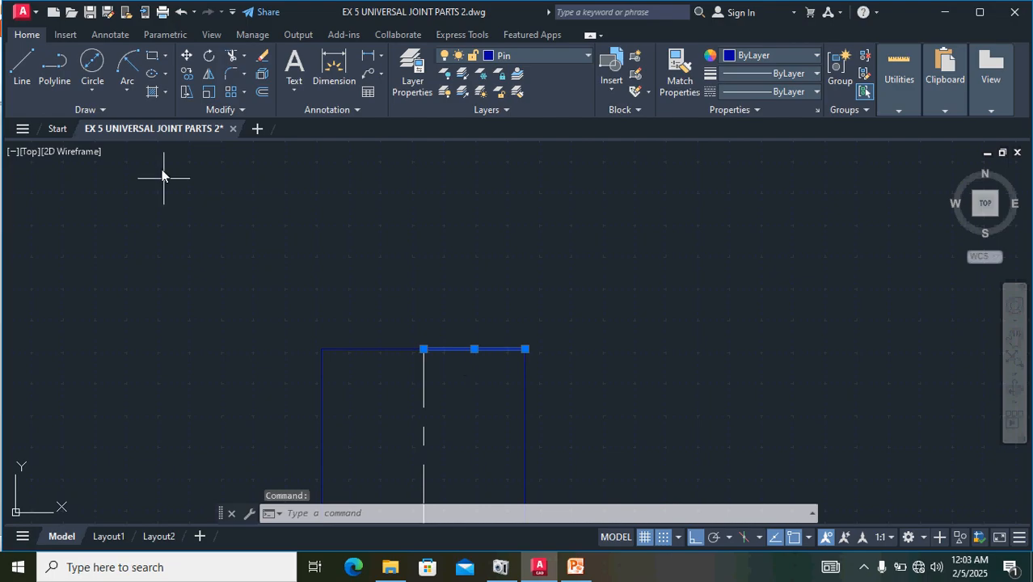
pyautogui.click(262, 93)
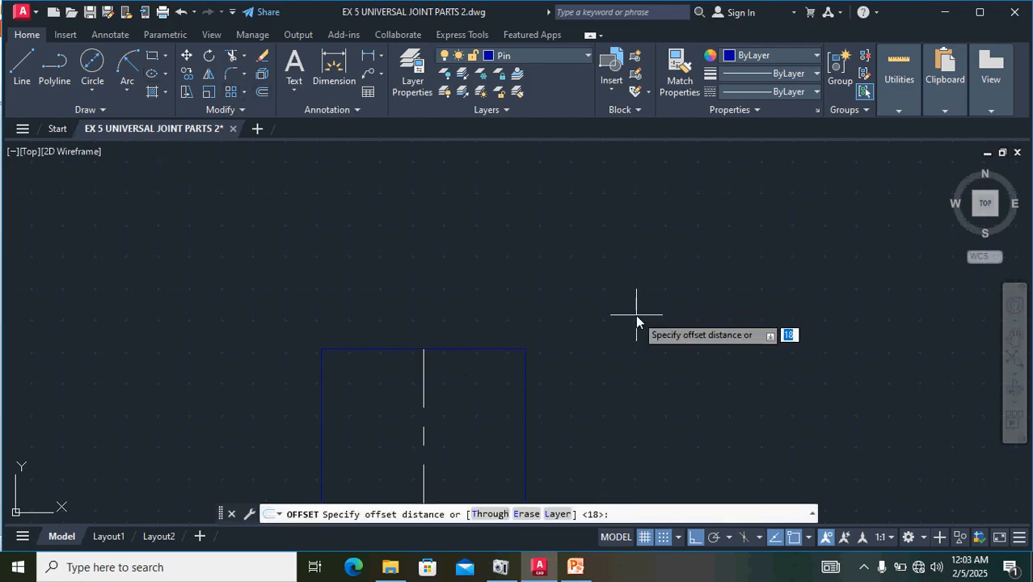
pyautogui.write('6')
pyautogui.press('Return')
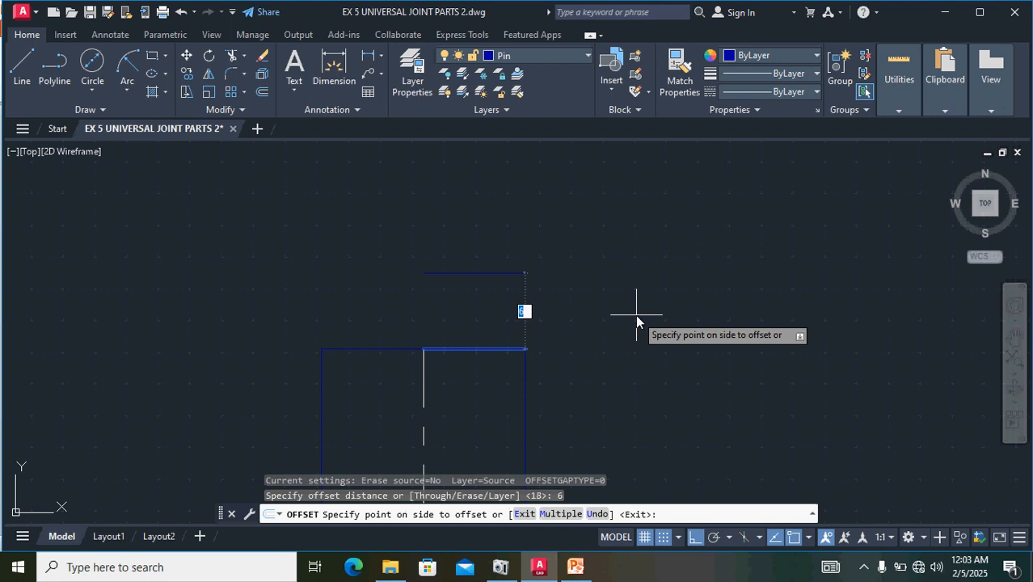
pyautogui.click(574, 425)
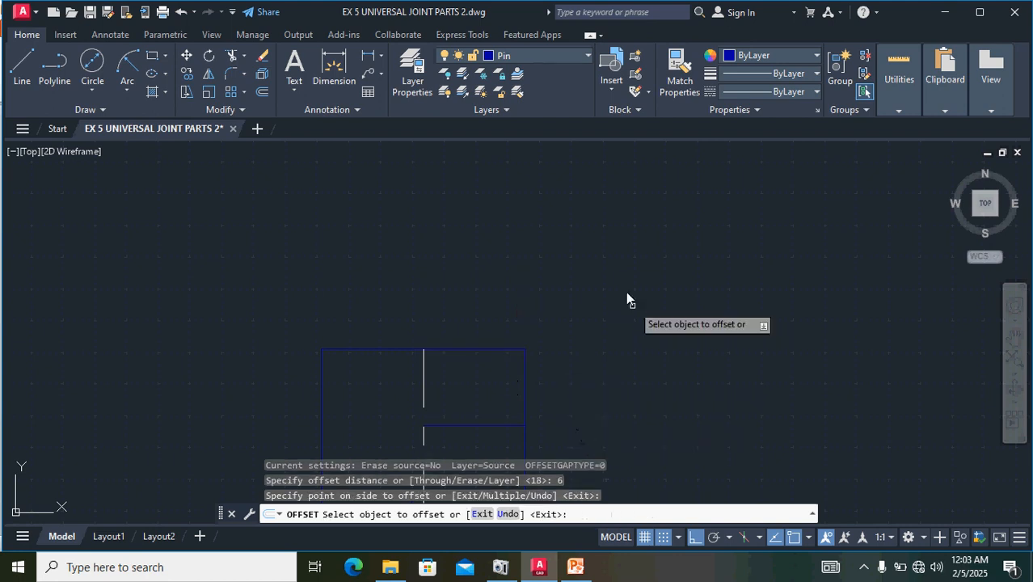
pyautogui.press('Escape')
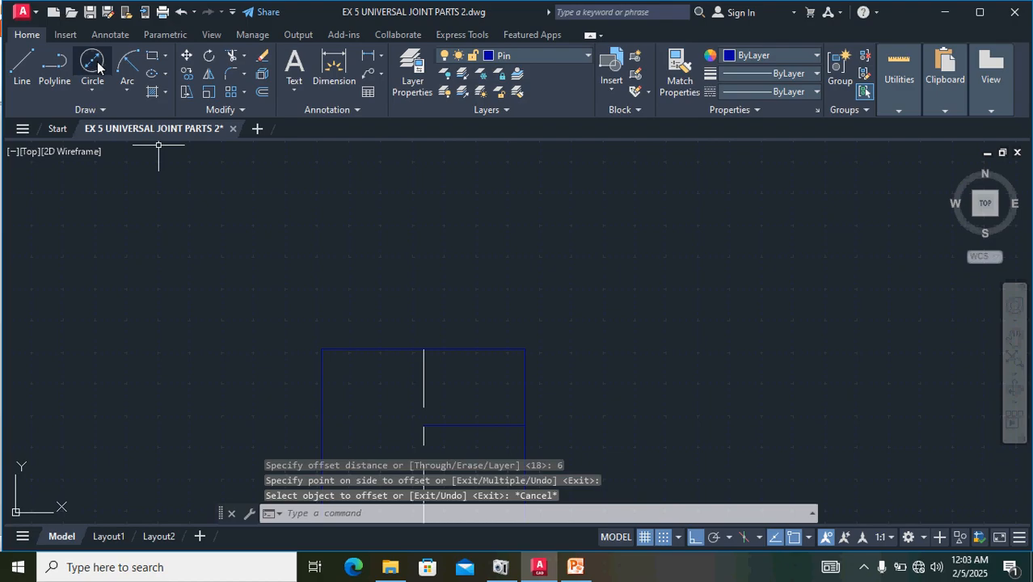
# - Draw a 3 mm diameter circle for the taper pin hole, centred where the offset line meets the pin's centre line
pyautogui.click(94, 87)
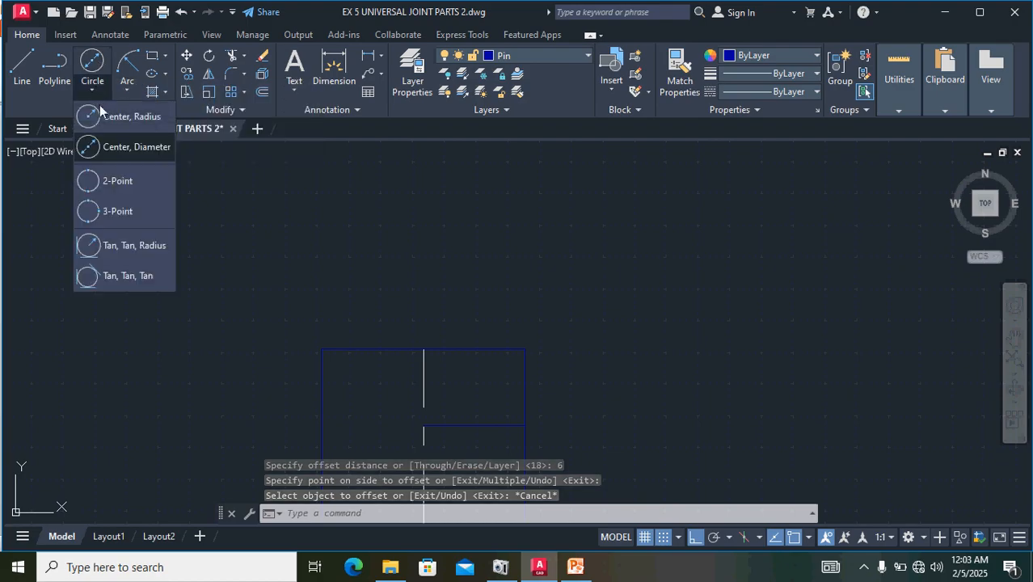
pyautogui.click(126, 147)
pyautogui.scroll(6, 422, 438)
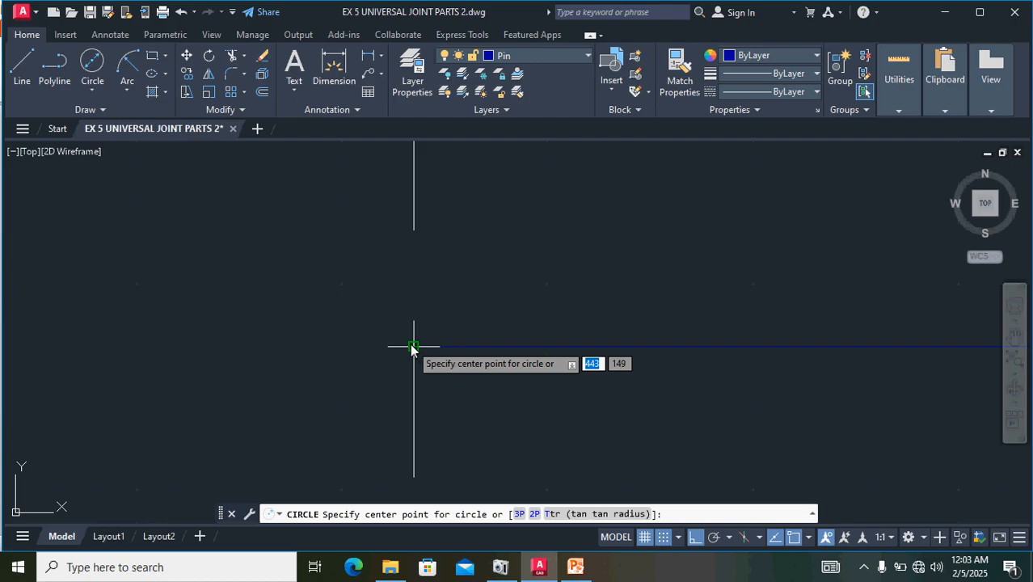
pyautogui.click(411, 346)
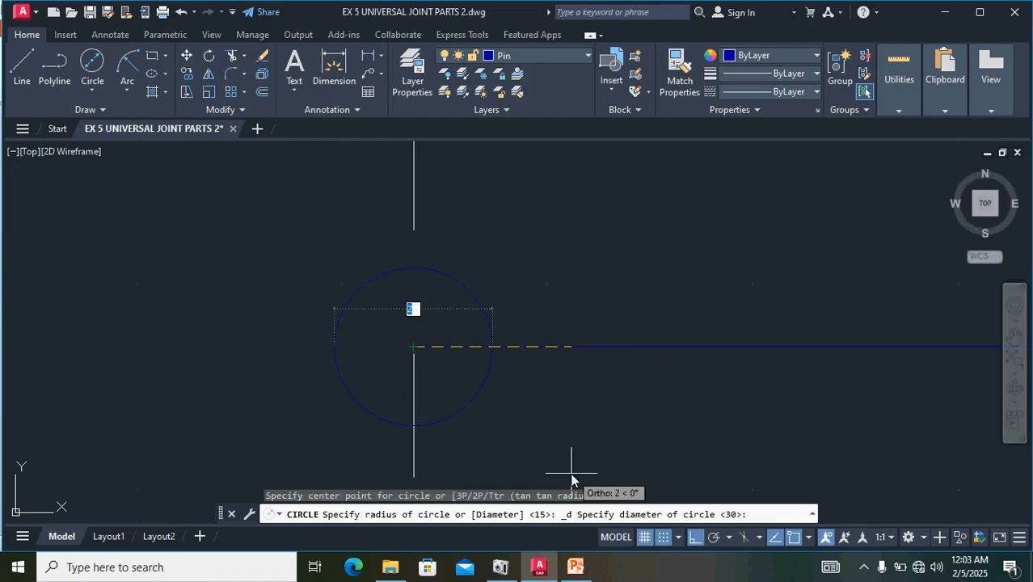
pyautogui.write('3')
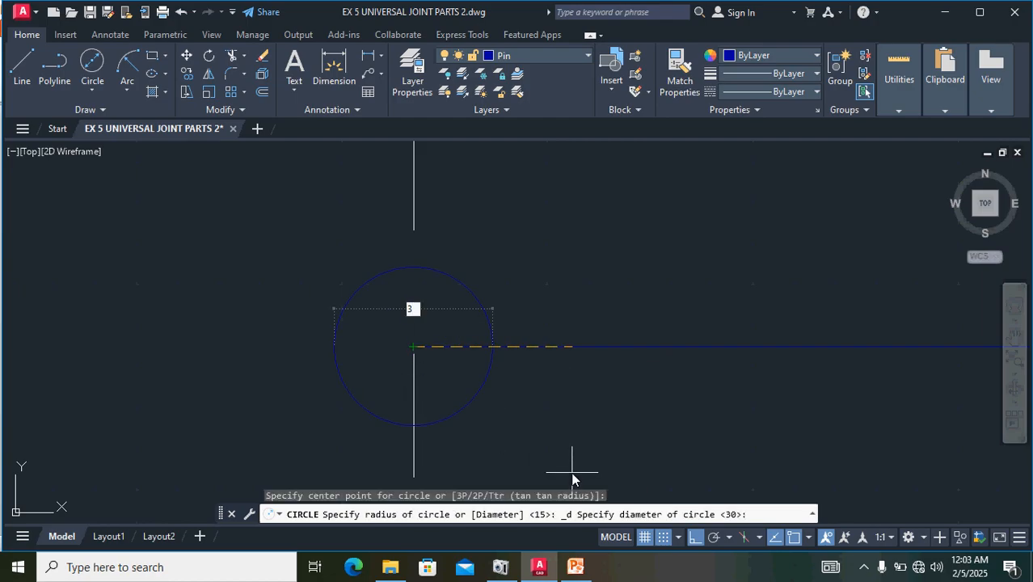
pyautogui.press('Return')
pyautogui.scroll(-4, 710, 249)
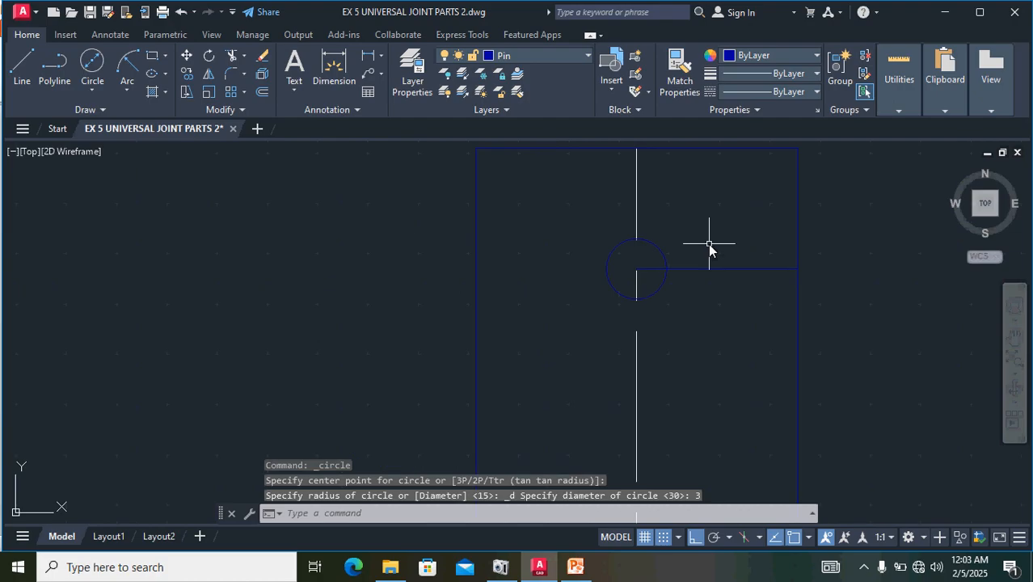
# - Stretch the upper end of the pin's centre line about 10 mm upward beyond the pin's top edge
pyautogui.scroll(-2, 710, 249)
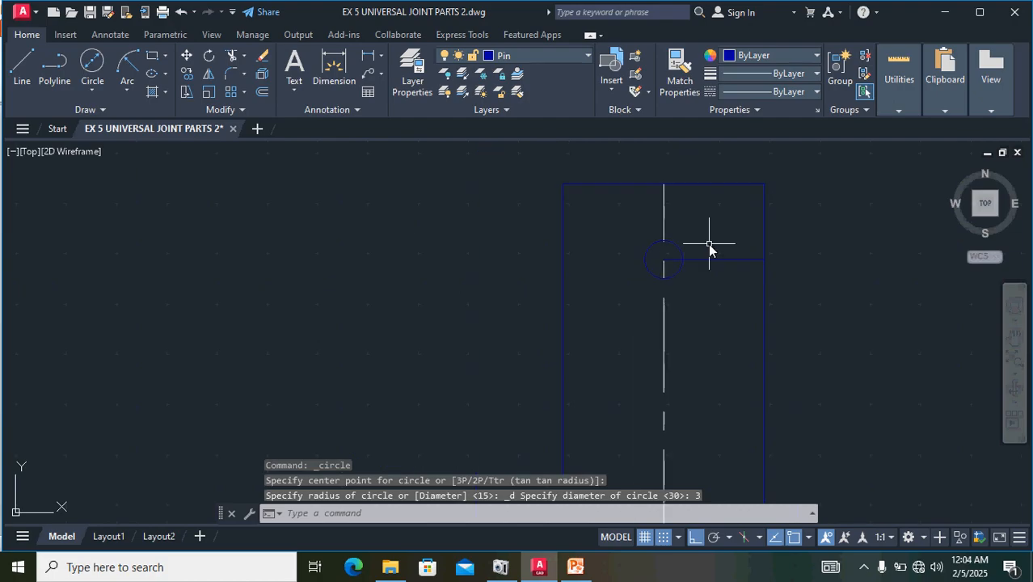
pyautogui.click(665, 205)
pyautogui.click(665, 185)
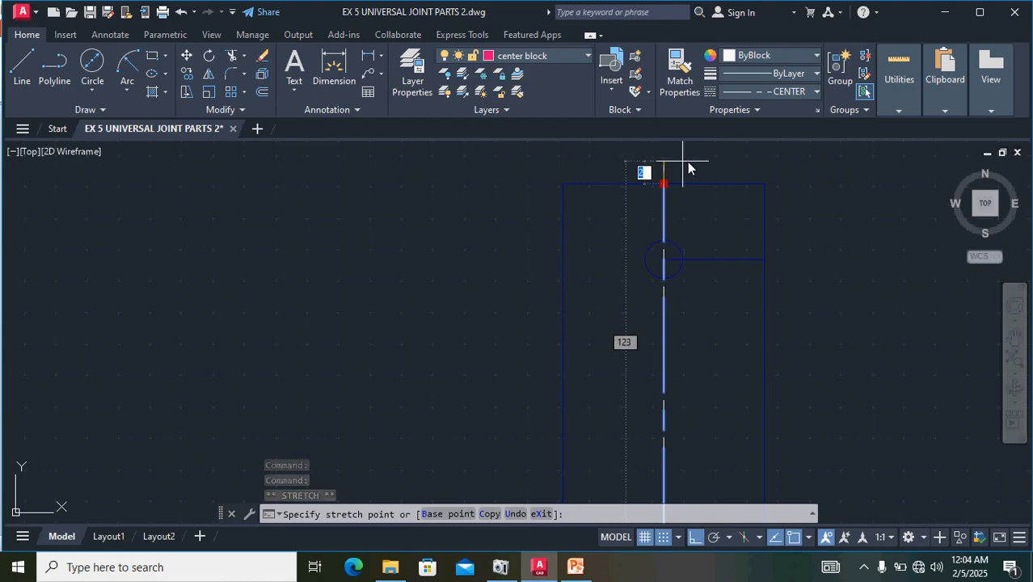
pyautogui.press('Escape')
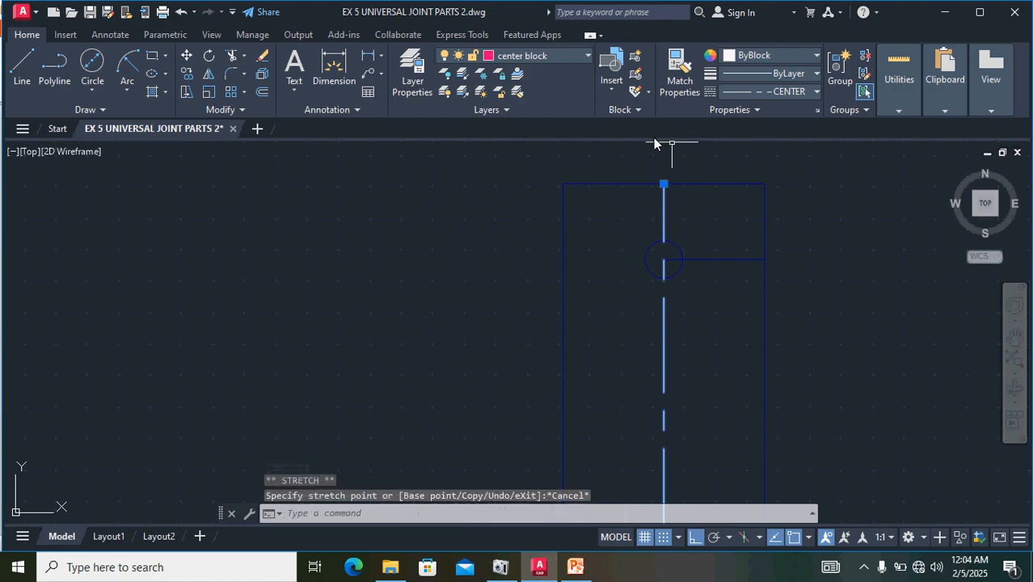
pyautogui.scroll(-4, 684, 462)
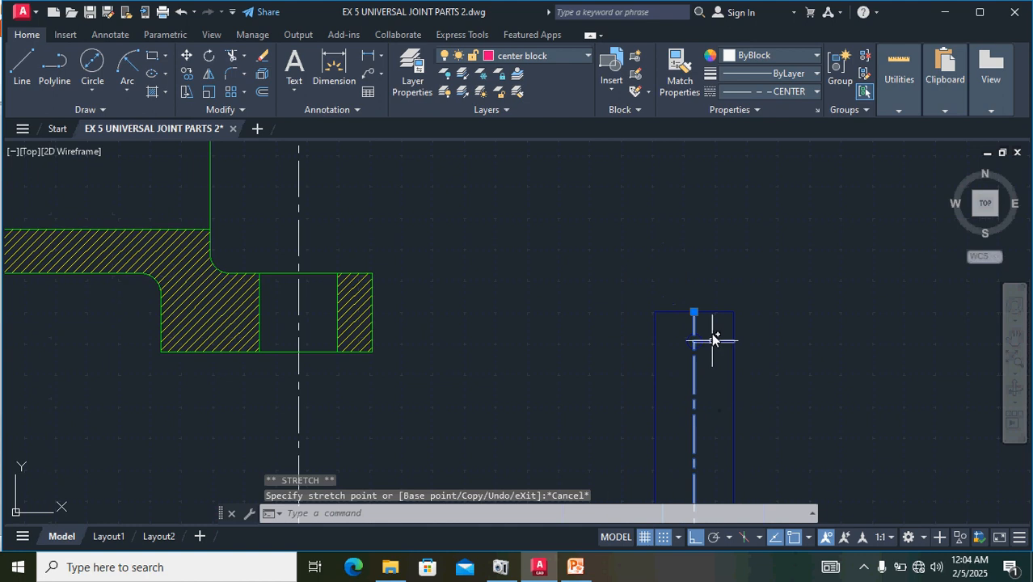
pyautogui.click(693, 313)
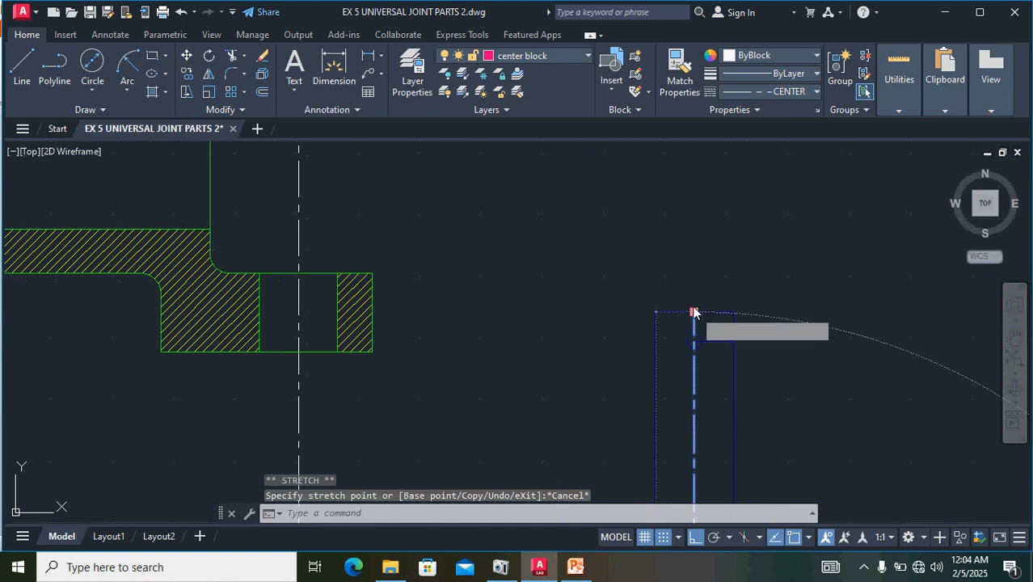
pyautogui.click(693, 263)
pyautogui.scroll(-3, 799, 267)
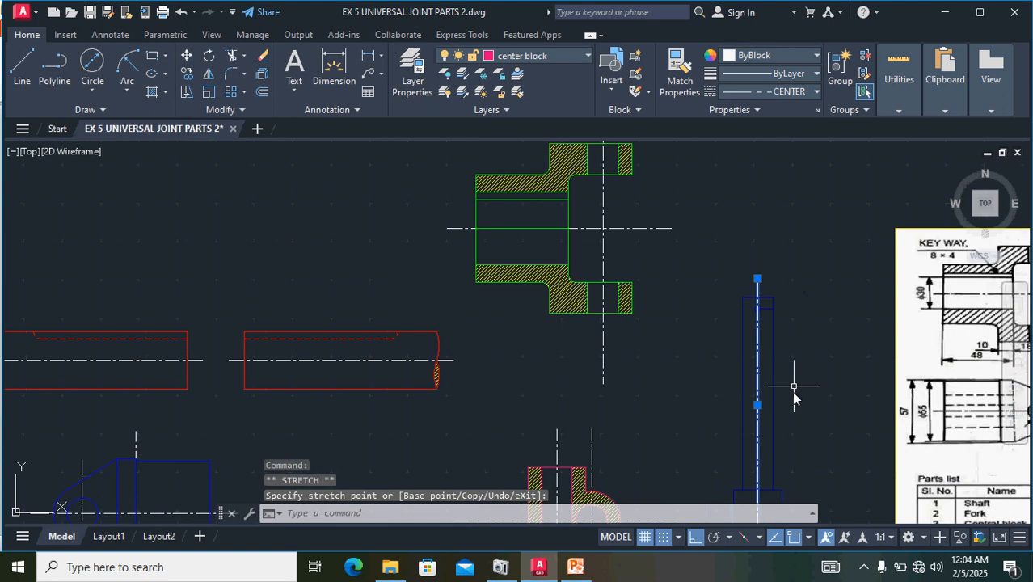
# - Examine the reference image for the dimensions of the collar, part 5
pyautogui.moveTo(792, 438); pyautogui.dragTo(696, 346, button='middle')
pyautogui.scroll(3, 692, 348)
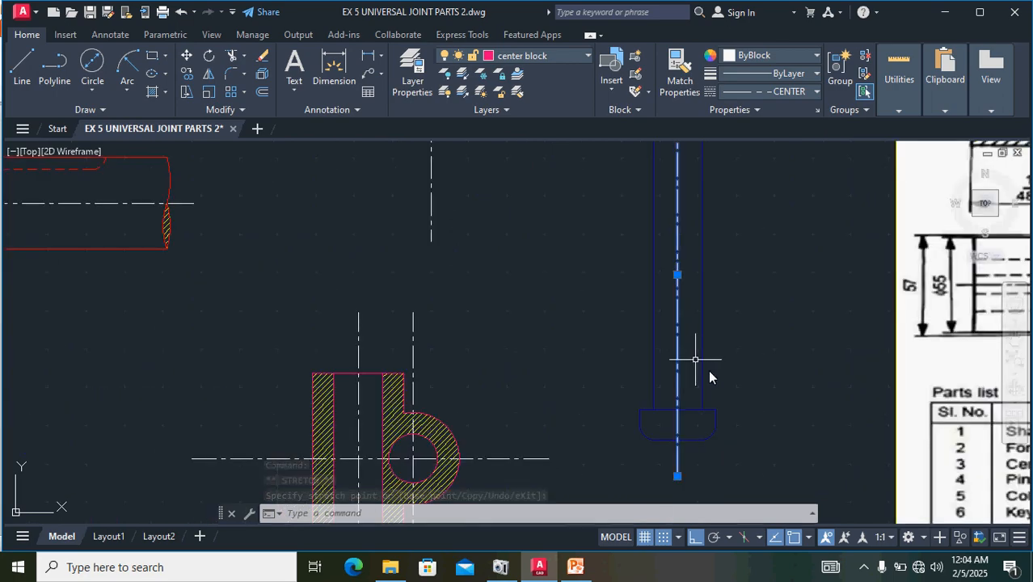
pyautogui.moveTo(774, 367)
pyautogui.mouseDown(button='middle')
pyautogui.moveTo(624, 330)
pyautogui.moveTo(635, 522)
pyautogui.mouseUp(button='middle')
pyautogui.moveTo(641, 332); pyautogui.dragTo(411, 377, button='middle')
pyautogui.scroll(-2, 852, 320)
pyautogui.moveTo(866, 354); pyautogui.dragTo(597, 359, button='middle')
pyautogui.scroll(4, 803, 295)
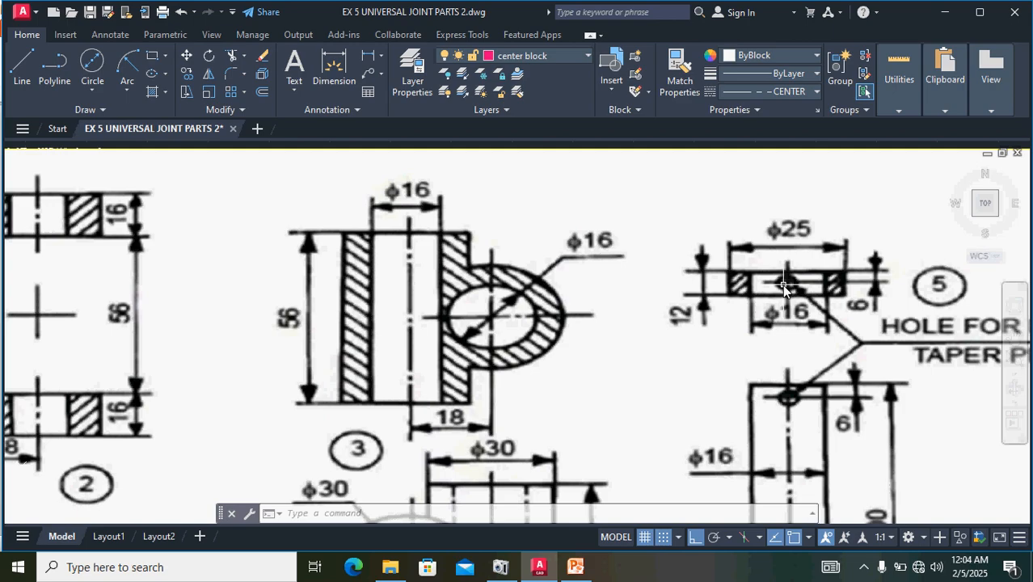
pyautogui.scroll(-2, 684, 329)
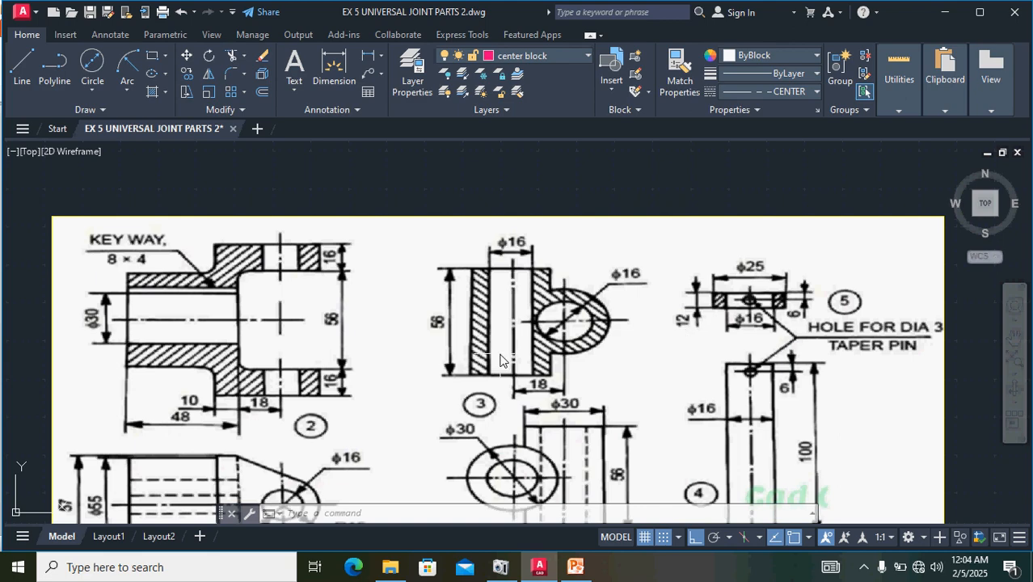
pyautogui.scroll(-5, 477, 348)
pyautogui.scroll(7, 253, 309)
pyautogui.scroll(2, 252, 315)
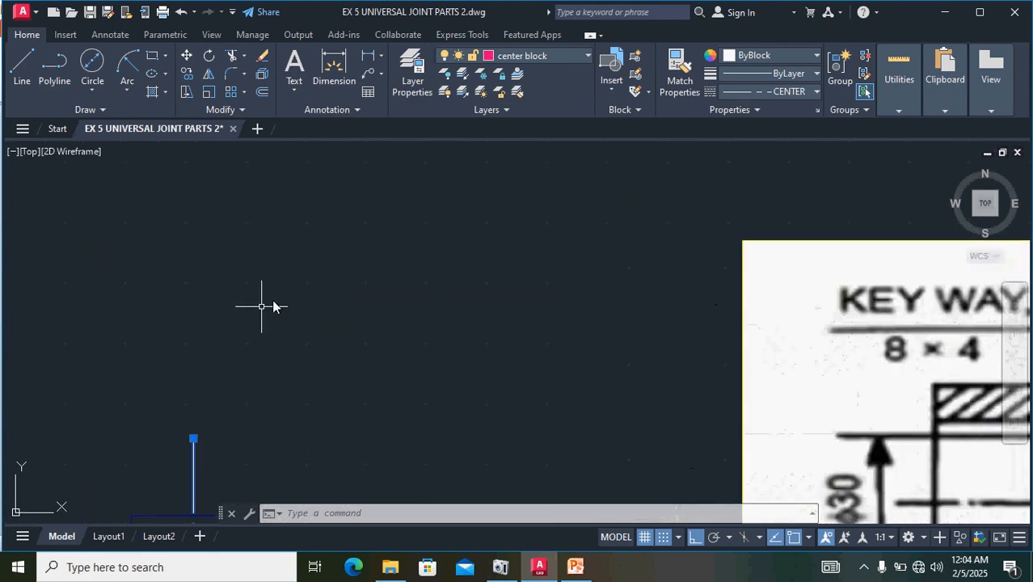
pyautogui.click(523, 60)
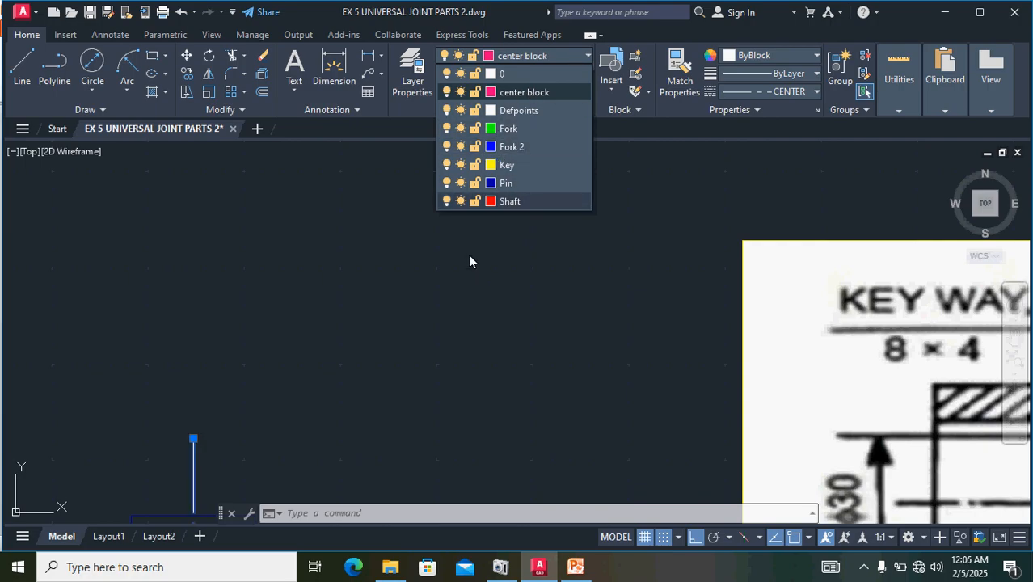
pyautogui.scroll(-4, 469, 257)
pyautogui.scroll(2, 398, 338)
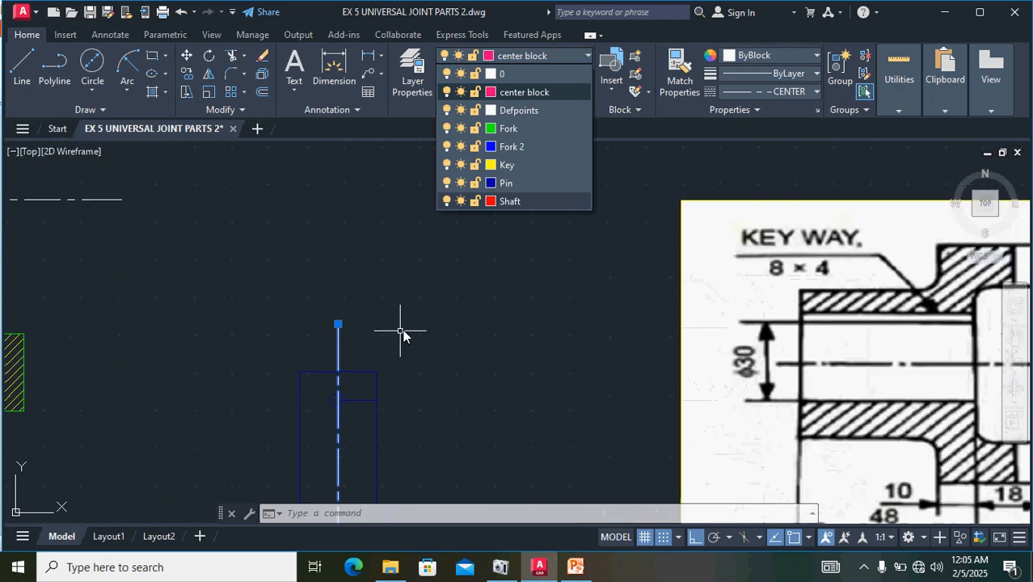
pyautogui.click(384, 260)
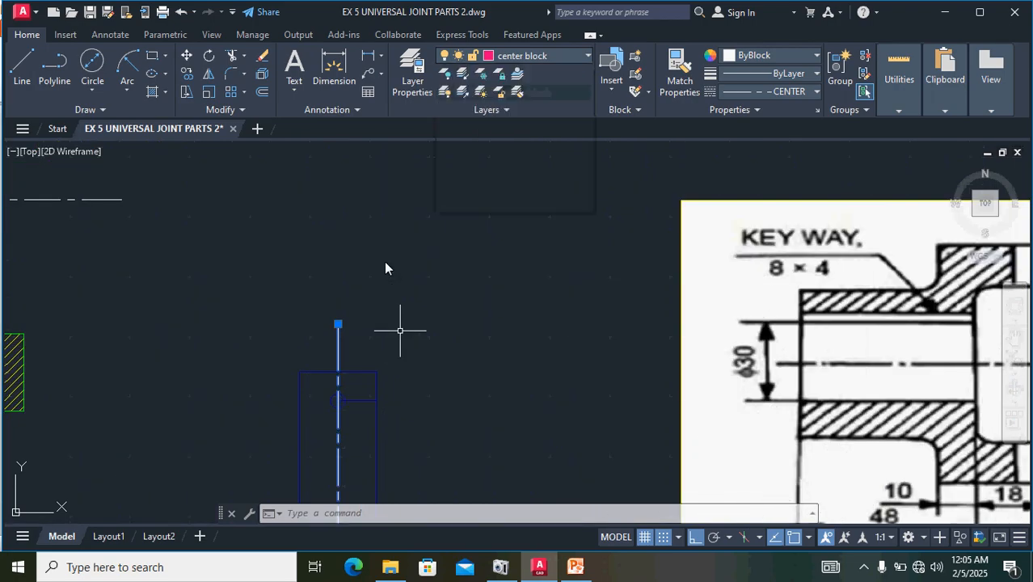
# - Draw a 25 mm horizontal line above the pin as the bottom edge of the collar
pyautogui.click(22, 66)
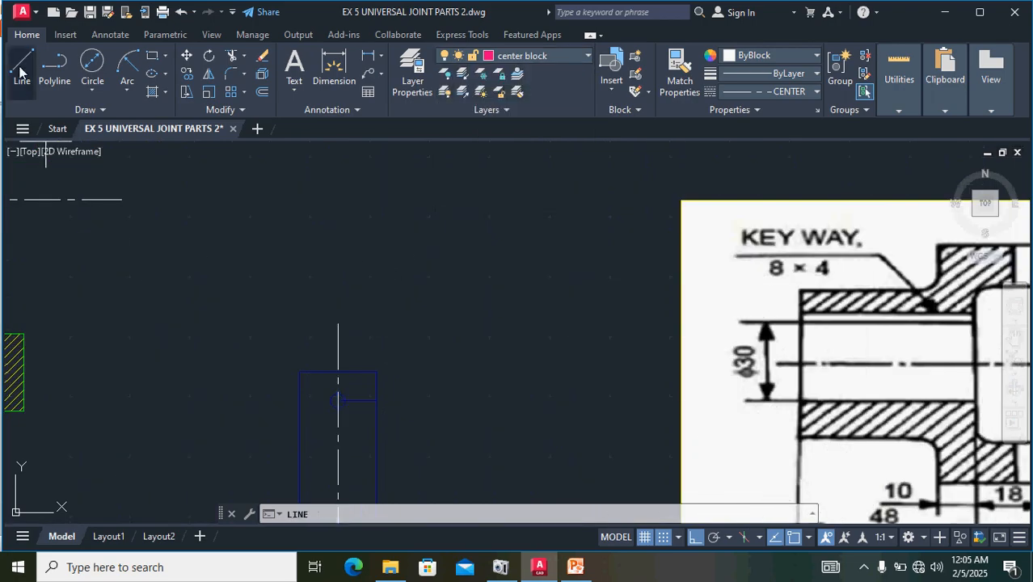
pyautogui.click(267, 280)
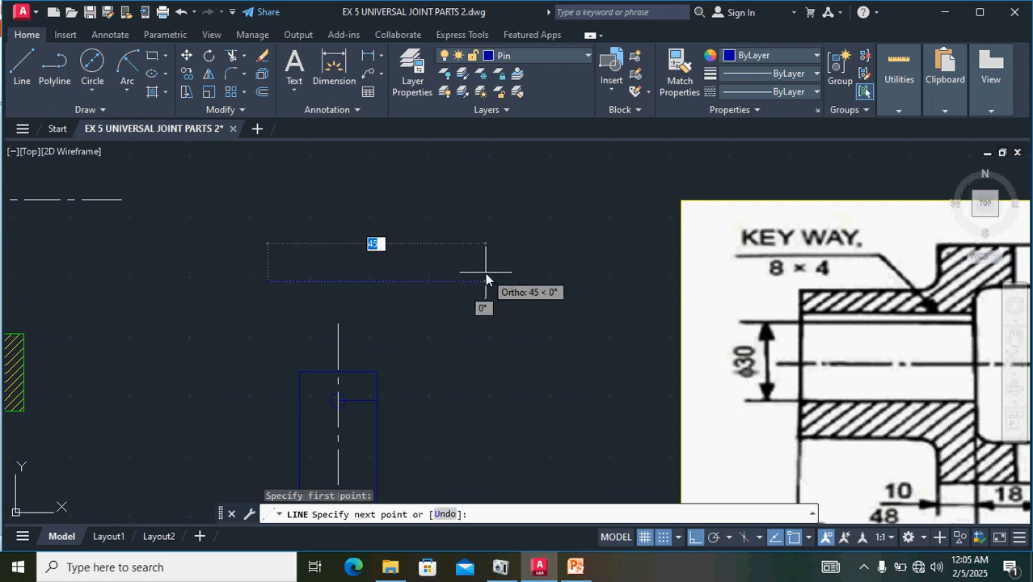
pyautogui.write('2')
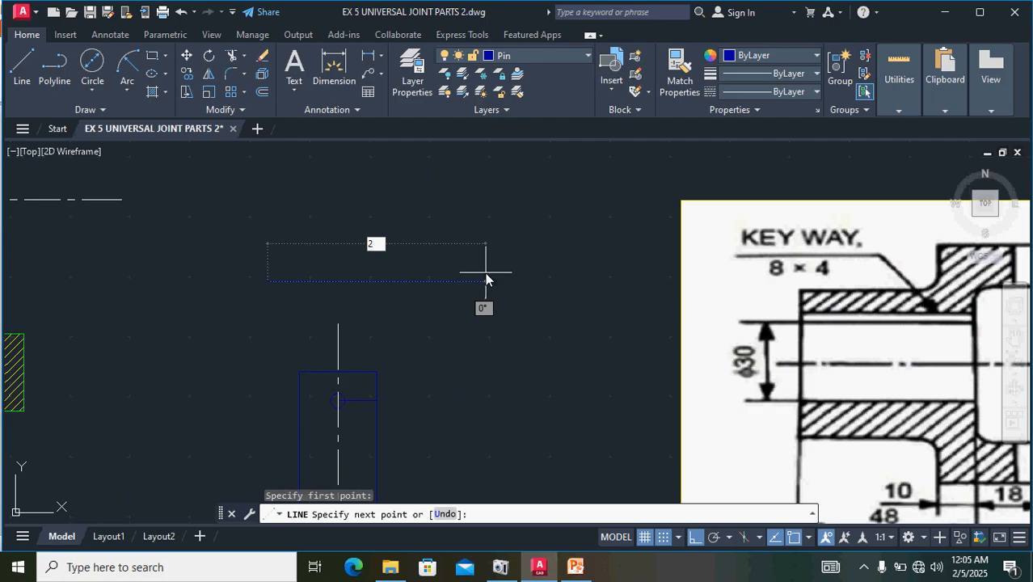
pyautogui.write('5')
pyautogui.press('Return')
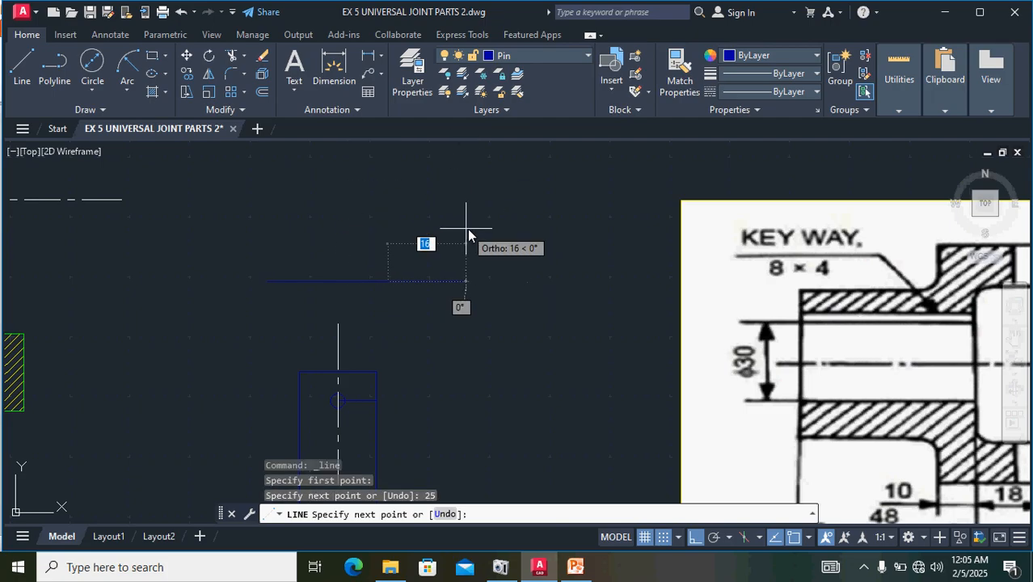
# - Check the collar's height in the reference image and draw its right edge 12 mm upward from the bottom edge
pyautogui.moveTo(468, 229); pyautogui.dragTo(299, 244, button='middle')
pyautogui.moveTo(522, 243); pyautogui.dragTo(219, 260, button='middle')
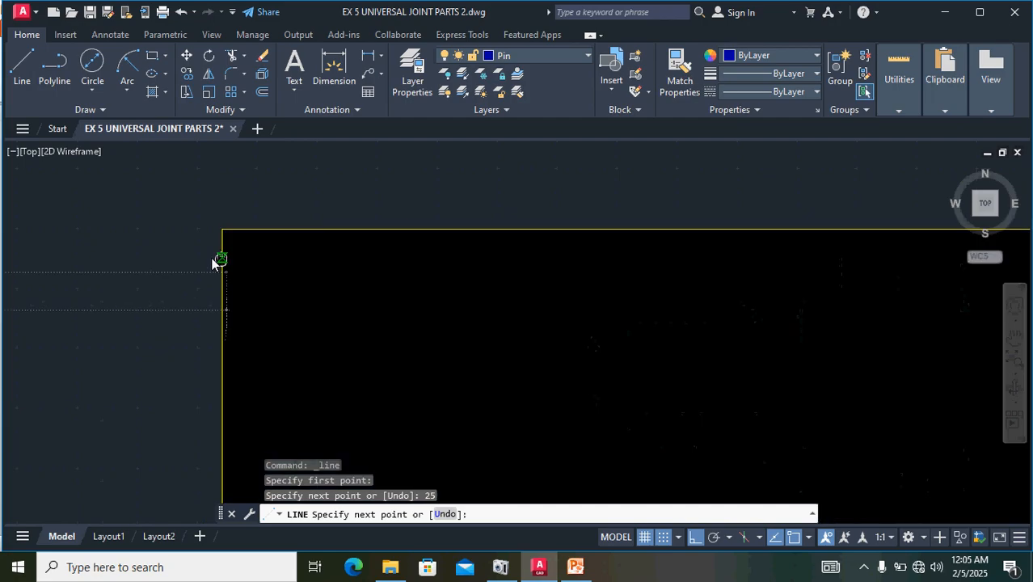
pyautogui.scroll(-2, 217, 256)
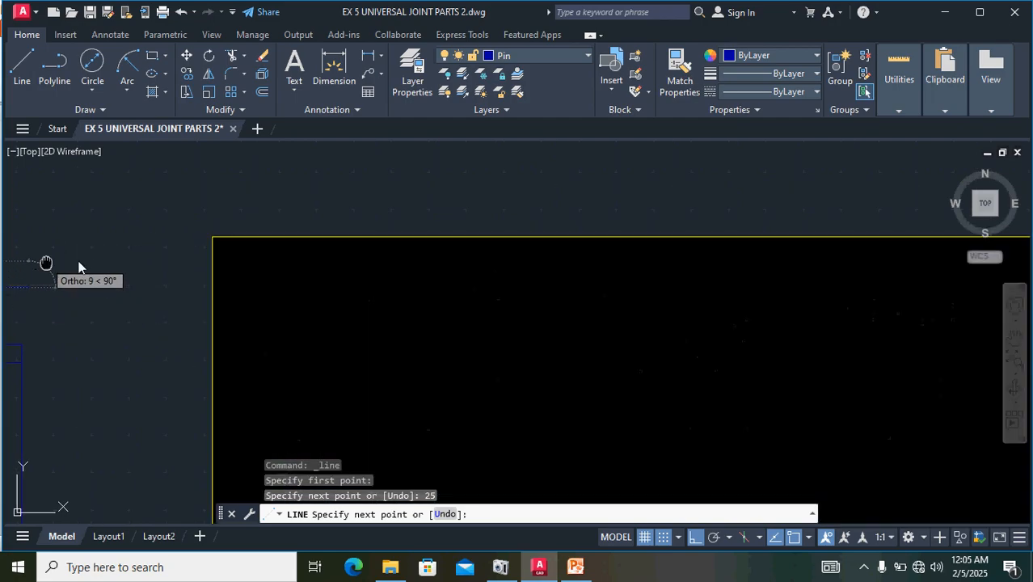
pyautogui.moveTo(47, 266); pyautogui.dragTo(622, 301, button='middle')
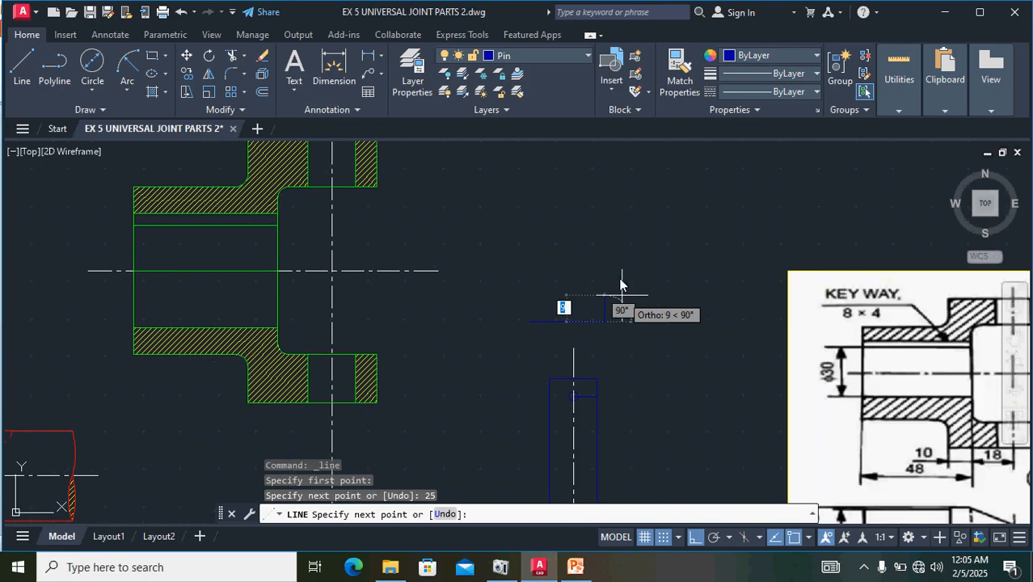
pyautogui.scroll(6, 579, 258)
pyautogui.scroll(-3, 643, 318)
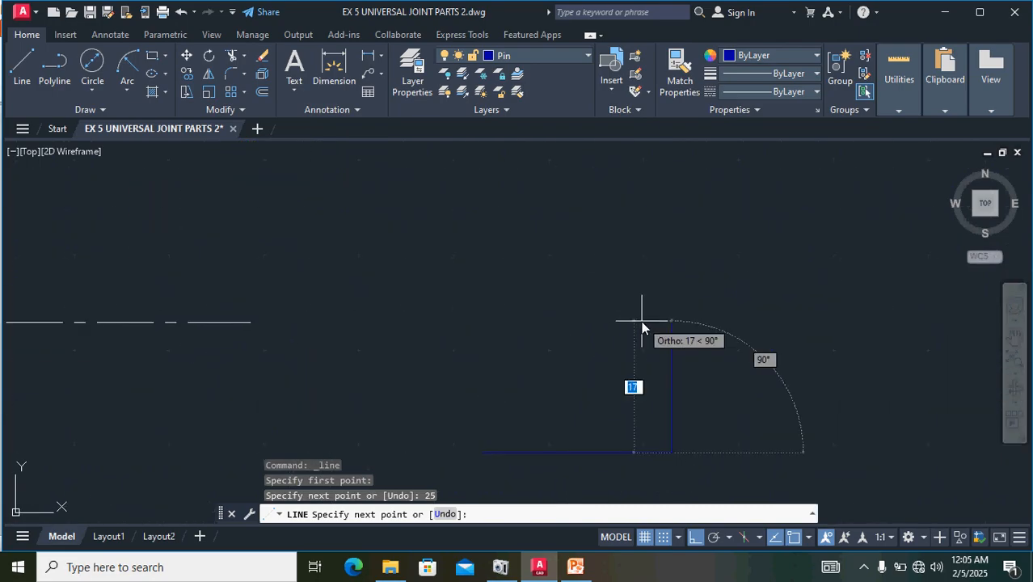
pyautogui.press('BackSpace')
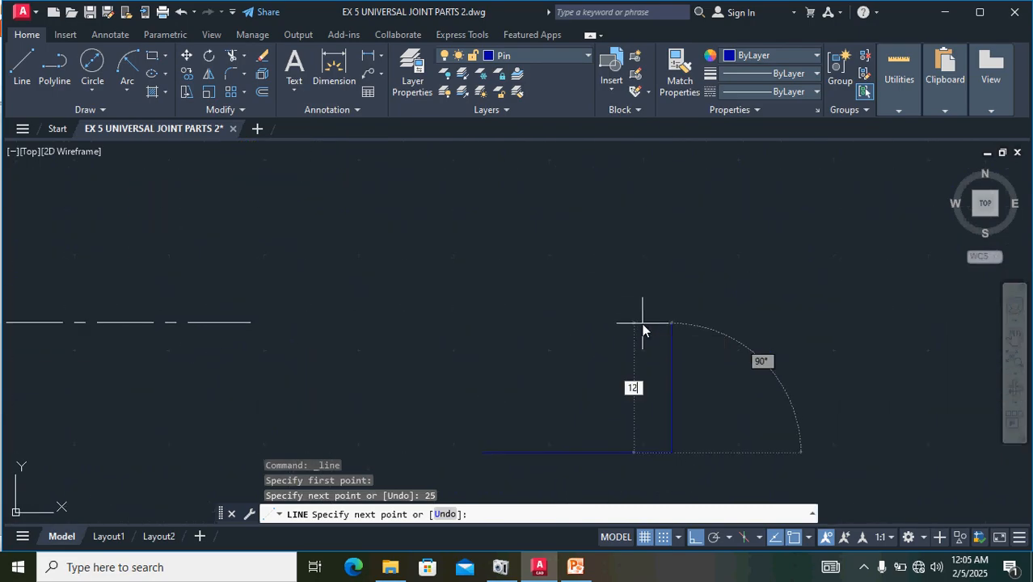
pyautogui.press('Return')
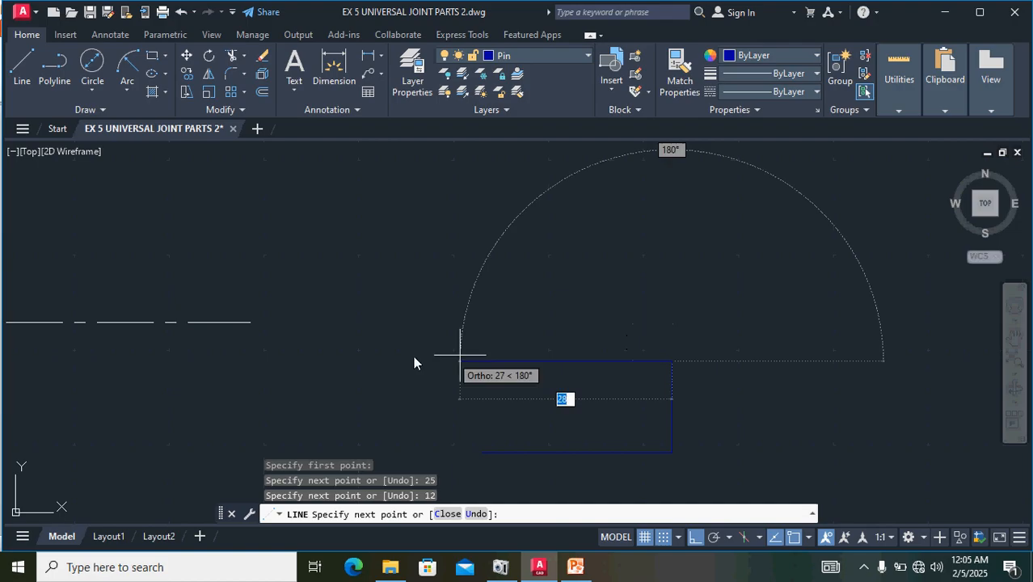
# - Complete the collar rectangle with a 25 mm top edge and a 12 mm left edge
pyautogui.write('25')
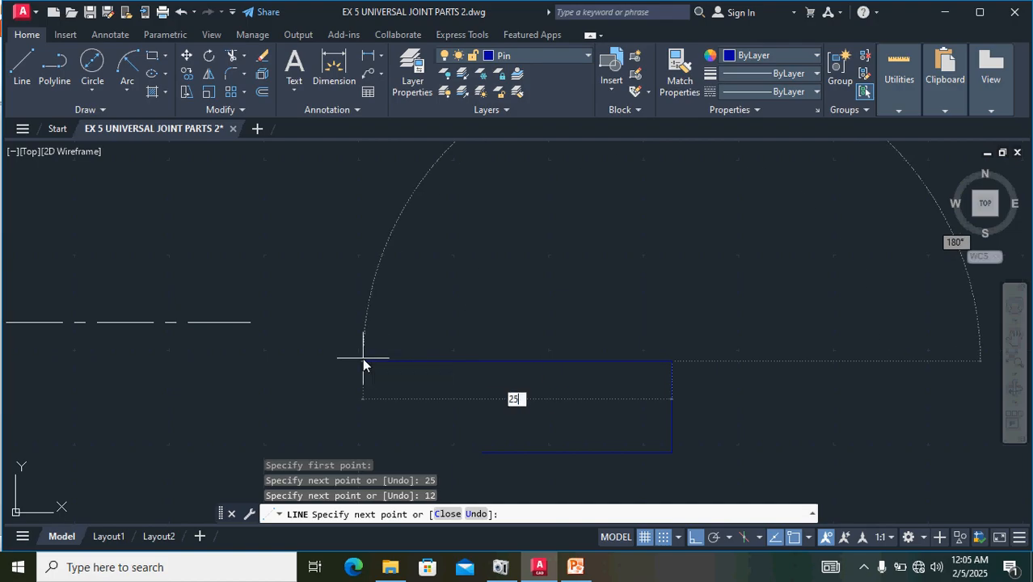
pyautogui.press('Return')
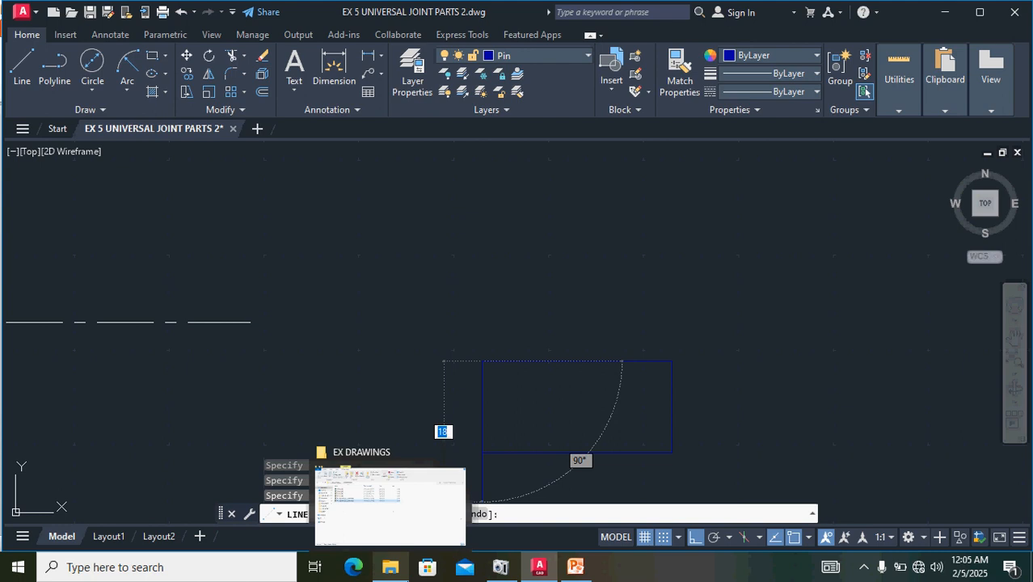
pyautogui.write('12')
pyautogui.press('Return')
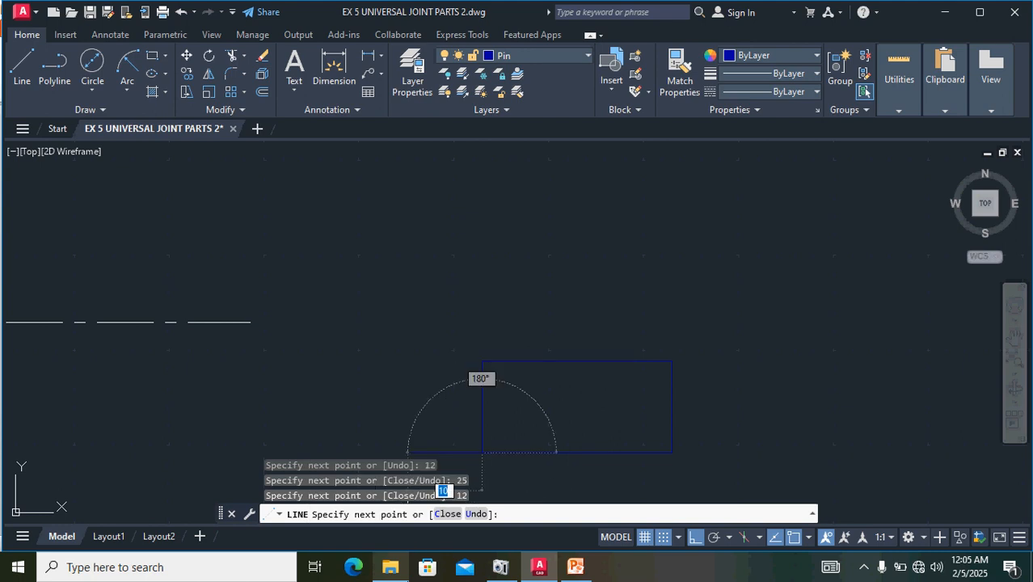
pyautogui.press('Return')
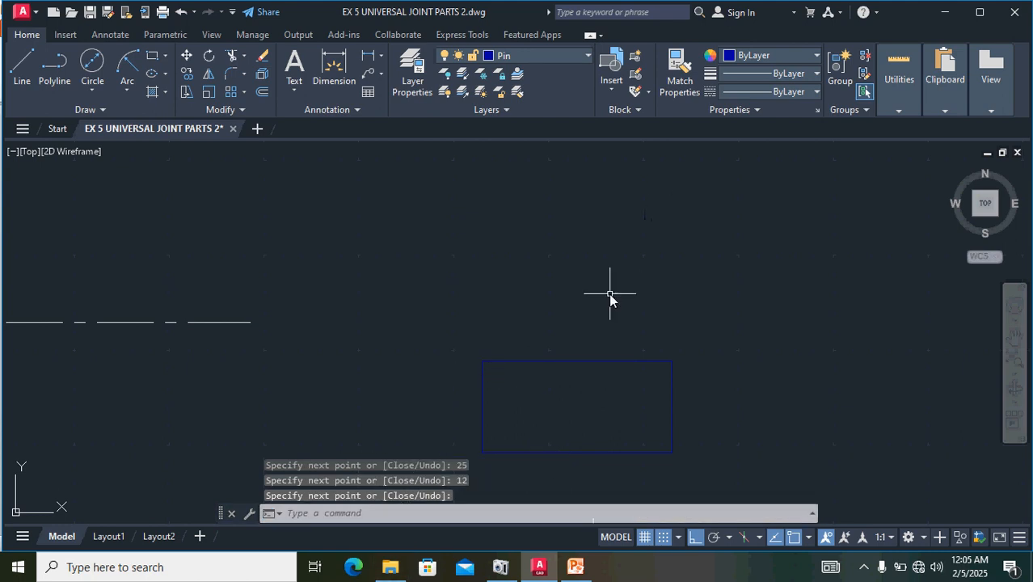
# - Draw a vertical line through the collar rectangle from the midpoint of its top edge to the bottom edge
pyautogui.scroll(-2, 610, 296)
pyautogui.scroll(2, 604, 368)
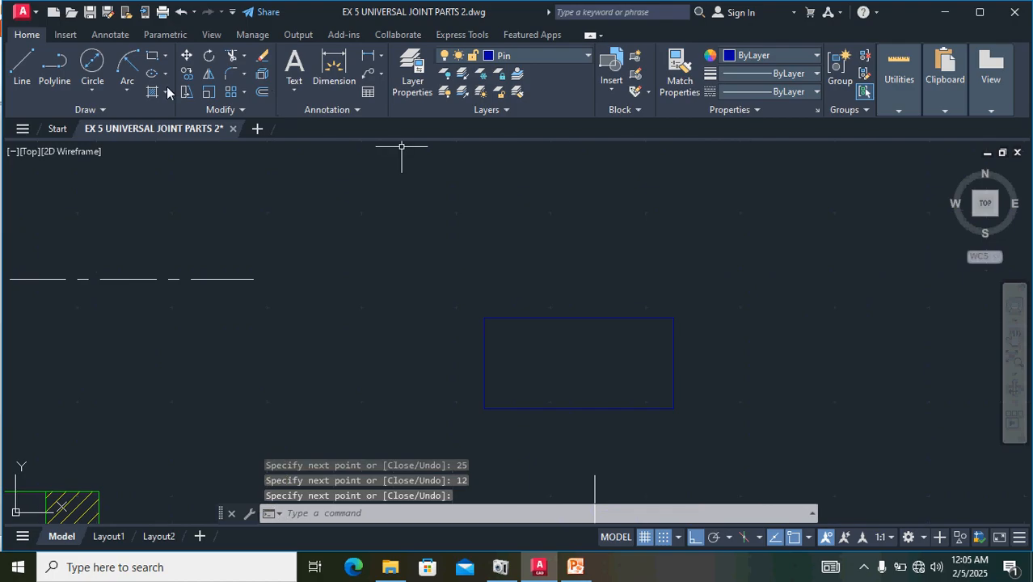
pyautogui.click(22, 67)
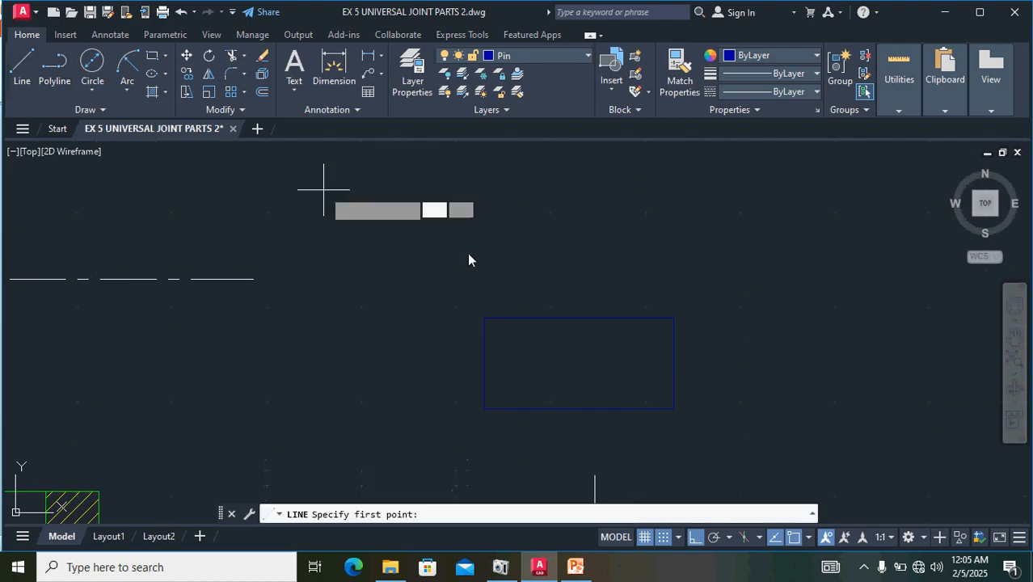
pyautogui.click(579, 318)
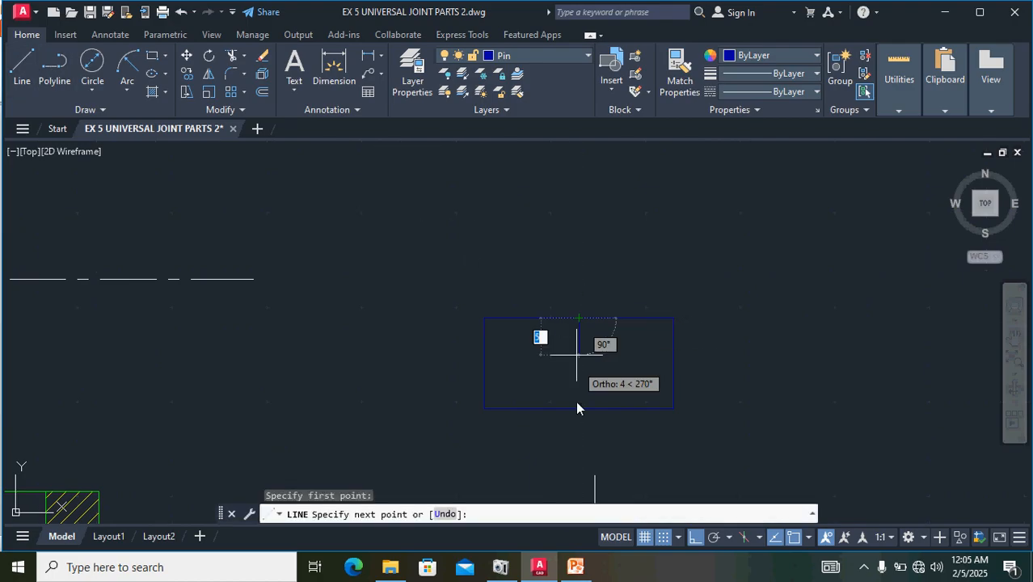
pyautogui.click(579, 409)
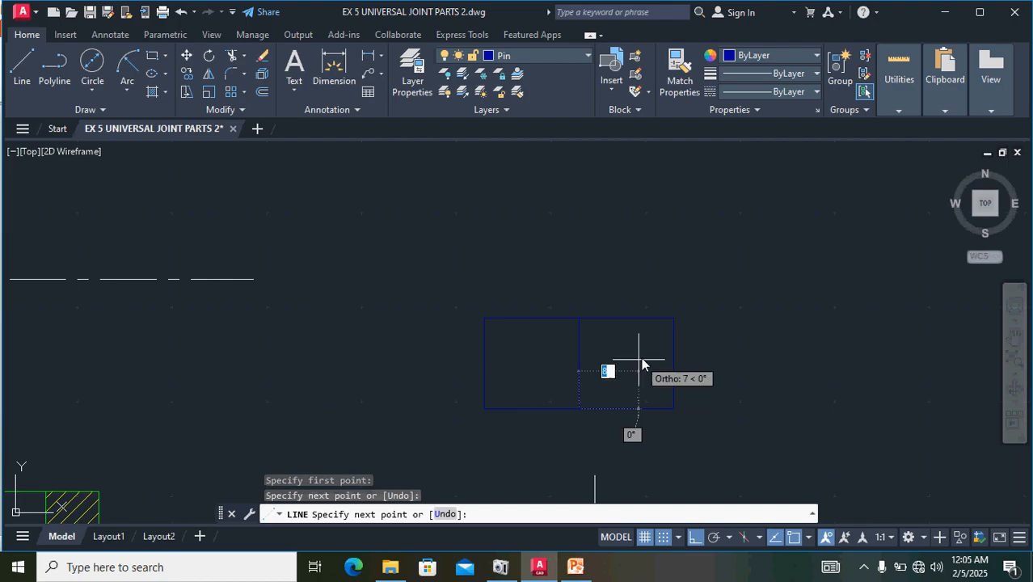
pyautogui.scroll(-3, 642, 357)
pyautogui.press('Return')
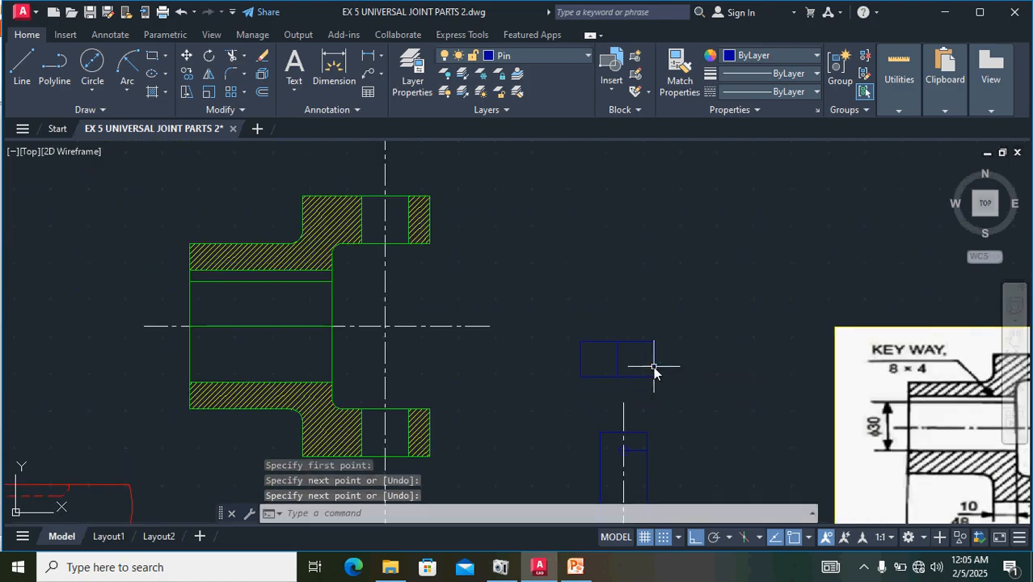
# - Check the reference image for the collar's bore diameter and hole position on part 5
pyautogui.scroll(2, 709, 381)
pyautogui.scroll(-2, 711, 382)
pyautogui.scroll(-2, 711, 381)
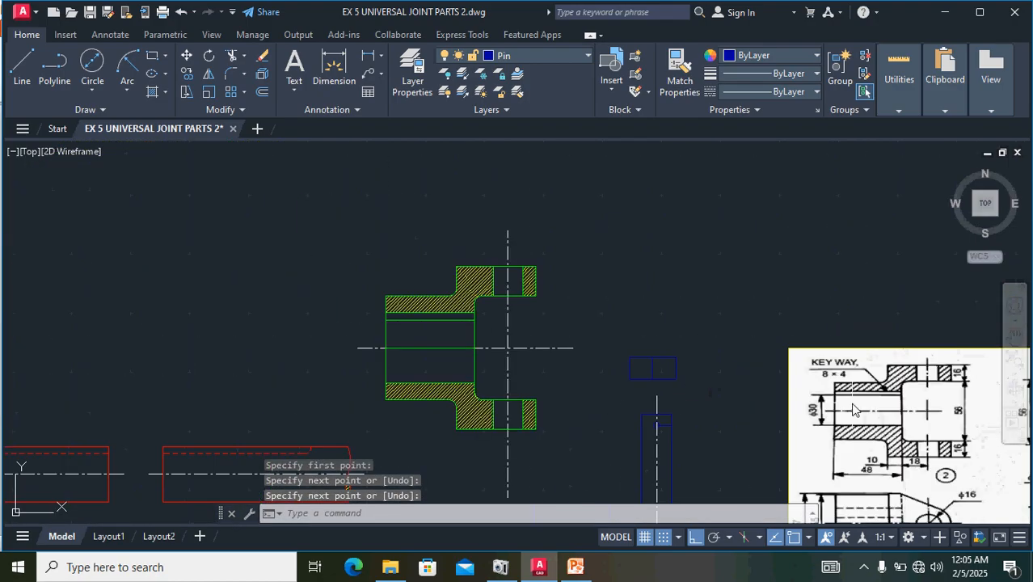
pyautogui.moveTo(845, 383); pyautogui.dragTo(606, 347, button='middle')
pyautogui.scroll(4, 1005, 379)
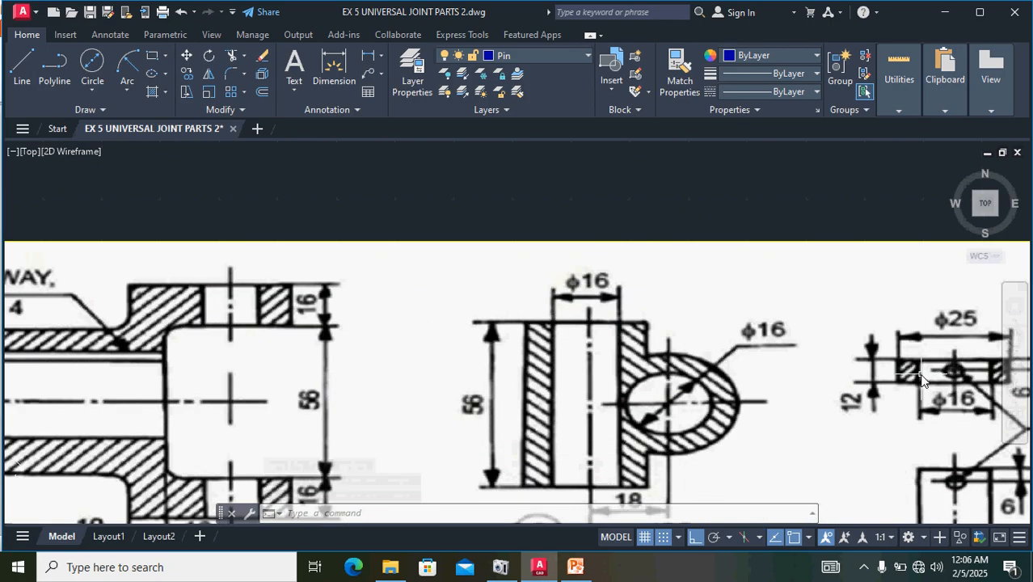
pyautogui.moveTo(878, 374); pyautogui.dragTo(780, 366, button='middle')
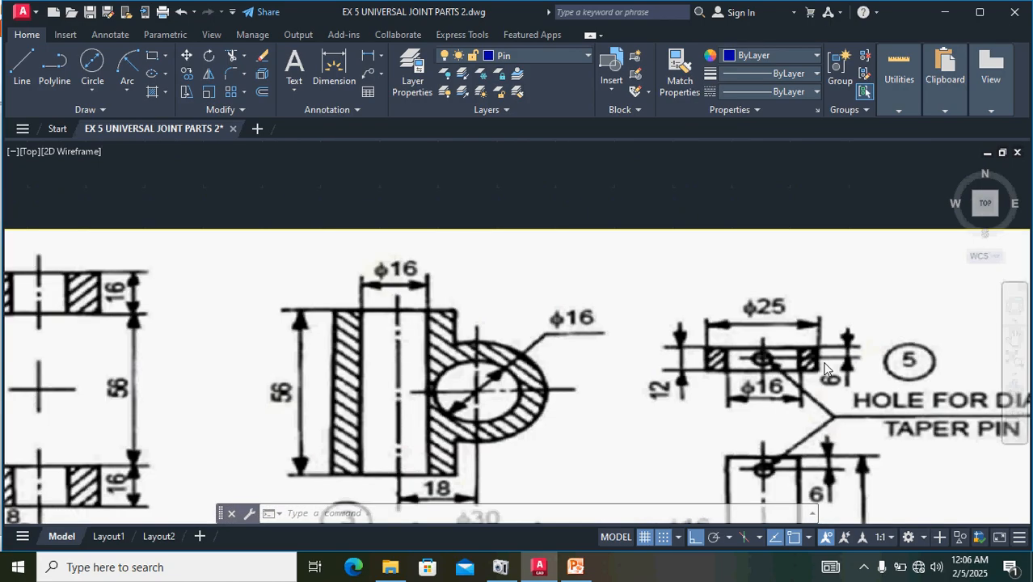
pyautogui.scroll(-4, 690, 343)
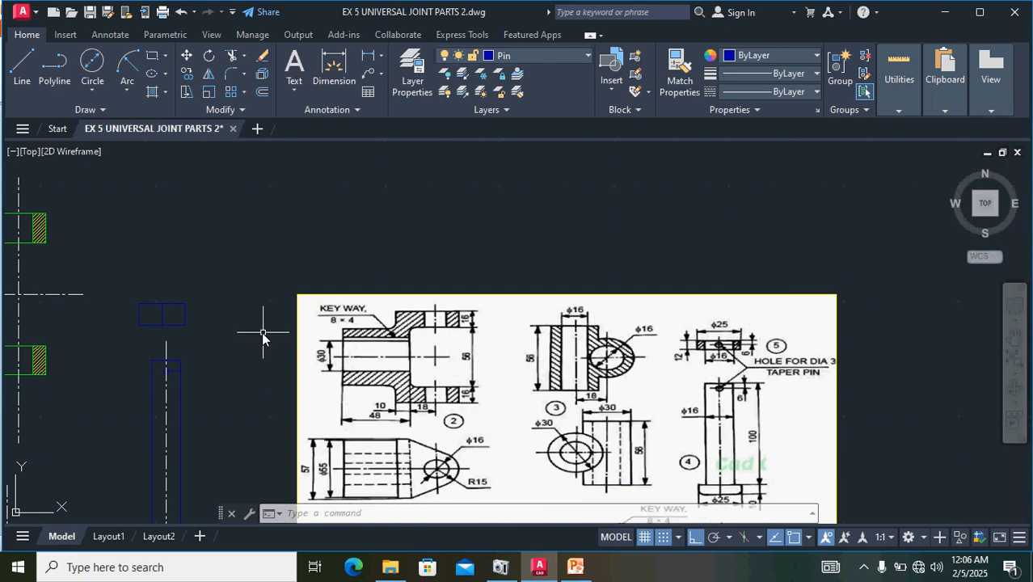
# - Offset the collar's vertical middle line 8 mm to the left to form the bore's left edge
pyautogui.moveTo(265, 340)
pyautogui.mouseDown(button='middle')
pyautogui.moveTo(396, 330)
pyautogui.moveTo(668, 336)
pyautogui.mouseUp(button='middle')
pyautogui.scroll(5, 668, 335)
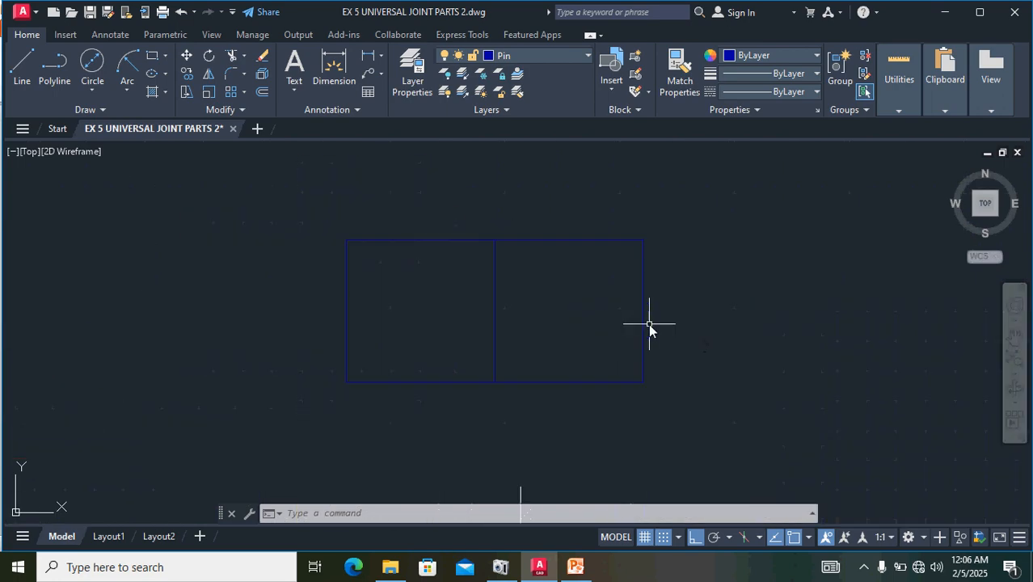
pyautogui.click(495, 300)
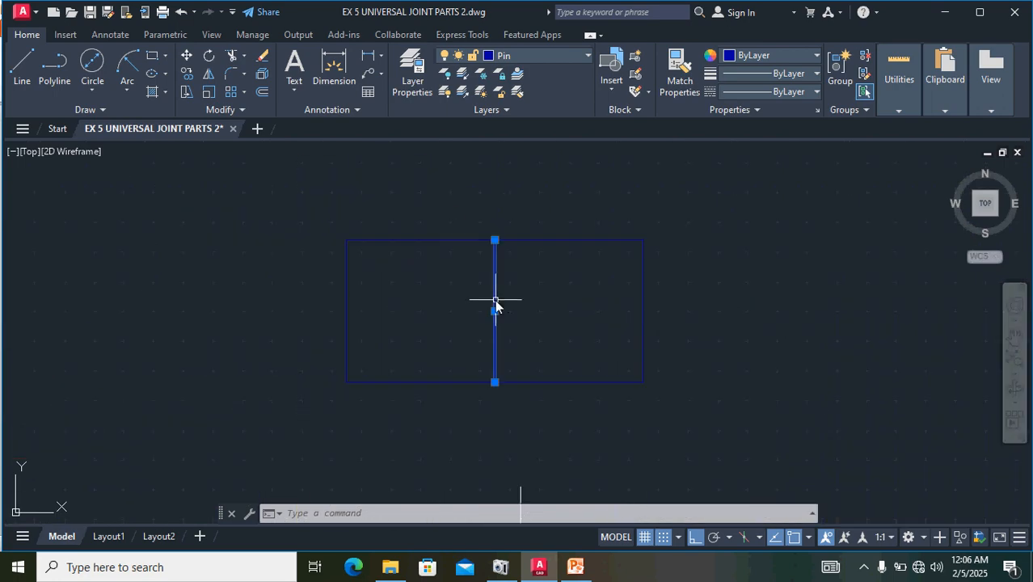
pyautogui.click(260, 93)
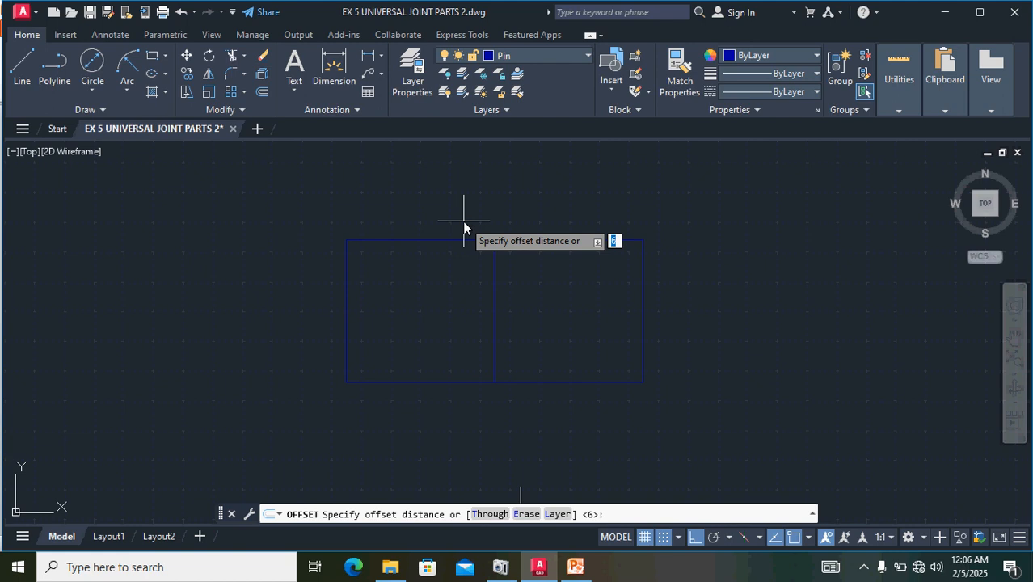
pyautogui.write('8')
pyautogui.press('Return')
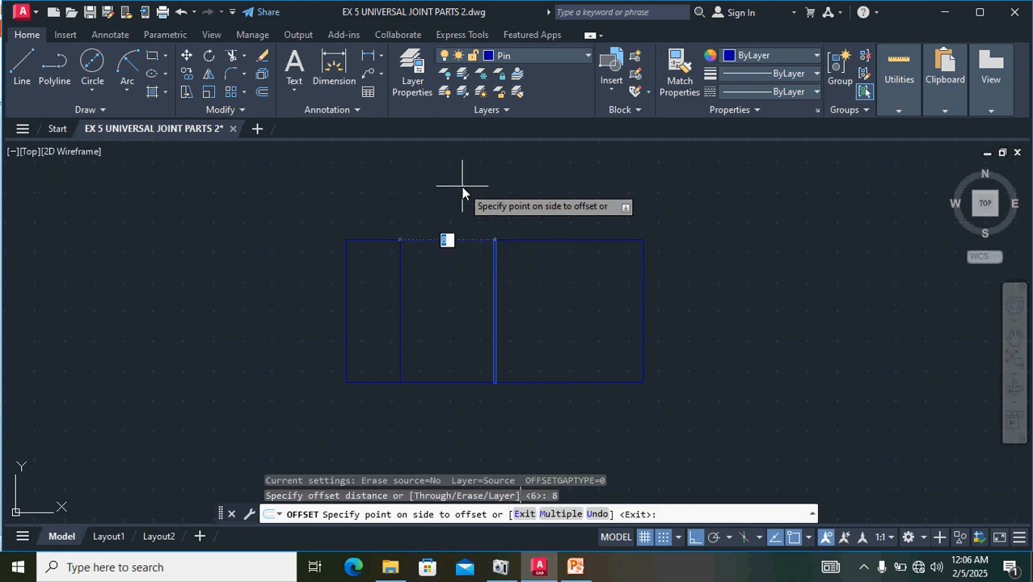
pyautogui.click(422, 271)
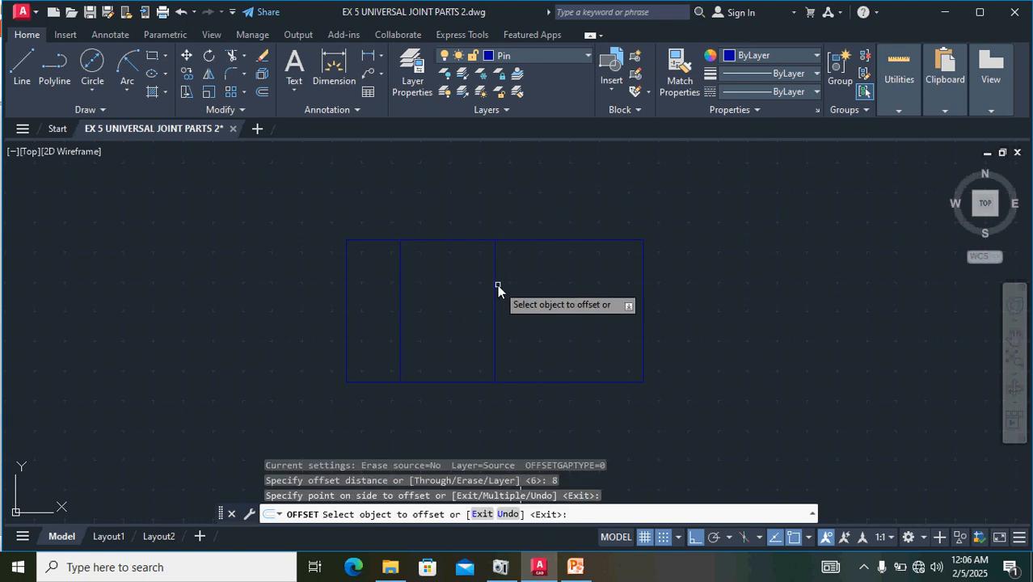
# - Offset the collar's vertical middle line 8 mm to the right to form the bore's right edge
pyautogui.click(494, 291)
pyautogui.click(544, 289)
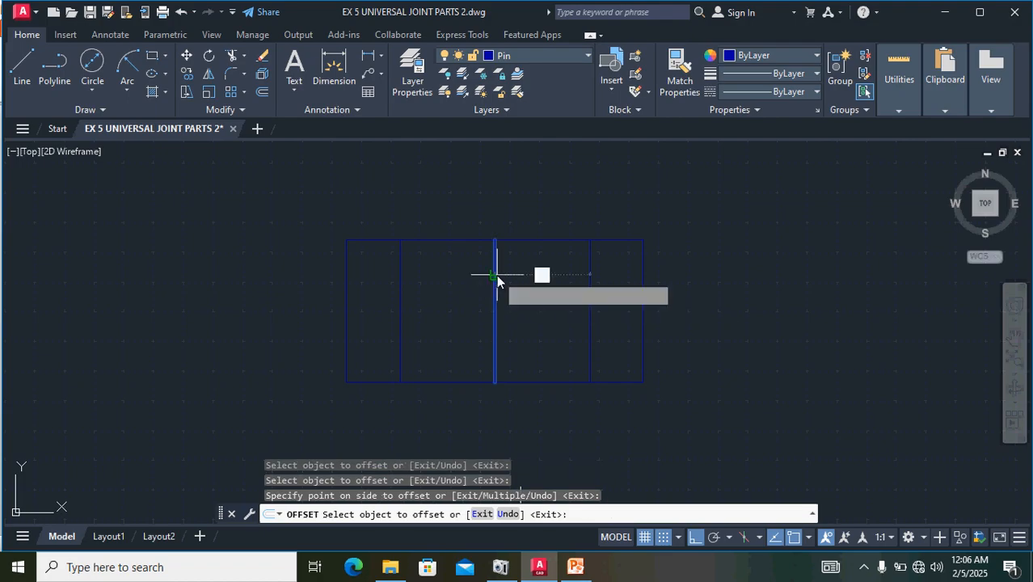
pyautogui.click(495, 277)
pyautogui.click(479, 275)
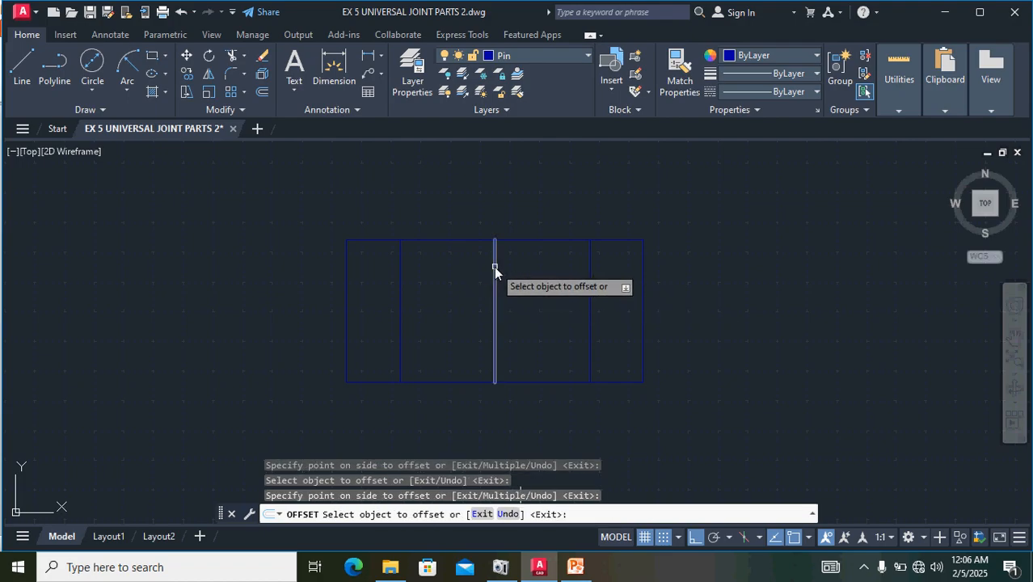
pyautogui.click(494, 267)
pyautogui.click(497, 243)
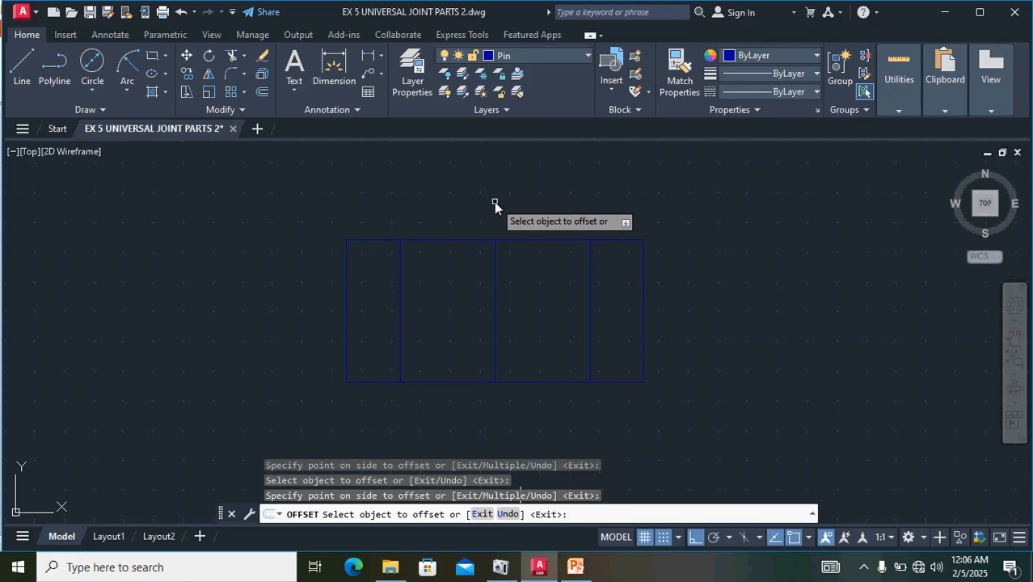
pyautogui.press('Escape')
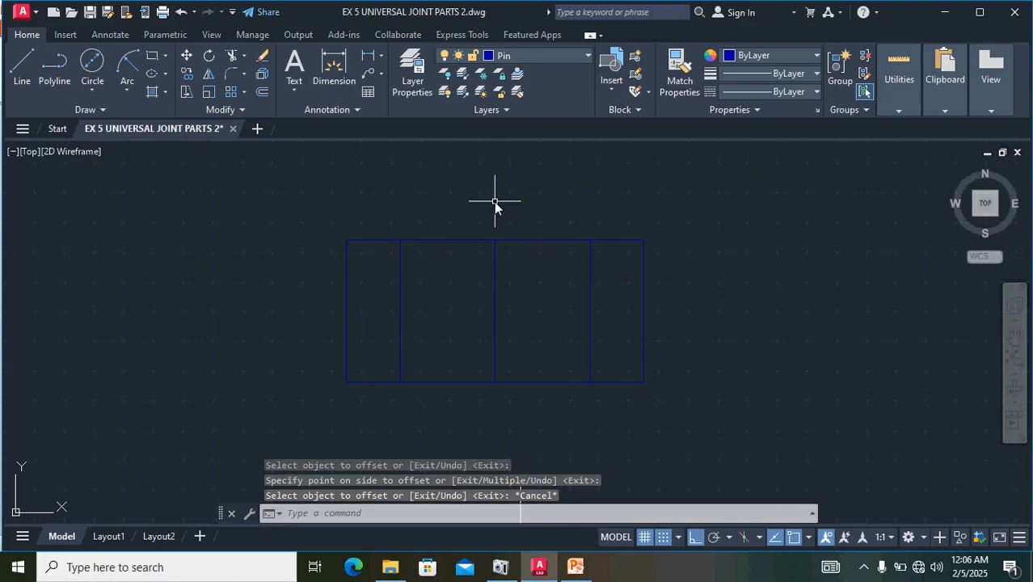
# - Stretch the ends of the collar's vertical middle line beyond its top and bottom edges
pyautogui.click(493, 261)
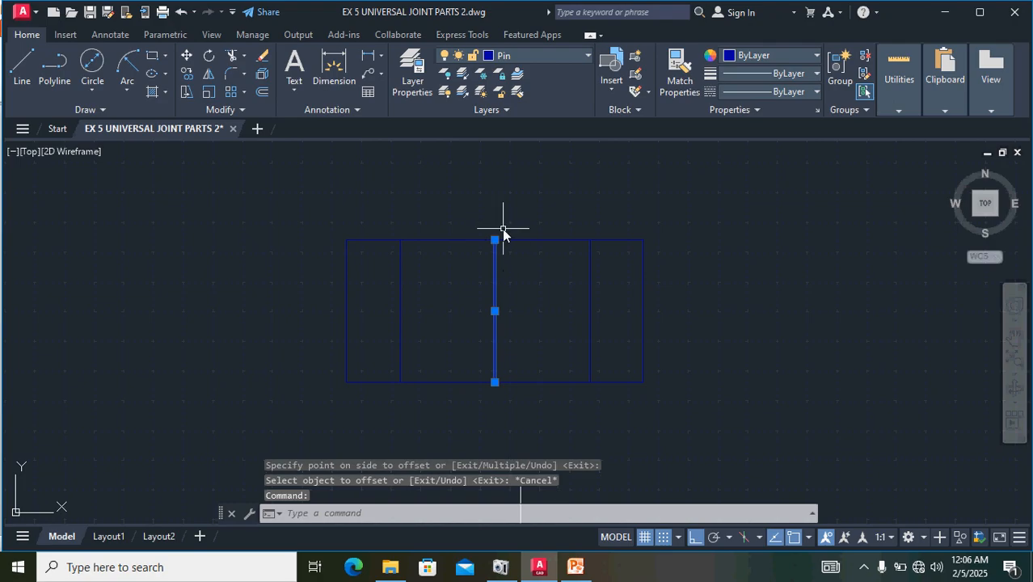
pyautogui.click(495, 240)
pyautogui.click(493, 174)
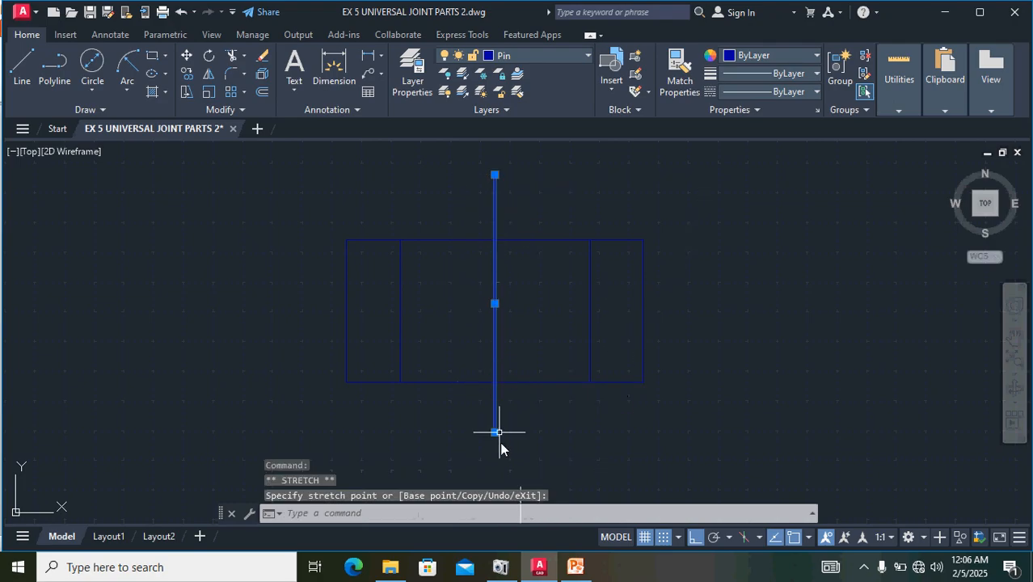
pyautogui.scroll(-3, 583, 416)
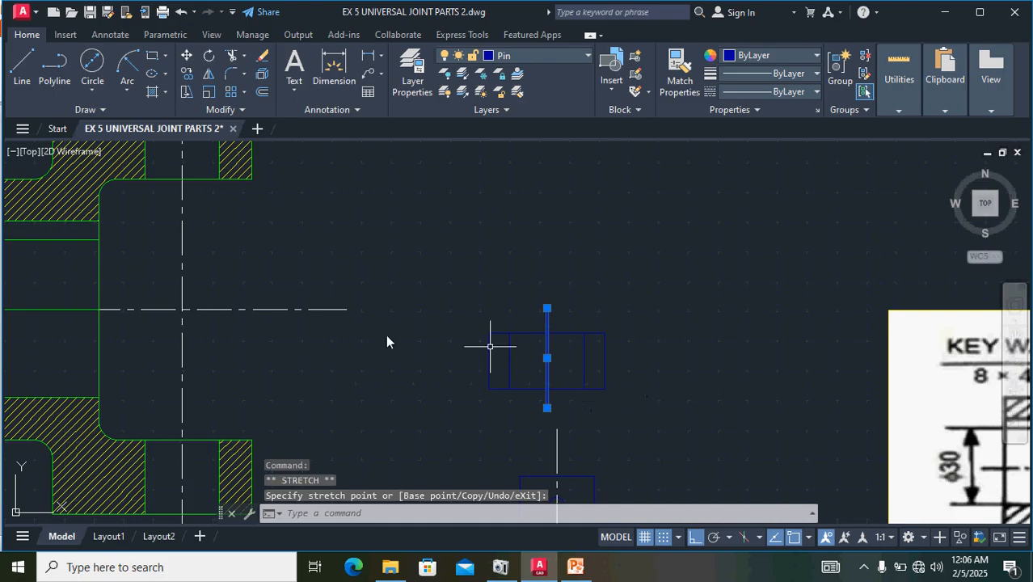
pyautogui.click(277, 309)
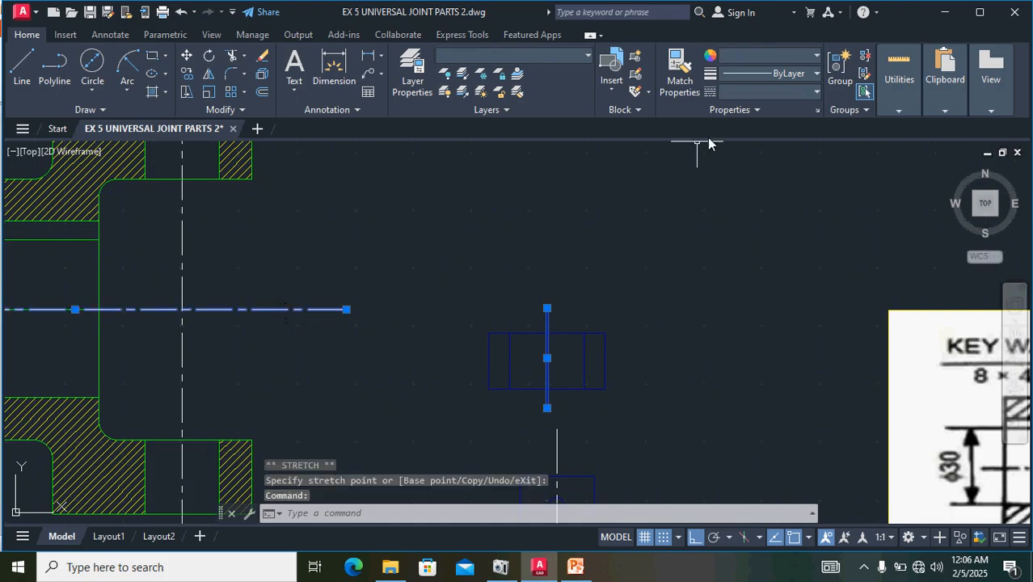
pyautogui.click(680, 73)
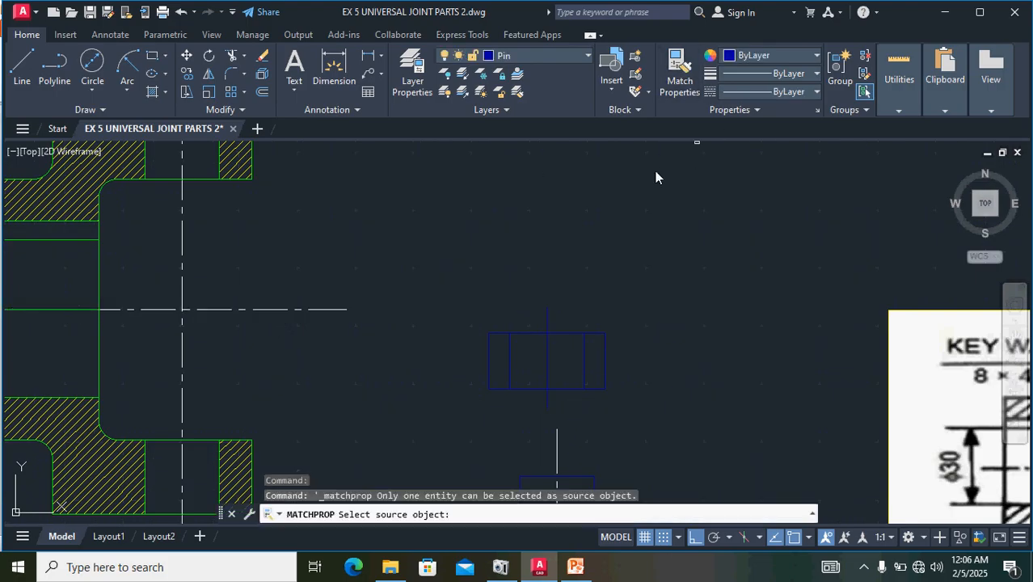
pyautogui.click(547, 316)
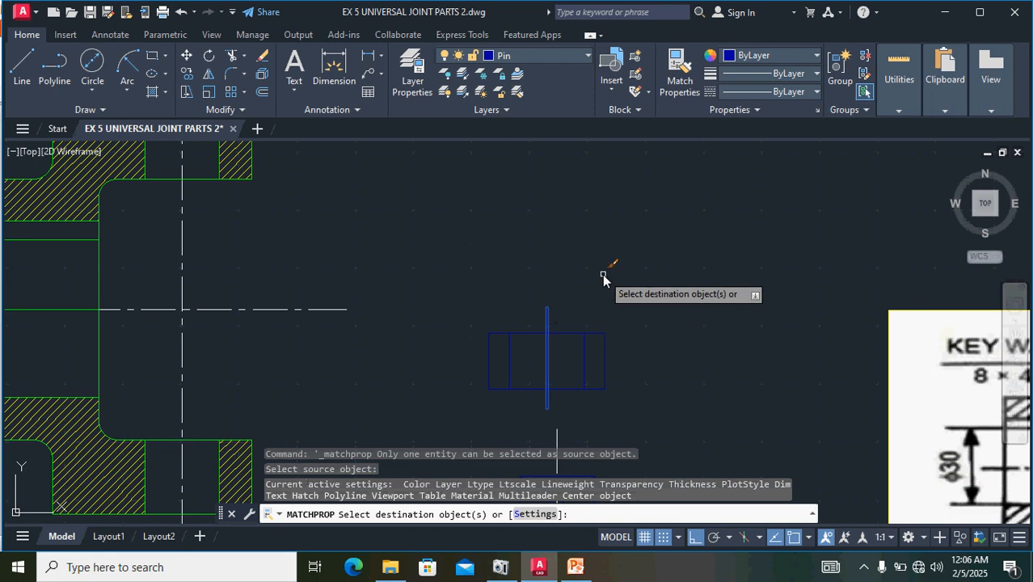
pyautogui.press('Escape')
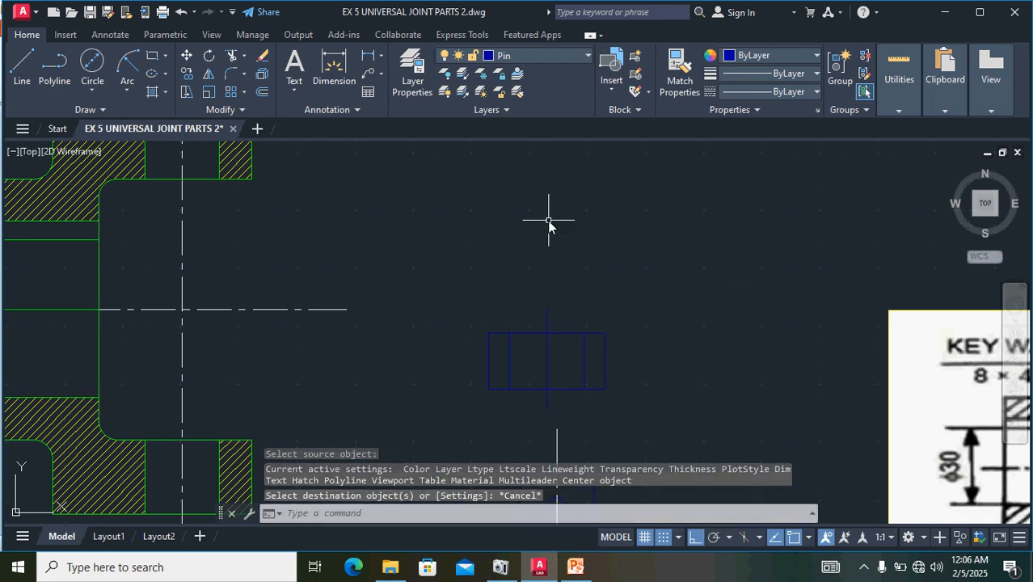
# - Match the properties of the fork's horizontal centre line onto the collar's vertical middle line
pyautogui.click(265, 308)
pyautogui.click(680, 71)
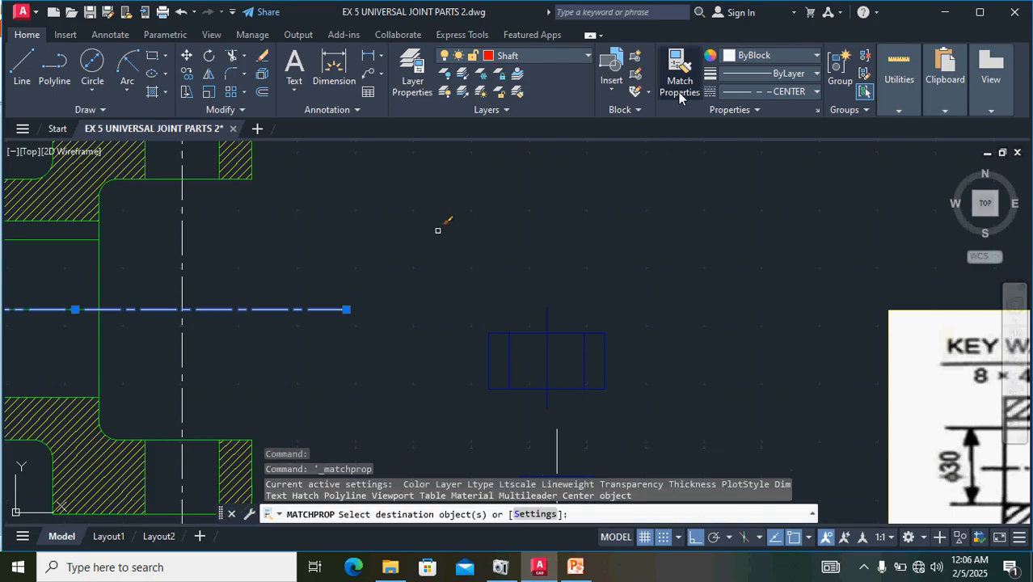
pyautogui.click(551, 315)
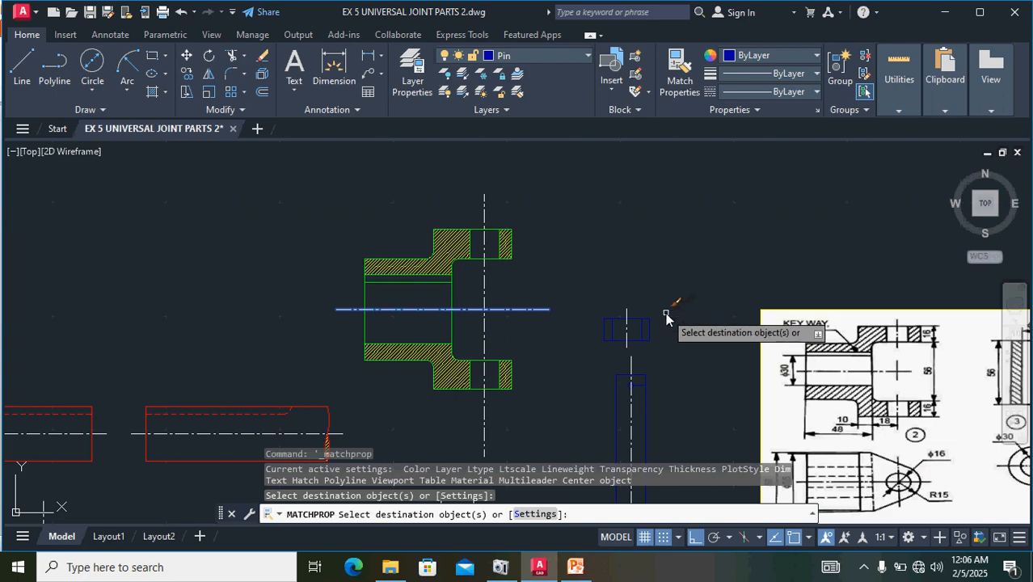
pyautogui.scroll(2, 669, 311)
pyautogui.press('Escape')
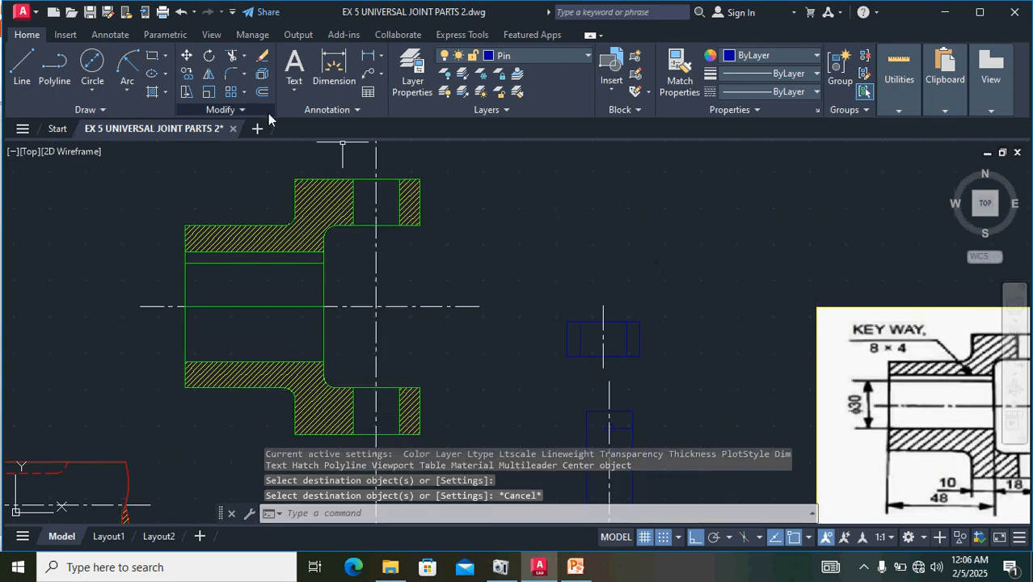
# - Draw a horizontal line from the midpoint of the collar's left edge to a point beyond its right edge
pyautogui.click(28, 63)
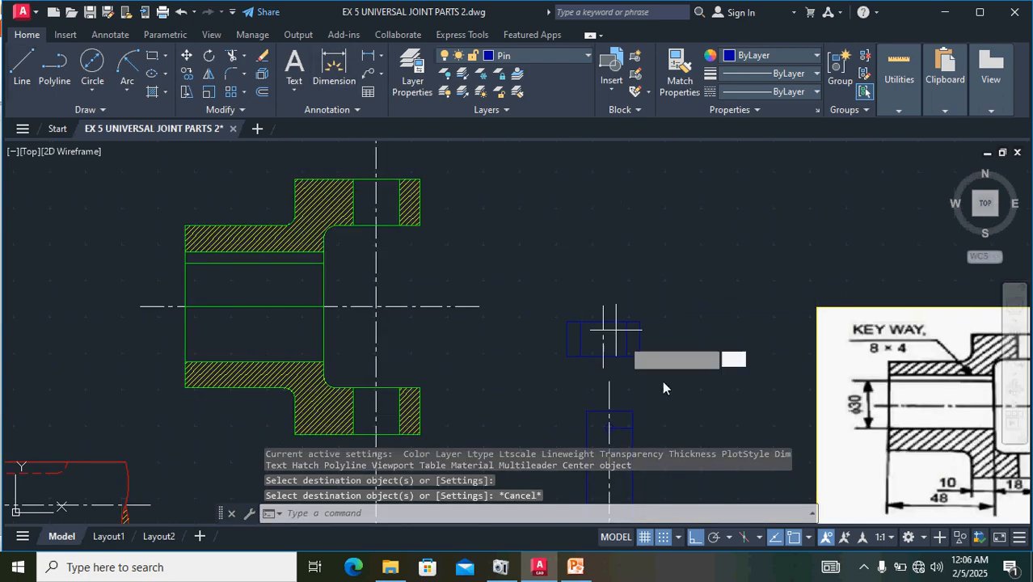
pyautogui.scroll(3, 669, 411)
pyautogui.scroll(-5, 501, 224)
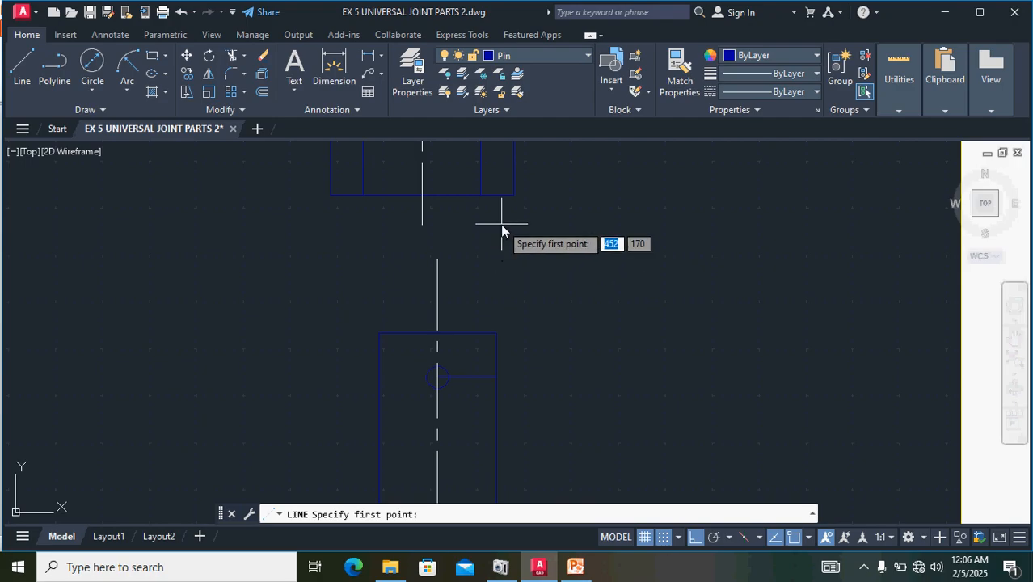
pyautogui.scroll(3, 441, 203)
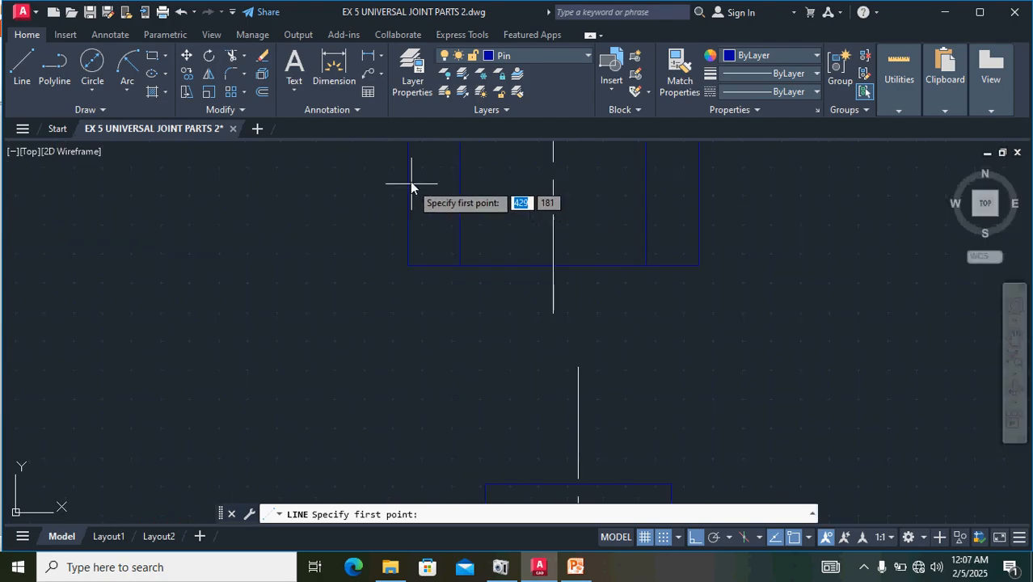
pyautogui.scroll(-2, 414, 162)
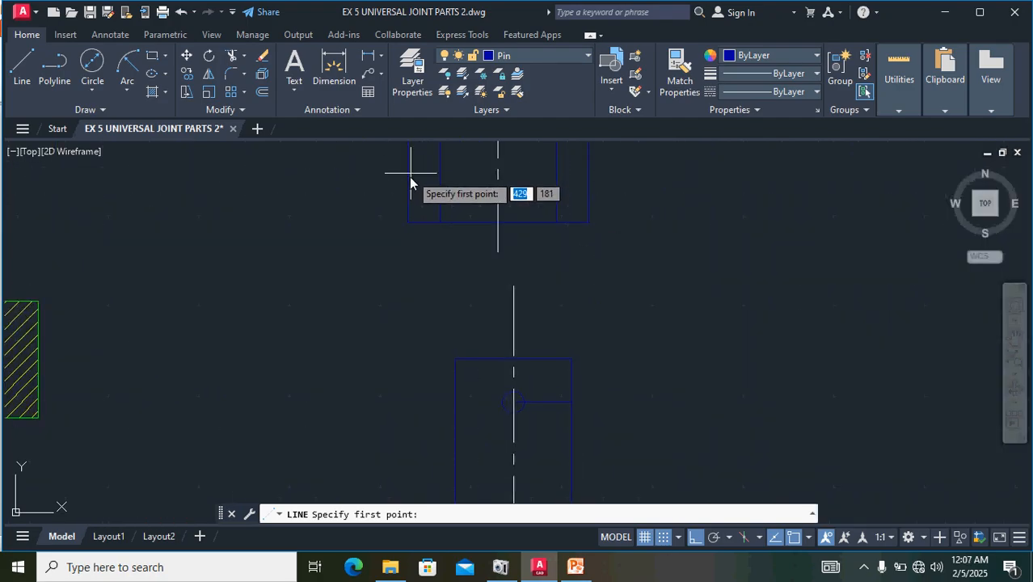
pyautogui.click(408, 177)
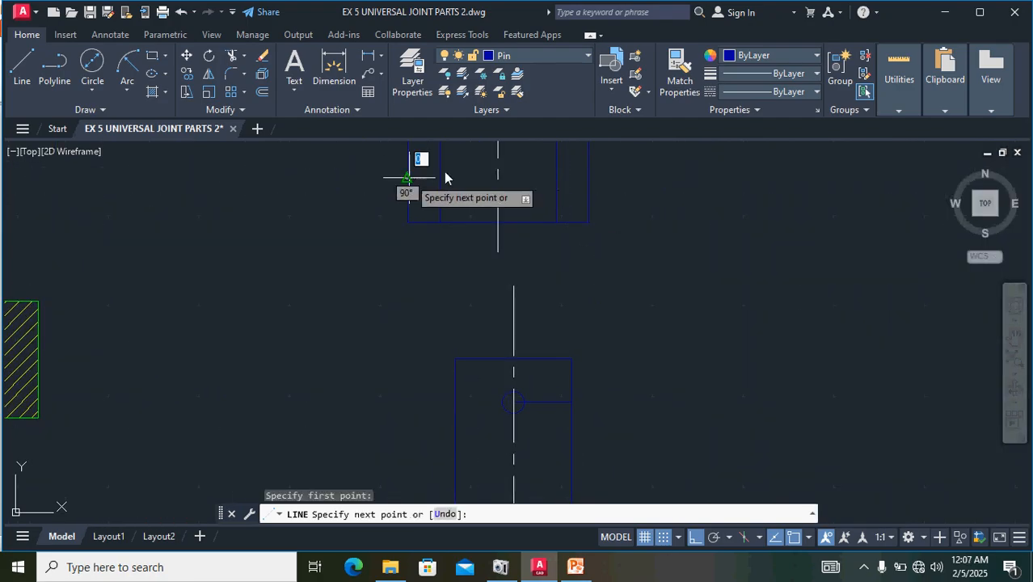
pyautogui.click(653, 194)
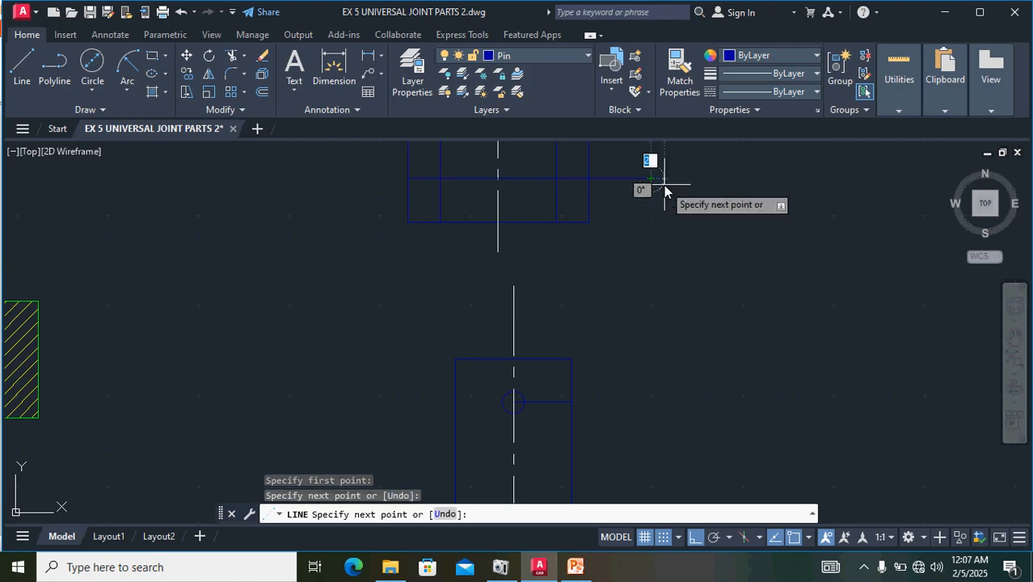
pyautogui.press('Return')
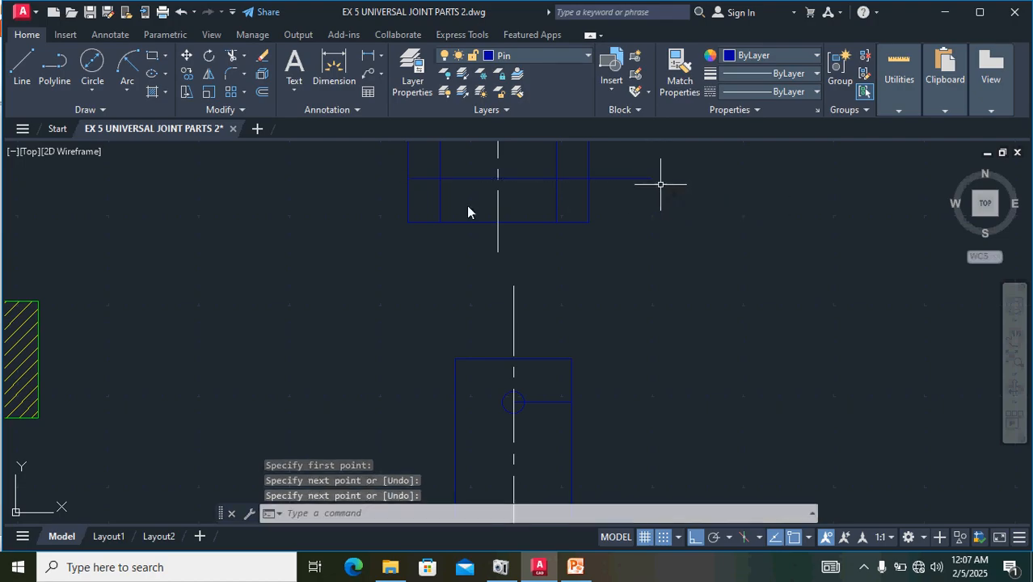
# - Stretch the left end of the collar's horizontal middle line to a point beyond the collar's left edge
pyautogui.click(422, 179)
pyautogui.click(408, 179)
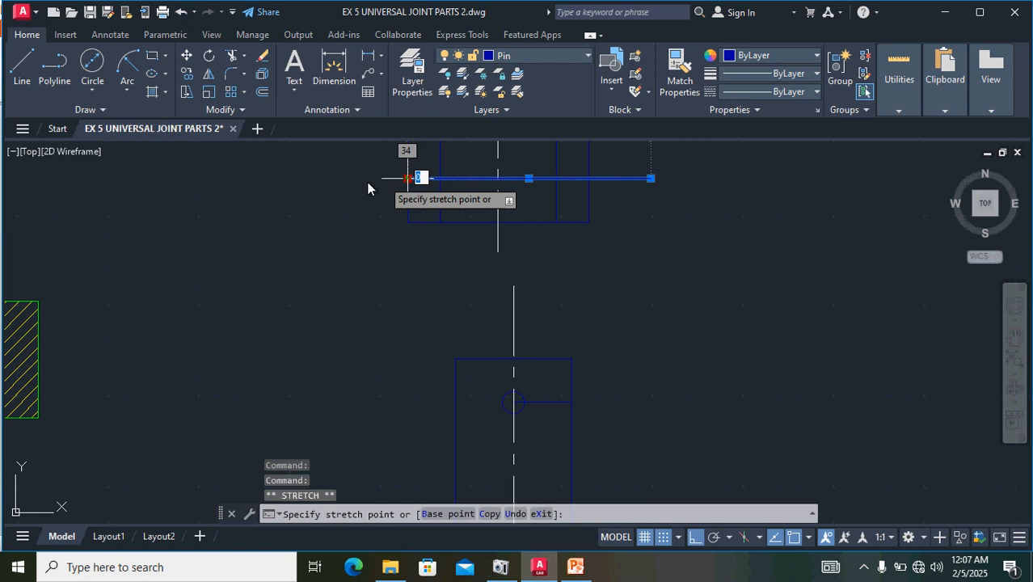
pyautogui.click(344, 179)
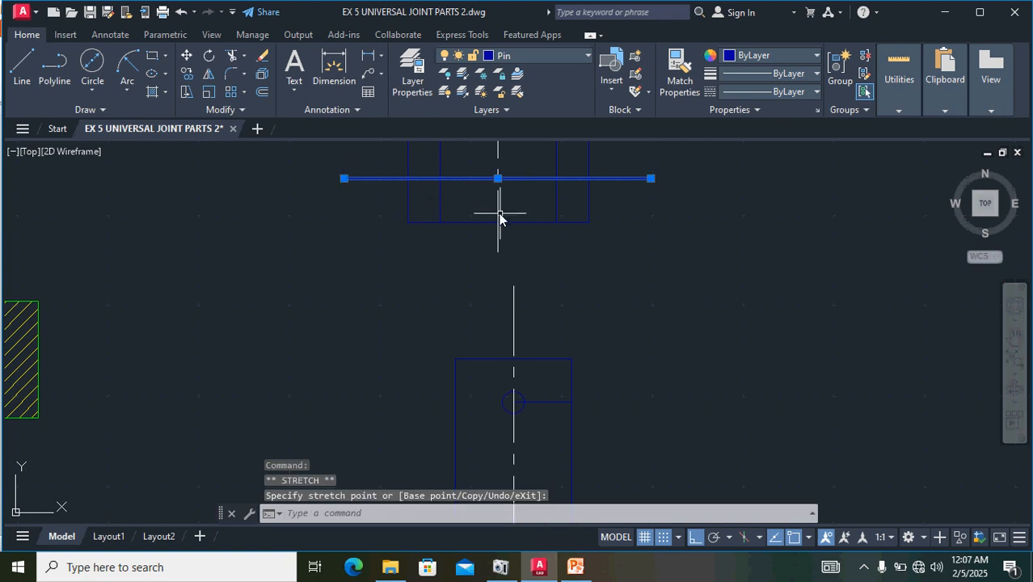
pyautogui.press('Escape')
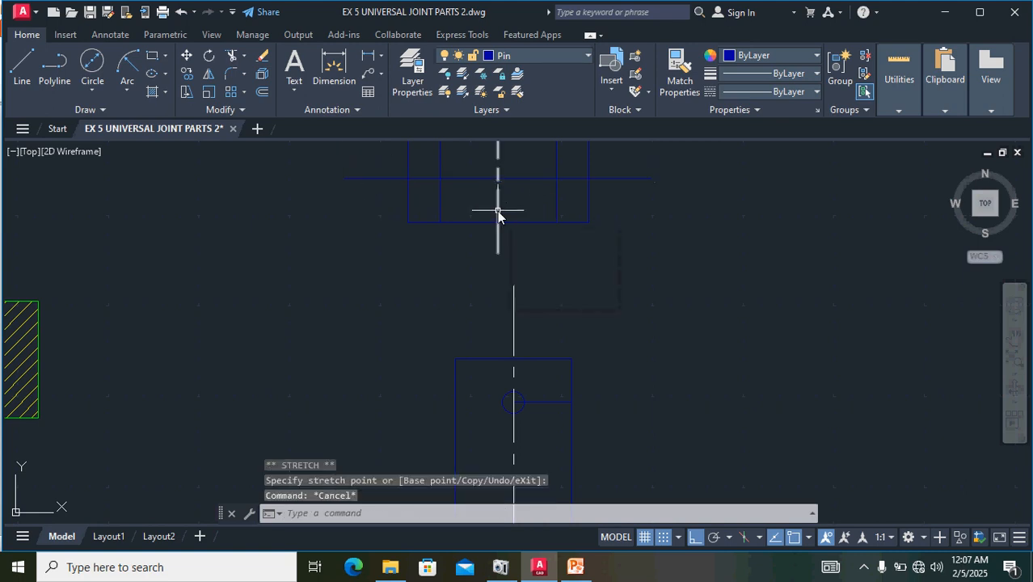
# - Match the properties of the collar's vertical centre line onto its horizontal middle line
pyautogui.click(497, 208)
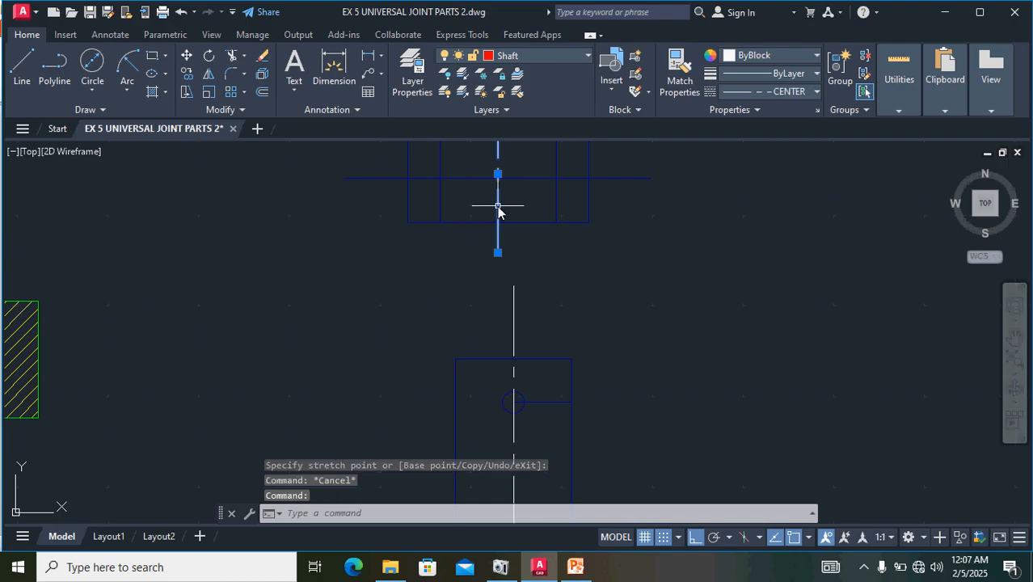
pyautogui.click(682, 67)
pyautogui.click(620, 177)
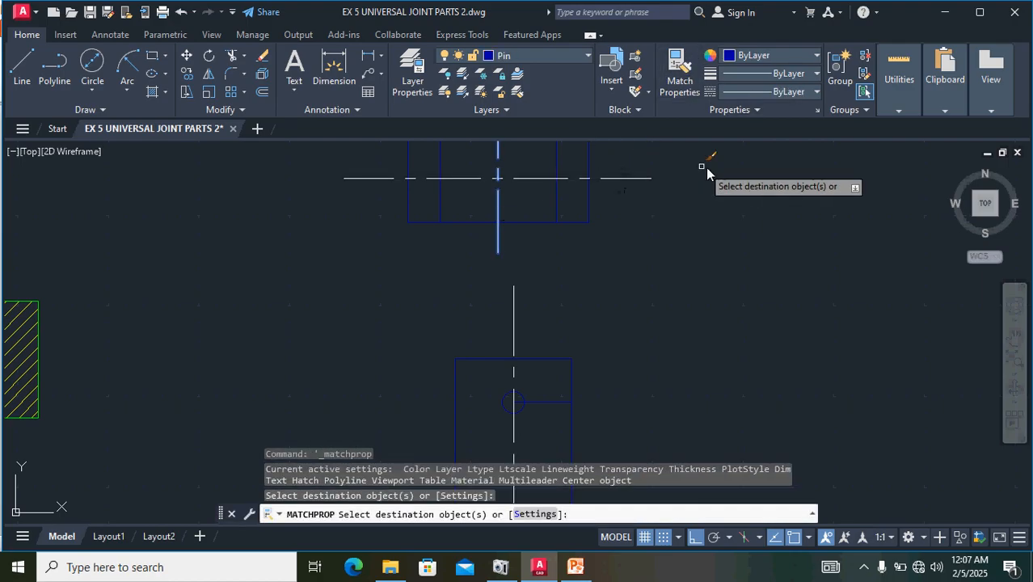
pyautogui.scroll(-4, 714, 167)
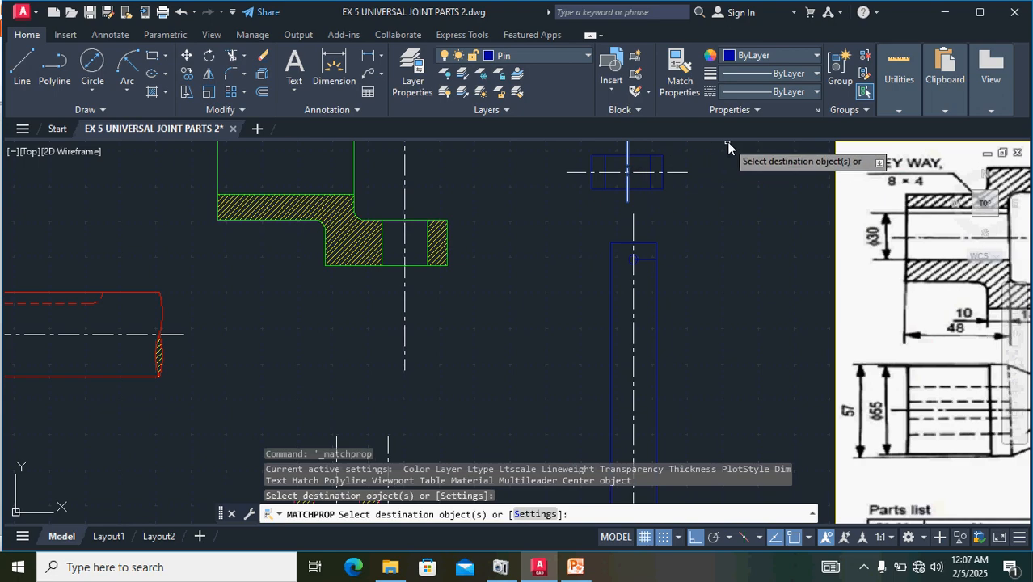
pyautogui.press('Escape')
# - Draw the collar's taper pin hole as a 3 mm diameter circle centred where its two centre lines cross
pyautogui.moveTo(761, 230)
pyautogui.mouseDown(button='middle')
pyautogui.moveTo(537, 248)
pyautogui.moveTo(502, 283)
pyautogui.mouseUp(button='middle')
pyautogui.moveTo(859, 256); pyautogui.dragTo(678, 254, button='middle')
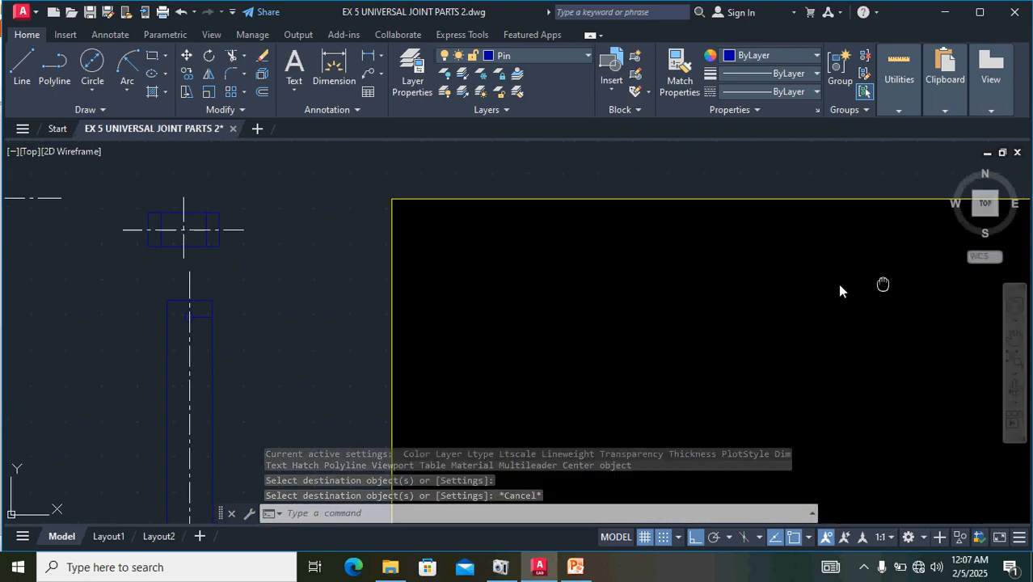
pyautogui.moveTo(884, 283); pyautogui.dragTo(663, 291, button='middle')
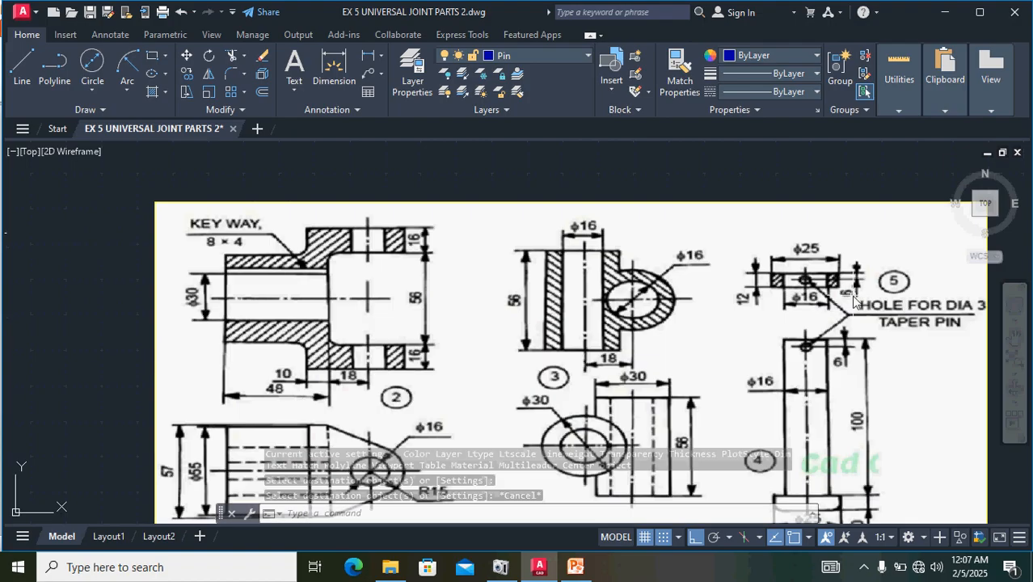
pyautogui.scroll(5, 794, 263)
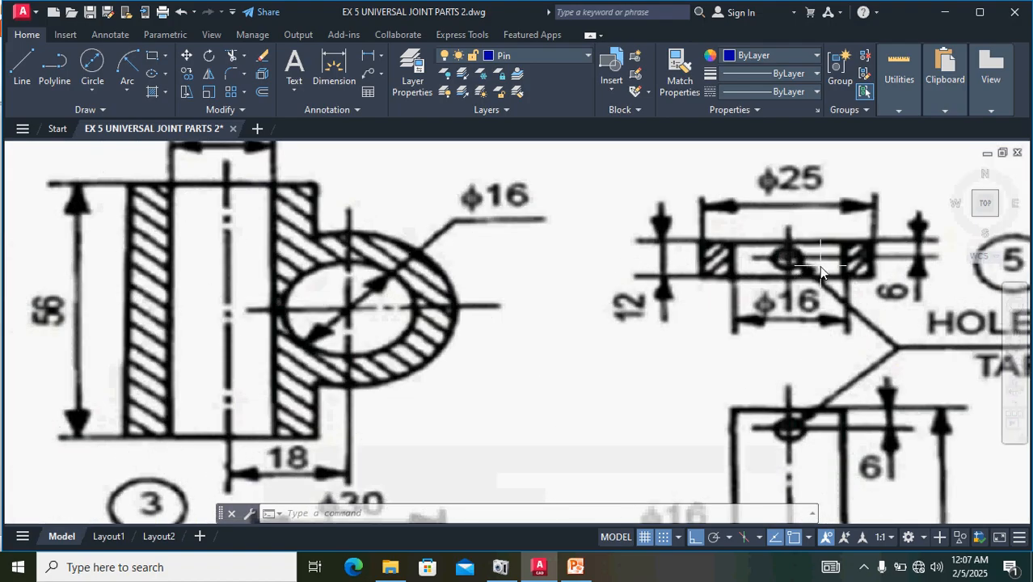
pyautogui.scroll(-5, 821, 267)
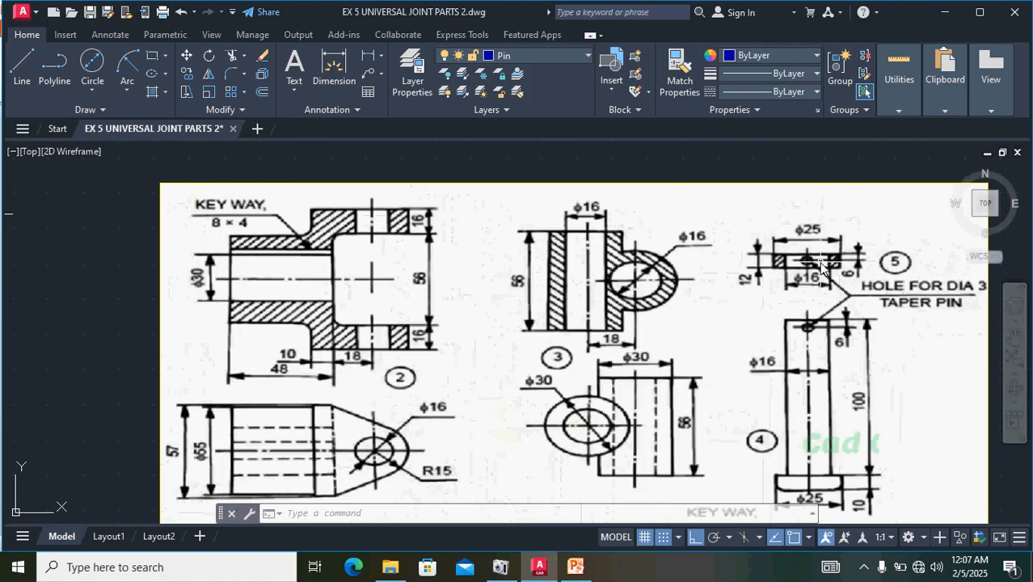
pyautogui.moveTo(590, 312); pyautogui.dragTo(986, 272, button='middle')
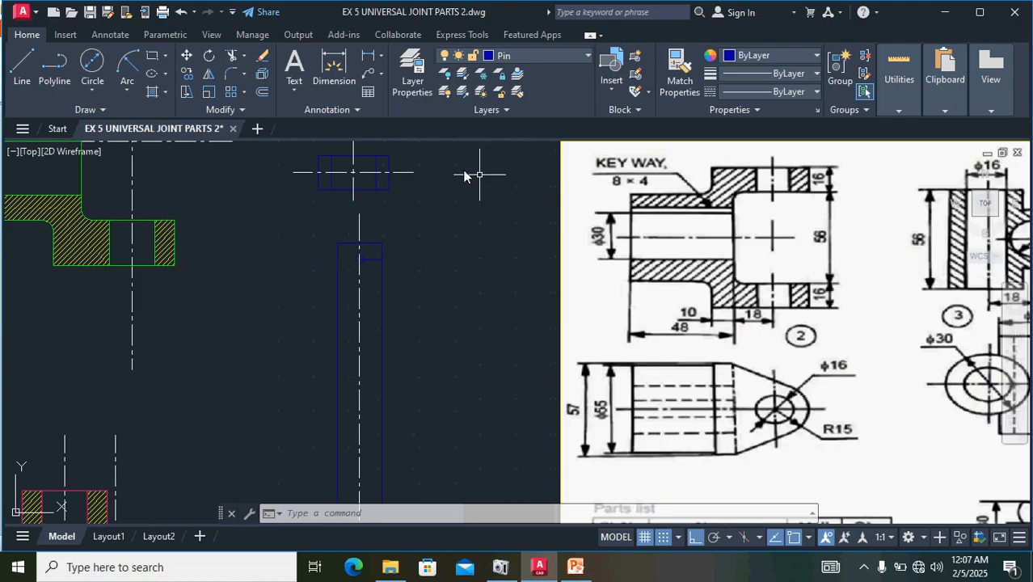
pyautogui.moveTo(465, 175); pyautogui.dragTo(575, 290, button='middle')
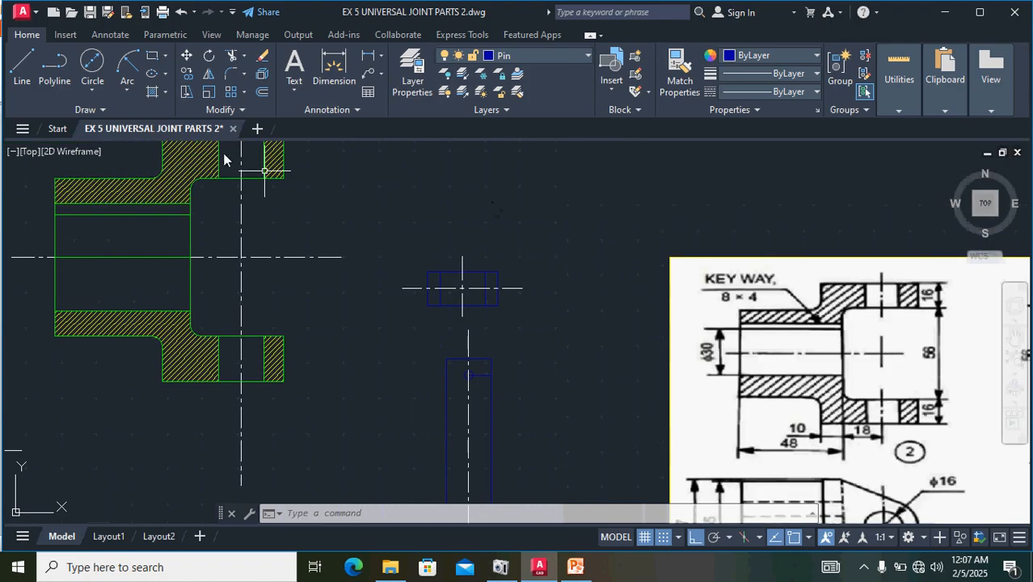
pyautogui.click(92, 90)
pyautogui.click(125, 147)
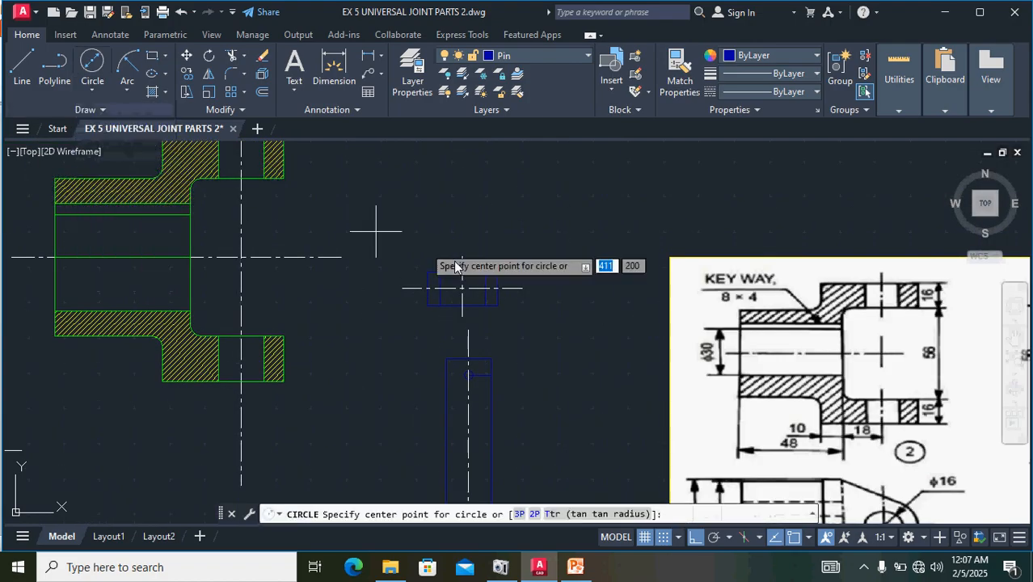
pyautogui.scroll(4, 473, 289)
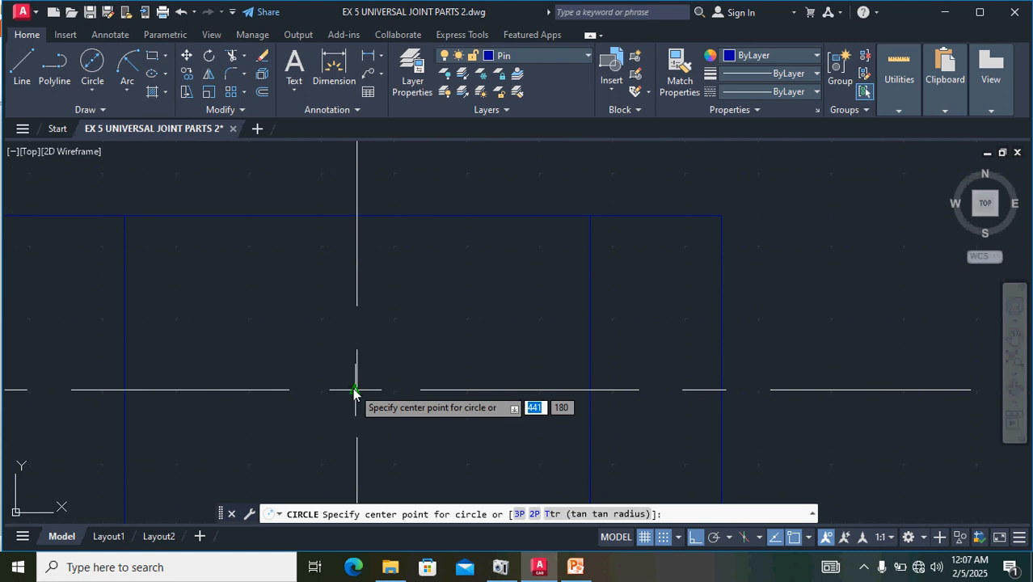
pyautogui.scroll(2, 357, 390)
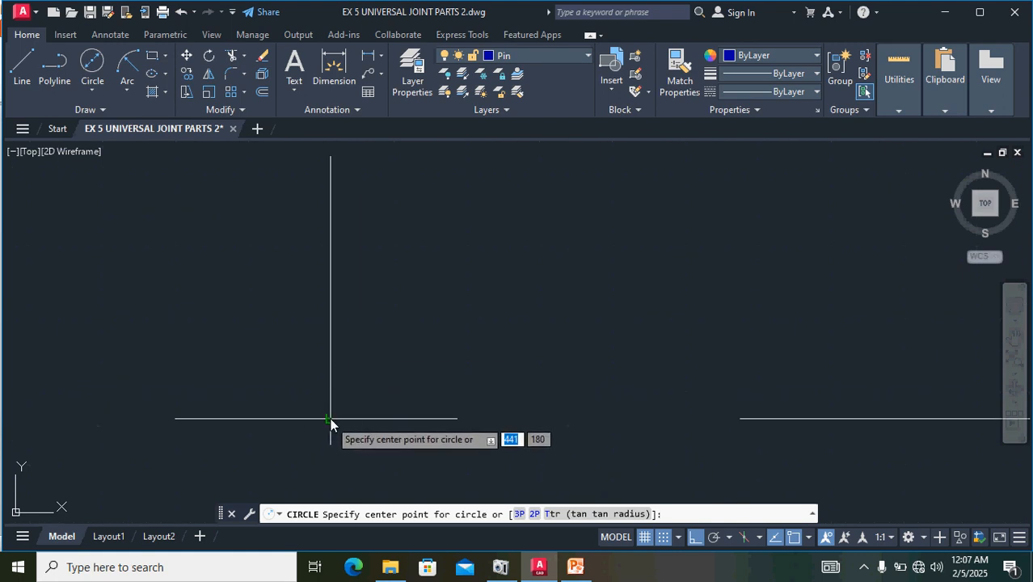
pyautogui.click(330, 418)
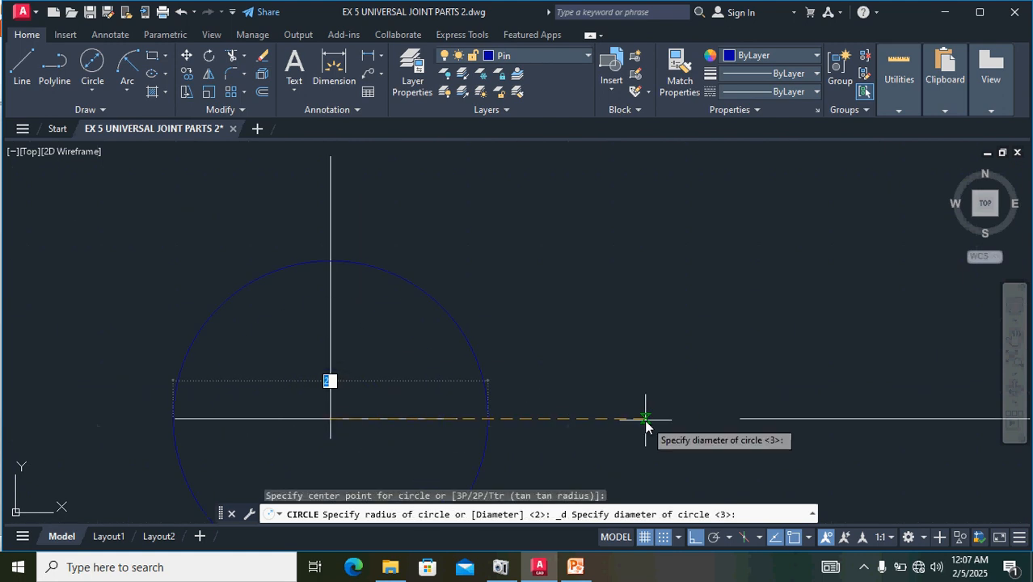
pyautogui.write('3')
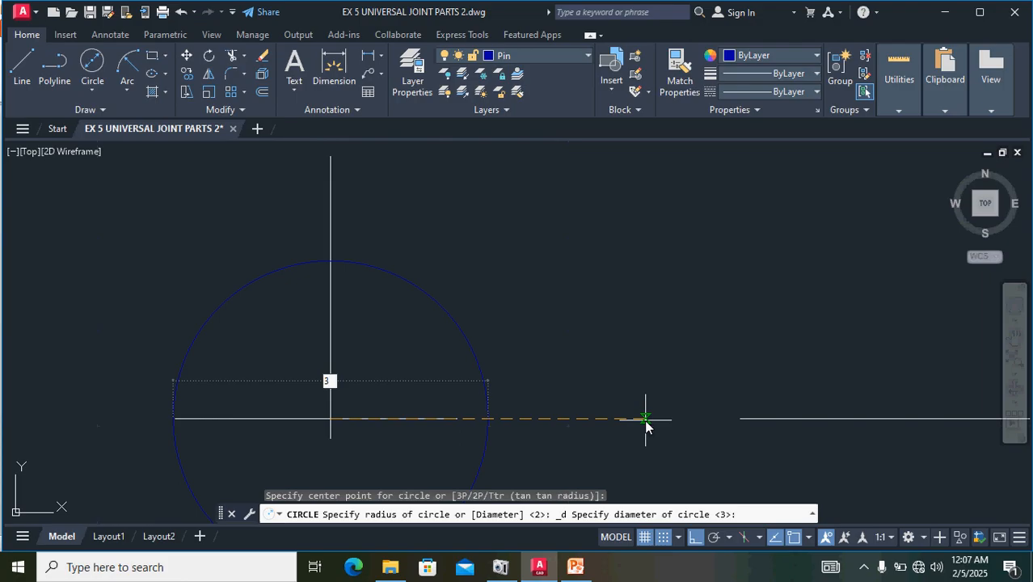
pyautogui.press('Return')
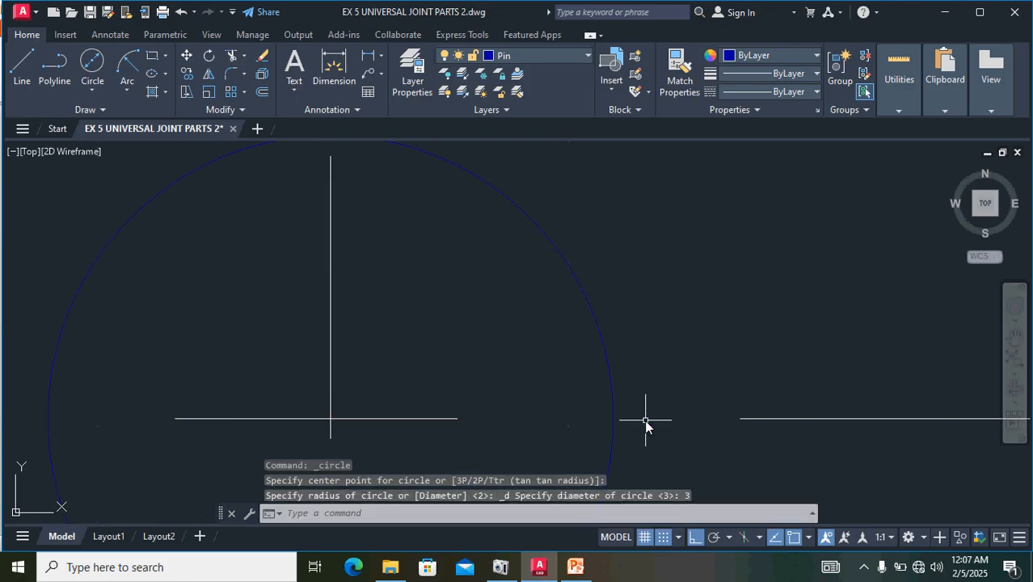
# - Make Key the current layer
pyautogui.scroll(-10, 645, 426)
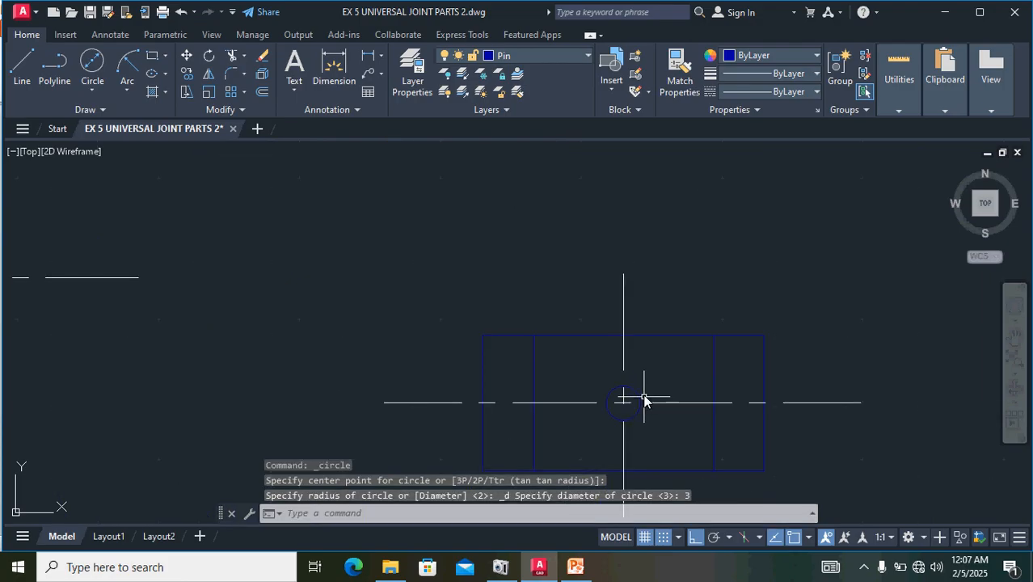
pyautogui.scroll(-2, 644, 401)
pyautogui.scroll(-3, 693, 342)
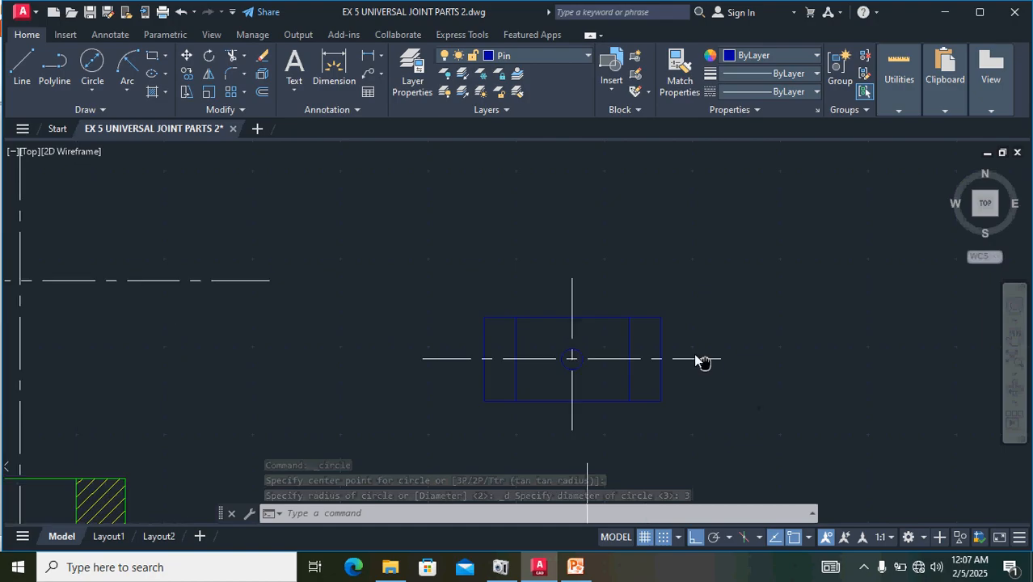
pyautogui.scroll(-2, 694, 342)
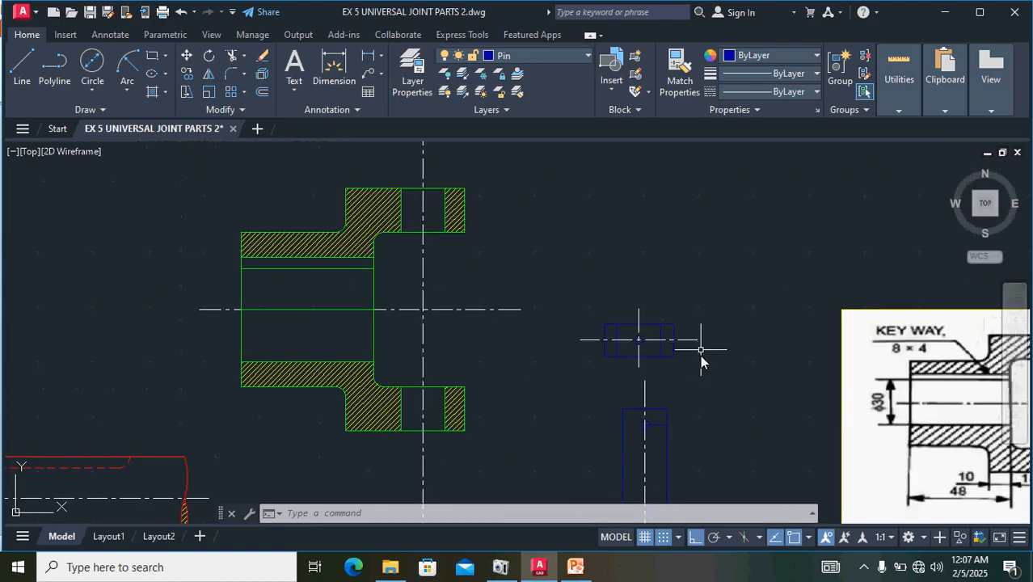
pyautogui.scroll(4, 596, 226)
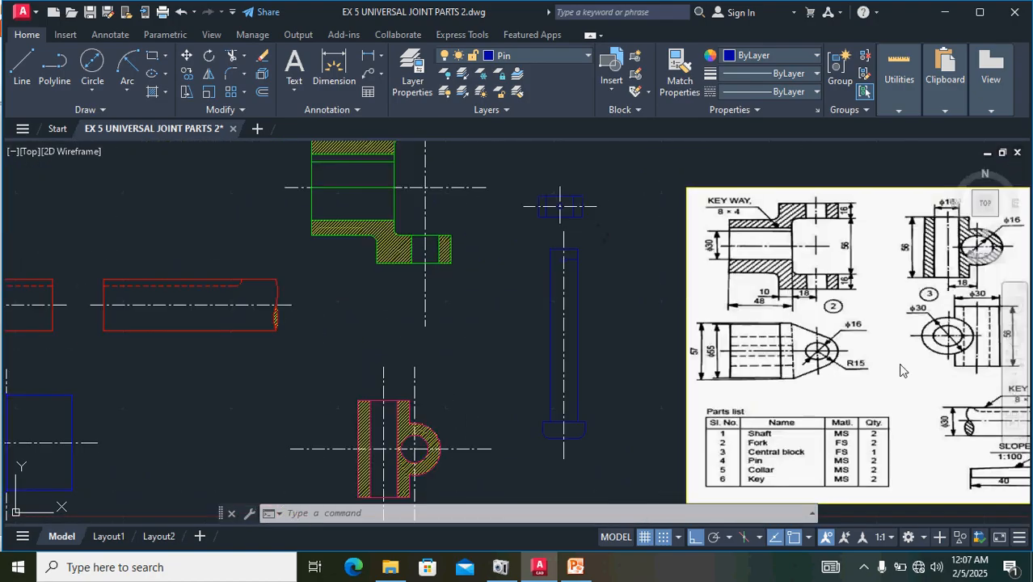
pyautogui.moveTo(862, 348); pyautogui.dragTo(680, 291, button='middle')
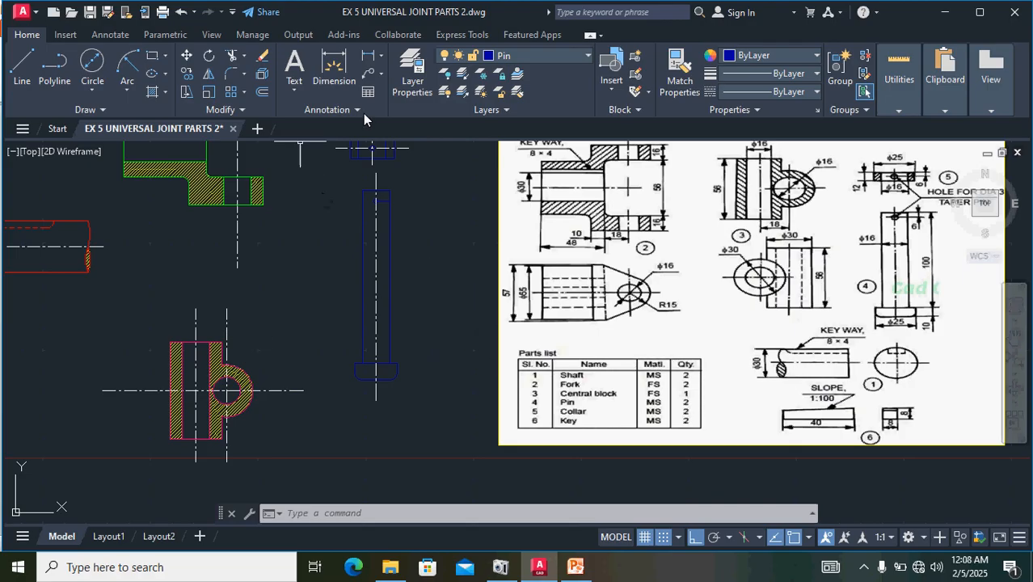
pyautogui.click(566, 60)
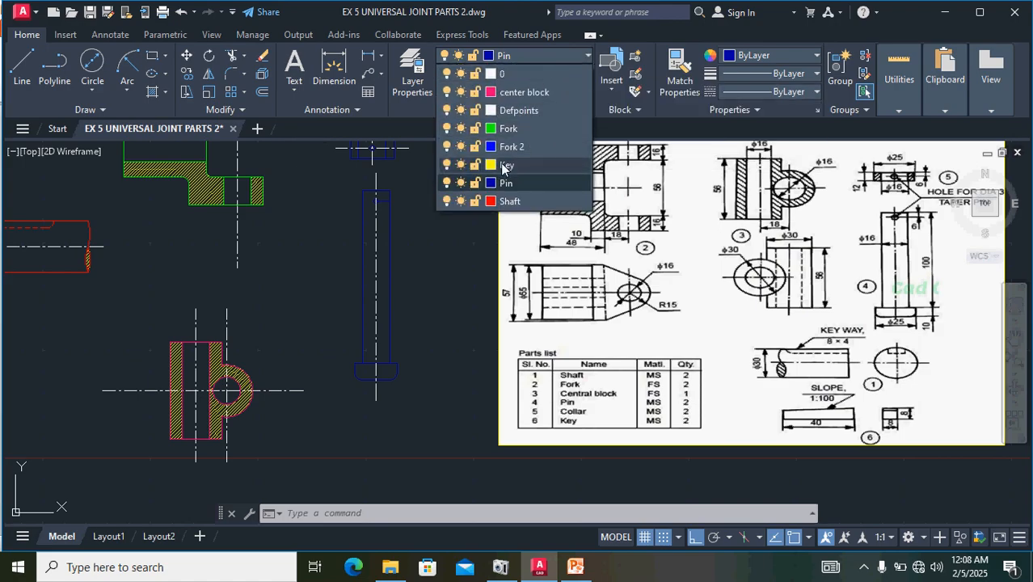
pyautogui.click(504, 167)
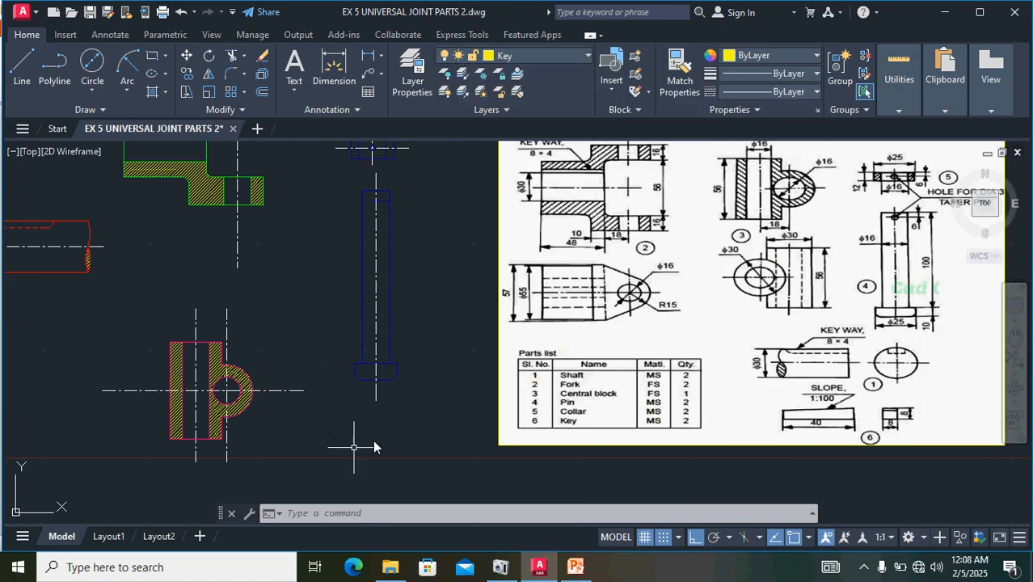
# - Draw an 8 mm vertical line downward in the empty area below the pin as the key's first edge
pyautogui.scroll(5, 835, 429)
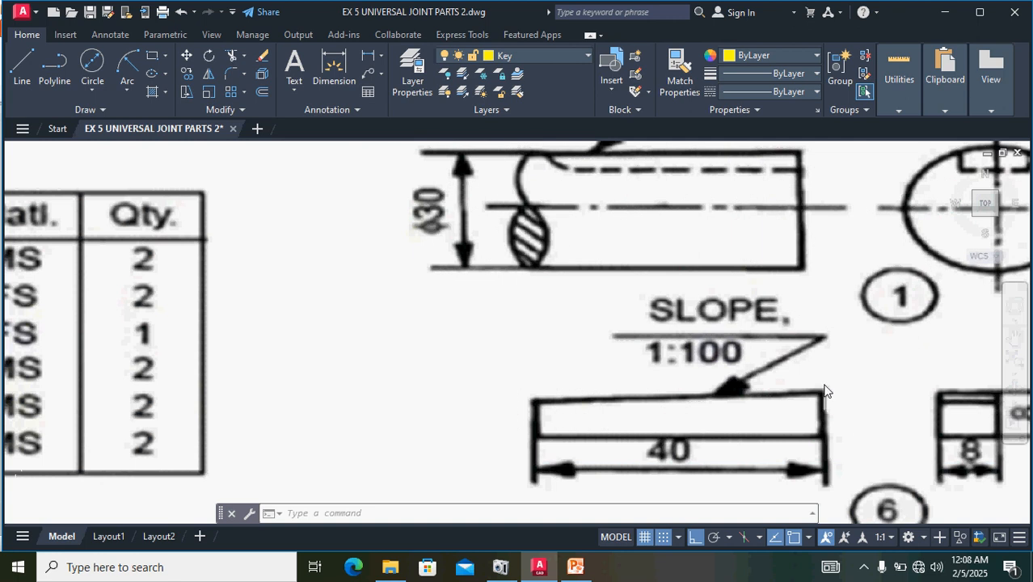
pyautogui.scroll(-2, 703, 476)
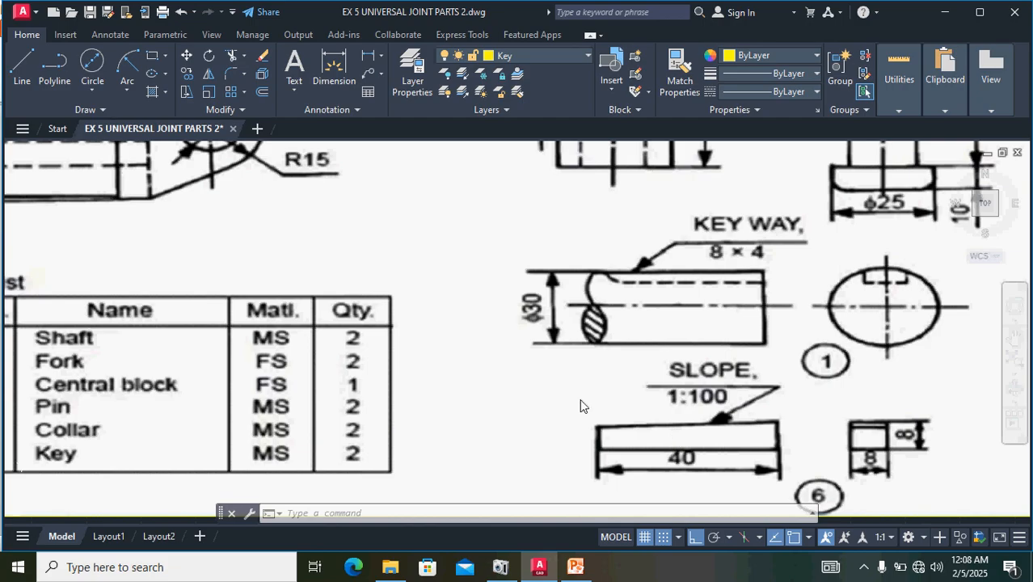
pyautogui.scroll(-4, 449, 400)
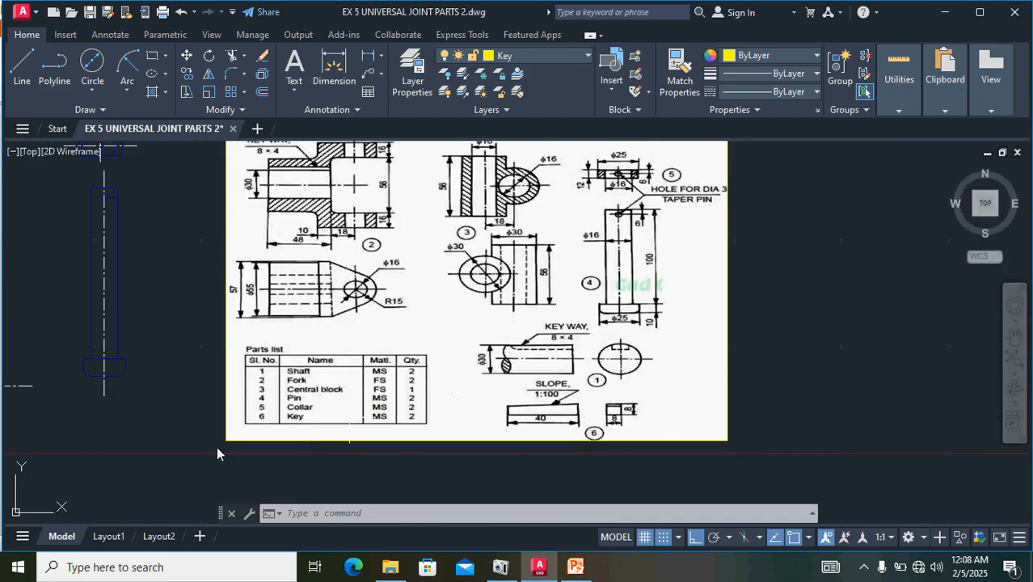
pyautogui.moveTo(122, 436); pyautogui.dragTo(563, 356, button='middle')
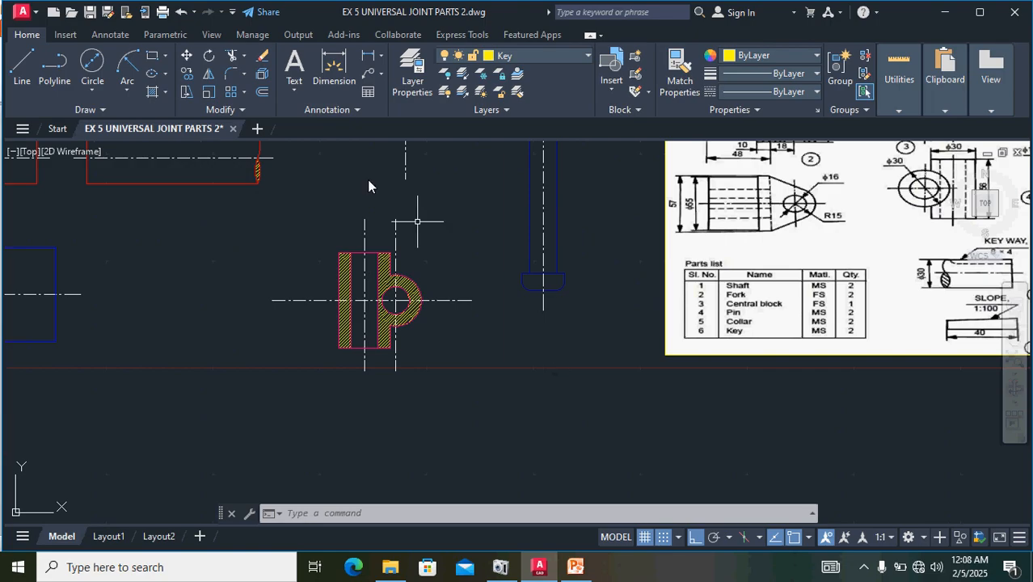
pyautogui.click(22, 71)
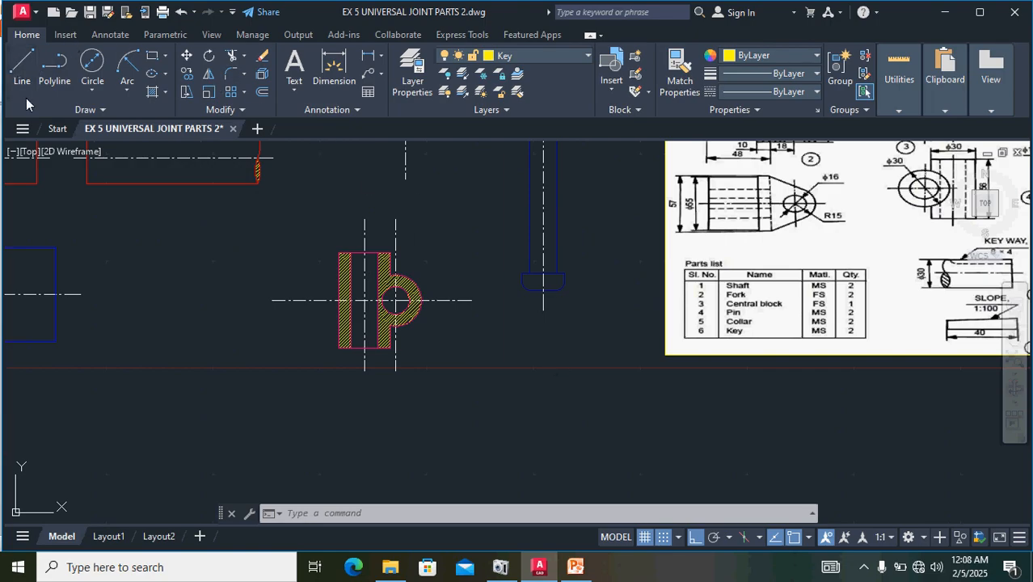
pyautogui.click(497, 388)
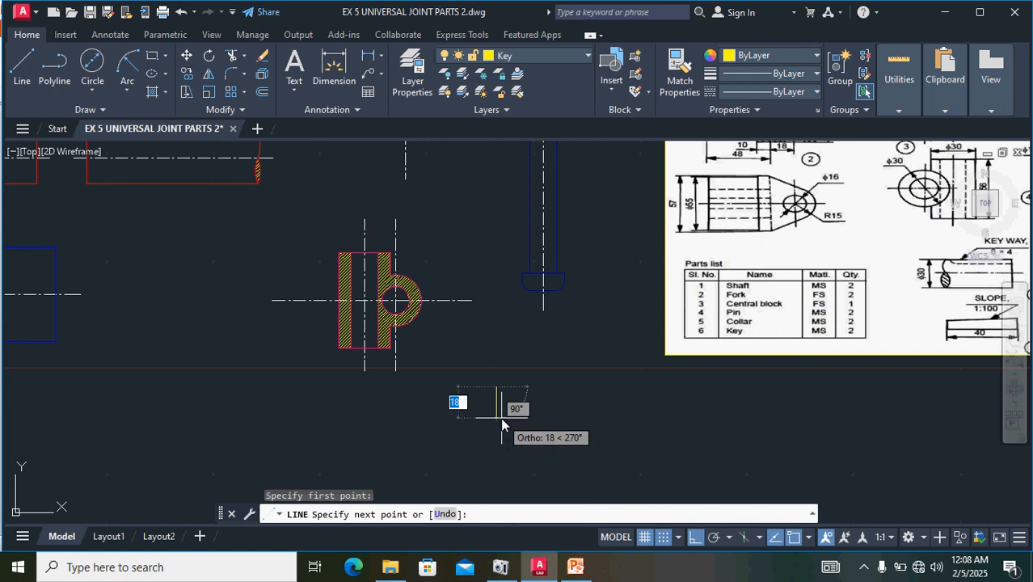
pyautogui.write('8')
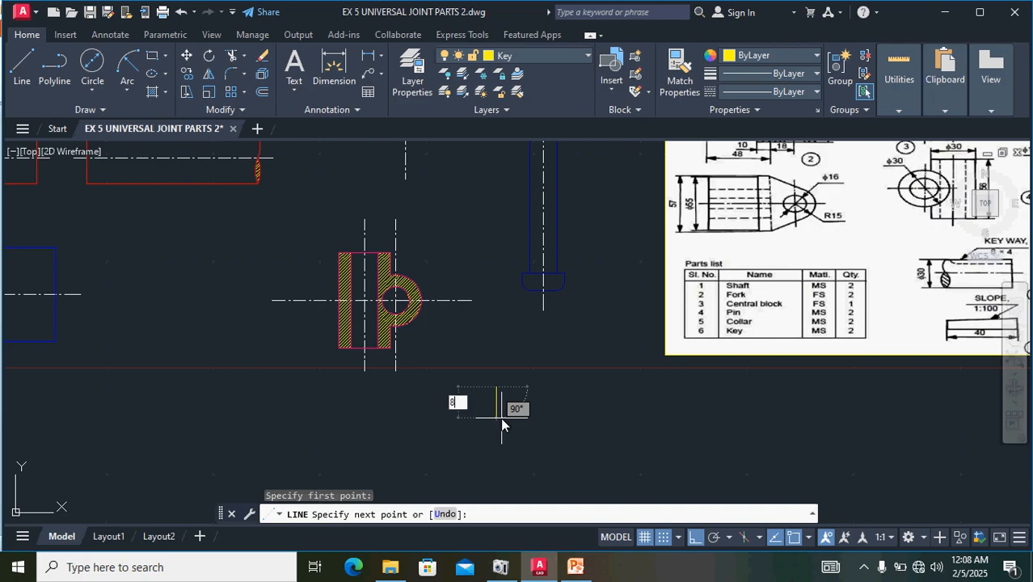
pyautogui.press('Return')
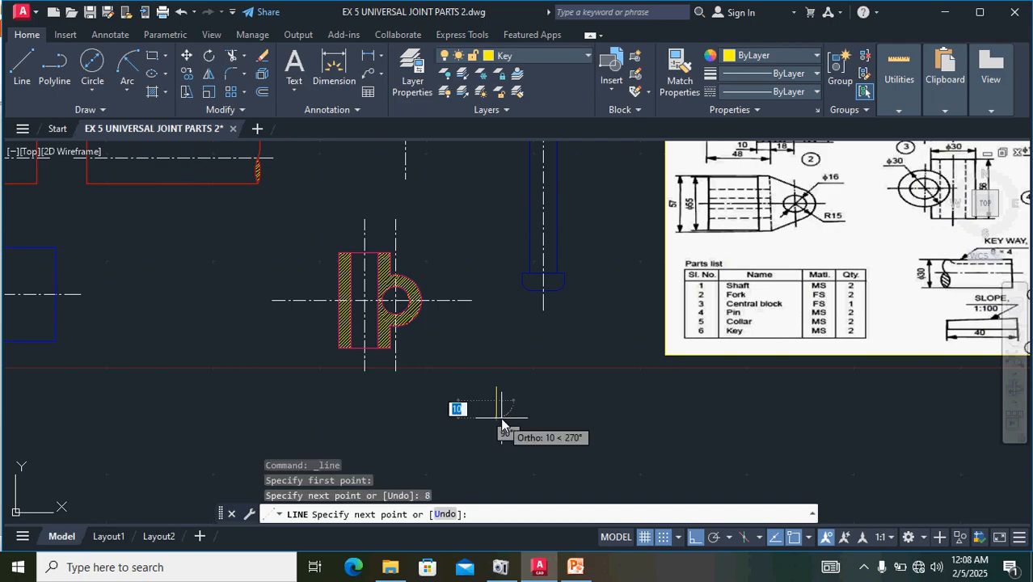
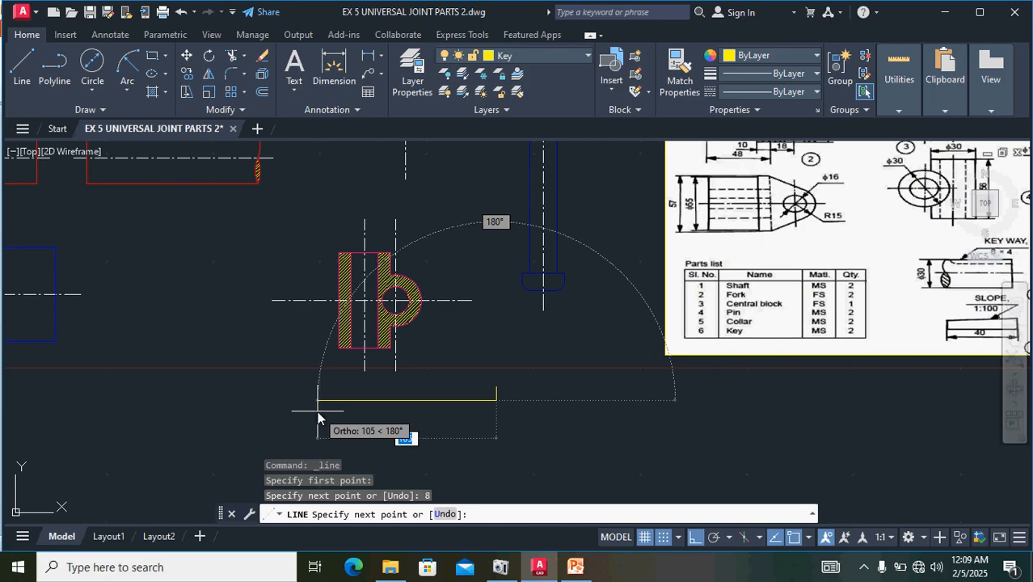
# - Continue the key's outline with a 40 mm bottom edge drawn leftward and a 7.6 mm end edge drawn upward
pyautogui.write('4')
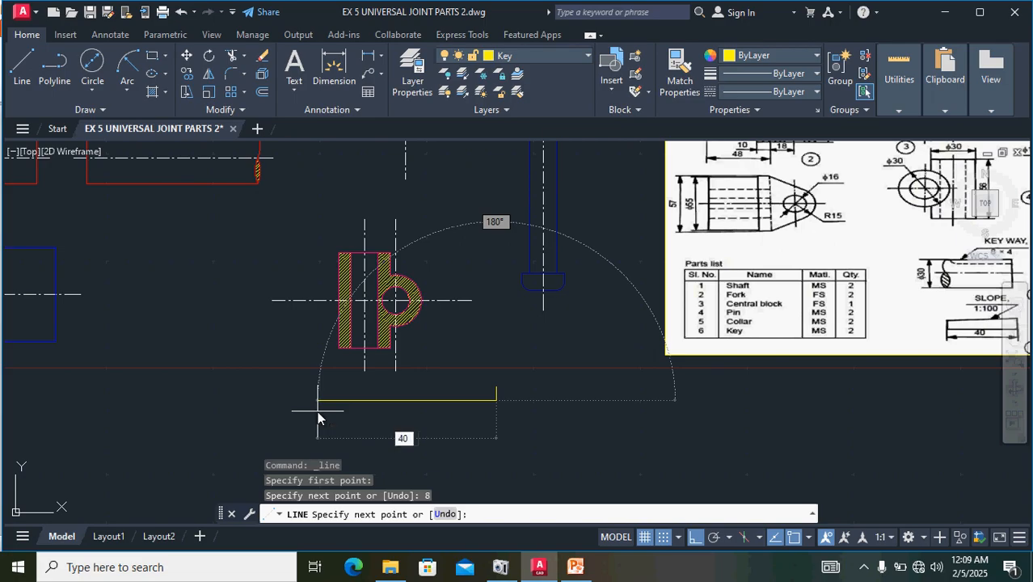
pyautogui.write('0')
pyautogui.press('Return')
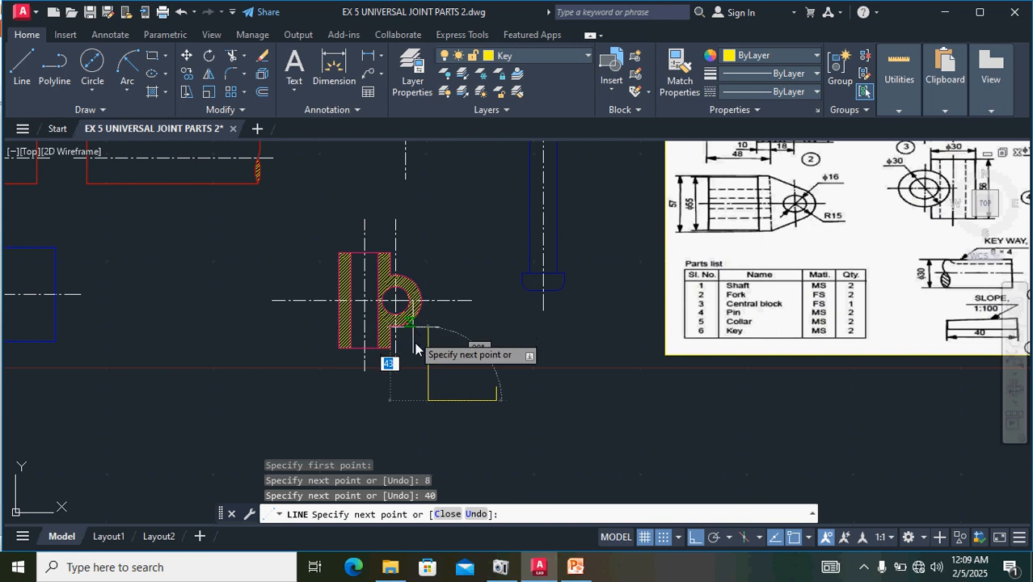
pyautogui.scroll(2, 432, 396)
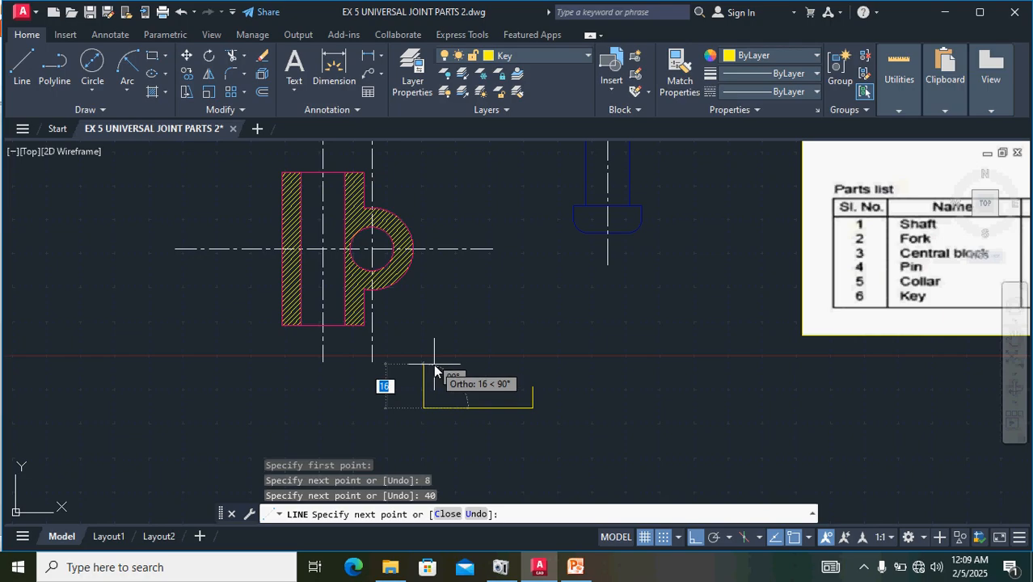
pyautogui.write('7.6')
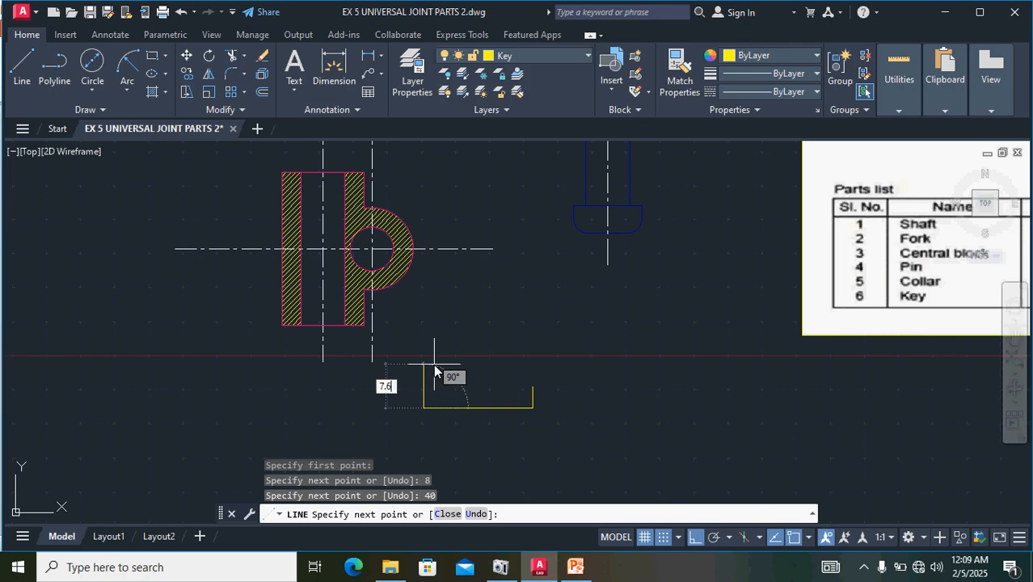
pyautogui.press('Return')
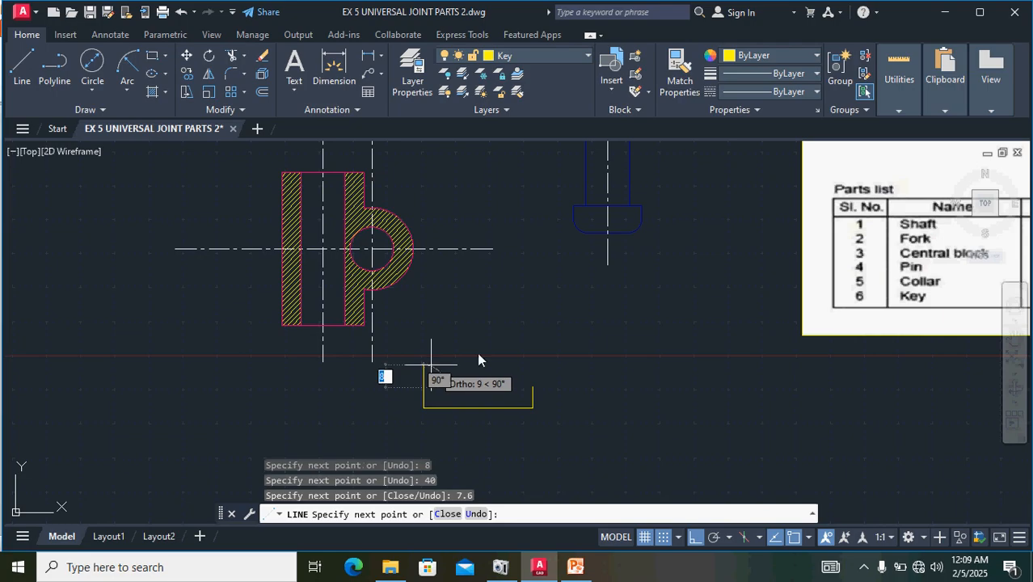
# - Close the key's outline with a sloping top edge ending at the upper endpoint of the 8 mm edge
pyautogui.scroll(1, 561, 389)
pyautogui.scroll(5, 562, 389)
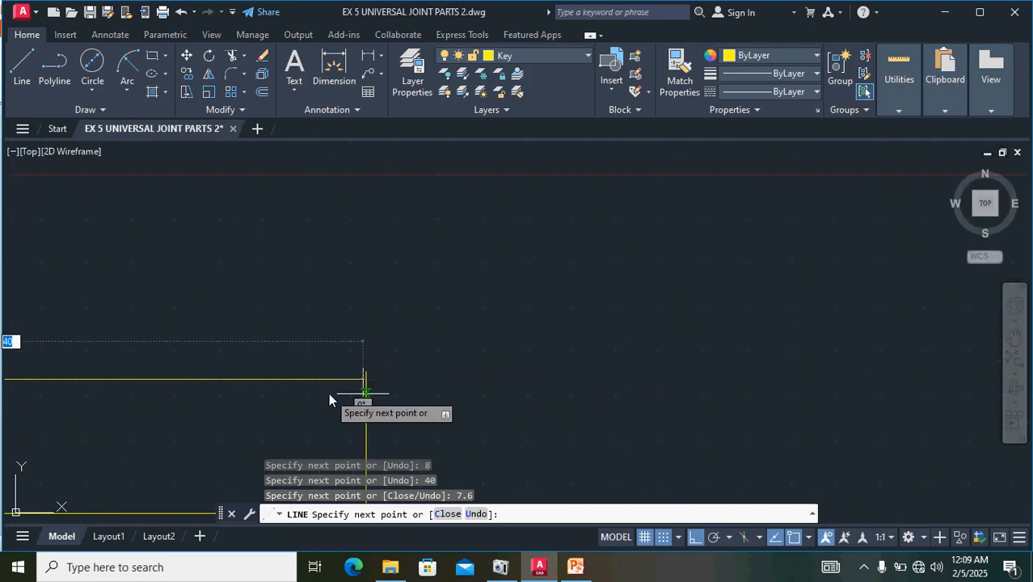
pyautogui.scroll(4, 343, 369)
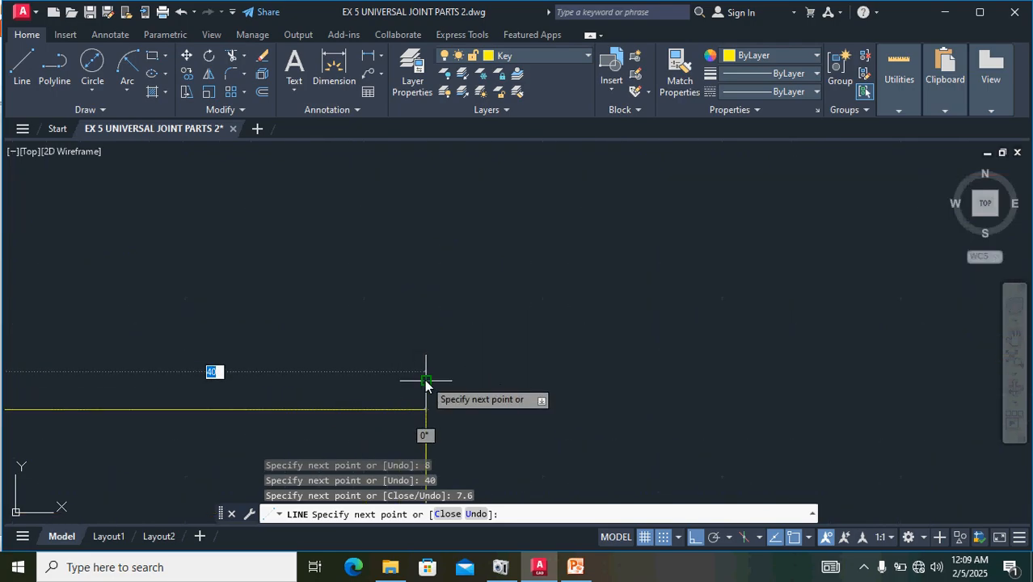
pyautogui.click(428, 380)
pyautogui.press('Return')
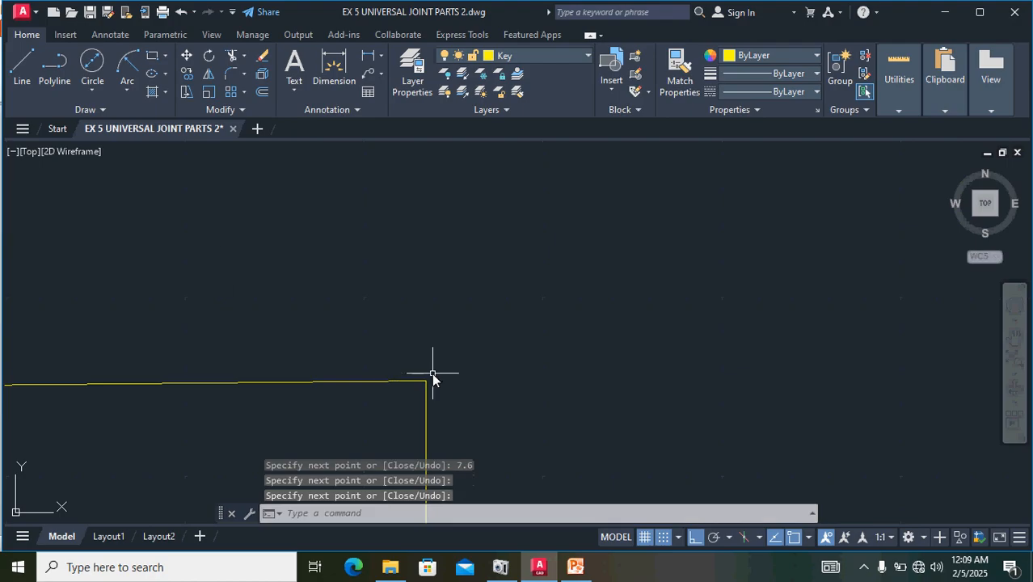
pyautogui.scroll(-3, 214, 280)
pyautogui.scroll(-4, 214, 281)
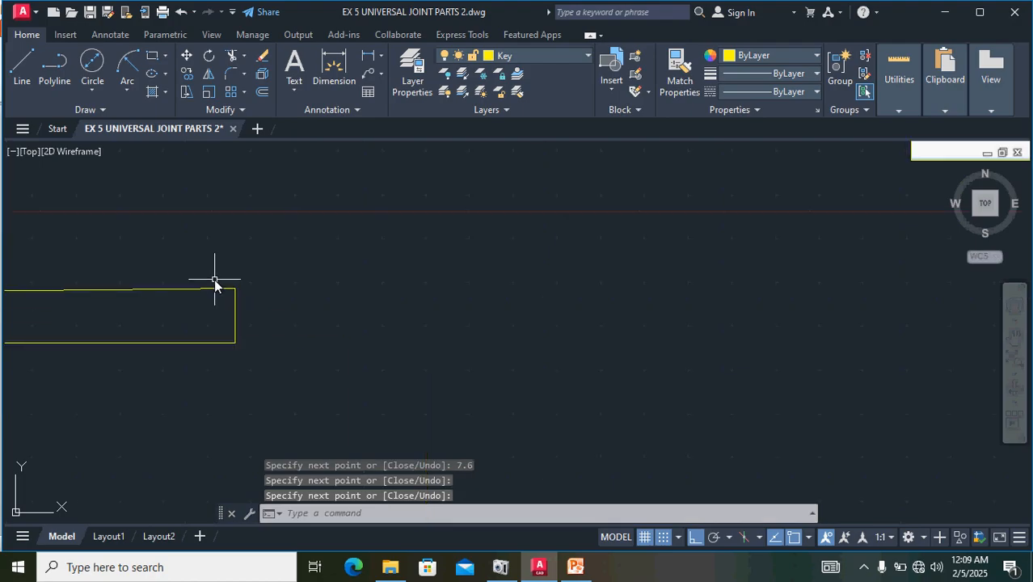
pyautogui.moveTo(274, 321); pyautogui.dragTo(521, 337, button='middle')
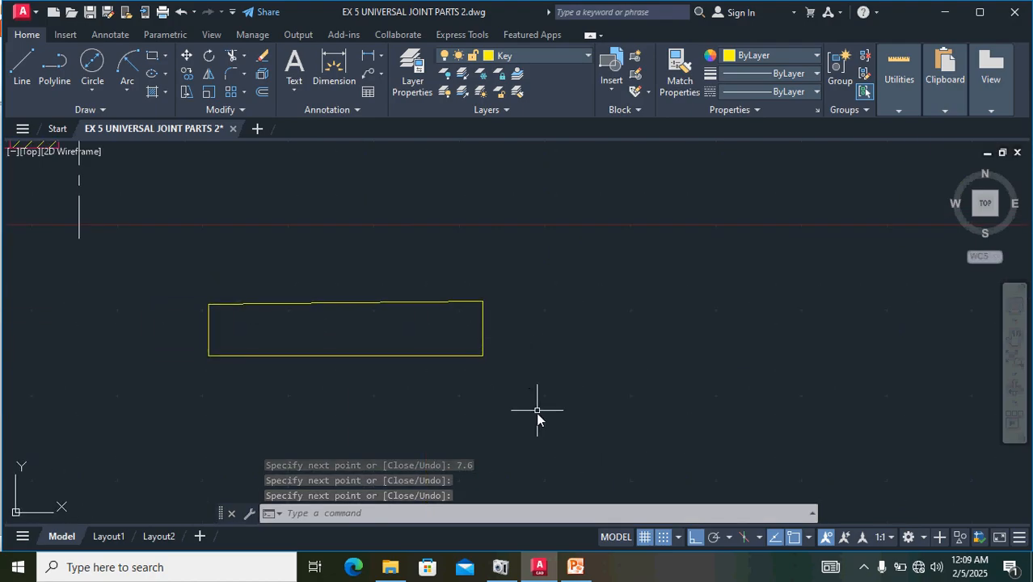
pyautogui.moveTo(536, 412)
pyautogui.mouseDown()
pyautogui.moveTo(454, 289)
pyautogui.moveTo(173, 327)
pyautogui.moveTo(167, 340)
pyautogui.mouseUp()
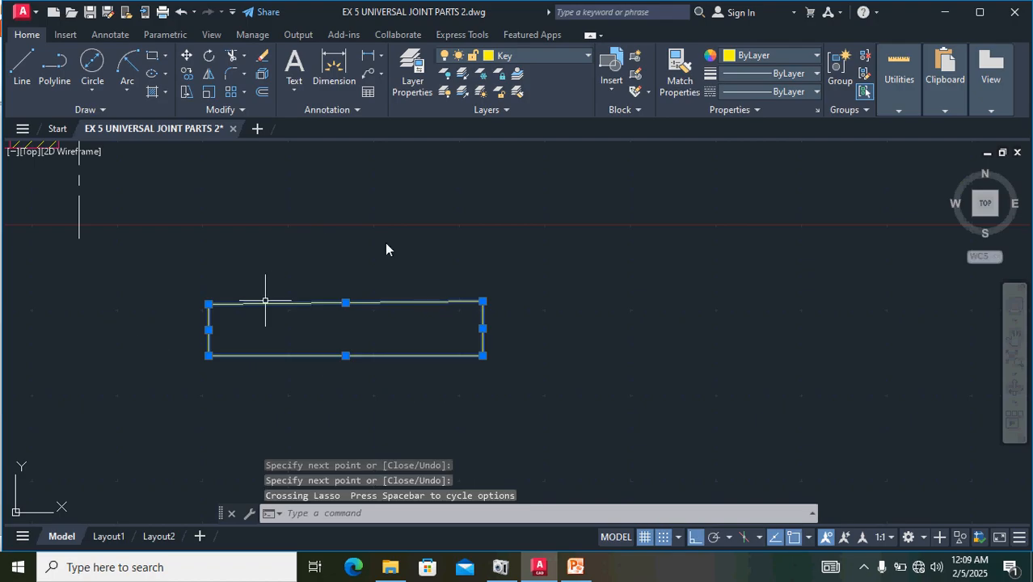
pyautogui.click(208, 76)
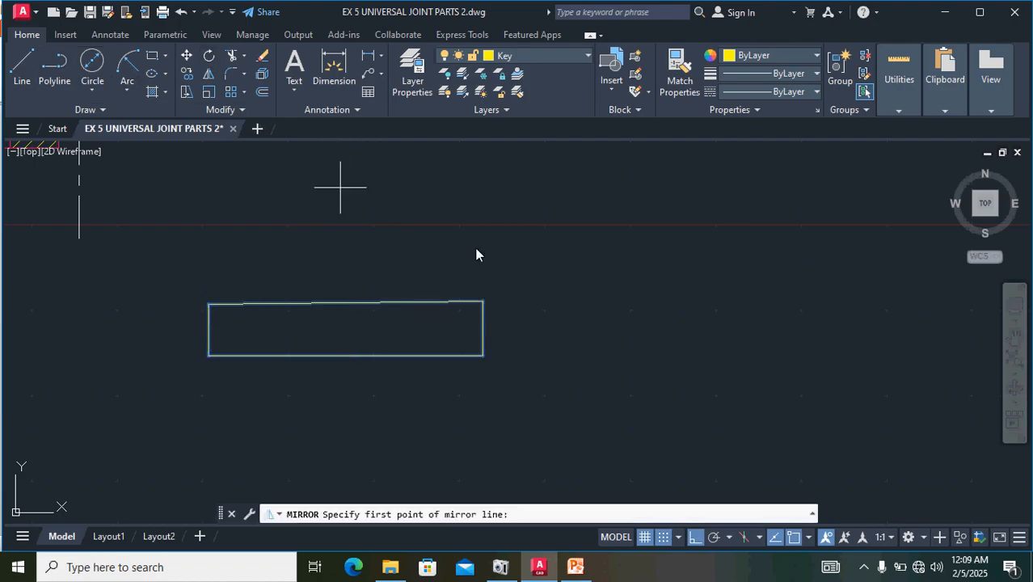
pyautogui.click(532, 231)
pyautogui.click(556, 479)
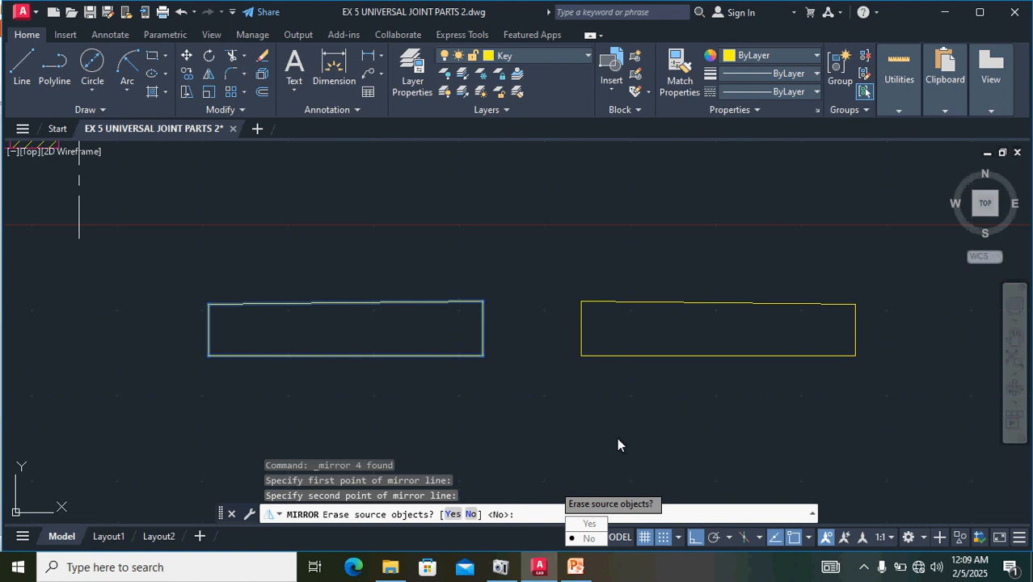
pyautogui.press('Escape')
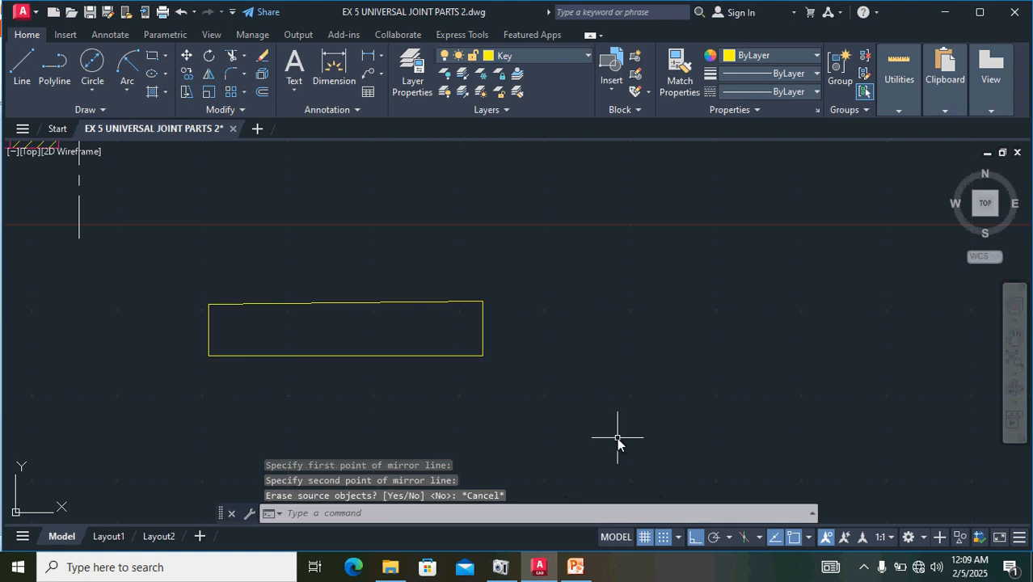
pyautogui.hotkey('ctrl', 'z')
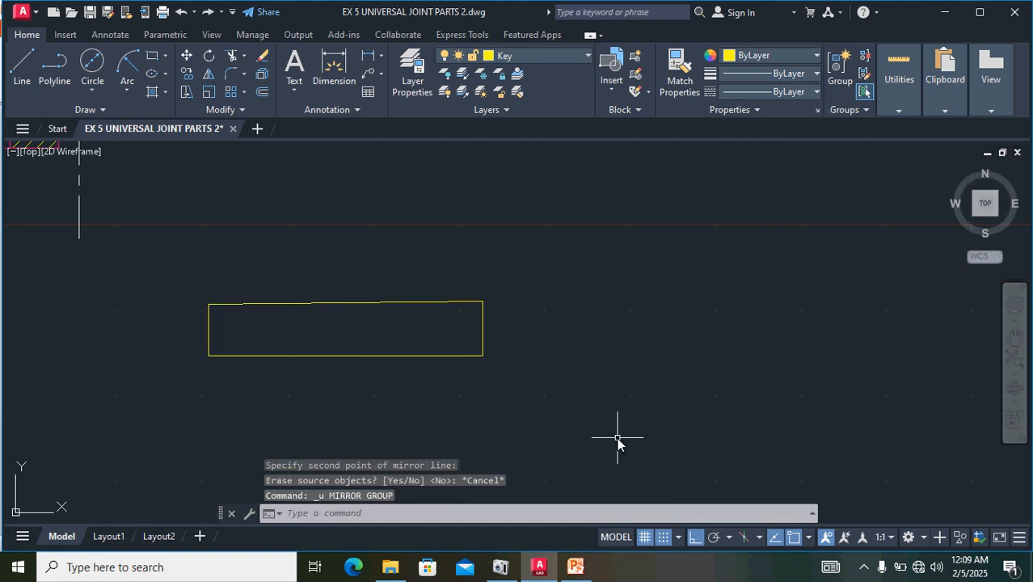
pyautogui.hotkey('ctrl', 'y')
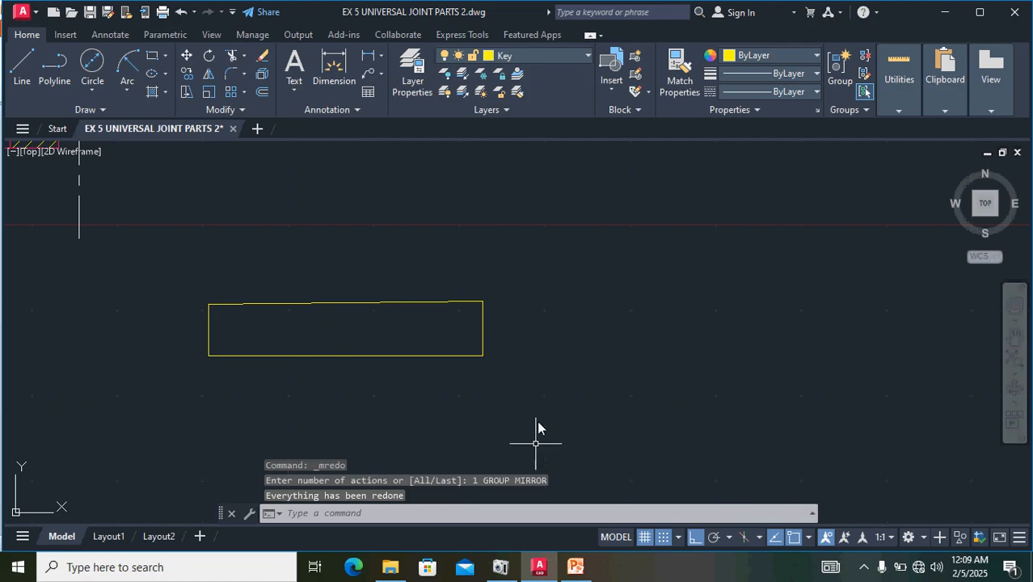
# - Mirror the key outline about a vertical line just to its right, keeping the original
pyautogui.scroll(-2, 544, 392)
pyautogui.scroll(1, 546, 384)
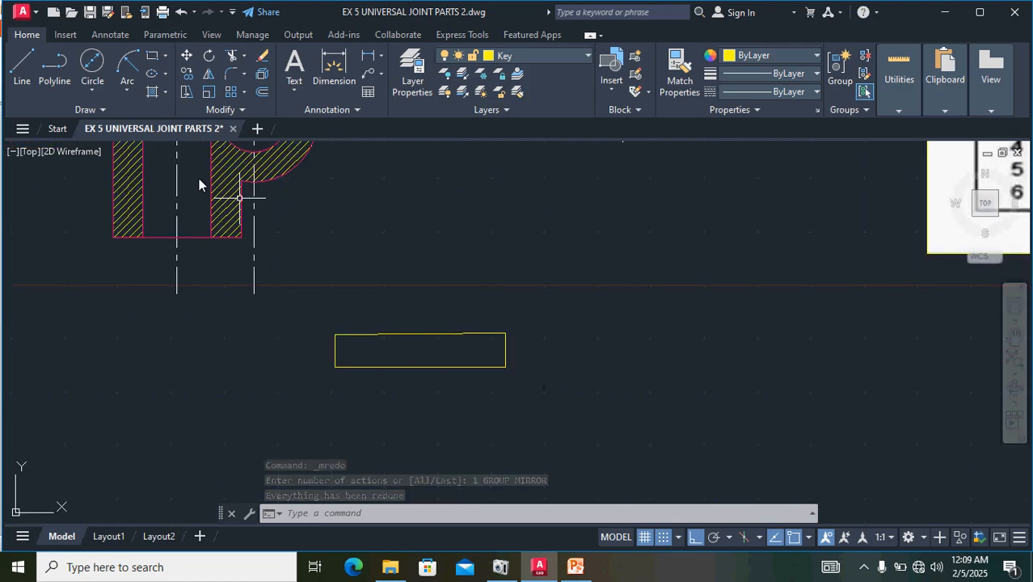
pyautogui.moveTo(553, 414)
pyautogui.mouseDown()
pyautogui.moveTo(498, 323)
pyautogui.moveTo(272, 341)
pyautogui.moveTo(275, 364)
pyautogui.mouseUp()
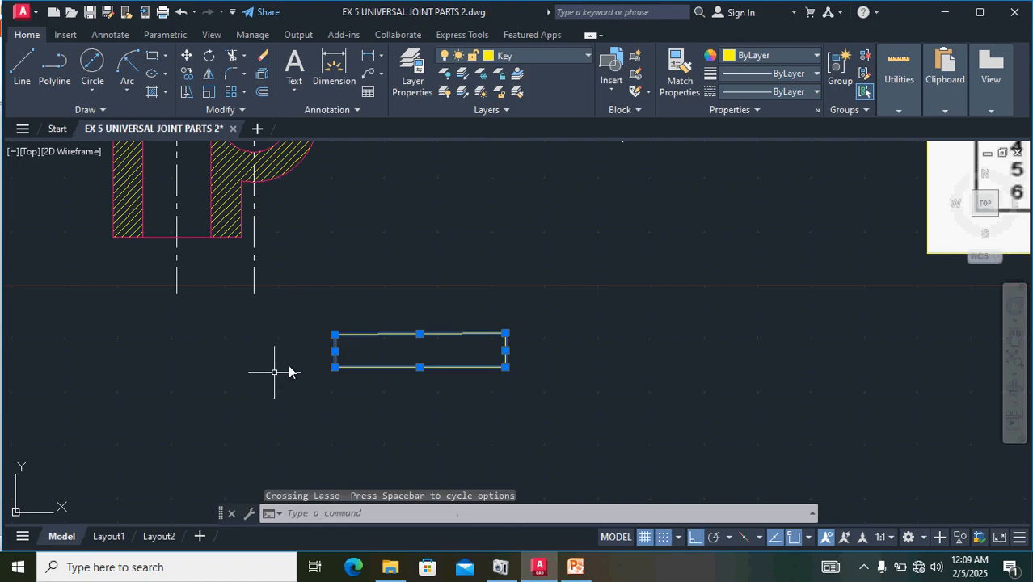
pyautogui.click(209, 74)
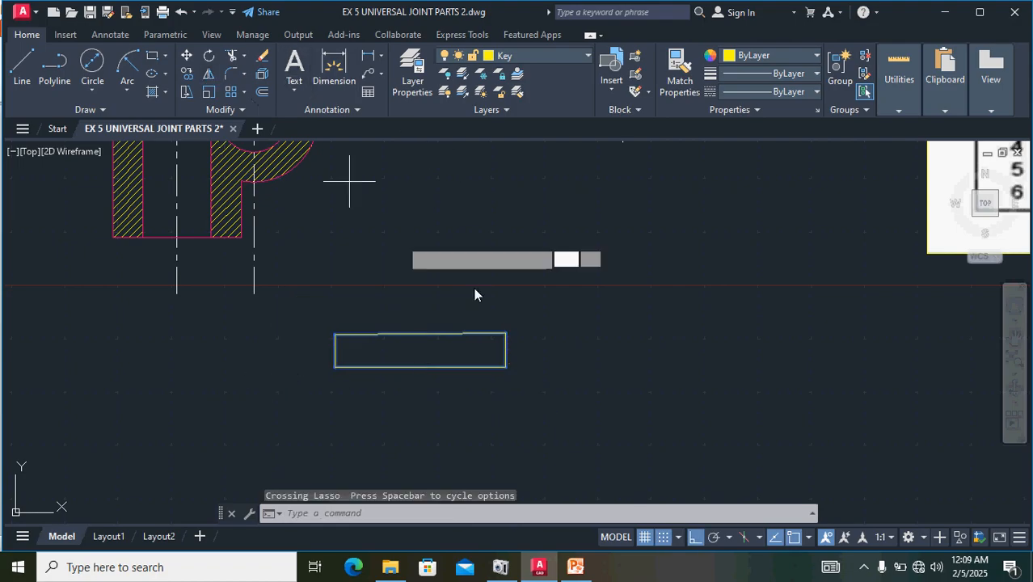
pyautogui.click(530, 300)
pyautogui.click(563, 443)
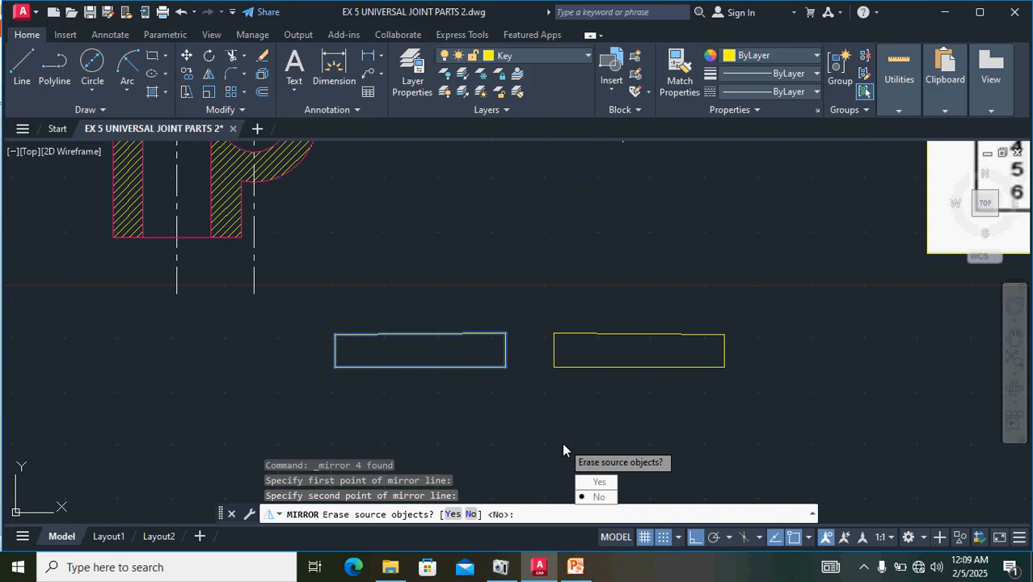
pyautogui.press('Return')
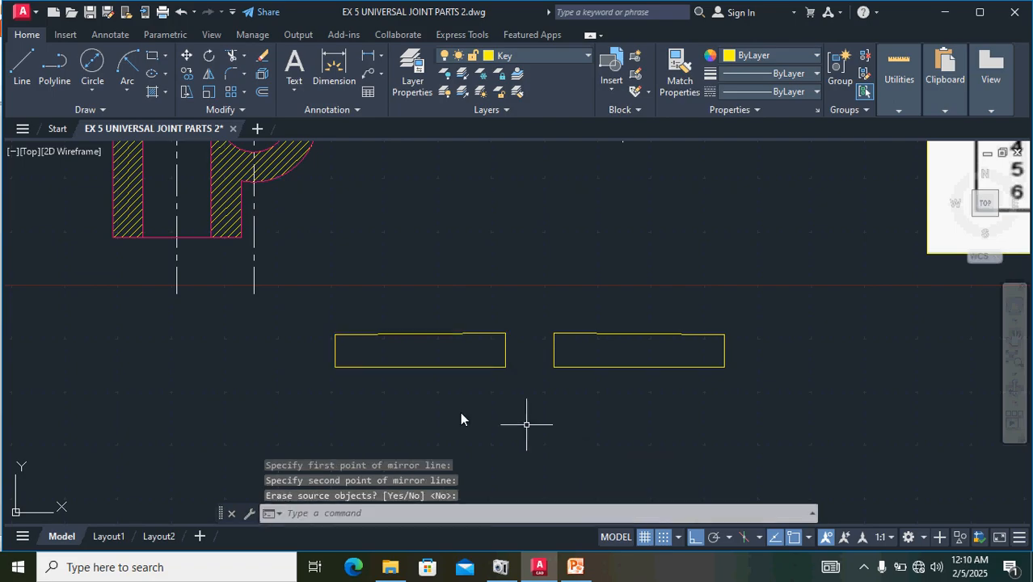
# - Examine the drawn keys, fork and shafts together with the dimensioned reference image
pyautogui.scroll(-4, 478, 353)
pyautogui.scroll(-3, 478, 353)
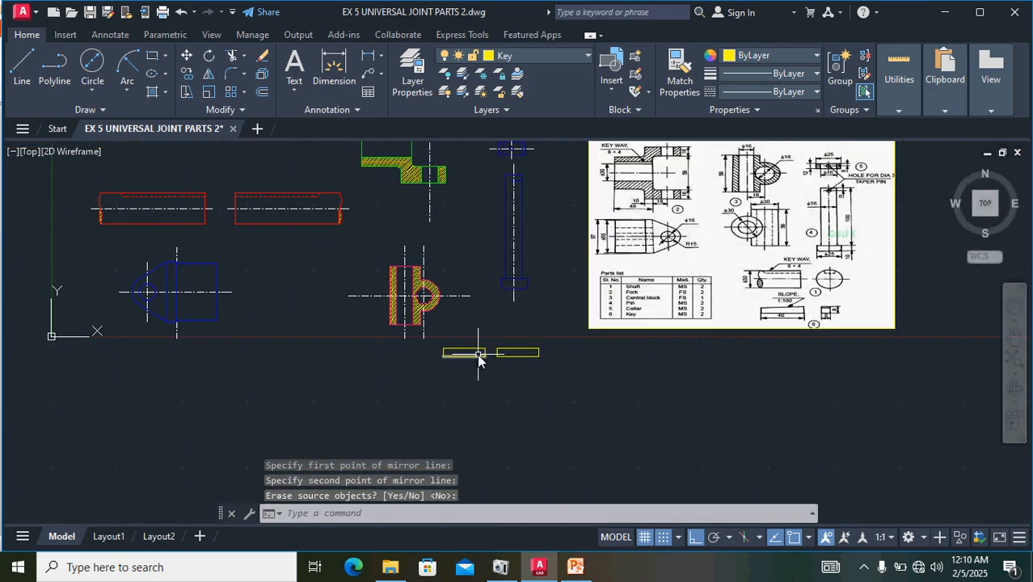
pyautogui.scroll(2, 408, 311)
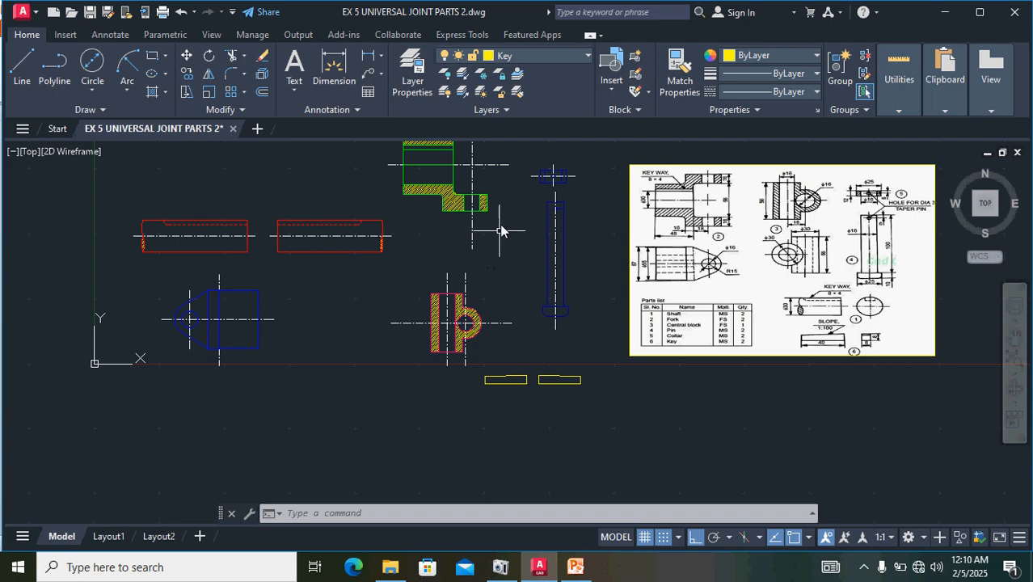
pyautogui.moveTo(507, 234); pyautogui.dragTo(501, 347, button='middle')
pyautogui.scroll(3, 458, 282)
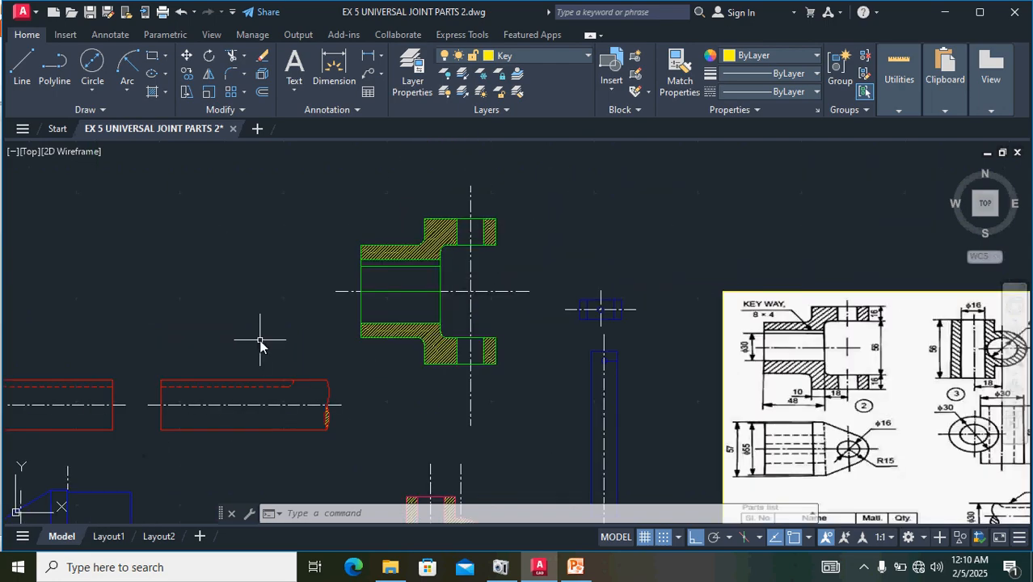
pyautogui.moveTo(261, 341)
pyautogui.mouseDown(button='middle')
pyautogui.moveTo(461, 330)
pyautogui.moveTo(451, 331)
pyautogui.mouseUp(button='middle')
pyautogui.scroll(4, 322, 381)
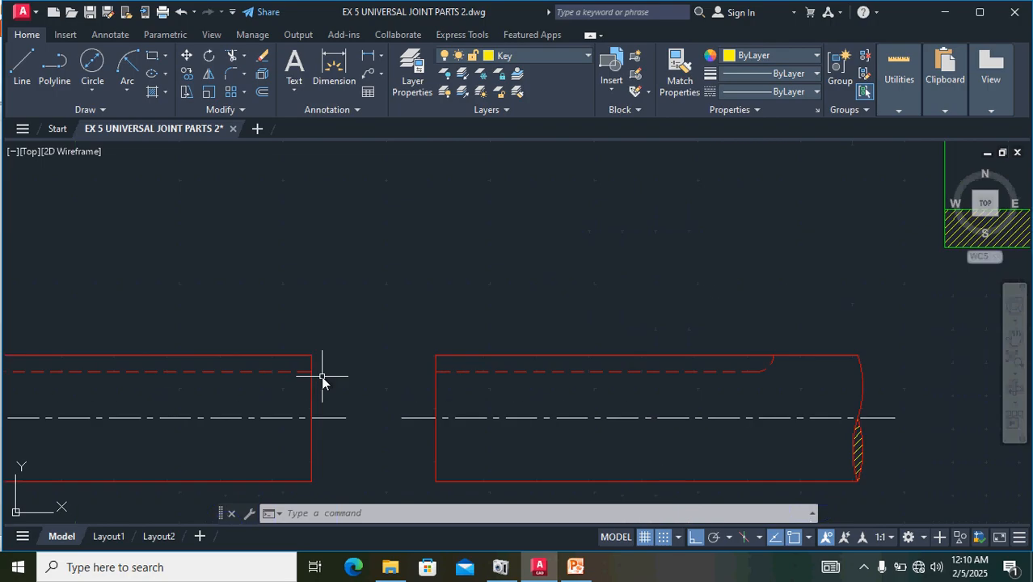
pyautogui.scroll(-4, 323, 381)
# - Move the left shaft, with ortho off, by its upper-right corner onto the right endpoint of the fork's line just below the upper bore edge
pyautogui.moveTo(337, 426)
pyautogui.mouseDown()
pyautogui.moveTo(295, 364)
pyautogui.moveTo(134, 398)
pyautogui.moveTo(111, 423)
pyautogui.moveTo(115, 408)
pyautogui.mouseUp()
pyautogui.scroll(5, 187, 368)
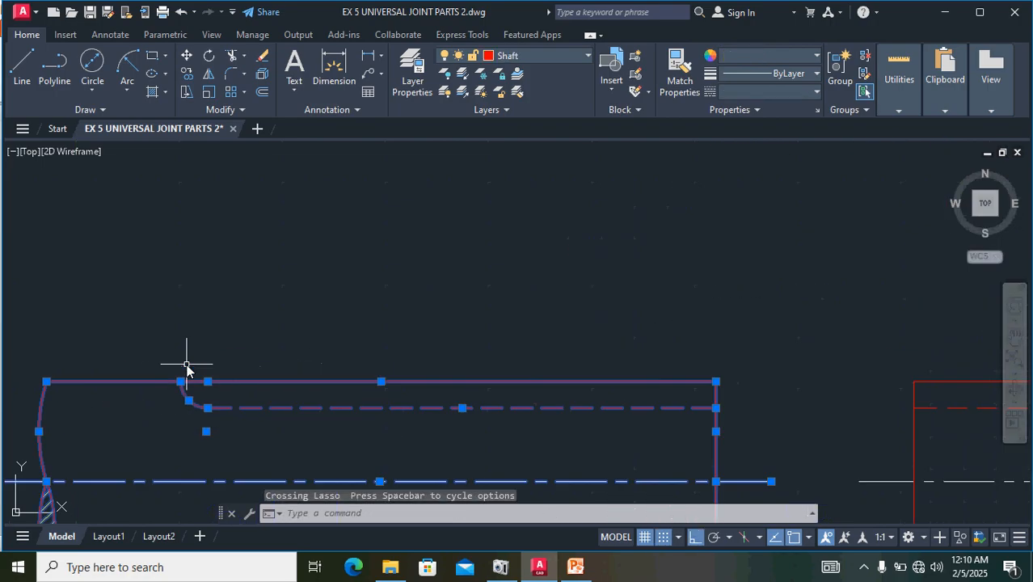
pyautogui.scroll(-5, 192, 360)
pyautogui.scroll(6, 396, 372)
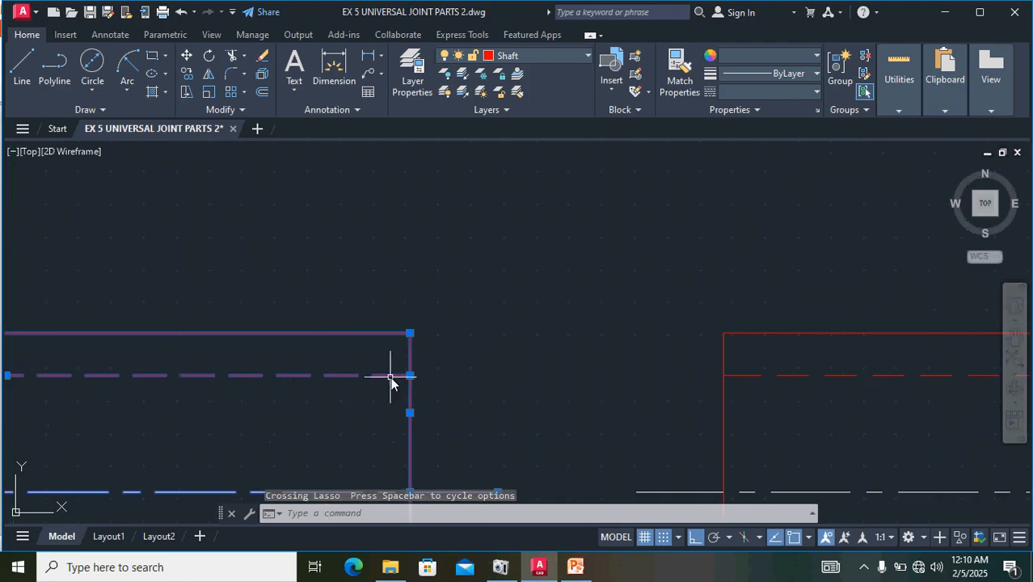
pyautogui.write('m')
pyautogui.press('Return')
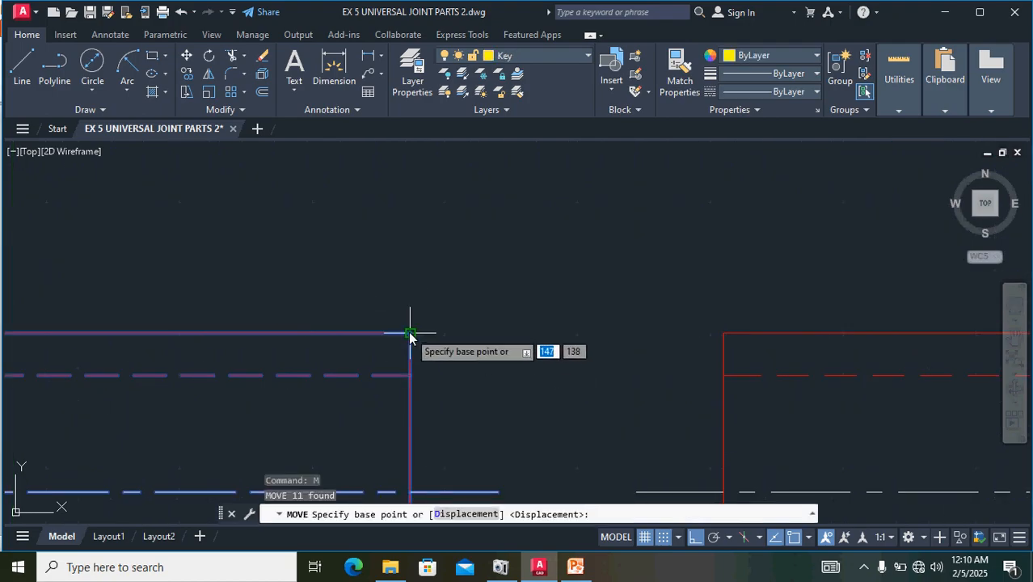
pyautogui.click(410, 333)
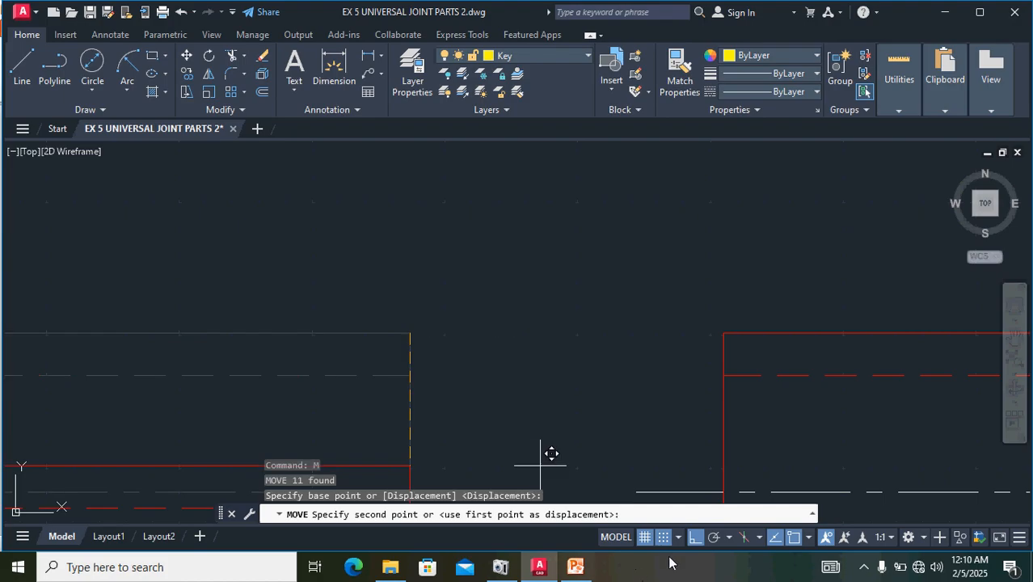
pyautogui.click(698, 541)
pyautogui.scroll(-6, 592, 330)
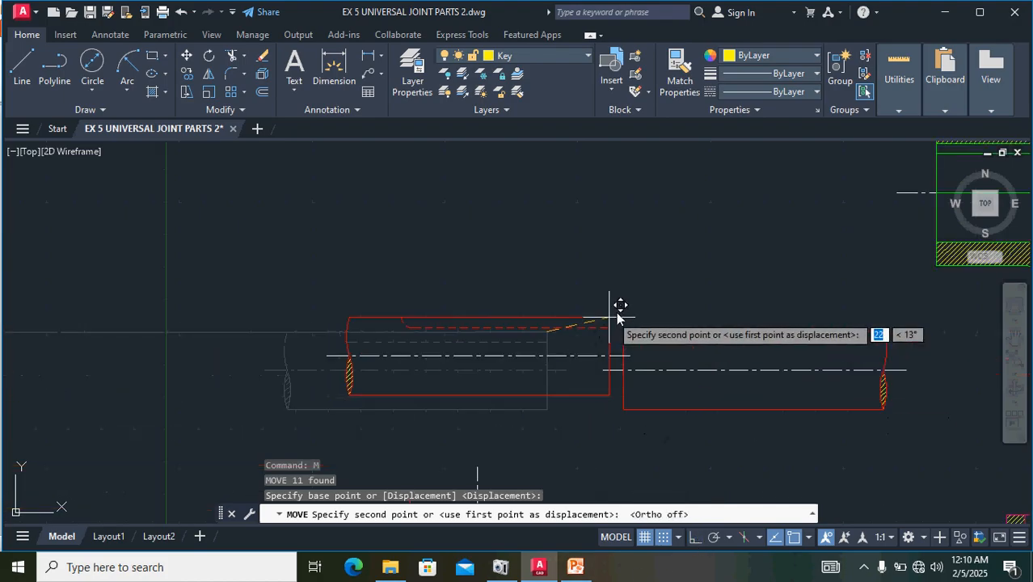
pyautogui.moveTo(626, 294); pyautogui.dragTo(271, 413, button='middle')
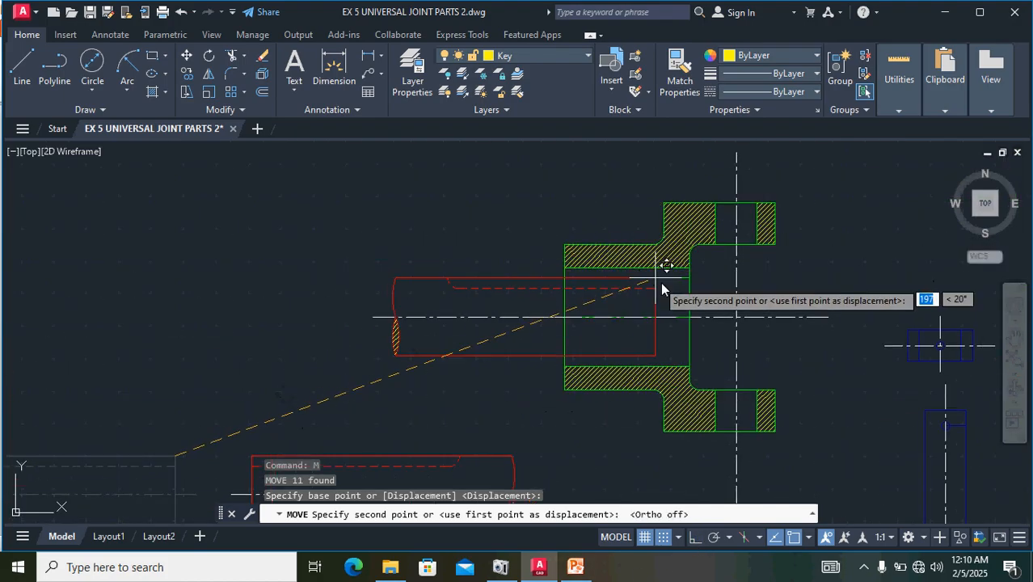
pyautogui.scroll(5, 674, 290)
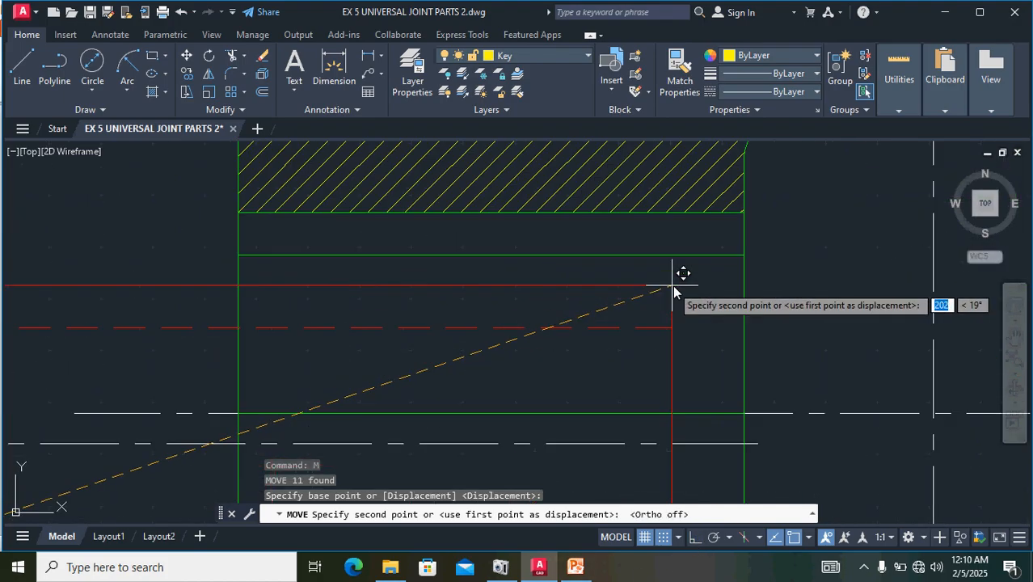
pyautogui.click(744, 257)
pyautogui.scroll(-3, 731, 288)
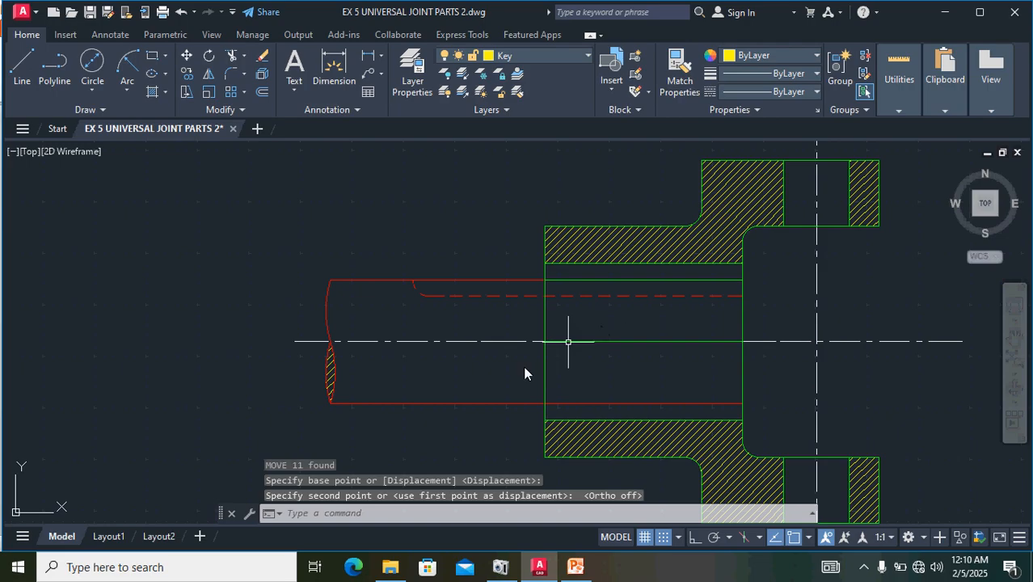
pyautogui.scroll(-2, 502, 363)
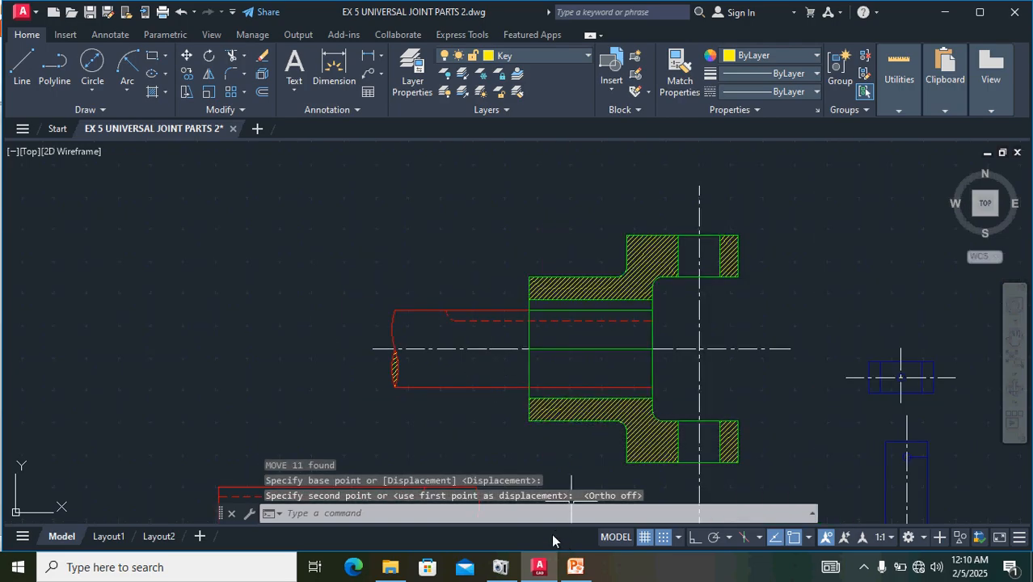
pyautogui.moveTo(284, 325); pyautogui.dragTo(107, 277, button='middle')
pyautogui.scroll(-2, 108, 277)
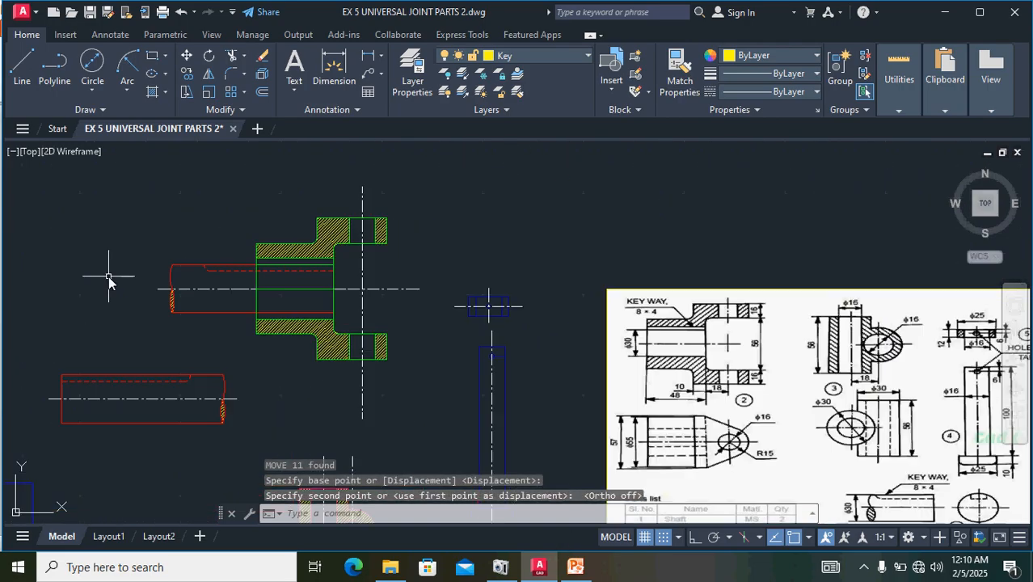
# - Move the sectioned central block with its centre lines, by its vertical bore's centre, onto the intersection of the fork's centre lines
pyautogui.moveTo(554, 351); pyautogui.dragTo(444, 317, button='middle')
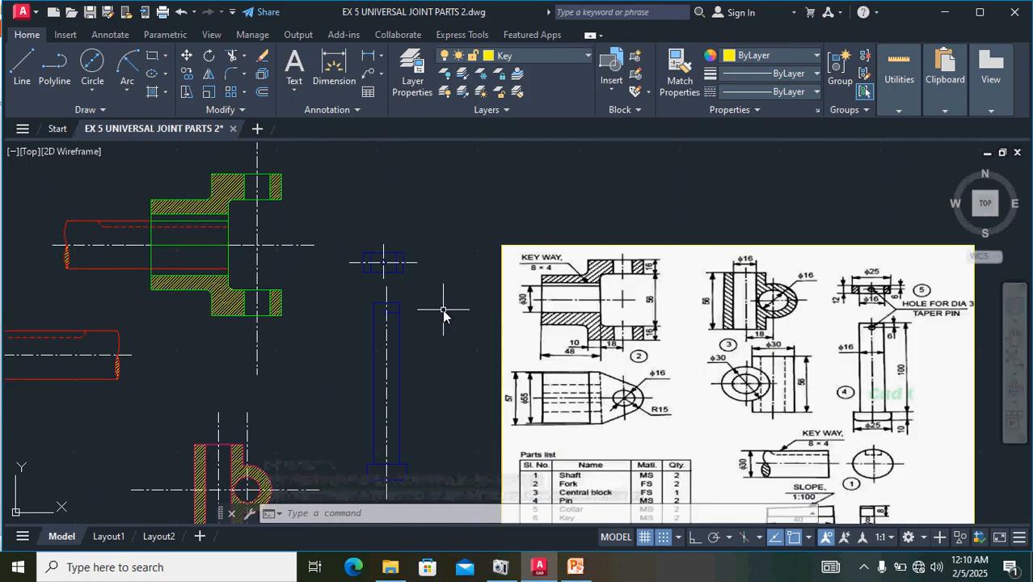
pyautogui.scroll(-2, 444, 314)
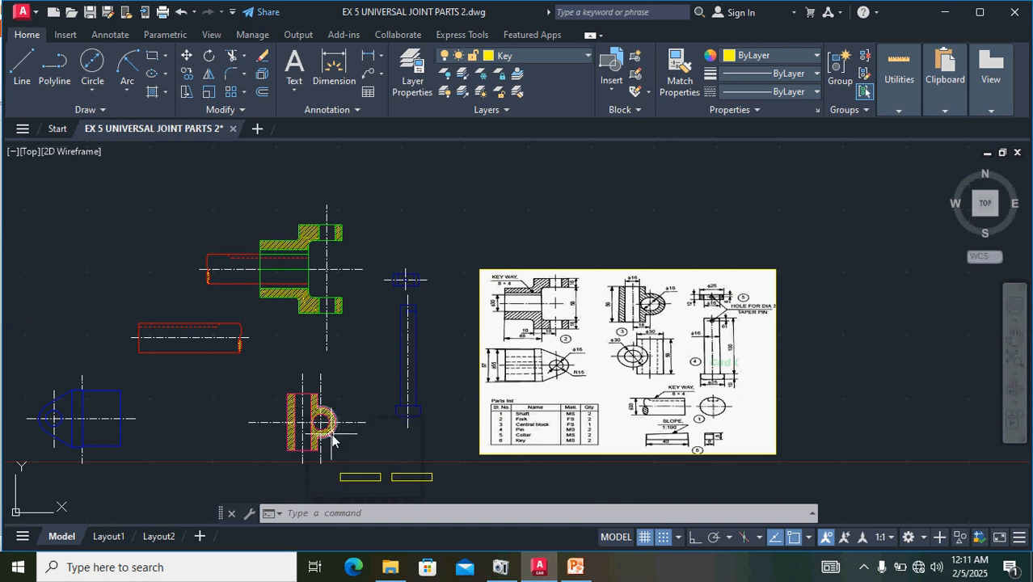
pyautogui.scroll(5, 330, 446)
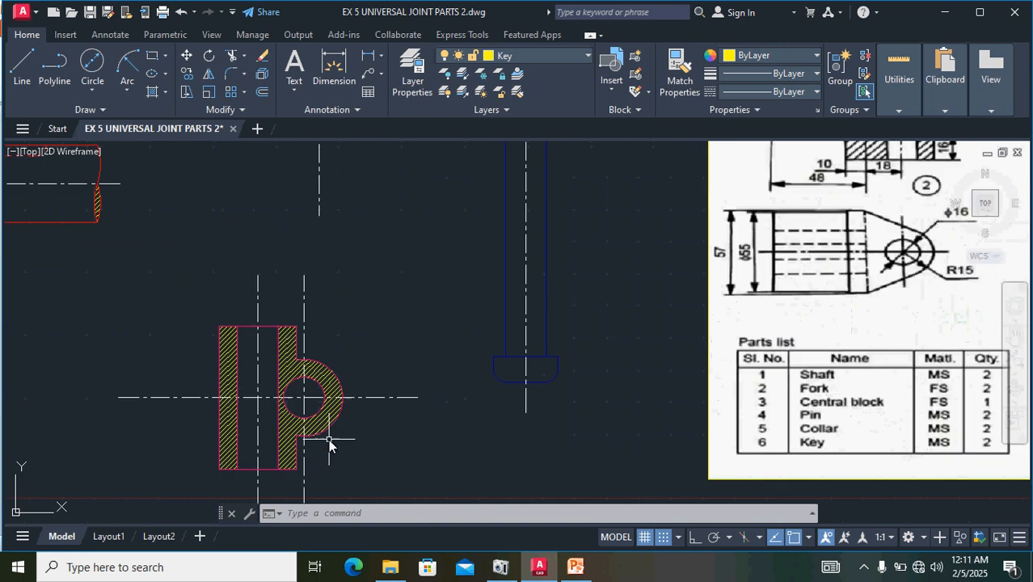
pyautogui.scroll(-4, 358, 424)
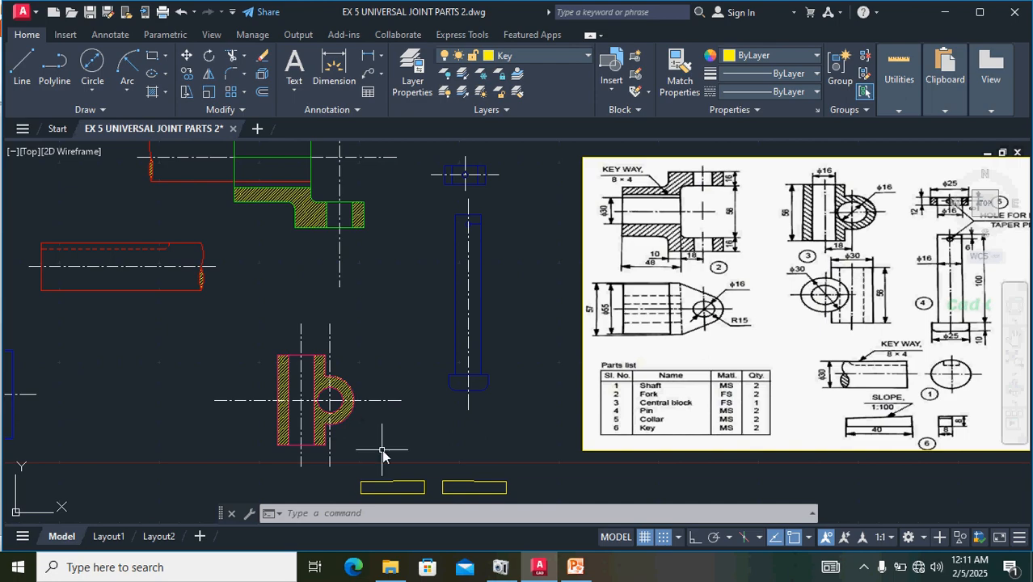
pyautogui.moveTo(385, 464)
pyautogui.mouseDown()
pyautogui.moveTo(352, 349)
pyautogui.moveTo(292, 330)
pyautogui.moveTo(201, 373)
pyautogui.moveTo(185, 454)
pyautogui.mouseUp()
pyautogui.scroll(5, 348, 354)
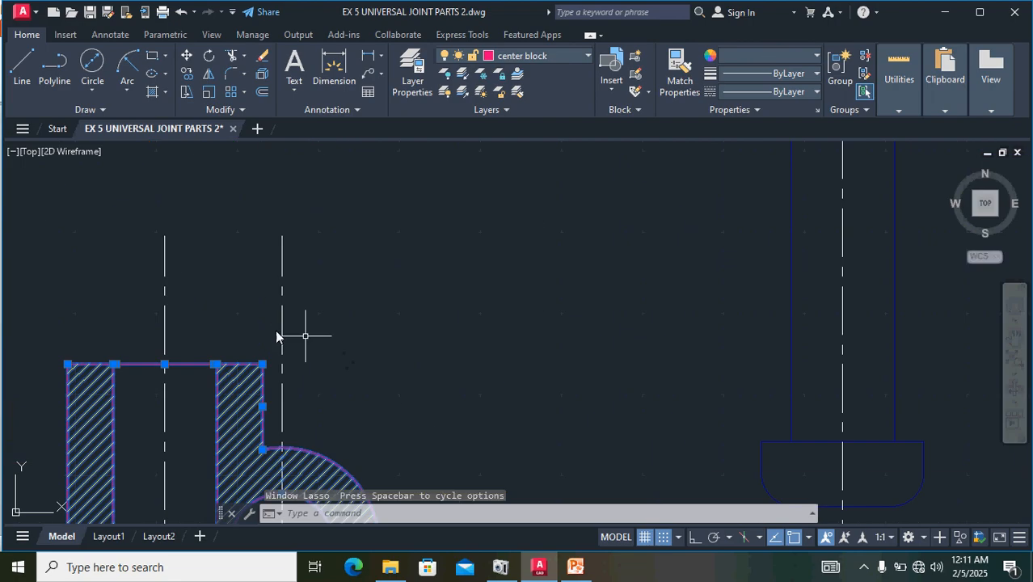
pyautogui.click(281, 312)
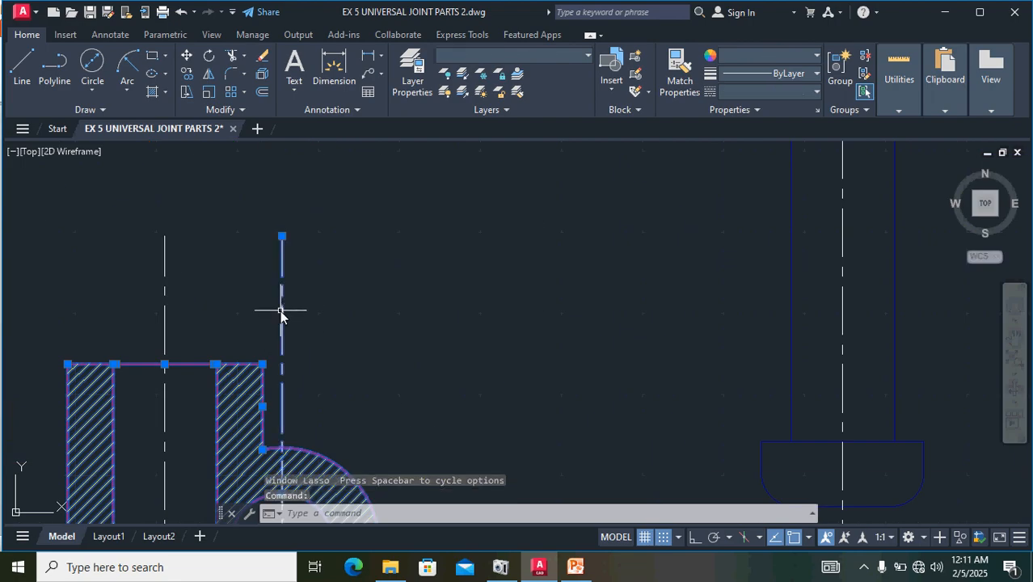
pyautogui.click(165, 307)
pyautogui.scroll(-5, 378, 297)
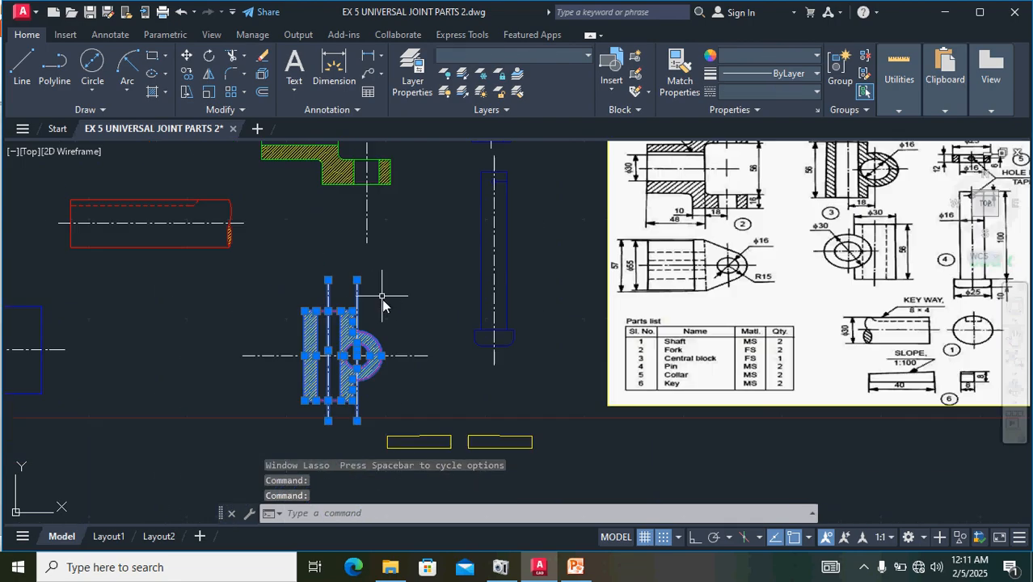
pyautogui.scroll(5, 401, 367)
pyautogui.click(404, 346)
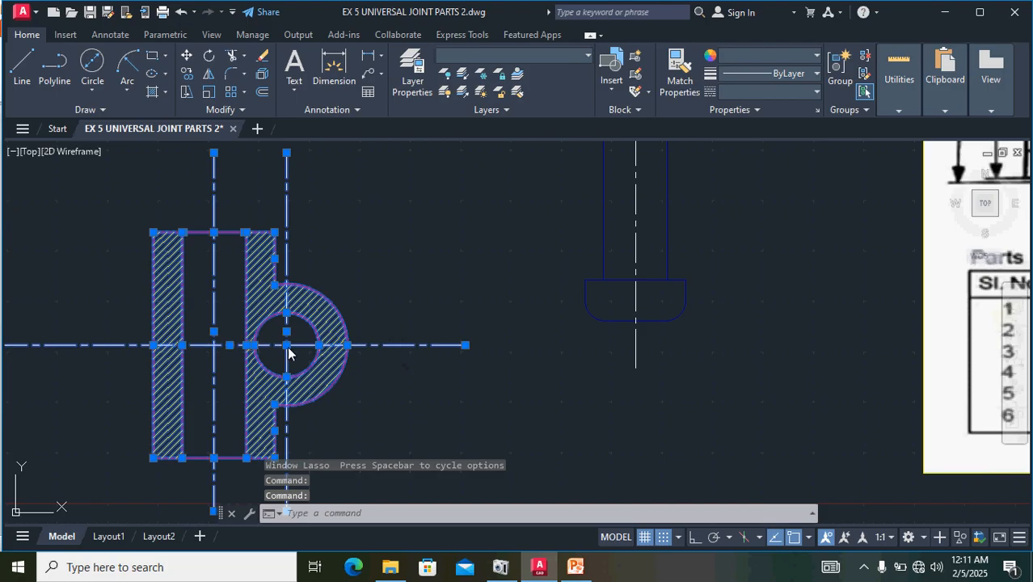
pyautogui.scroll(-2, 442, 338)
pyautogui.scroll(2, 380, 408)
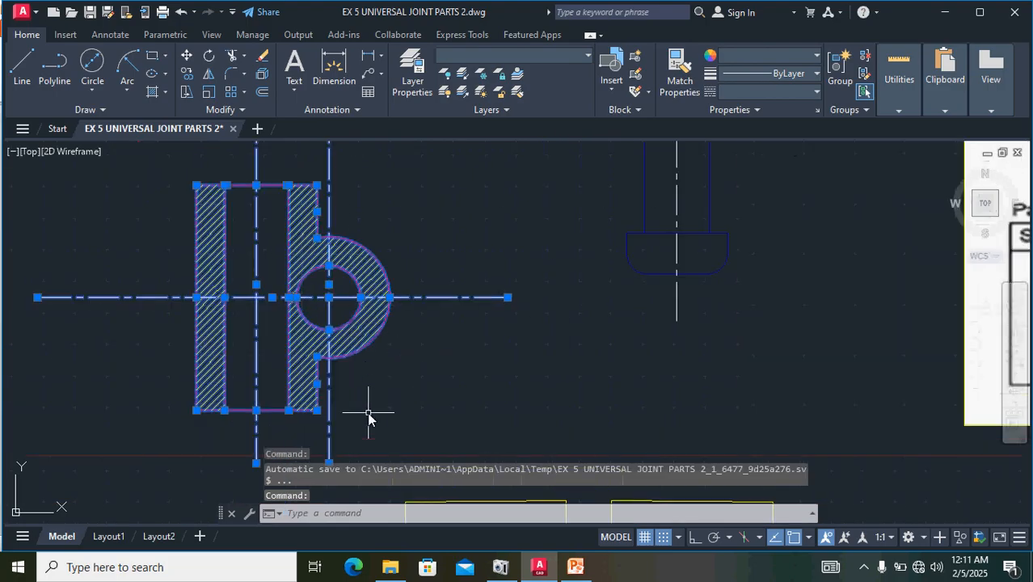
pyautogui.scroll(-2, 422, 392)
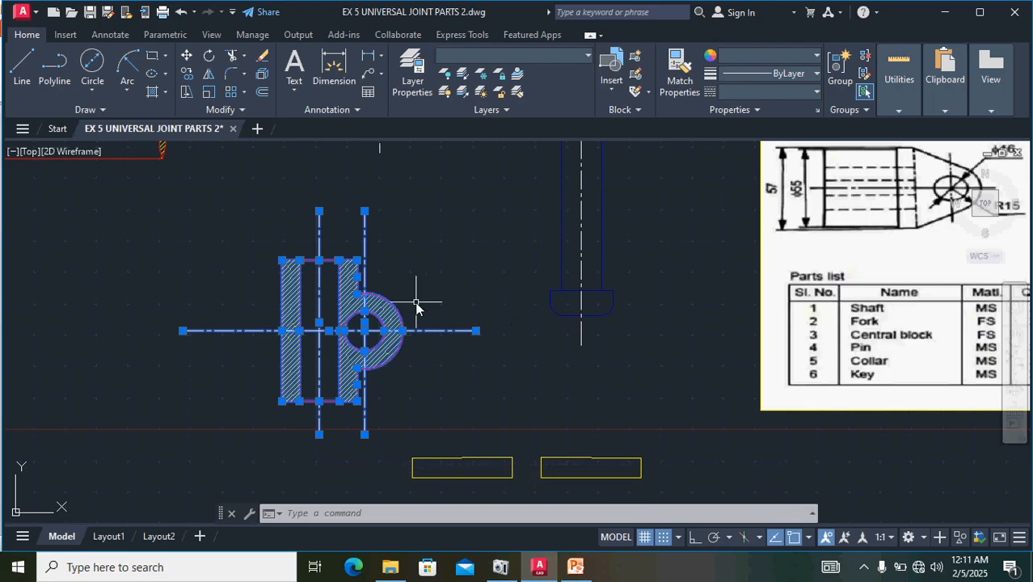
pyautogui.press('Return')
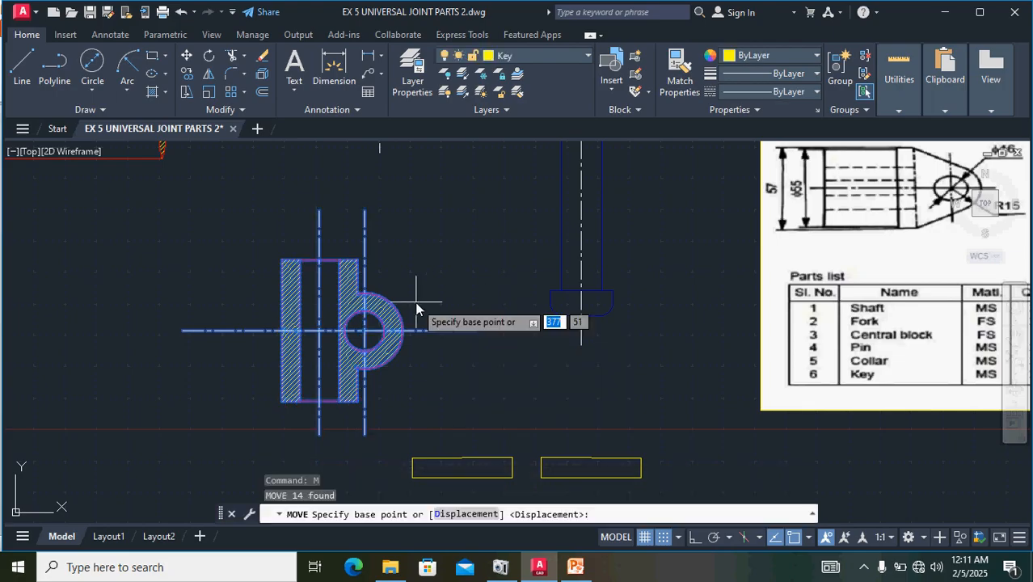
pyautogui.scroll(-2, 507, 339)
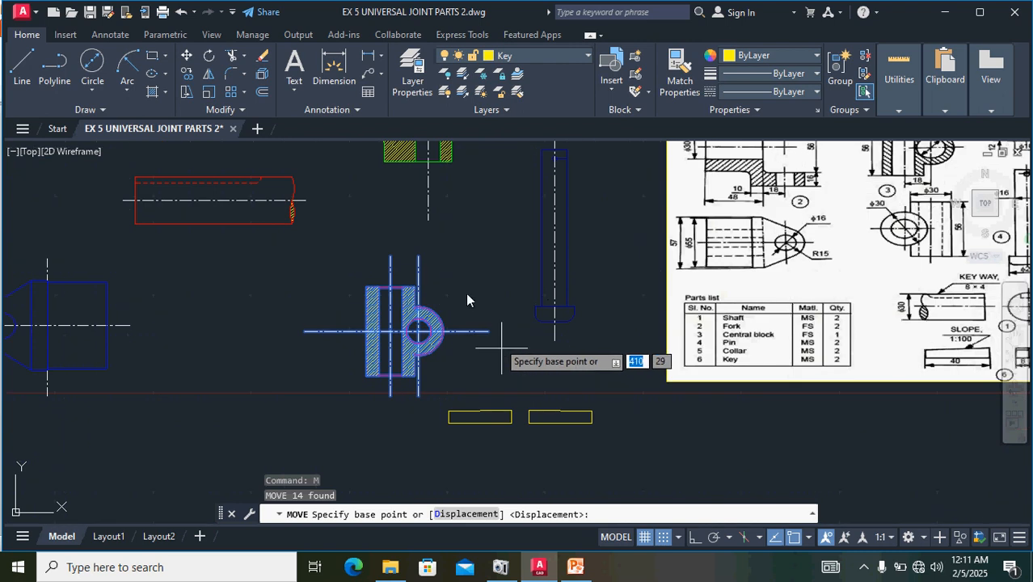
pyautogui.moveTo(473, 288); pyautogui.dragTo(528, 367, button='middle')
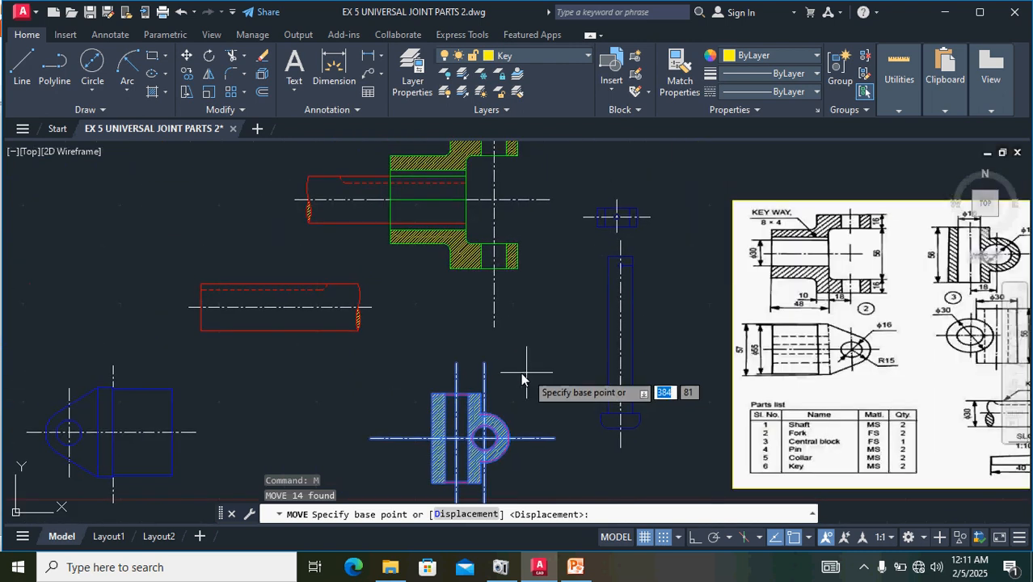
pyautogui.scroll(5, 457, 429)
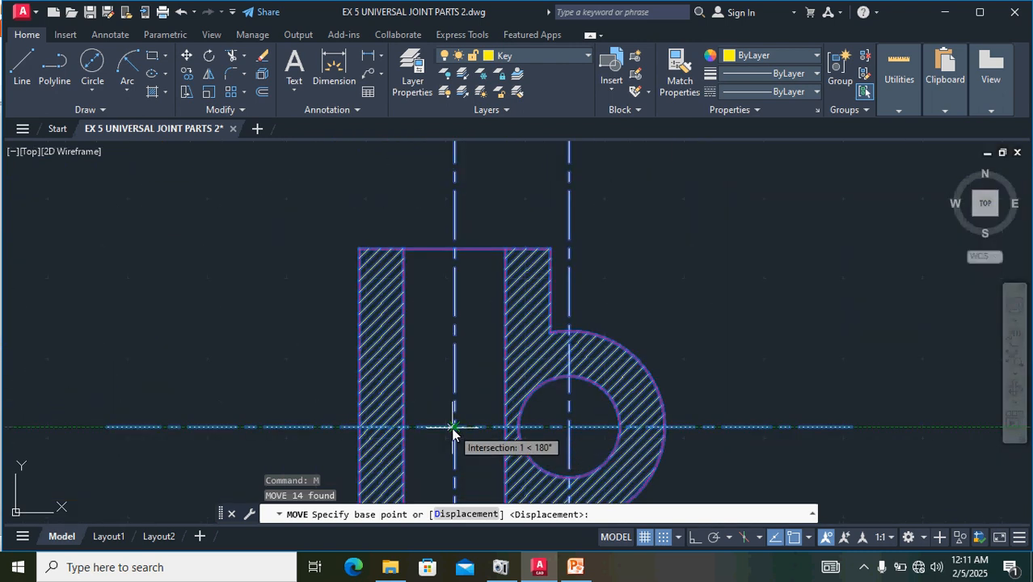
pyautogui.scroll(4, 454, 426)
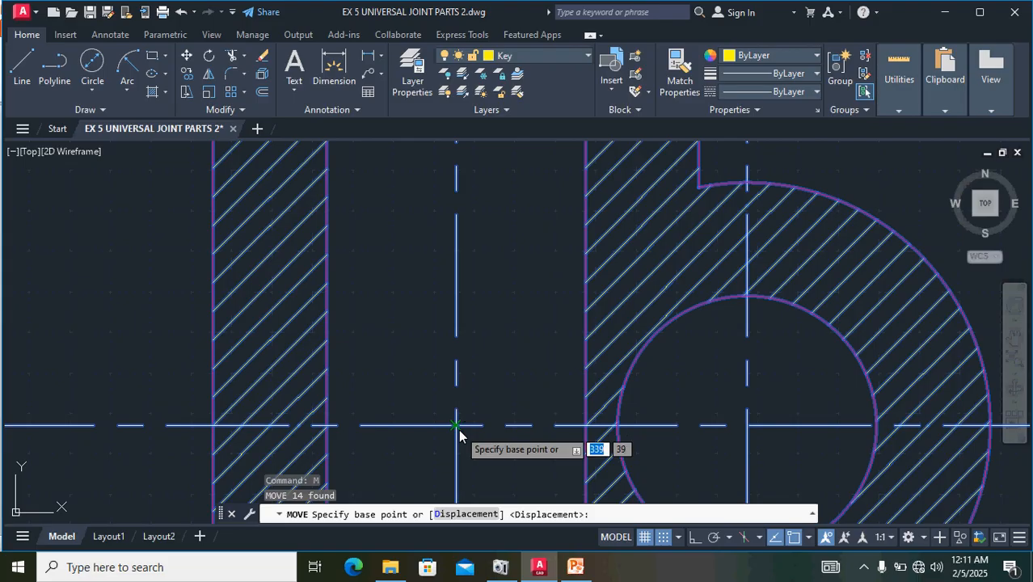
pyautogui.click(456, 427)
pyautogui.scroll(-8, 525, 300)
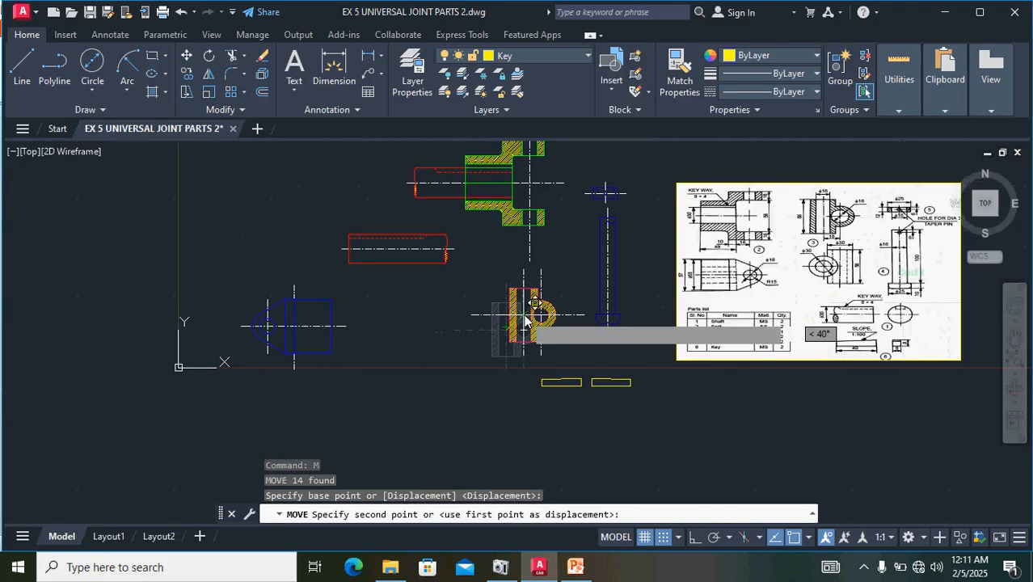
pyautogui.moveTo(525, 321); pyautogui.dragTo(473, 430, button='middle')
pyautogui.scroll(10, 478, 316)
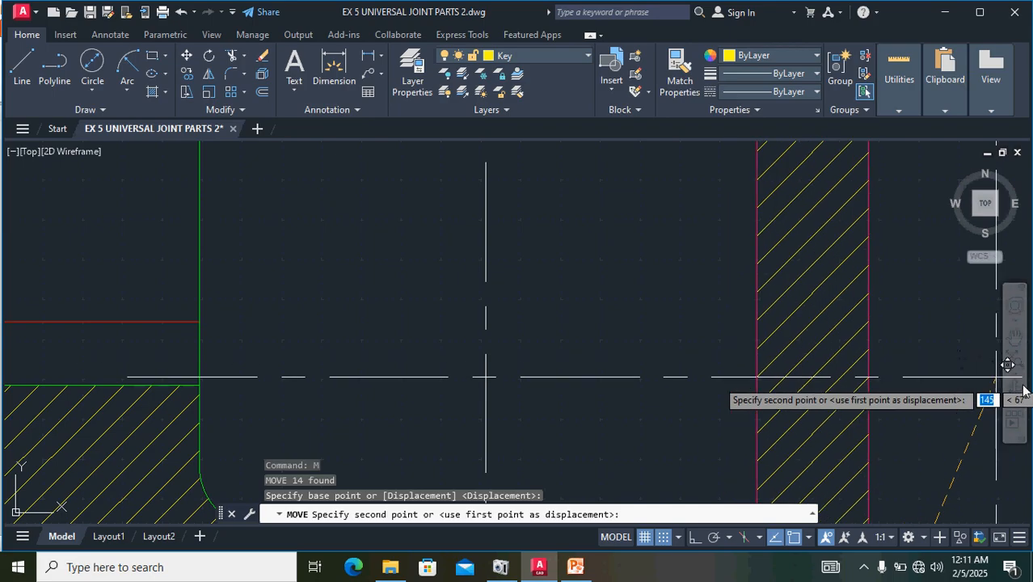
pyautogui.scroll(-3, 1023, 388)
pyautogui.scroll(1, 1023, 390)
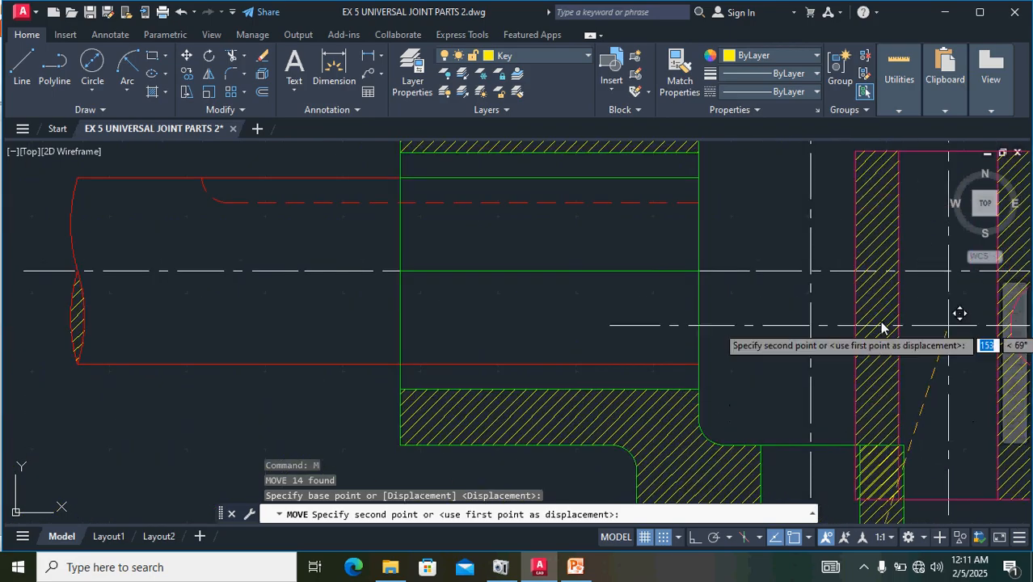
pyautogui.moveTo(811, 314); pyautogui.dragTo(314, 341, button='middle')
pyautogui.scroll(-2, 606, 345)
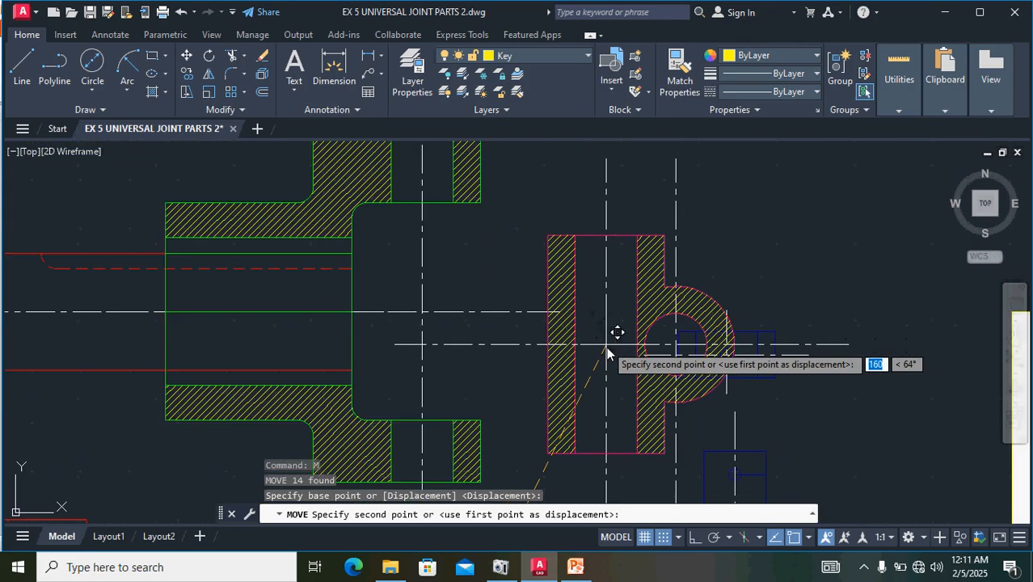
pyautogui.scroll(4, 424, 299)
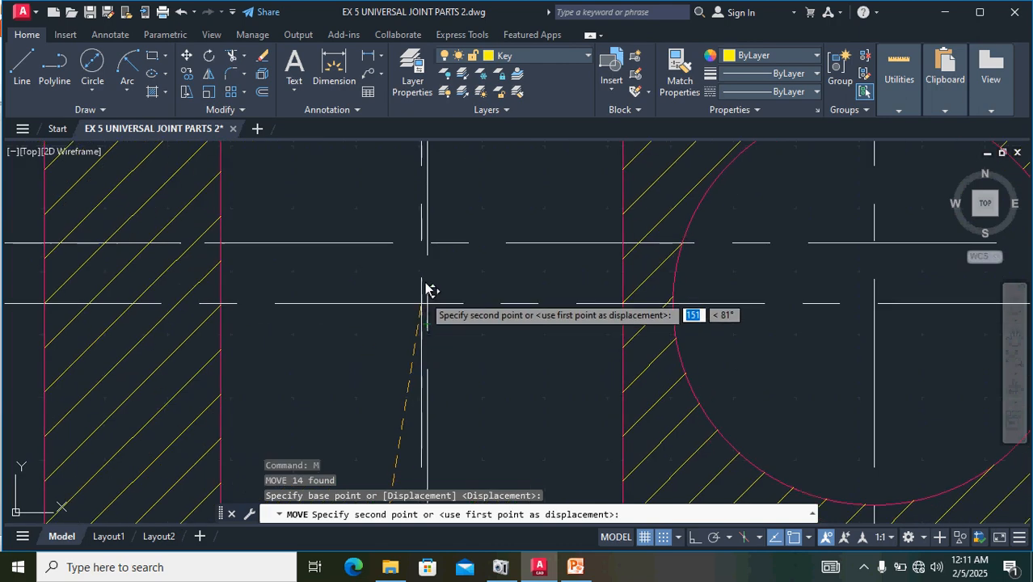
pyautogui.click(429, 242)
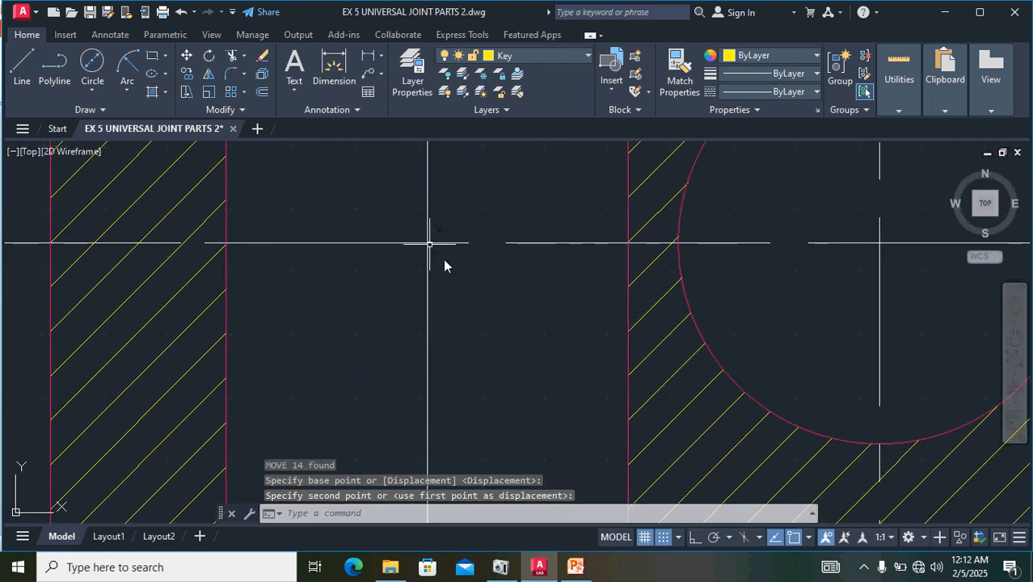
# - Move the fork's blue tapered view, by its hole's centre, into the empty space above and right of the central block's eye
pyautogui.scroll(-6, 478, 296)
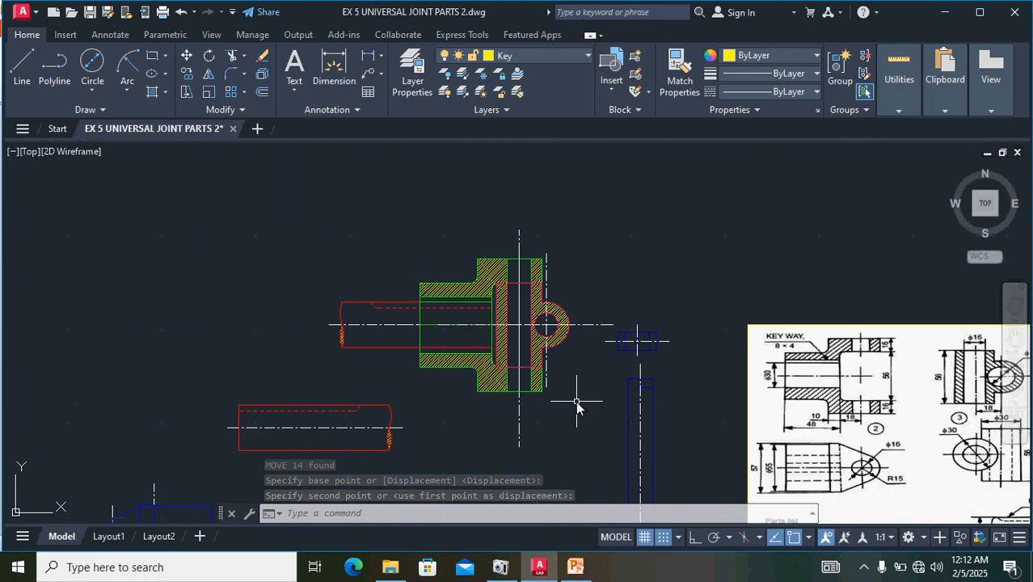
pyautogui.scroll(-3, 479, 358)
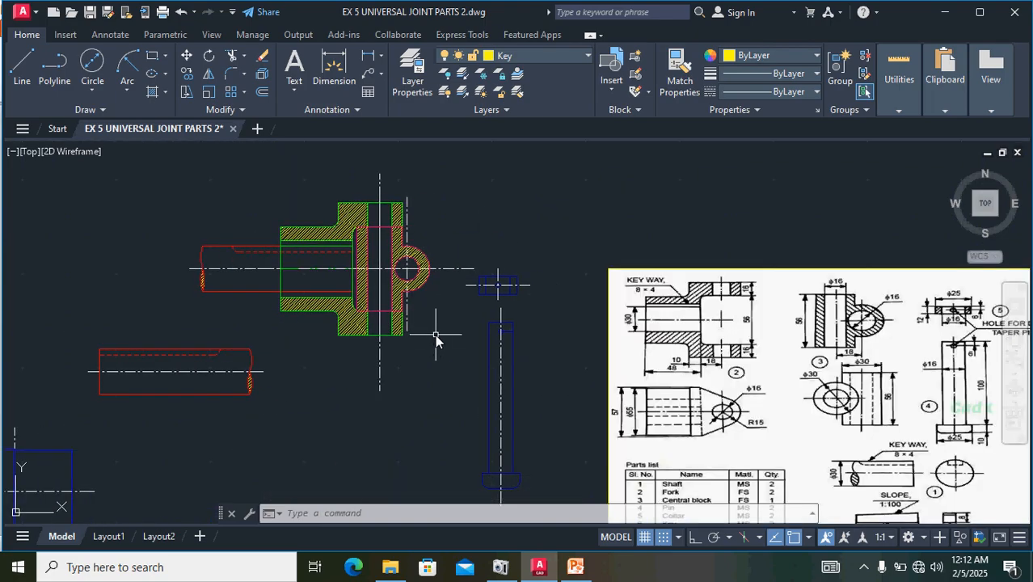
pyautogui.moveTo(431, 372); pyautogui.dragTo(451, 269, button='middle')
pyautogui.scroll(-2, 349, 340)
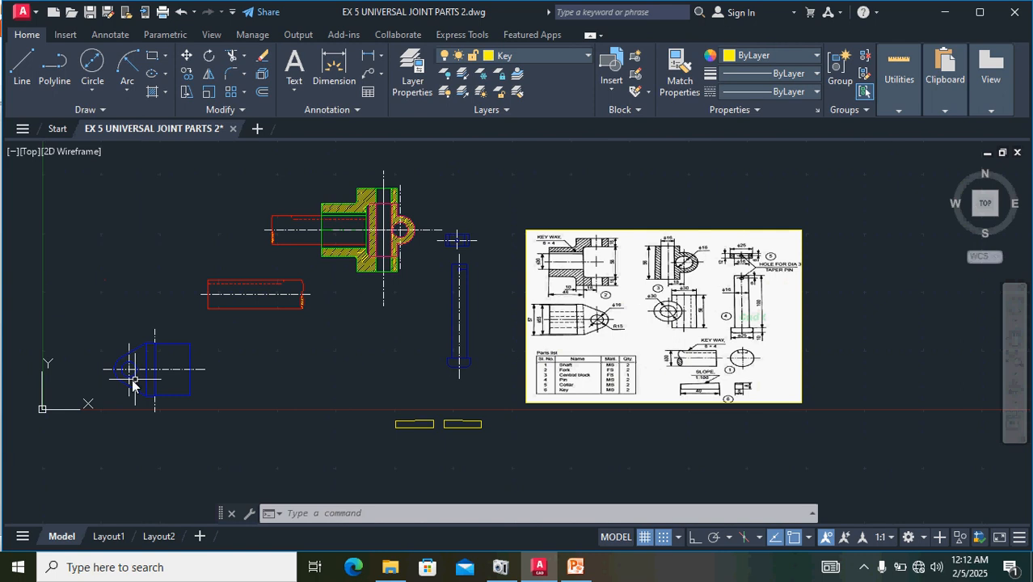
pyautogui.scroll(3, 152, 380)
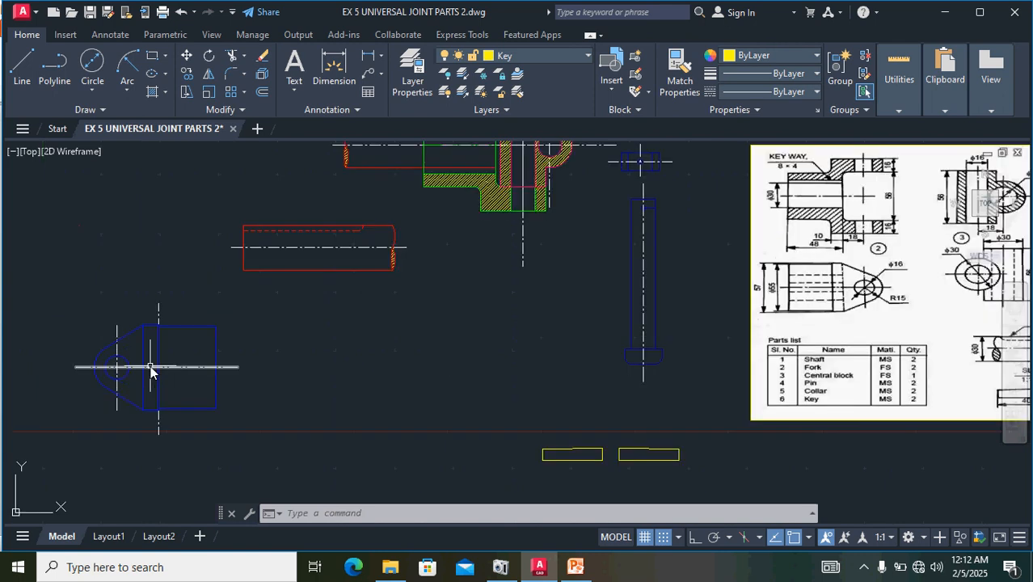
pyautogui.click(257, 452)
pyautogui.moveTo(251, 404)
pyautogui.mouseDown()
pyautogui.moveTo(127, 282)
pyautogui.moveTo(51, 357)
pyautogui.moveTo(62, 401)
pyautogui.mouseUp()
pyautogui.scroll(5, 126, 340)
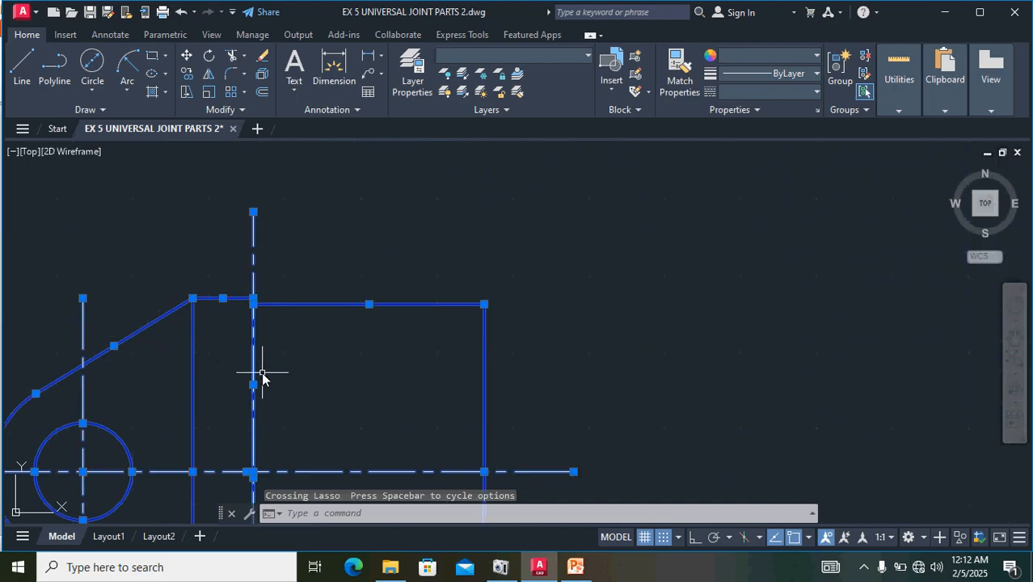
pyautogui.write('M')
pyautogui.press('Return')
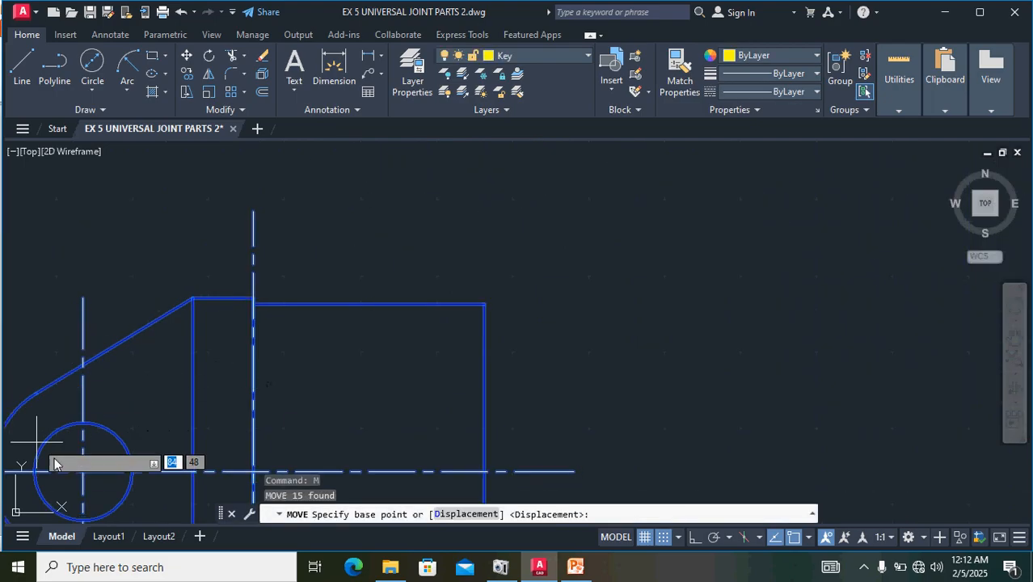
pyautogui.scroll(5, 88, 481)
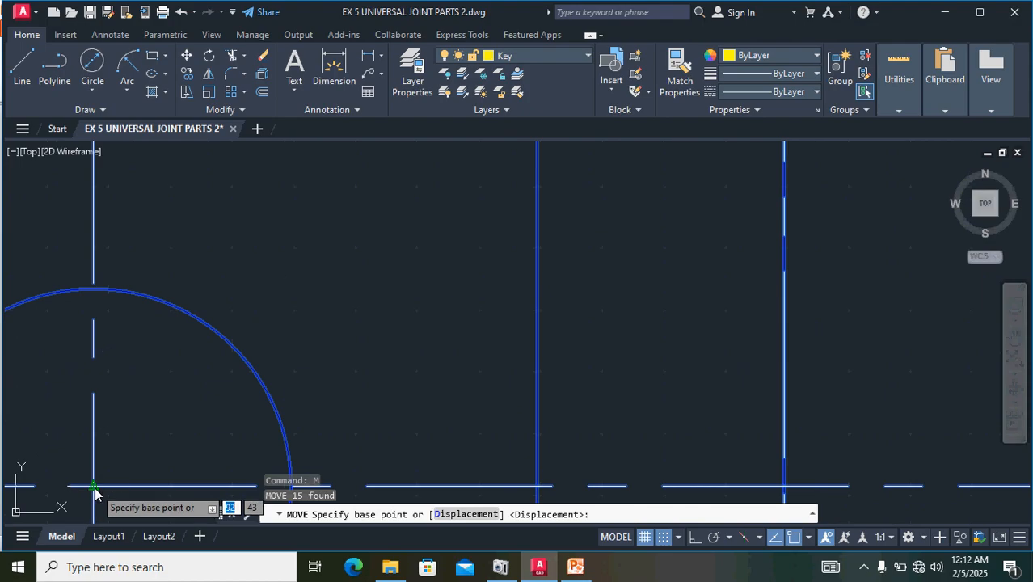
pyautogui.click(92, 487)
pyautogui.scroll(-5, 400, 360)
pyautogui.scroll(-4, 404, 360)
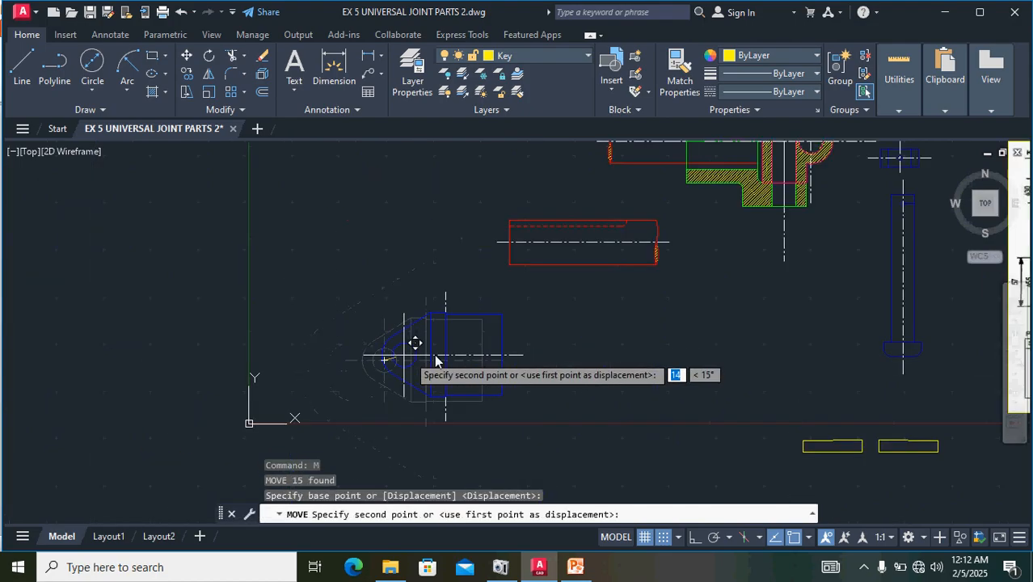
pyautogui.moveTo(555, 299); pyautogui.dragTo(223, 508, button='middle')
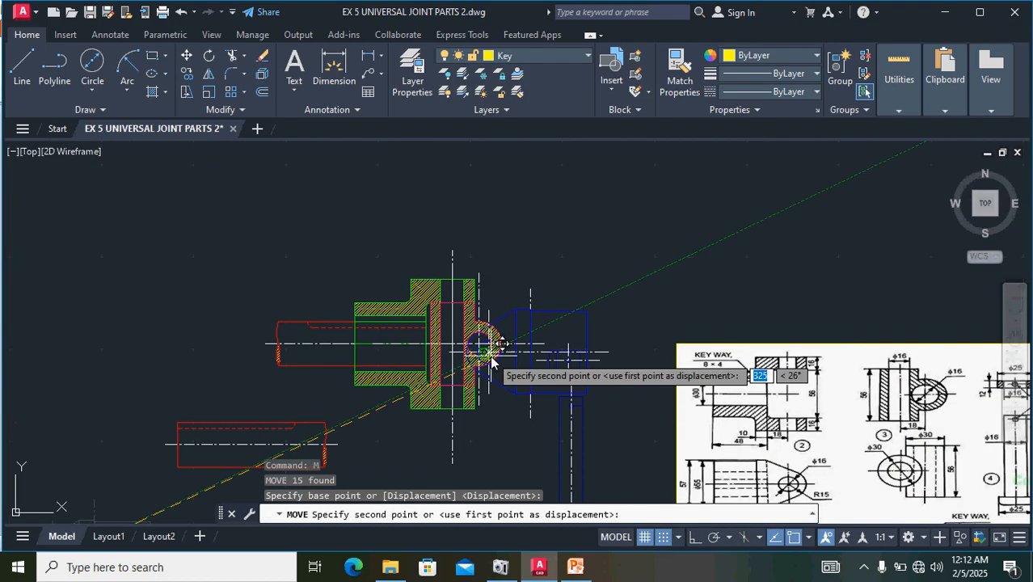
pyautogui.scroll(5, 486, 346)
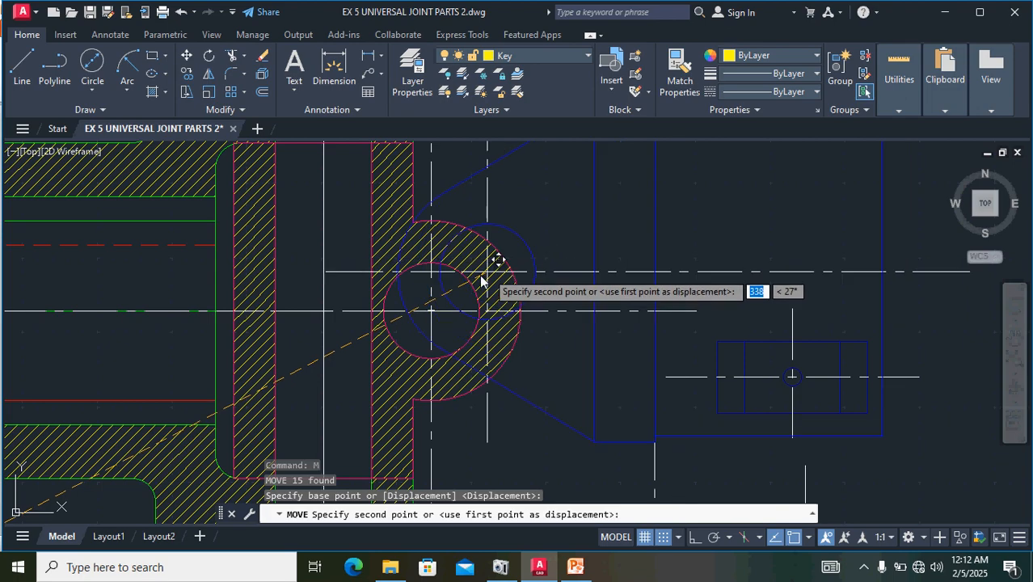
pyautogui.scroll(-4, 417, 303)
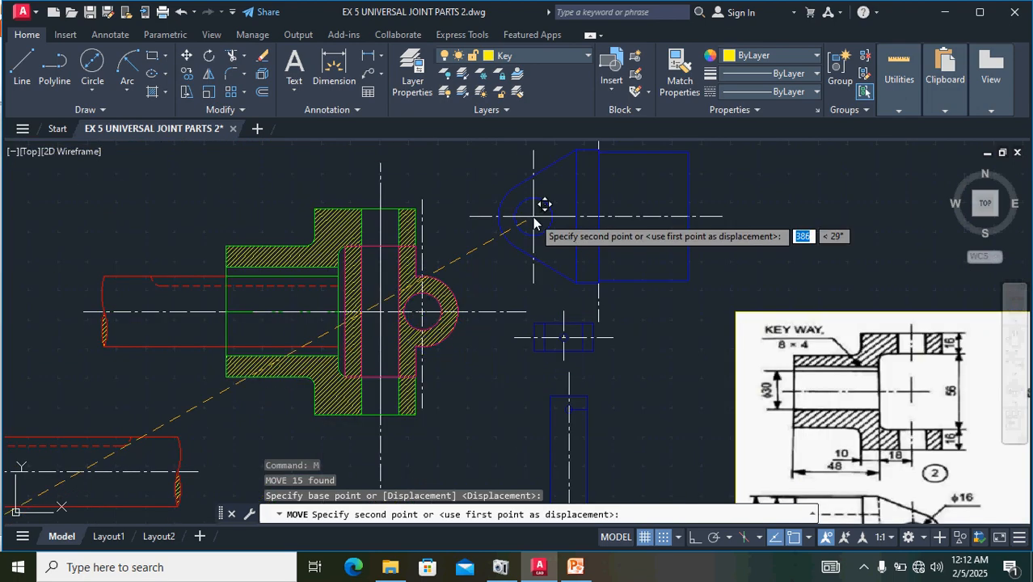
pyautogui.moveTo(533, 217); pyautogui.dragTo(447, 301, button='middle')
pyautogui.click(506, 236)
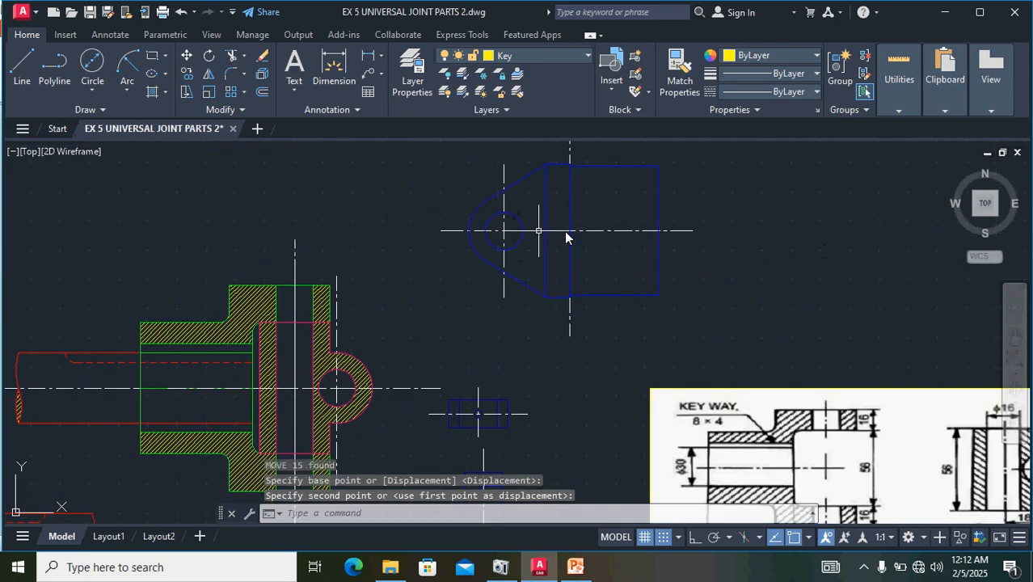
pyautogui.scroll(-3, 497, 372)
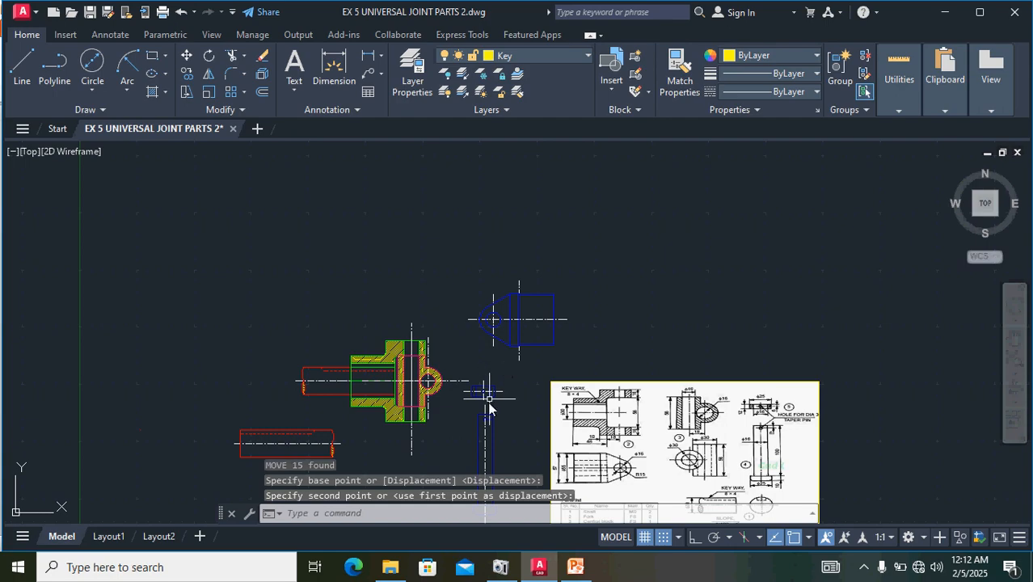
pyautogui.scroll(-4, 493, 386)
pyautogui.scroll(3, 491, 404)
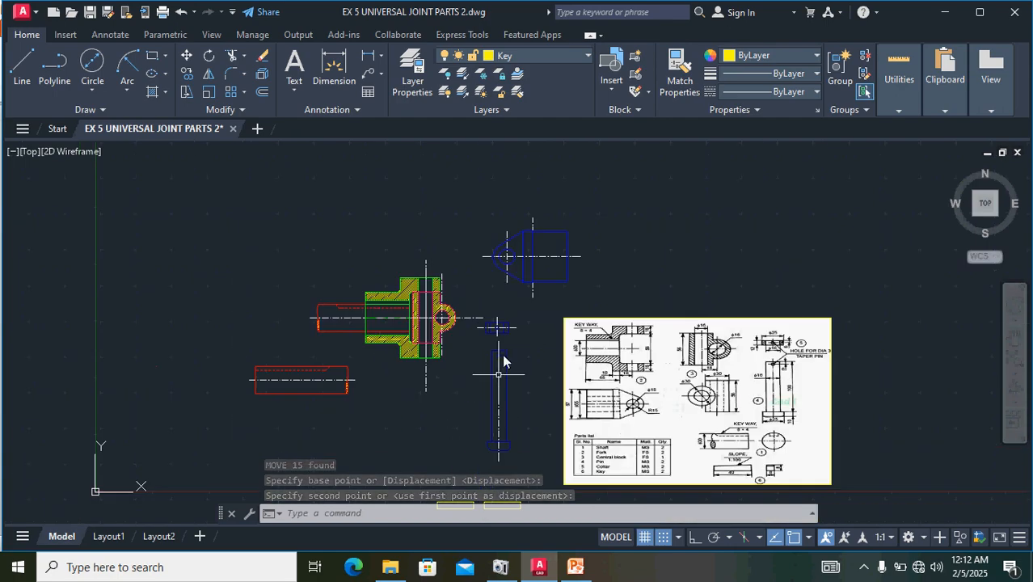
# - Try to move the collar with its horizontal centre line, by that line's right end, into the empty space right of the fork's blue view
pyautogui.scroll(4, 501, 335)
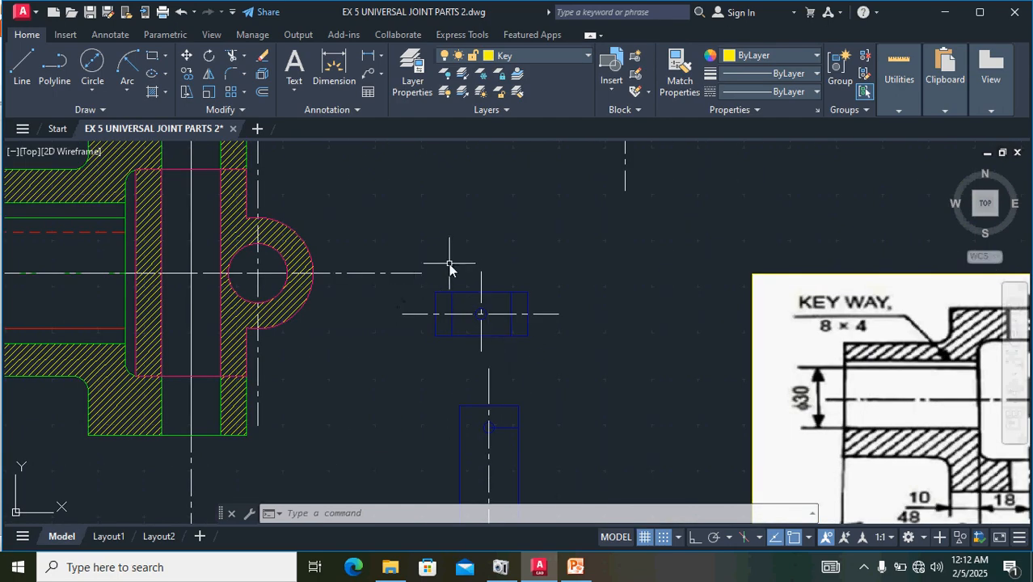
pyautogui.moveTo(418, 282)
pyautogui.mouseDown()
pyautogui.moveTo(535, 369)
pyautogui.moveTo(595, 272)
pyautogui.moveTo(574, 273)
pyautogui.mouseUp()
pyautogui.moveTo(398, 306)
pyautogui.mouseDown()
pyautogui.moveTo(461, 327)
pyautogui.moveTo(542, 392)
pyautogui.moveTo(575, 273)
pyautogui.mouseUp()
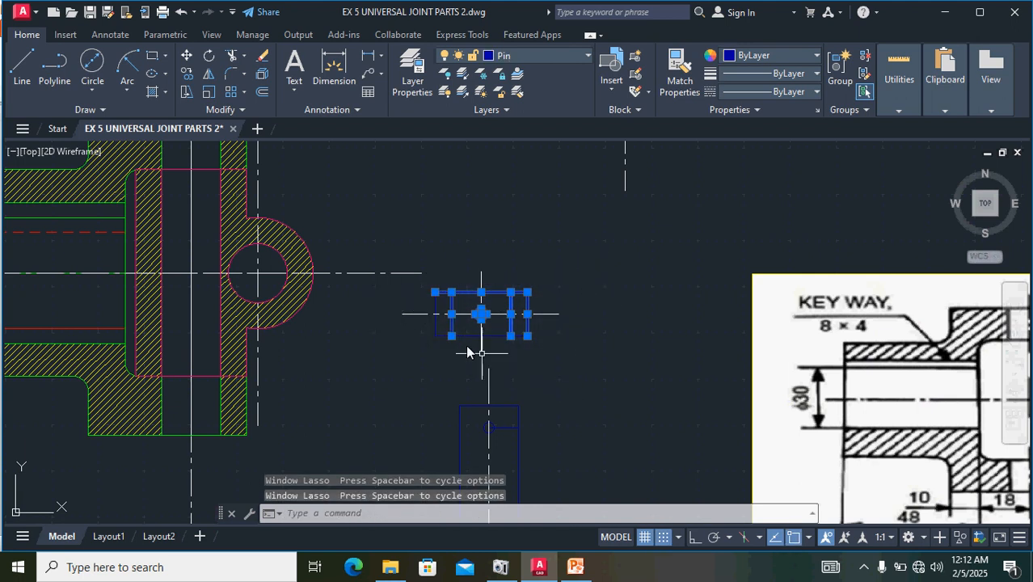
pyautogui.moveTo(405, 286)
pyautogui.mouseDown()
pyautogui.moveTo(456, 410)
pyautogui.moveTo(432, 459)
pyautogui.moveTo(543, 331)
pyautogui.moveTo(584, 260)
pyautogui.moveTo(530, 324)
pyautogui.mouseUp()
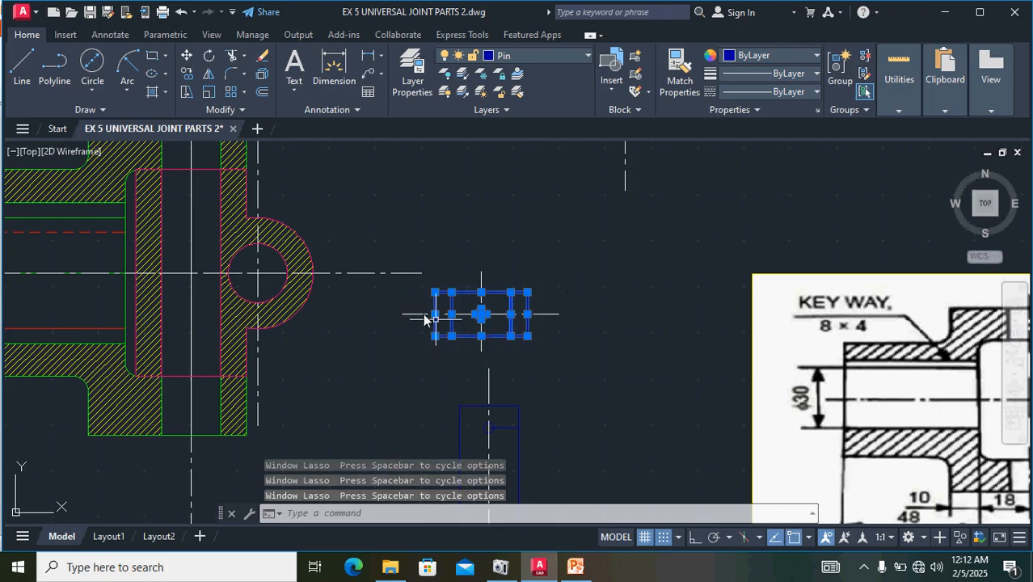
pyautogui.click(424, 315)
pyautogui.scroll(-3, 552, 356)
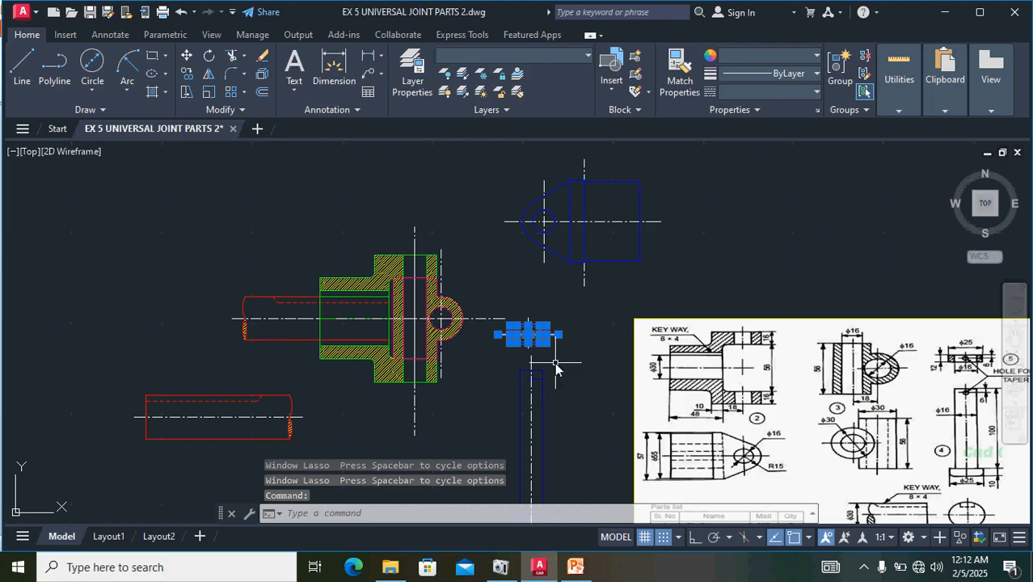
pyautogui.scroll(5, 535, 335)
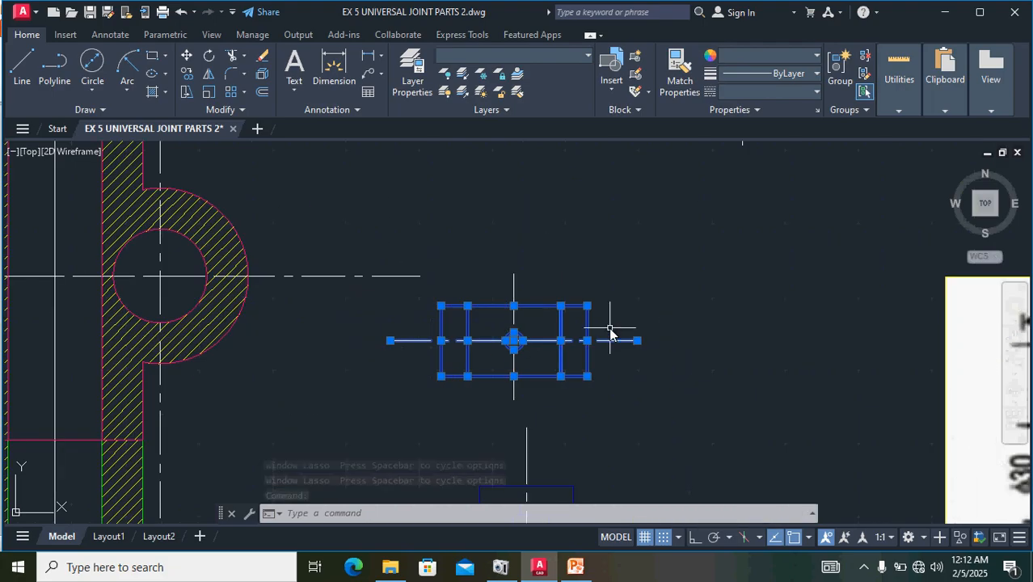
pyautogui.write('m')
pyautogui.press('Return')
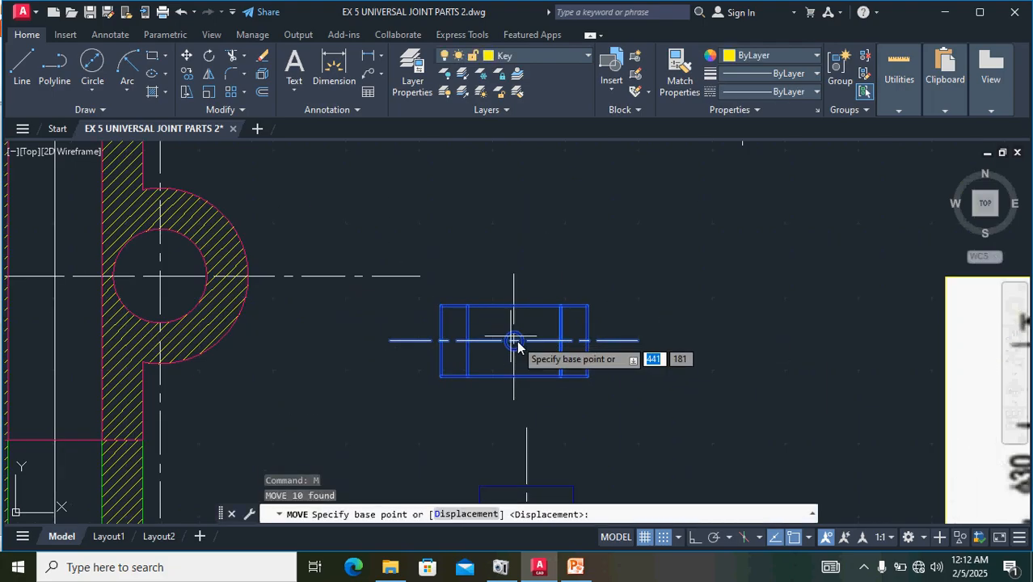
pyautogui.click(632, 343)
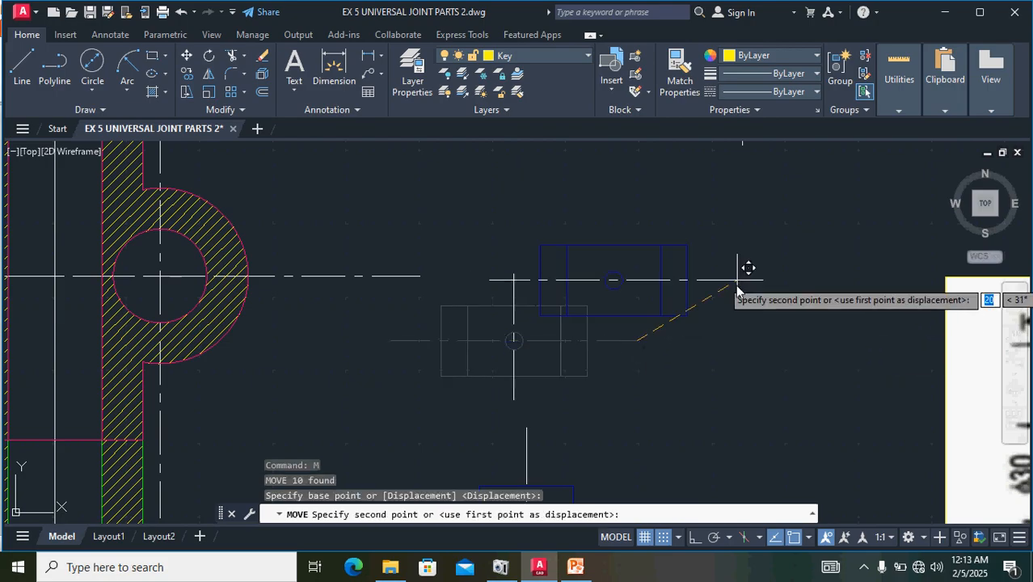
pyautogui.scroll(-4, 702, 346)
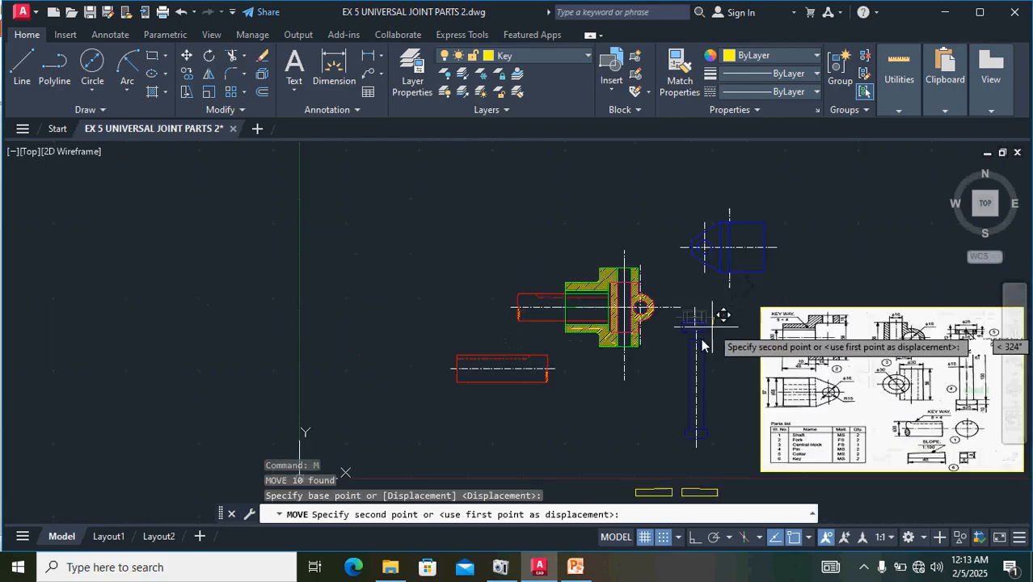
pyautogui.click(837, 241)
pyautogui.scroll(5, 700, 324)
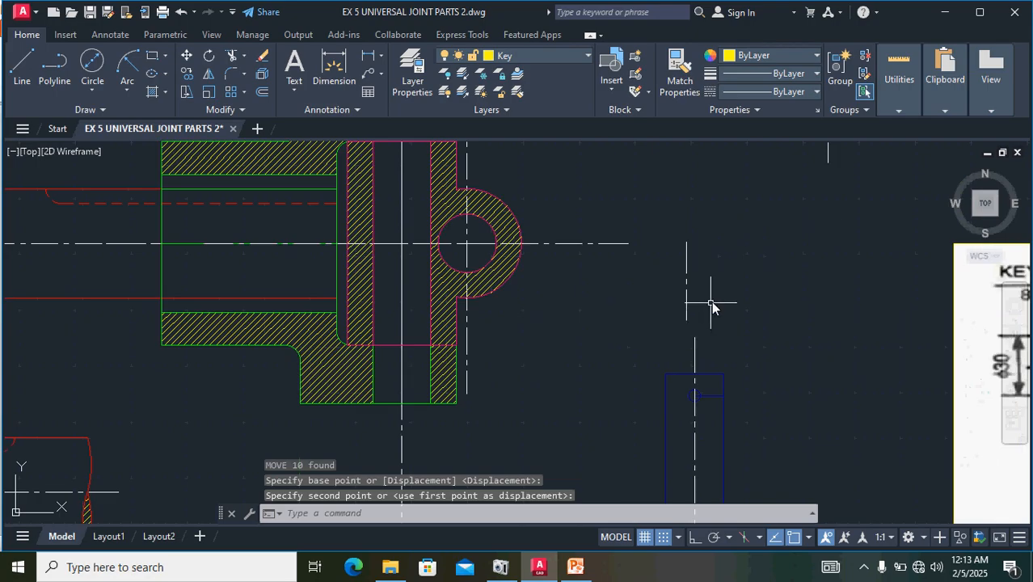
pyautogui.hotkey('ctrl', 'z')
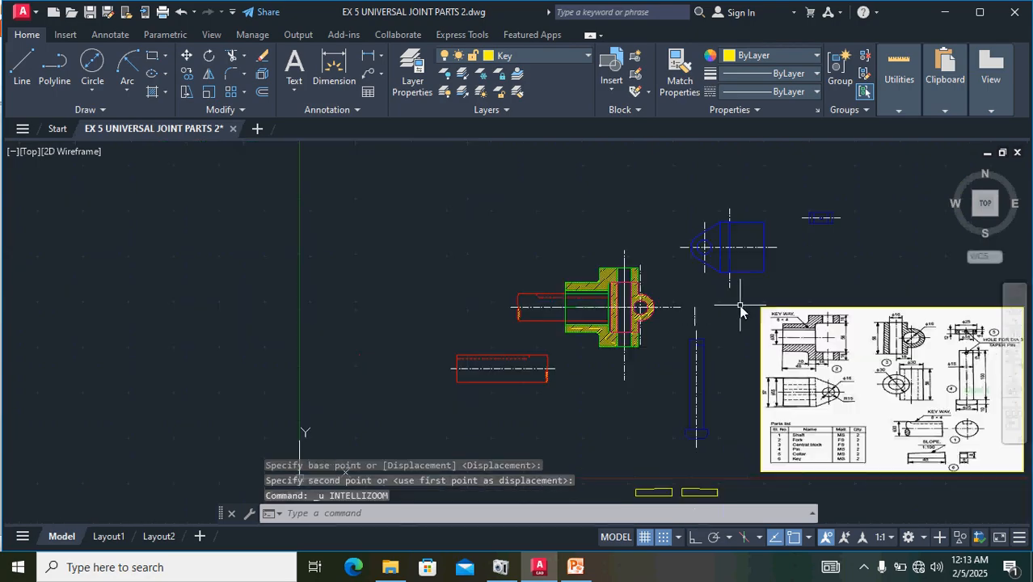
pyautogui.hotkey('ctrl', 'z')
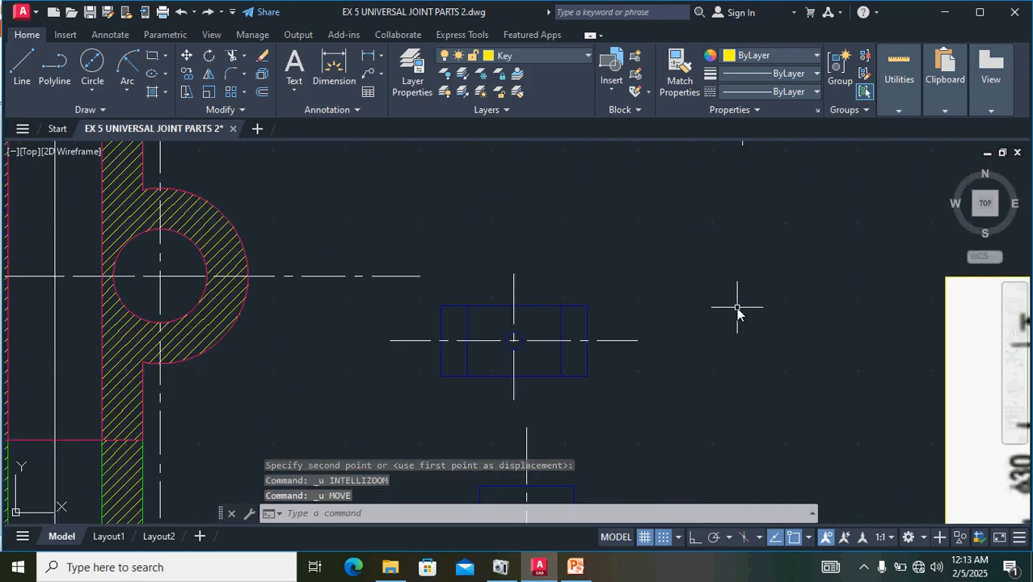
# - Try to move the collar together with both centre lines, by the horizontal one's right end, to the space right of the fork's blue view
pyautogui.moveTo(632, 411)
pyautogui.mouseDown()
pyautogui.moveTo(518, 275)
pyautogui.moveTo(420, 244)
pyautogui.moveTo(470, 296)
pyautogui.moveTo(427, 277)
pyautogui.moveTo(495, 230)
pyautogui.moveTo(495, 240)
pyautogui.mouseUp()
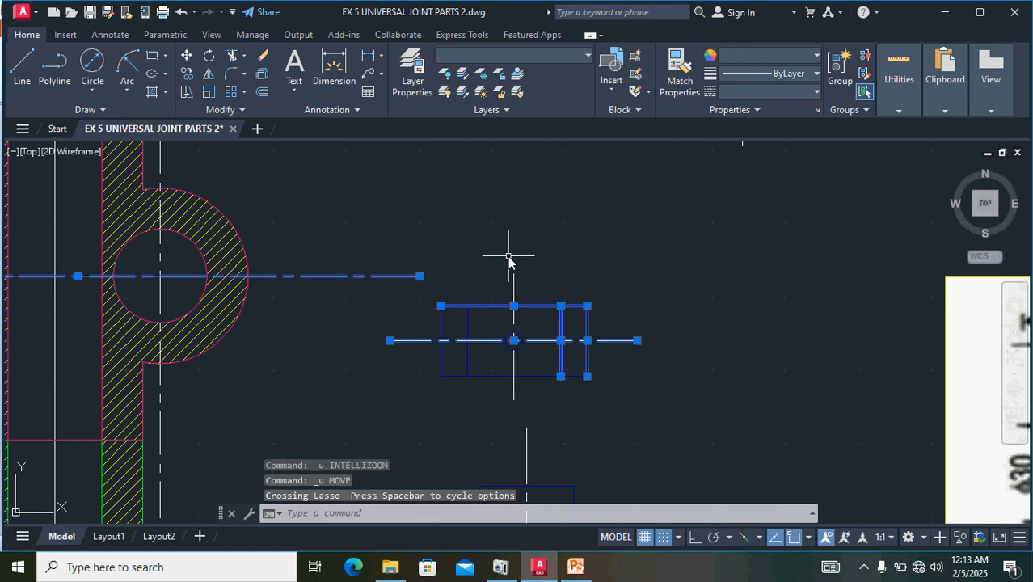
pyautogui.press('Escape')
pyautogui.moveTo(645, 414)
pyautogui.mouseDown()
pyautogui.moveTo(525, 312)
pyautogui.moveTo(396, 355)
pyautogui.mouseUp()
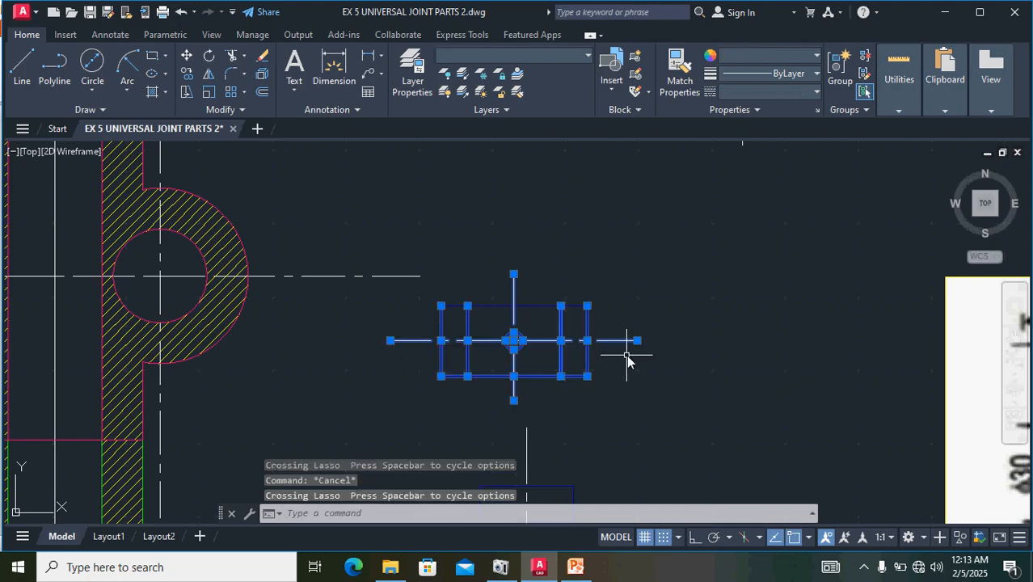
pyautogui.press('Return')
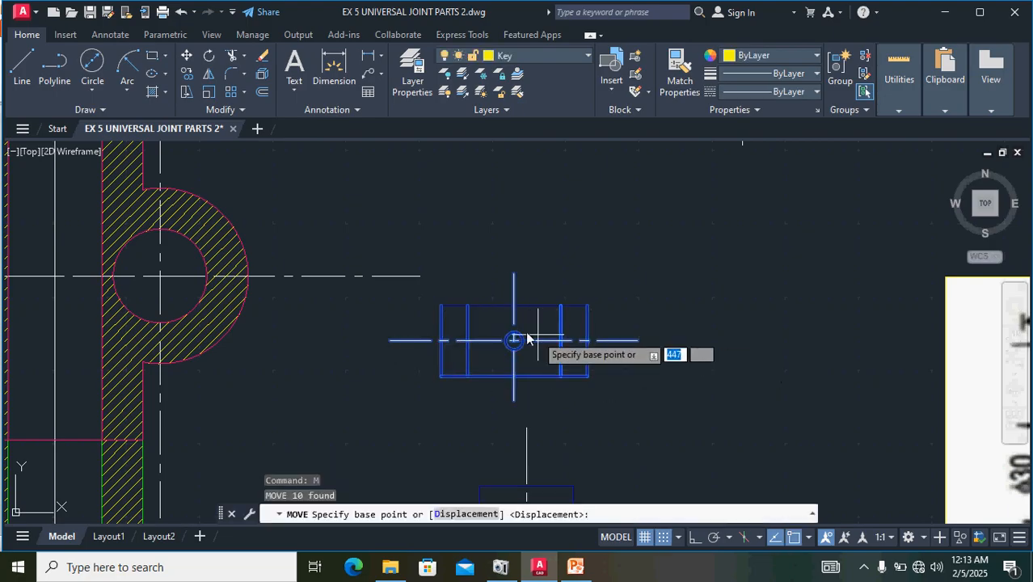
pyautogui.click(625, 340)
pyautogui.scroll(-5, 722, 270)
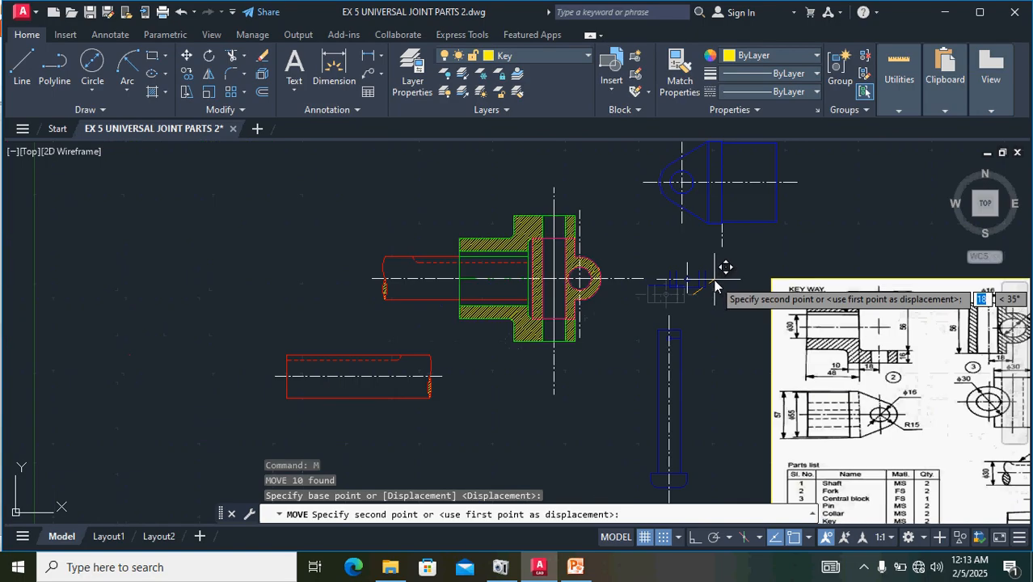
pyautogui.click(898, 177)
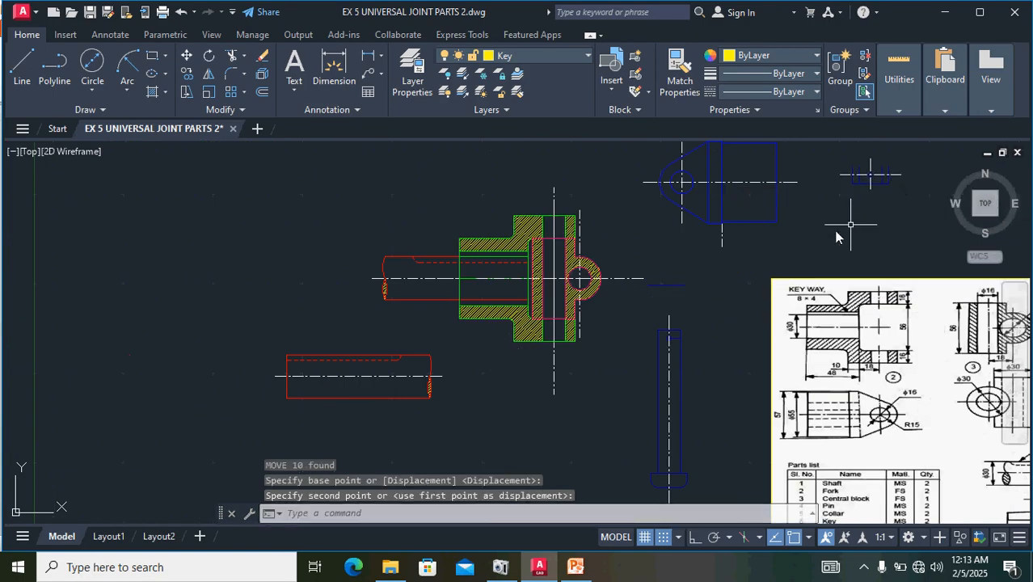
pyautogui.hotkey('ctrl', 'z')
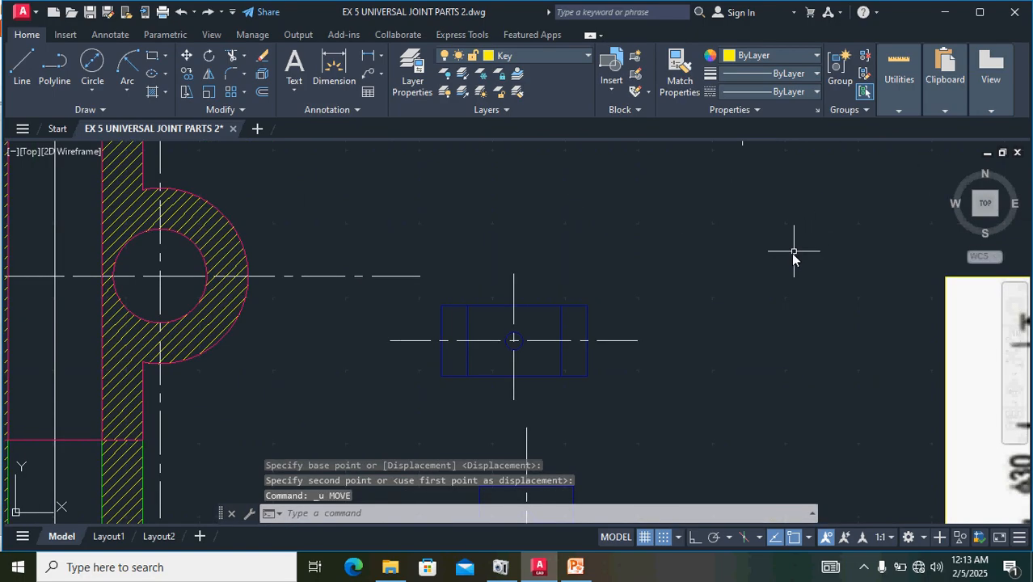
# - Move the complete collar with both centre lines, by its right edge, into the empty space right of the fork's blue view
pyautogui.moveTo(642, 401)
pyautogui.mouseDown()
pyautogui.moveTo(593, 297)
pyautogui.moveTo(493, 283)
pyautogui.moveTo(443, 313)
pyautogui.moveTo(418, 357)
pyautogui.mouseUp()
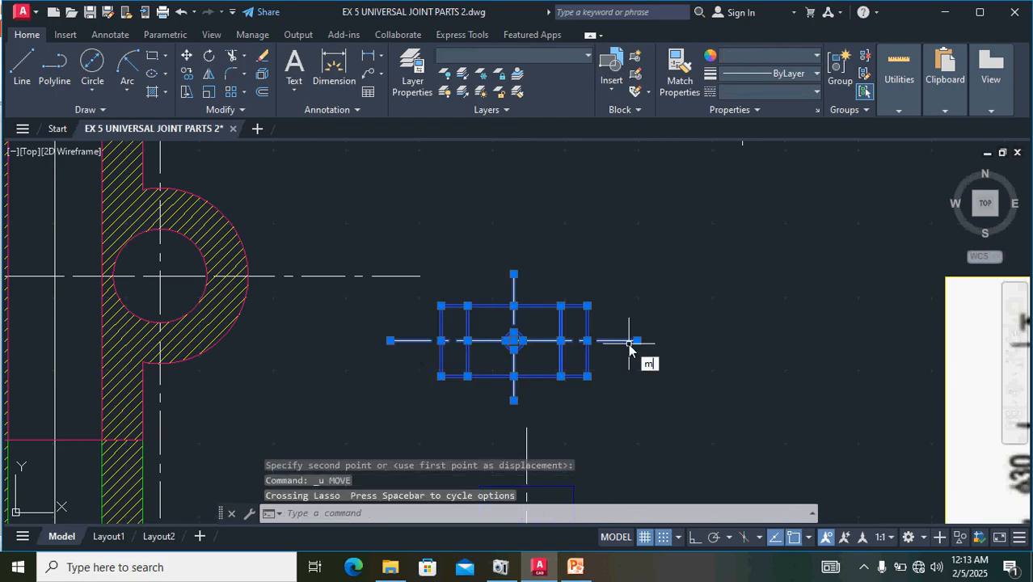
pyautogui.press('Return')
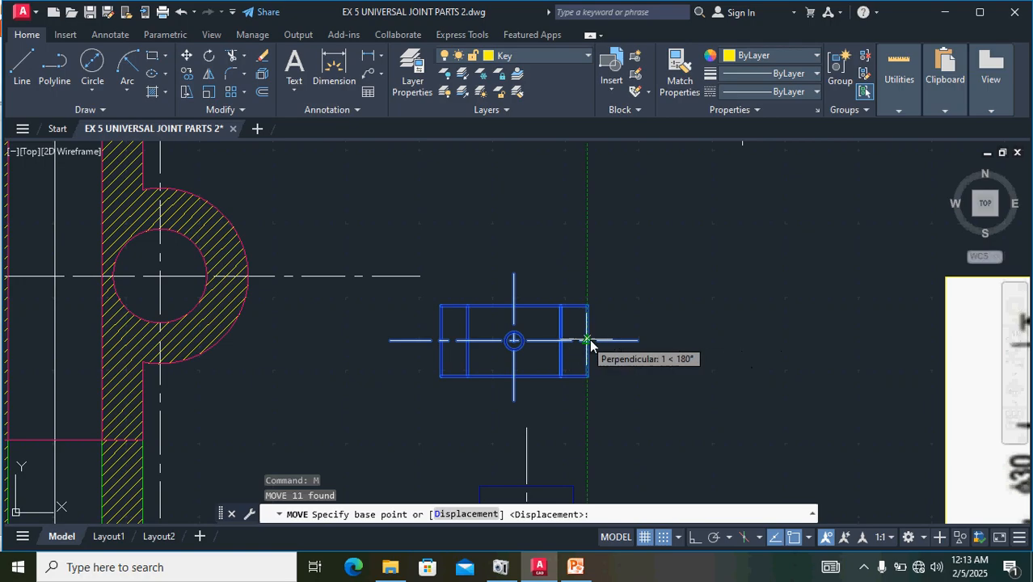
pyautogui.click(591, 345)
pyautogui.scroll(-3, 764, 275)
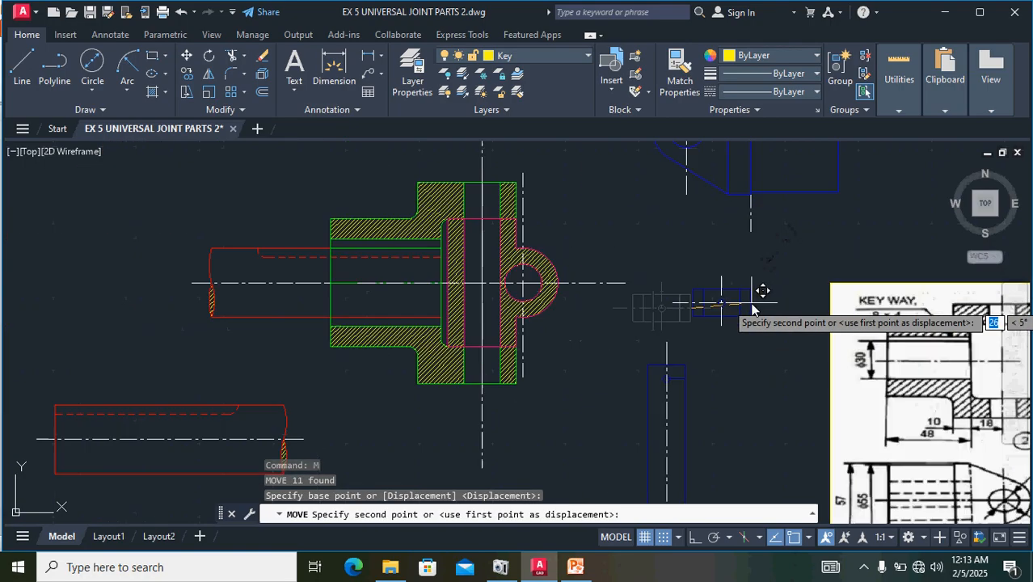
pyautogui.moveTo(761, 296); pyautogui.dragTo(592, 423, button='middle')
pyautogui.click(852, 217)
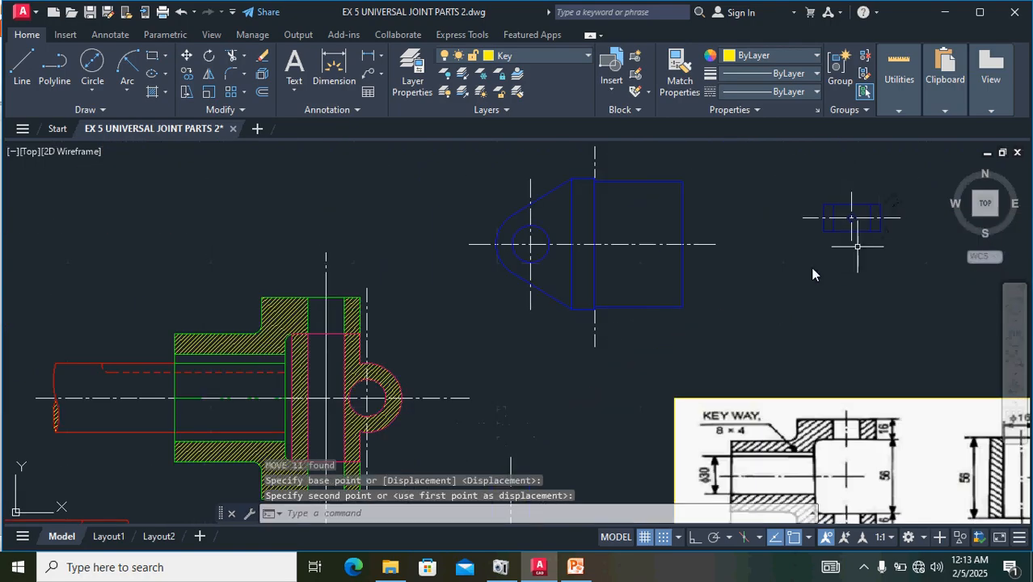
# - Move the fork's blue tapered view with its centre lines, by its hole's centre, onto the centre of the central block's round eye
pyautogui.scroll(-2, 487, 323)
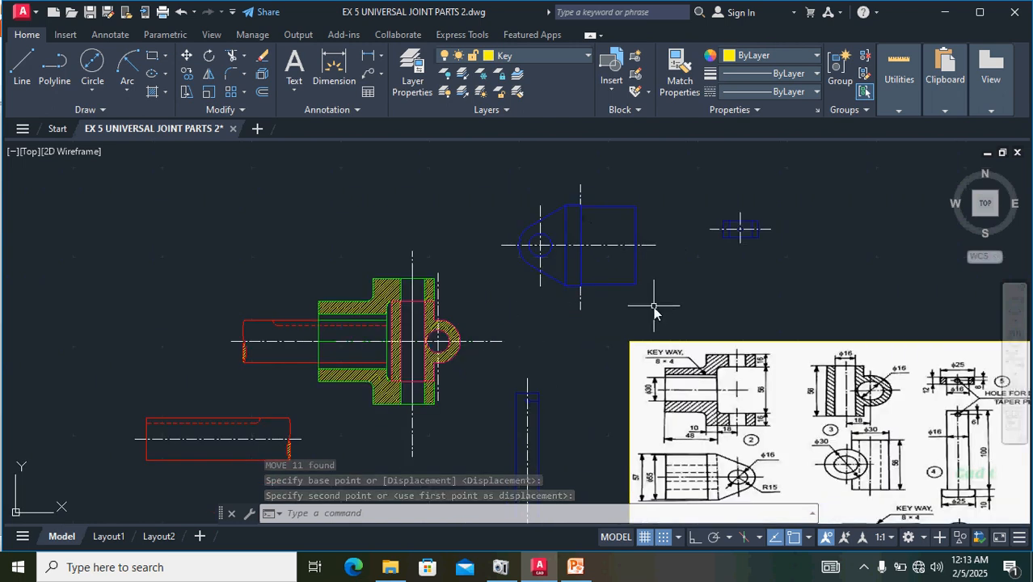
pyautogui.moveTo(658, 305)
pyautogui.mouseDown()
pyautogui.moveTo(582, 173)
pyautogui.moveTo(480, 246)
pyautogui.moveTo(518, 276)
pyautogui.mouseUp()
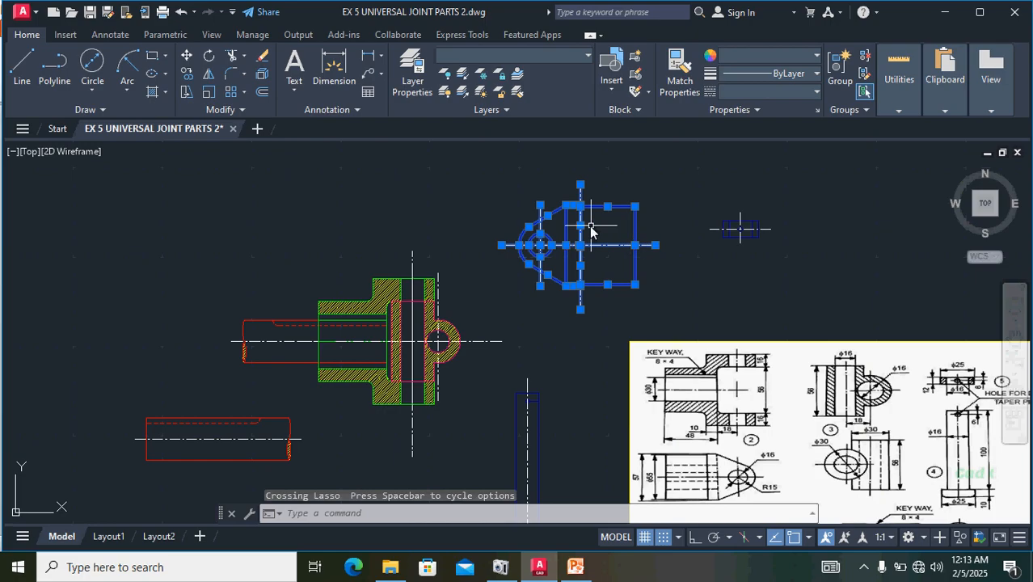
pyautogui.scroll(5, 591, 232)
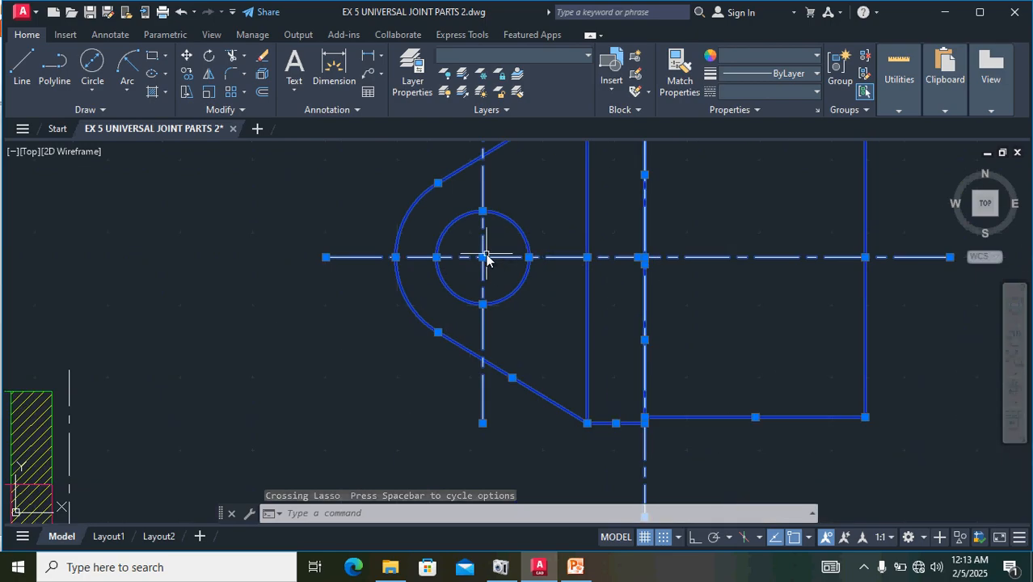
pyautogui.write('m')
pyautogui.press('Return')
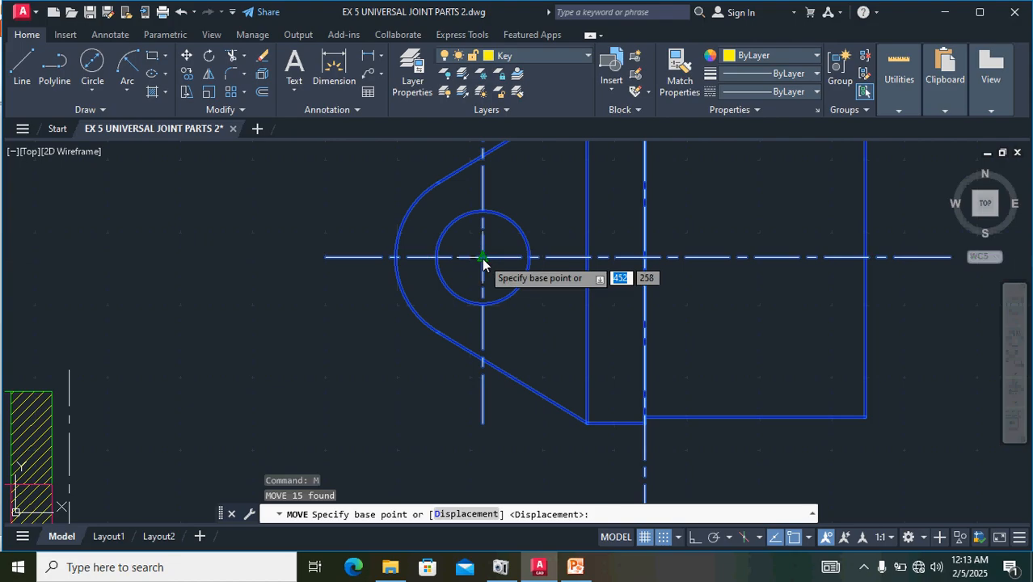
pyautogui.click(484, 260)
pyautogui.scroll(-6, 449, 359)
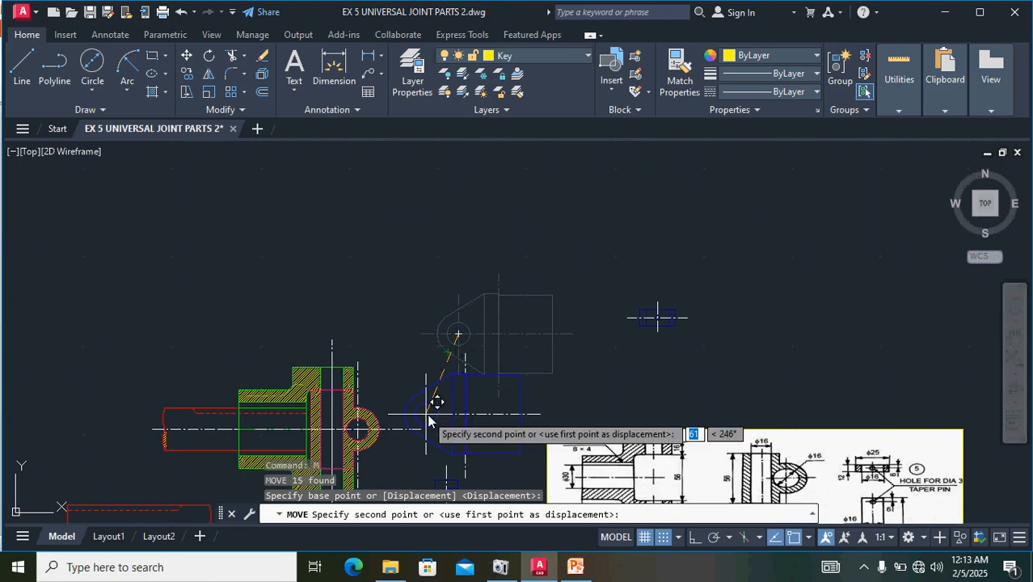
pyautogui.moveTo(435, 413); pyautogui.dragTo(562, 348, button='middle')
pyautogui.scroll(8, 554, 340)
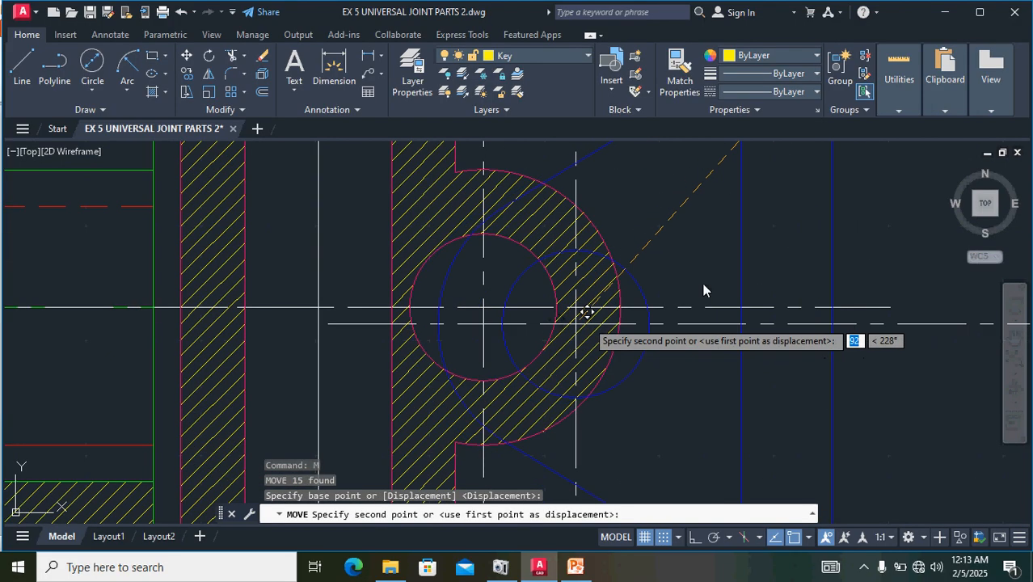
pyautogui.click(485, 314)
# - Shorten the pin's vertical centre line by stretching its upper end down to just above the pin's top edge
pyautogui.scroll(-6, 606, 277)
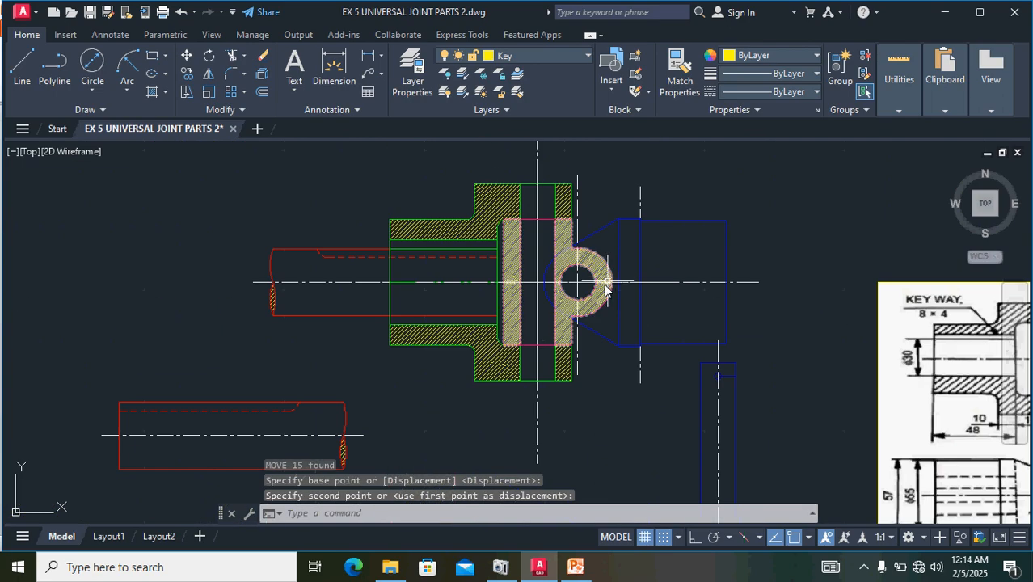
pyautogui.moveTo(587, 403); pyautogui.dragTo(438, 346, button='middle')
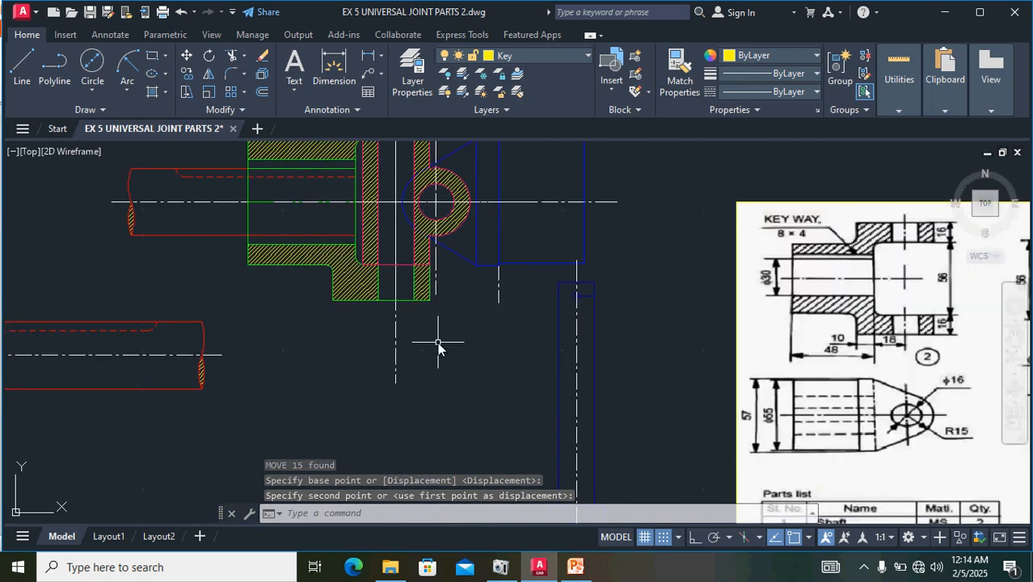
pyautogui.scroll(-2, 650, 288)
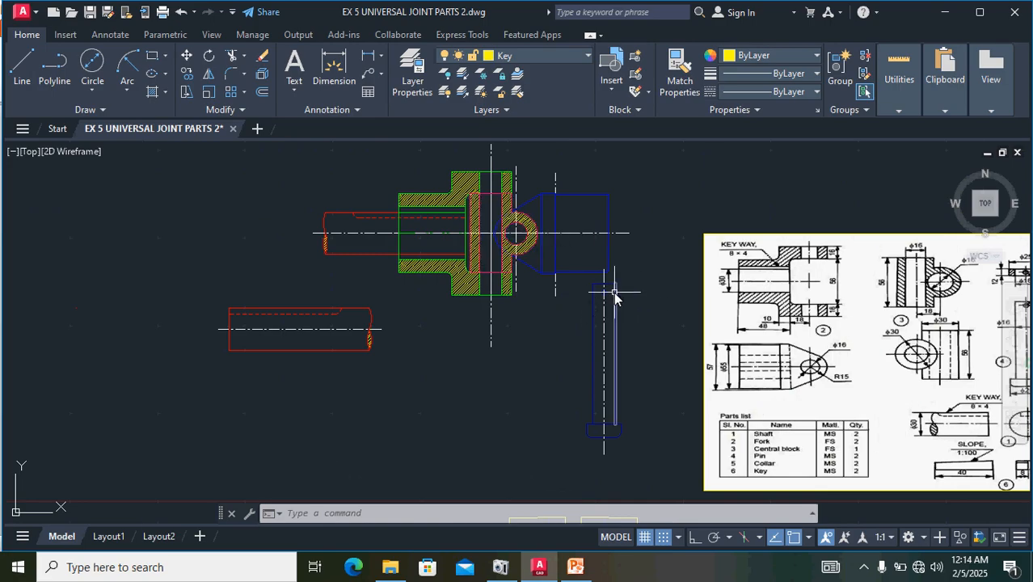
pyautogui.scroll(3, 614, 296)
pyautogui.click(589, 262)
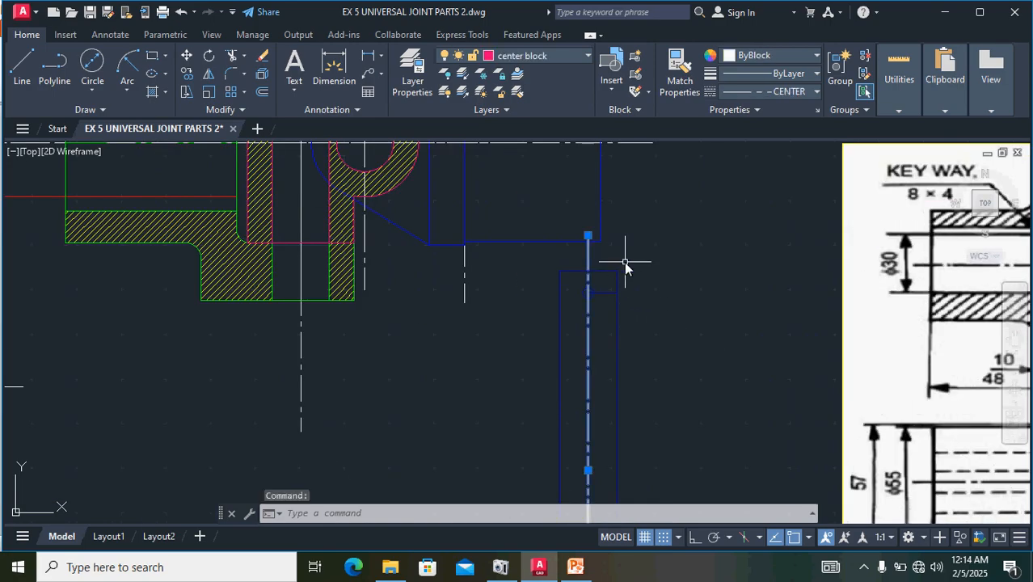
pyautogui.click(589, 237)
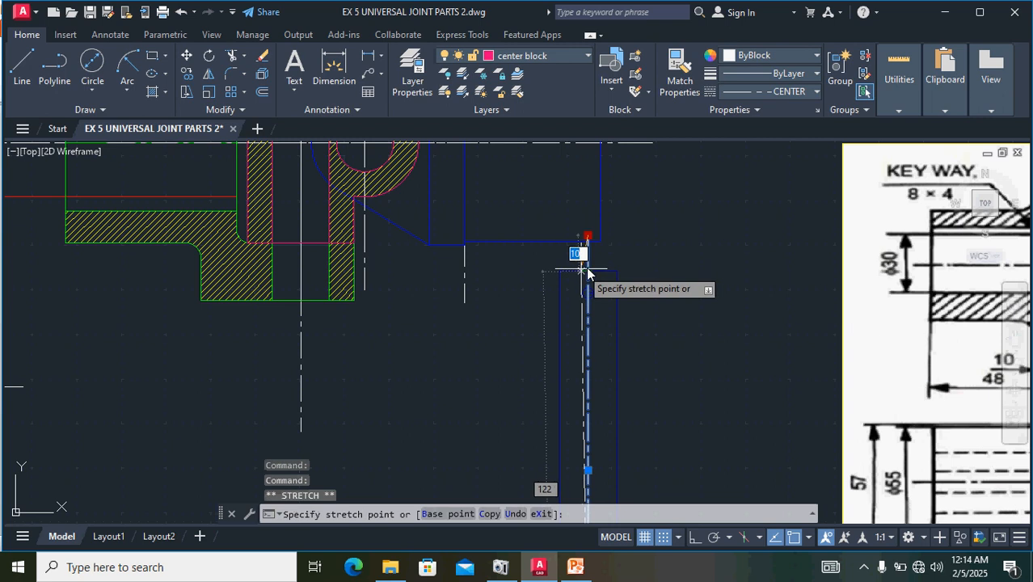
pyautogui.click(587, 255)
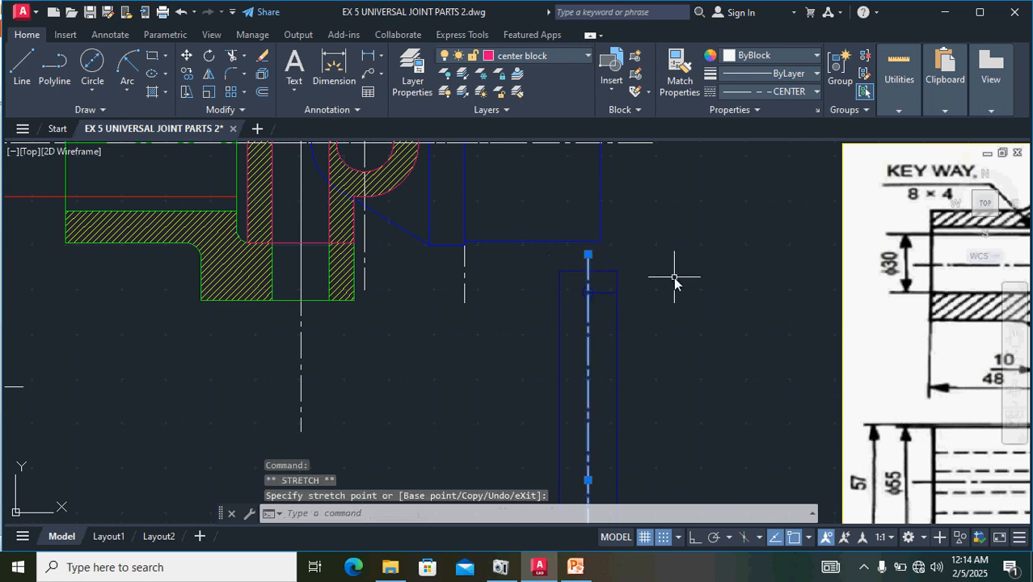
pyautogui.scroll(-4, 677, 275)
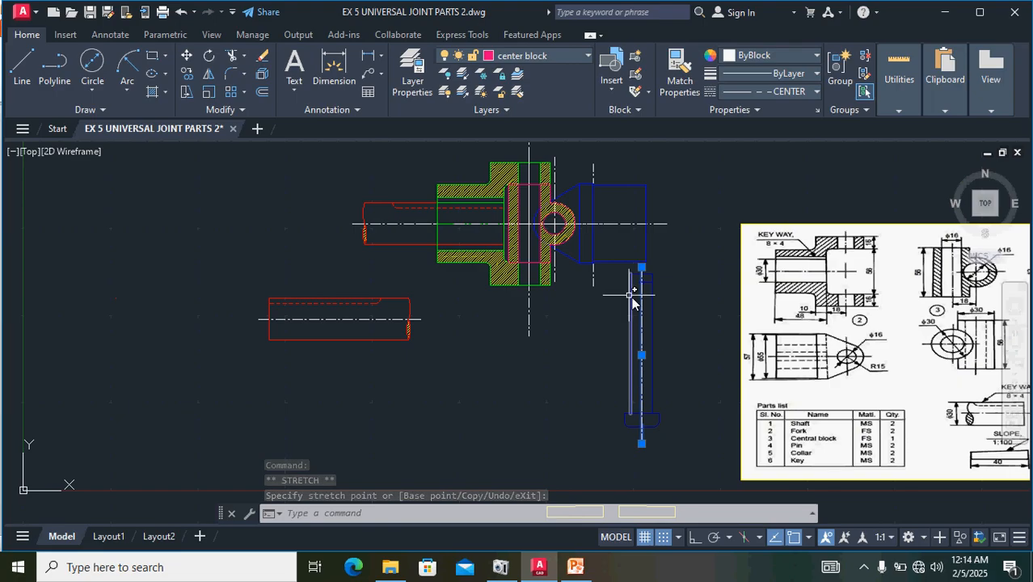
pyautogui.press('Escape')
pyautogui.scroll(2, 656, 356)
pyautogui.scroll(-2, 710, 431)
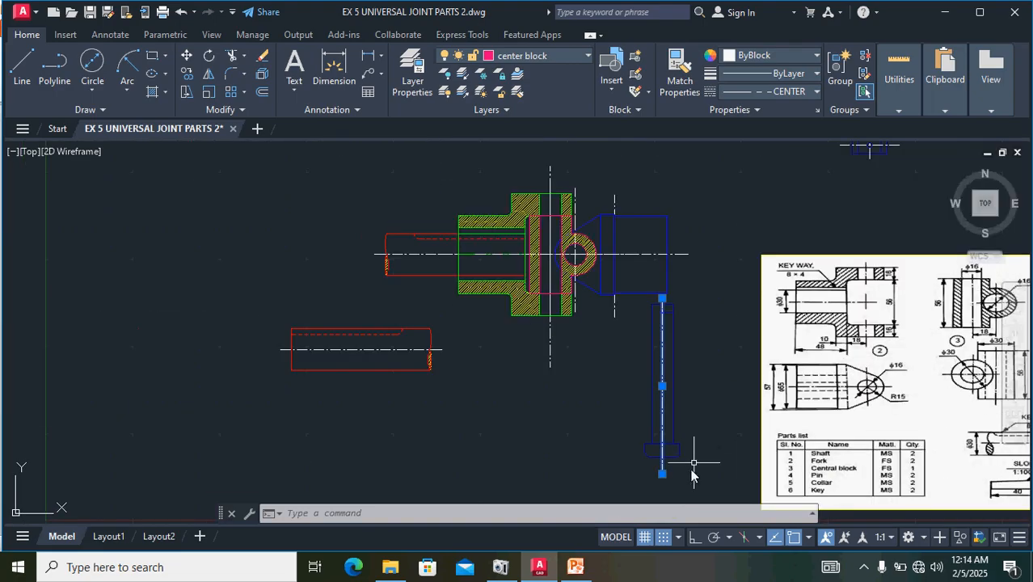
# - Move the complete pin with its centre line, by the middle of its head's upper edge, onto the centre of the green fork's lower hole edge
pyautogui.moveTo(690, 494)
pyautogui.mouseDown()
pyautogui.moveTo(703, 397)
pyautogui.moveTo(663, 295)
pyautogui.moveTo(624, 301)
pyautogui.moveTo(612, 432)
pyautogui.moveTo(623, 455)
pyautogui.mouseUp()
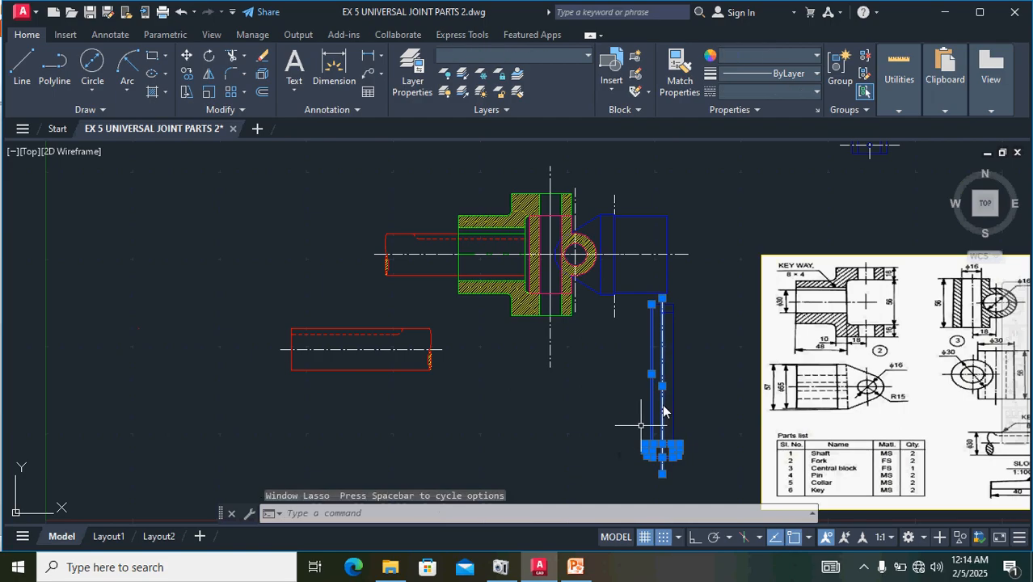
pyautogui.scroll(4, 708, 358)
pyautogui.click(632, 359)
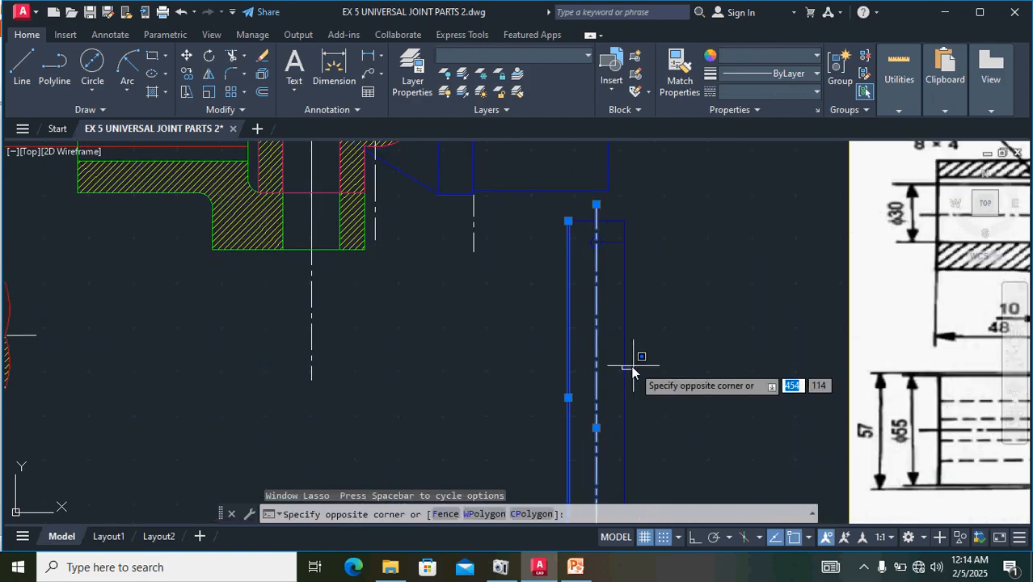
pyautogui.click(622, 365)
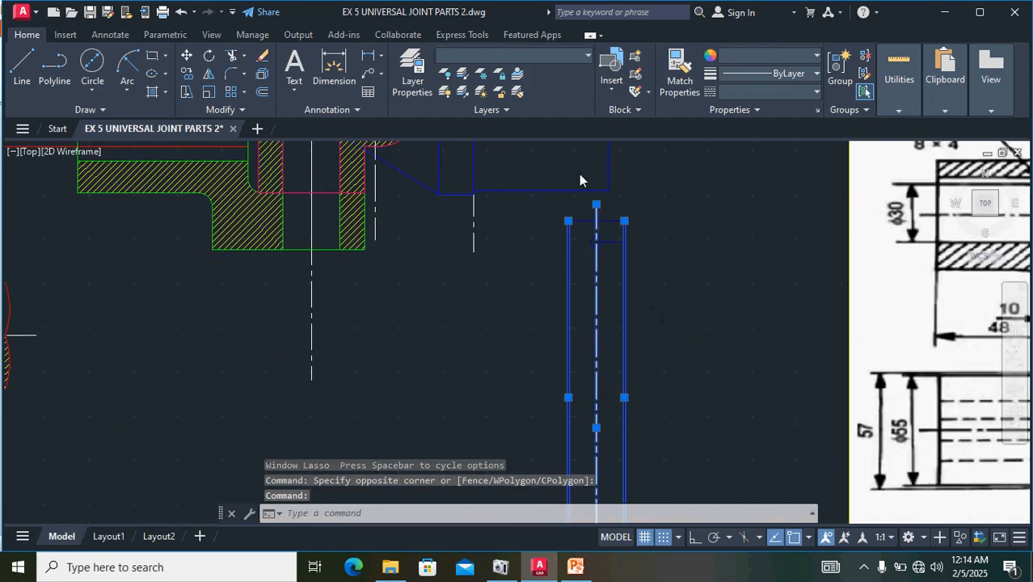
pyautogui.scroll(4, 579, 179)
pyautogui.click(646, 294)
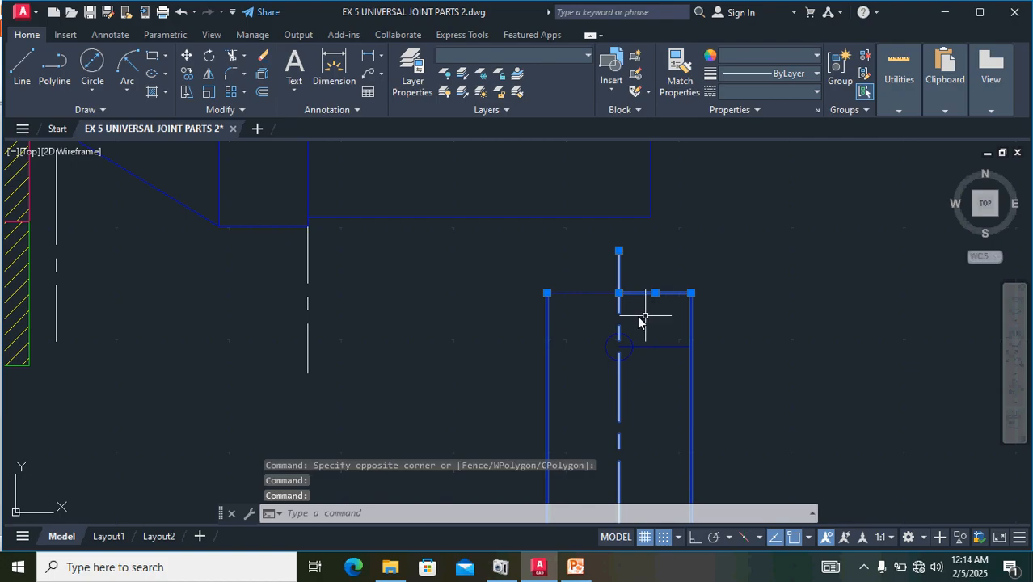
pyautogui.click(596, 294)
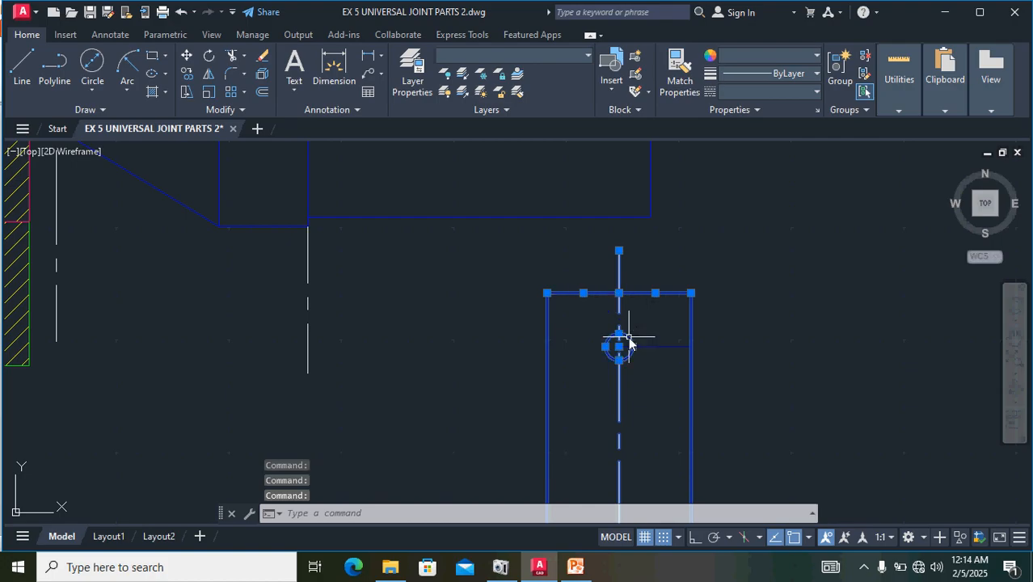
pyautogui.scroll(-6, 731, 304)
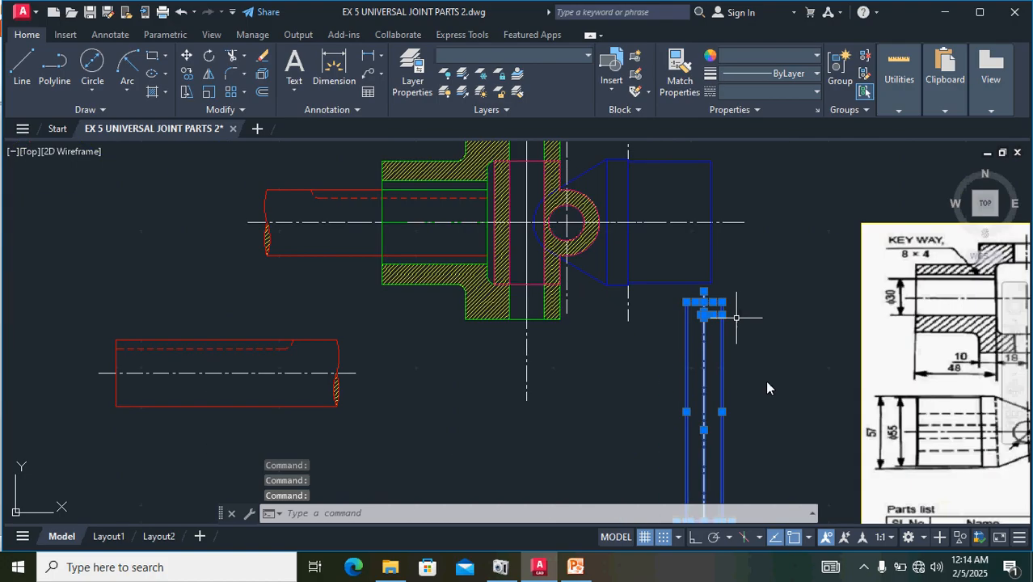
pyautogui.scroll(6, 763, 422)
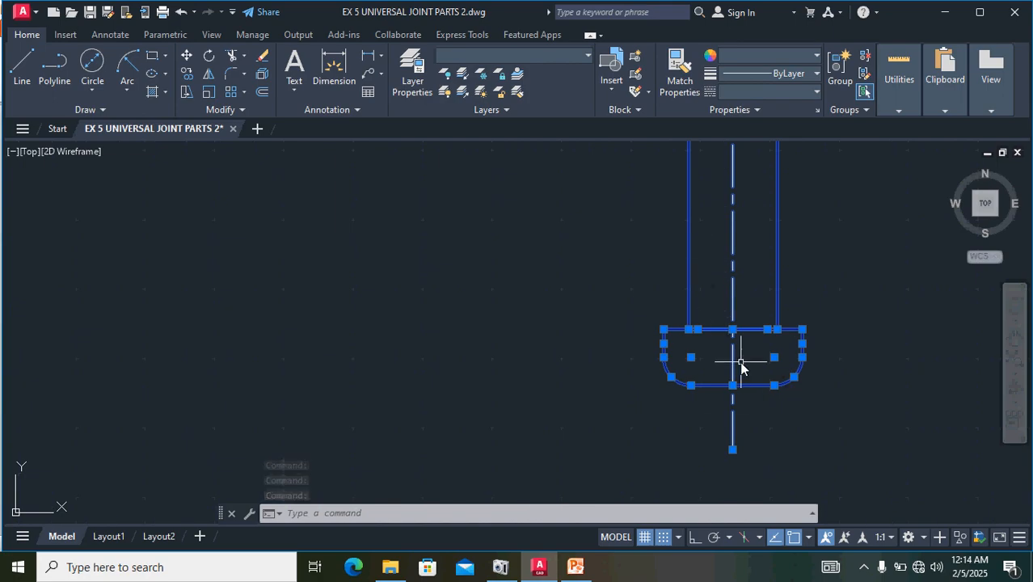
pyautogui.write('m')
pyautogui.press('Return')
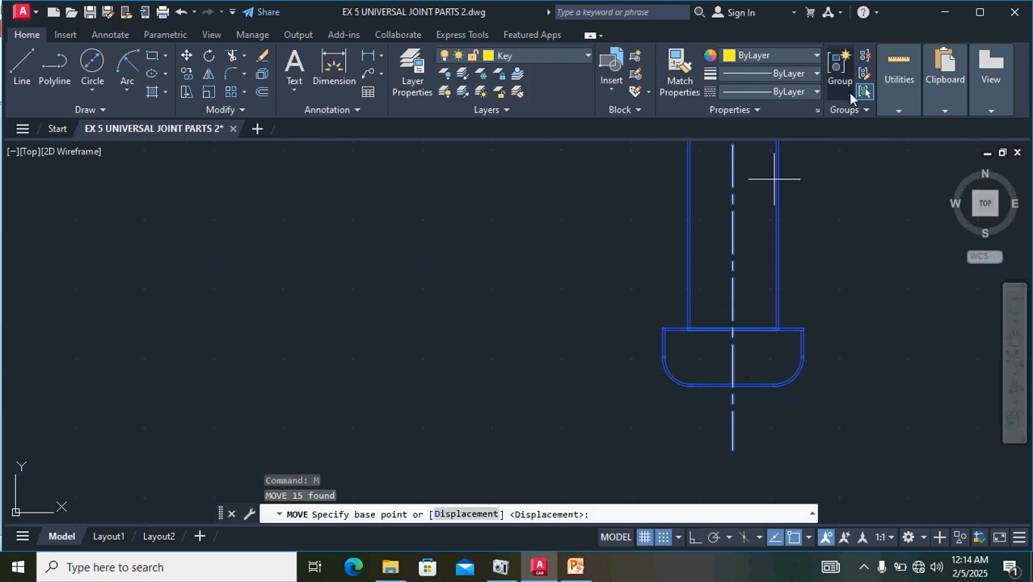
pyautogui.click(732, 332)
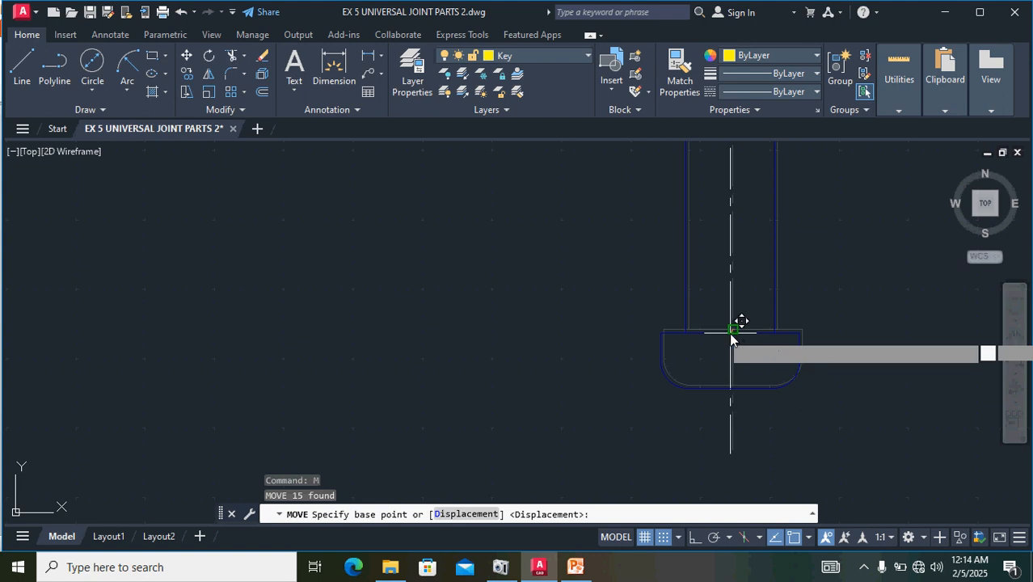
pyautogui.click(732, 332)
pyautogui.scroll(-7, 360, 347)
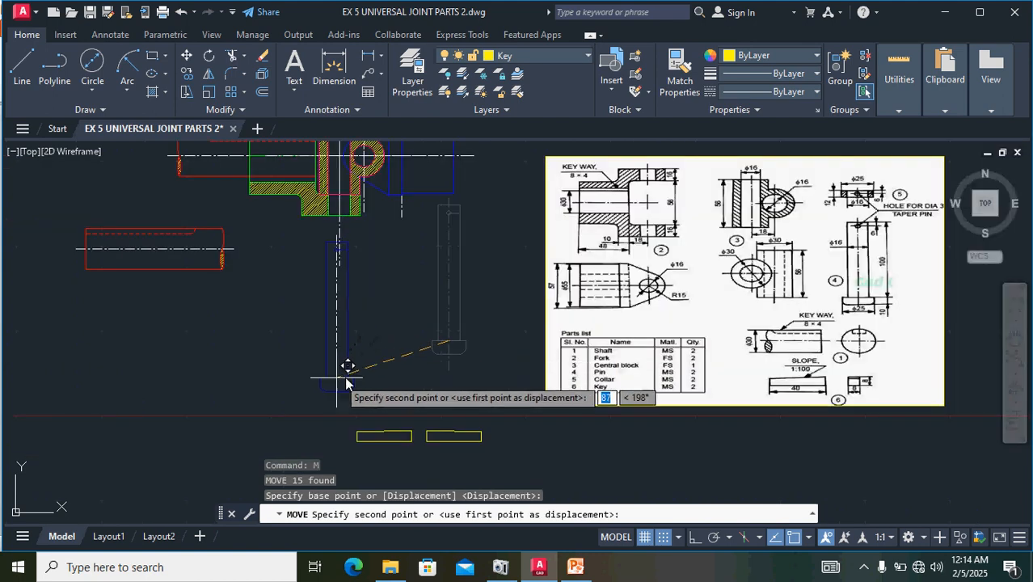
pyautogui.moveTo(347, 382)
pyautogui.mouseDown(button='middle')
pyautogui.moveTo(355, 370)
pyautogui.moveTo(450, 527)
pyautogui.mouseUp(button='middle')
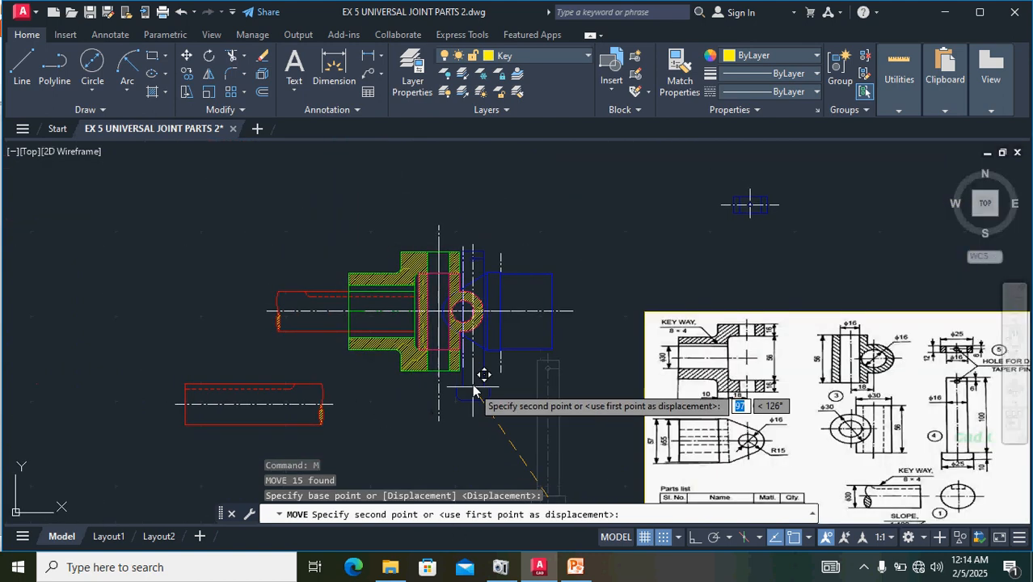
pyautogui.scroll(6, 477, 380)
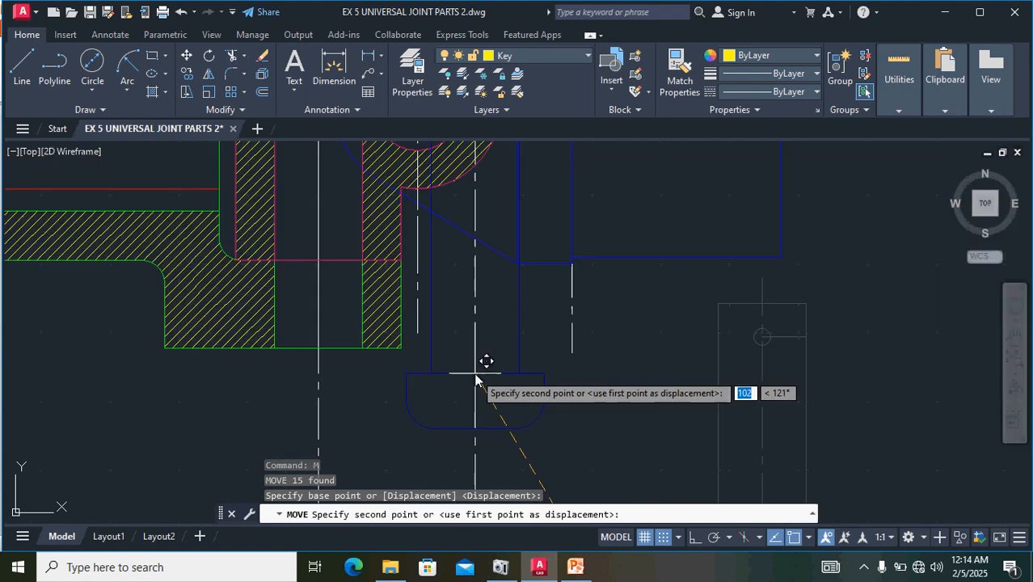
pyautogui.click(317, 349)
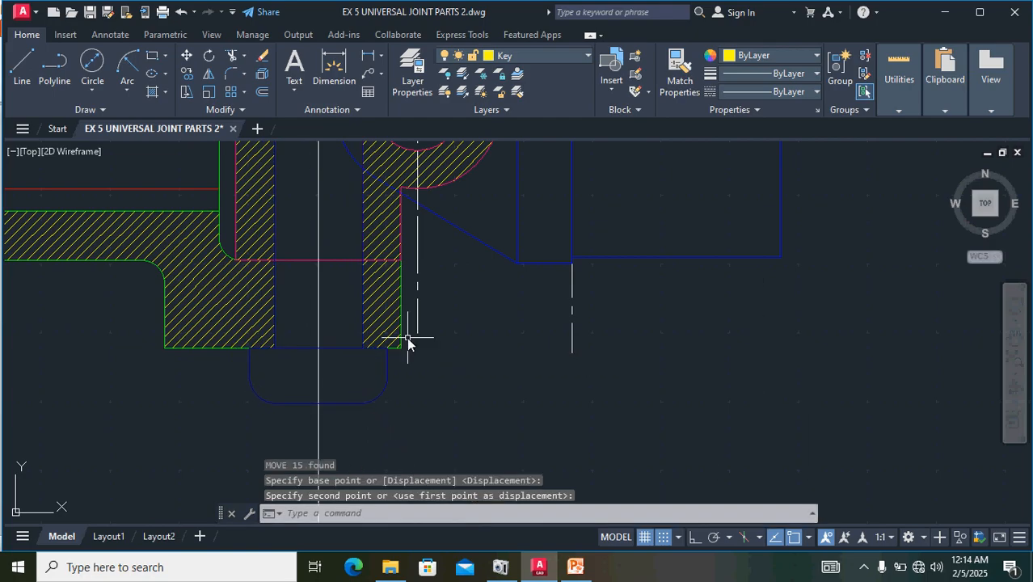
pyautogui.scroll(-4, 408, 340)
pyautogui.moveTo(478, 368); pyautogui.dragTo(500, 490, button='middle')
pyautogui.scroll(6, 403, 257)
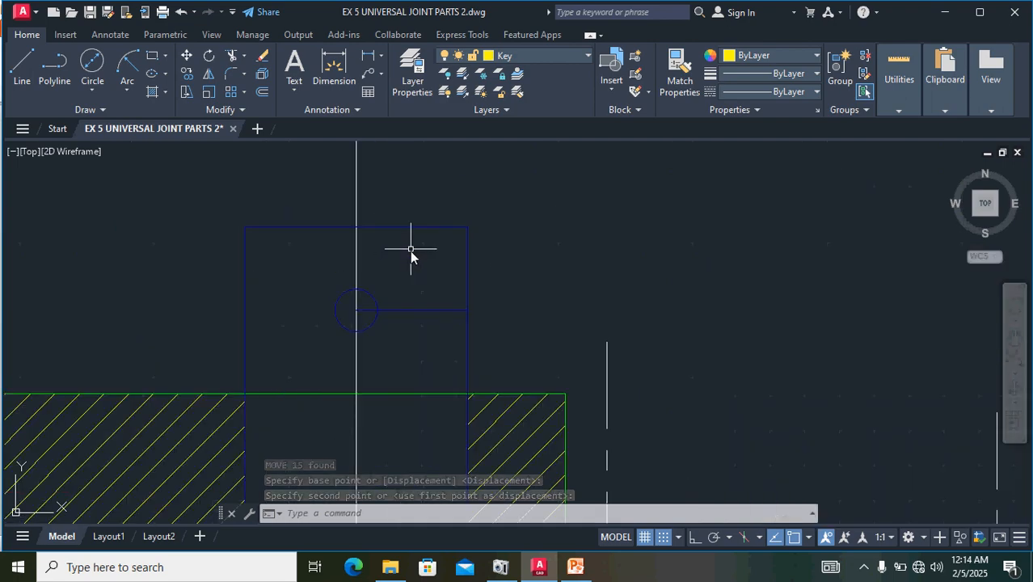
pyautogui.click(421, 311)
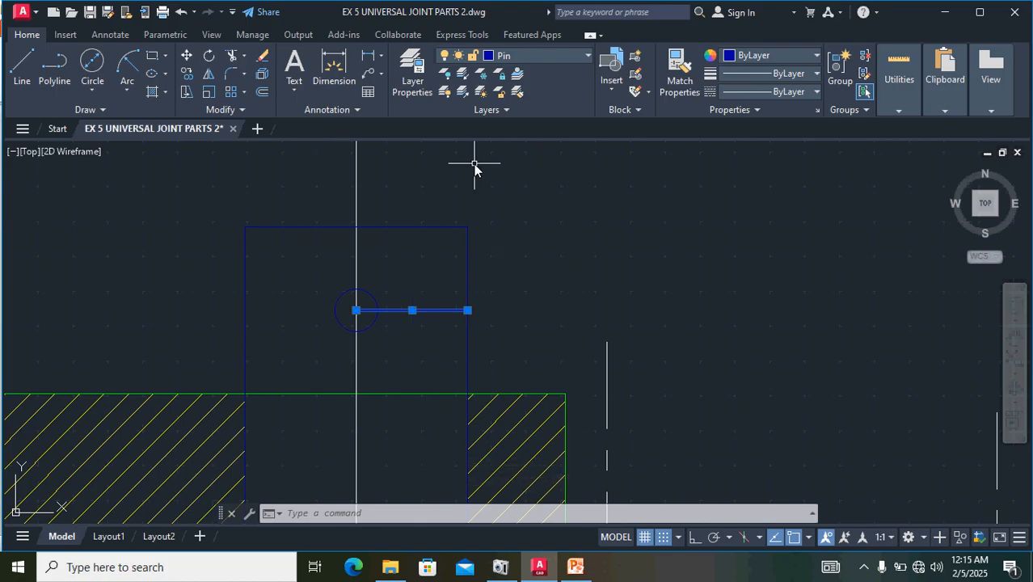
pyautogui.press('Escape')
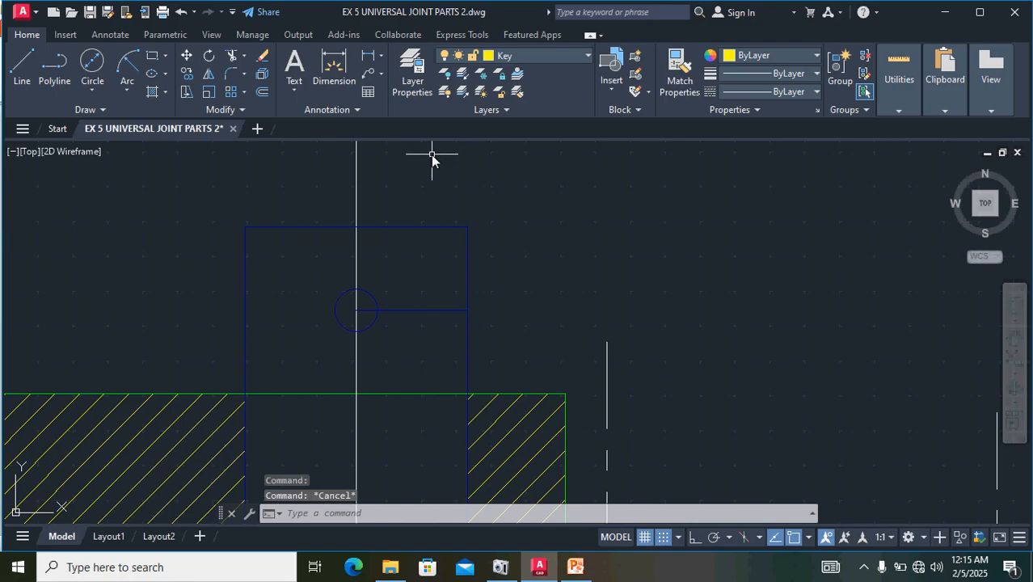
# - Move the complete collar with both centre lines, by its small hole's centre, onto the centre of the taper-pin hole near the pin's upper end
pyautogui.scroll(-4, 654, 222)
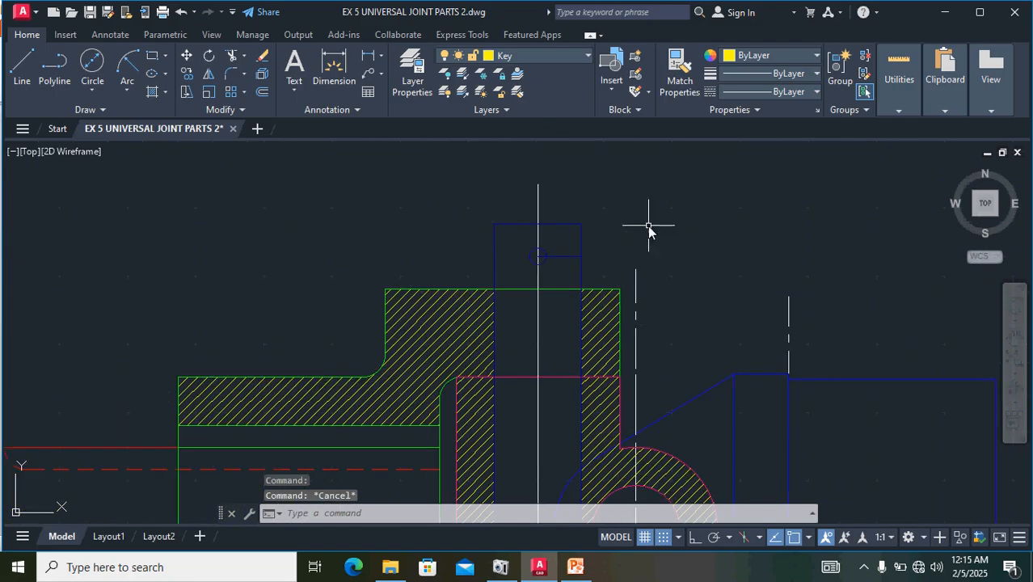
pyautogui.scroll(-3, 712, 197)
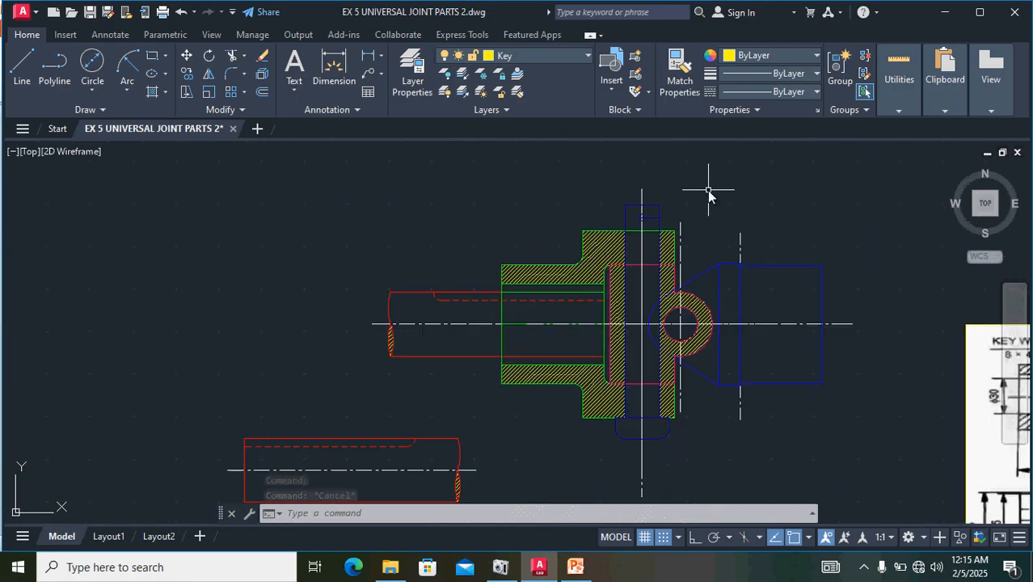
pyautogui.moveTo(790, 228); pyautogui.dragTo(374, 354, button='middle')
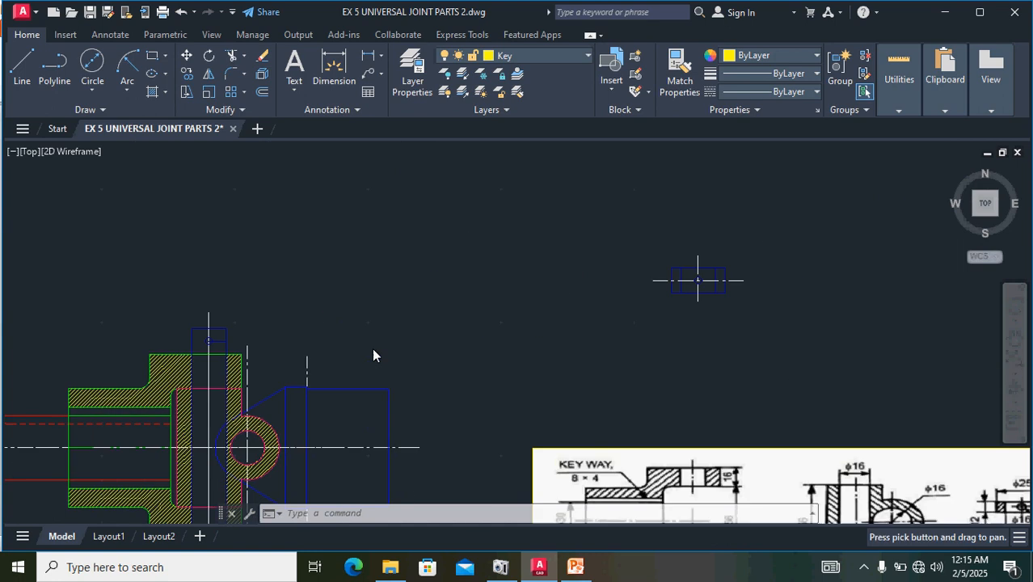
pyautogui.moveTo(633, 238)
pyautogui.mouseDown()
pyautogui.moveTo(735, 327)
pyautogui.moveTo(797, 271)
pyautogui.mouseUp()
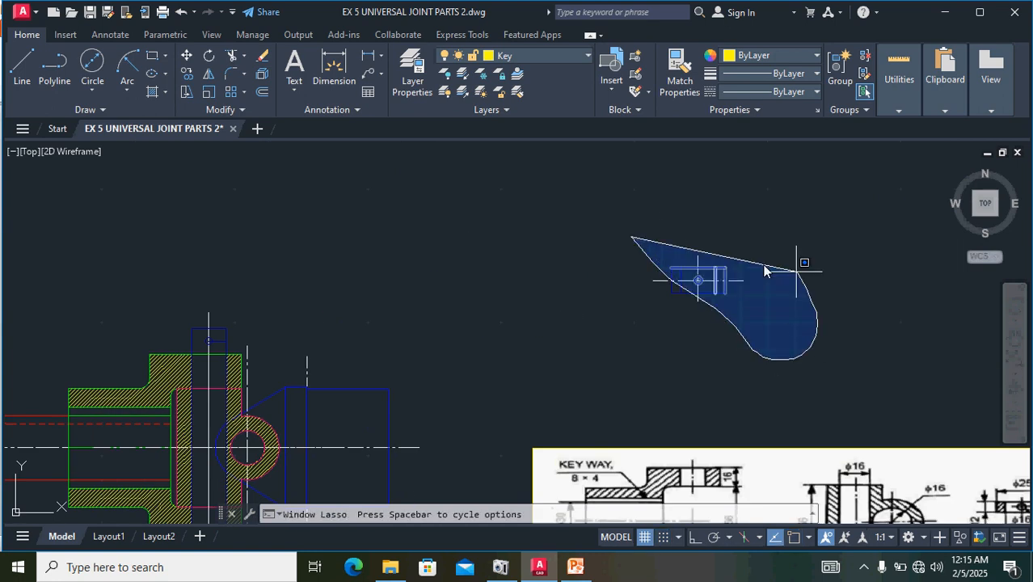
pyautogui.moveTo(728, 254); pyautogui.dragTo(728, 253)
pyautogui.click(727, 253)
pyautogui.click(746, 345)
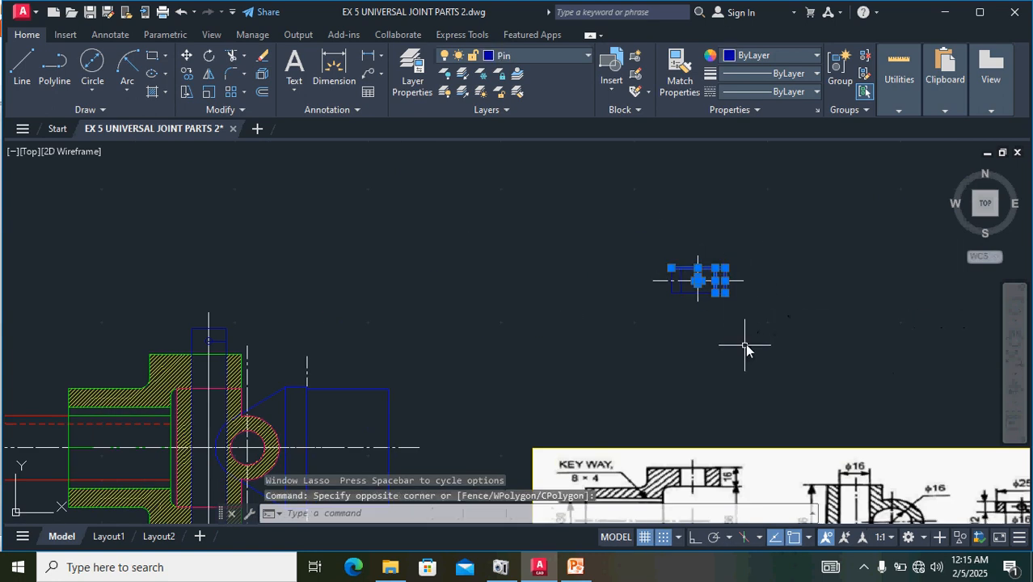
pyautogui.click(772, 344)
pyautogui.moveTo(771, 343)
pyautogui.mouseDown()
pyautogui.moveTo(595, 238)
pyautogui.moveTo(554, 295)
pyautogui.mouseUp()
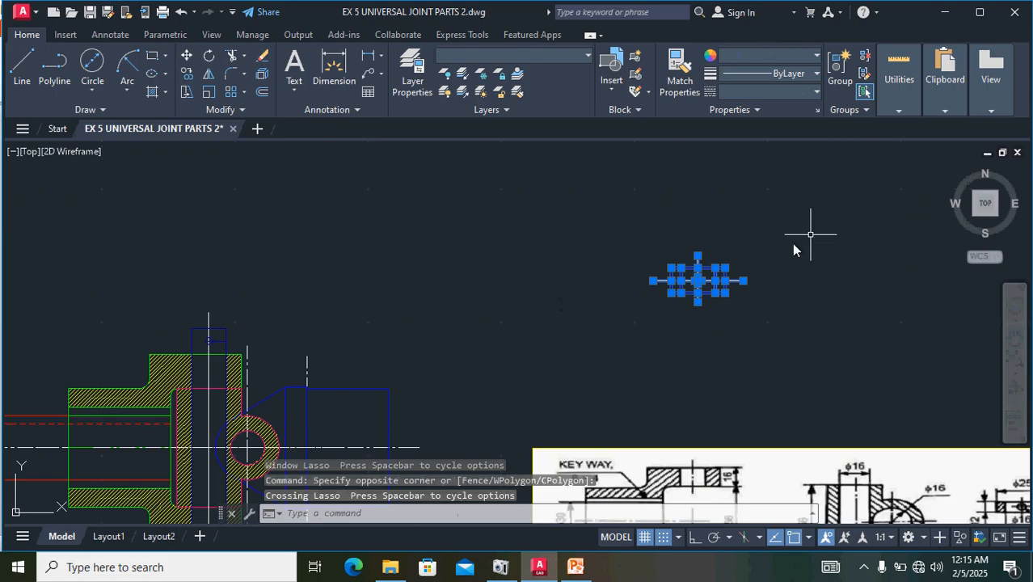
pyautogui.scroll(6, 746, 261)
pyautogui.scroll(4, 747, 265)
pyautogui.scroll(-4, 697, 276)
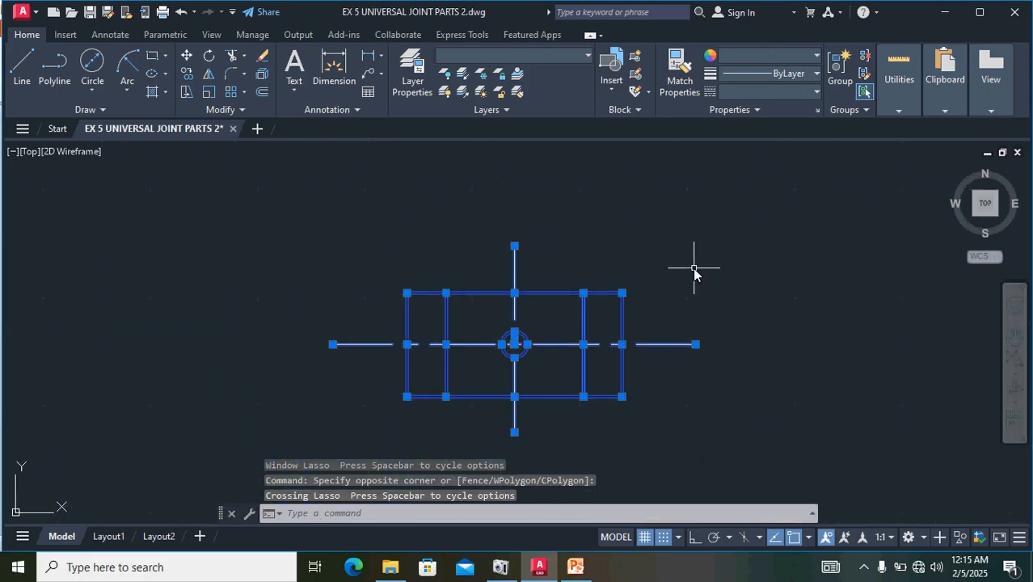
pyautogui.write('m')
pyautogui.press('Return')
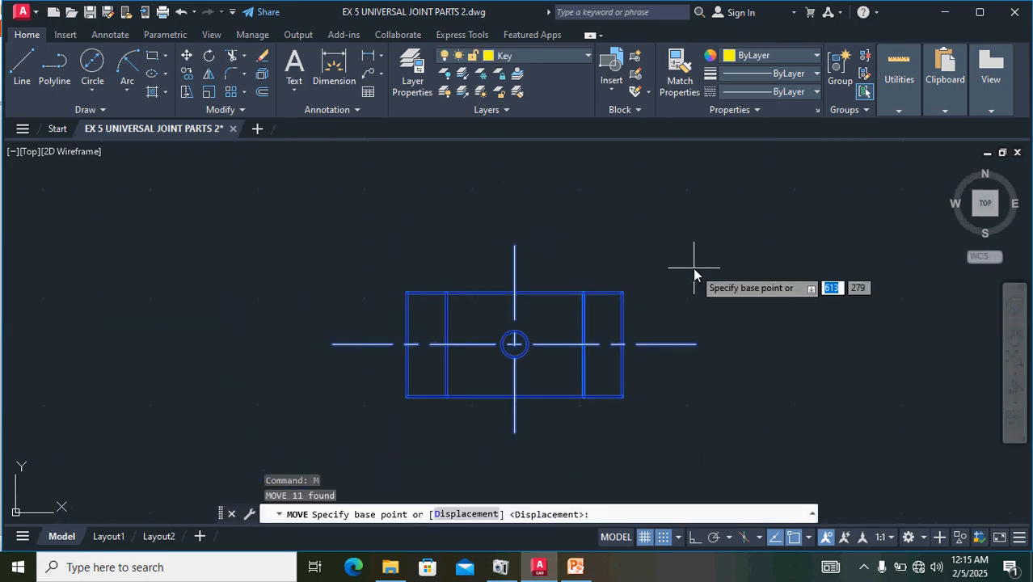
pyautogui.scroll(6, 513, 345)
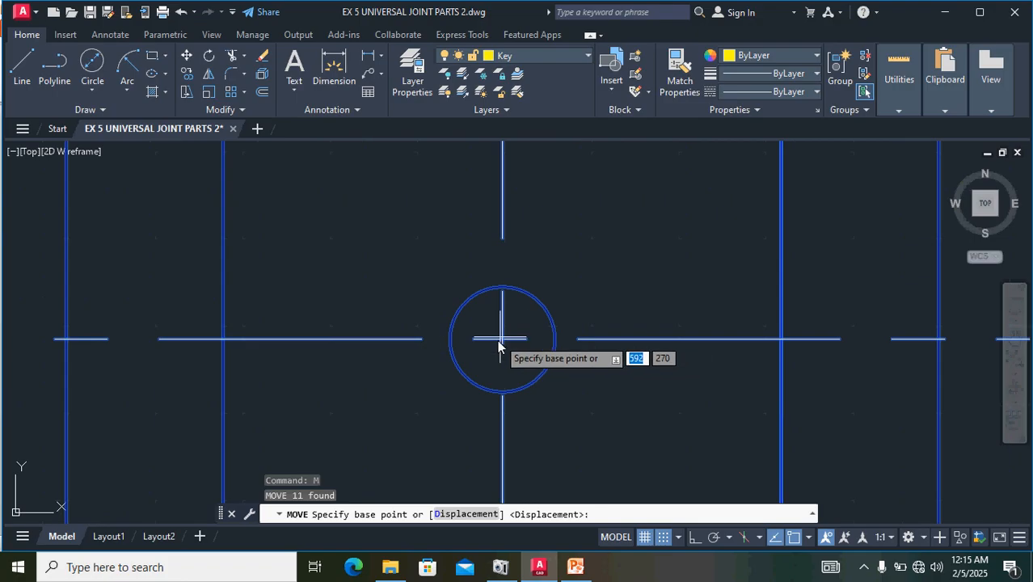
pyautogui.click(503, 339)
pyautogui.scroll(-8, 393, 344)
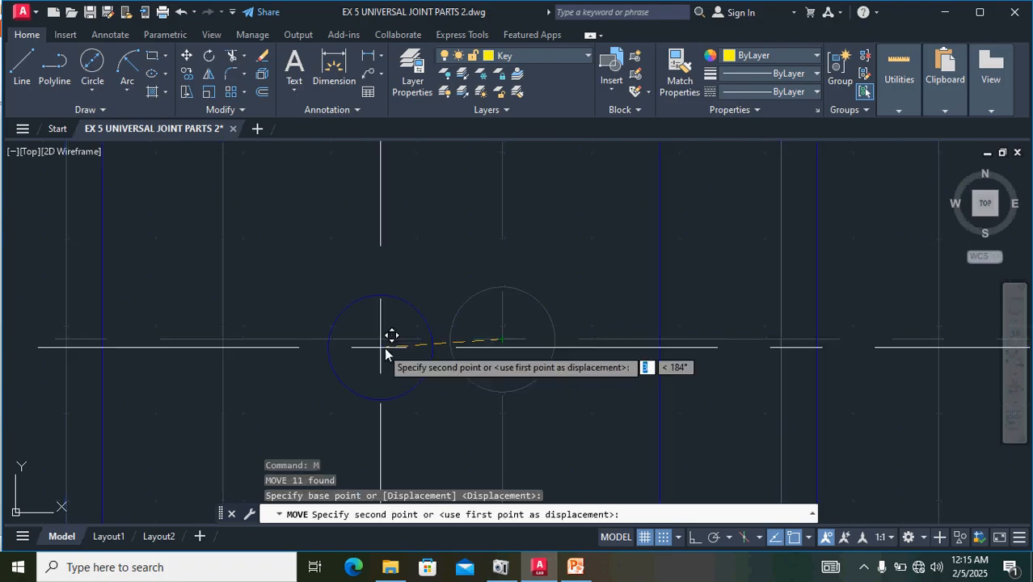
pyautogui.scroll(8, 471, 316)
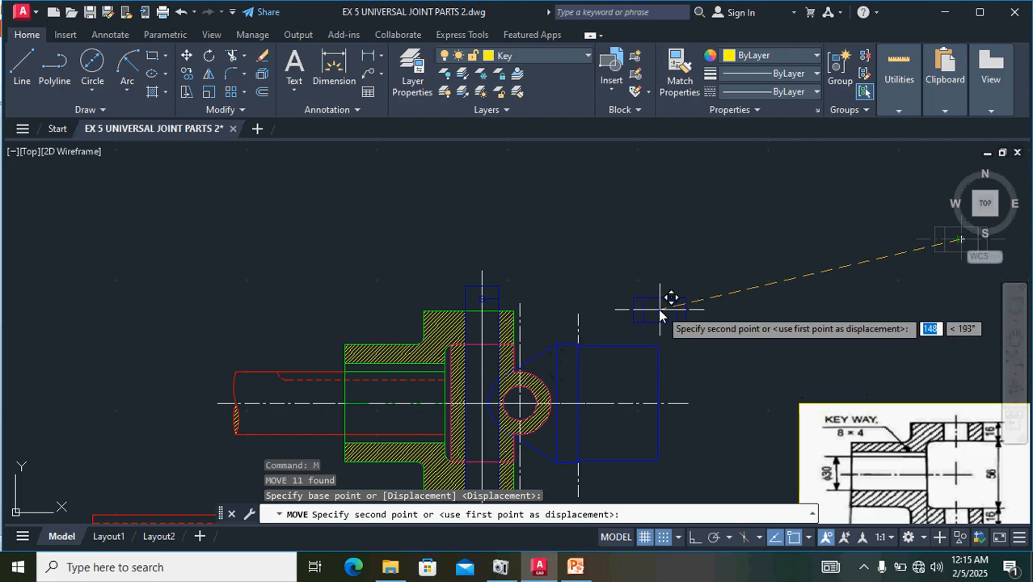
pyautogui.scroll(4, 491, 294)
pyautogui.scroll(6, 491, 293)
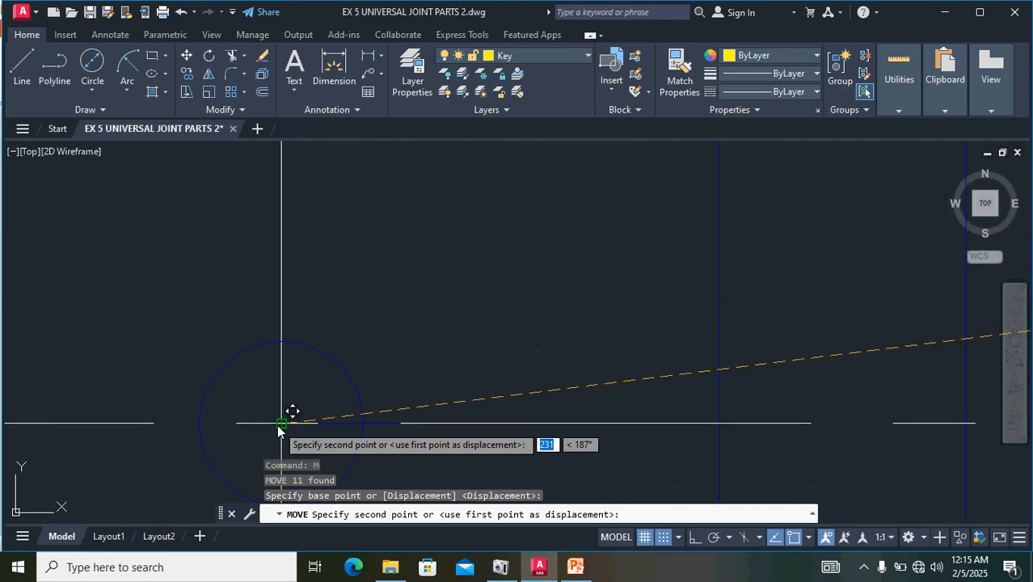
pyautogui.click(280, 424)
# - Move the complete second shaft with its centre line, by its flat end's centre, onto the blue fork's inner vertical edge at the centre line
pyautogui.moveTo(314, 386); pyautogui.dragTo(615, 285, button='middle')
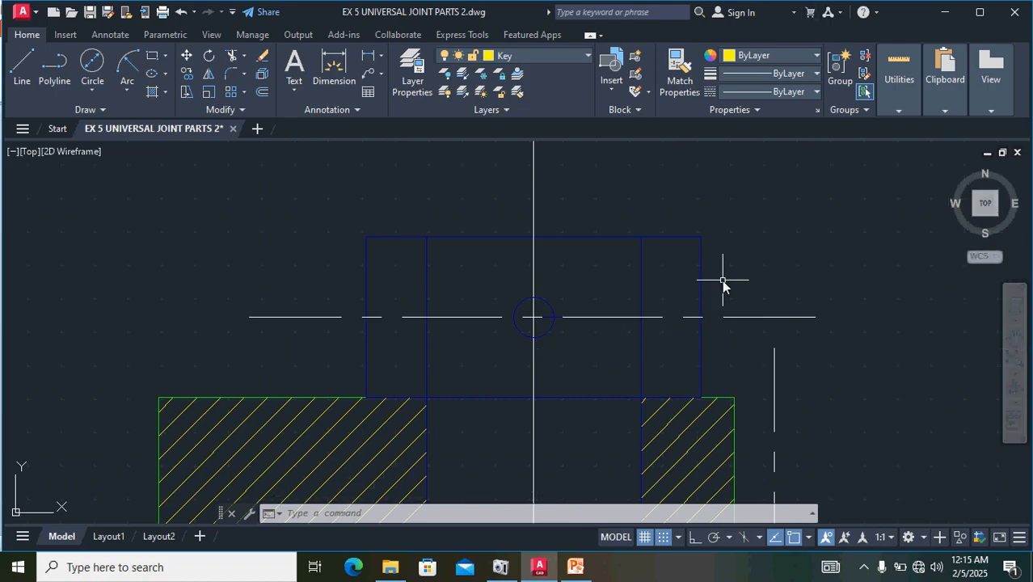
pyautogui.scroll(-2, 718, 281)
pyautogui.scroll(-2, 718, 281)
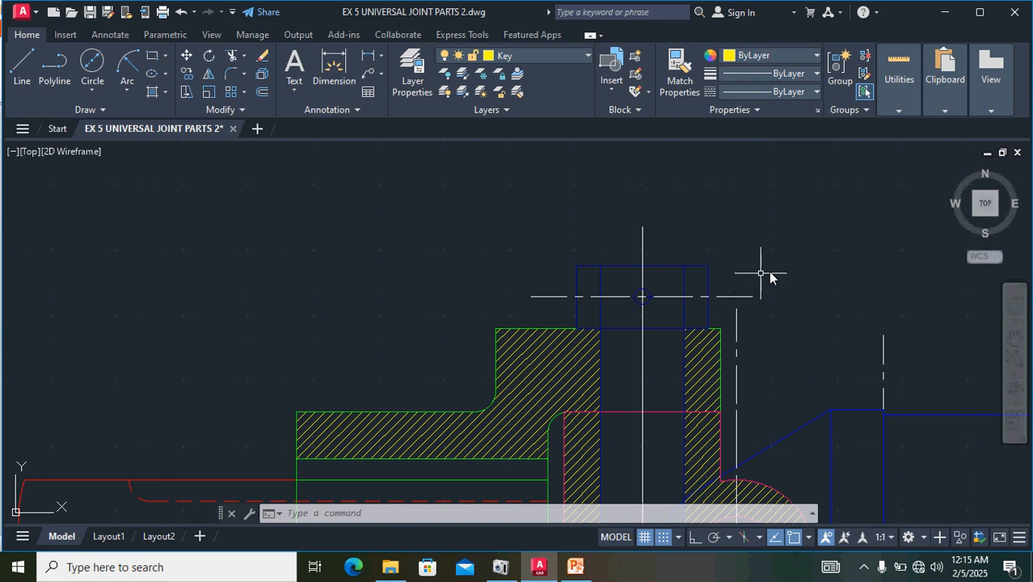
pyautogui.scroll(-2, 791, 270)
pyautogui.moveTo(780, 265); pyautogui.dragTo(627, 169, button='middle')
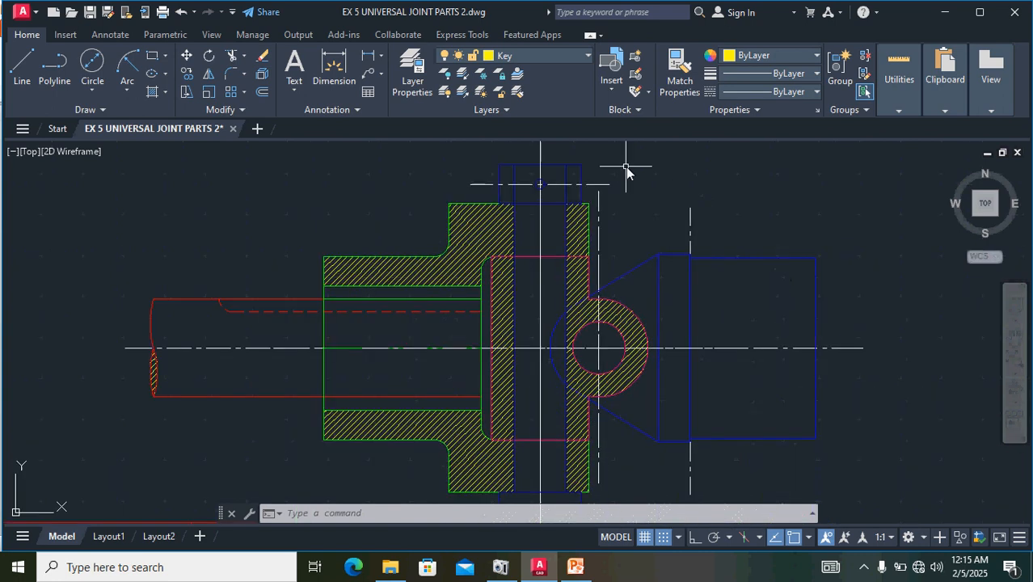
pyautogui.scroll(-2, 630, 176)
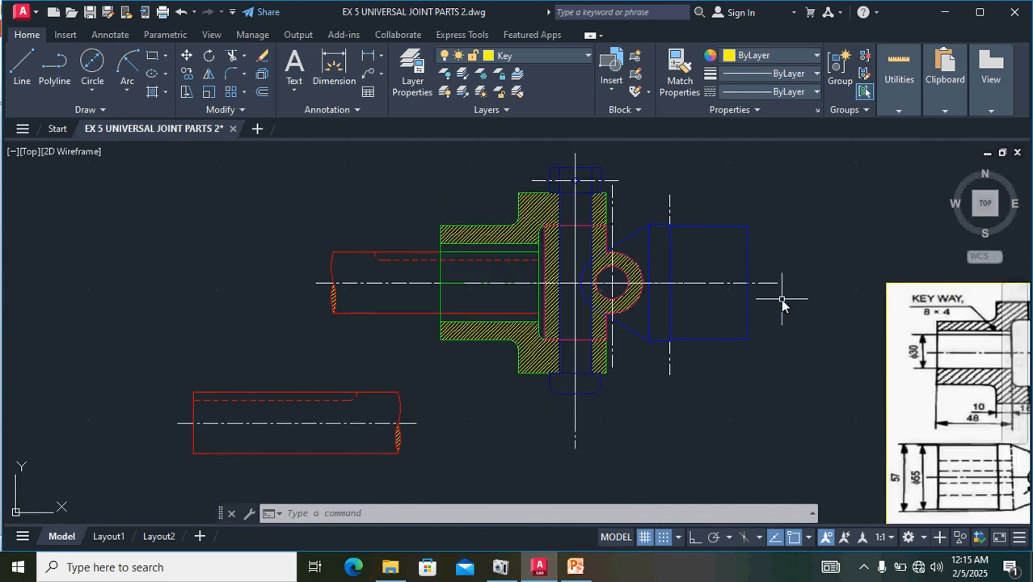
pyautogui.moveTo(773, 312)
pyautogui.mouseDown(button='middle')
pyautogui.moveTo(719, 305)
pyautogui.moveTo(755, 295)
pyautogui.mouseUp(button='middle')
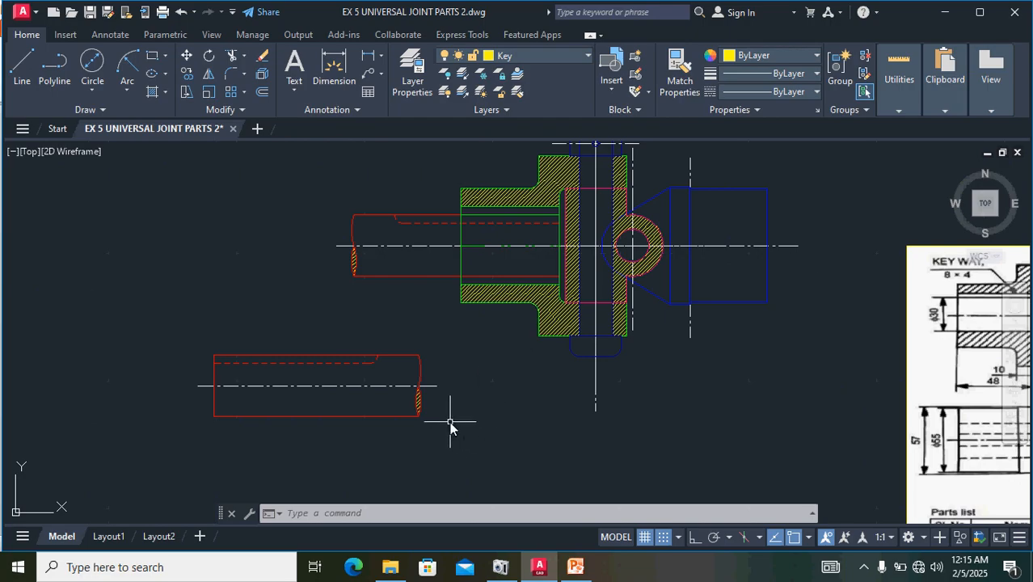
pyautogui.moveTo(471, 426)
pyautogui.mouseDown()
pyautogui.moveTo(406, 339)
pyautogui.moveTo(104, 372)
pyautogui.moveTo(90, 421)
pyautogui.mouseUp()
pyautogui.scroll(4, 227, 411)
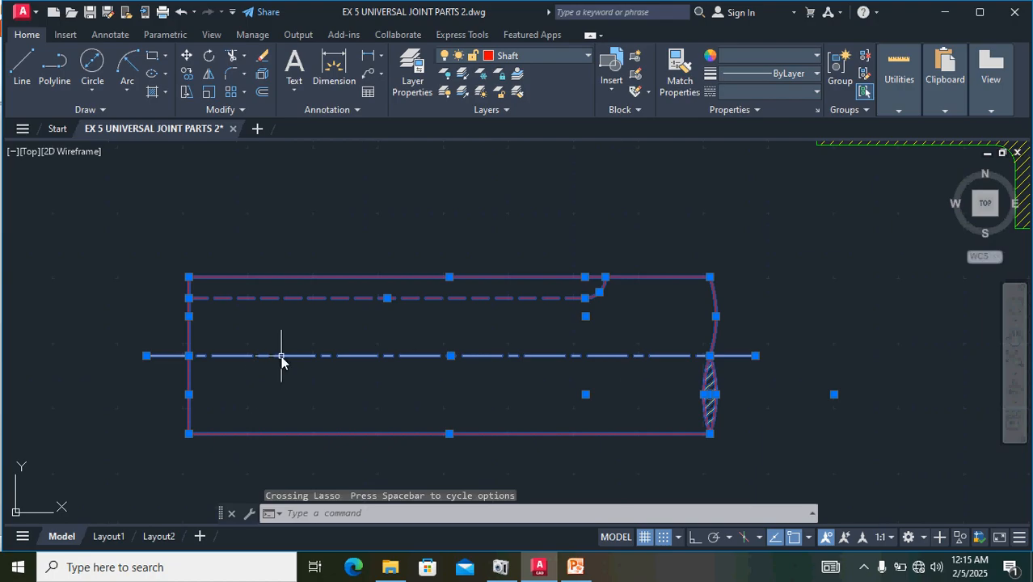
pyautogui.write('M')
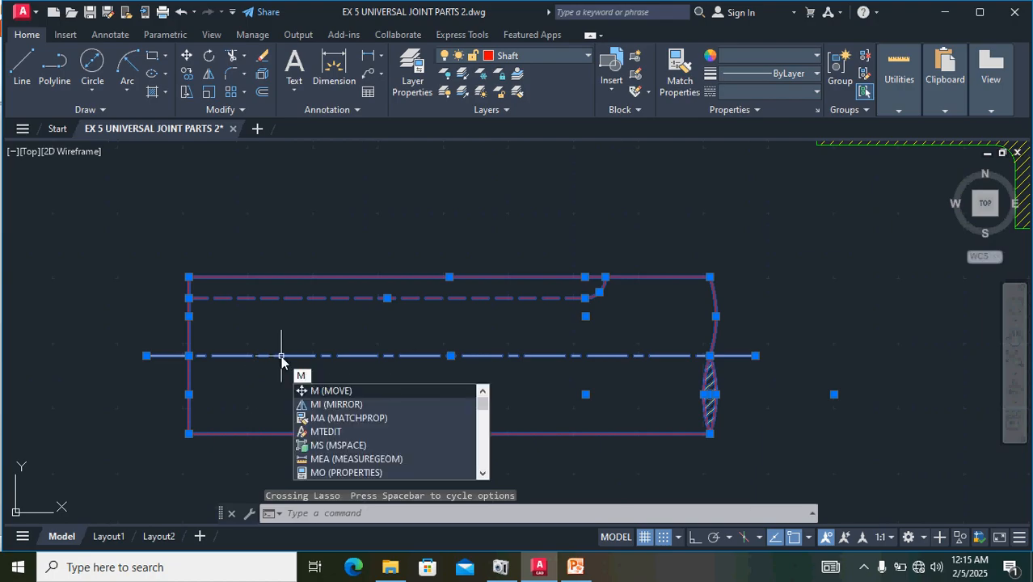
pyautogui.press('Return')
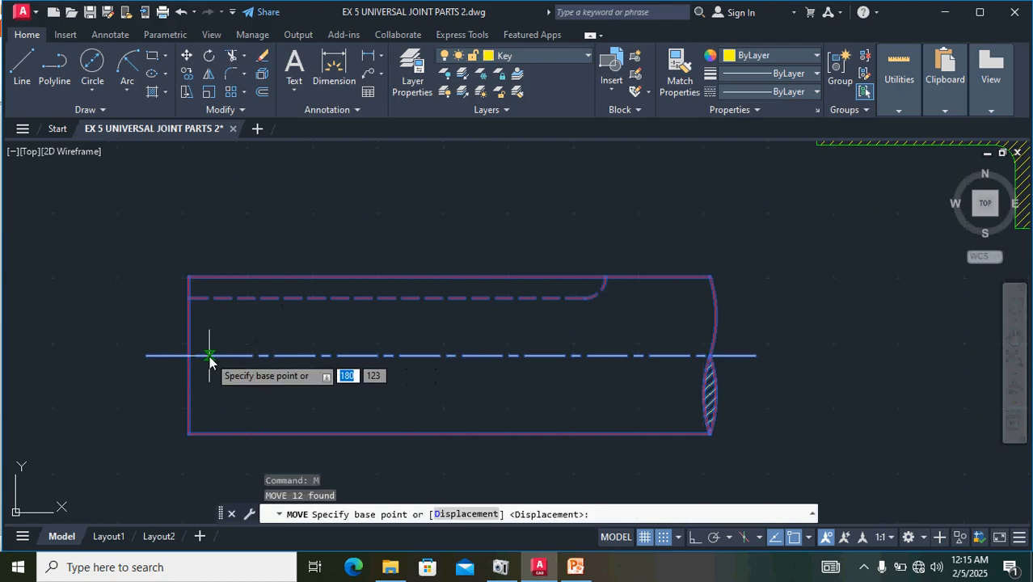
pyautogui.click(189, 357)
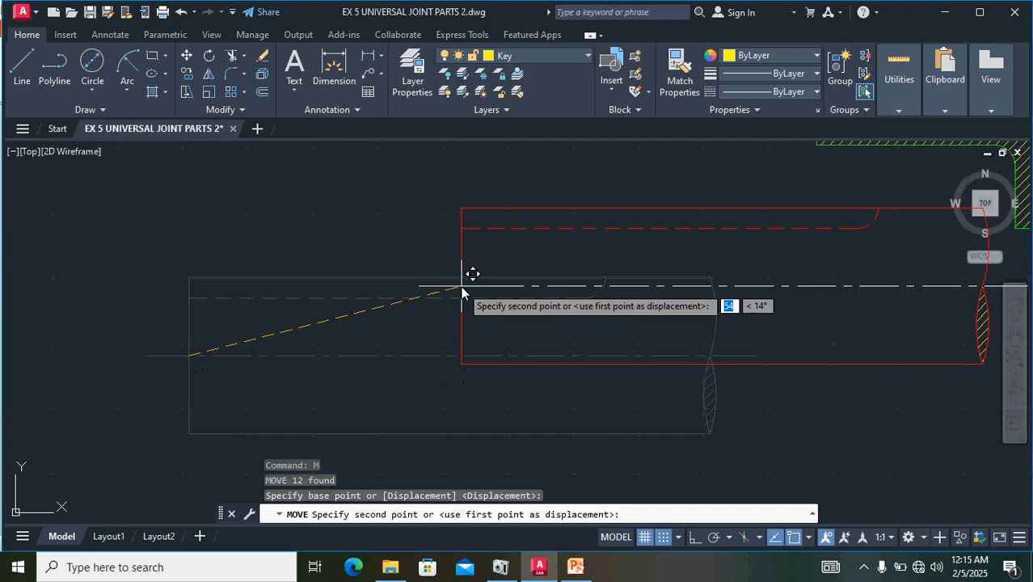
pyautogui.scroll(-5, 473, 273)
pyautogui.moveTo(662, 375); pyautogui.dragTo(320, 475, button='middle')
pyautogui.scroll(5, 380, 330)
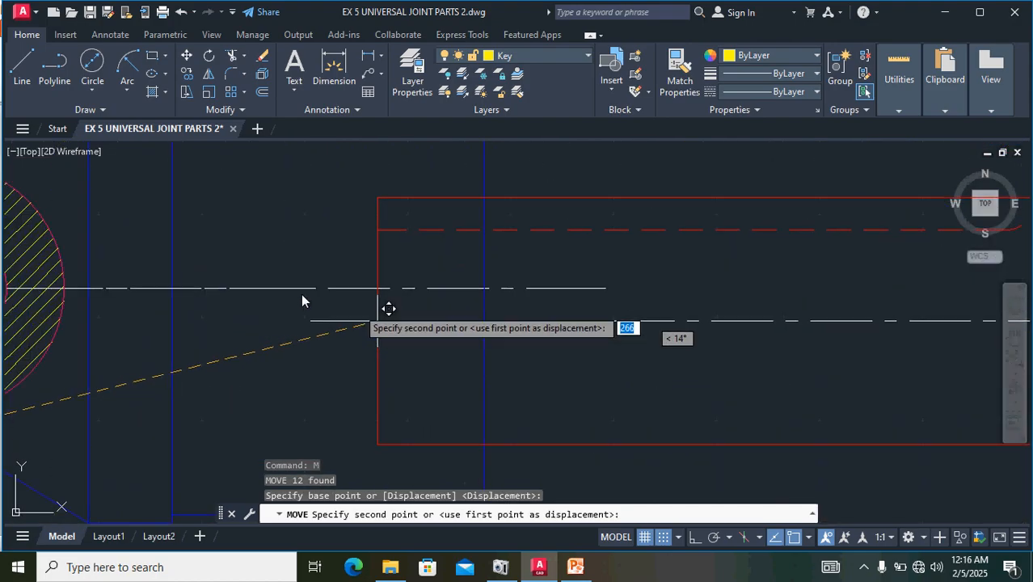
pyautogui.click(168, 288)
# - Move the key sloping up to the right, by its lower left corner, onto the second shaft's dashed keyway line, straddling the blue fork's outer end
pyautogui.scroll(-4, 372, 304)
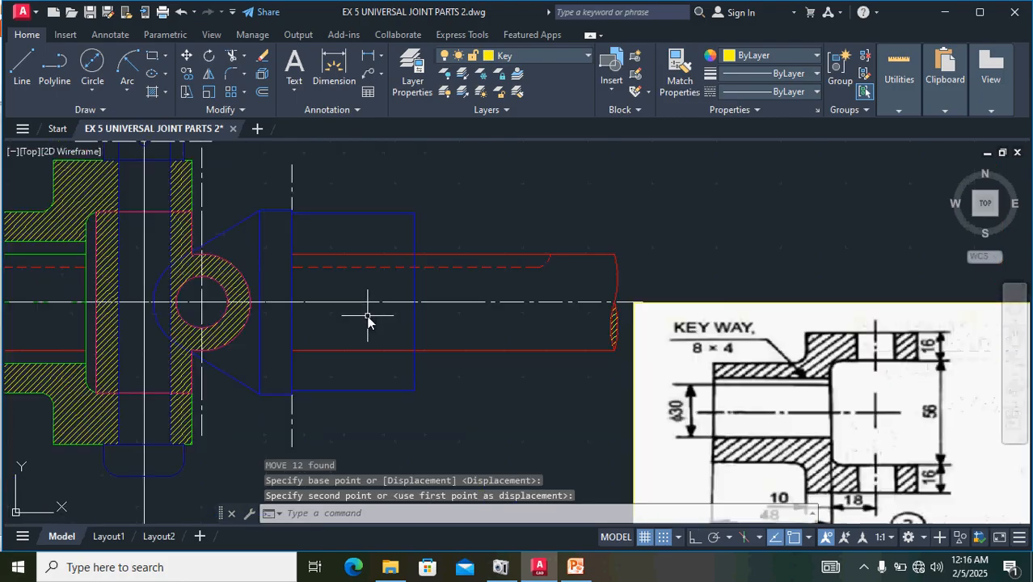
pyautogui.scroll(-2, 368, 317)
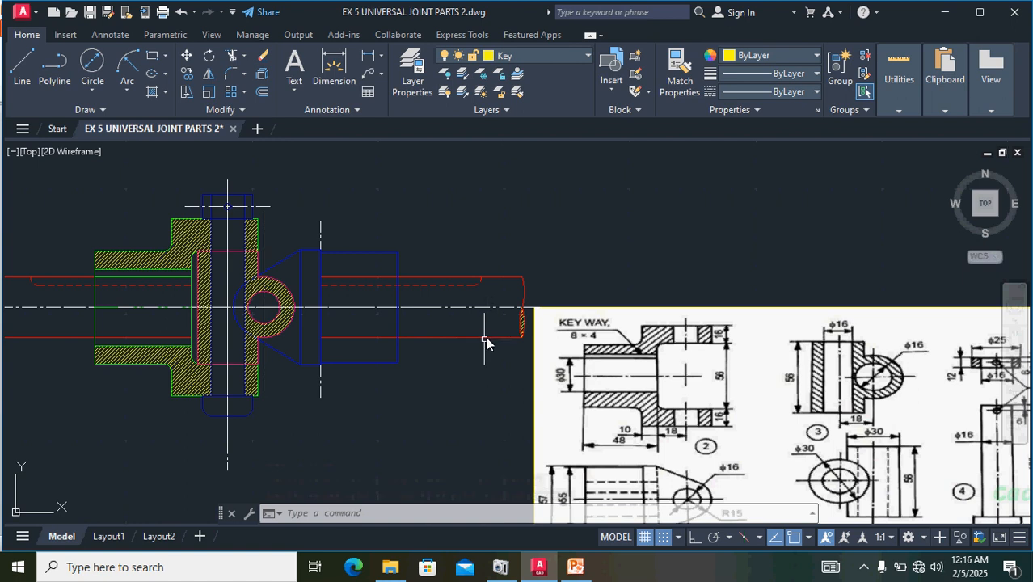
pyautogui.scroll(-2, 621, 261)
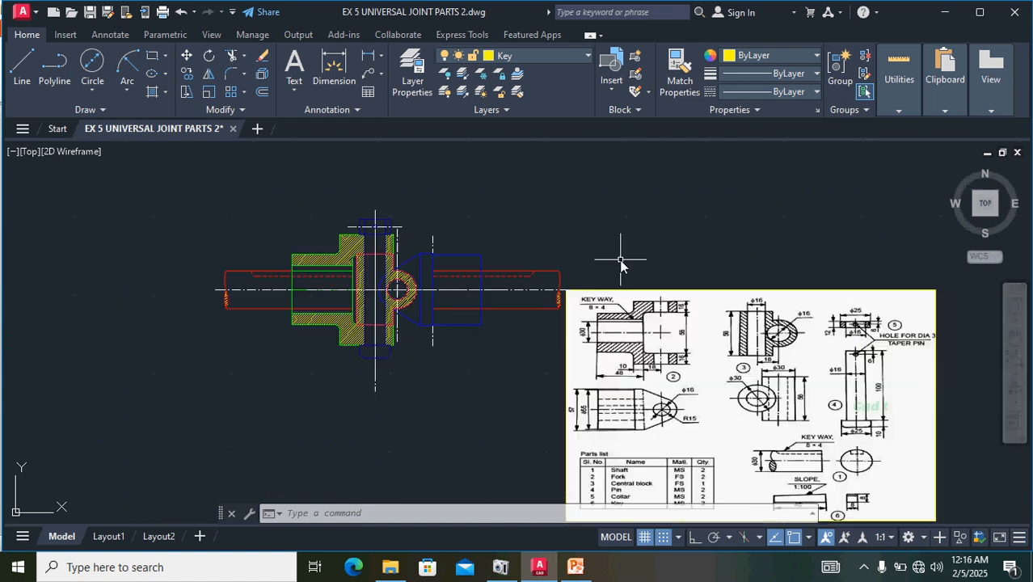
pyautogui.moveTo(496, 409); pyautogui.dragTo(535, 259, button='middle')
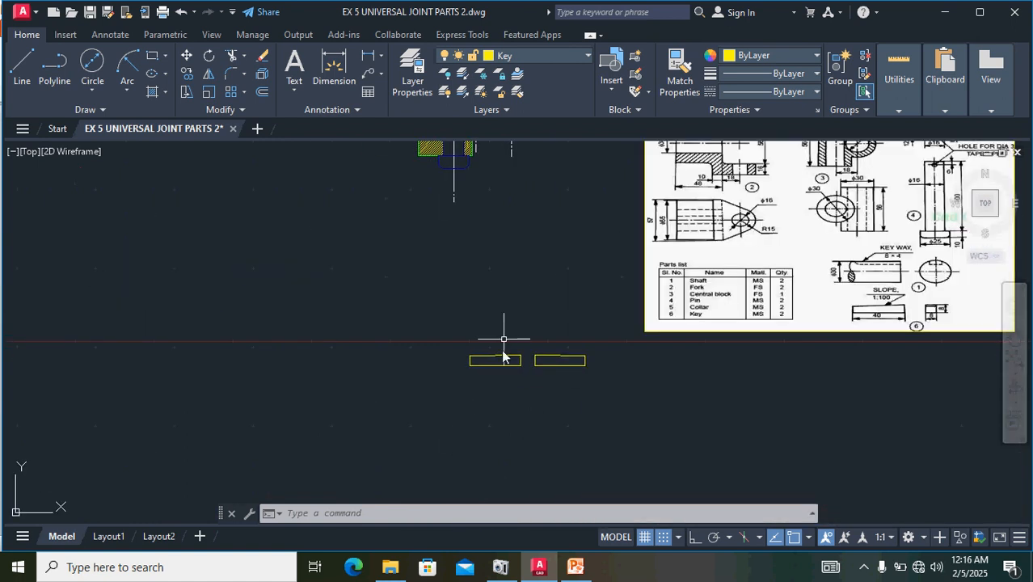
pyautogui.scroll(5, 500, 370)
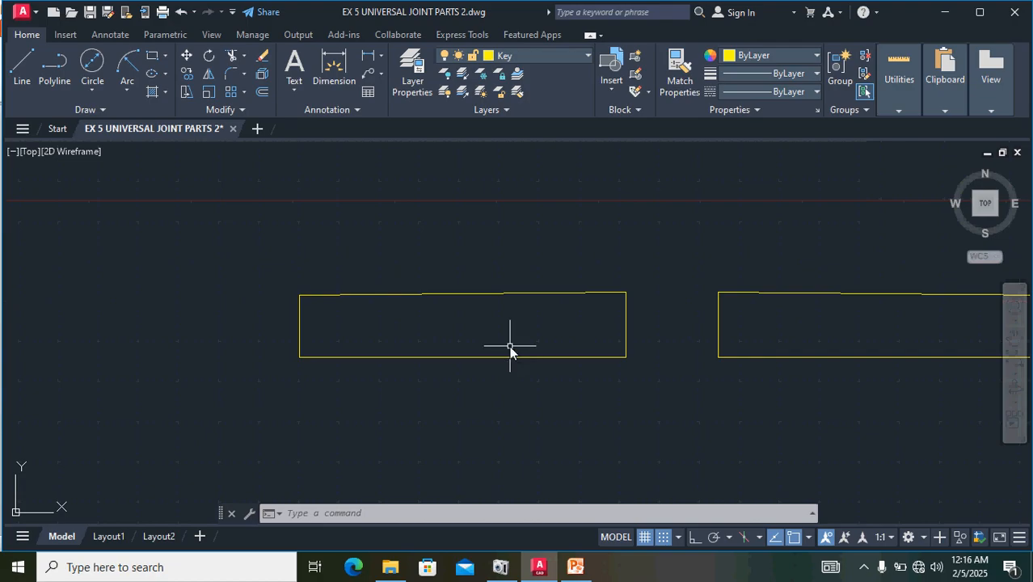
pyautogui.scroll(-2, 505, 347)
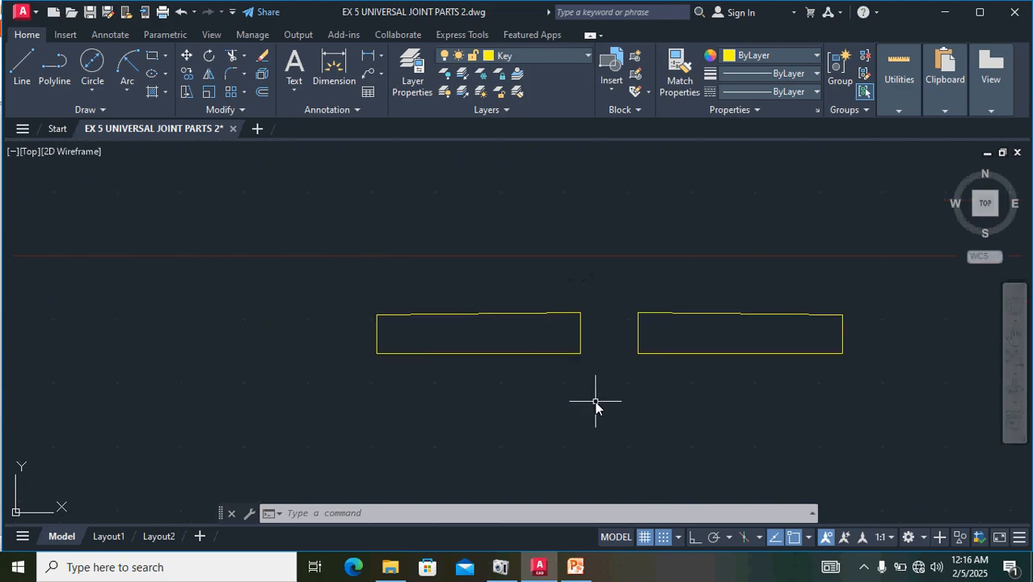
pyautogui.moveTo(596, 395)
pyautogui.mouseDown()
pyautogui.moveTo(572, 321)
pyautogui.moveTo(323, 323)
pyautogui.moveTo(314, 350)
pyautogui.mouseUp()
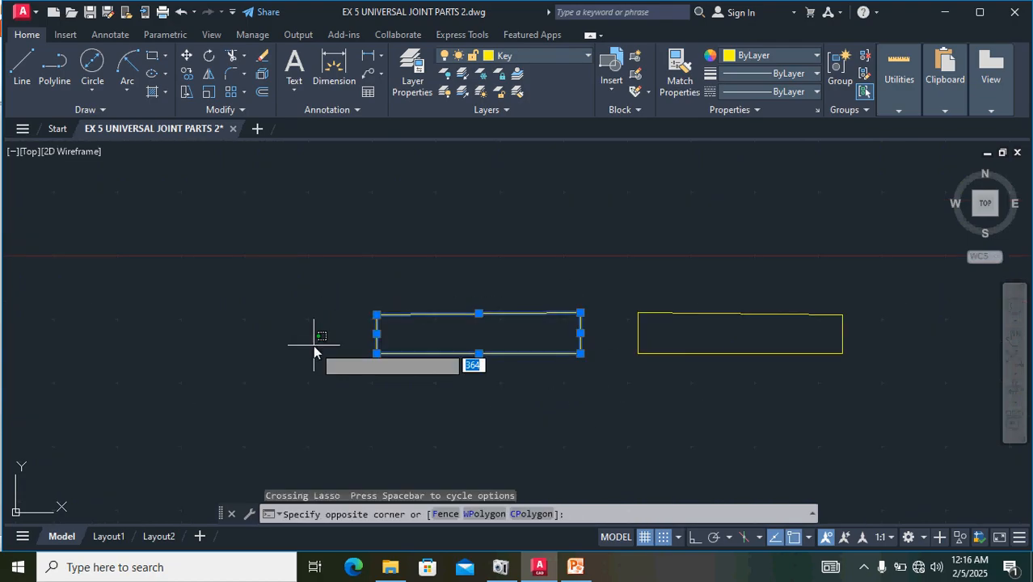
pyautogui.click(341, 292)
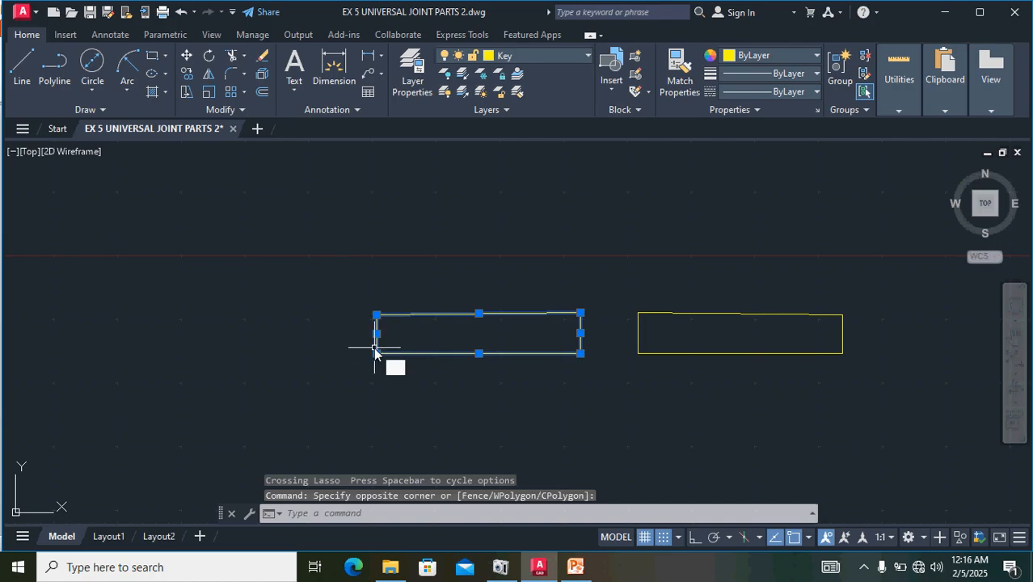
pyautogui.write('m')
pyautogui.press('Return')
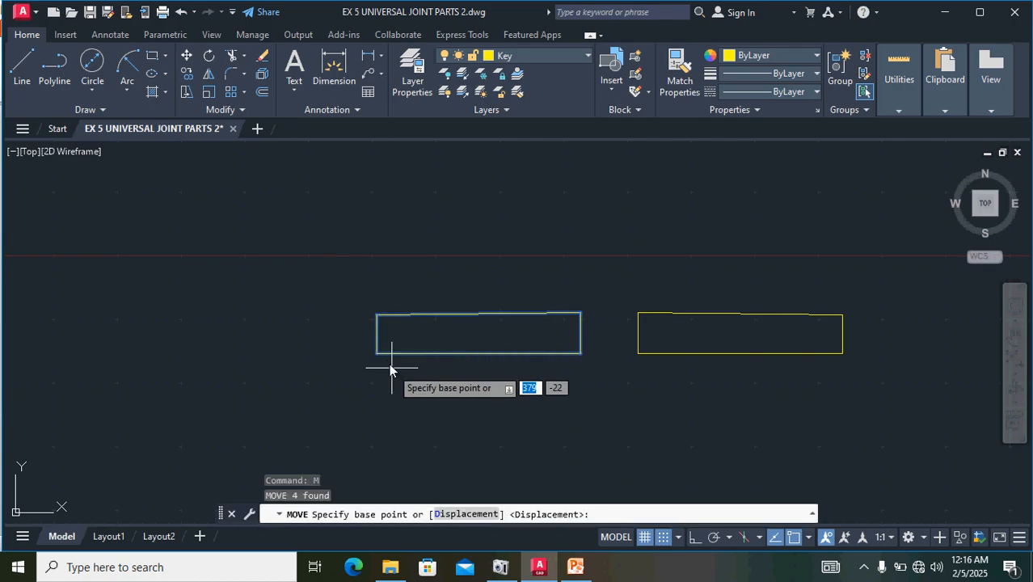
pyautogui.click(376, 354)
pyautogui.scroll(-4, 397, 224)
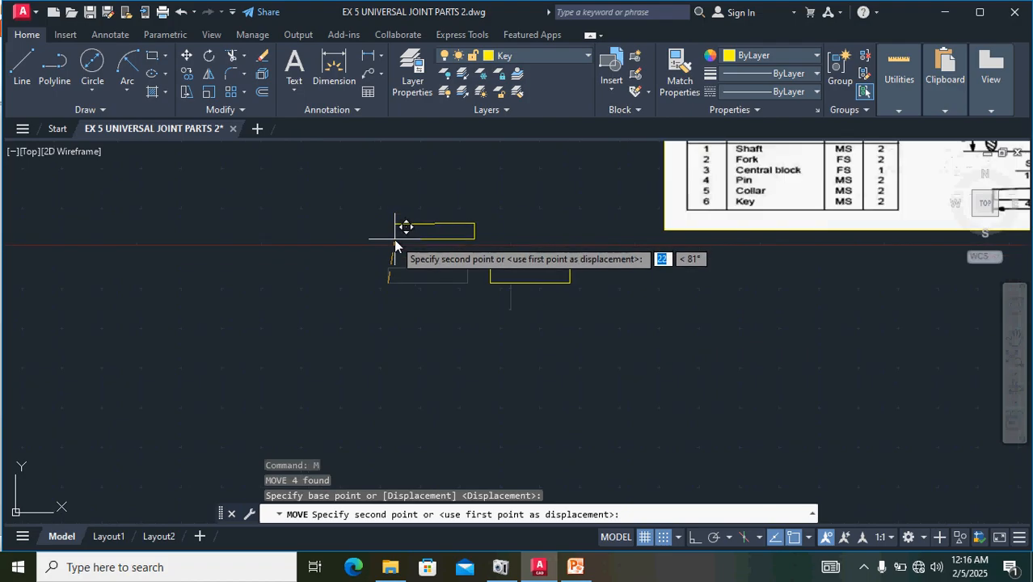
pyautogui.moveTo(397, 220); pyautogui.dragTo(351, 456, button='middle')
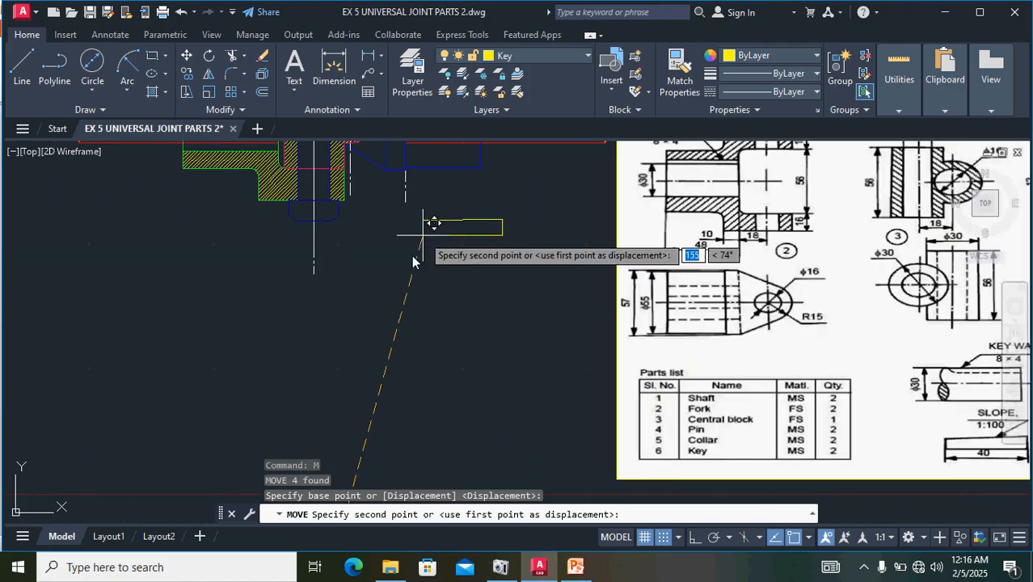
pyautogui.moveTo(424, 234); pyautogui.dragTo(281, 545, button='middle')
pyautogui.scroll(4, 323, 381)
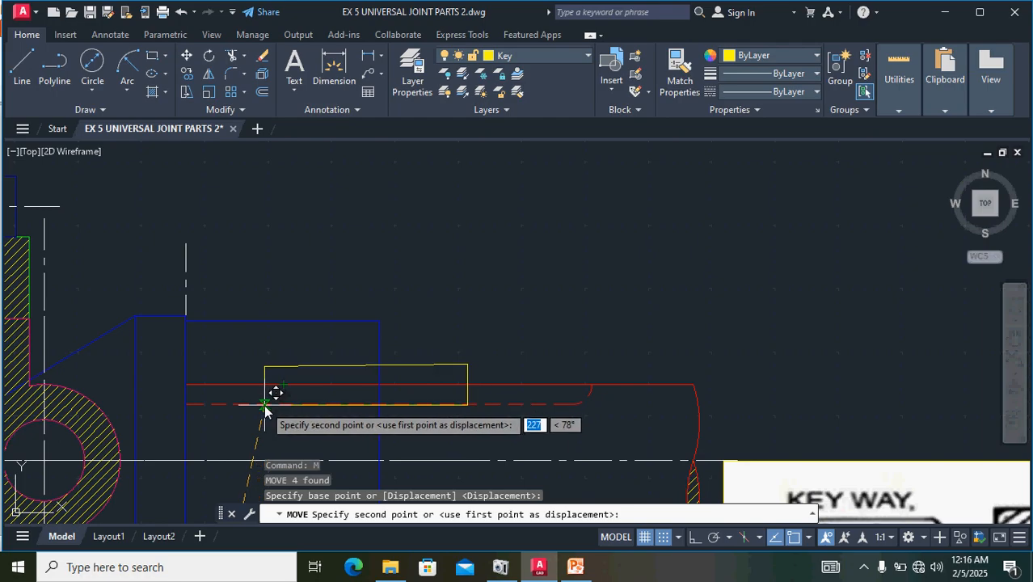
pyautogui.click(266, 411)
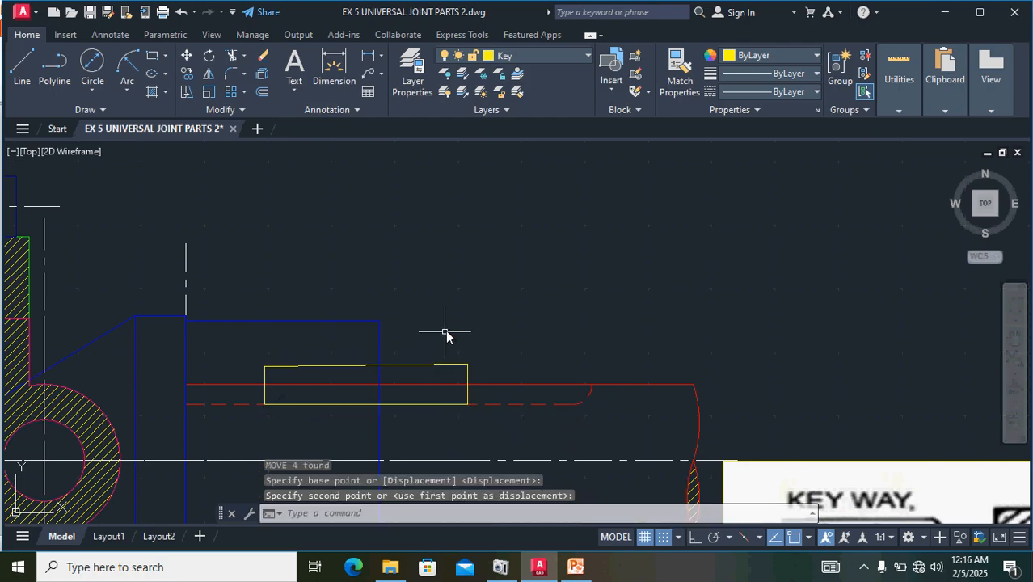
# - Move the remaining key, by its lower right corner, onto the first shaft's dashed keyway line, straddling the green fork's outer end
pyautogui.scroll(-4, 446, 330)
pyautogui.moveTo(513, 341)
pyautogui.mouseDown(button='middle')
pyautogui.moveTo(645, 98)
pyautogui.moveTo(638, 134)
pyautogui.mouseUp(button='middle')
pyautogui.scroll(-6, 526, 461)
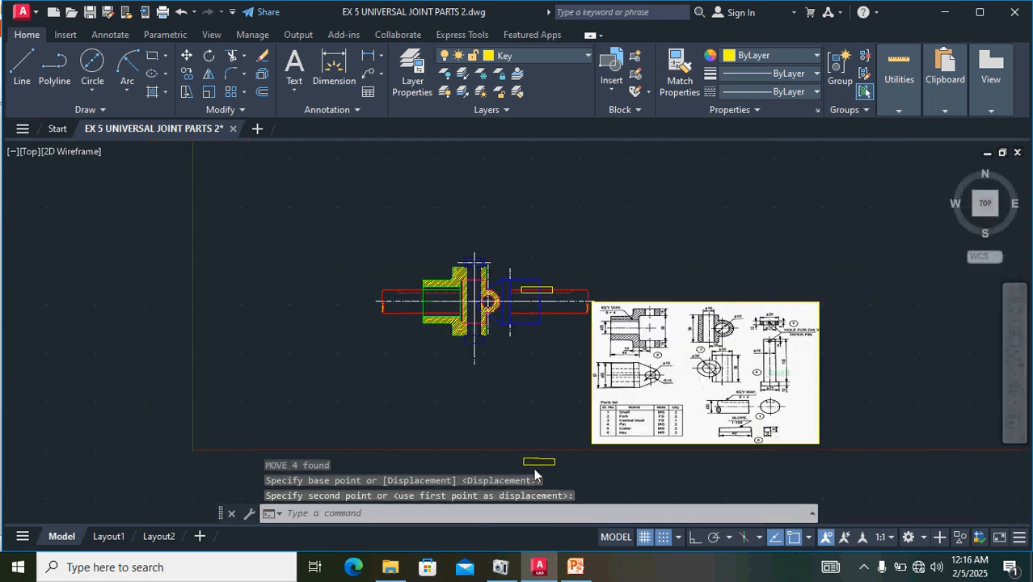
pyautogui.scroll(6, 580, 484)
pyautogui.moveTo(563, 422)
pyautogui.mouseDown()
pyautogui.moveTo(439, 424)
pyautogui.moveTo(432, 463)
pyautogui.mouseUp()
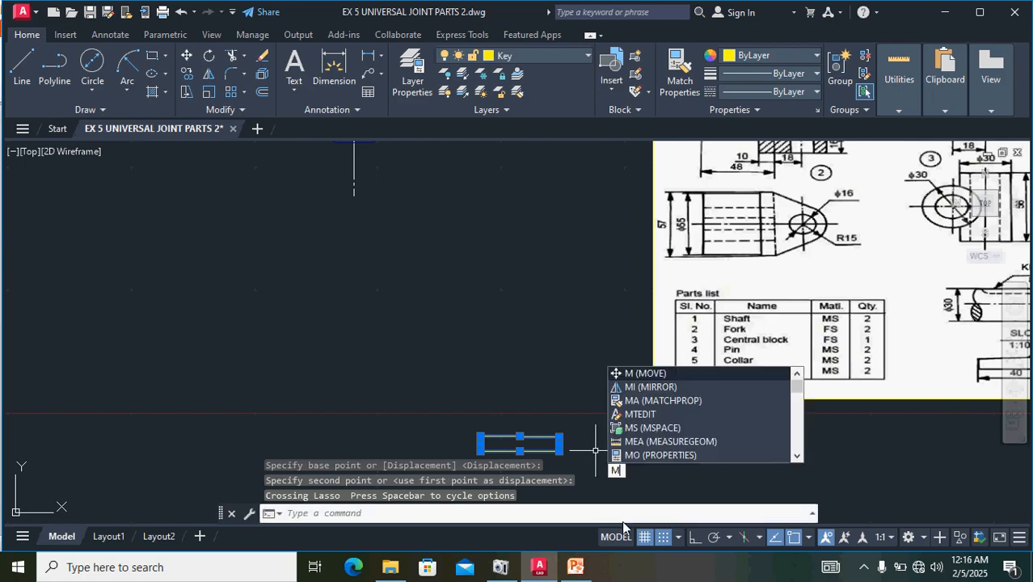
pyautogui.press('Return')
pyautogui.scroll(6, 614, 431)
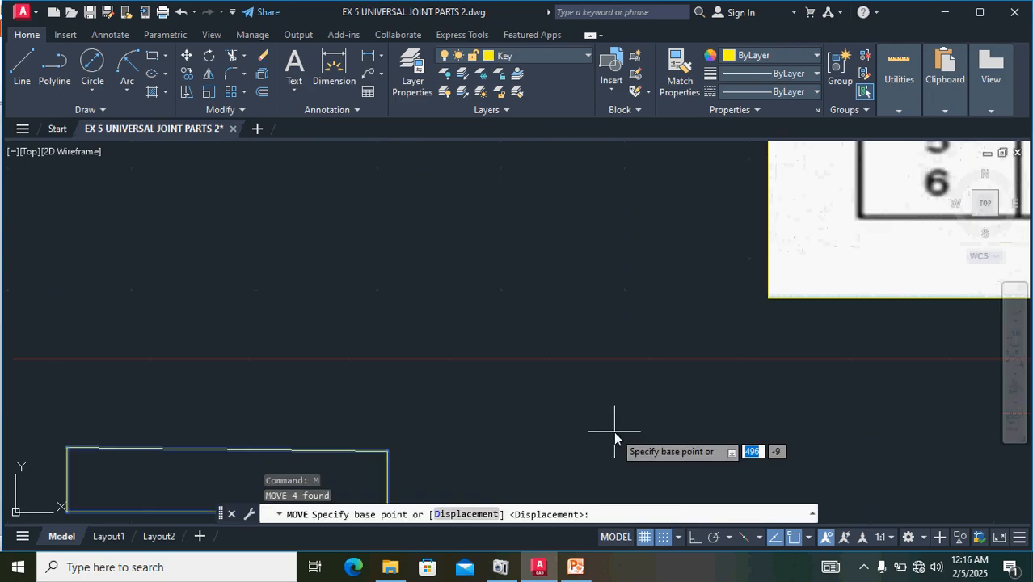
pyautogui.scroll(-4, 495, 372)
pyautogui.scroll(6, 405, 315)
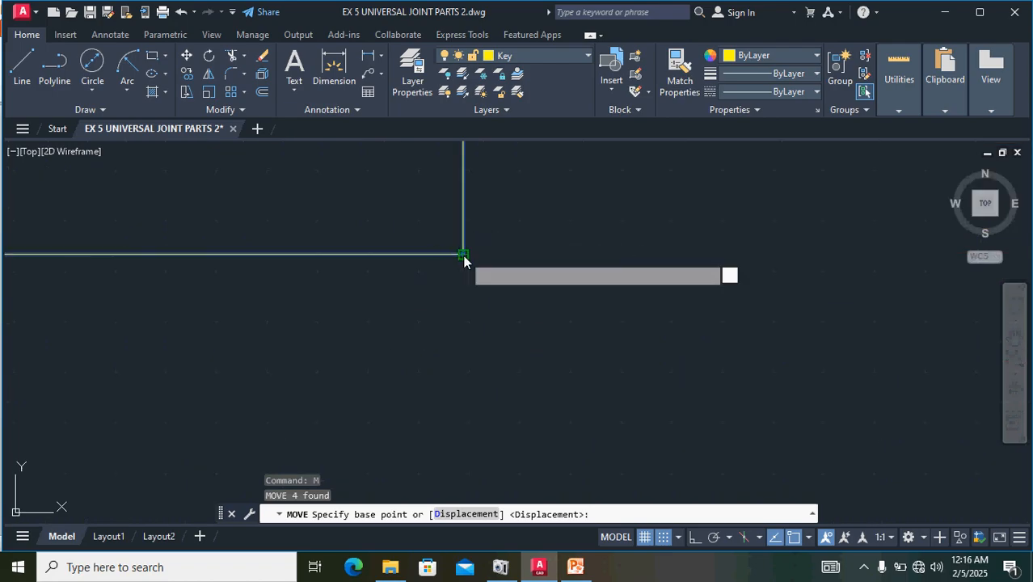
pyautogui.click(463, 255)
pyautogui.scroll(-5, 434, 318)
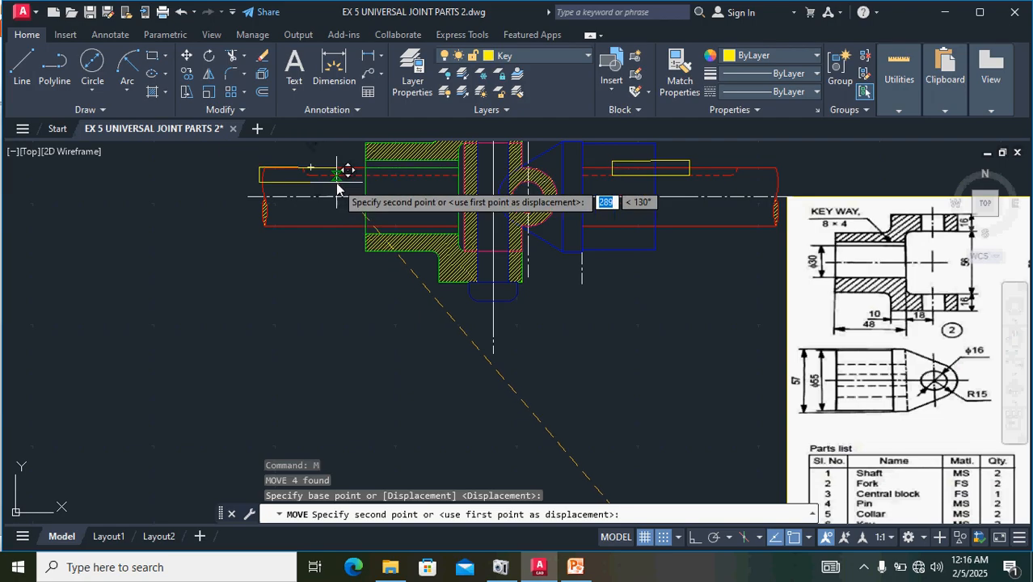
pyautogui.scroll(3, 332, 178)
pyautogui.moveTo(376, 207); pyautogui.dragTo(332, 449, button='middle')
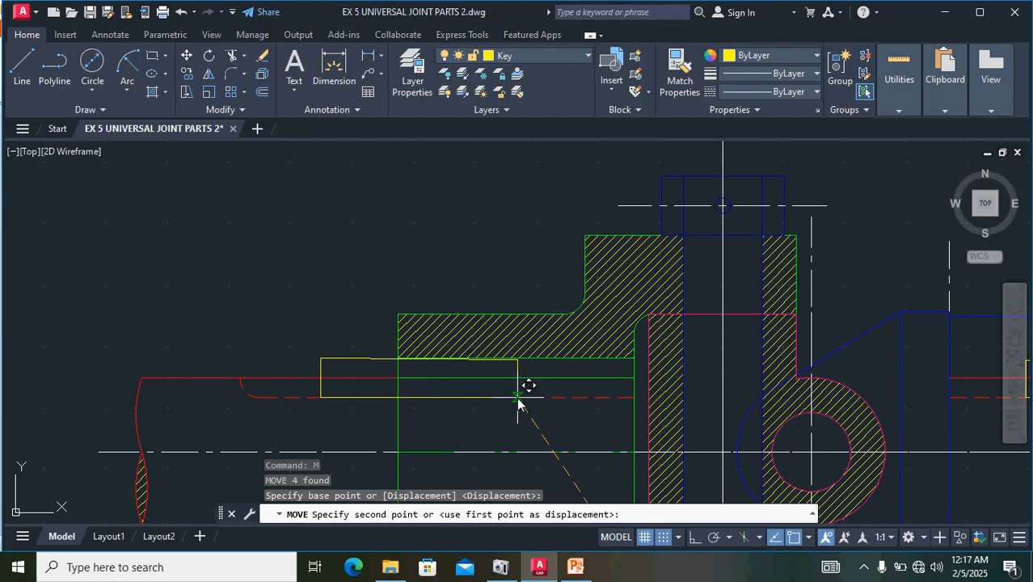
pyautogui.click(517, 397)
# - Examine the assembled universal joint with both keys and compare it with the reference parts drawing
pyautogui.scroll(-2, 588, 370)
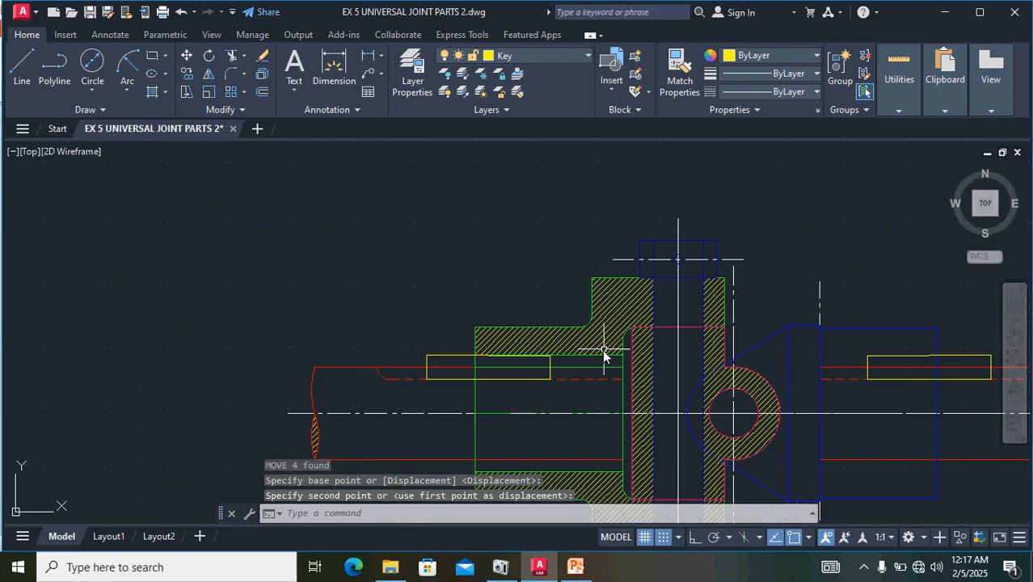
pyautogui.scroll(-1, 600, 353)
pyautogui.moveTo(728, 321); pyautogui.dragTo(566, 248, button='middle')
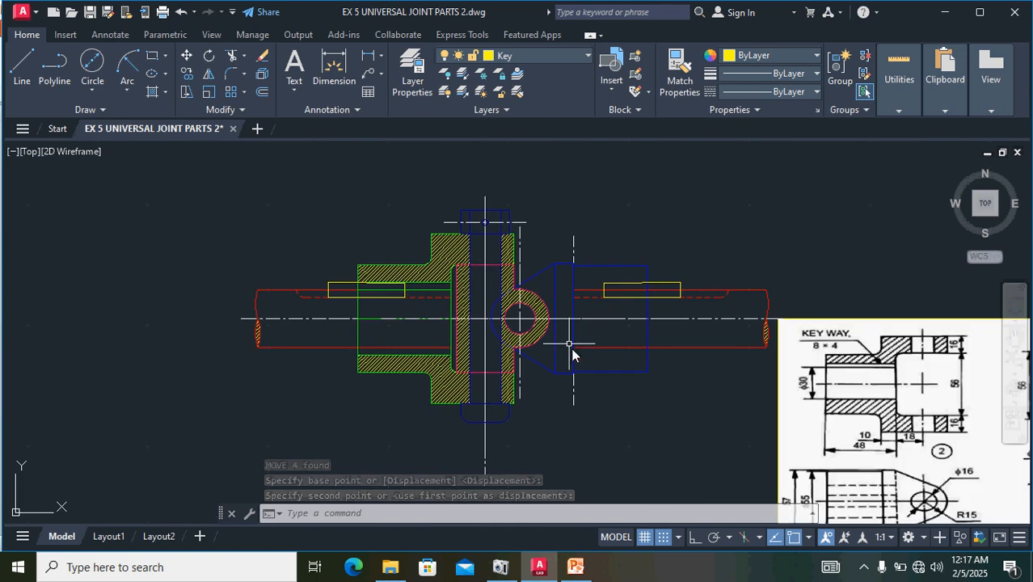
pyautogui.scroll(2, 587, 387)
pyautogui.scroll(-2, 587, 387)
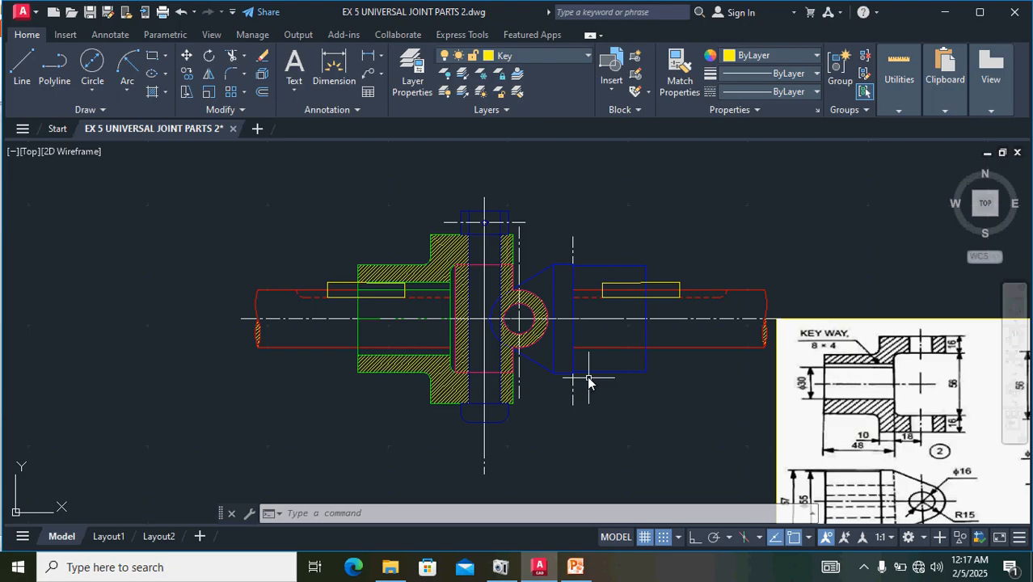
pyautogui.scroll(-2, 736, 370)
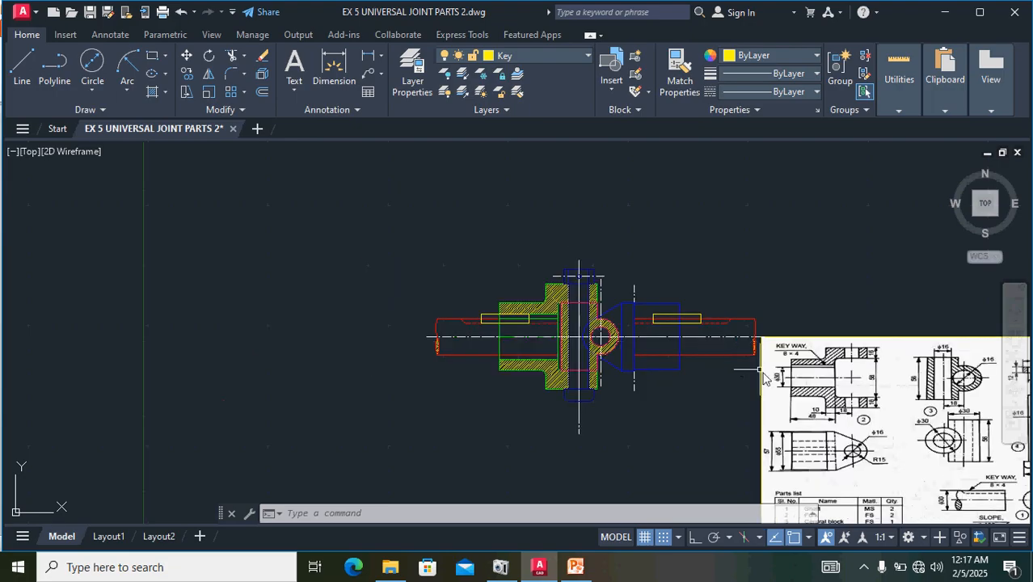
pyautogui.moveTo(806, 410); pyautogui.dragTo(526, 263, button='middle')
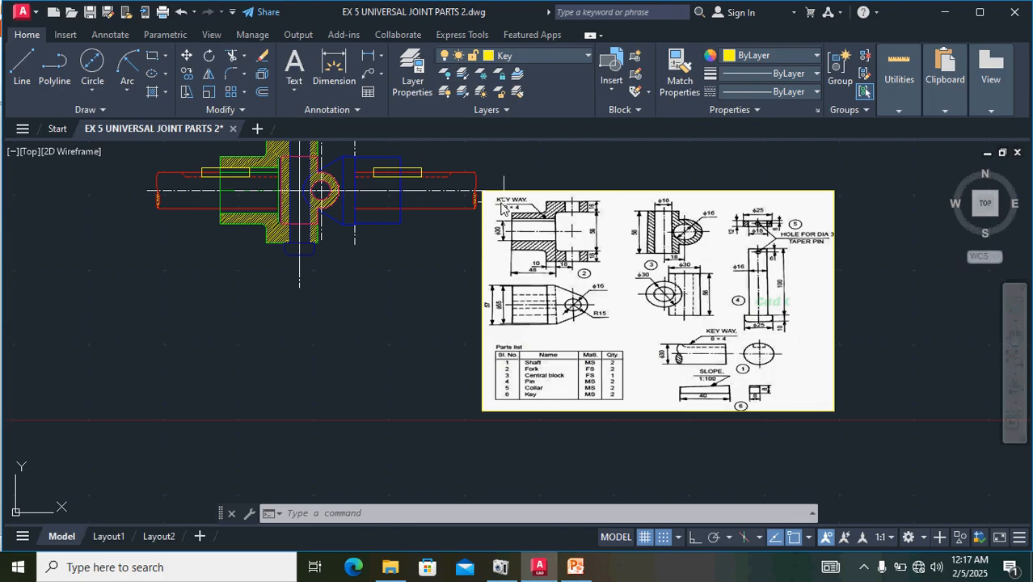
pyautogui.moveTo(369, 277); pyautogui.dragTo(604, 415, button='middle')
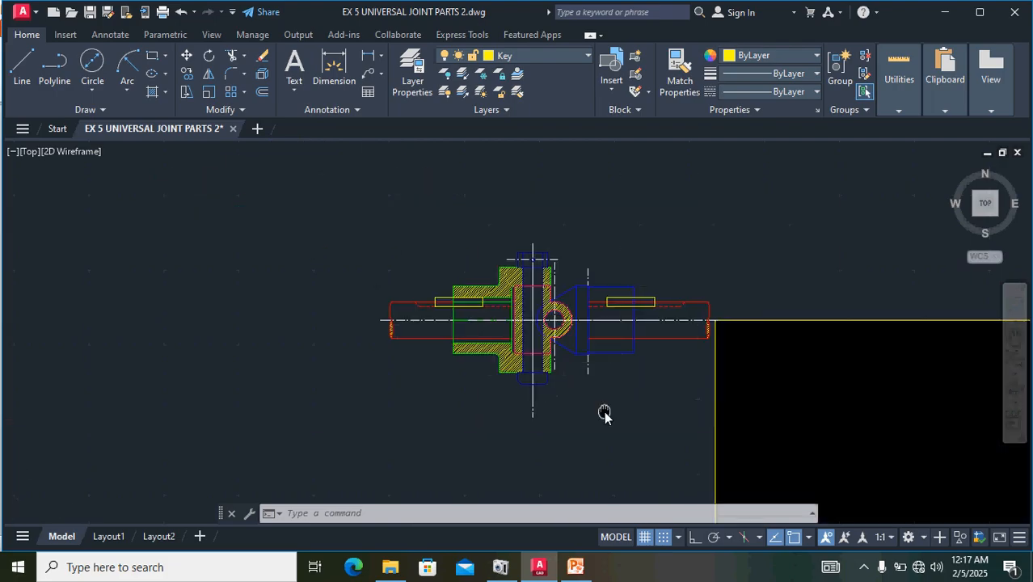
# - Review the reference sheet's part views and parts list, and inspect the assembled joint's forks, central block, pin, collar, shafts and keys
pyautogui.moveTo(703, 415); pyautogui.dragTo(556, 384, button='middle')
pyautogui.scroll(2, 599, 366)
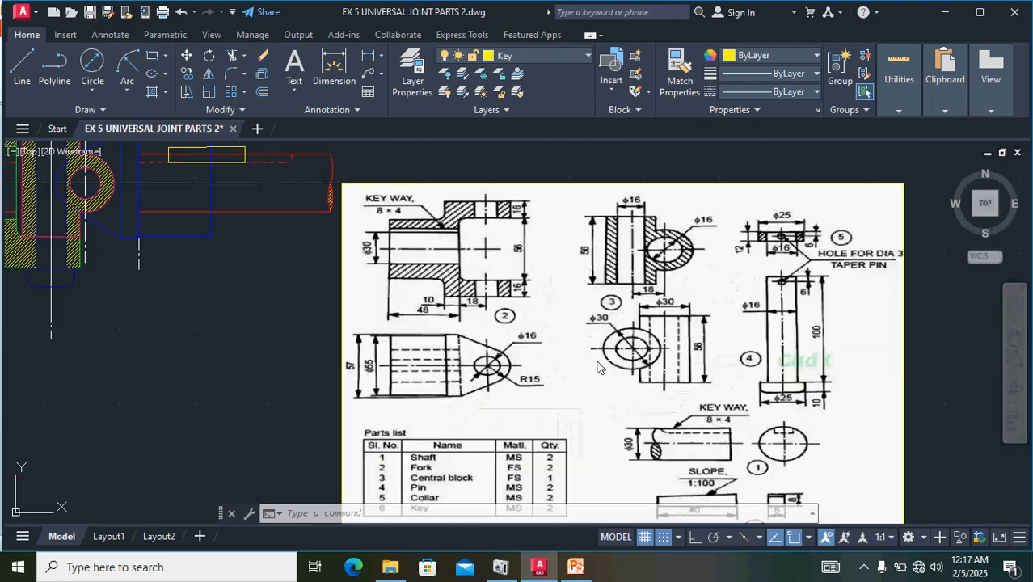
pyautogui.scroll(-2, 612, 345)
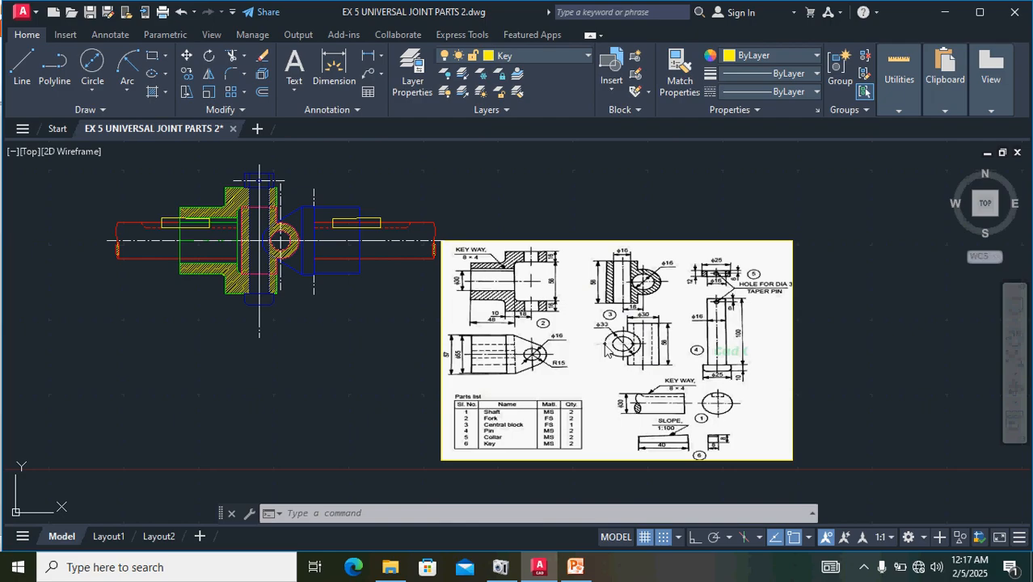
pyautogui.moveTo(322, 319); pyautogui.dragTo(556, 386, button='middle')
pyautogui.scroll(4, 506, 315)
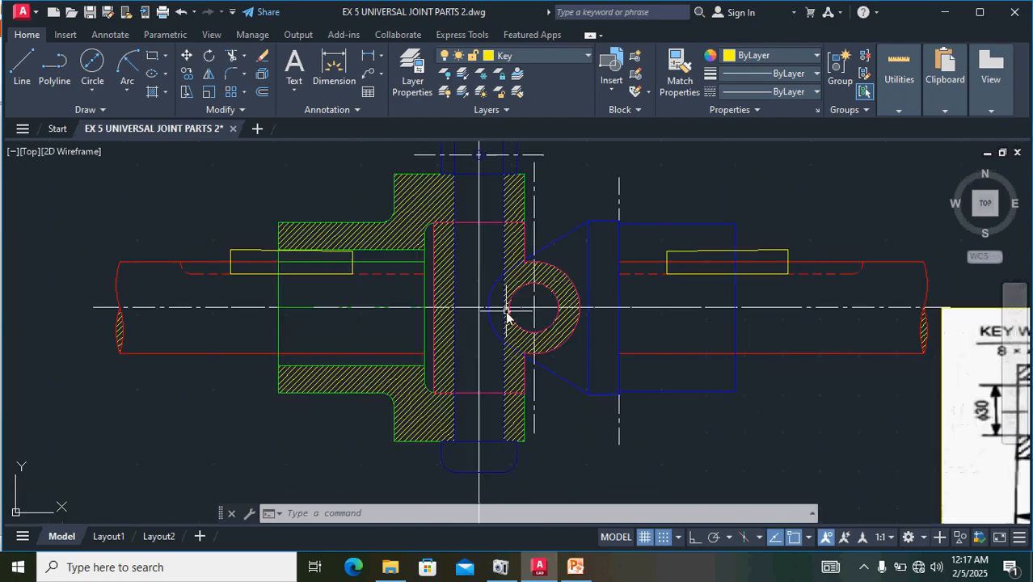
pyautogui.scroll(-2, 497, 317)
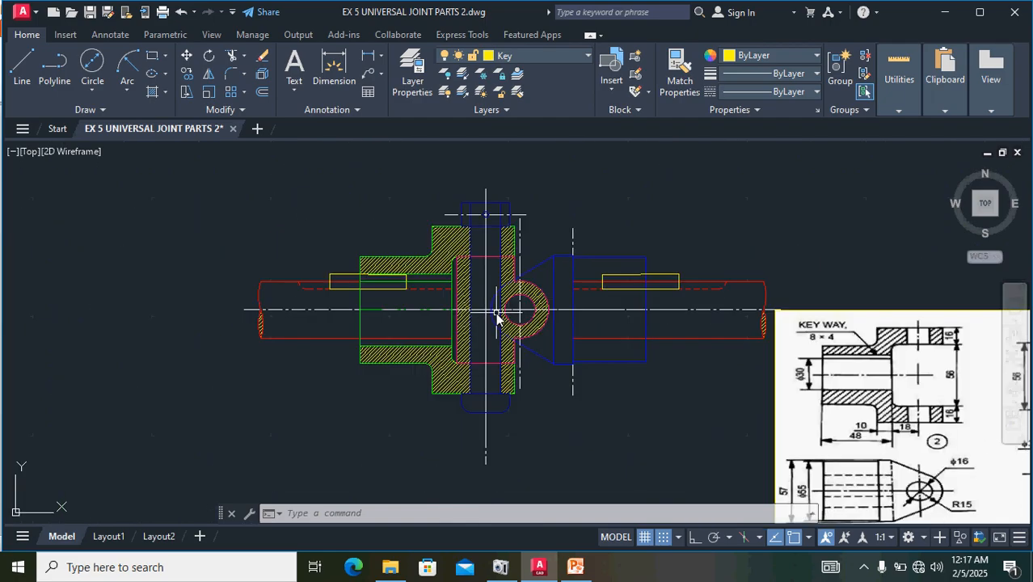
pyautogui.scroll(2, 498, 272)
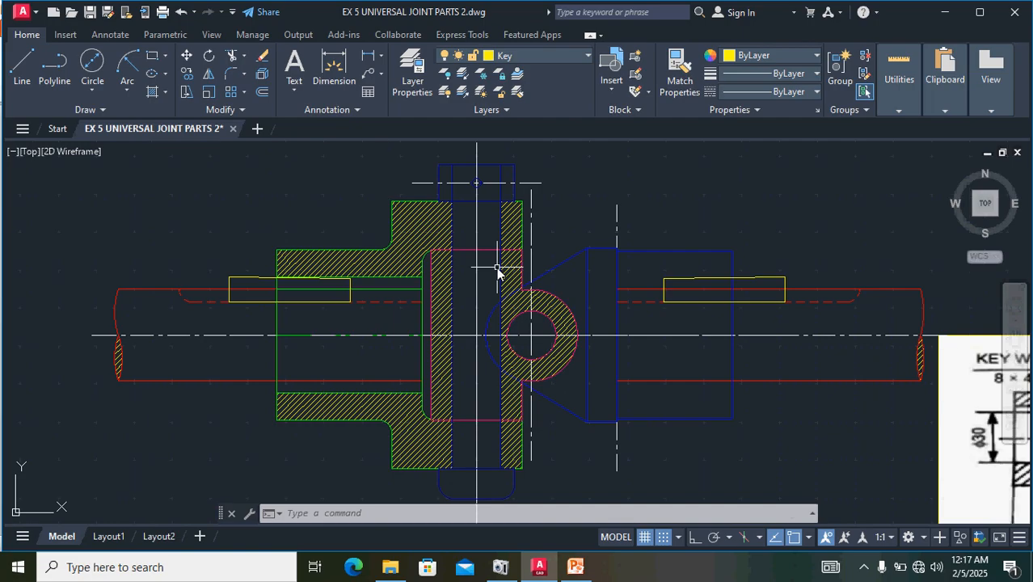
pyautogui.scroll(-2, 497, 271)
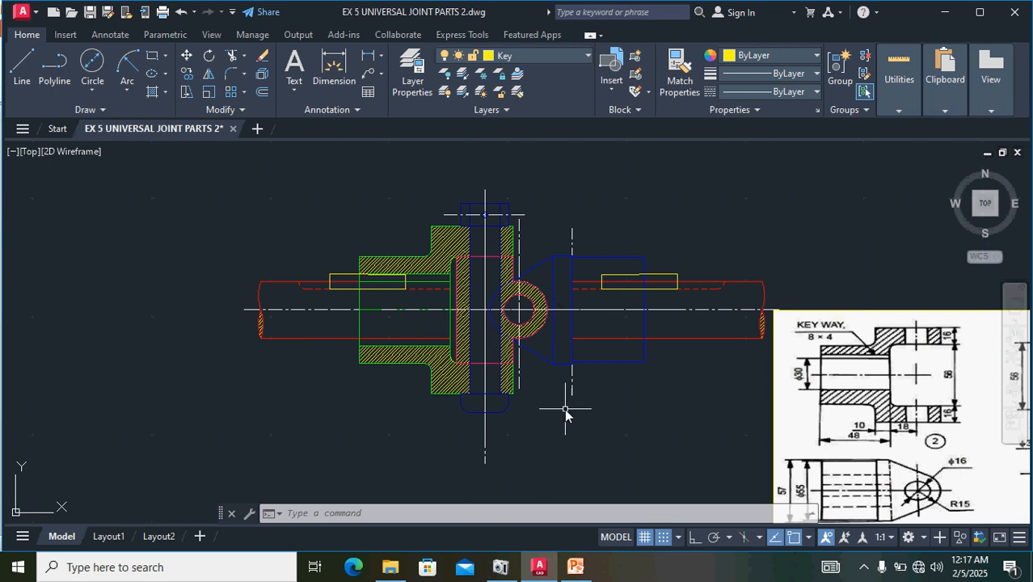
pyautogui.moveTo(557, 418); pyautogui.dragTo(495, 429, button='middle')
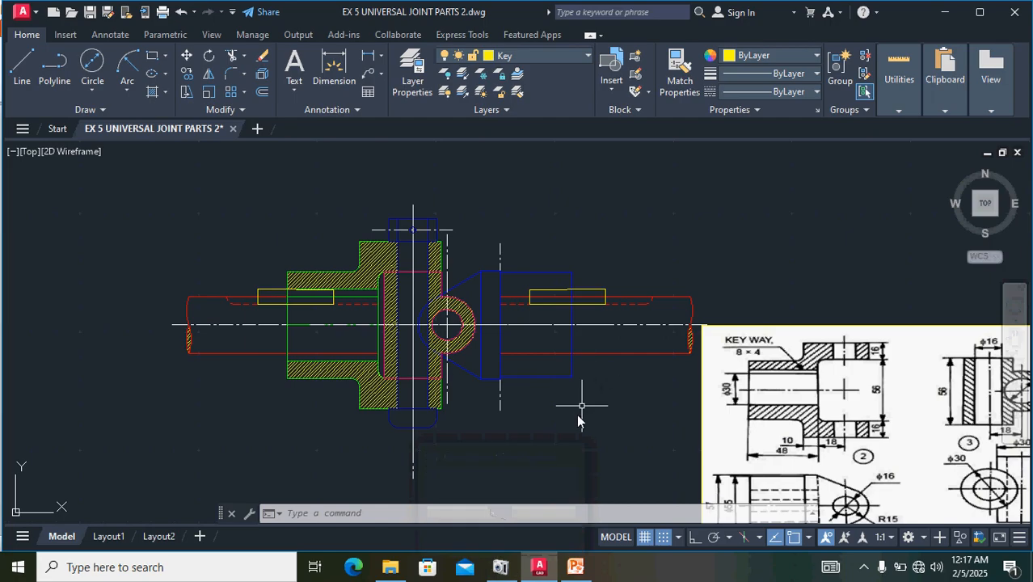
pyautogui.click(503, 497)
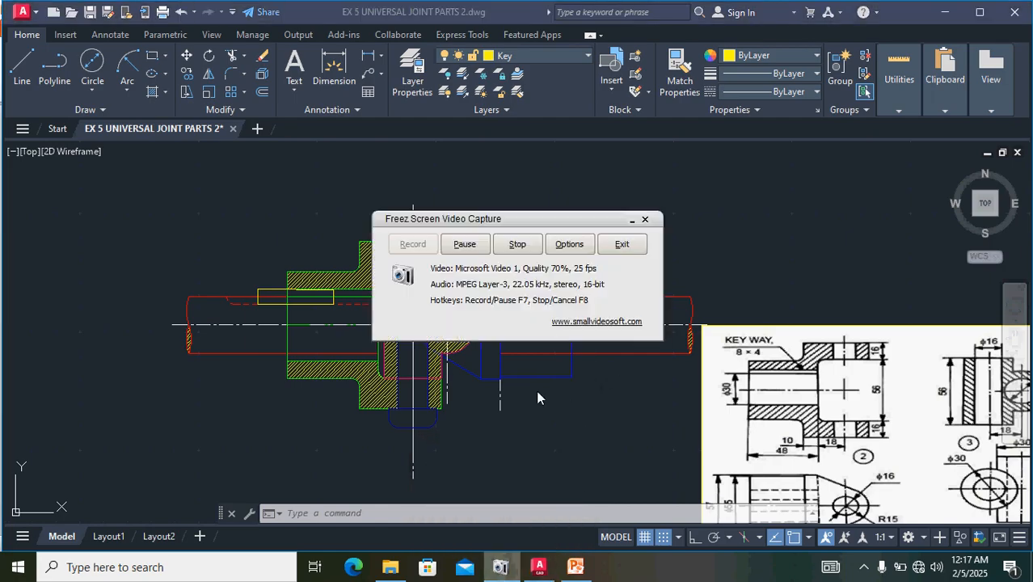